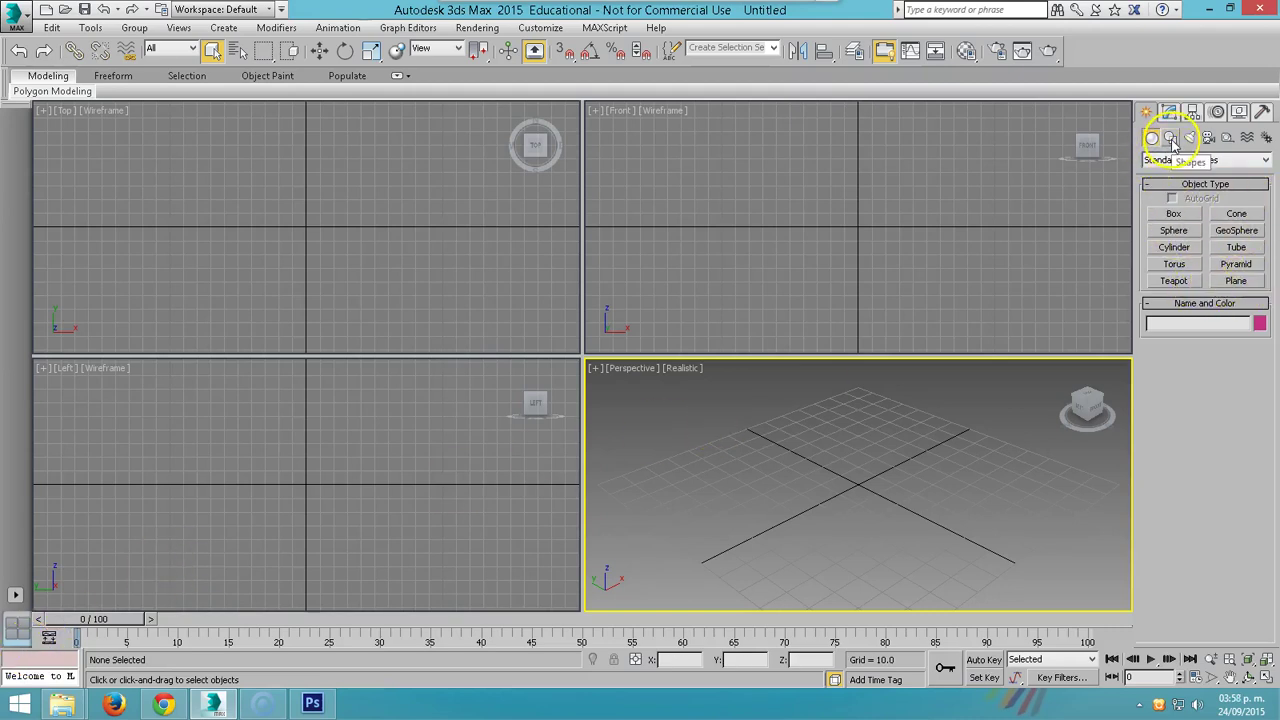
- Pick the Line spline tool and maximize the Front viewport
click(1170, 137)
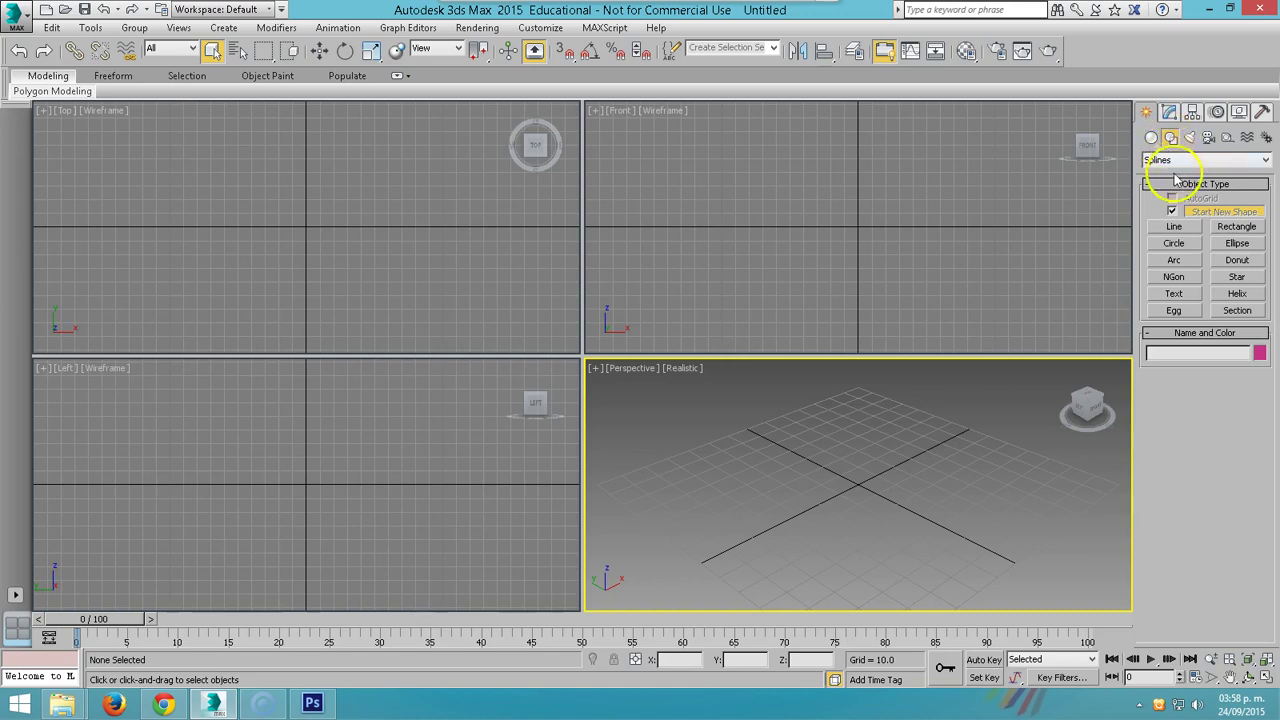
click(1174, 226)
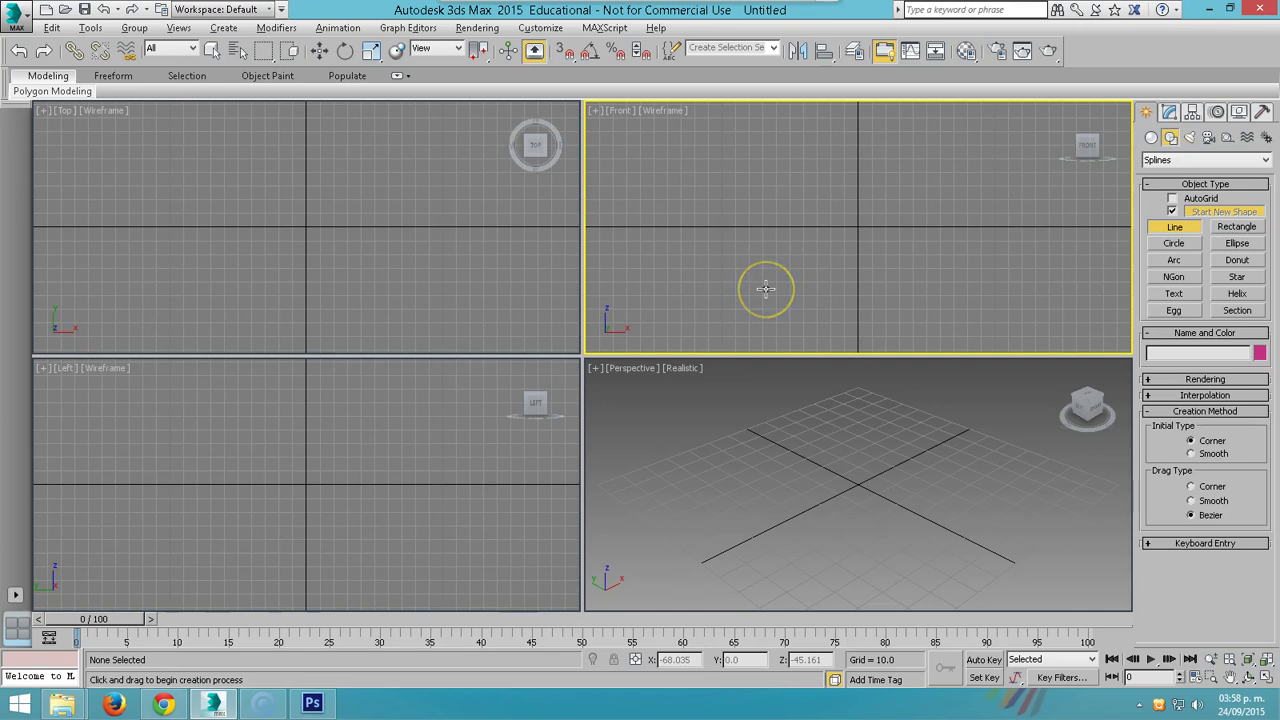
key(alt+w)
click(1265, 678)
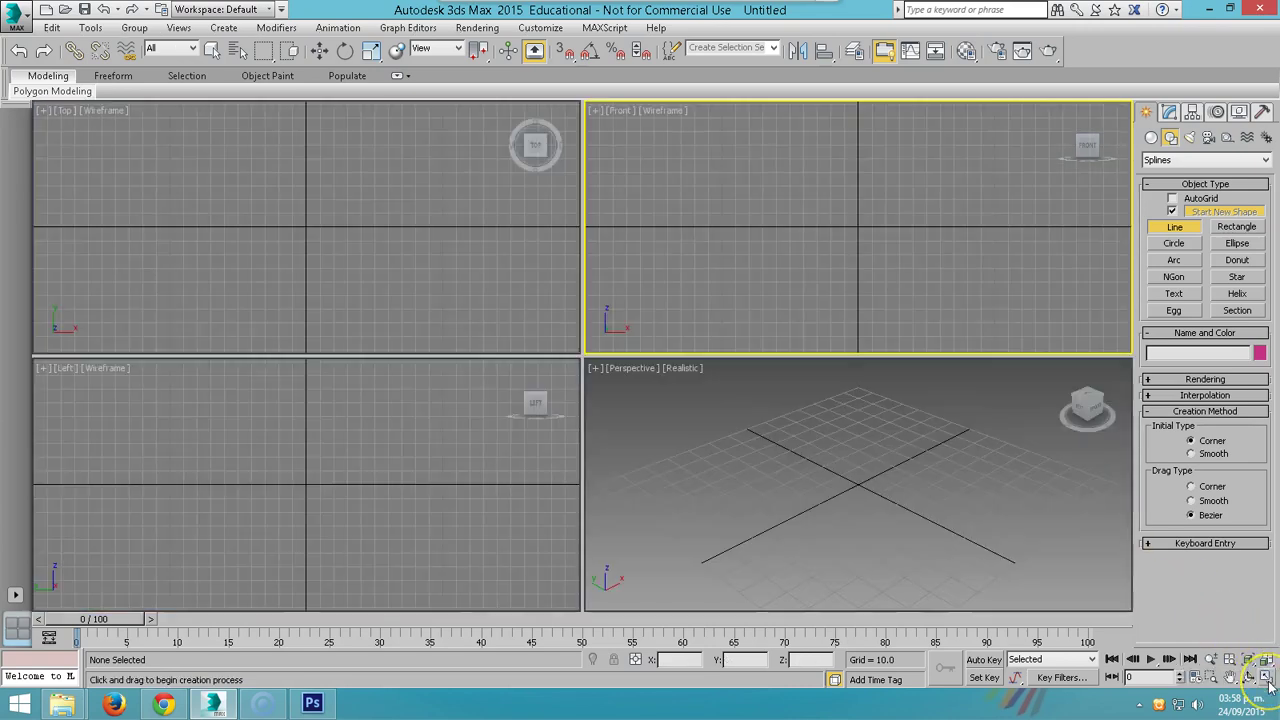
click(1265, 678)
- Draw the closed notched block profile with a curved top-left edge and close the spline
click(347, 179)
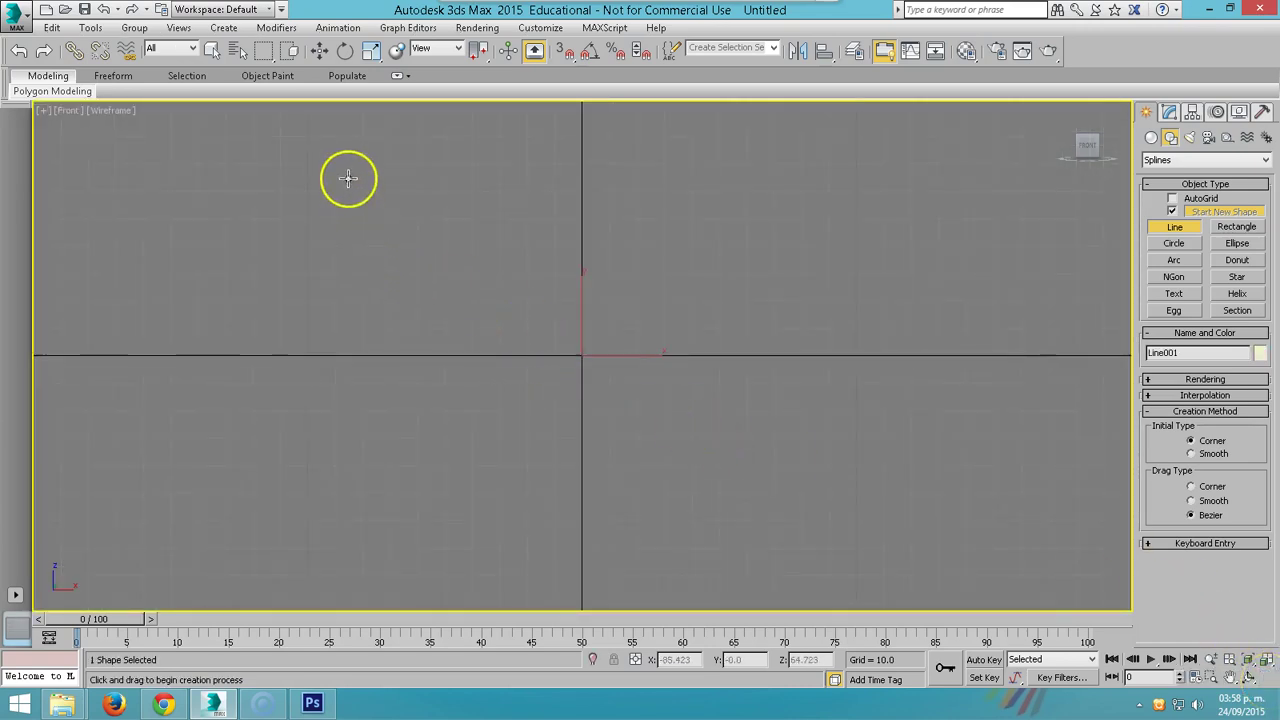
click(348, 311)
click(474, 311)
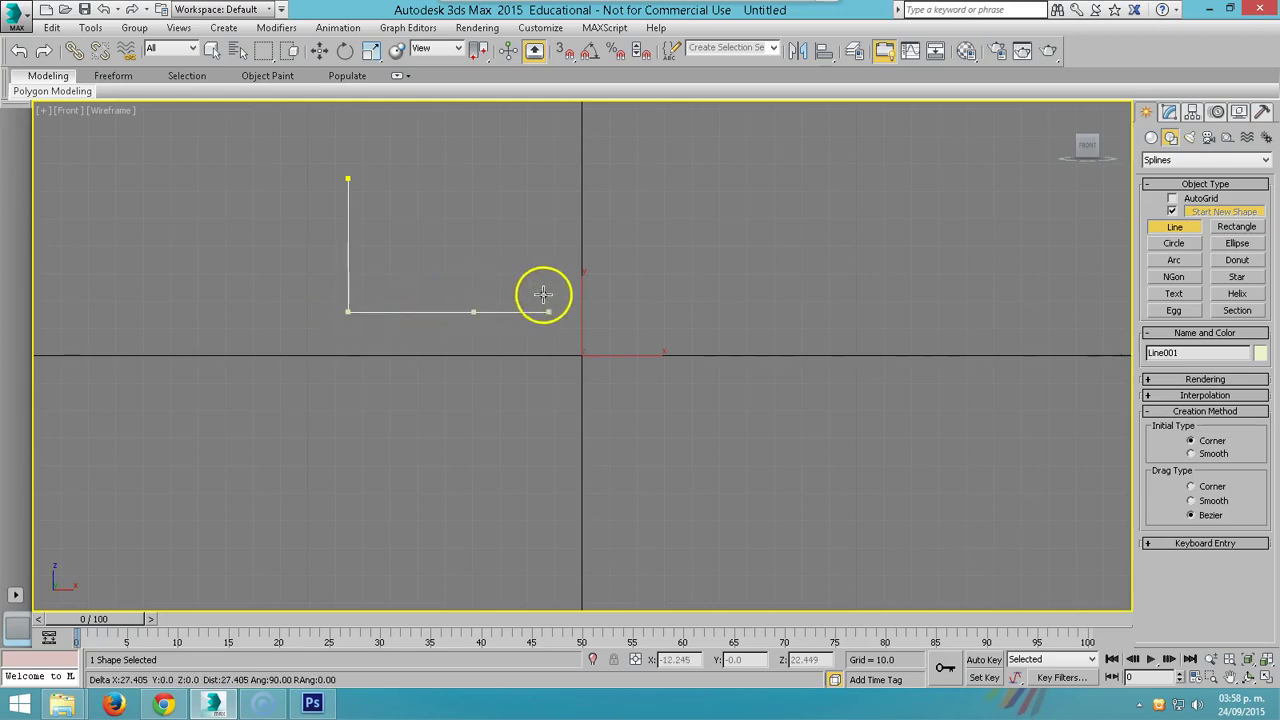
click(474, 203)
click(603, 203)
click(603, 409)
click(211, 409)
click(211, 161)
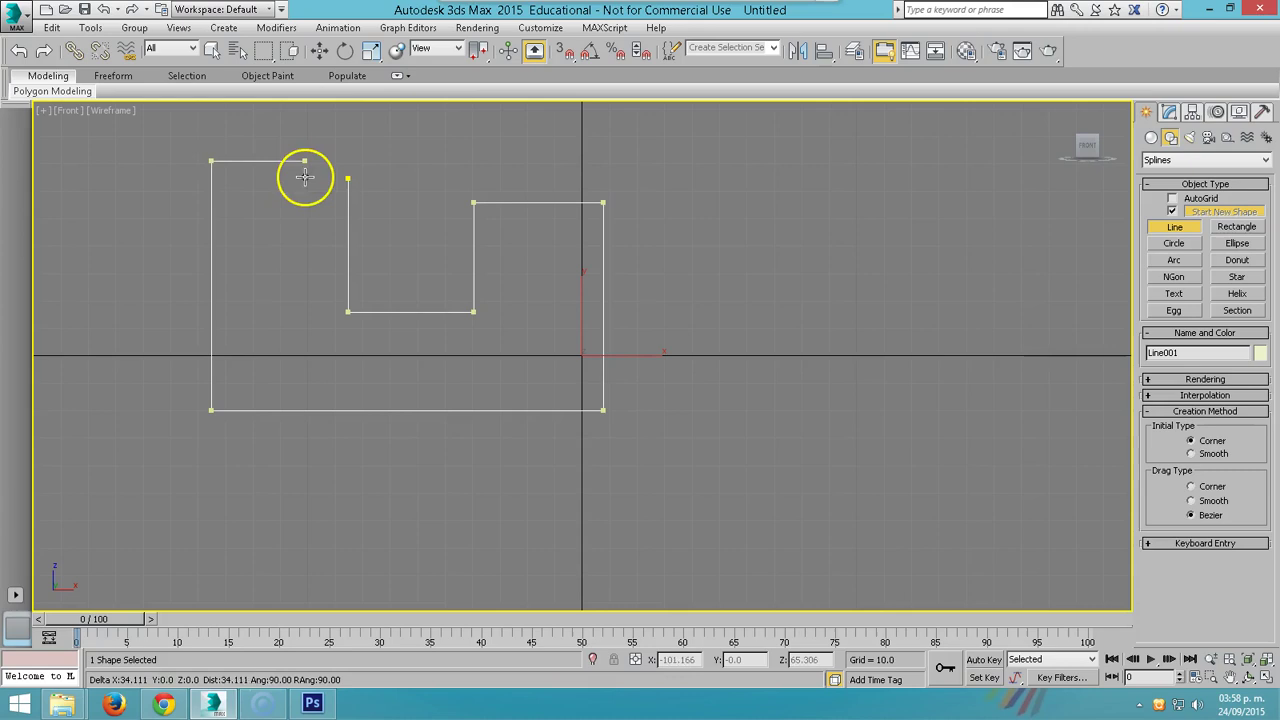
mouse_move(260, 142)
mouse_down()
mouse_move(286, 172)
mouse_move(314, 134)
mouse_up()
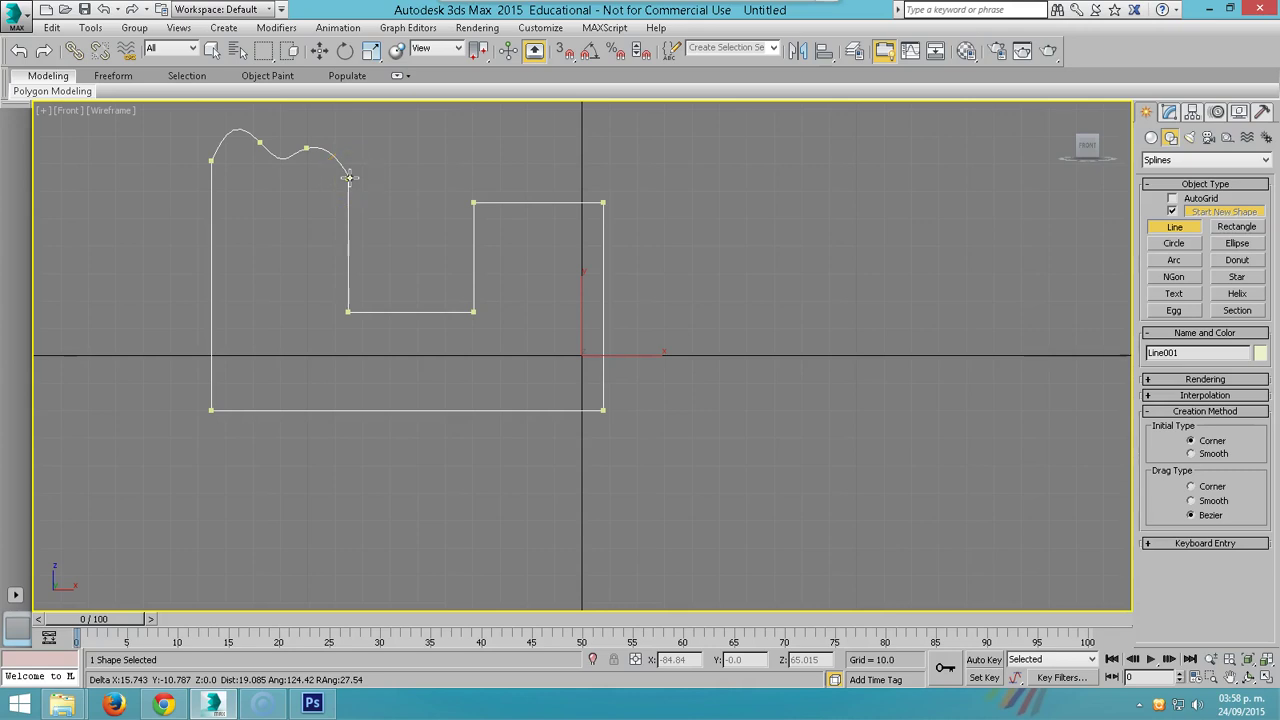
click(349, 177)
click(622, 405)
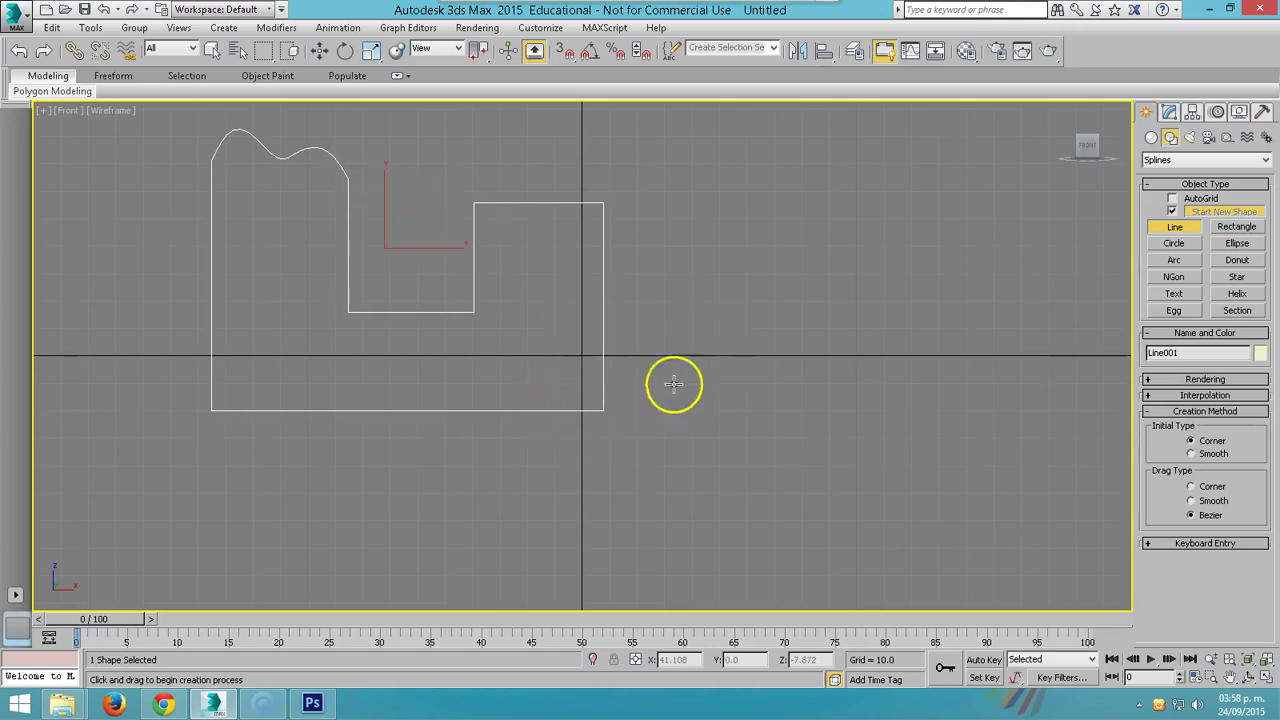
click(1169, 114)
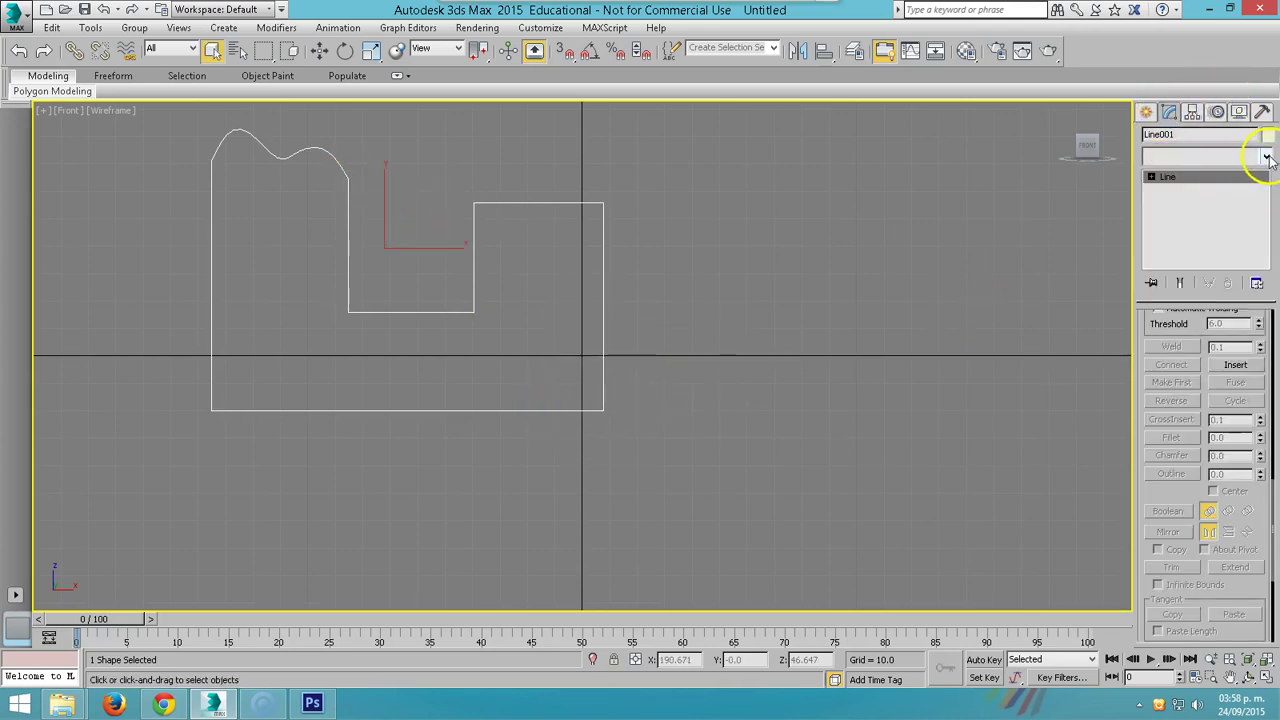
- Add an Extrude modifier with Amount 45 to Line001 and inspect the solid in four views
click(1267, 160)
key(e)
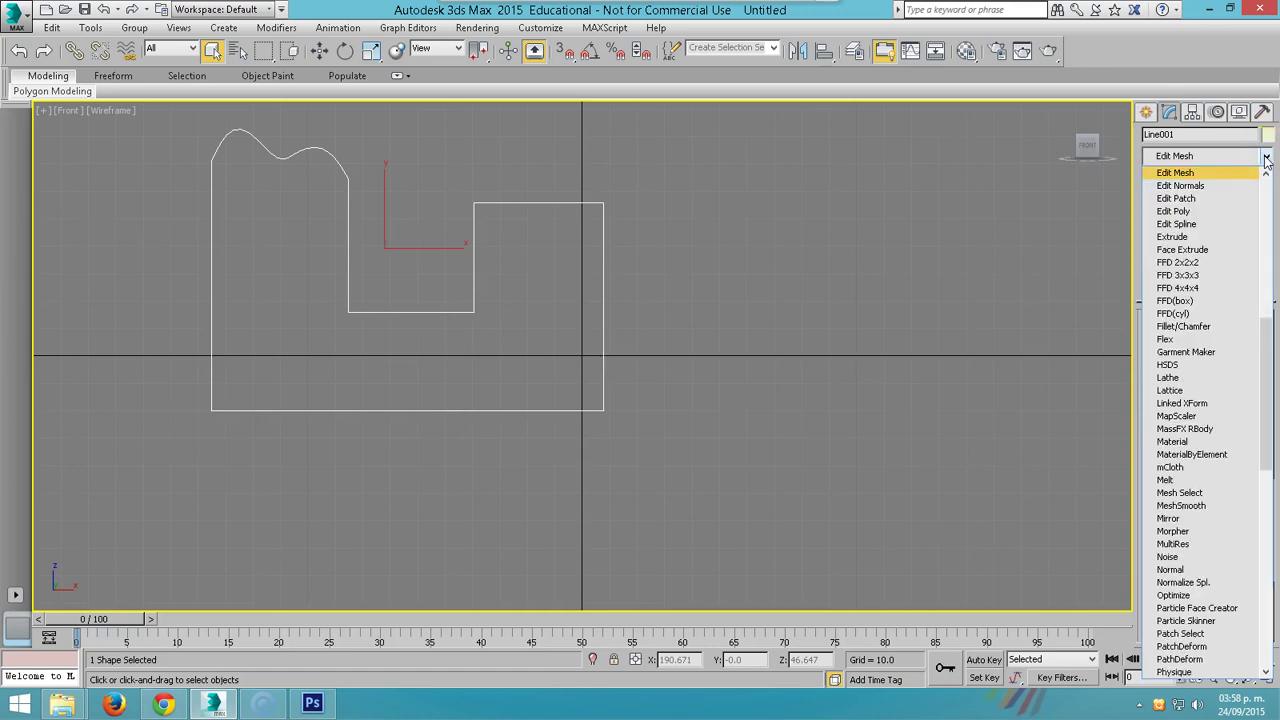
click(1172, 238)
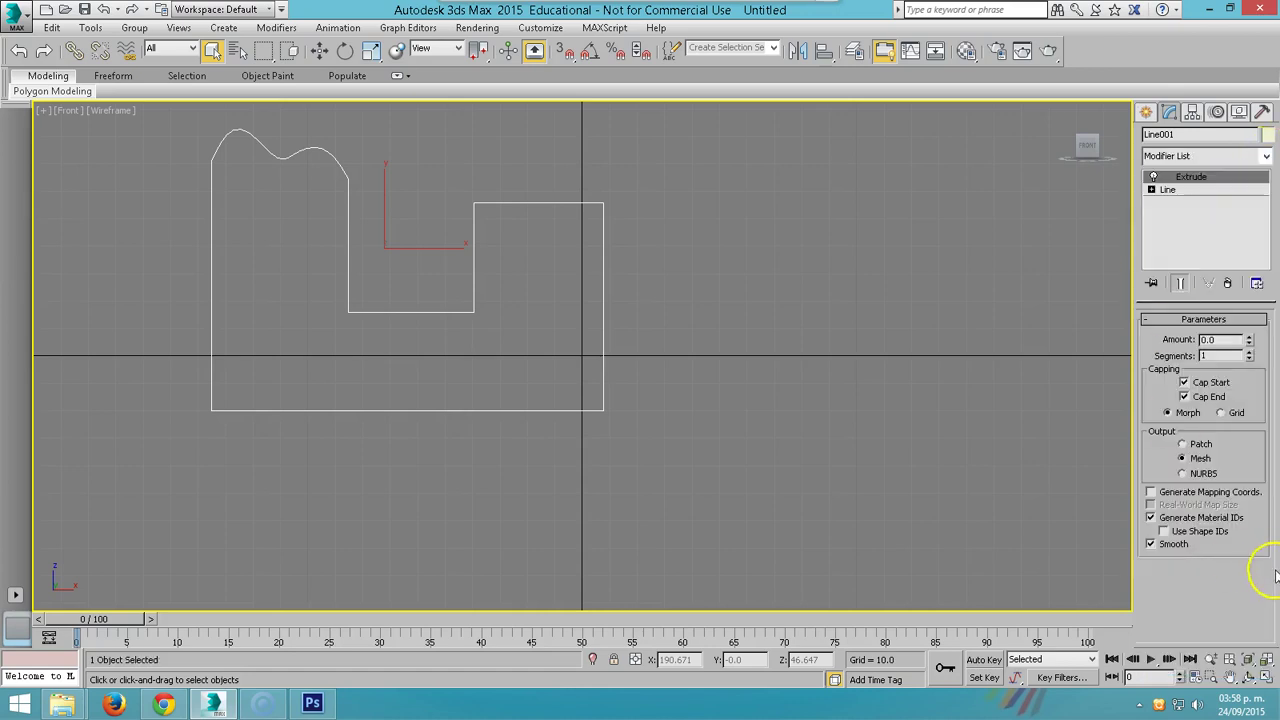
click(1265, 676)
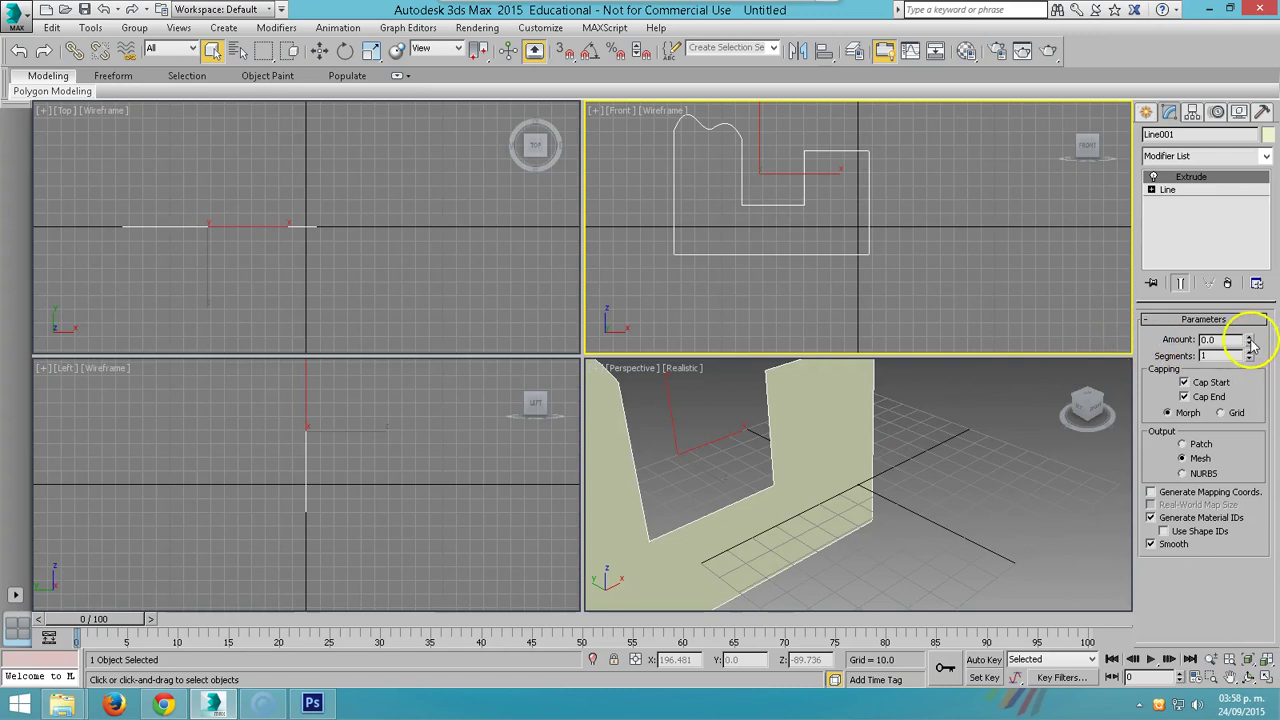
drag(1251, 342, 1214, 251)
alt+middle_drag(900, 470, 912, 480)
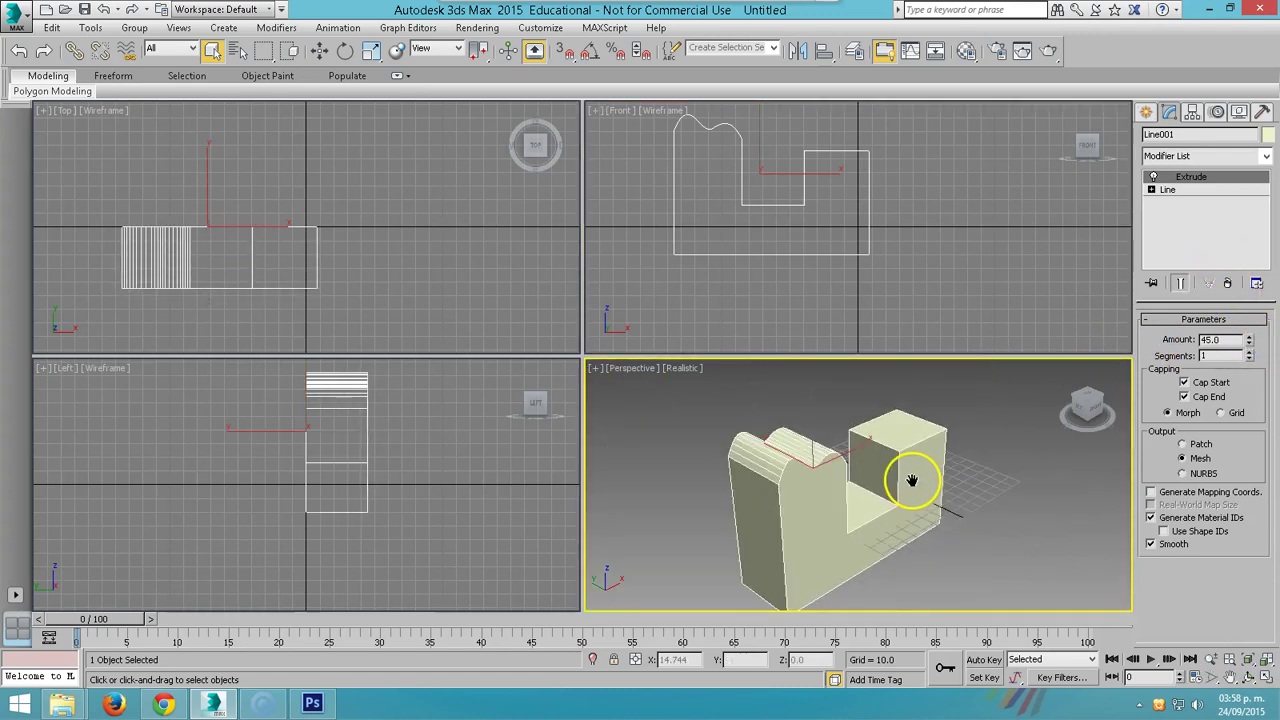
click(1151, 189)
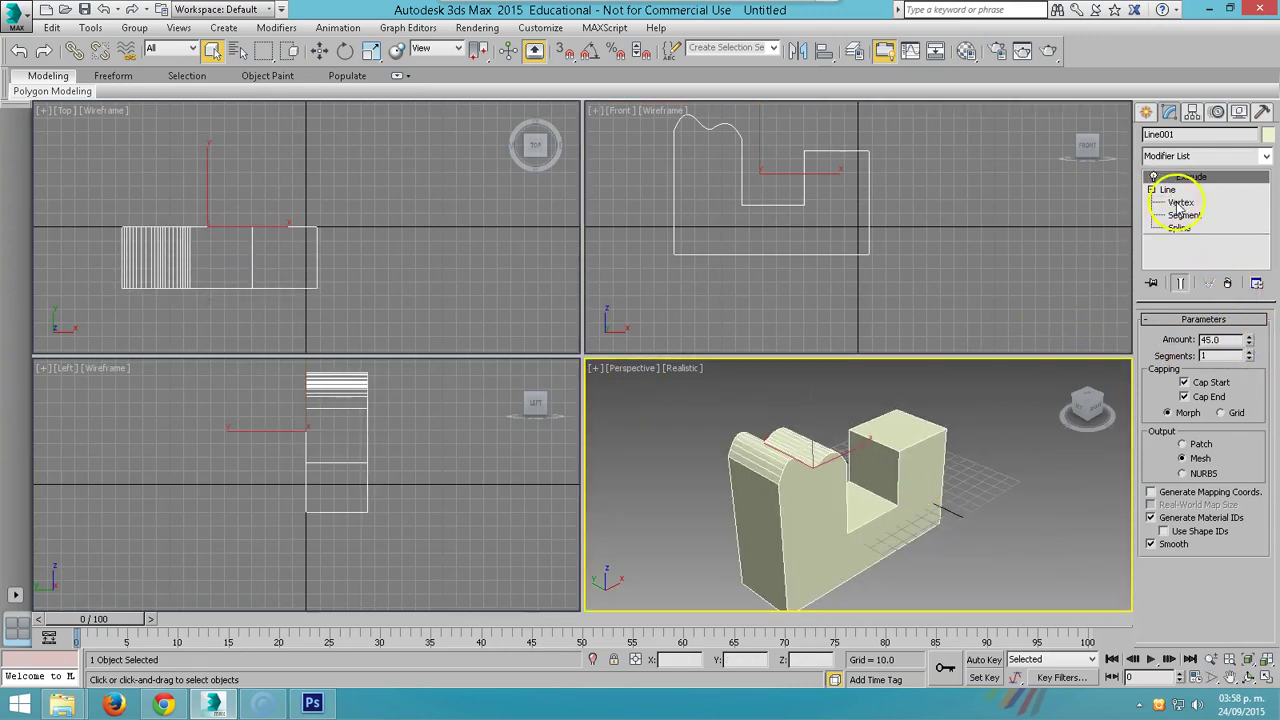
- Raise the two notch-bottom vertices to make the notch shallower
click(1180, 202)
drag(743, 194, 828, 229)
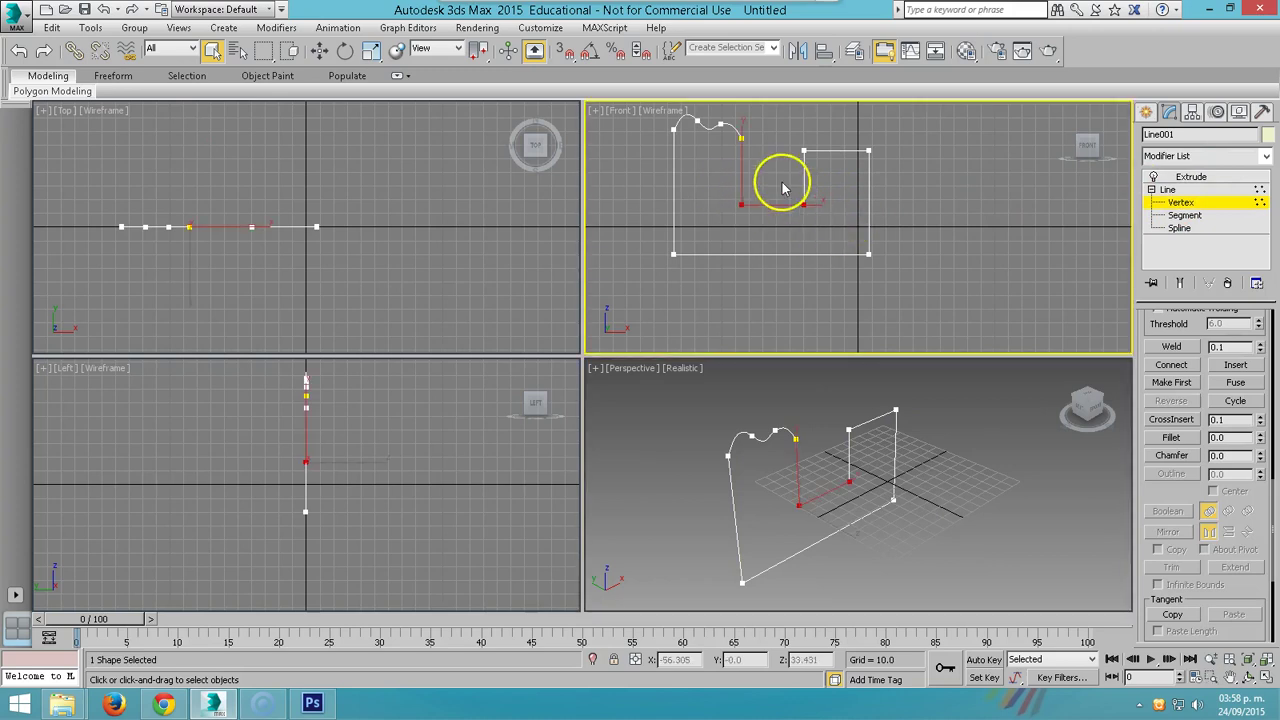
key(w)
drag(744, 165, 742, 133)
click(1190, 177)
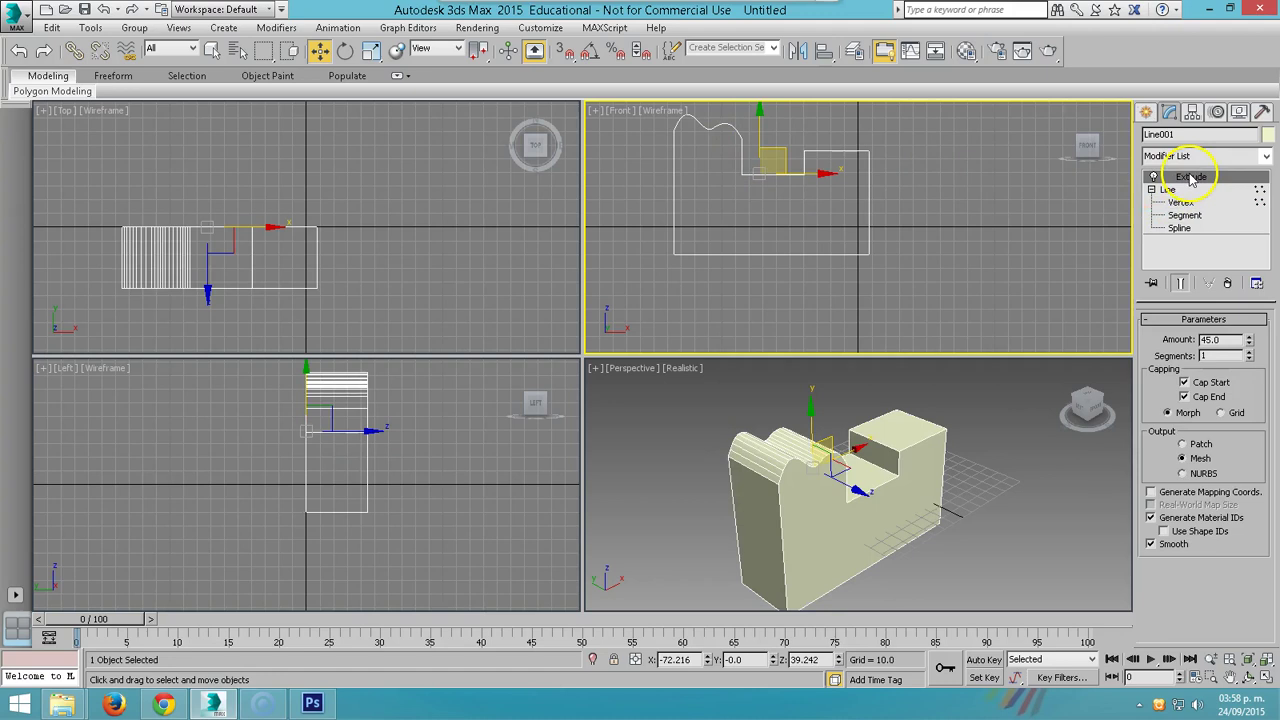
- Refine a new vertex on the right block's top edge and lift it upward
click(1179, 203)
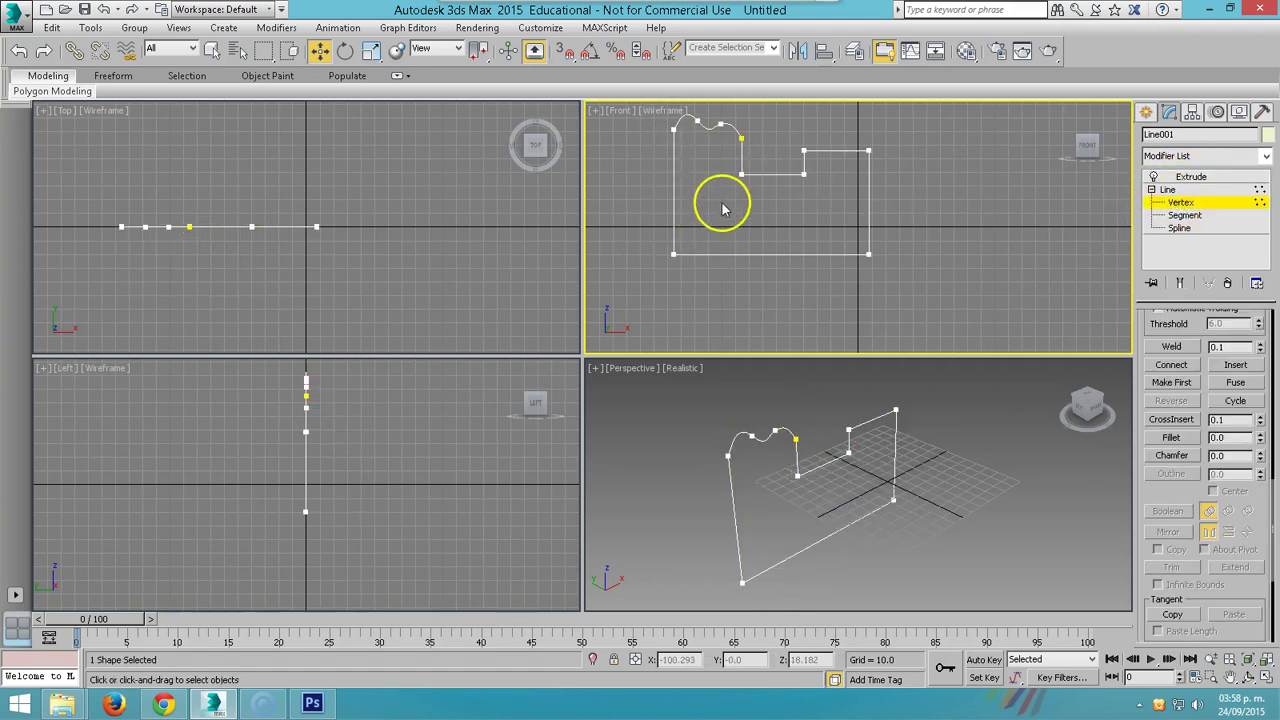
scroll(735, 205, up, 3)
scroll(818, 300, up, 2)
scroll(820, 300, down, 2)
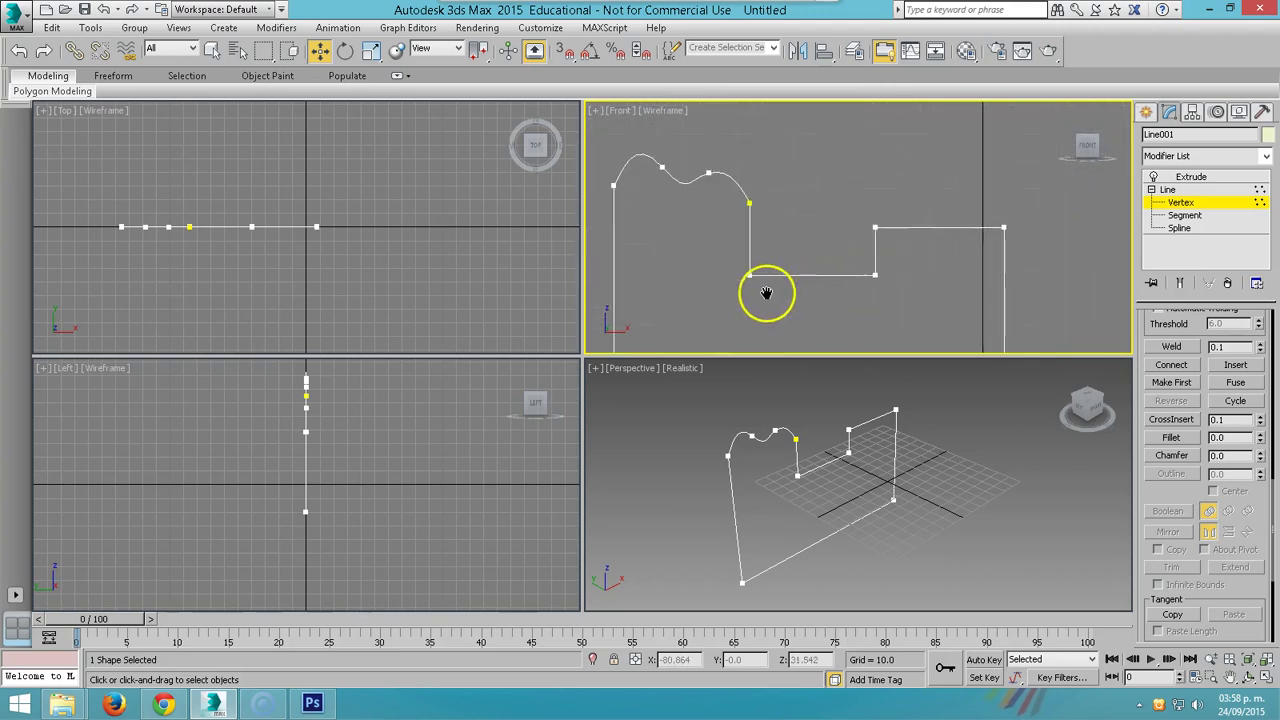
right_click(960, 228)
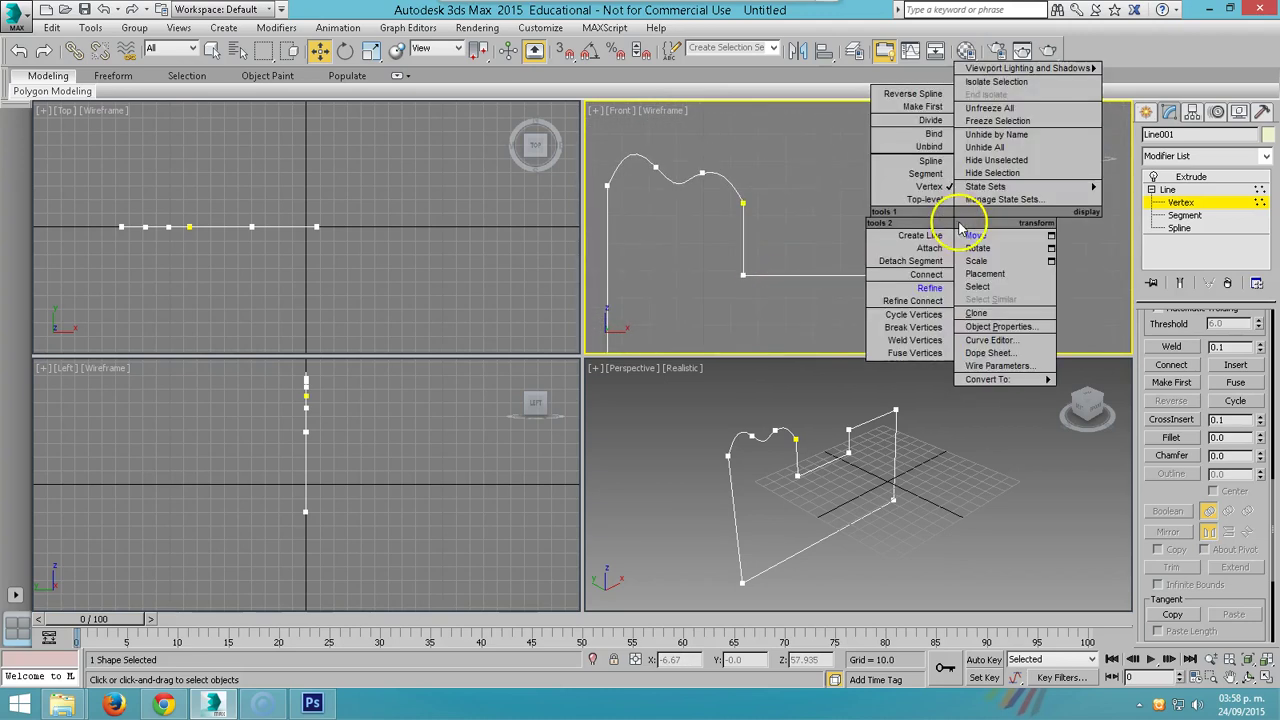
click(933, 288)
click(933, 228)
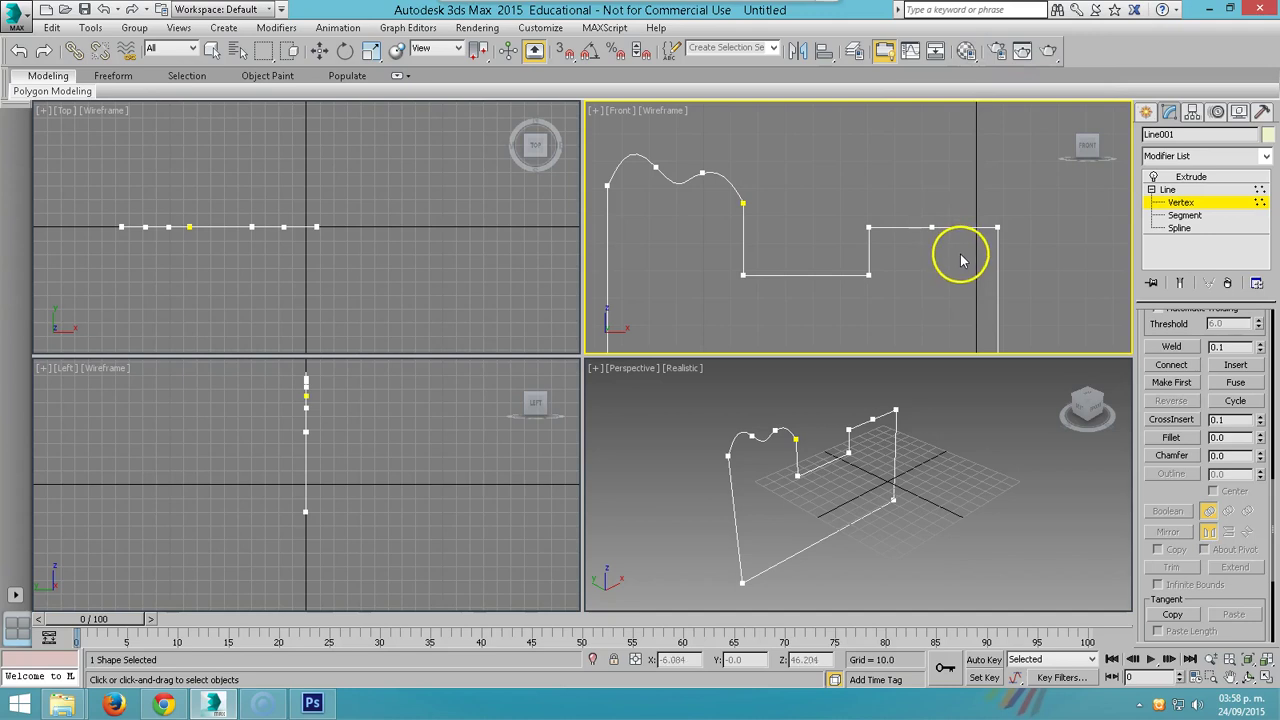
key(w)
click(933, 228)
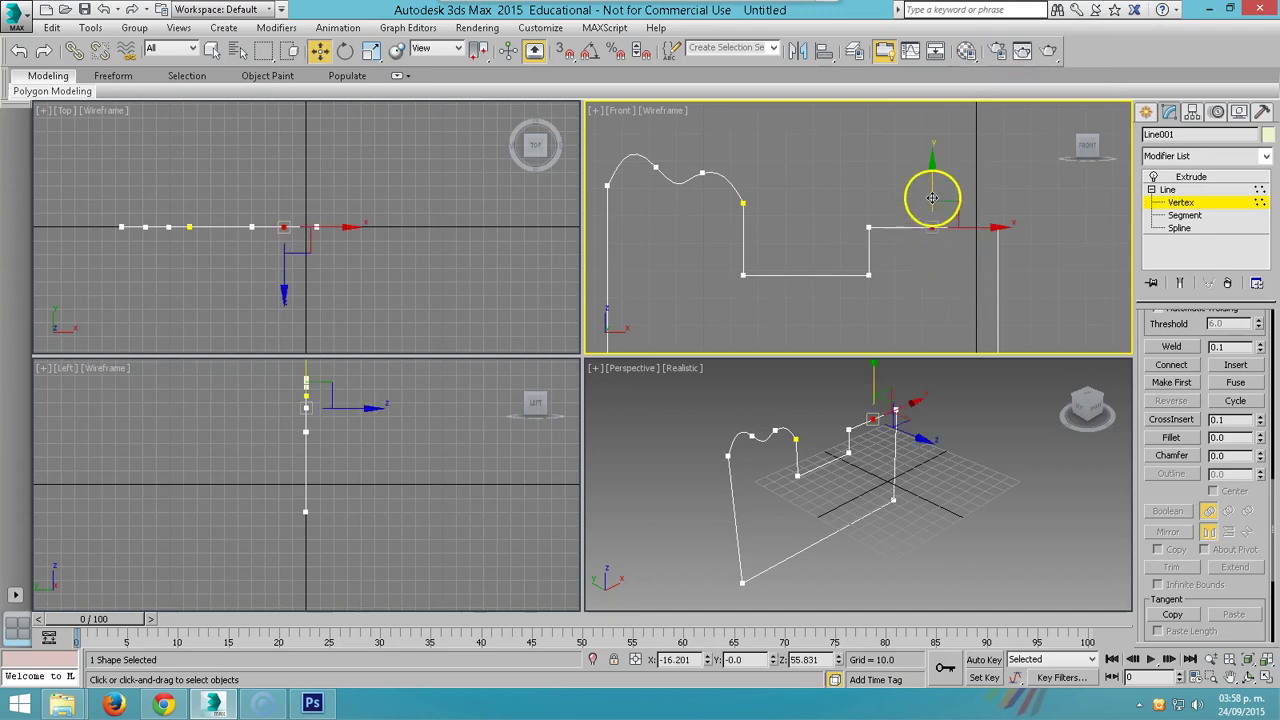
drag(933, 228, 932, 200)
- Convert the new vertex to Bezier and adjust its tangent into a smooth wave
right_click(932, 198)
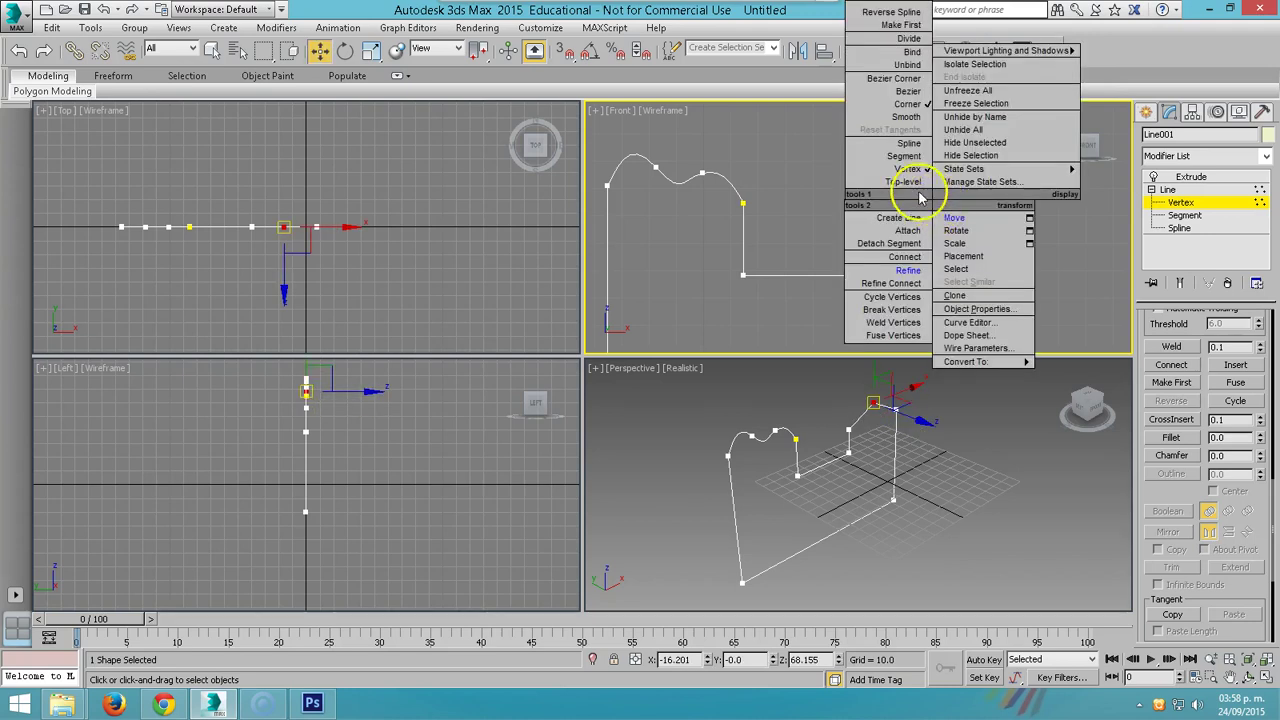
click(895, 79)
mouse_move(955, 208)
mouse_down()
mouse_move(966, 171)
mouse_move(914, 203)
mouse_move(929, 263)
mouse_up()
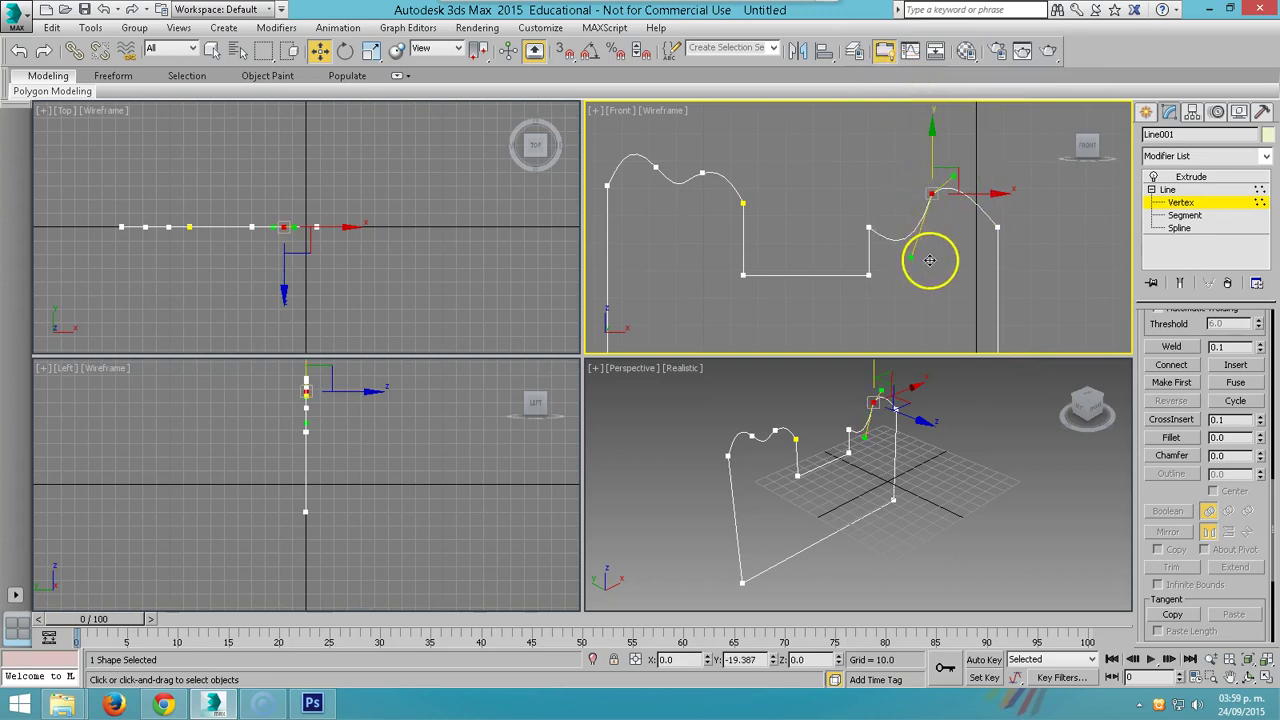
click(1190, 177)
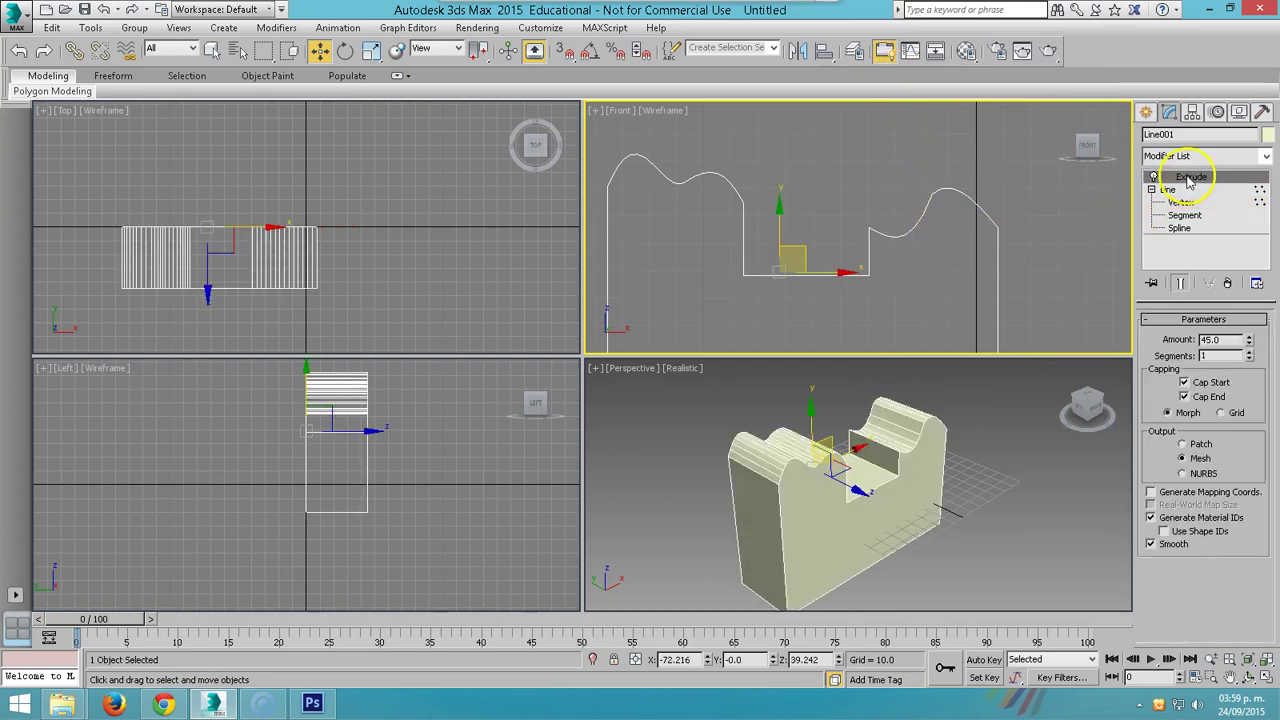
- Insert a smooth vertex on the notch bottom and pull it down into a curve
click(1181, 202)
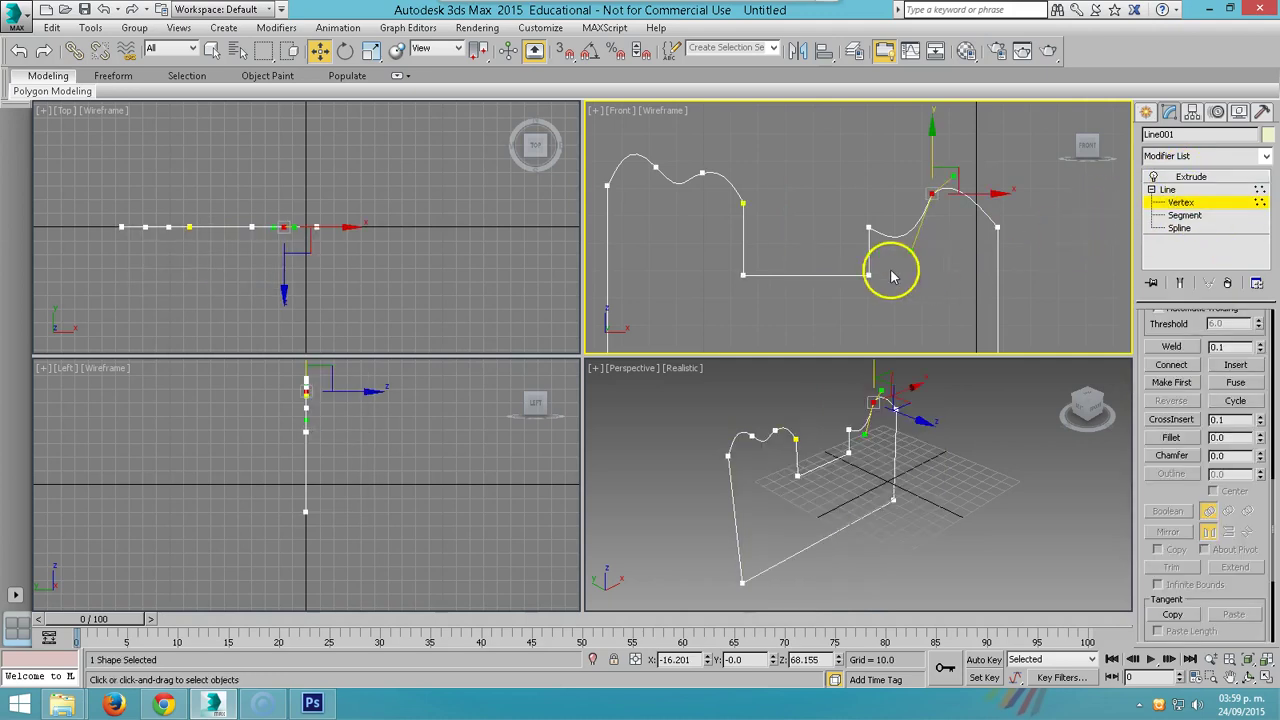
right_click(800, 275)
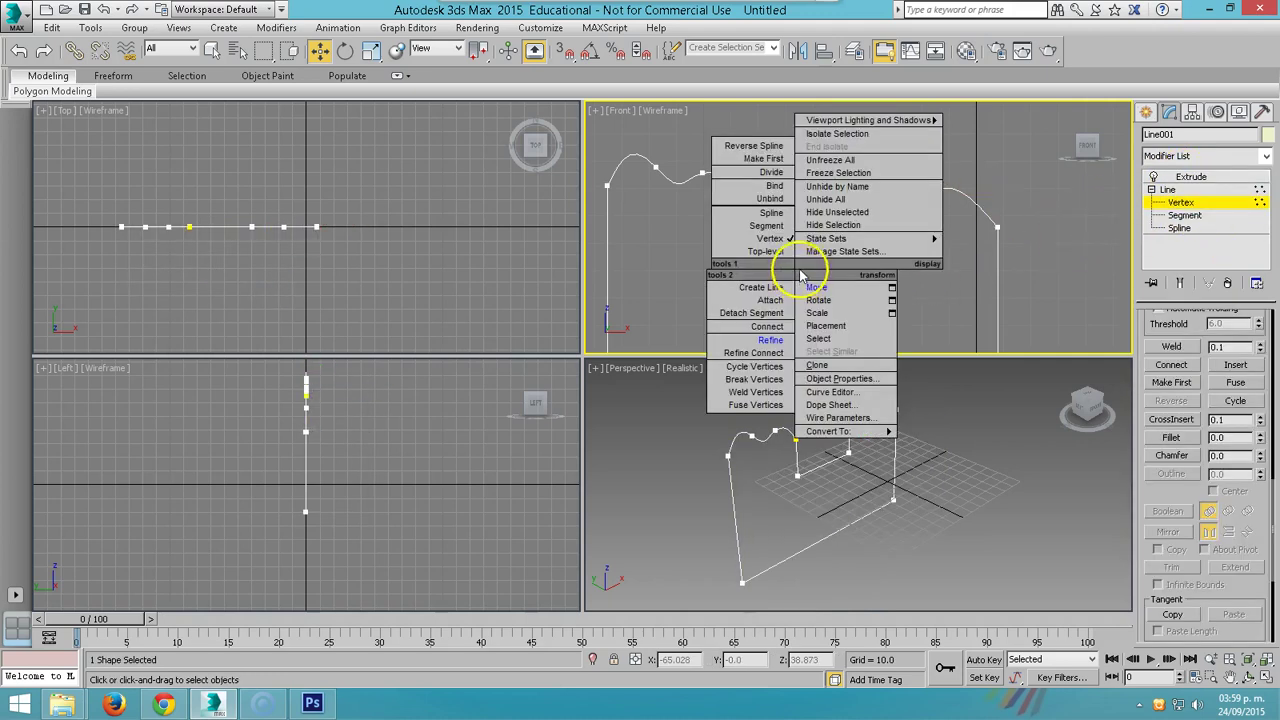
click(808, 338)
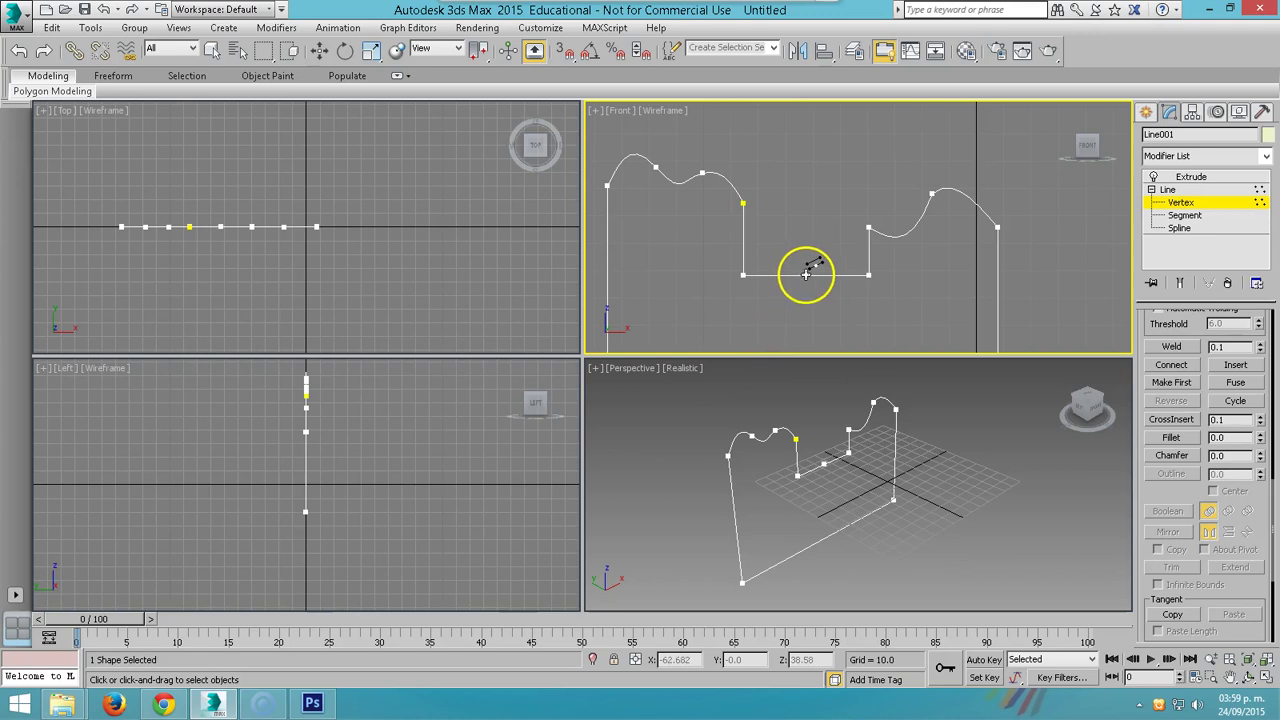
right_click(806, 274)
right_click(800, 272)
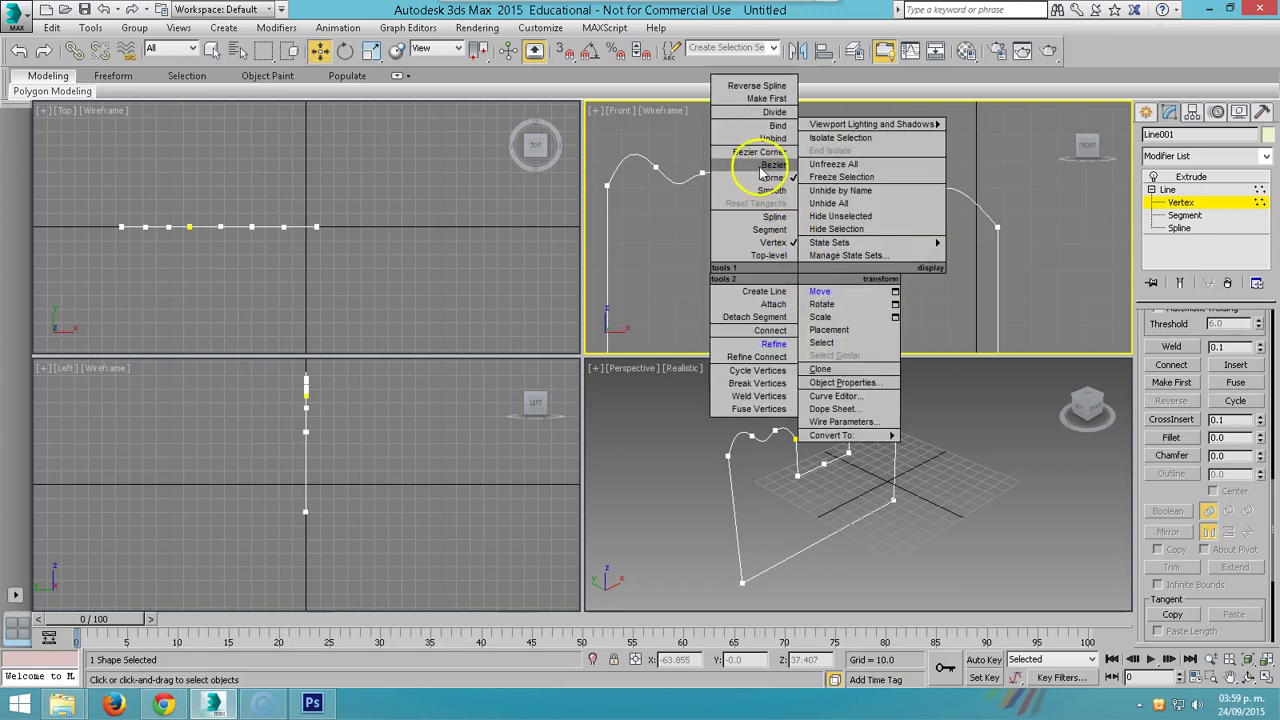
click(771, 164)
drag(808, 262, 832, 303)
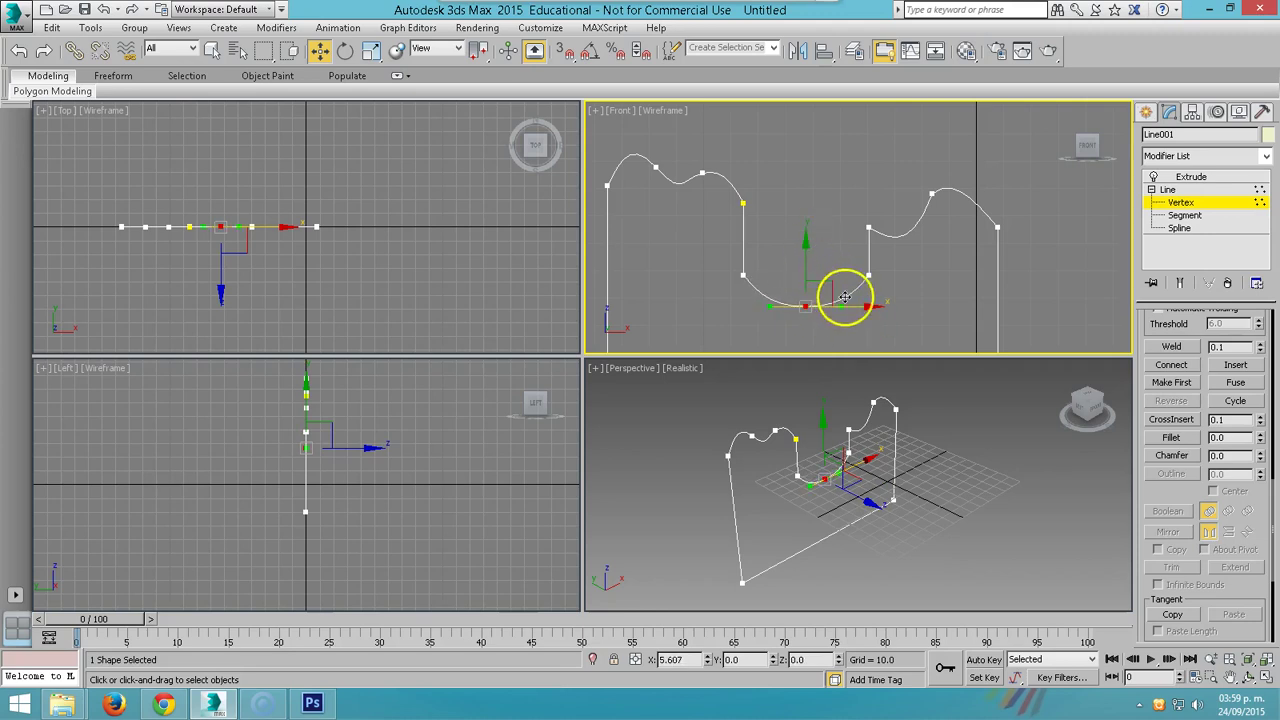
click(1195, 177)
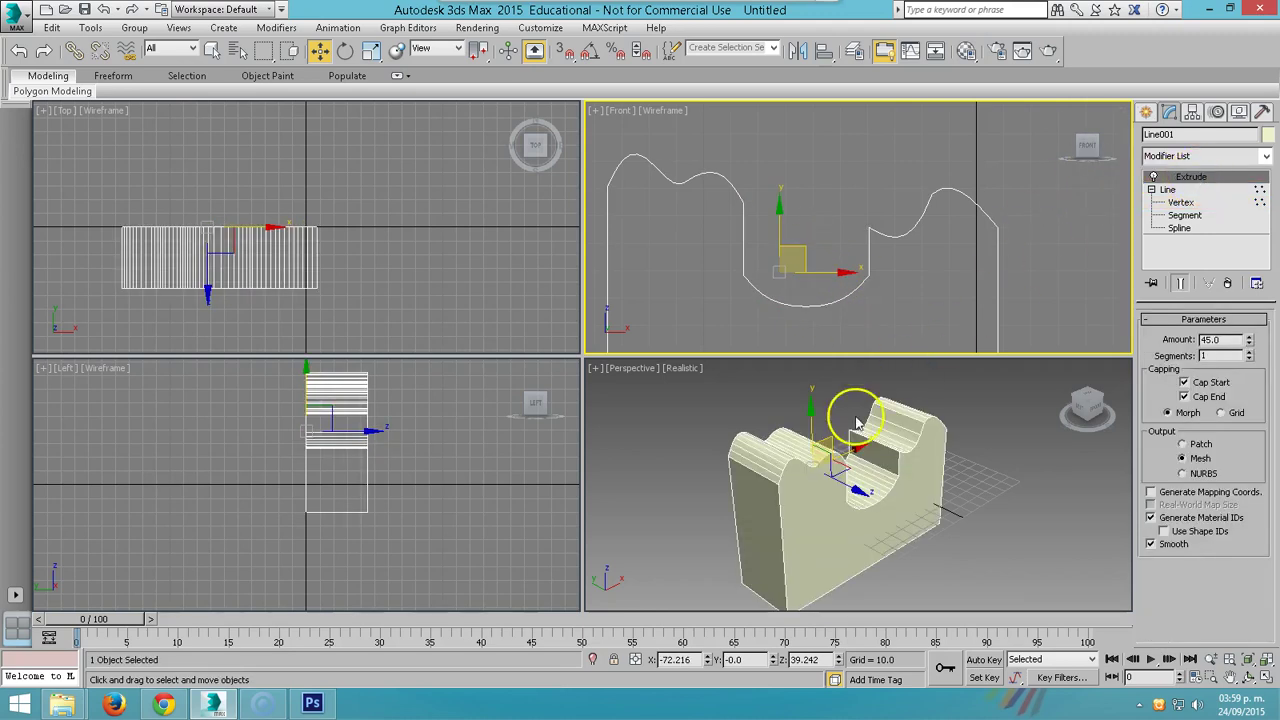
- Raise that vertex, then delete it to flatten the notch bottom again
click(1181, 202)
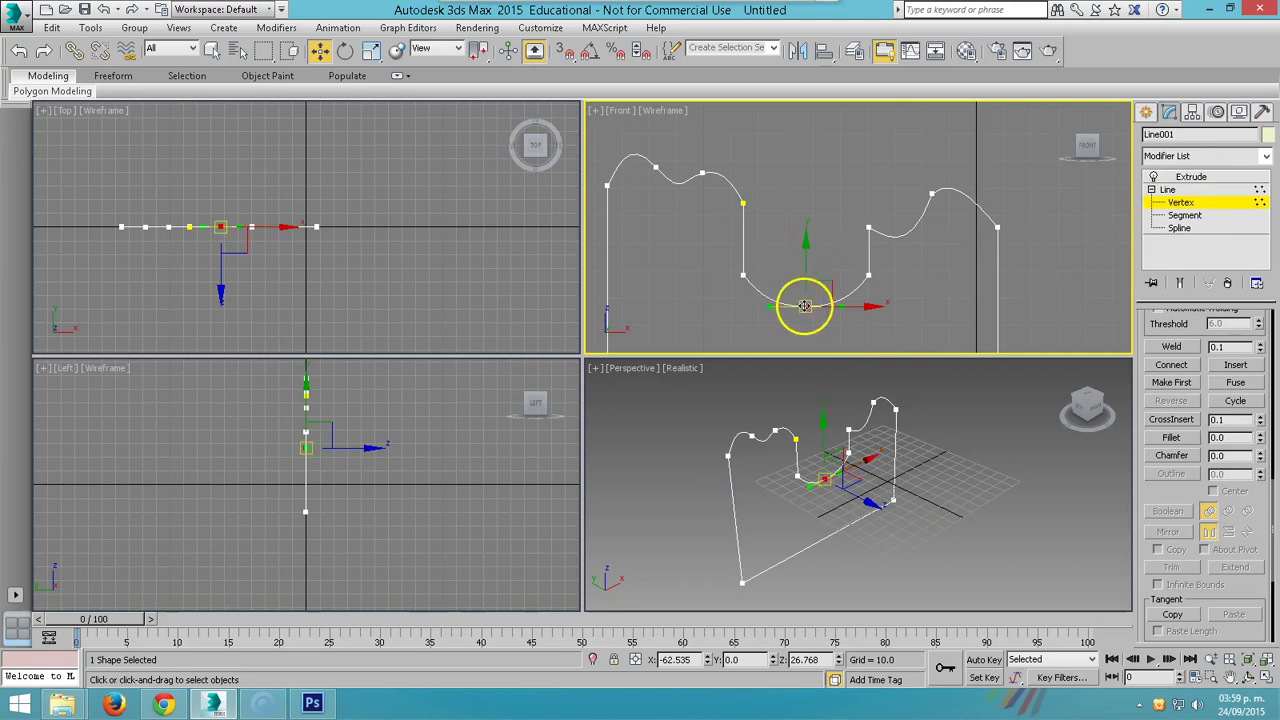
right_click(815, 305)
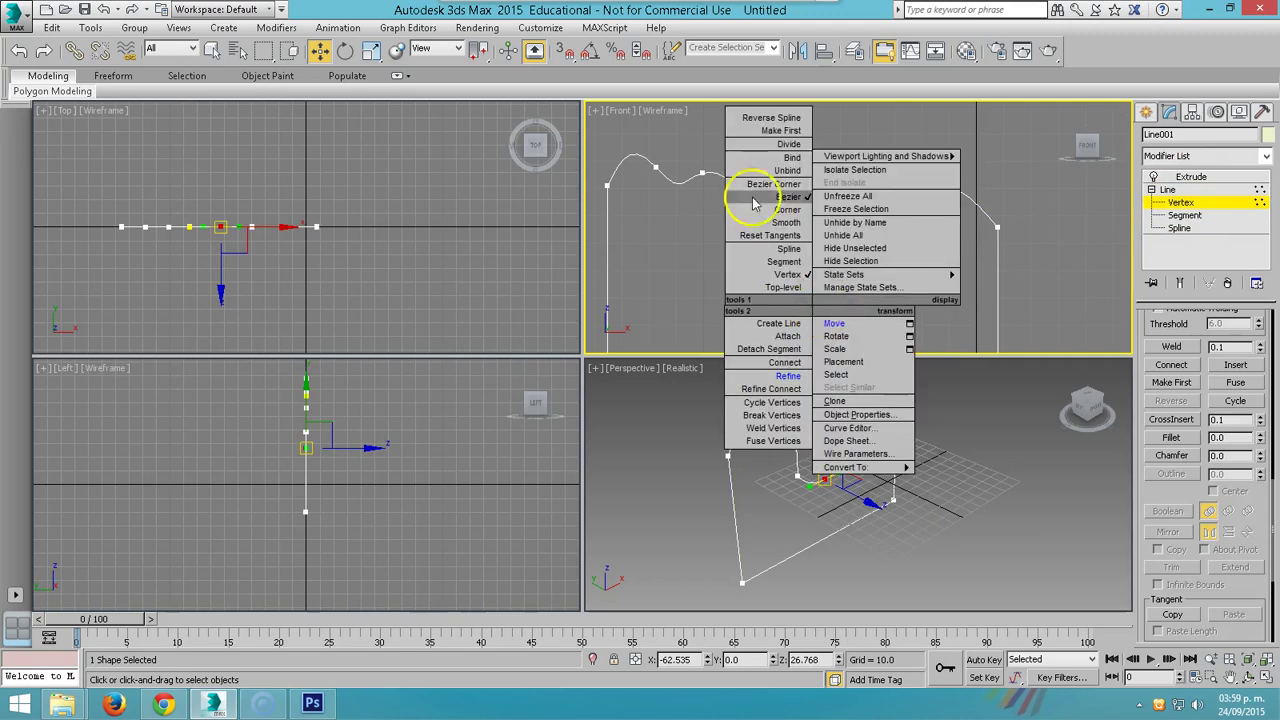
click(795, 224)
drag(808, 302, 808, 218)
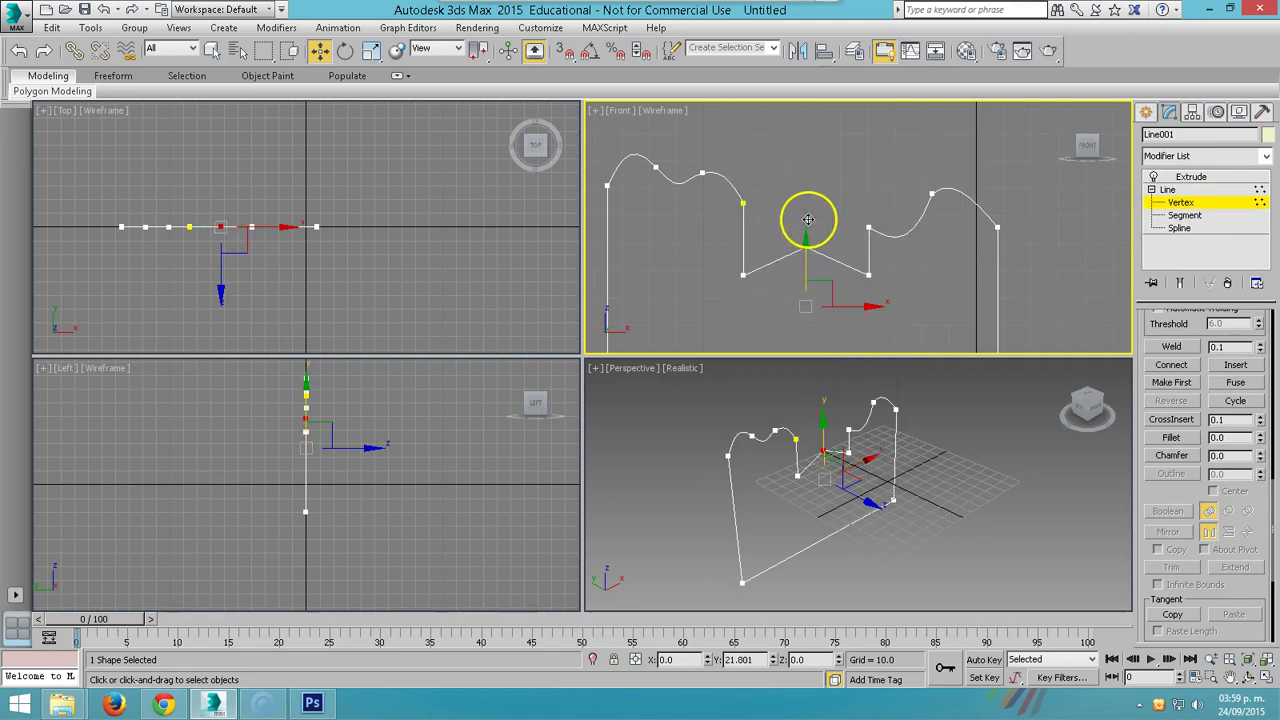
key(Delete)
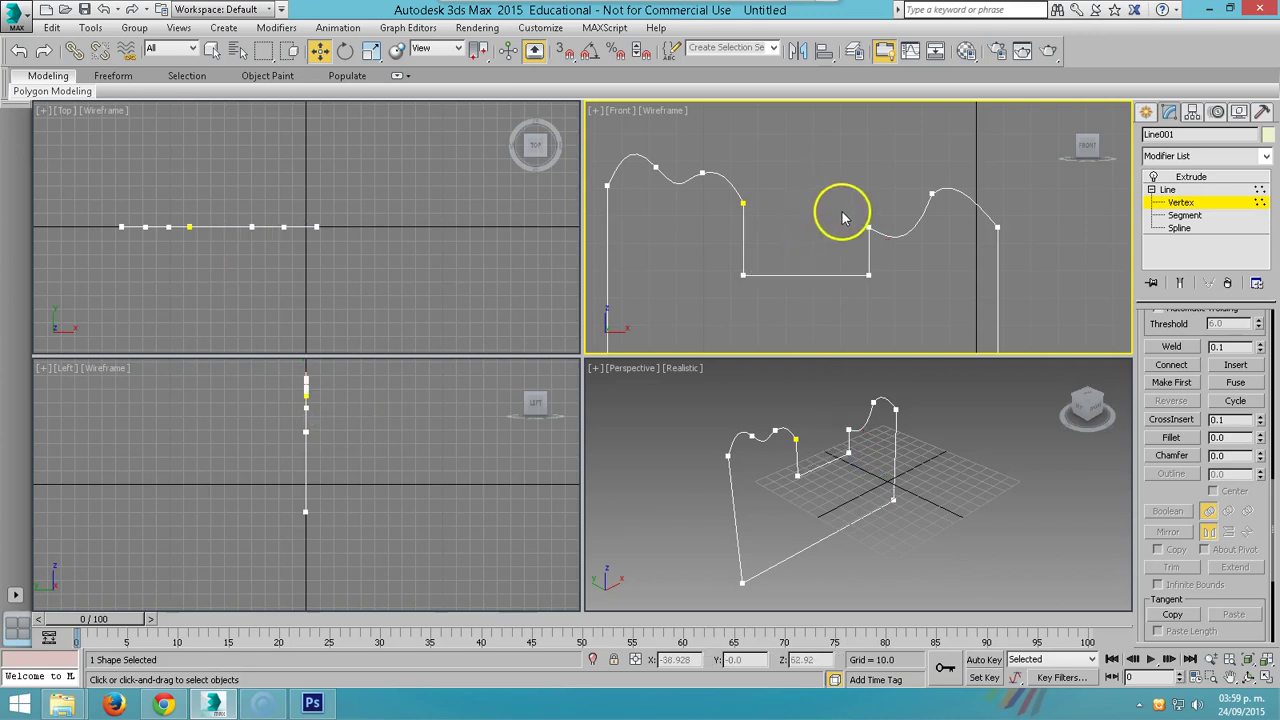
click(1180, 178)
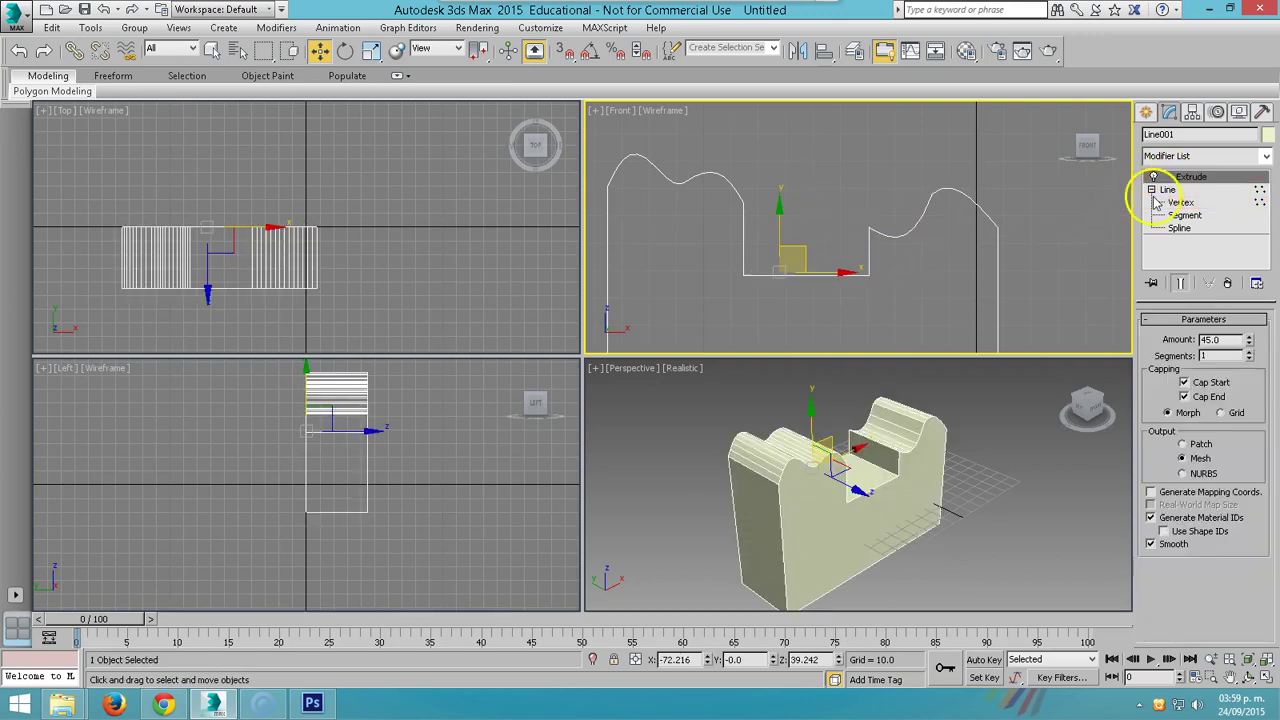
click(901, 473)
- Delete the extruded block and Zoom Extents the Front and Perspective views
key(Delete)
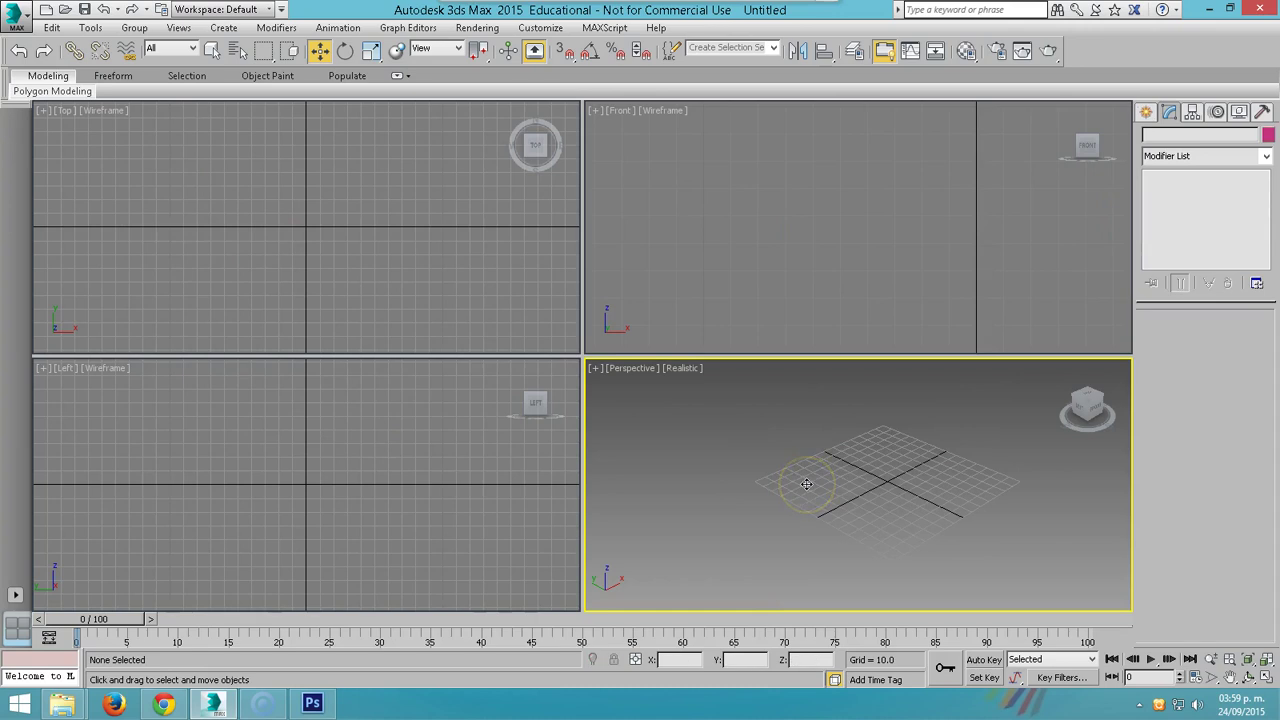
click(836, 296)
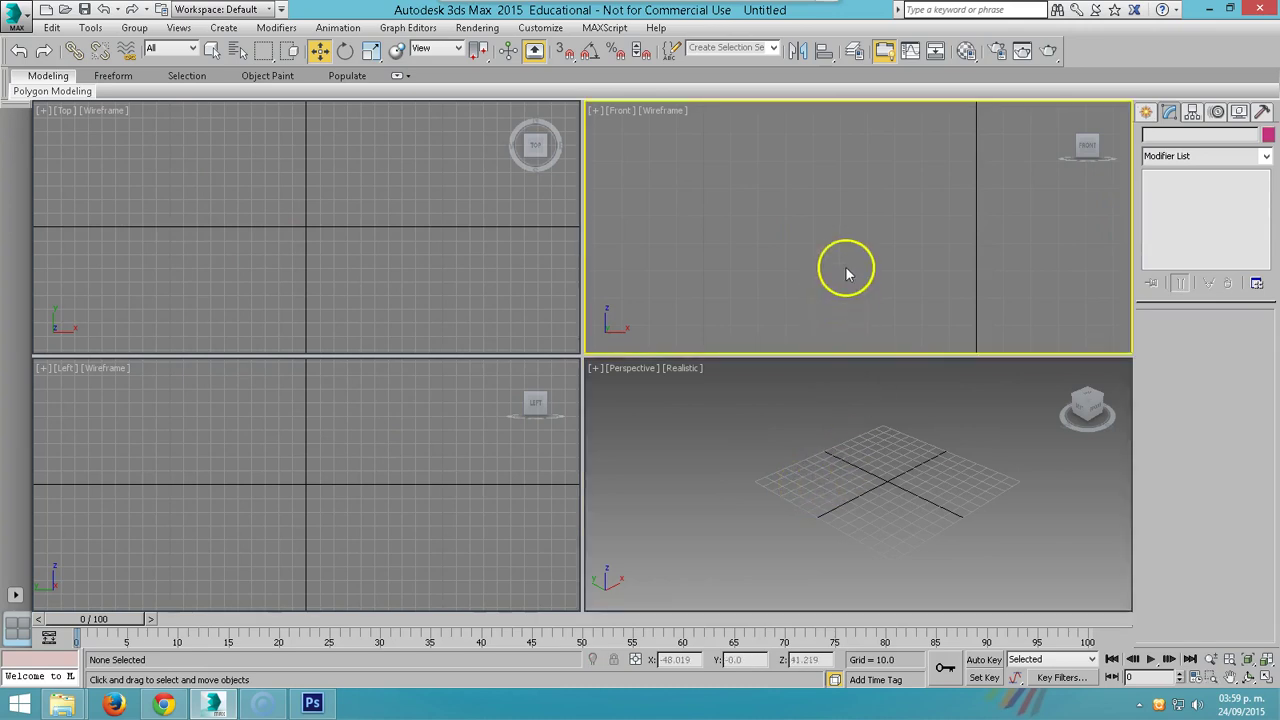
key(z)
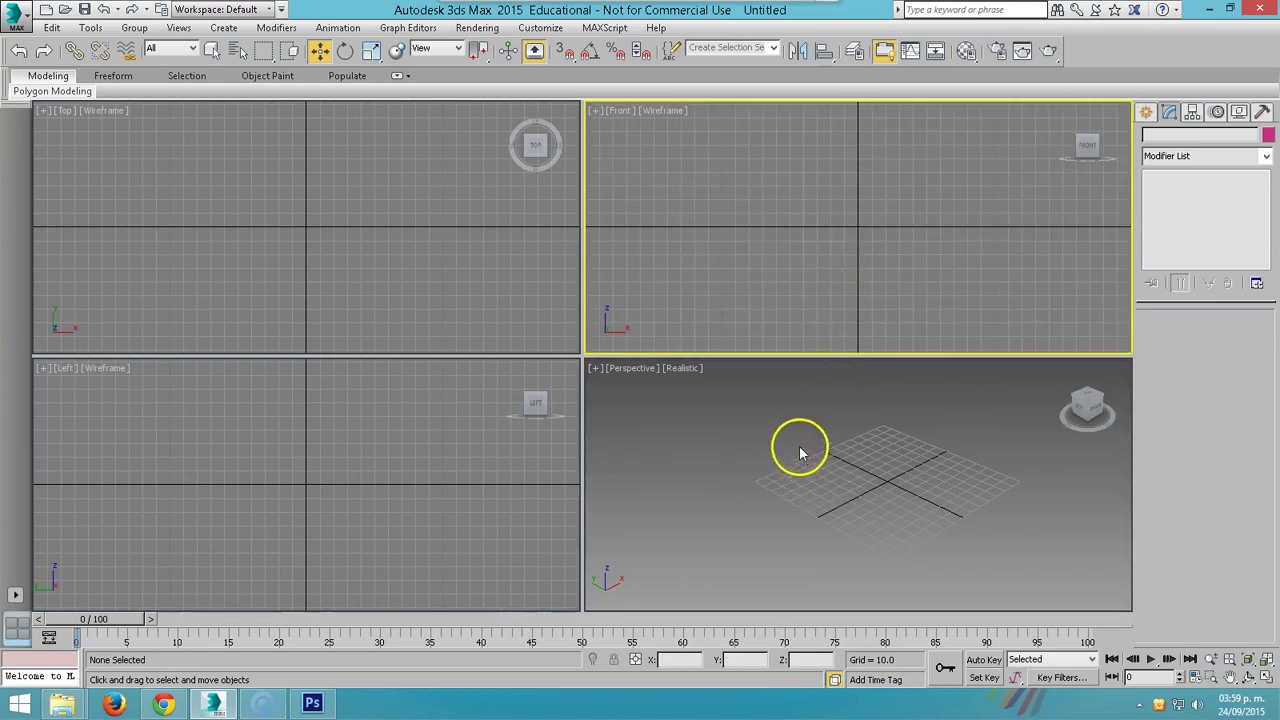
click(771, 451)
key(z)
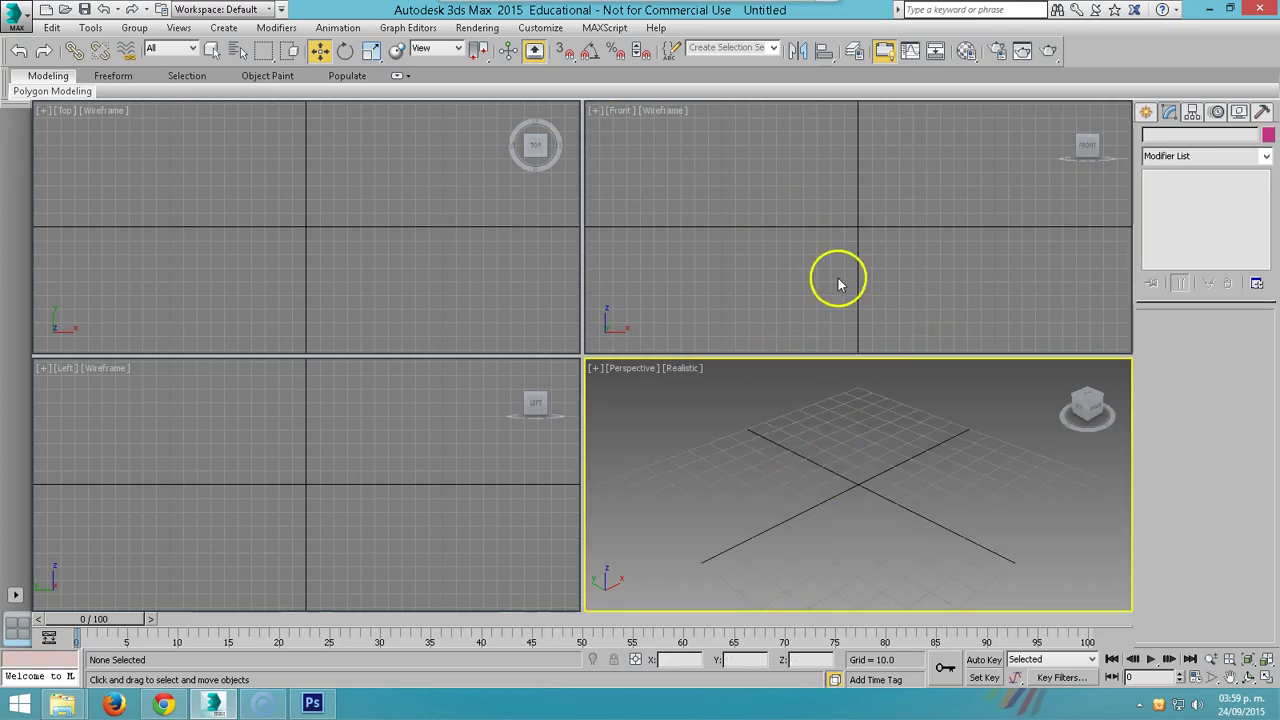
- In Photoshop, read copa_agua.jpg's image size of 460 × 345 pixels, then return to 3ds Max
click(312, 705)
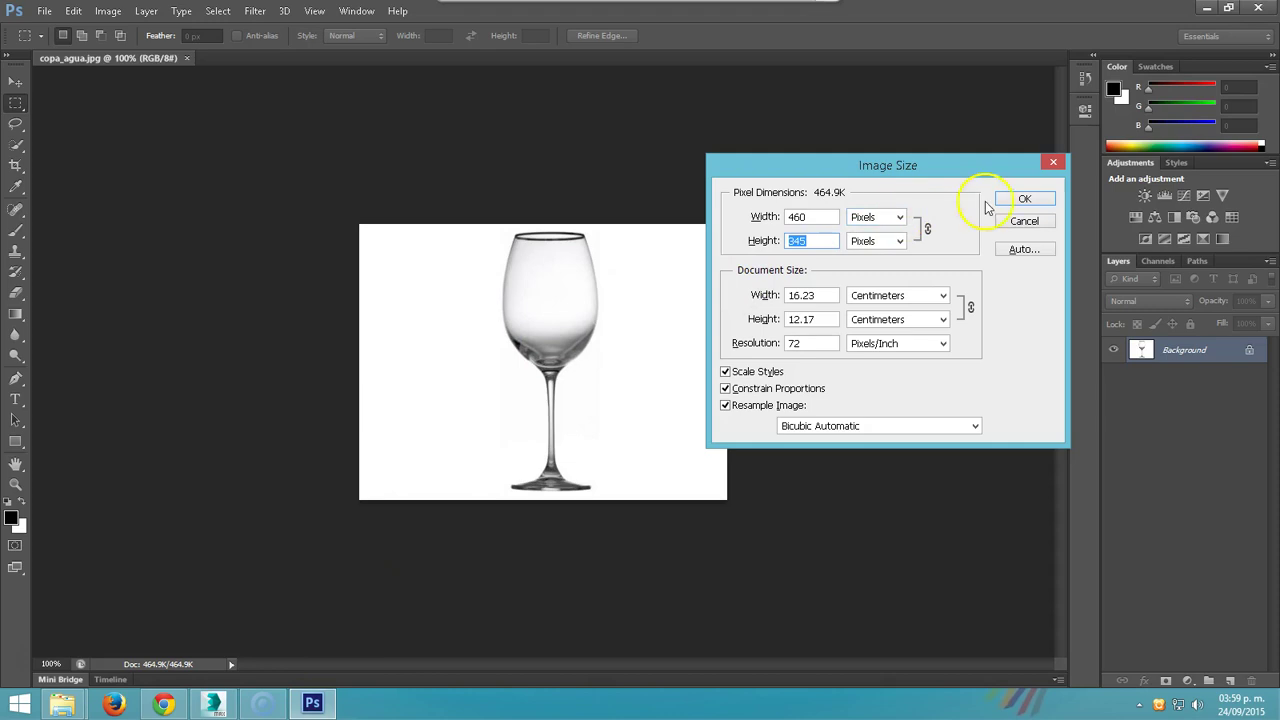
click(1024, 221)
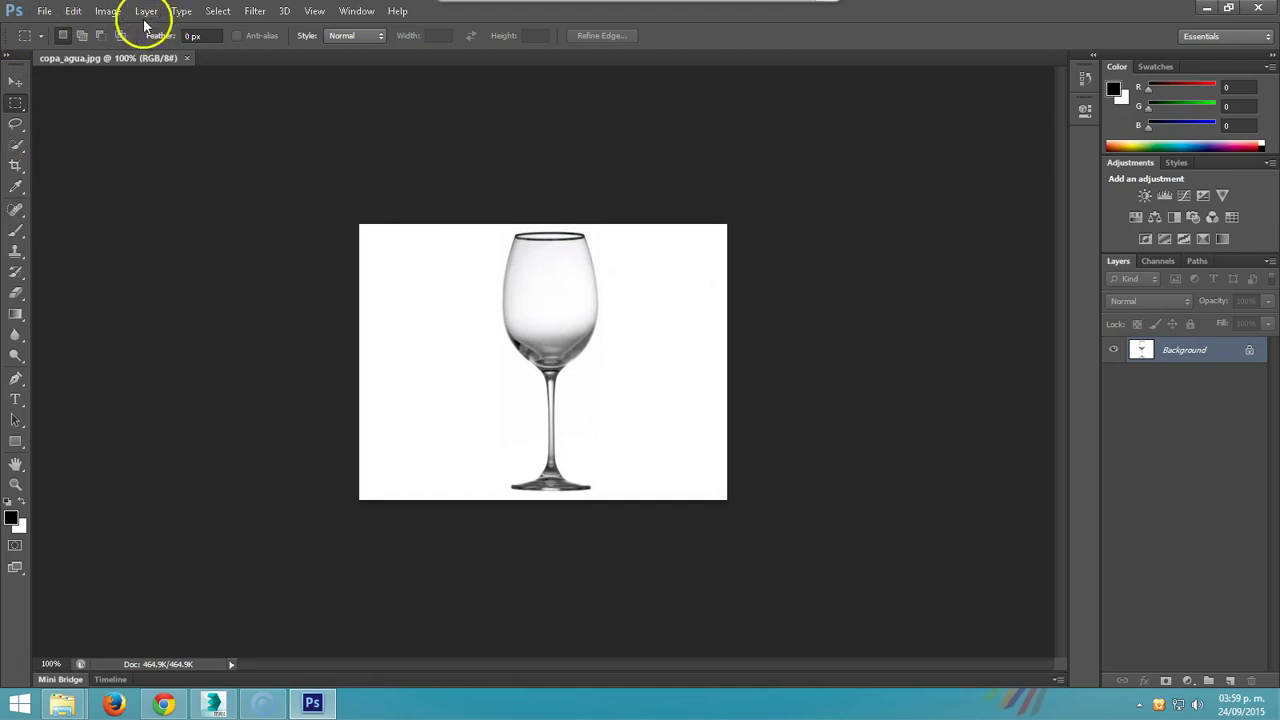
click(107, 11)
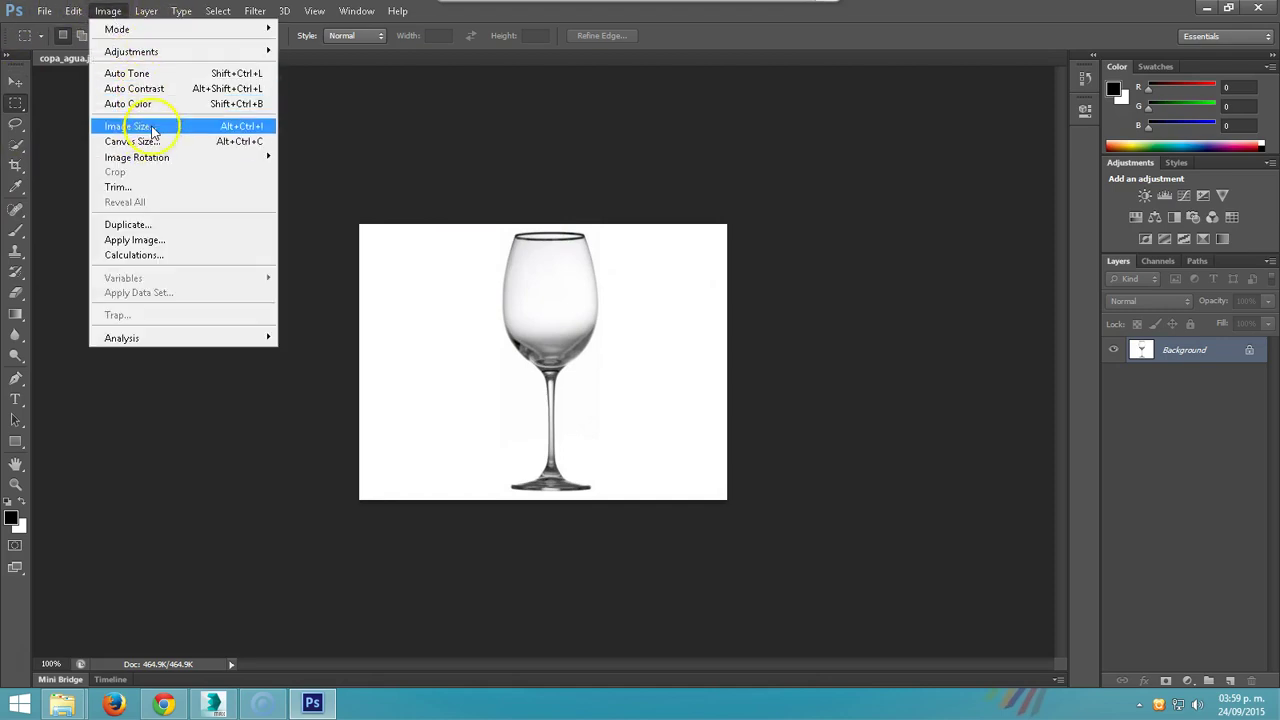
click(153, 128)
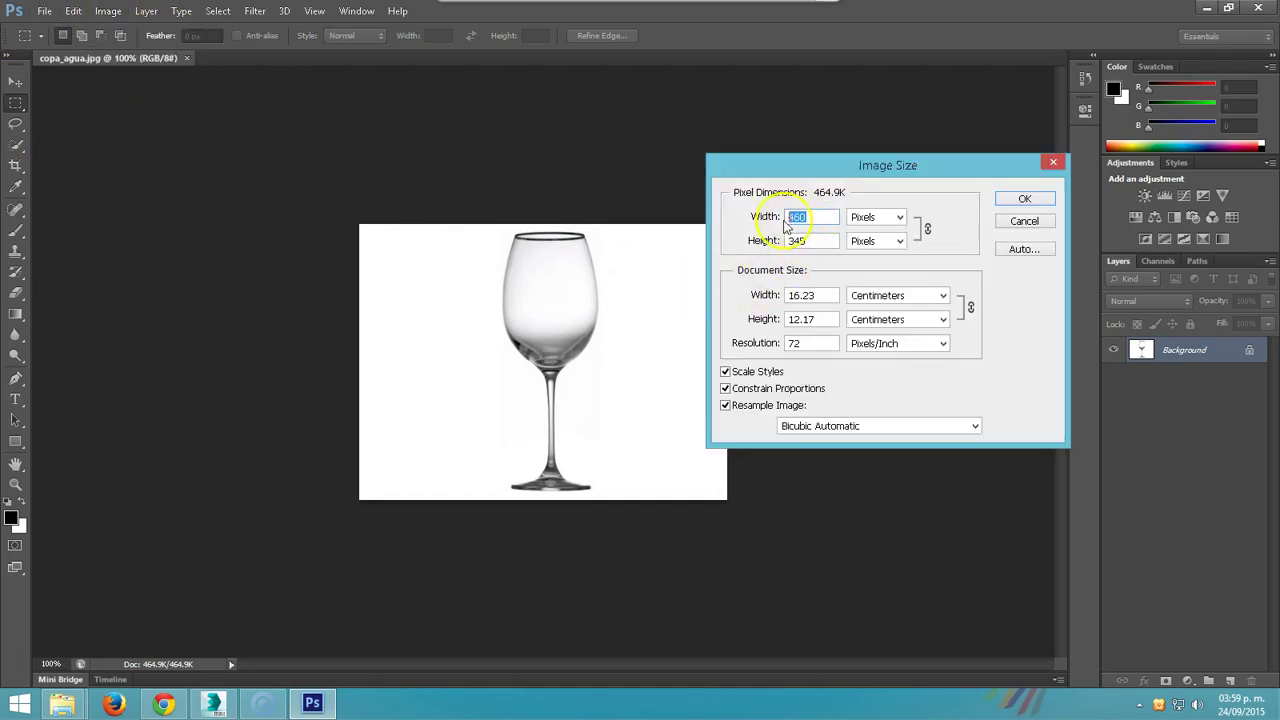
click(213, 704)
- Start a Standard Primitives Plane and expand its Keyboard Entry rollout
click(1147, 113)
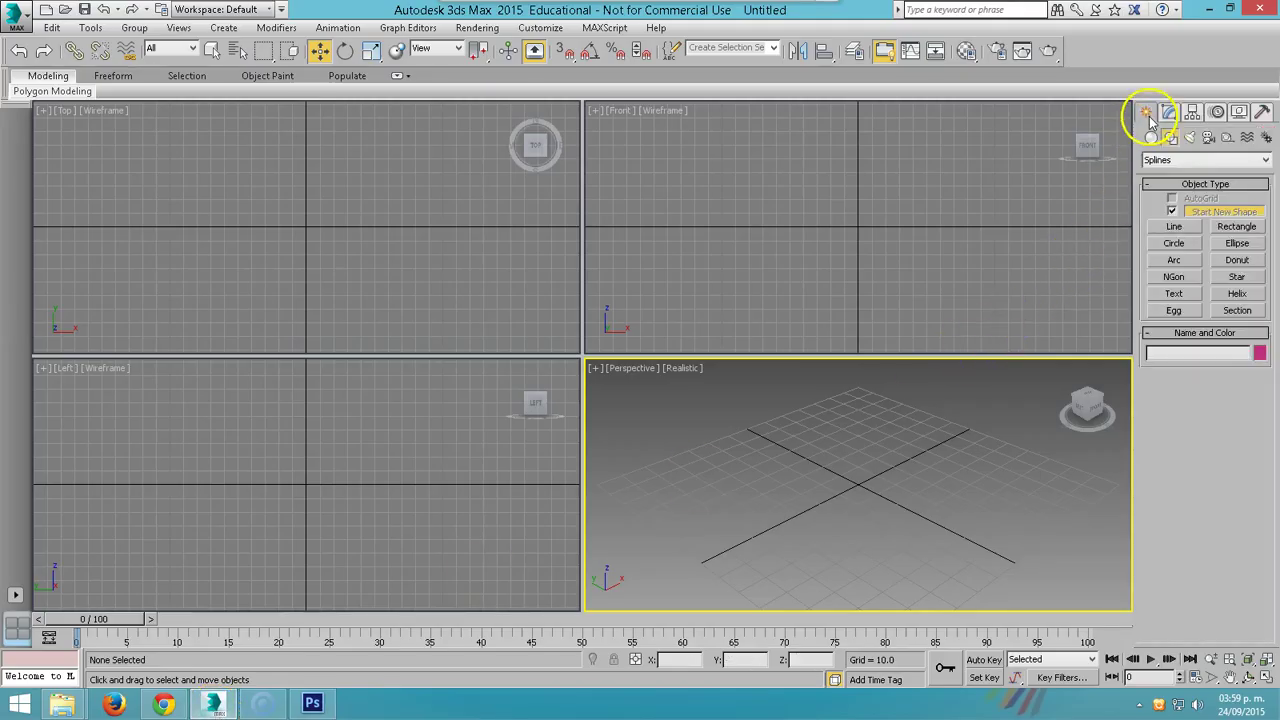
click(1151, 137)
click(1180, 160)
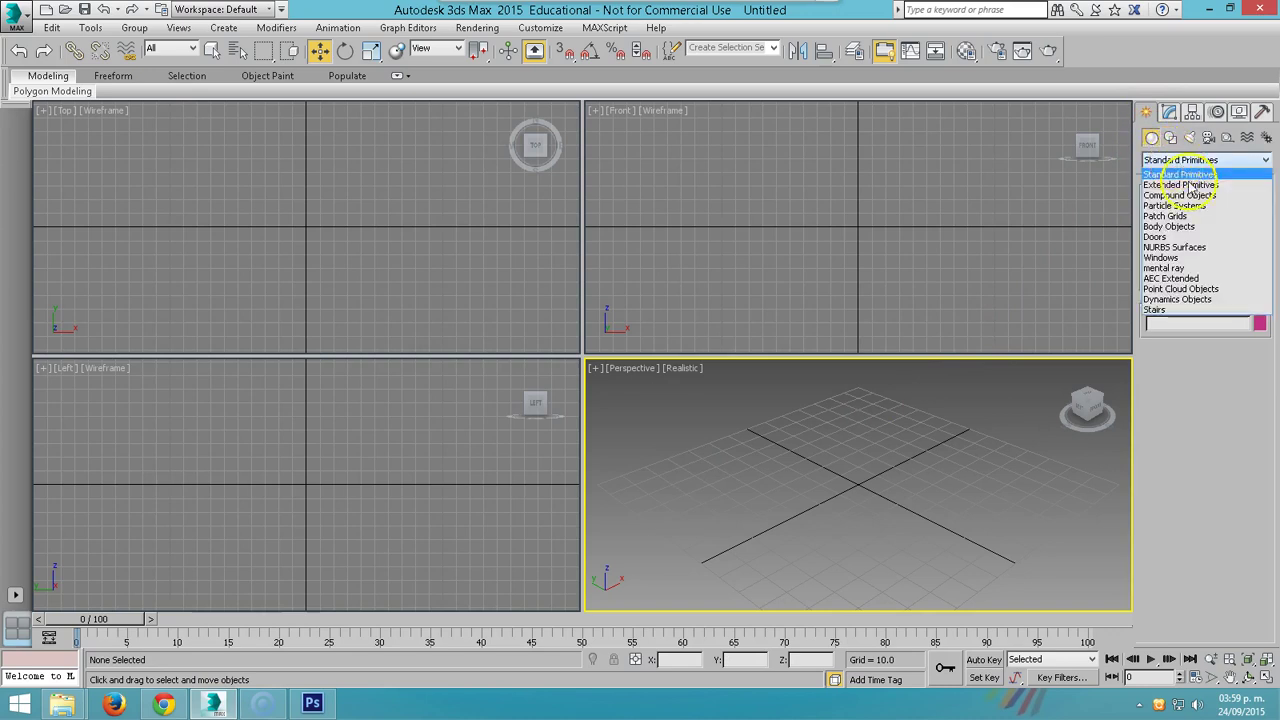
click(1175, 170)
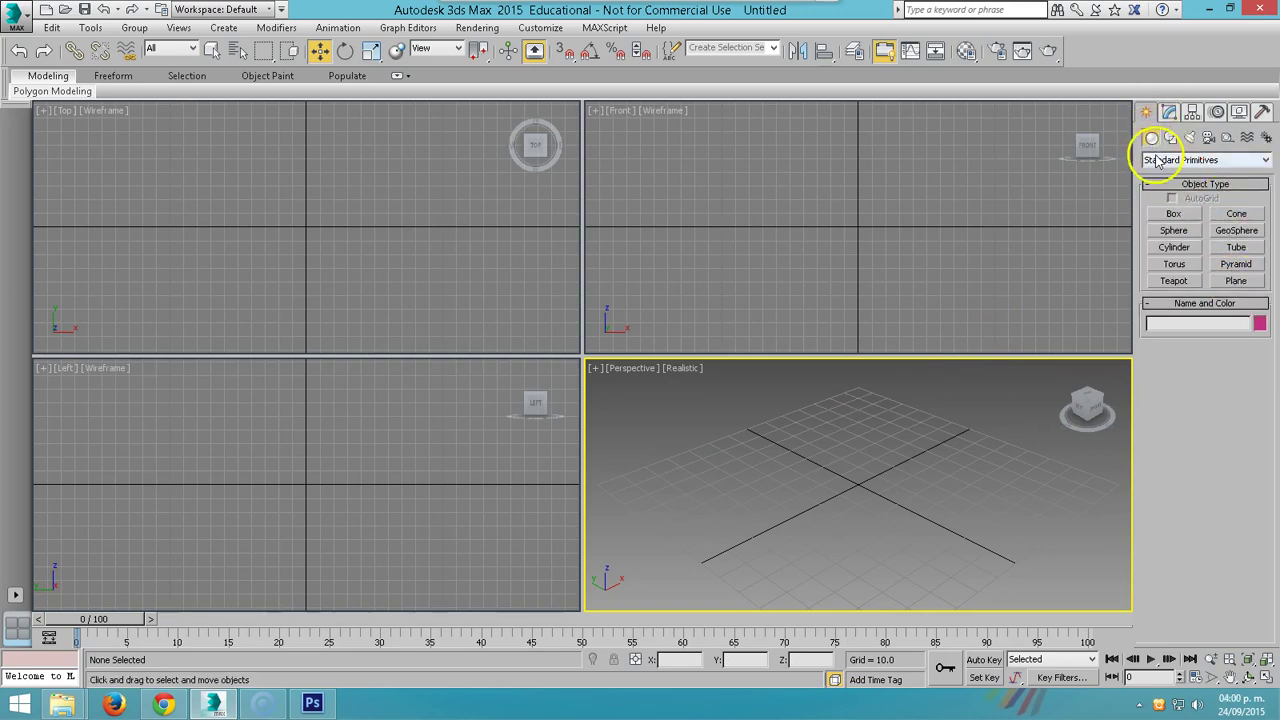
click(1236, 283)
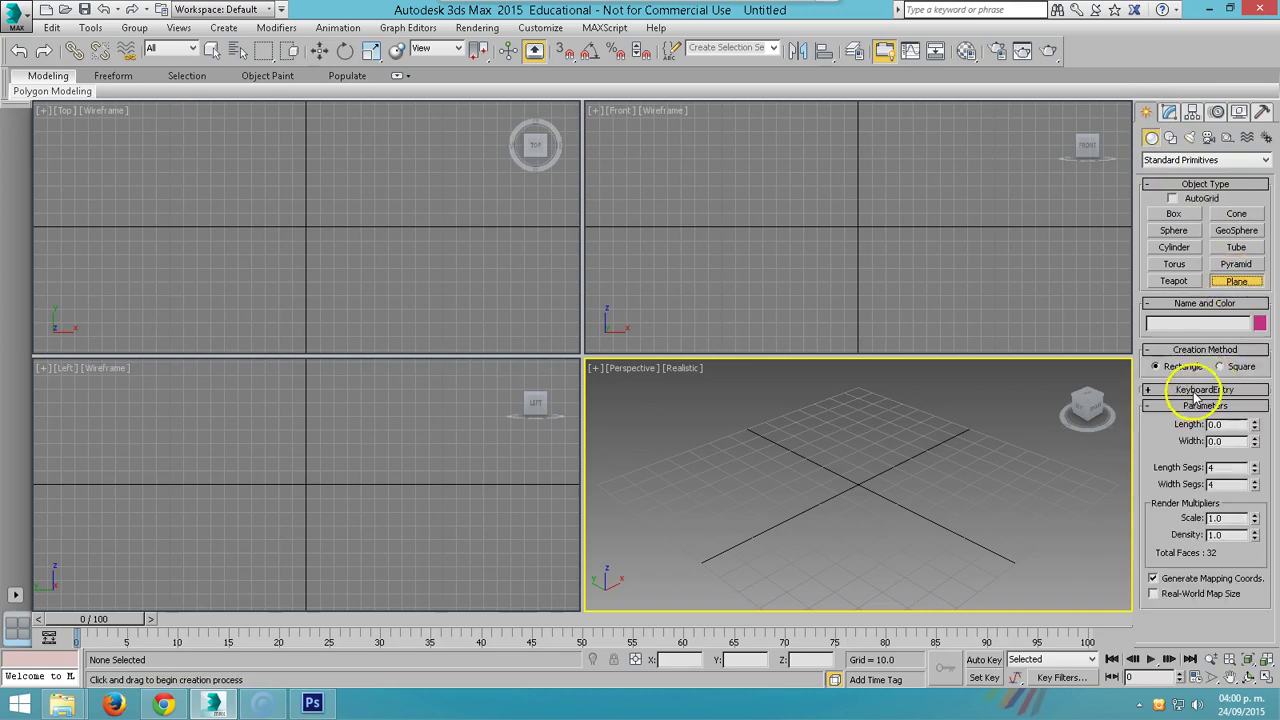
click(1197, 390)
- Enter Length 345 and Width 460 from the photo size and create the plane
double_click(1220, 466)
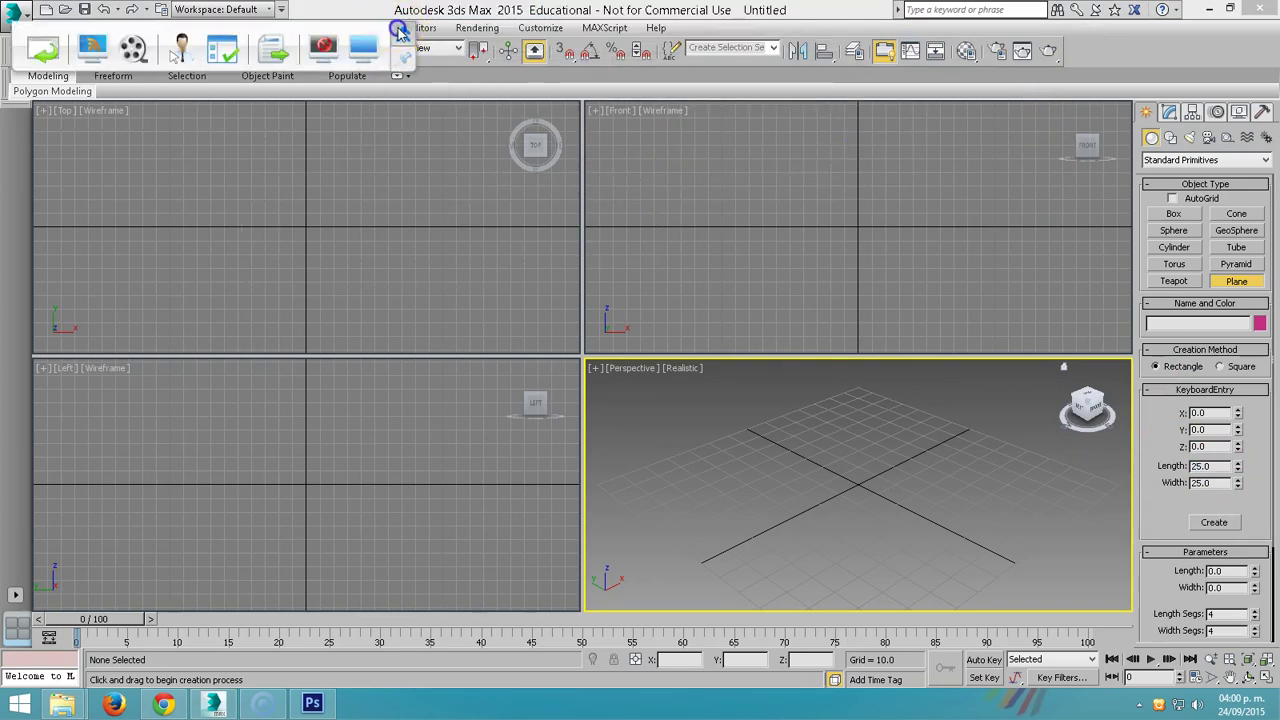
key(super+Down)
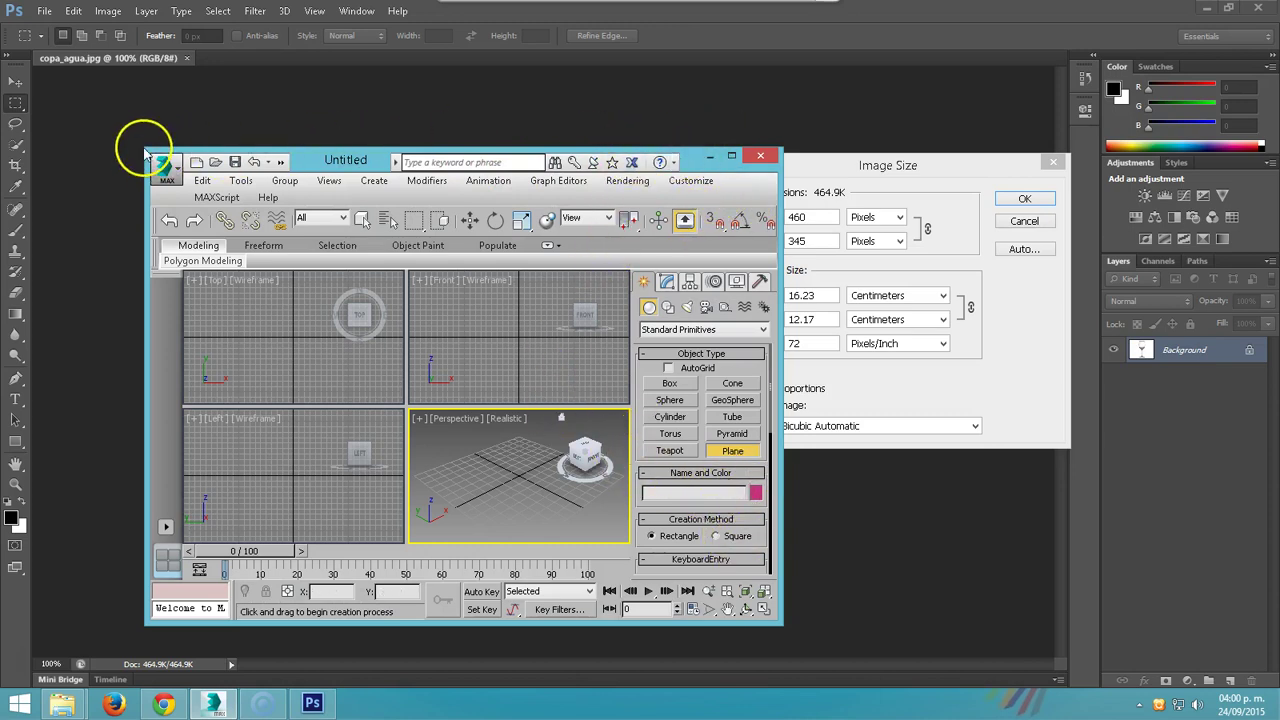
drag(143, 148, 42, 25)
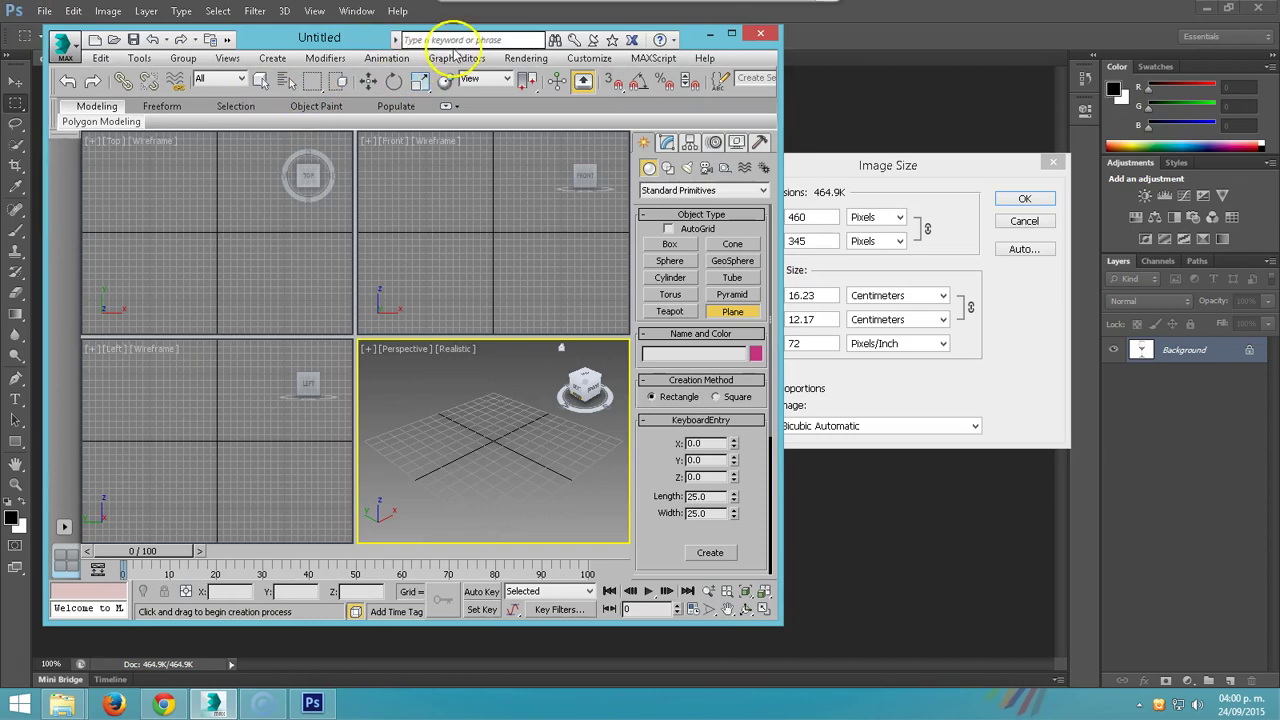
drag(322, 25, 250, 64)
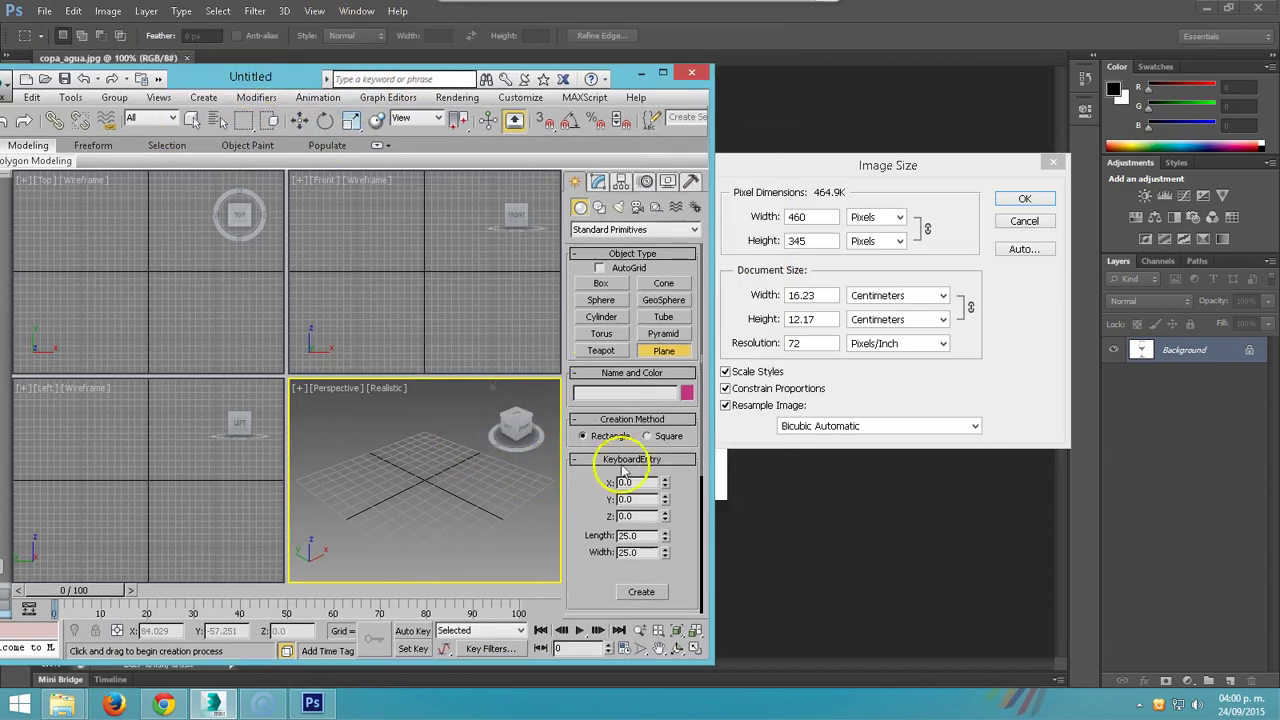
double_click(648, 537)
text(460)
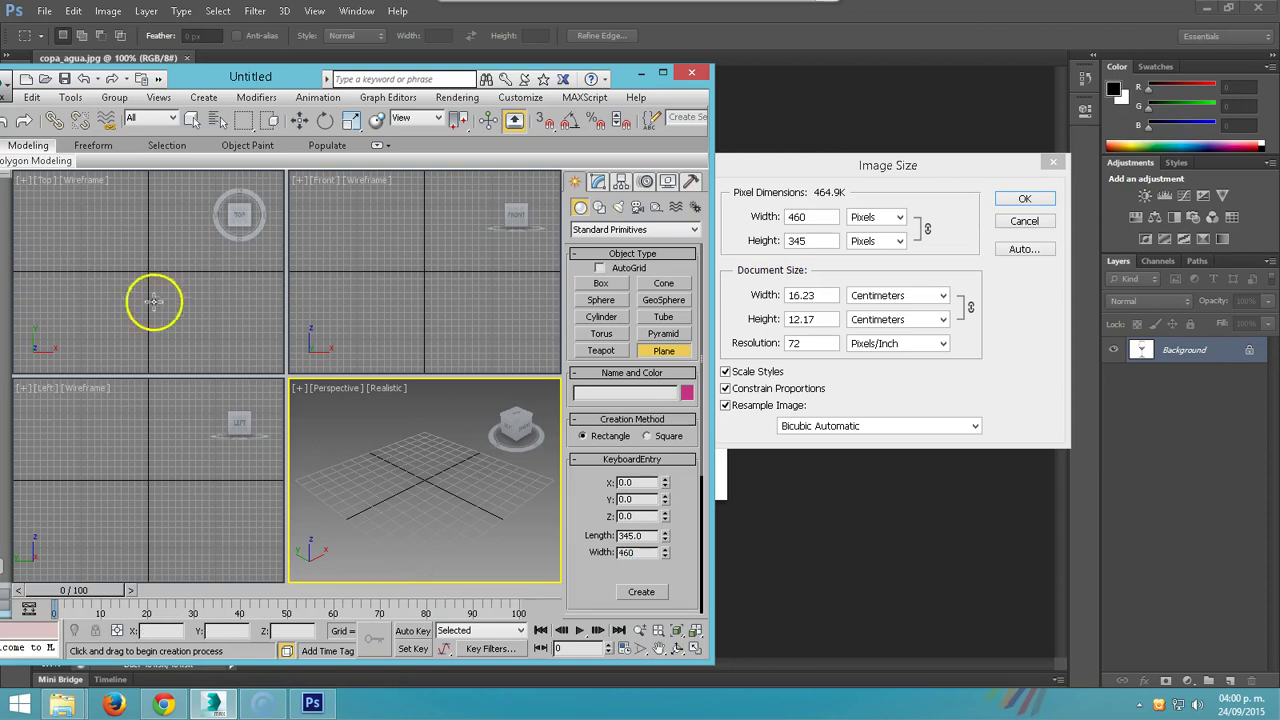
click(641, 593)
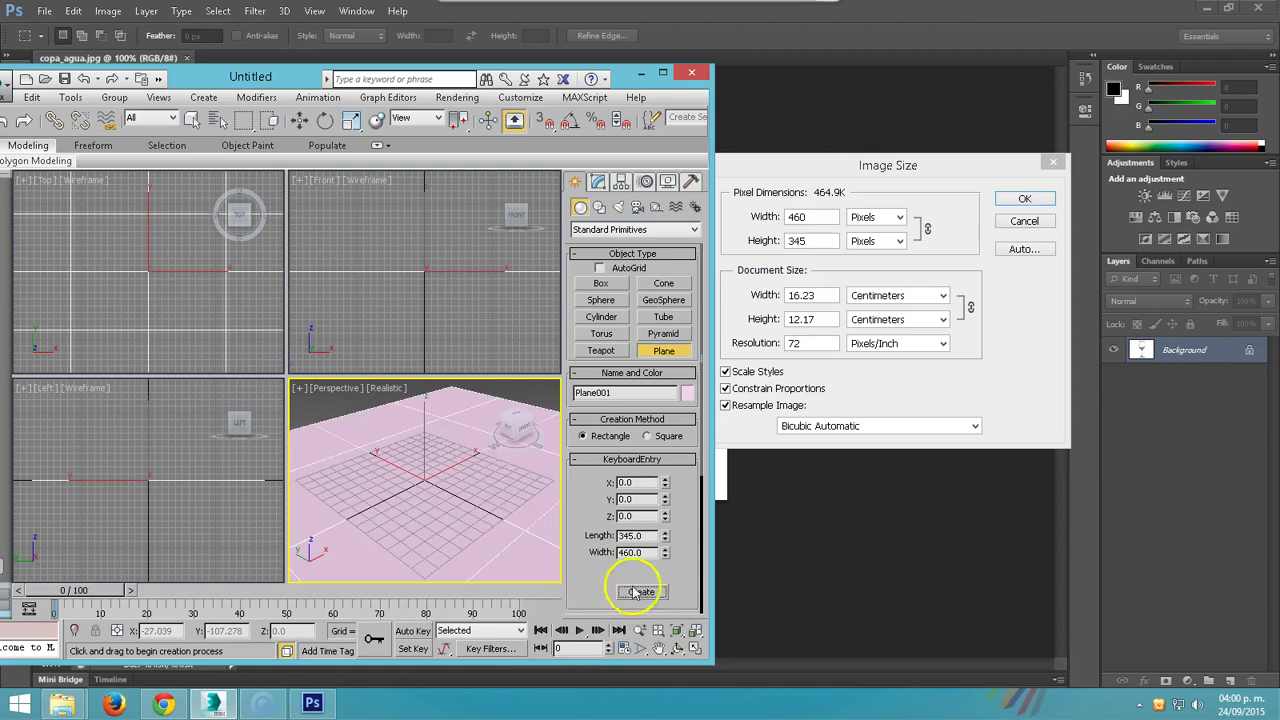
- Rotate Plane001 90° about X with Angle Snap and set its segments to 1 × 1
click(414, 300)
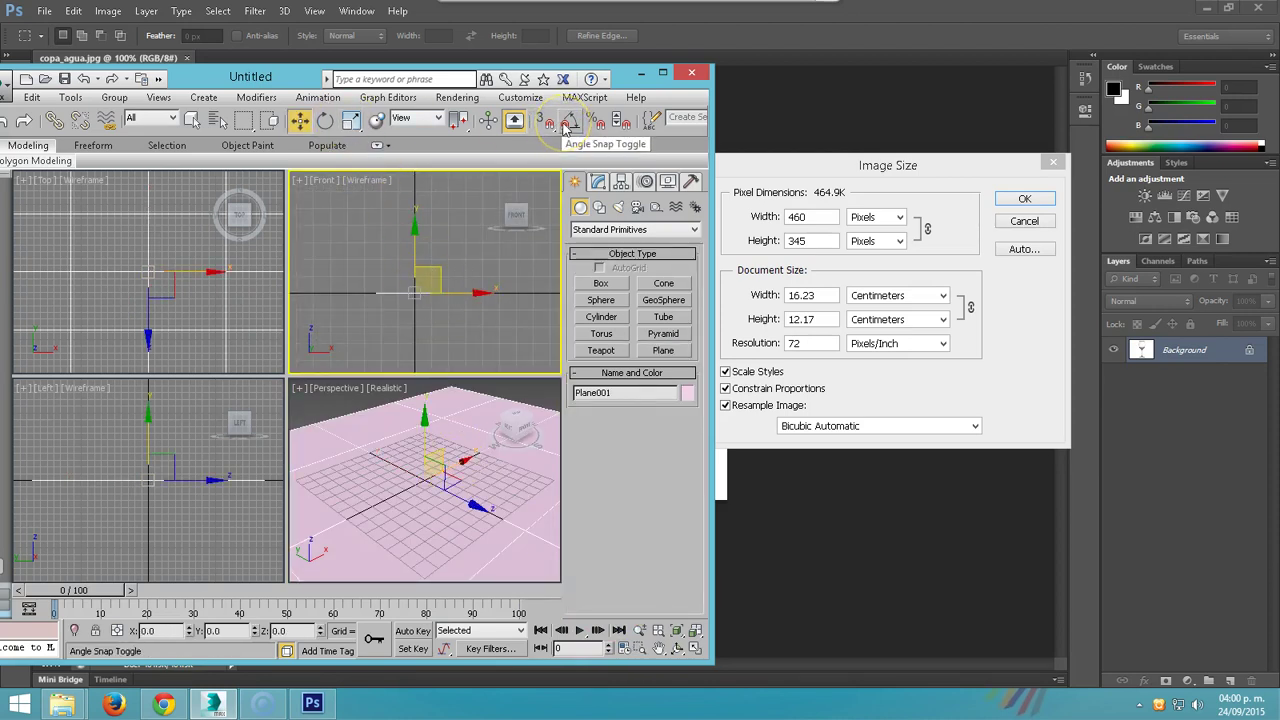
click(567, 125)
right_click(414, 290)
click(444, 322)
mouse_move(414, 243)
mouse_down()
mouse_move(416, 334)
mouse_move(414, 314)
mouse_up()
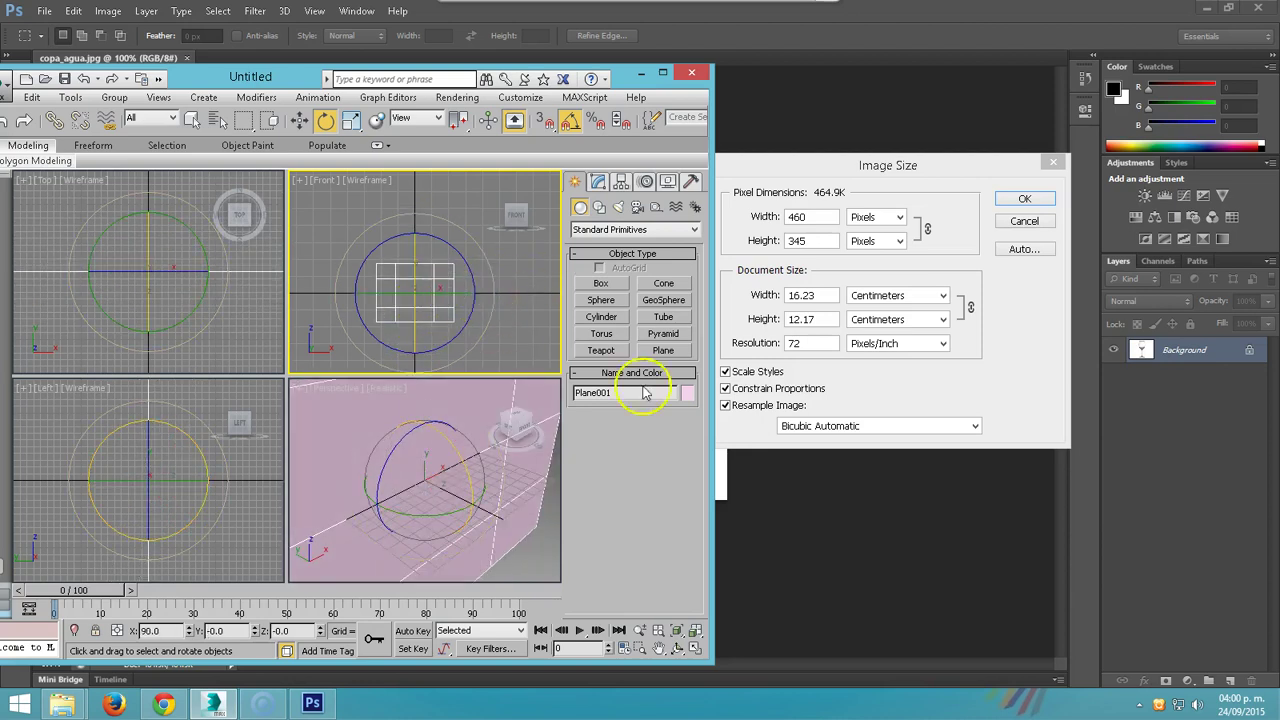
click(597, 183)
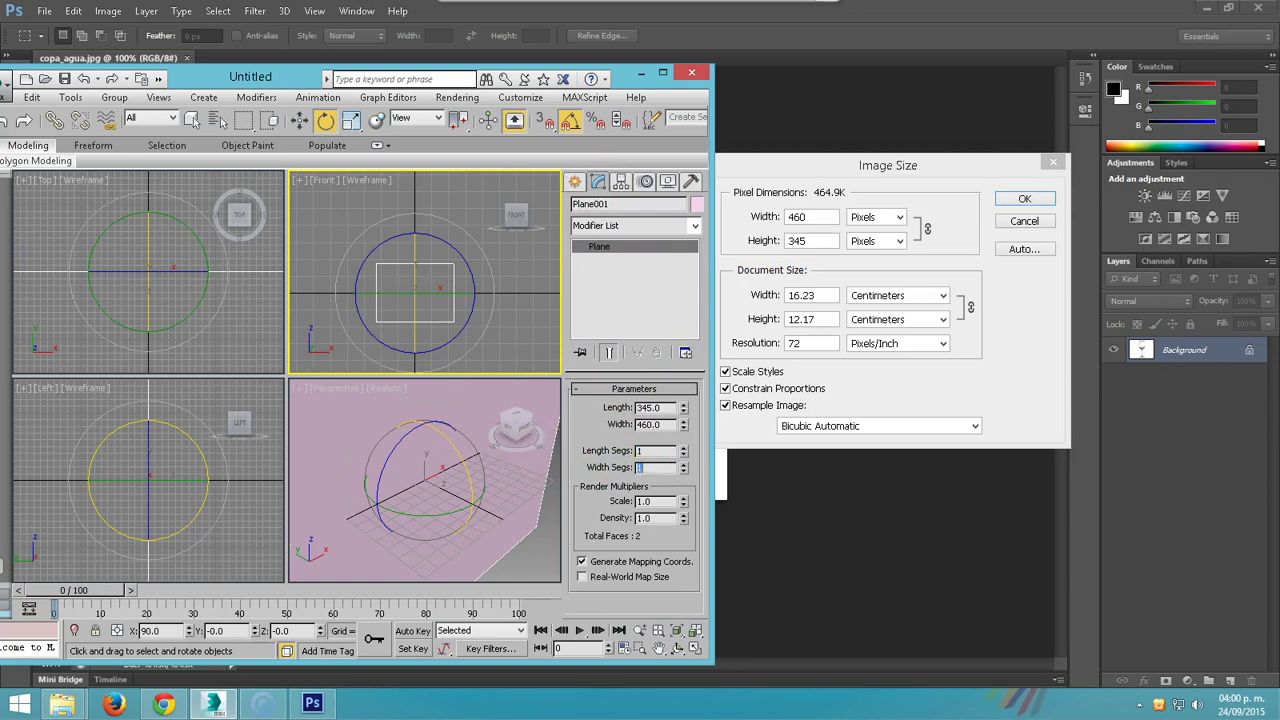
scroll(480, 265, down, 3)
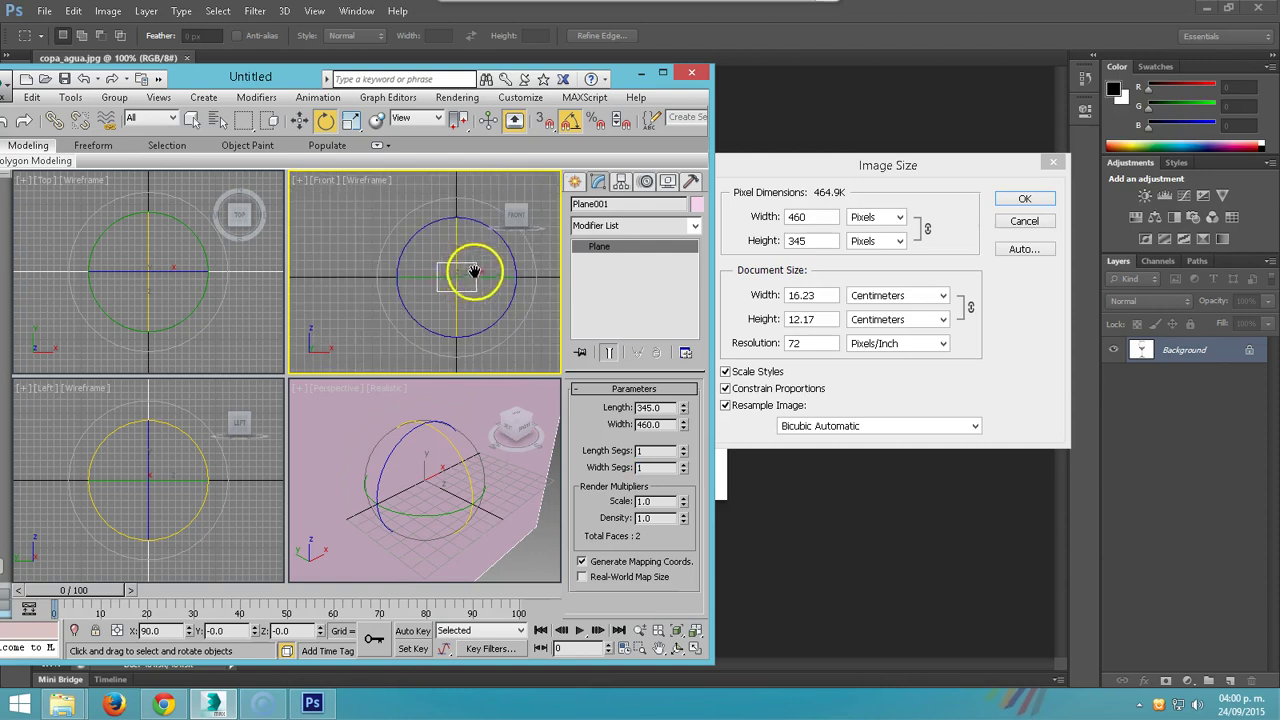
click(663, 74)
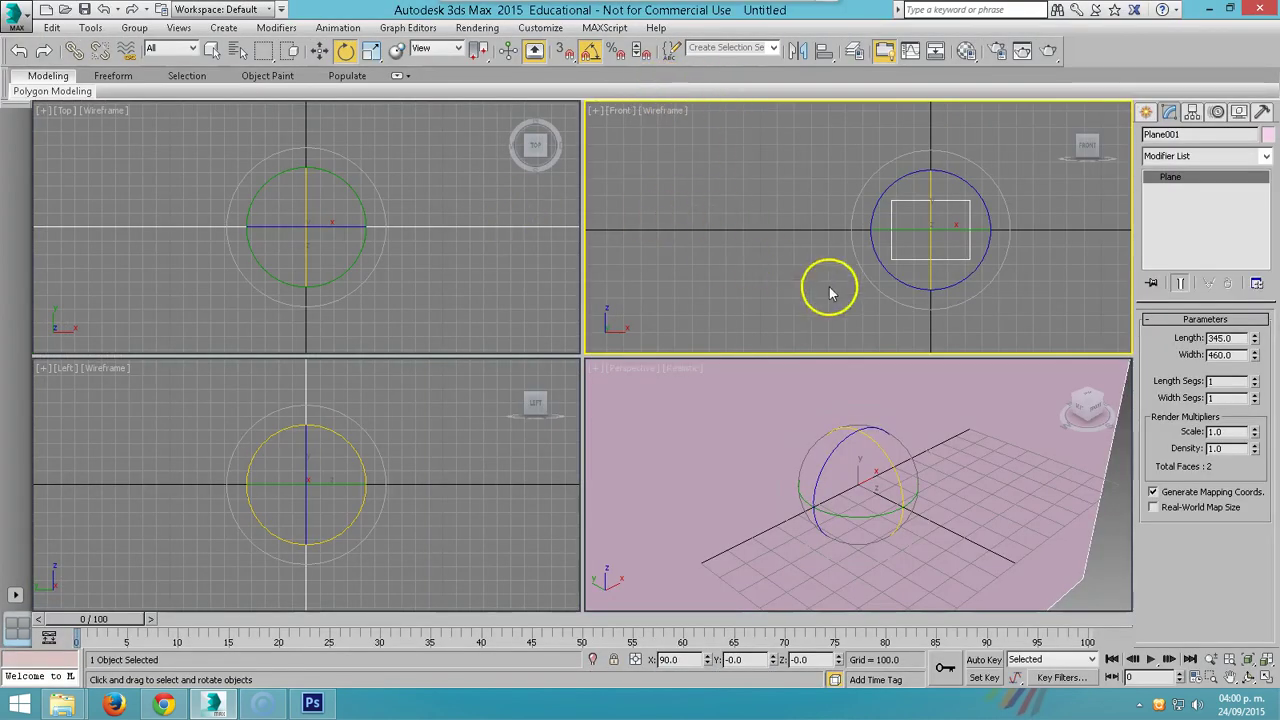
- Apply a material with copa_agua.jpg as diffuse bitmap to Plane001, shown in viewport
mouse_move(817, 394)
middle_down()
mouse_move(882, 483)
mouse_move(708, 480)
middle_up()
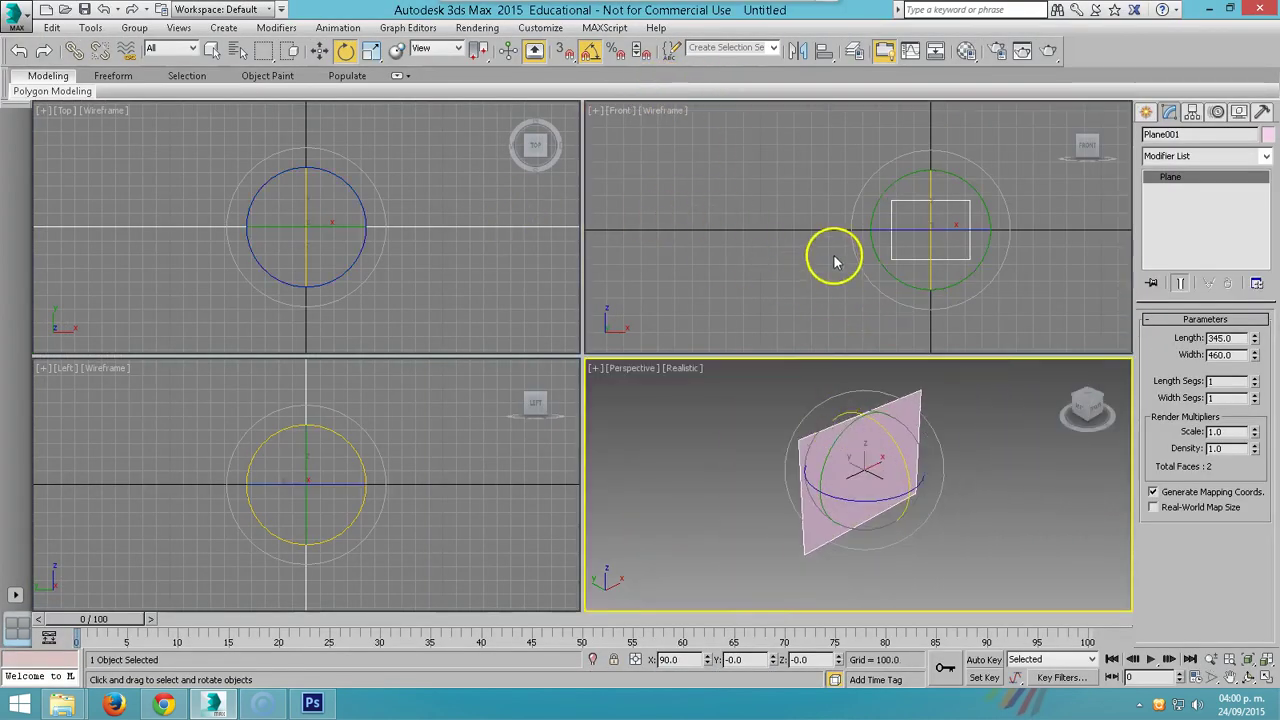
middle_drag(831, 257, 815, 259)
key(m)
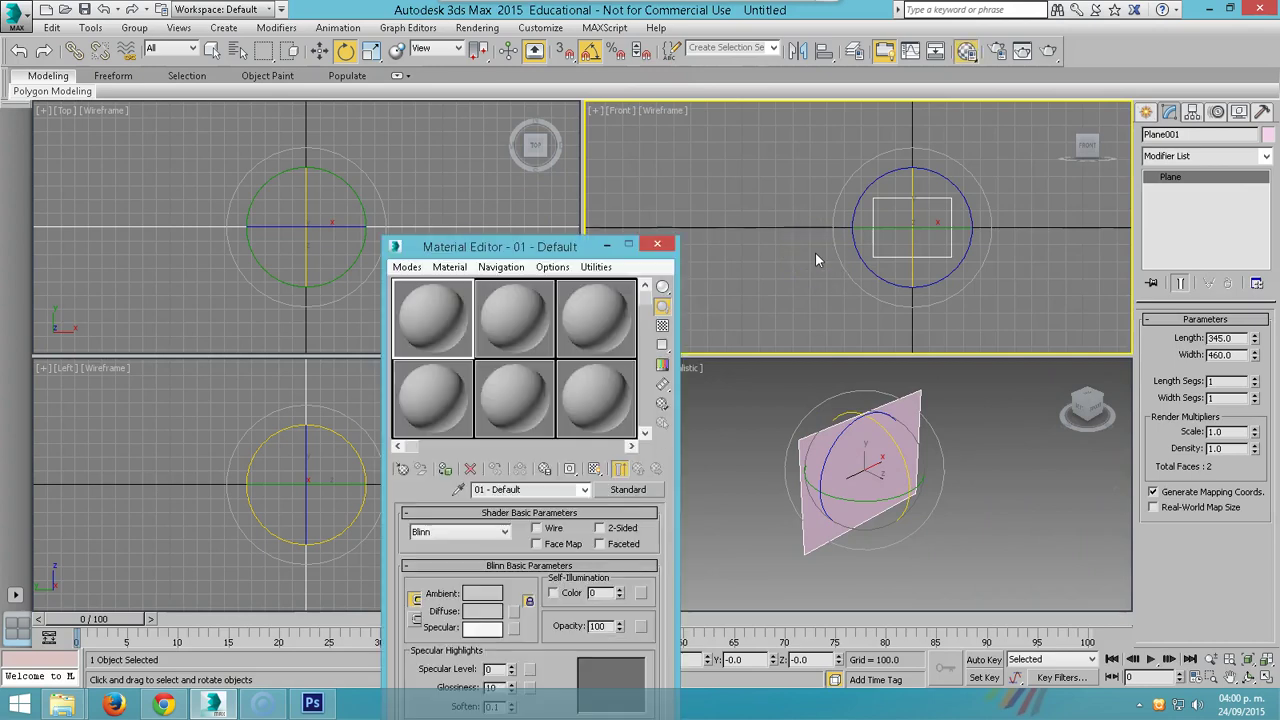
click(513, 613)
double_click(500, 170)
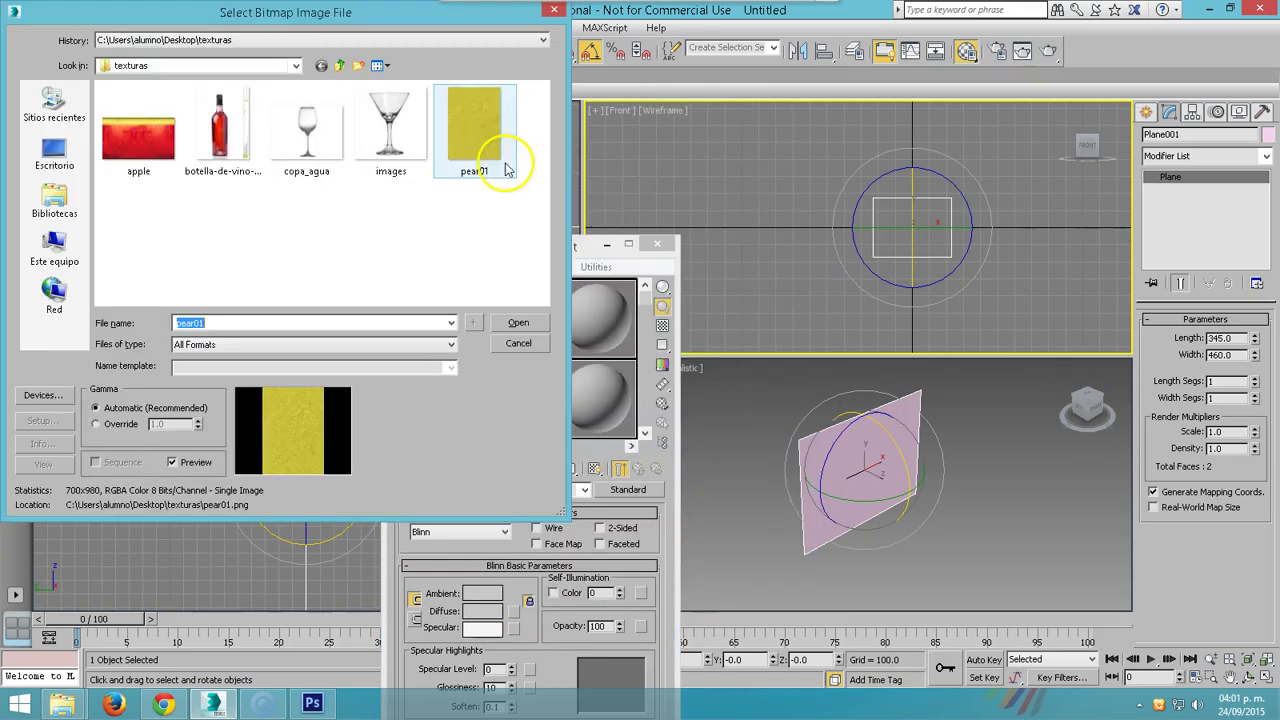
click(310, 125)
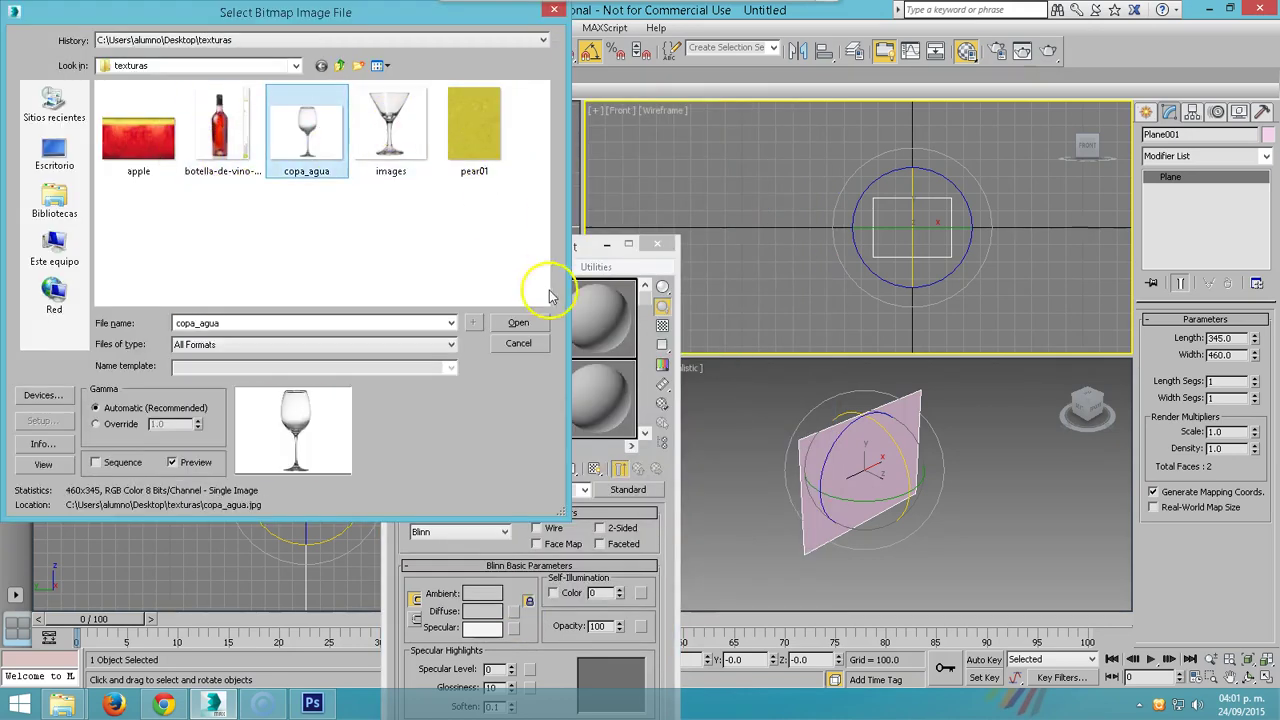
click(518, 322)
mouse_move(435, 320)
mouse_down()
mouse_move(873, 473)
mouse_move(562, 326)
mouse_up()
click(595, 470)
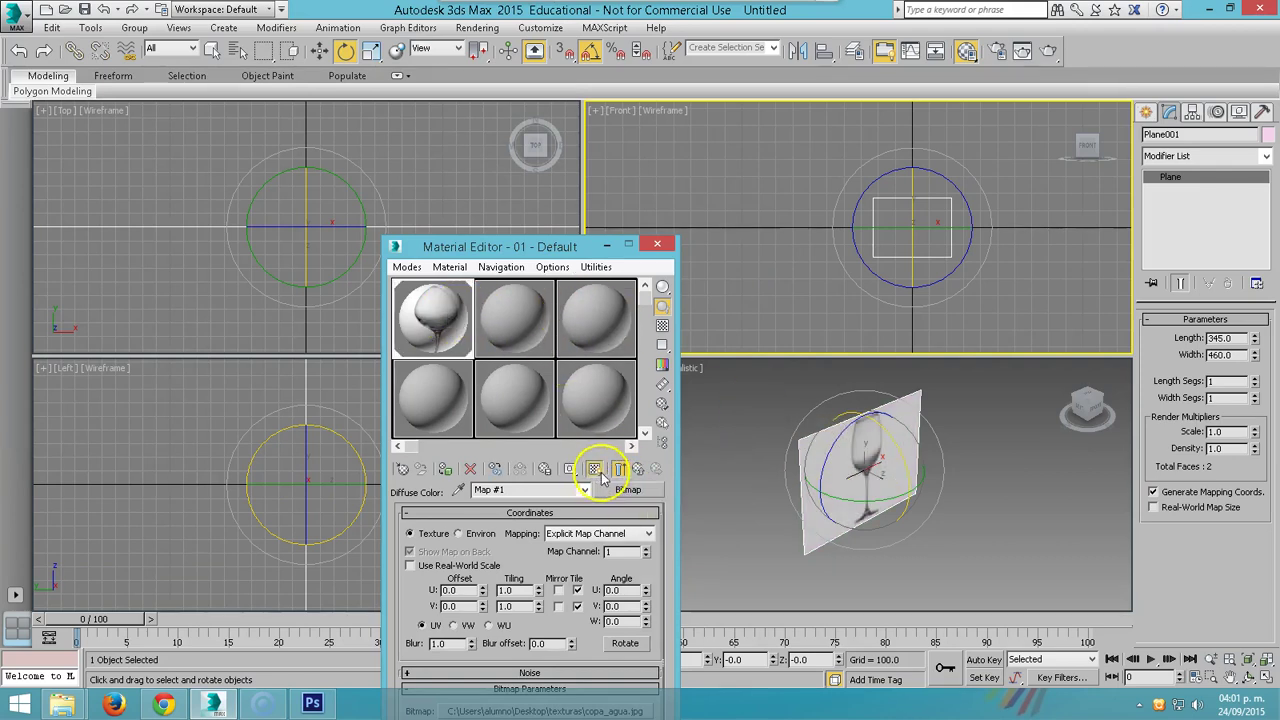
- Set the Front view to Shaded, centre the photo, and close the Material Editor
middle_drag(901, 233, 851, 237)
click(652, 110)
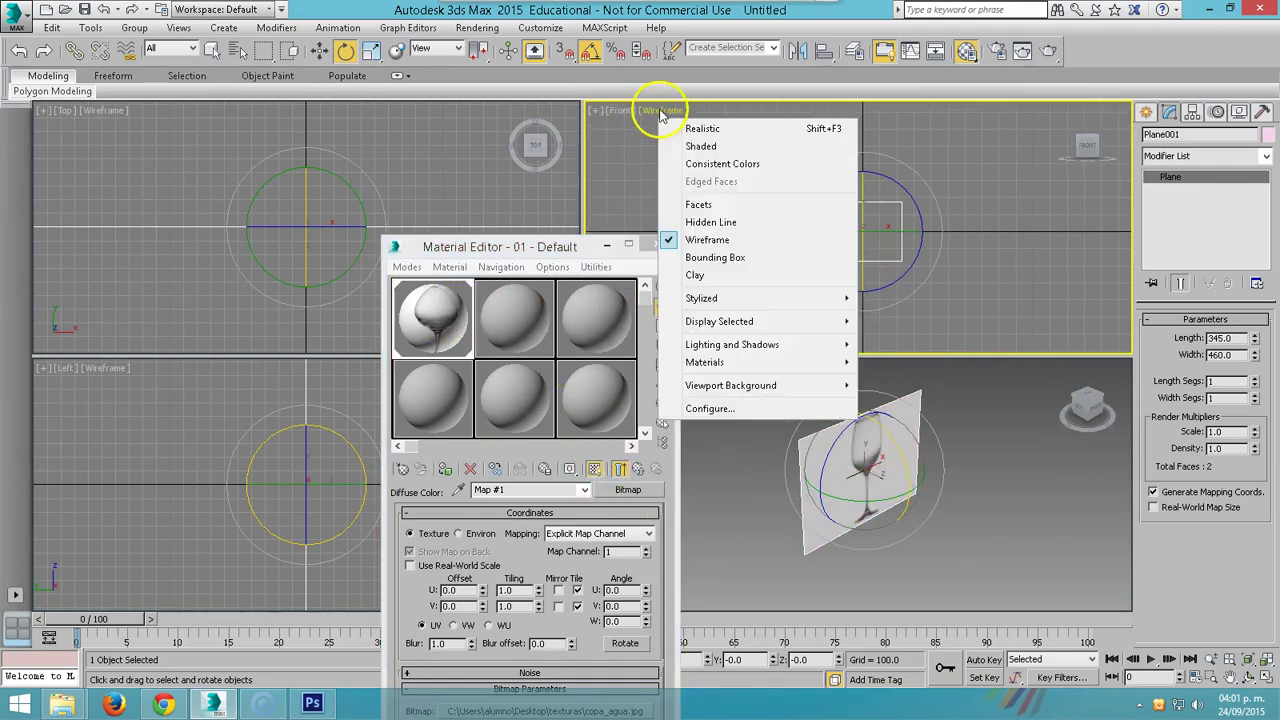
click(690, 150)
scroll(724, 236, up, 4)
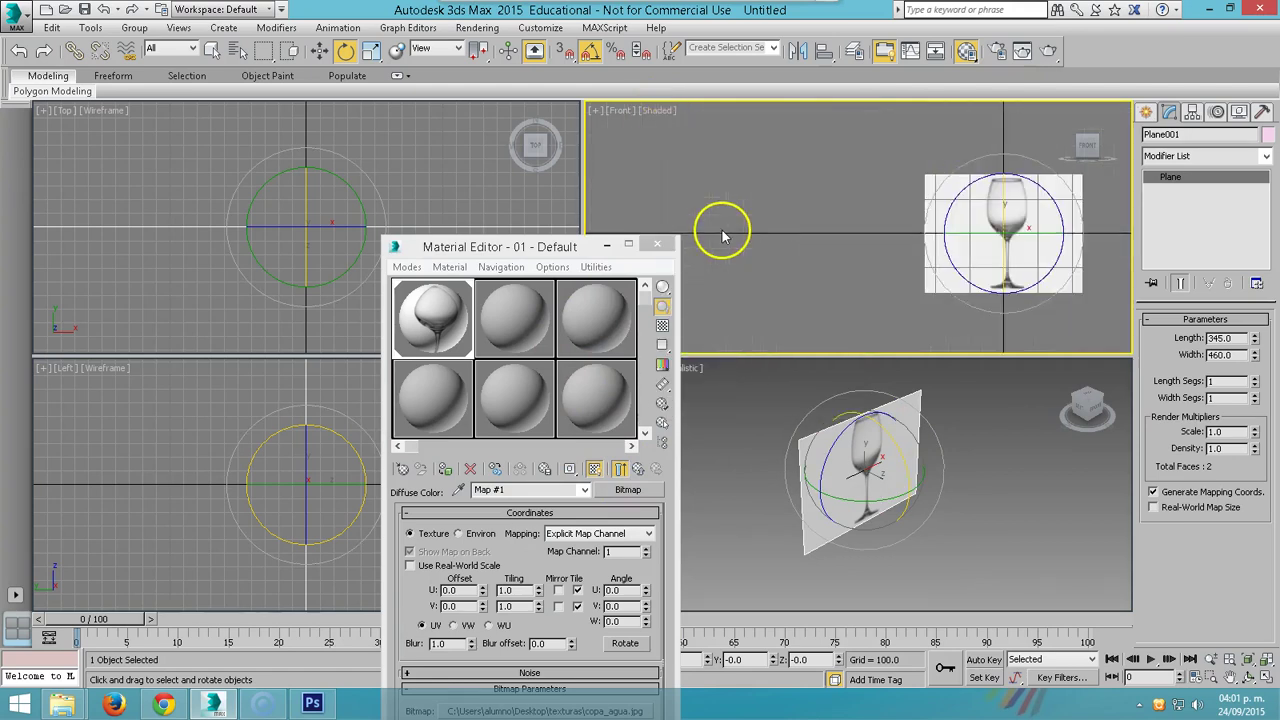
middle_drag(857, 249, 785, 248)
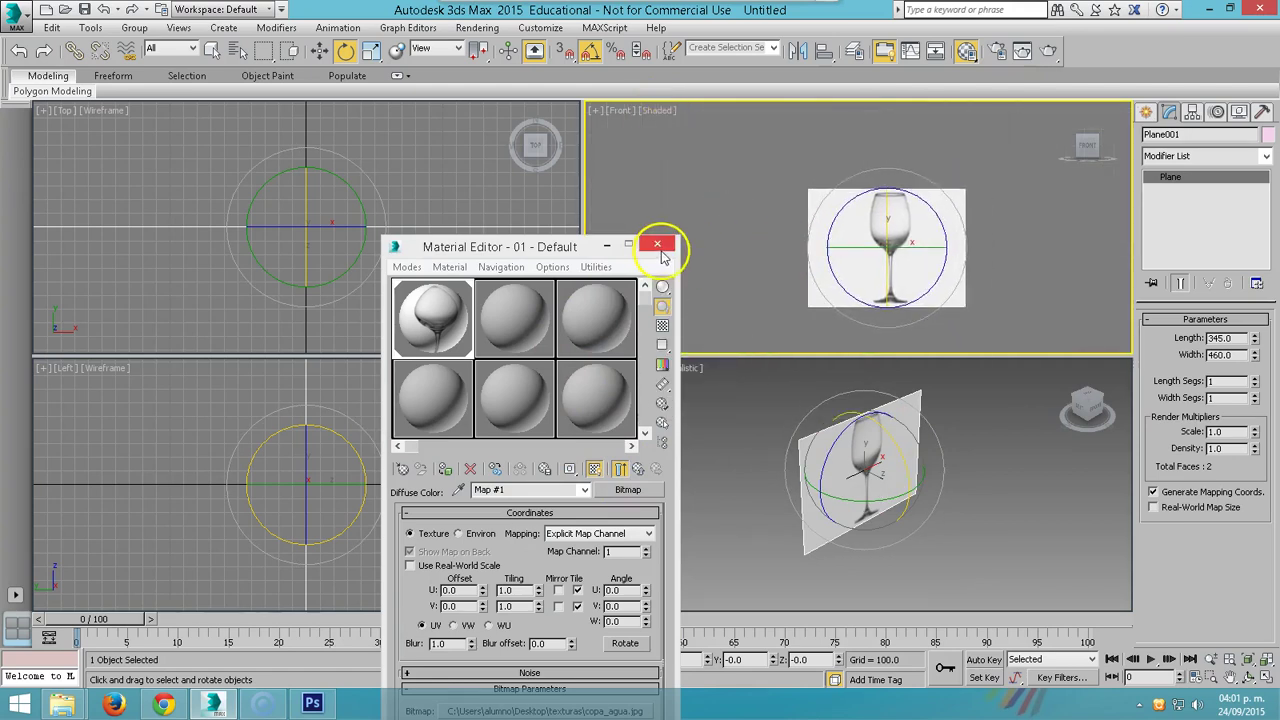
click(607, 245)
- Start a Line spline with points at the glass rim and along the bowl
click(1148, 109)
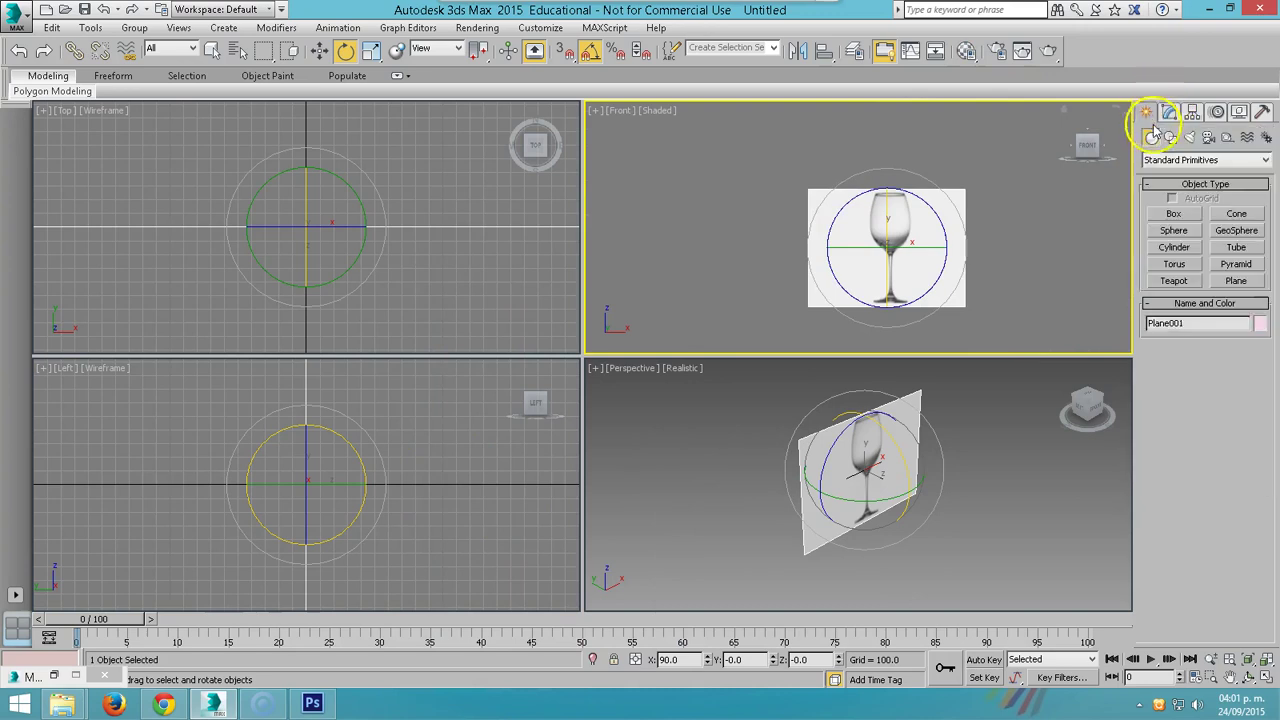
click(1170, 137)
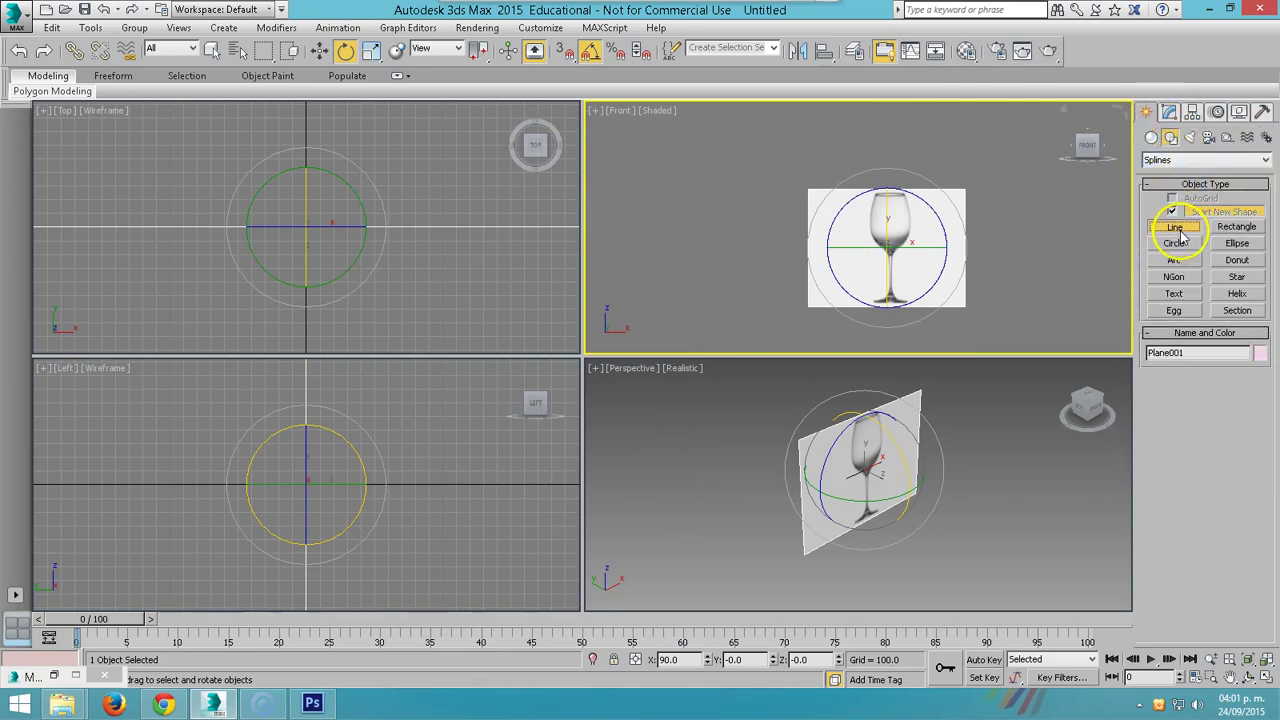
click(1174, 227)
scroll(828, 205, up, 2)
scroll(832, 208, up, 1)
scroll(769, 166, up, 1)
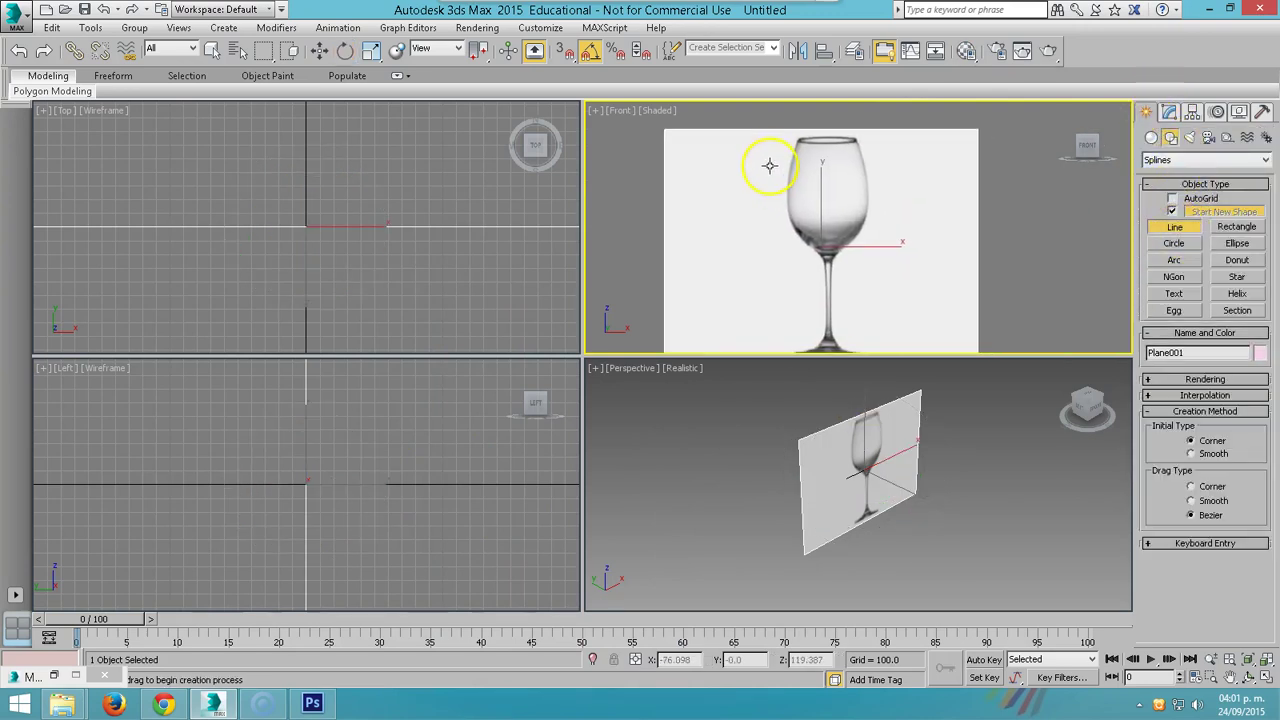
click(797, 138)
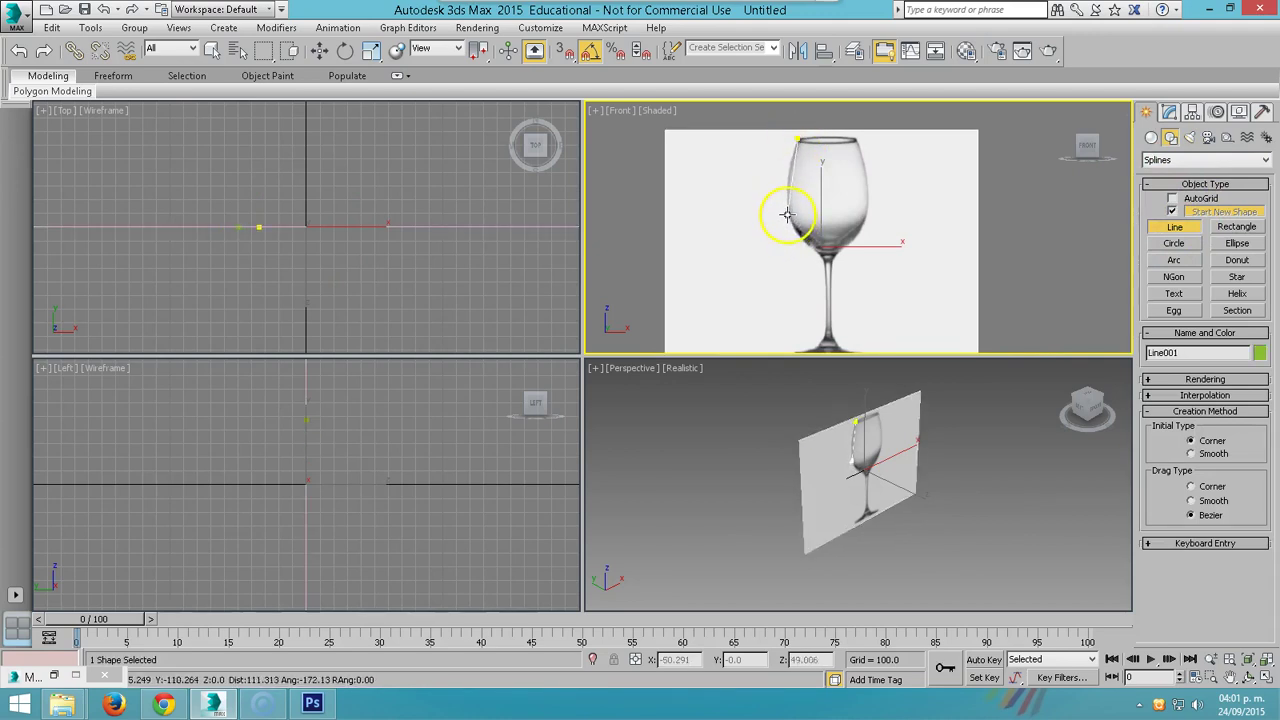
click(788, 216)
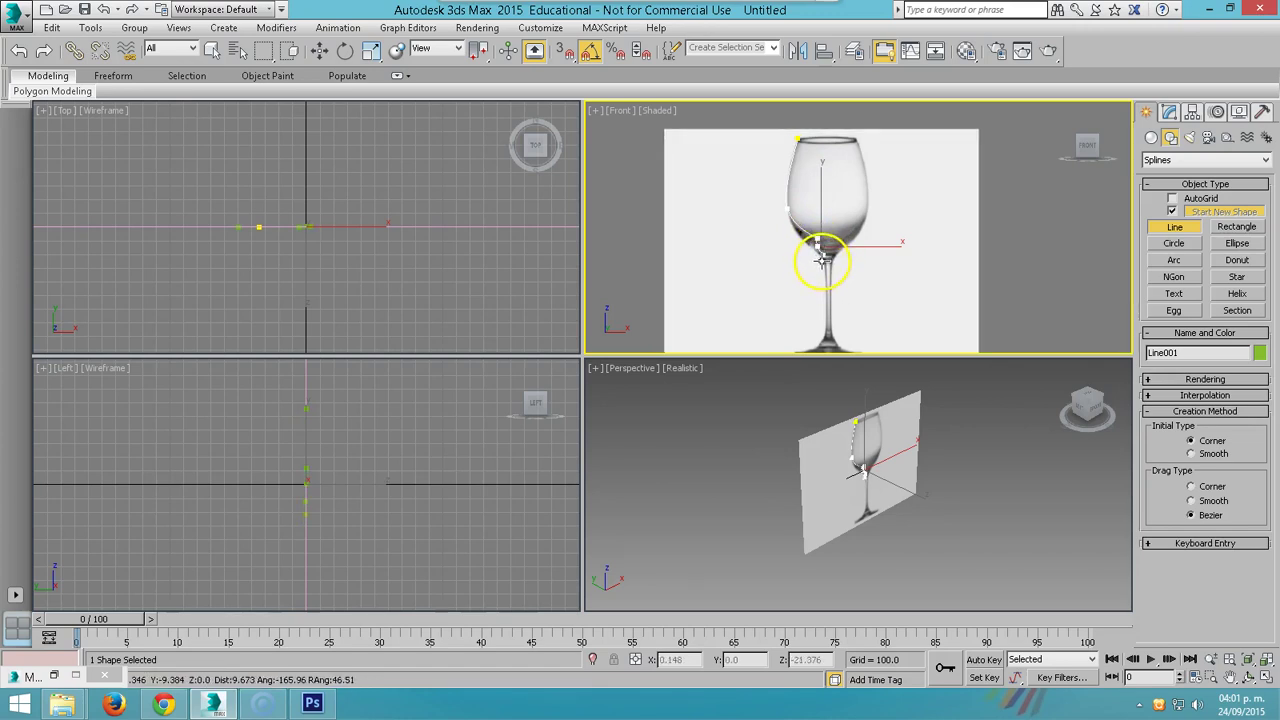
- Continue the profile down the stem to the base's outer edge and finish the line
scroll(824, 308, down, 2)
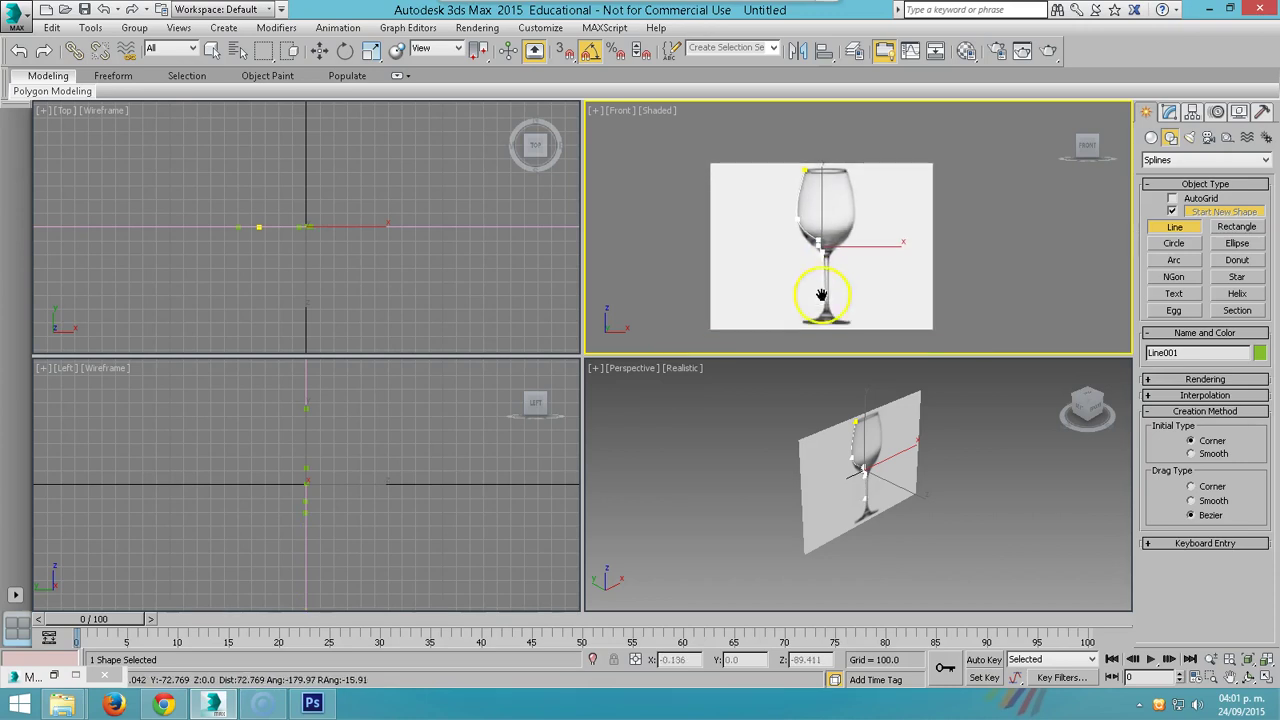
middle_drag(822, 310, 829, 288)
scroll(843, 215, up, 5)
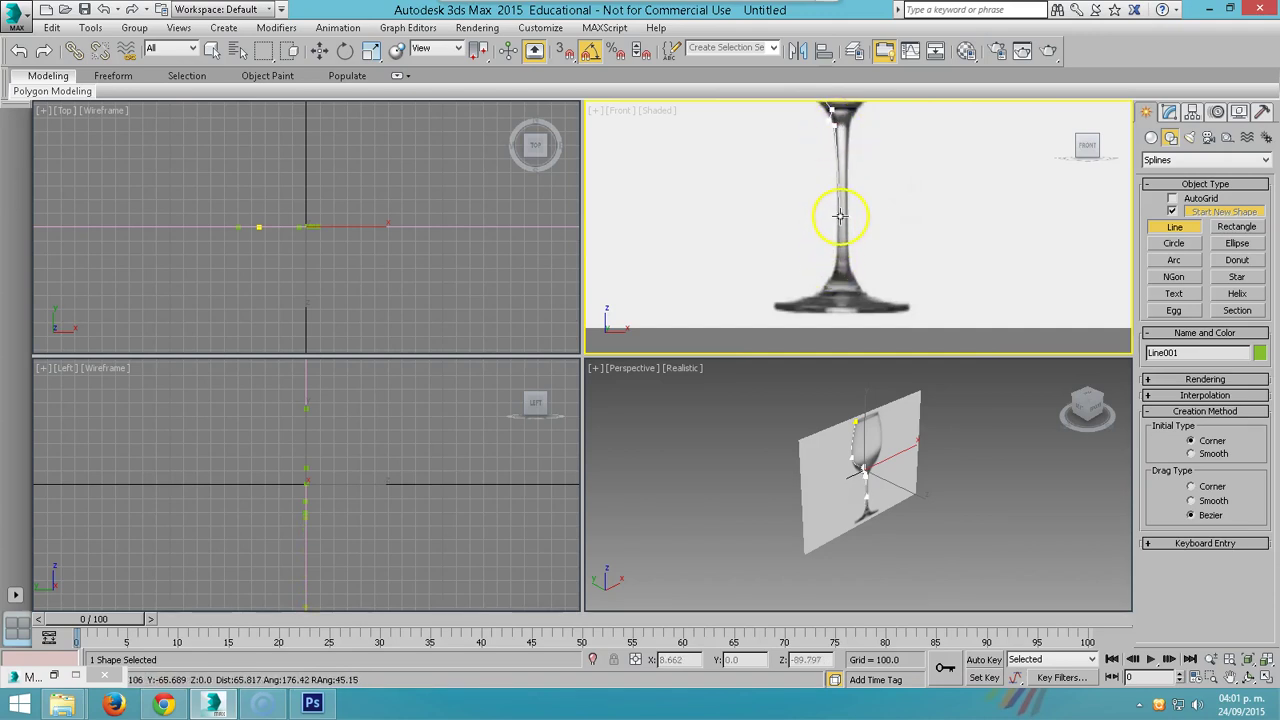
click(835, 270)
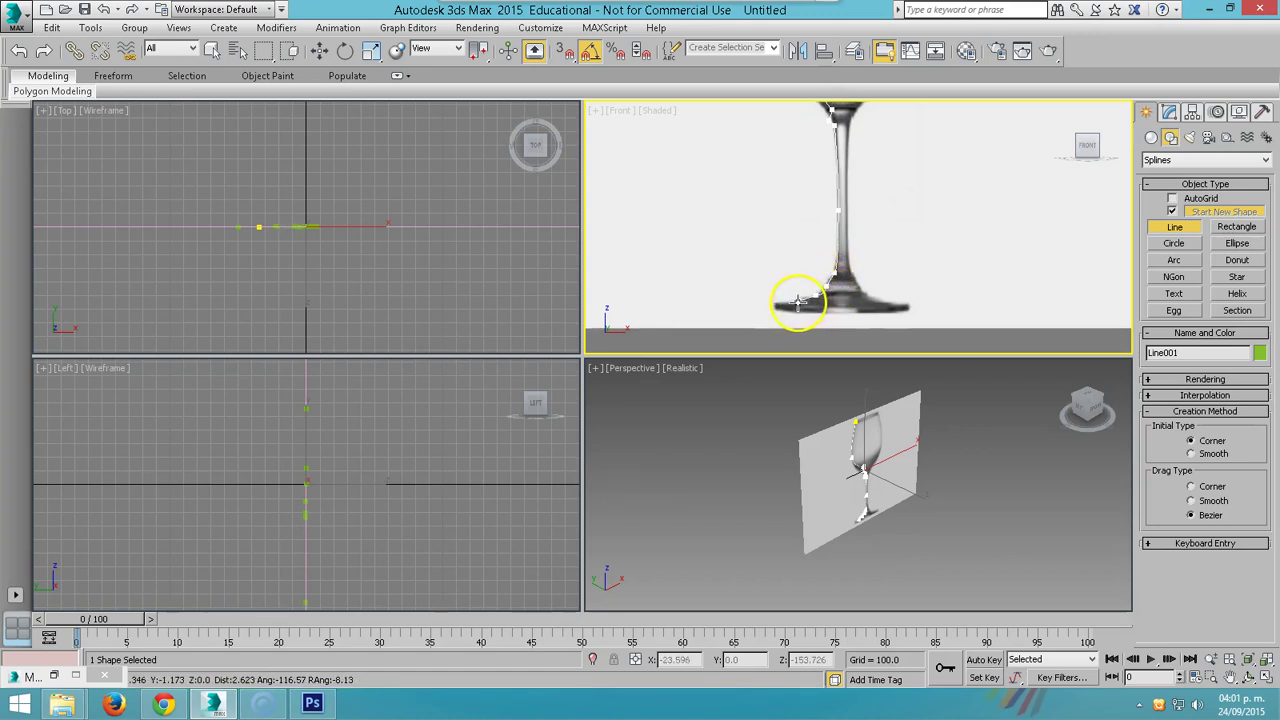
click(786, 304)
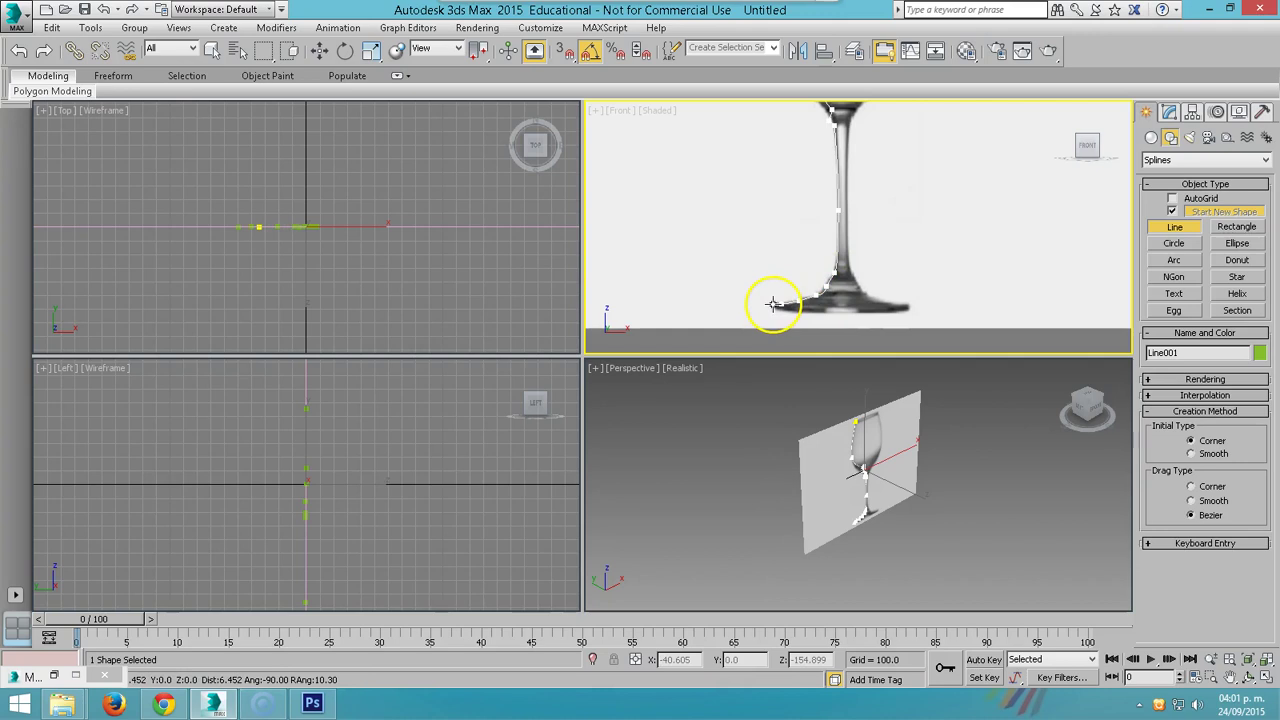
click(773, 304)
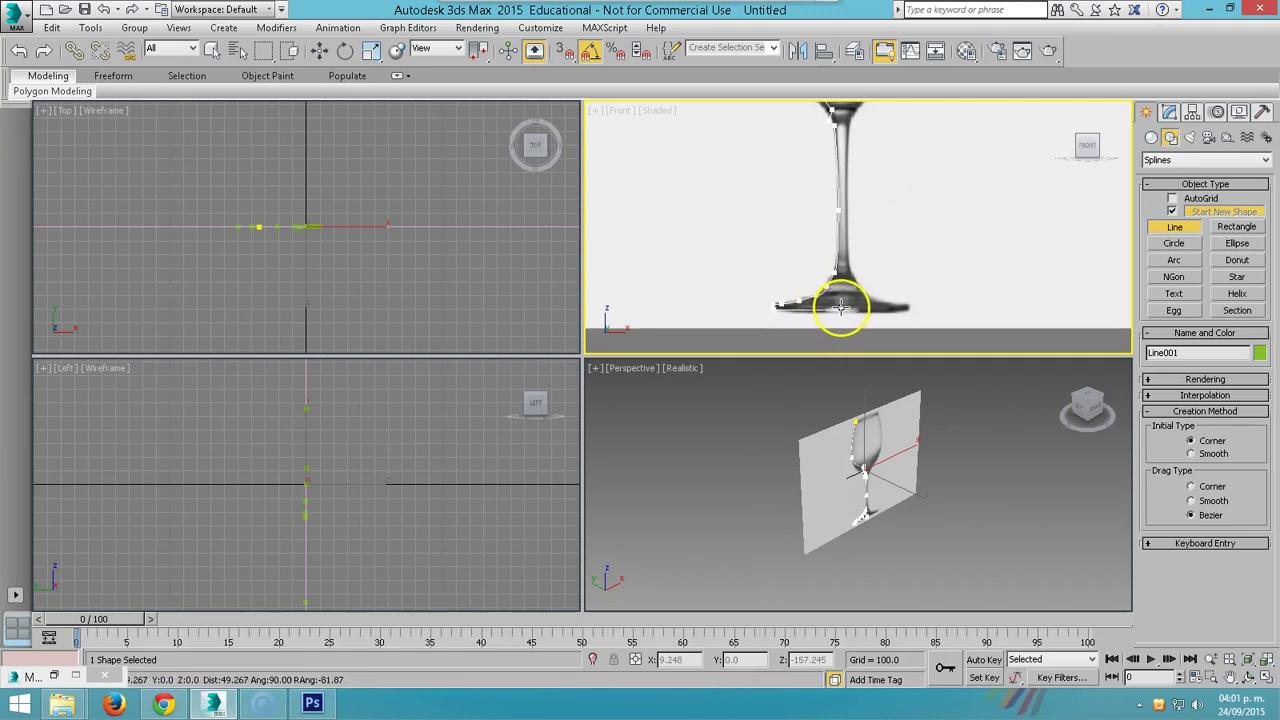
right_click(916, 264)
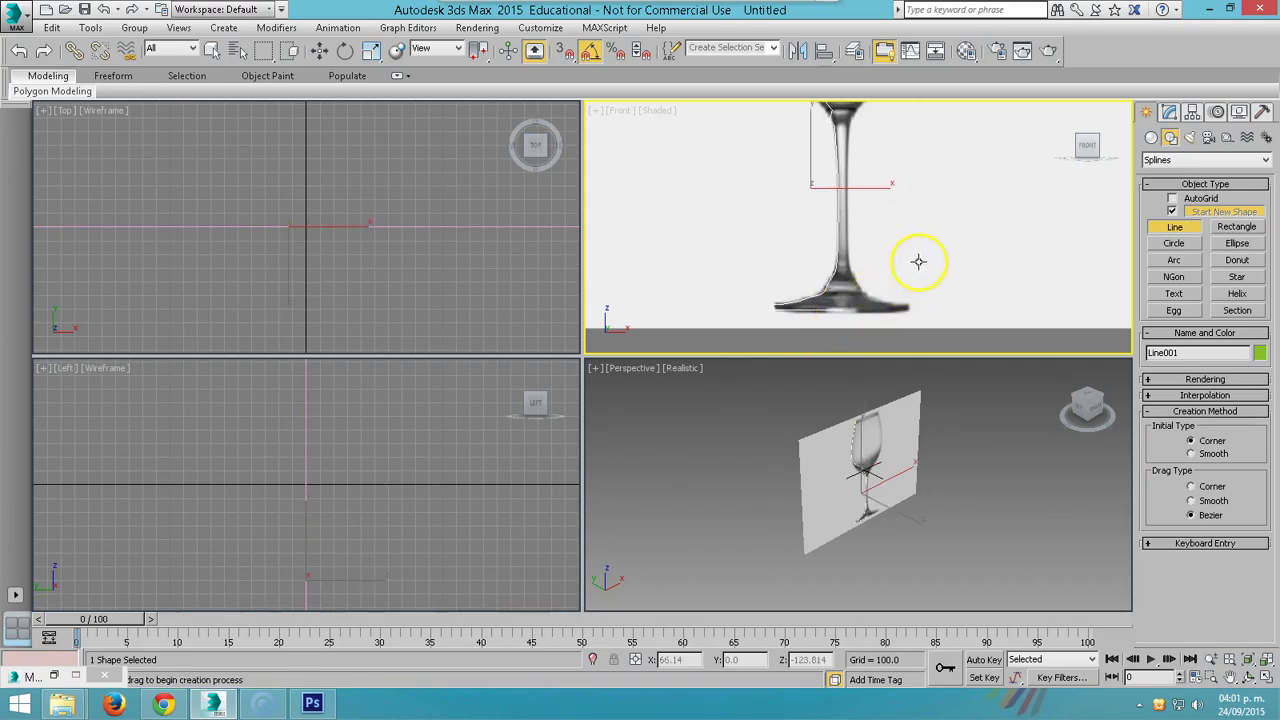
scroll(910, 275, down, 3)
- Apply a Lathe modifier to Line001 from the Modifier List
click(1172, 112)
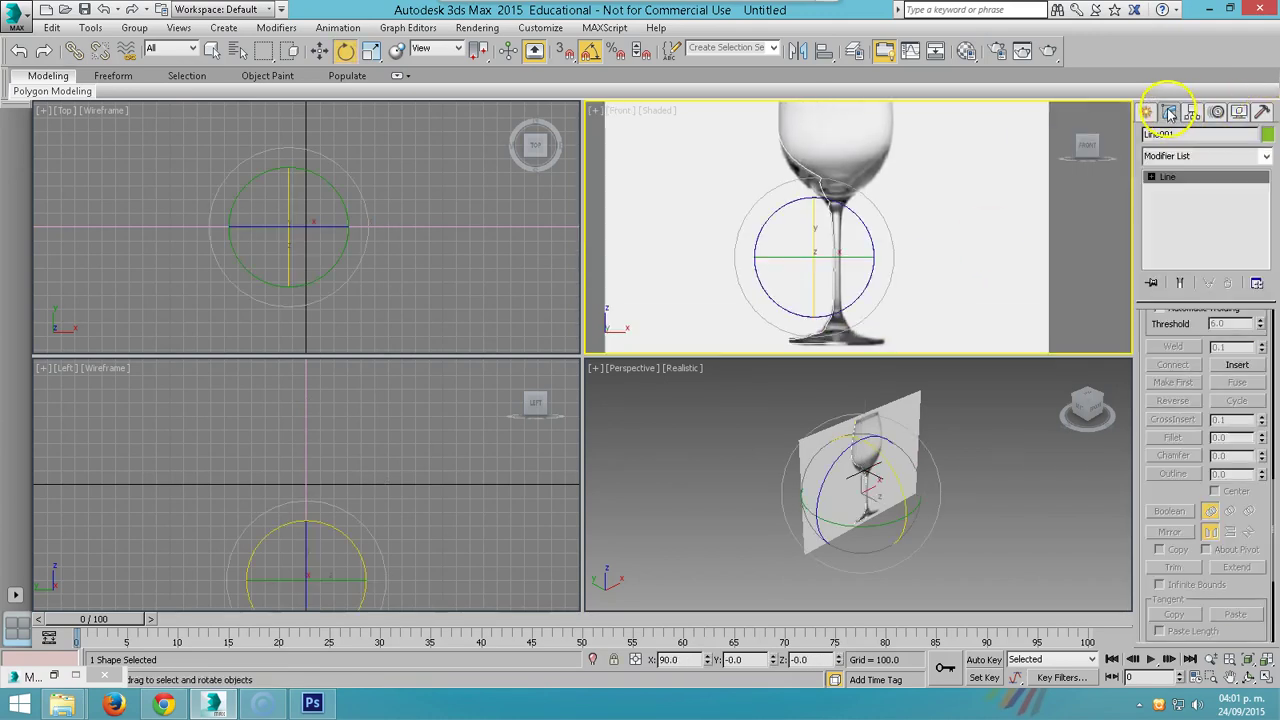
click(1266, 157)
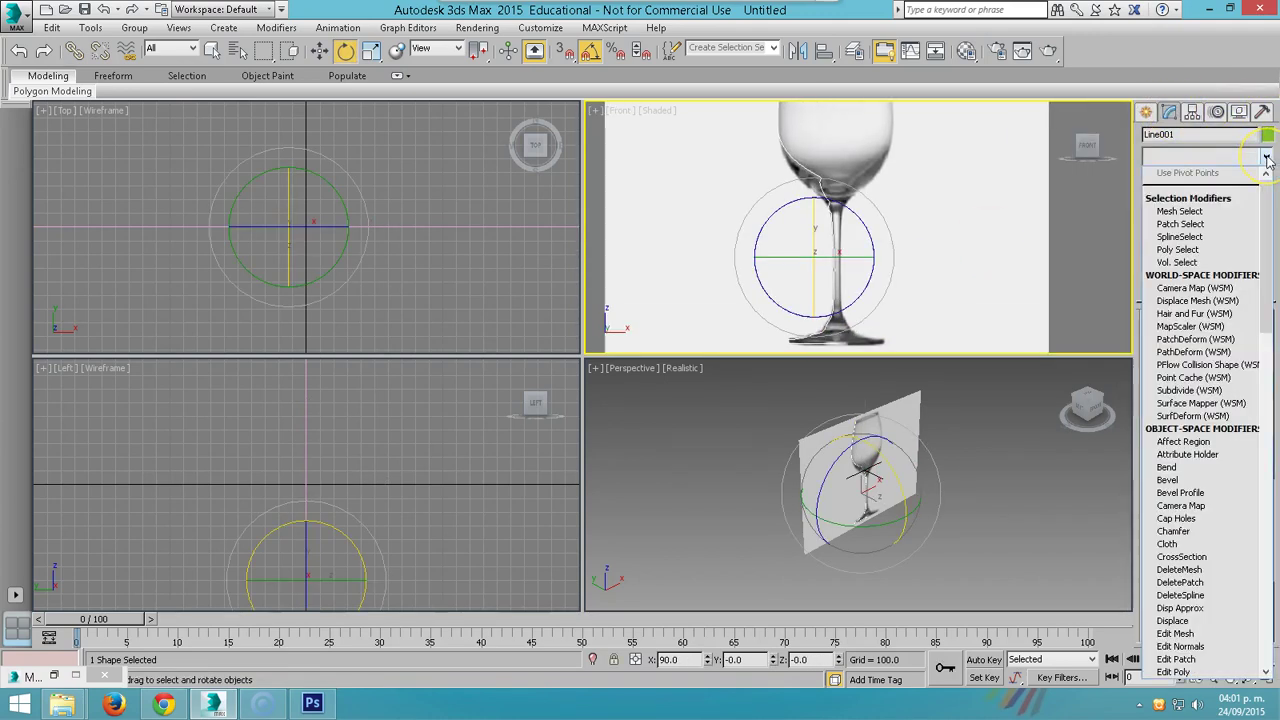
text(l)
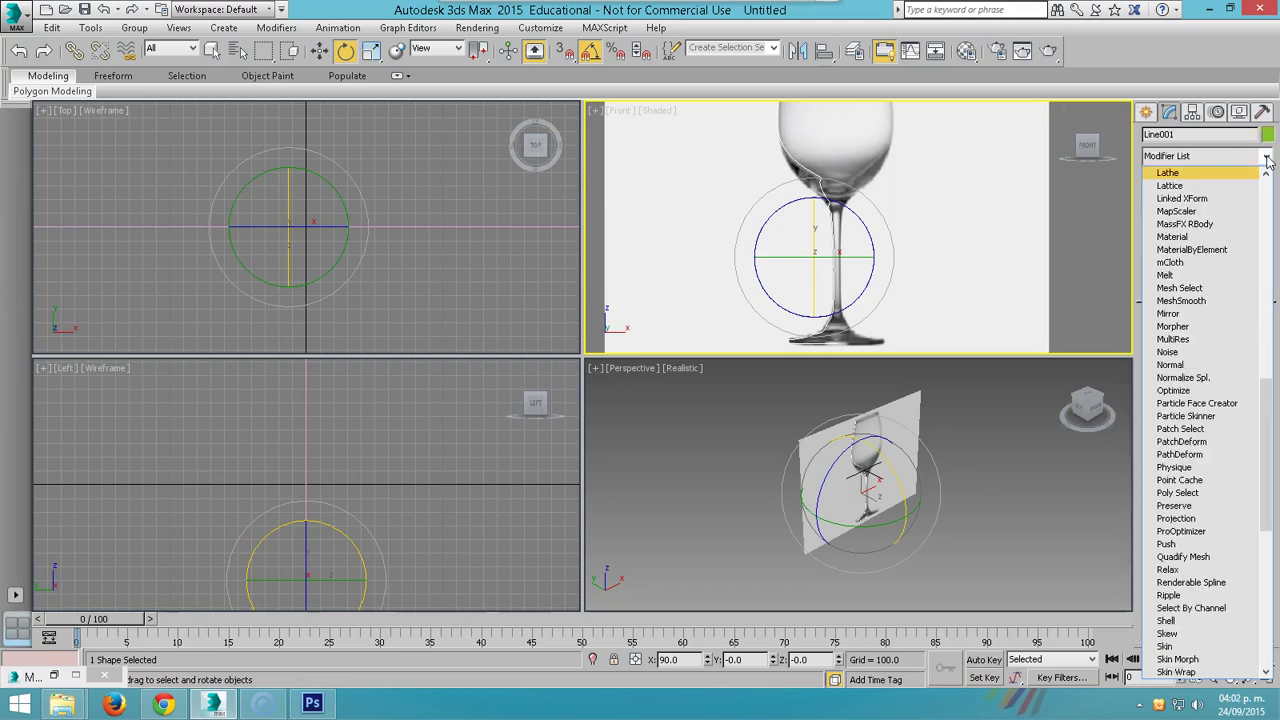
key(Return)
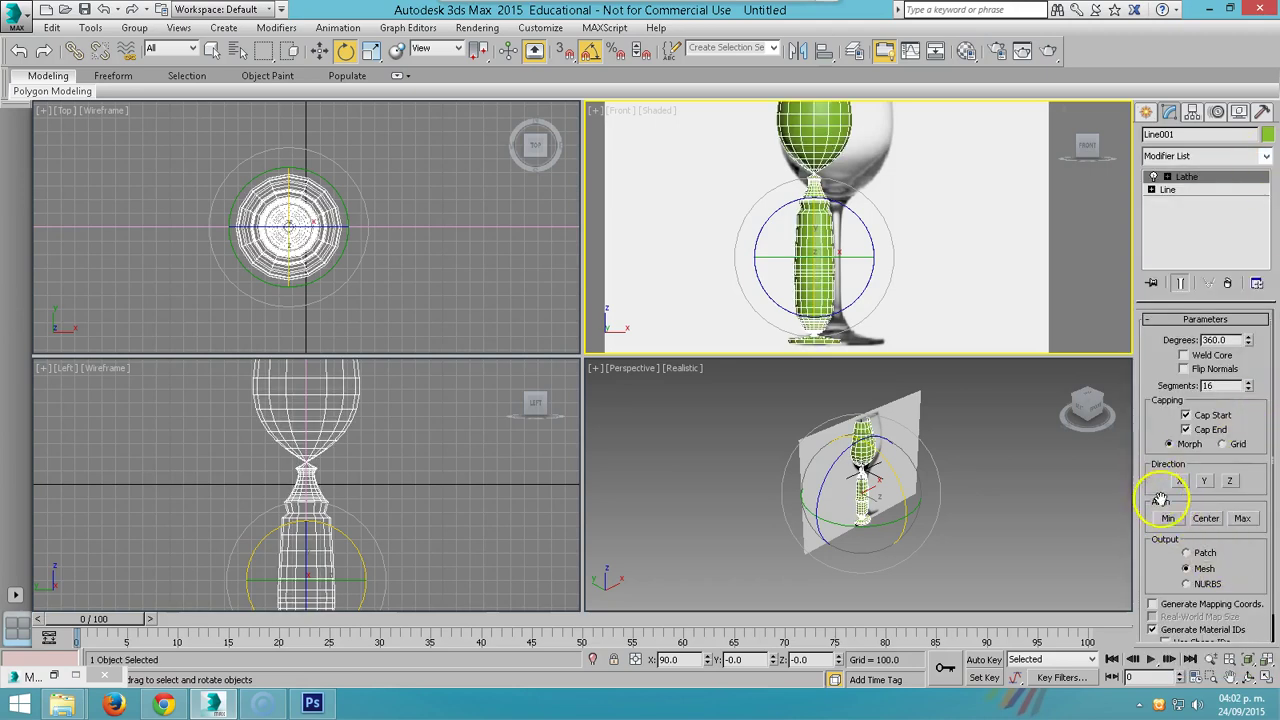
- Try Min, Center and Max lathe alignment, settling on Max, and check the wine glass
click(1167, 518)
scroll(1205, 470, down, 1)
scroll(794, 183, down, 2)
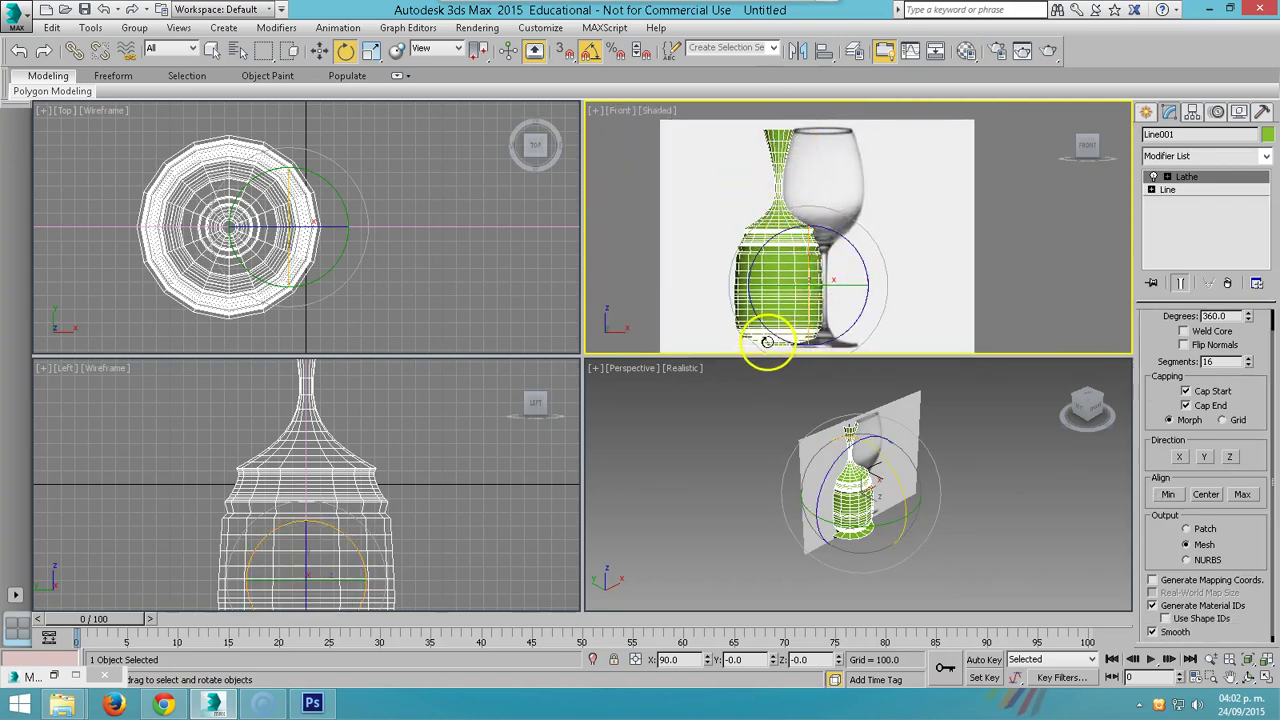
scroll(1200, 498, down, 1)
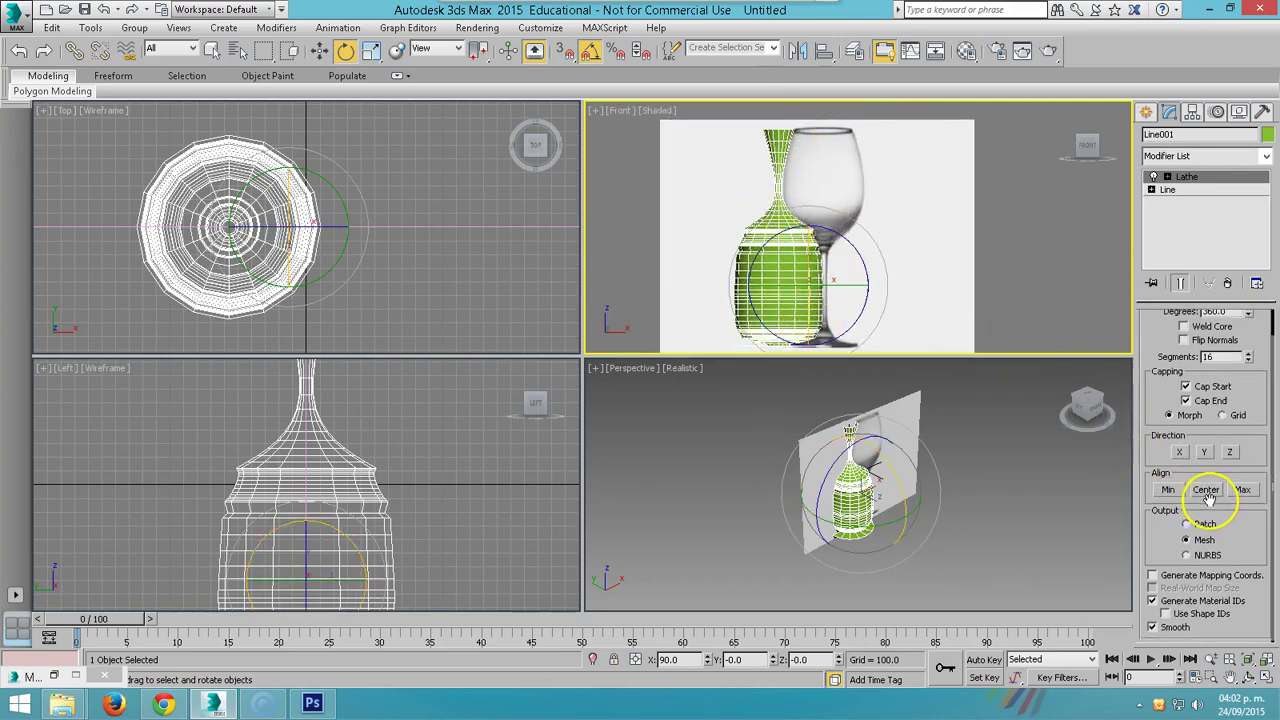
click(1207, 490)
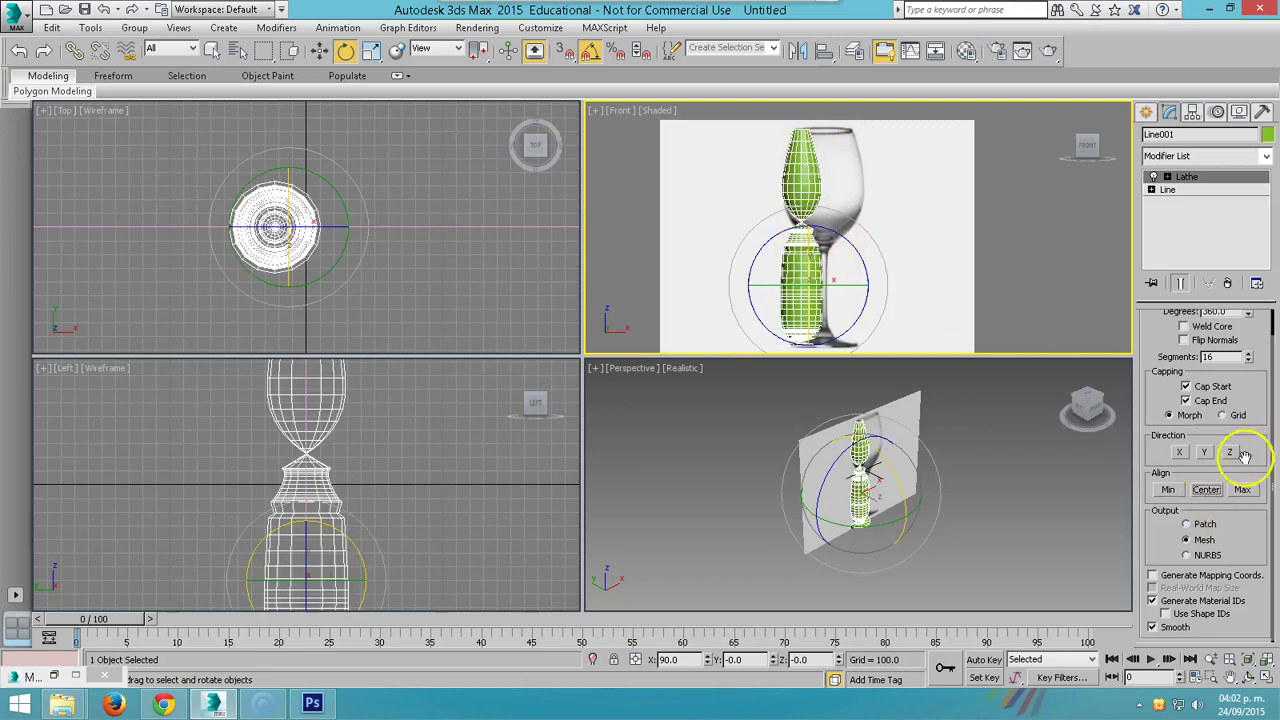
click(1242, 489)
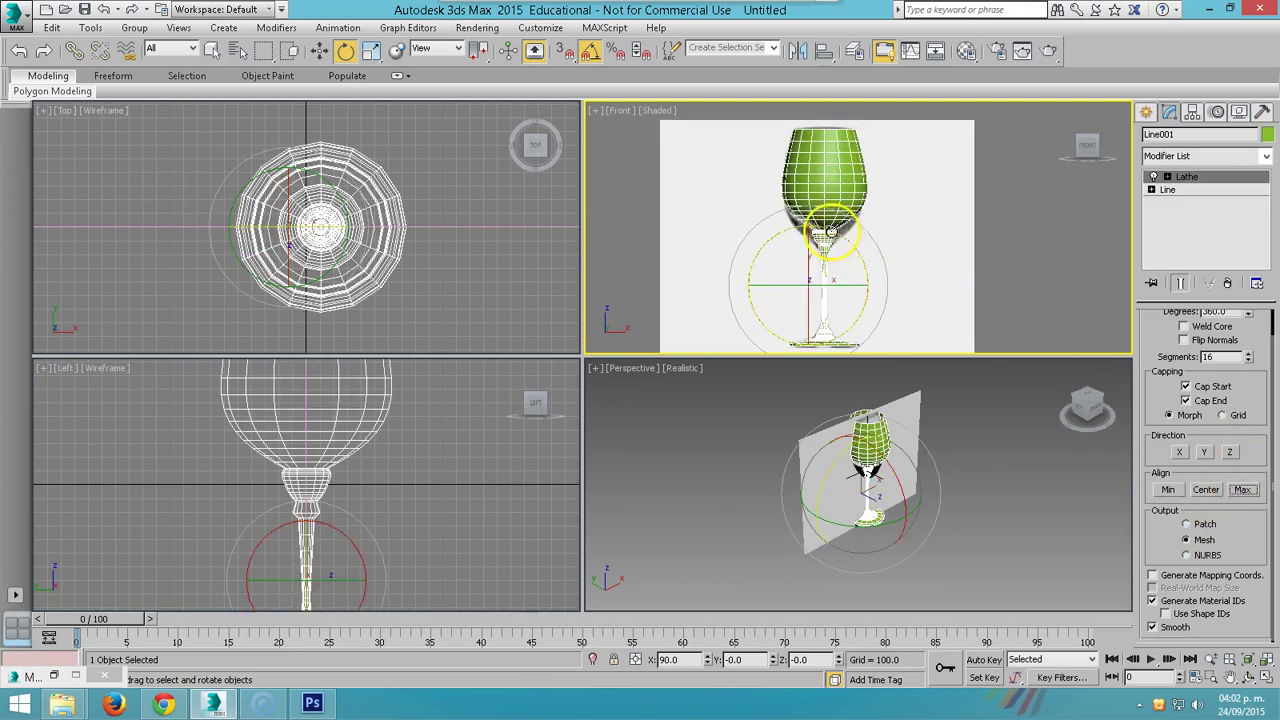
scroll(886, 427, up, 4)
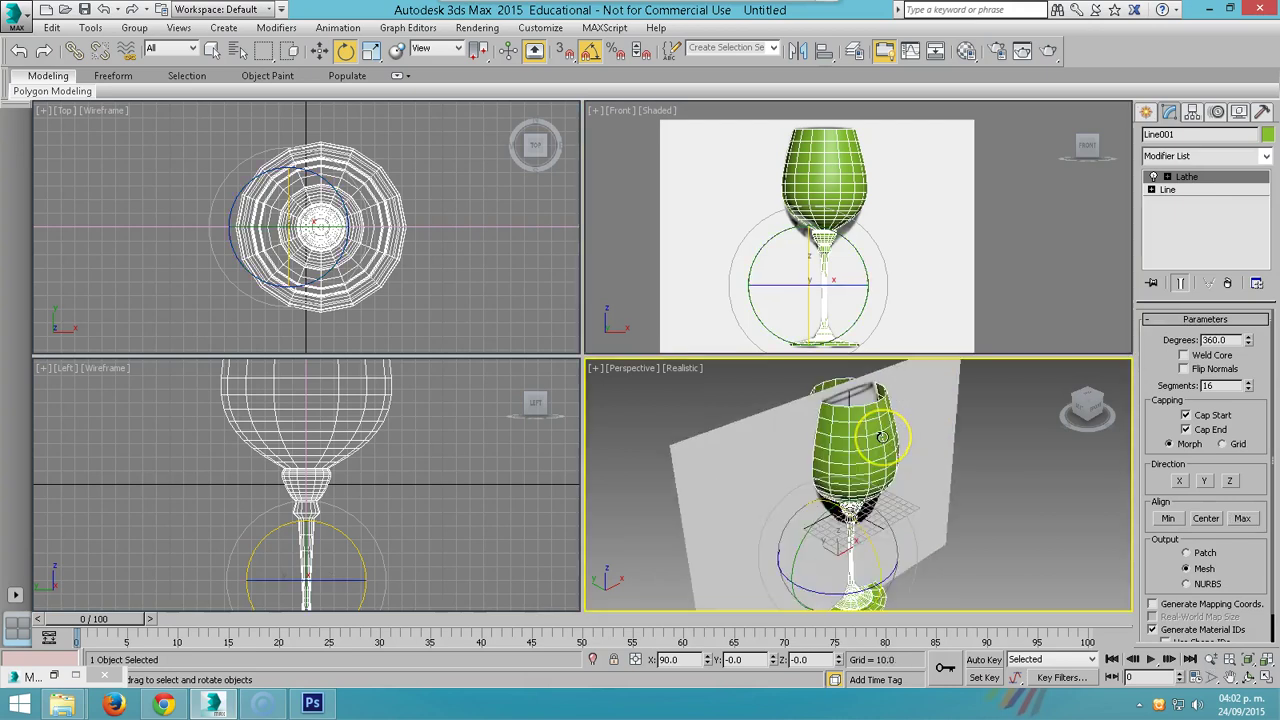
scroll(875, 436, up, 4)
alt+middle_drag(860, 446, 835, 463)
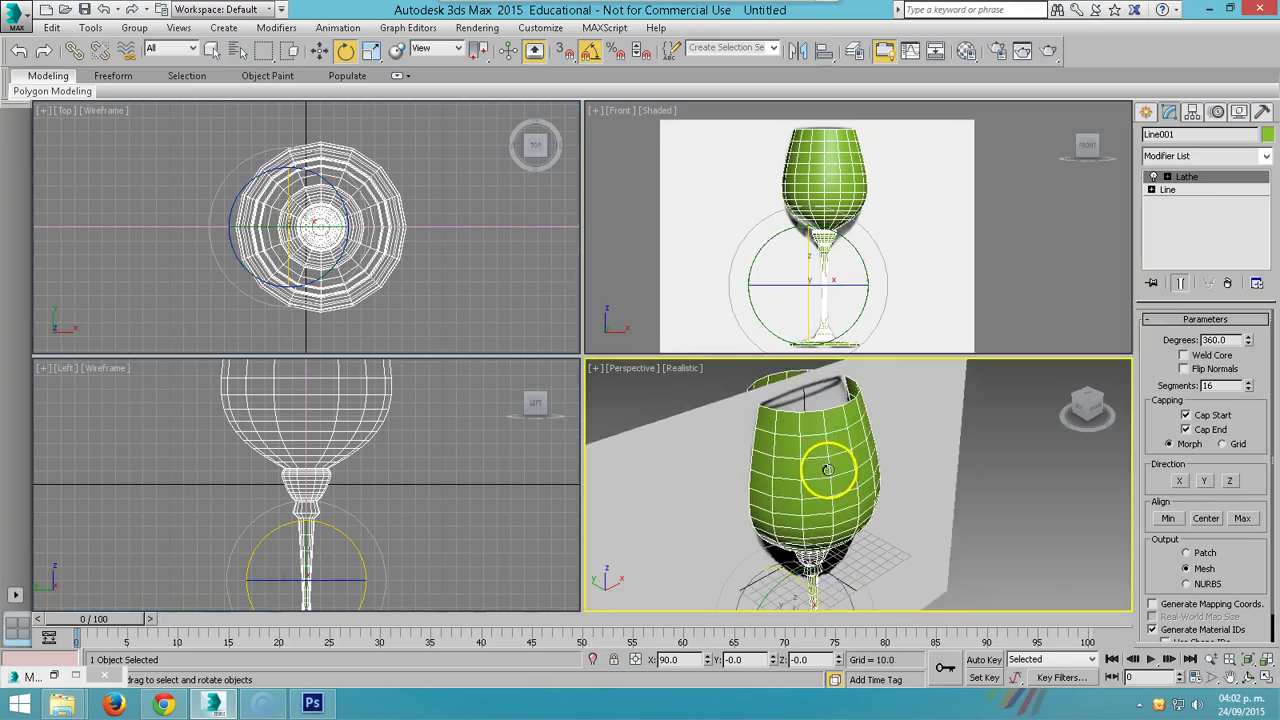
click(1168, 190)
- Outline Line001's spline by 2.0 to give the glass walls thickness
click(1153, 192)
click(1180, 229)
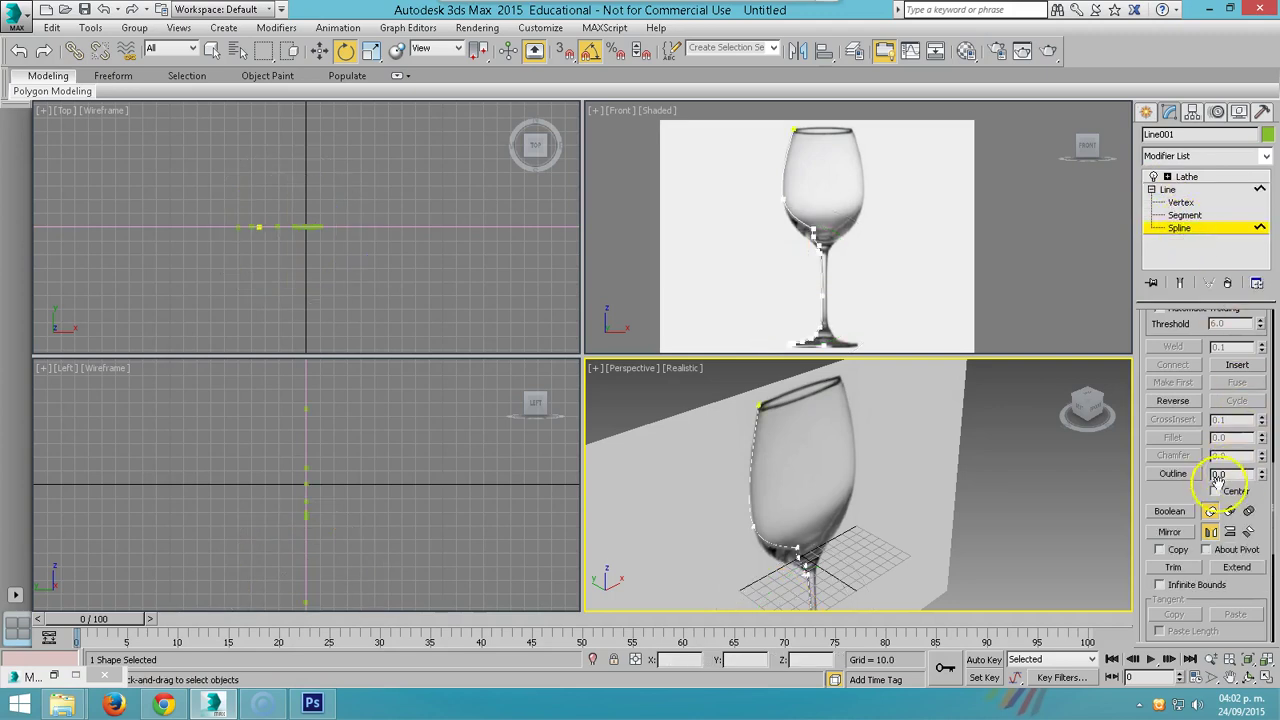
mouse_move(1266, 355)
mouse_down()
mouse_move(1240, 528)
mouse_move(1240, 712)
mouse_up()
drag(1166, 292, 1216, 592)
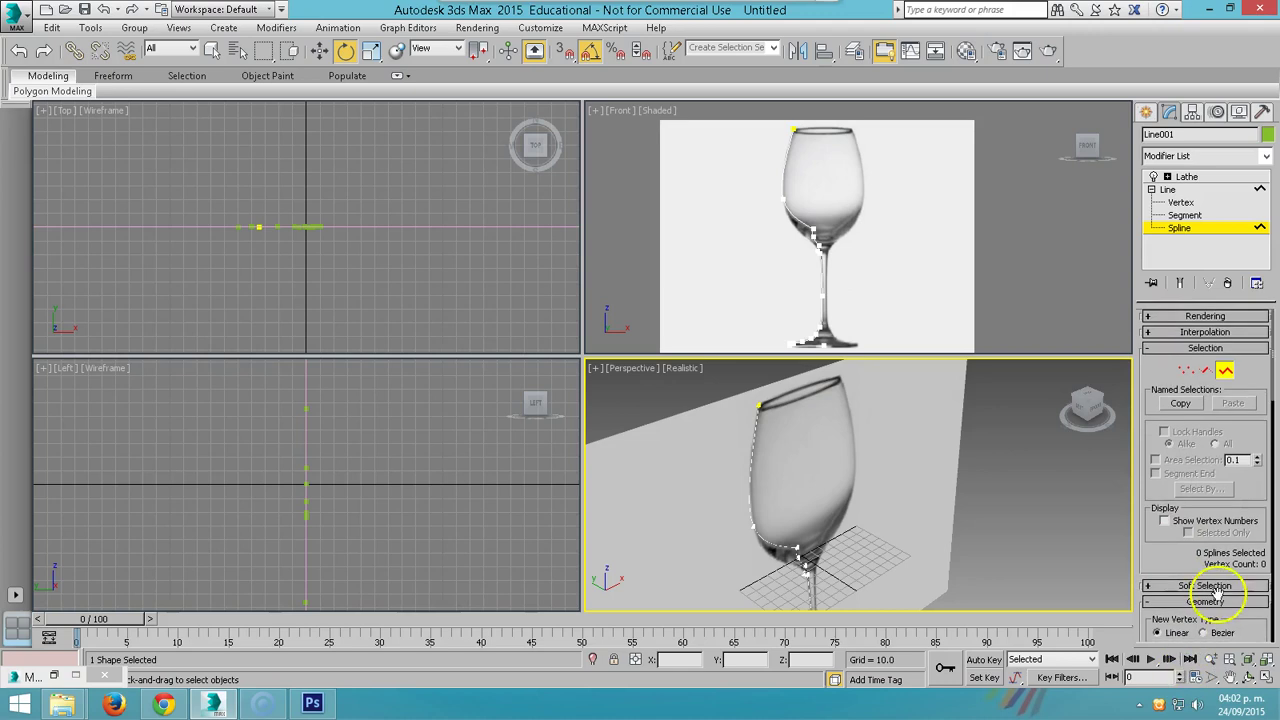
drag(1275, 366, 1276, 530)
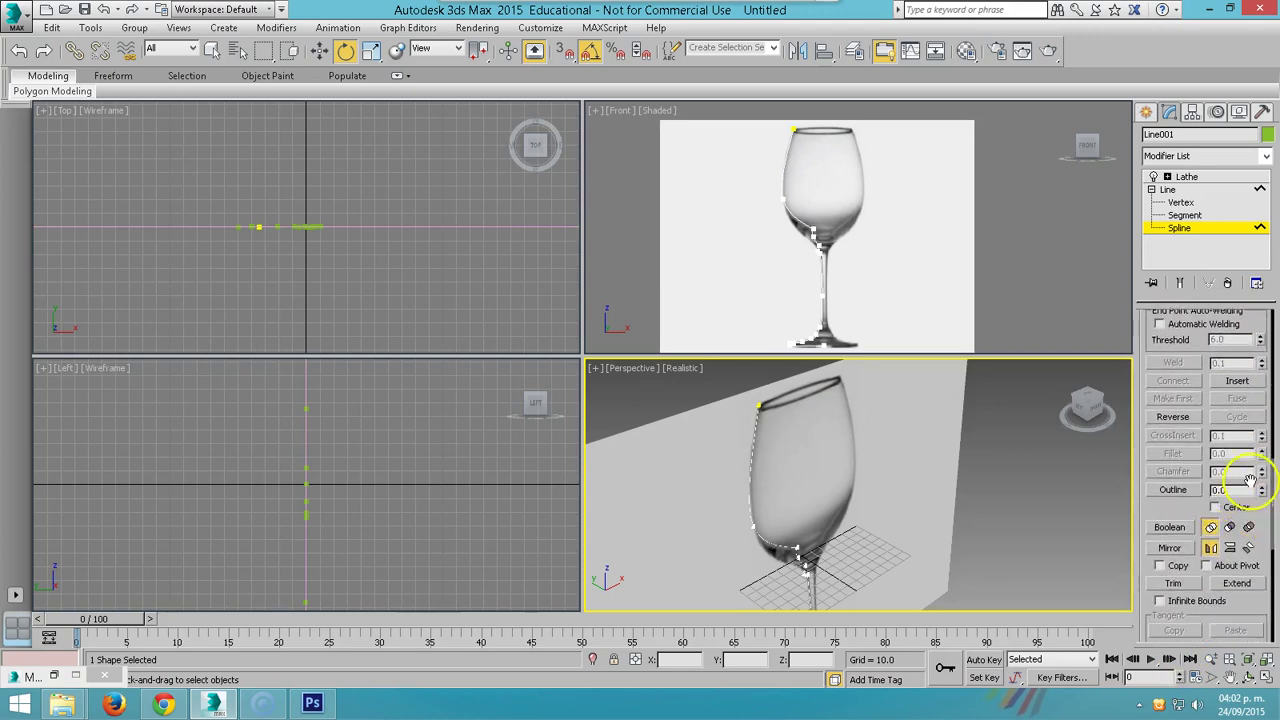
drag(1263, 493, 1263, 488)
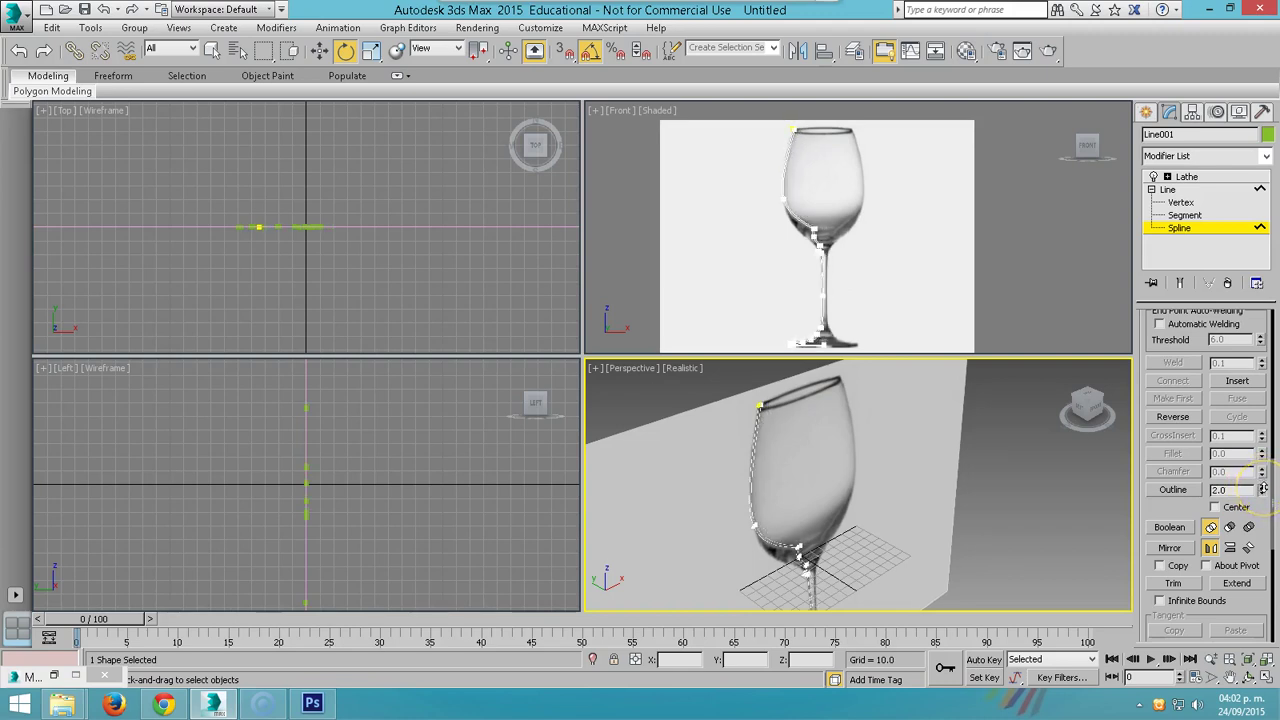
- Return to the lathed glass result and switch to Move from the quad menu
click(1186, 176)
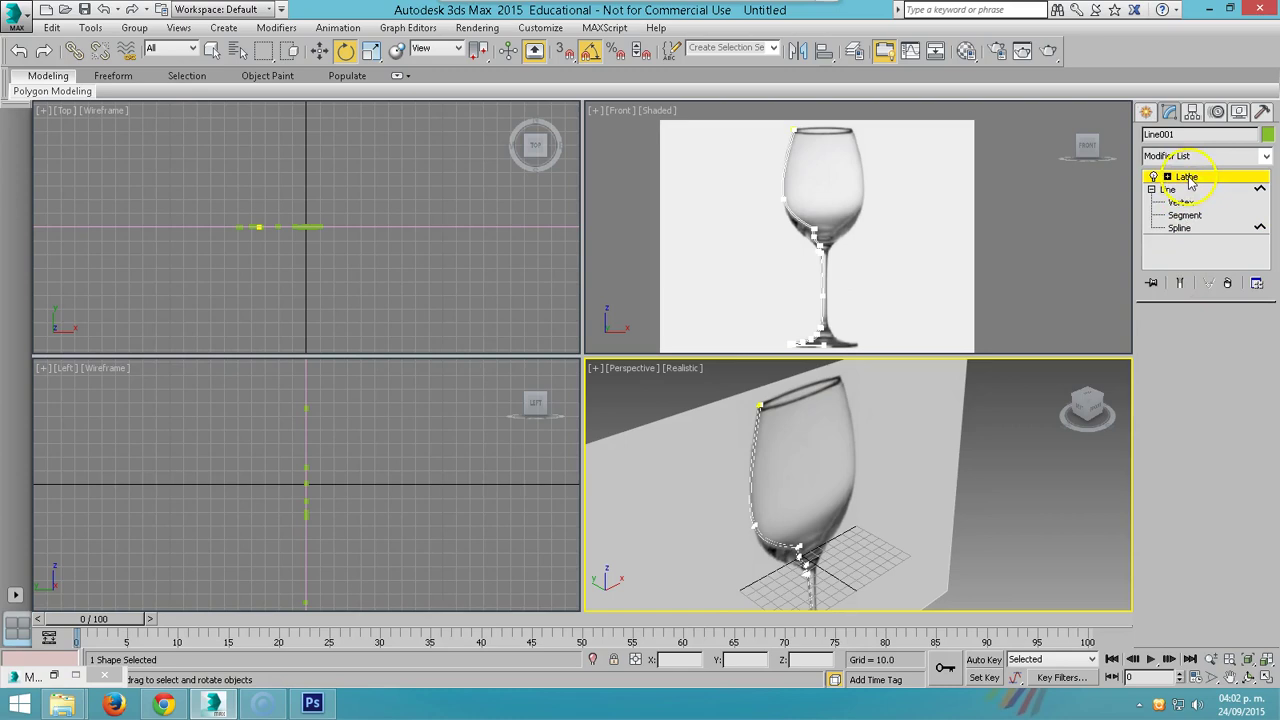
mouse_move(848, 430)
alt+middle_down()
mouse_move(760, 457)
mouse_move(766, 443)
alt+middle_up()
scroll(818, 280, down, 2)
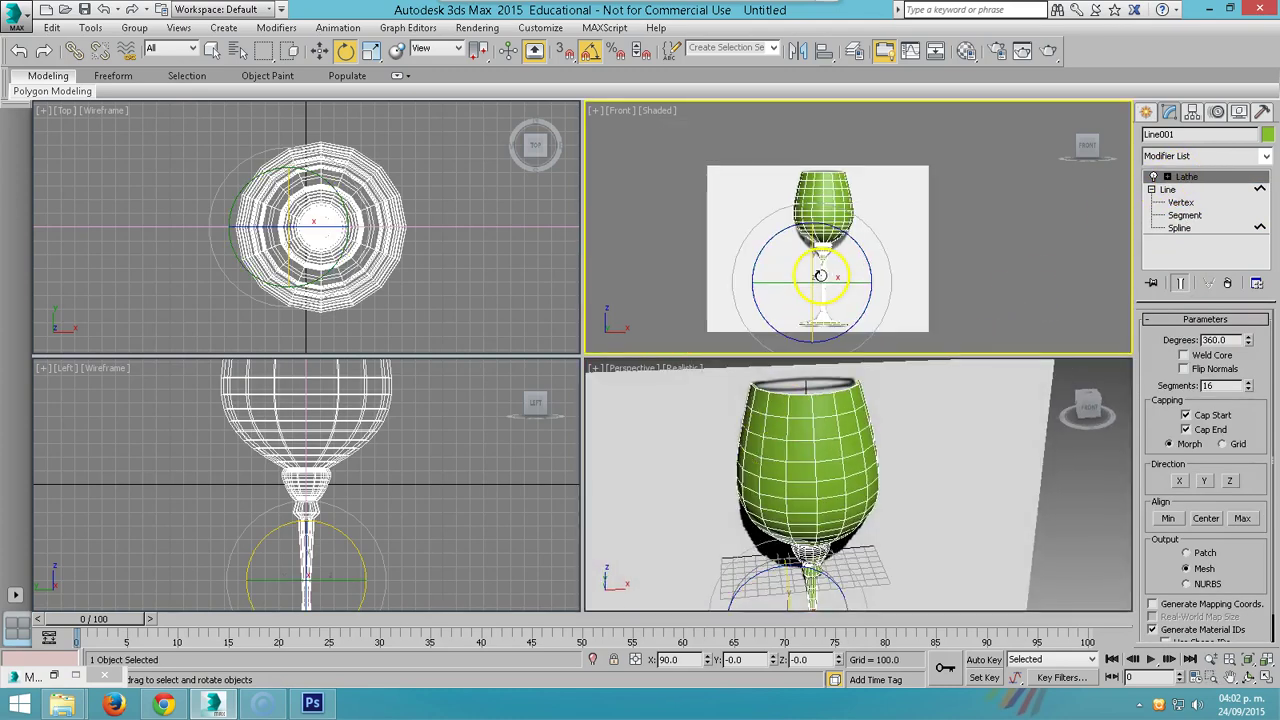
right_click(838, 256)
click(884, 270)
- Move the glass right, then show botella-de-vino-rosado.jpg as the plane's bitmap in viewport
drag(857, 284, 908, 268)
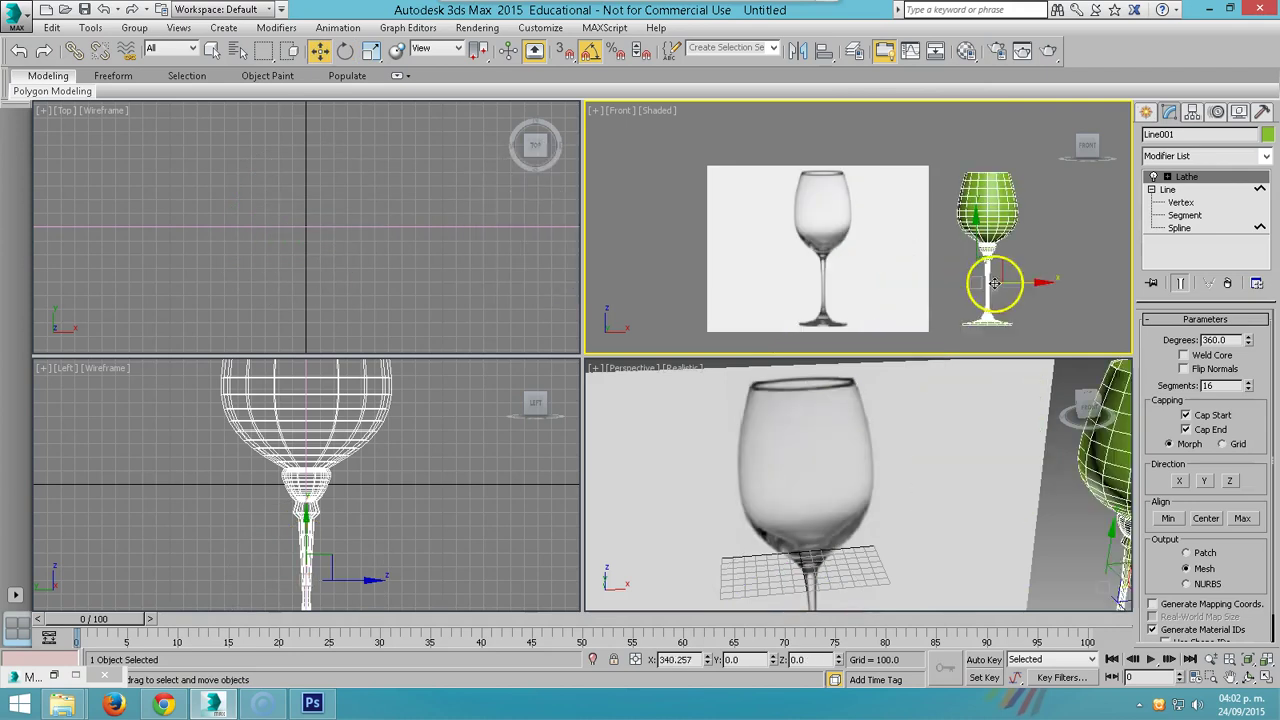
click(820, 255)
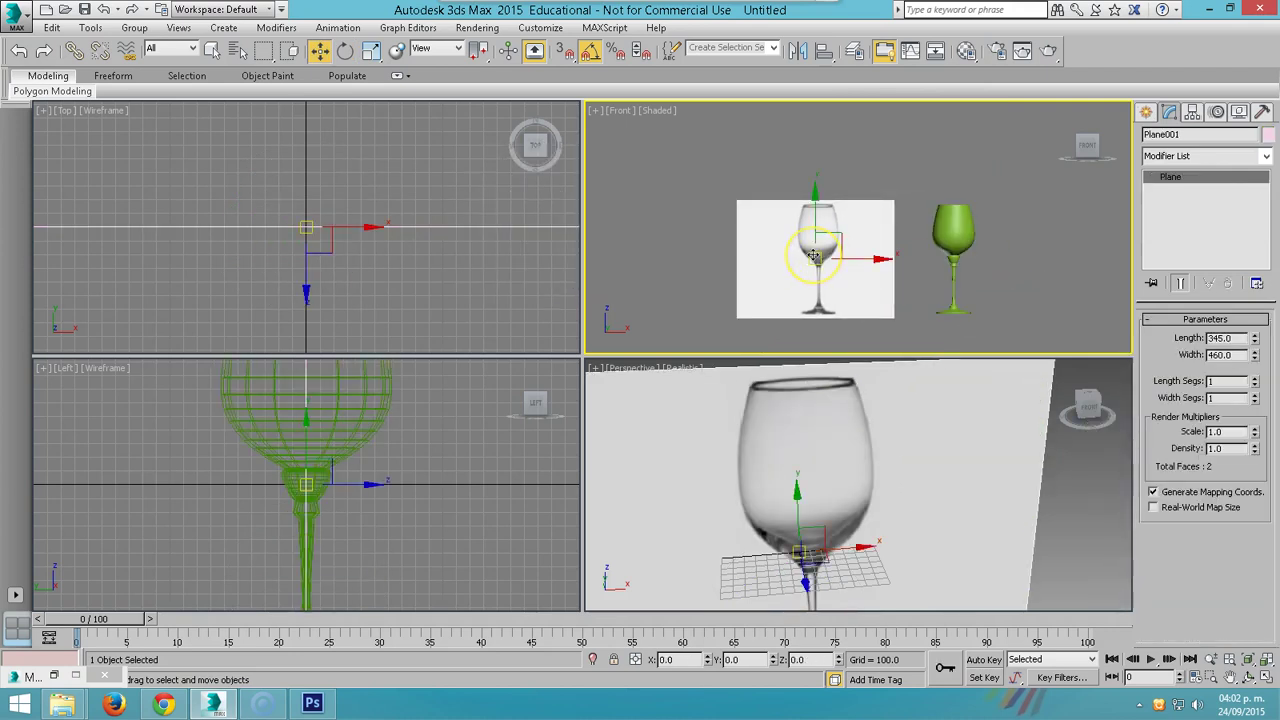
key(m)
drag(540, 246, 343, 97)
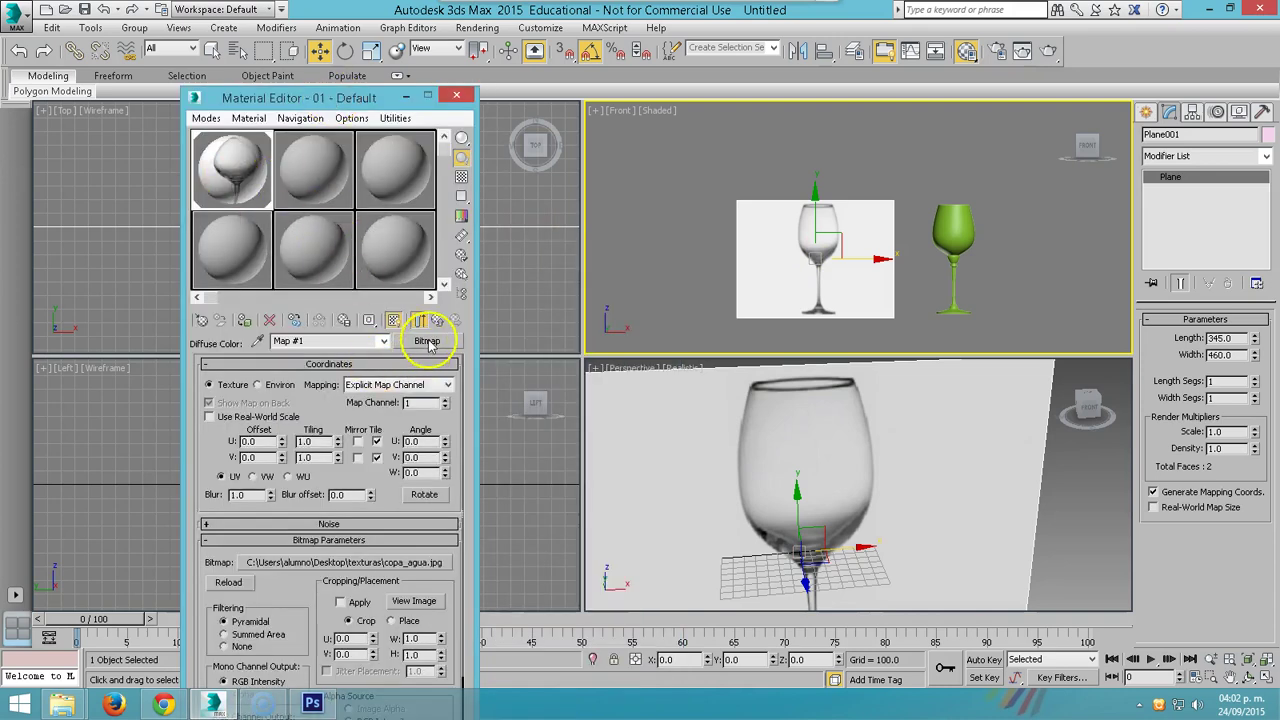
click(427, 341)
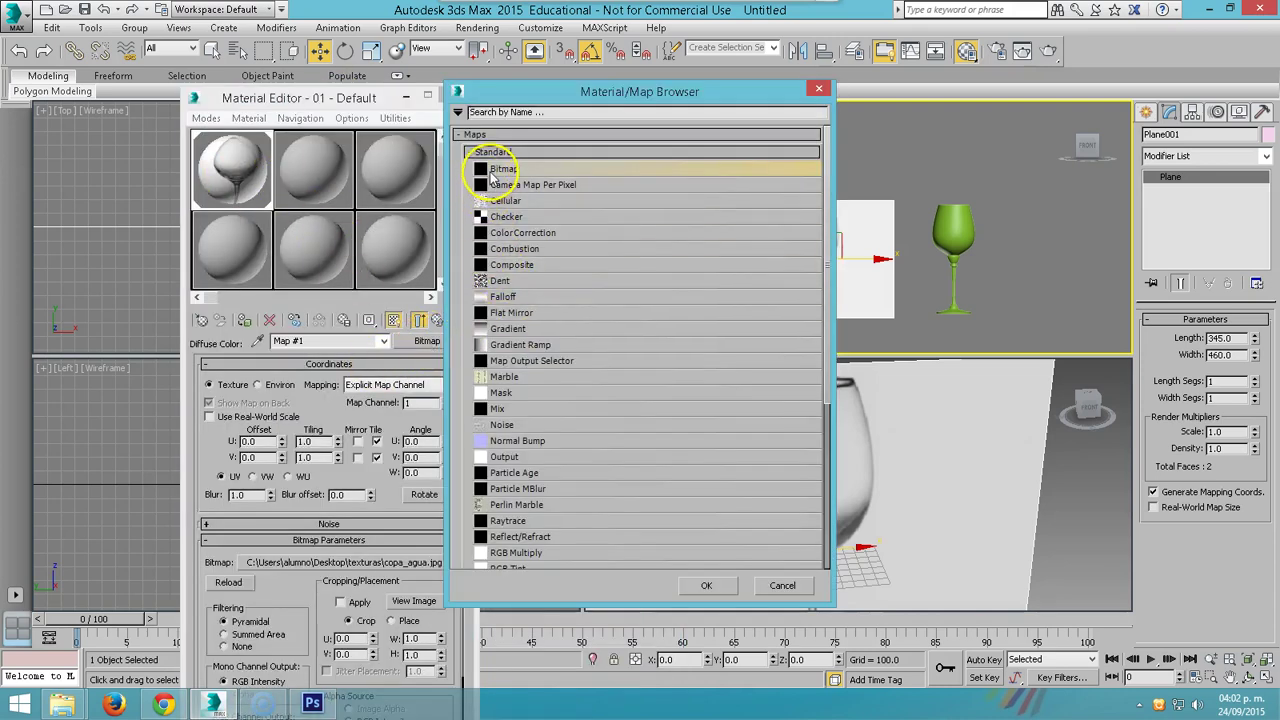
double_click(492, 177)
click(214, 122)
click(524, 324)
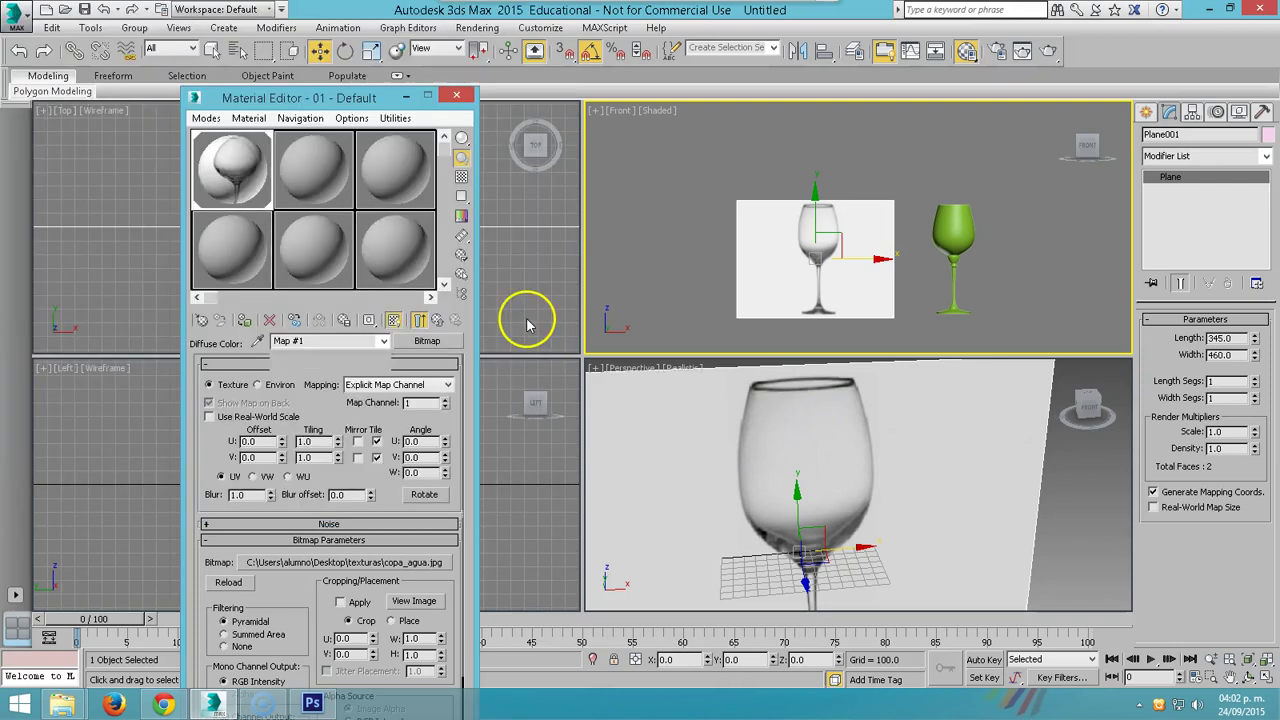
click(393, 319)
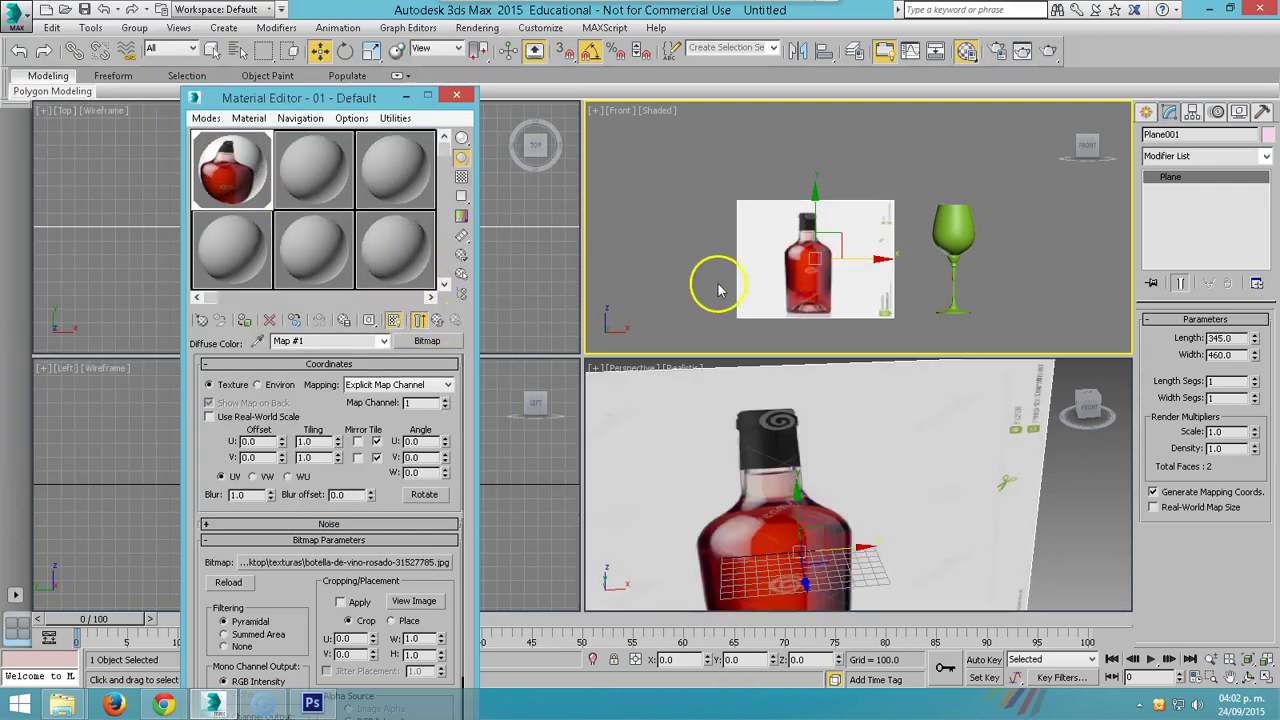
- Stretch the bottle plane taller, raise it, and maximize the Front view
scroll(829, 251, up, 2)
scroll(809, 277, down, 2)
right_click(802, 262)
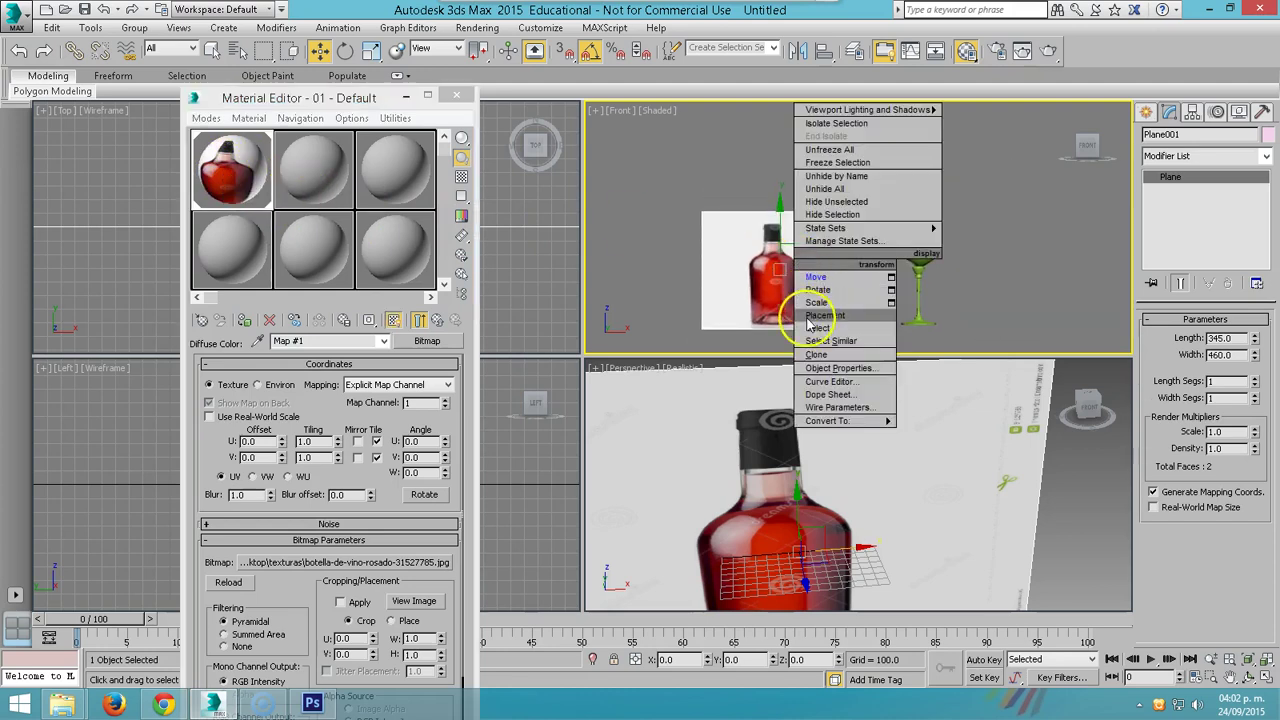
click(816, 302)
mouse_move(780, 229)
mouse_down()
mouse_move(780, 112)
mouse_move(774, 128)
mouse_up()
right_click(808, 242)
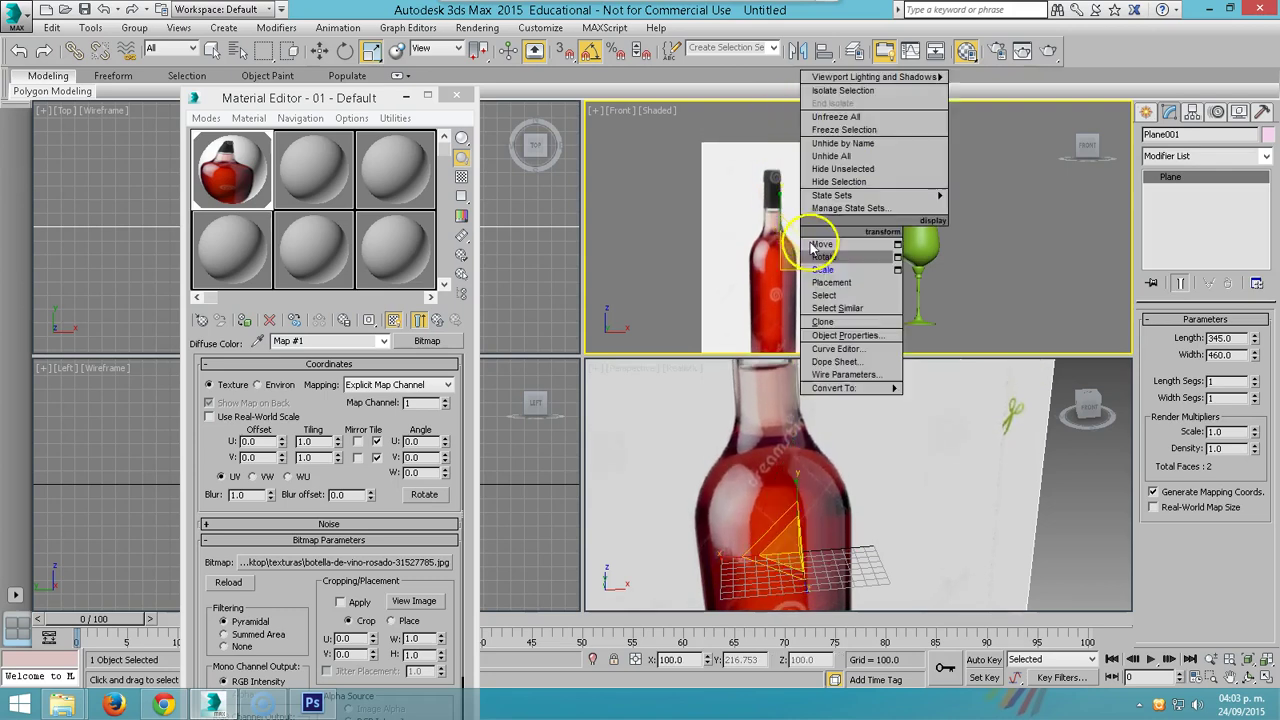
click(820, 244)
drag(786, 215, 794, 157)
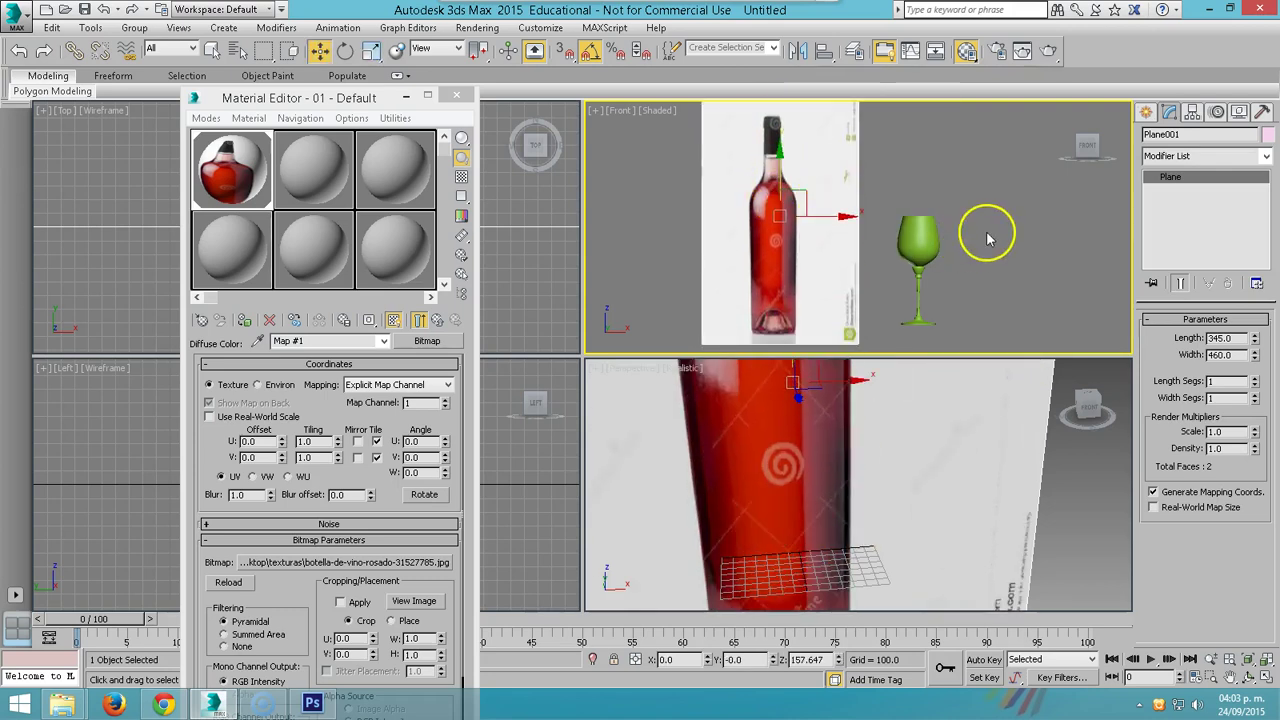
key(alt+w)
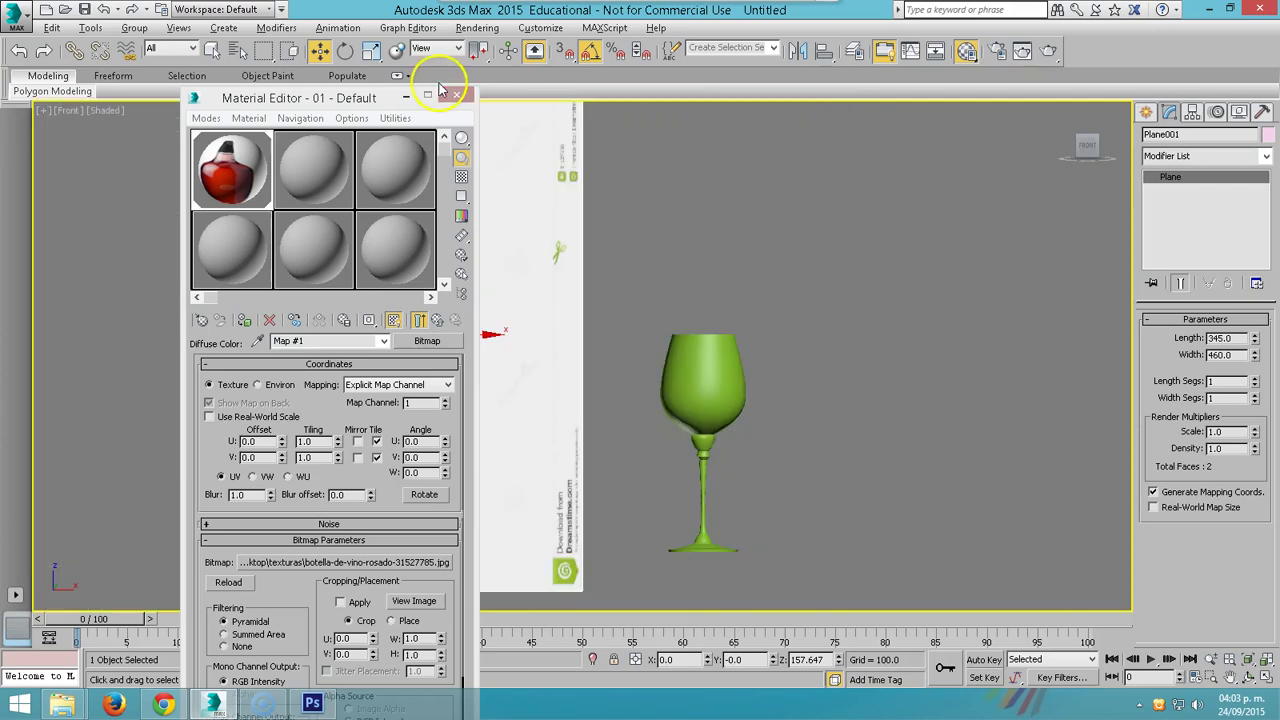
click(417, 97)
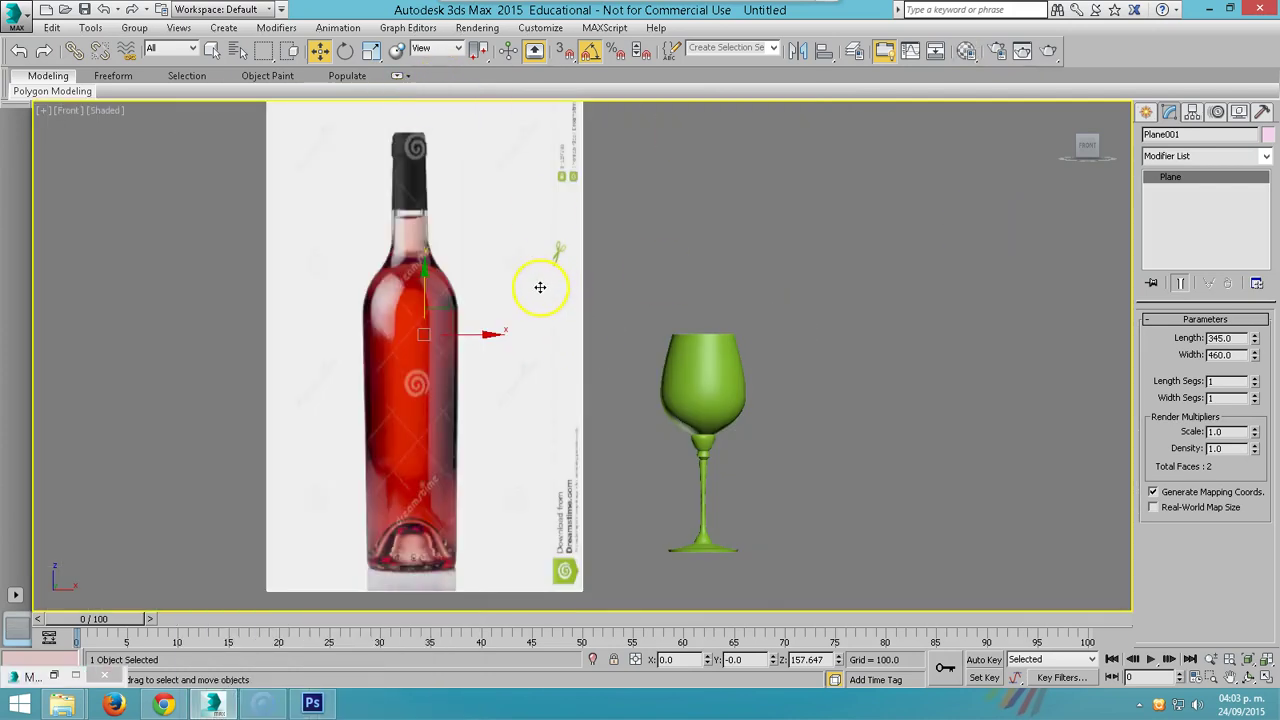
- Start a new line at the bottle cap and trace the cap and upper neck
middle_drag(538, 286, 694, 277)
click(1143, 112)
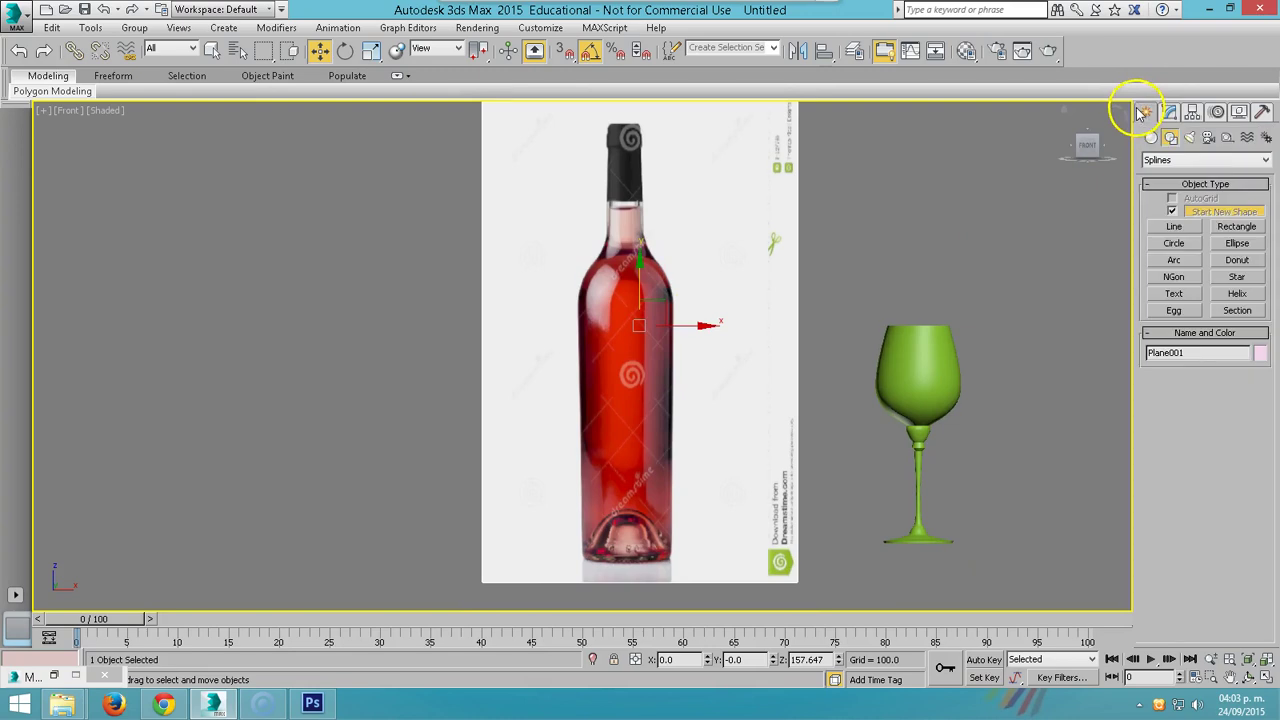
click(1175, 227)
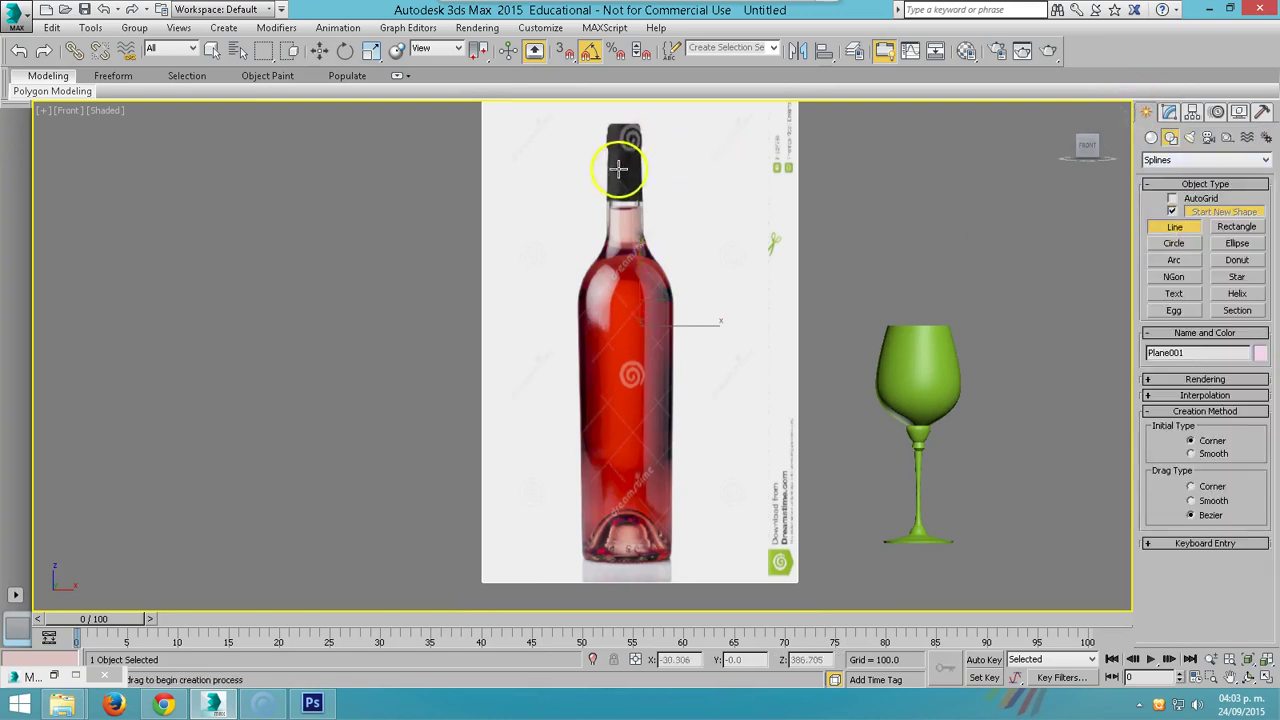
middle_drag(578, 195, 542, 207)
click(588, 140)
scroll(588, 140, up, 5)
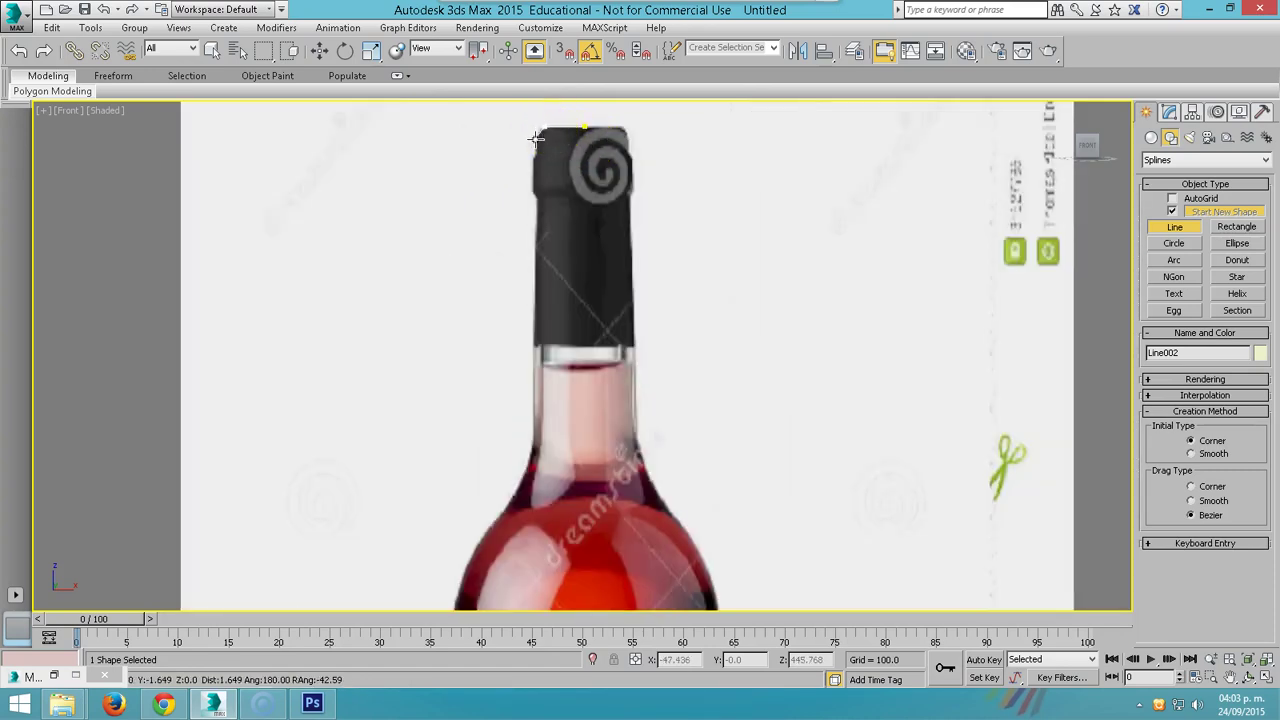
click(536, 176)
click(534, 193)
click(536, 198)
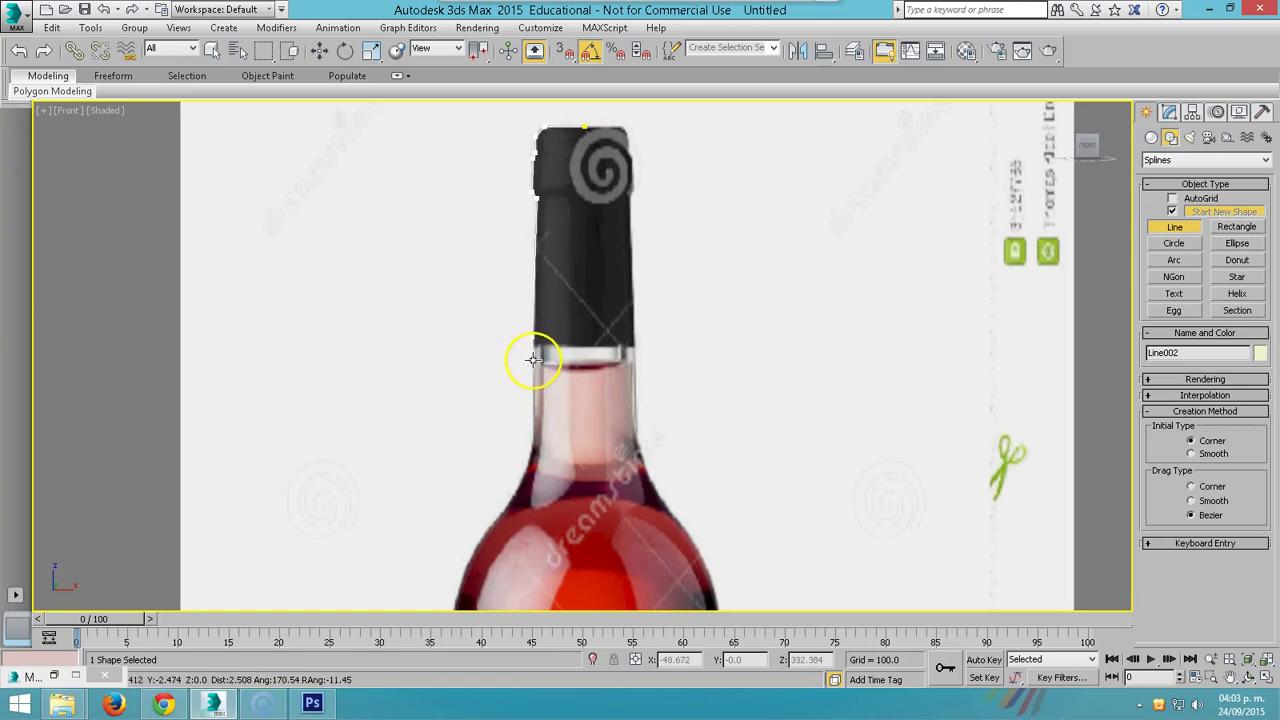
- Continue the outline down the neck and shoulder to the bottle's base
click(518, 479)
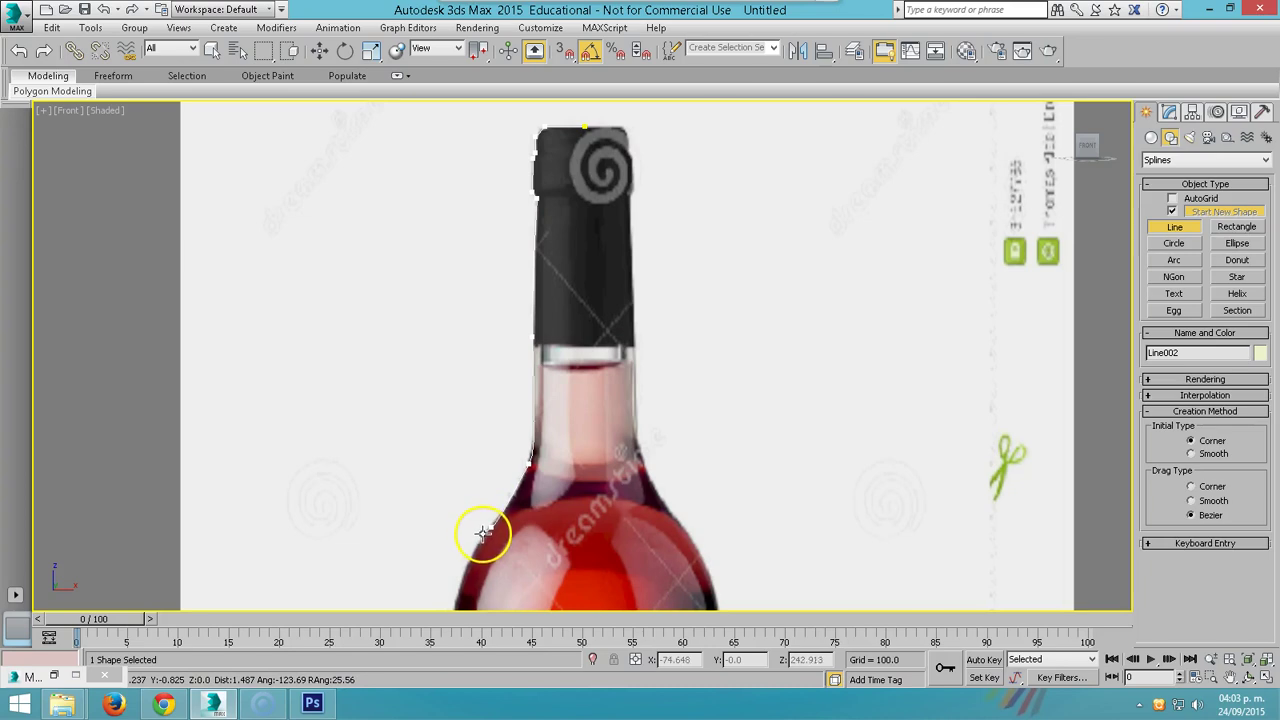
middle_drag(484, 537, 563, 194)
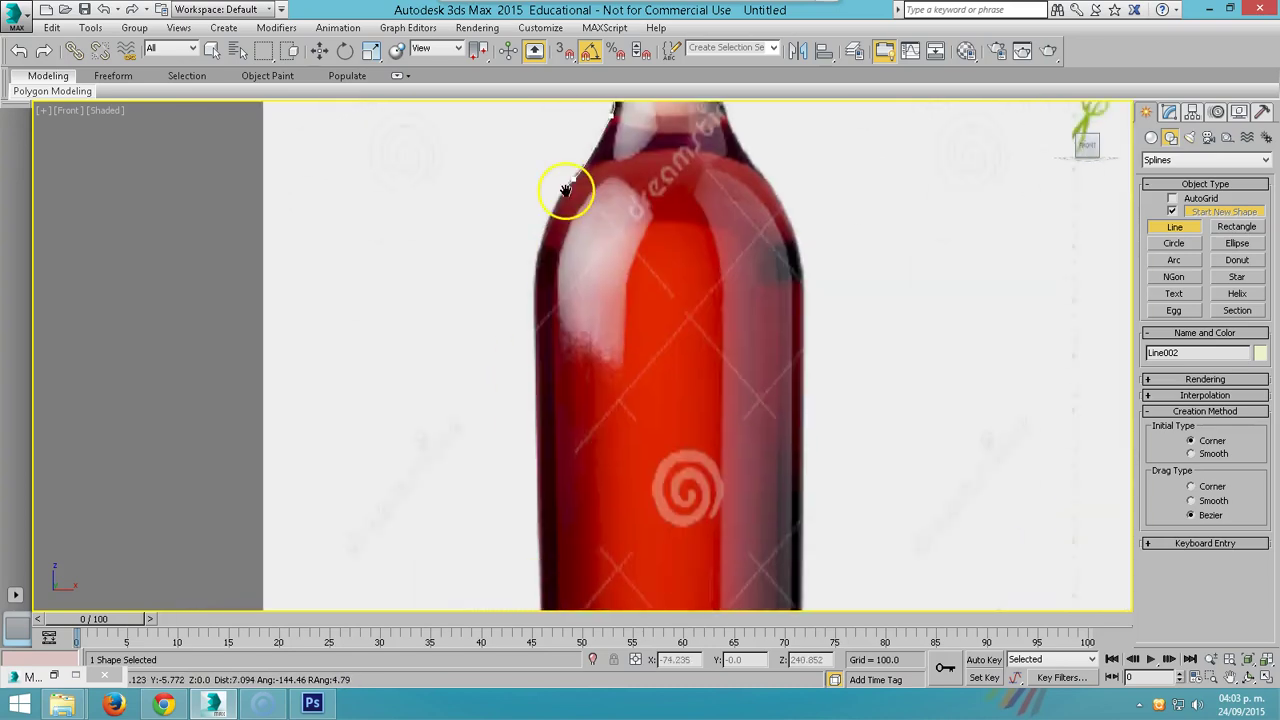
click(539, 278)
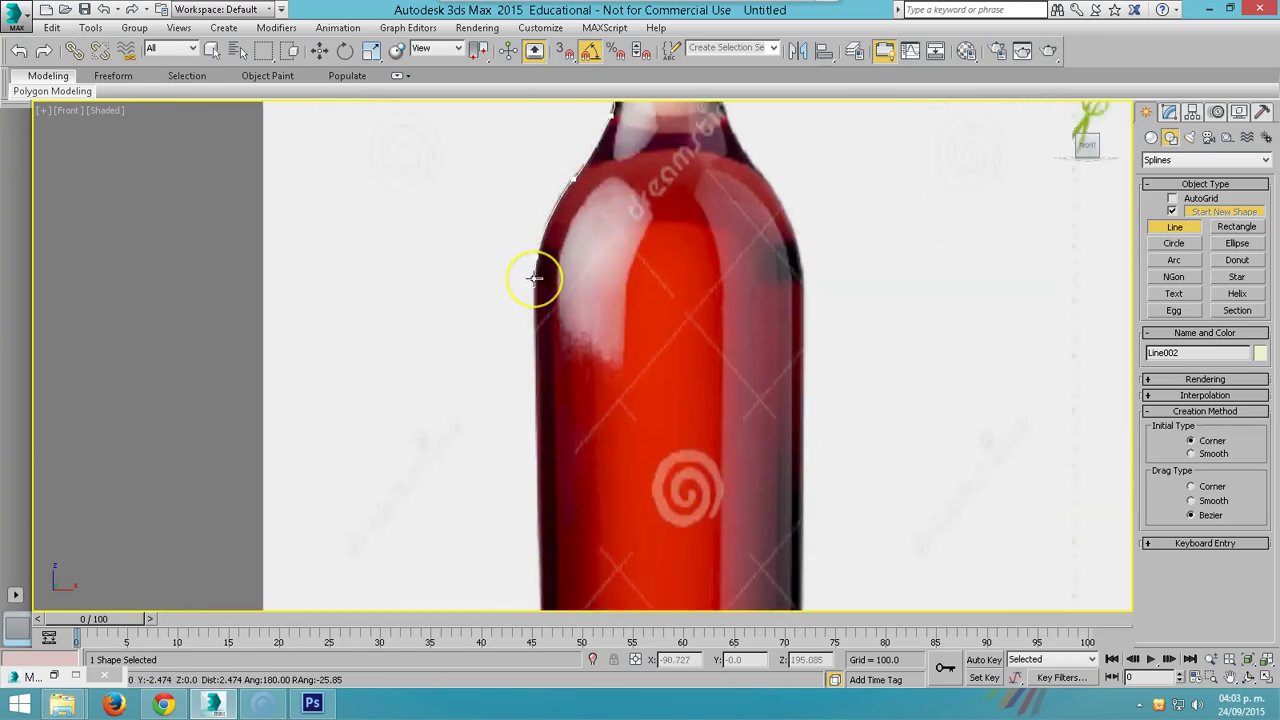
scroll(535, 278, down, 1)
scroll(535, 278, down, 2)
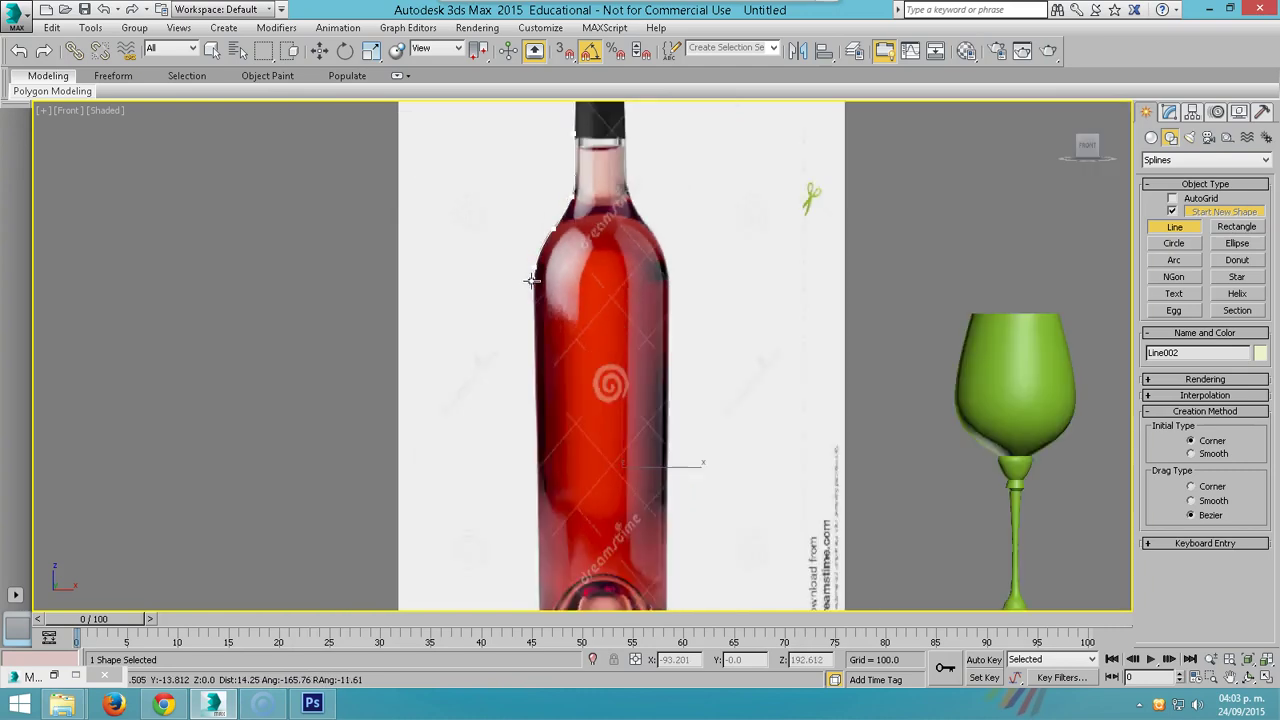
middle_drag(543, 300, 538, 228)
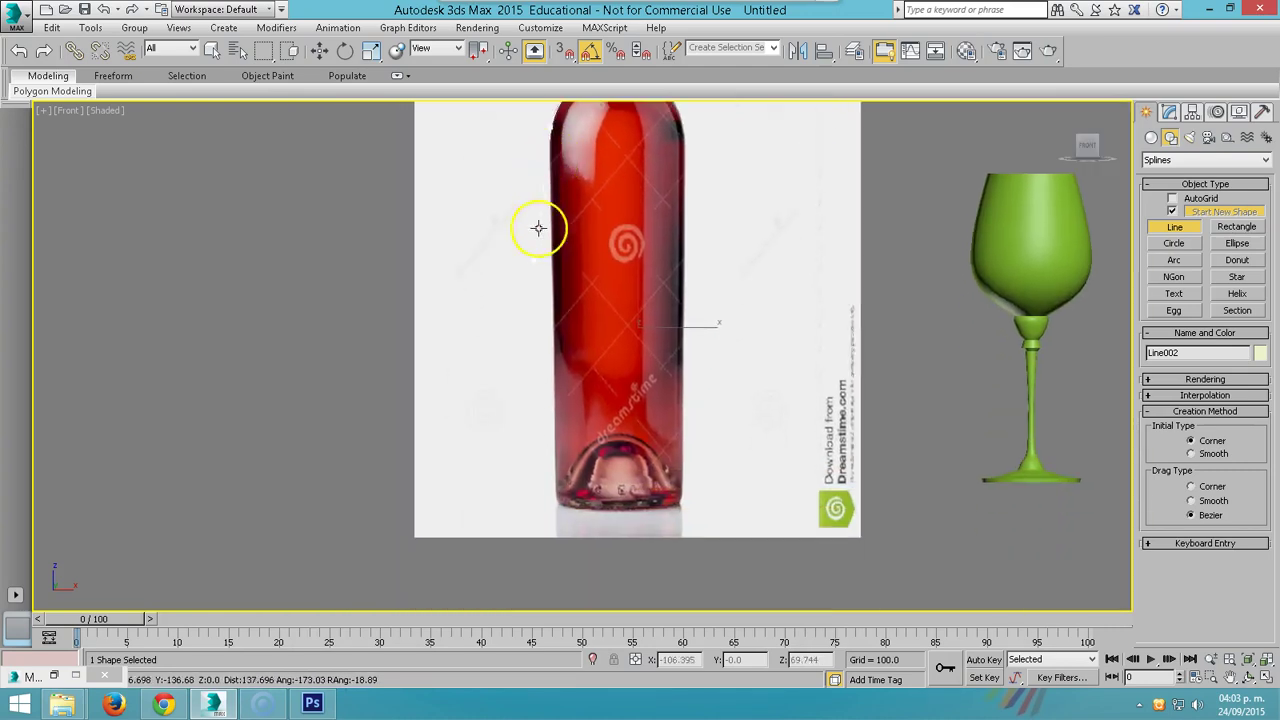
click(553, 494)
click(563, 508)
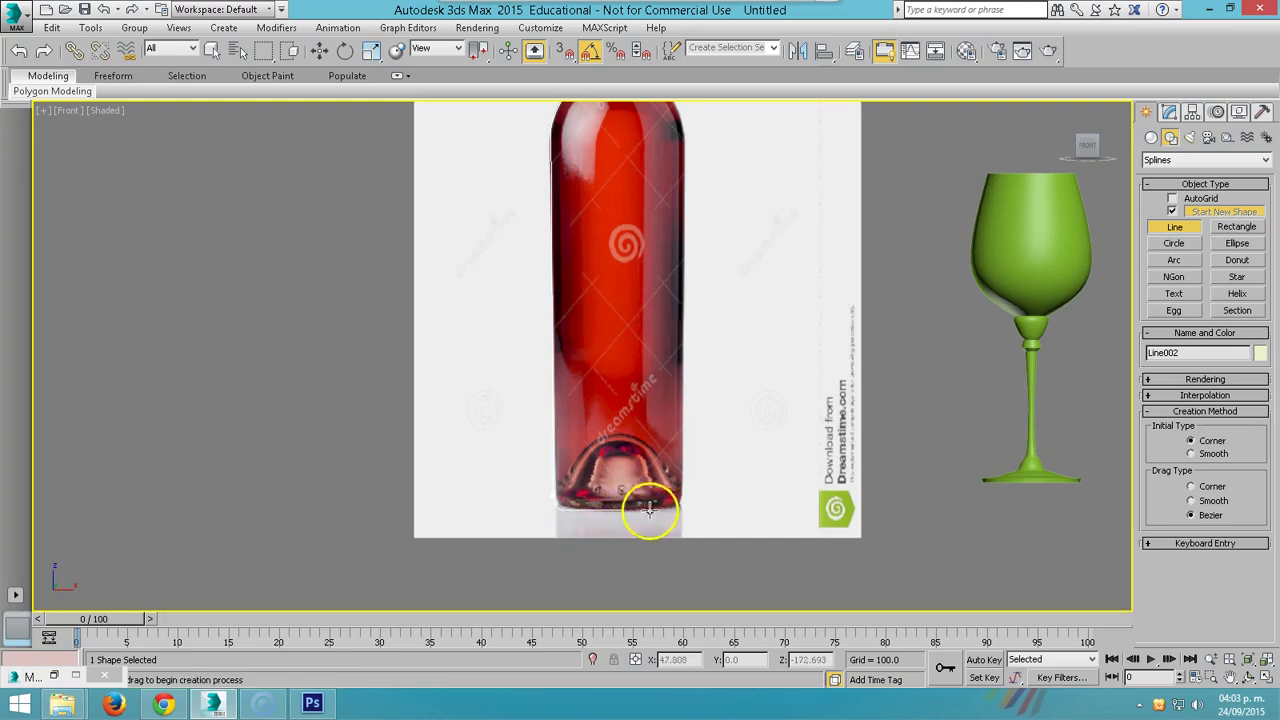
scroll(648, 460, down, 4)
- Lathe Line002 with Max alignment, move the bottle left of the photo, and select Plane001
click(1168, 113)
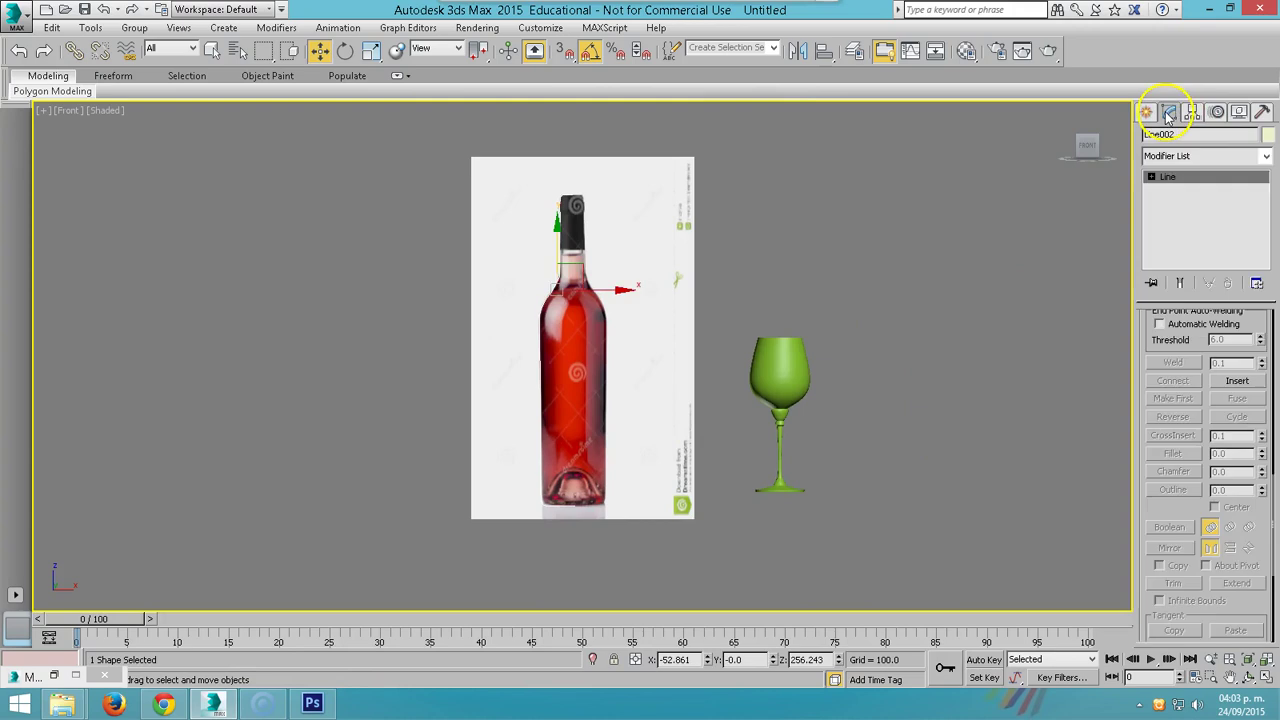
click(1266, 158)
key(l)
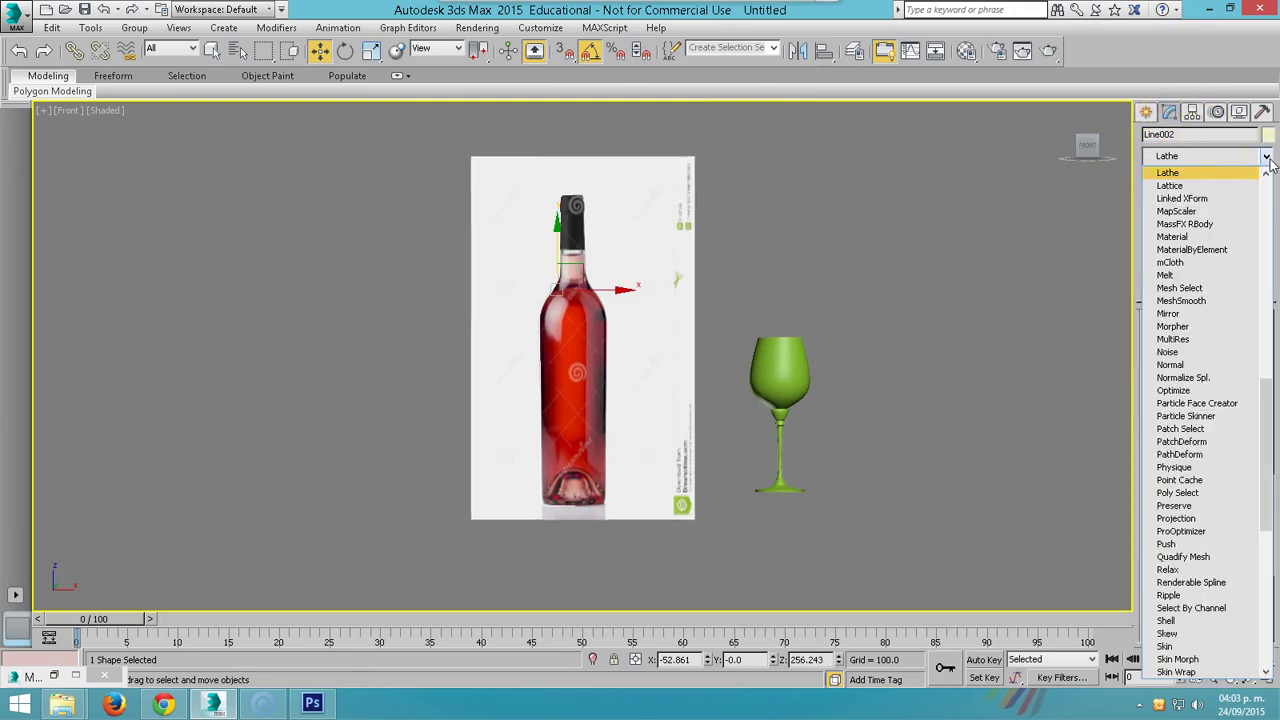
key(Return)
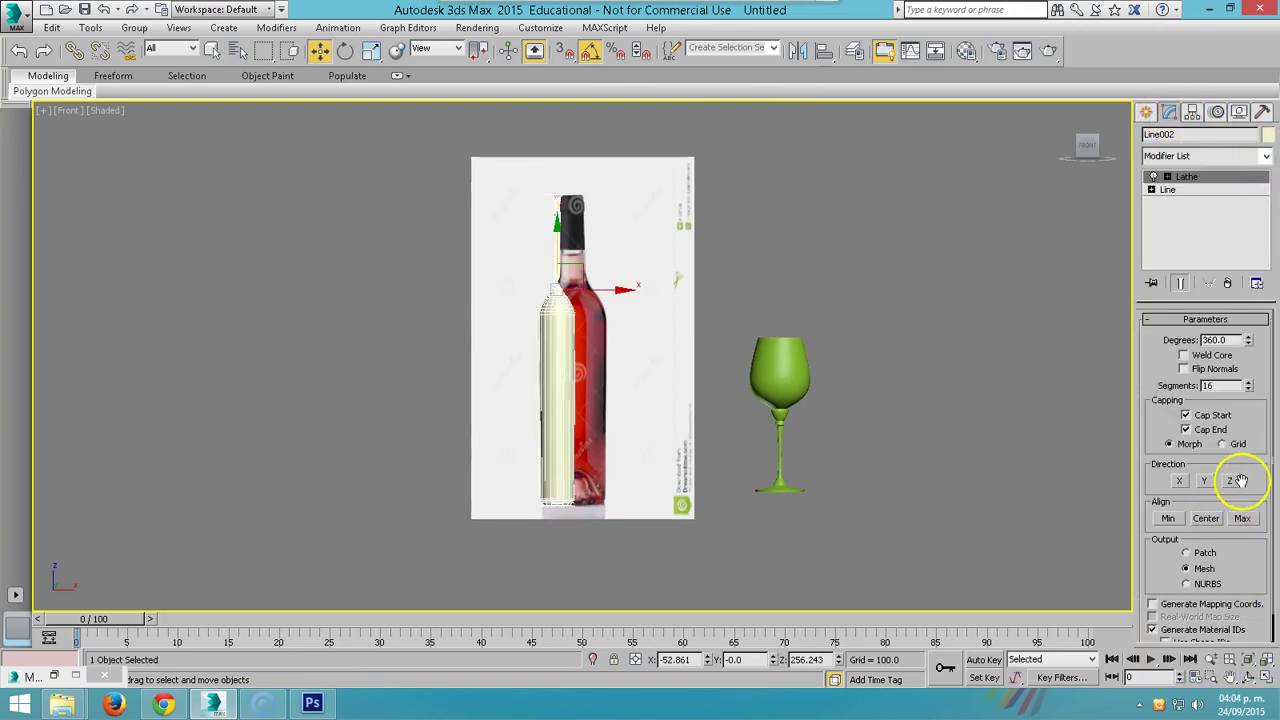
click(1242, 518)
drag(609, 296, 375, 290)
click(543, 286)
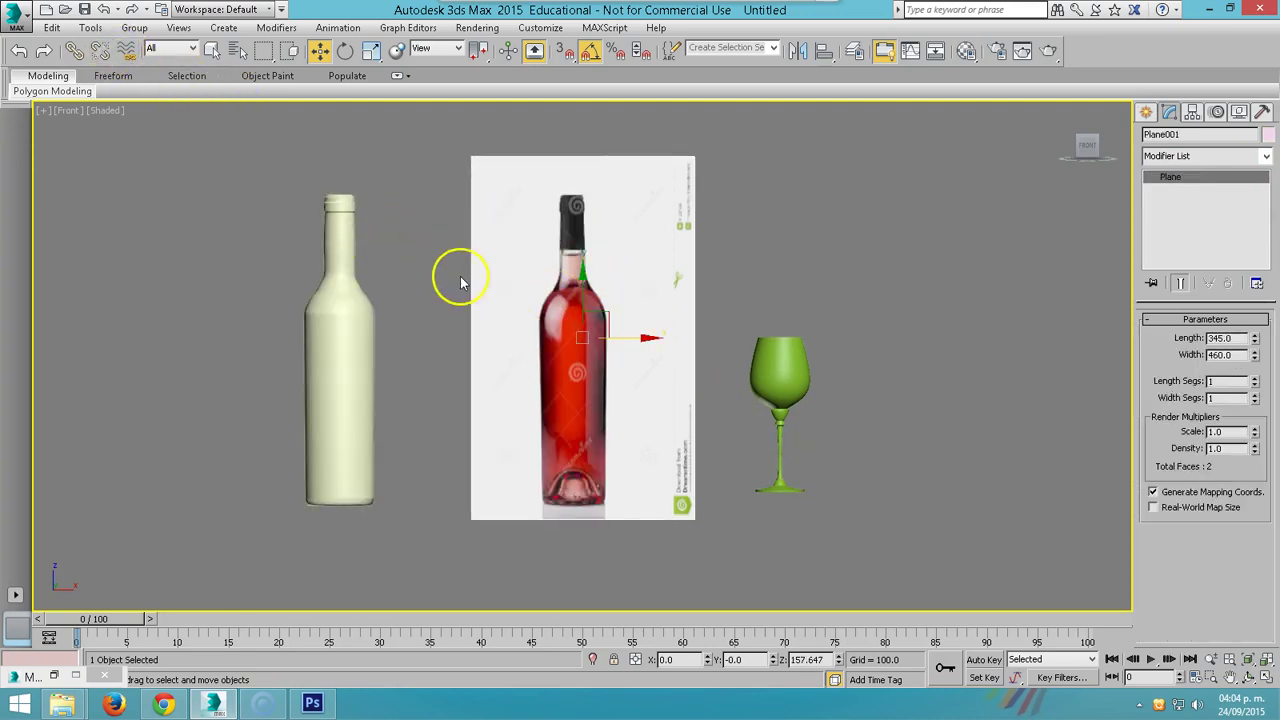
- Load images.jpg as the plane's bitmap and show it shaded in the viewport
key(m)
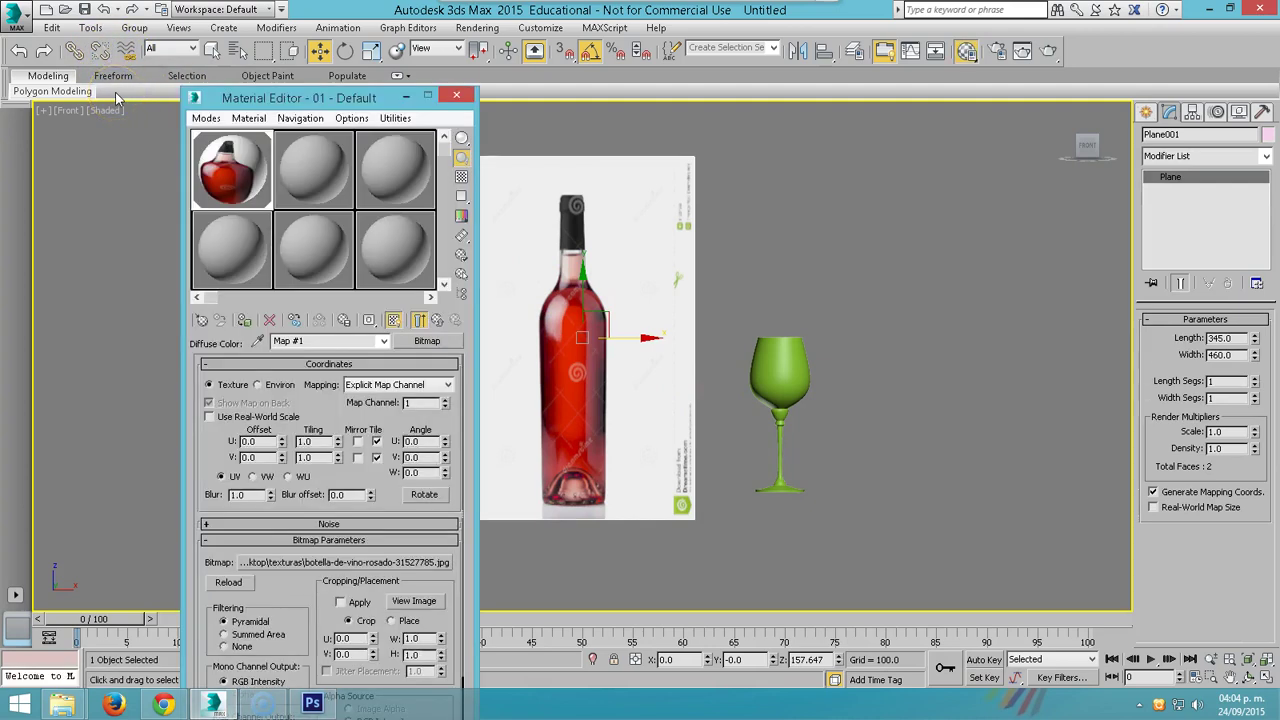
click(427, 341)
double_click(522, 172)
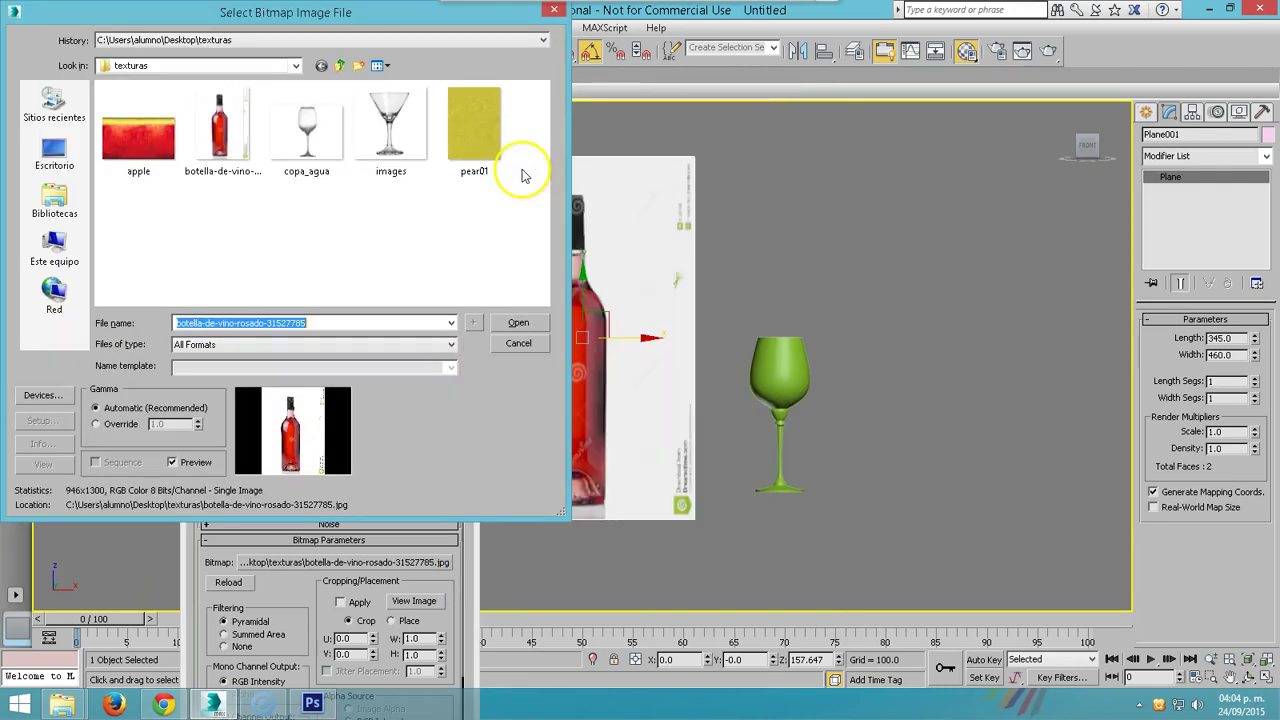
click(390, 135)
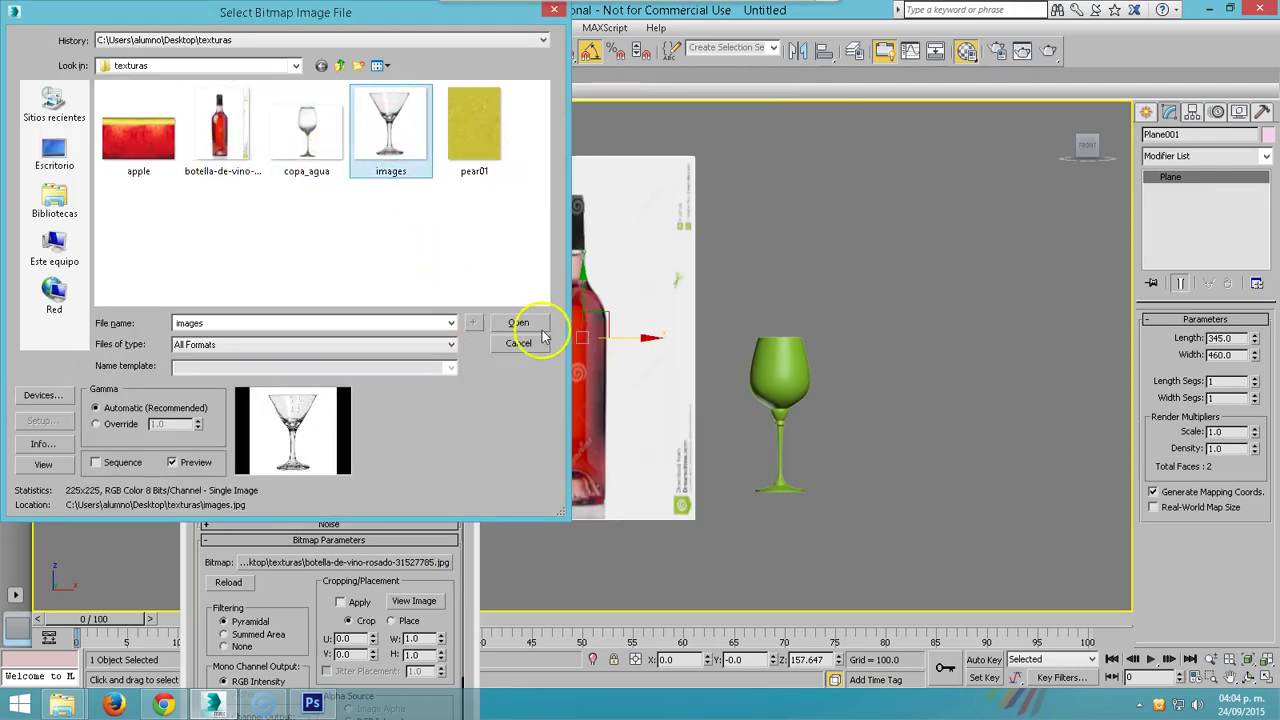
click(518, 322)
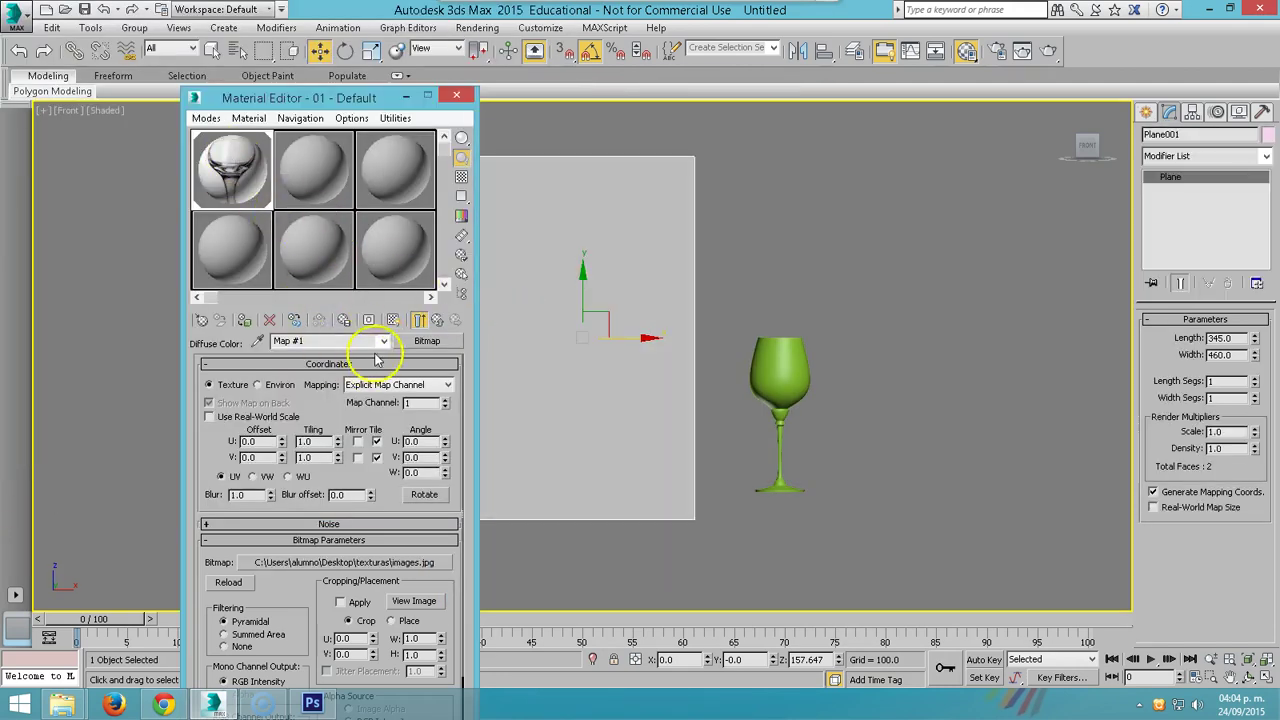
click(393, 319)
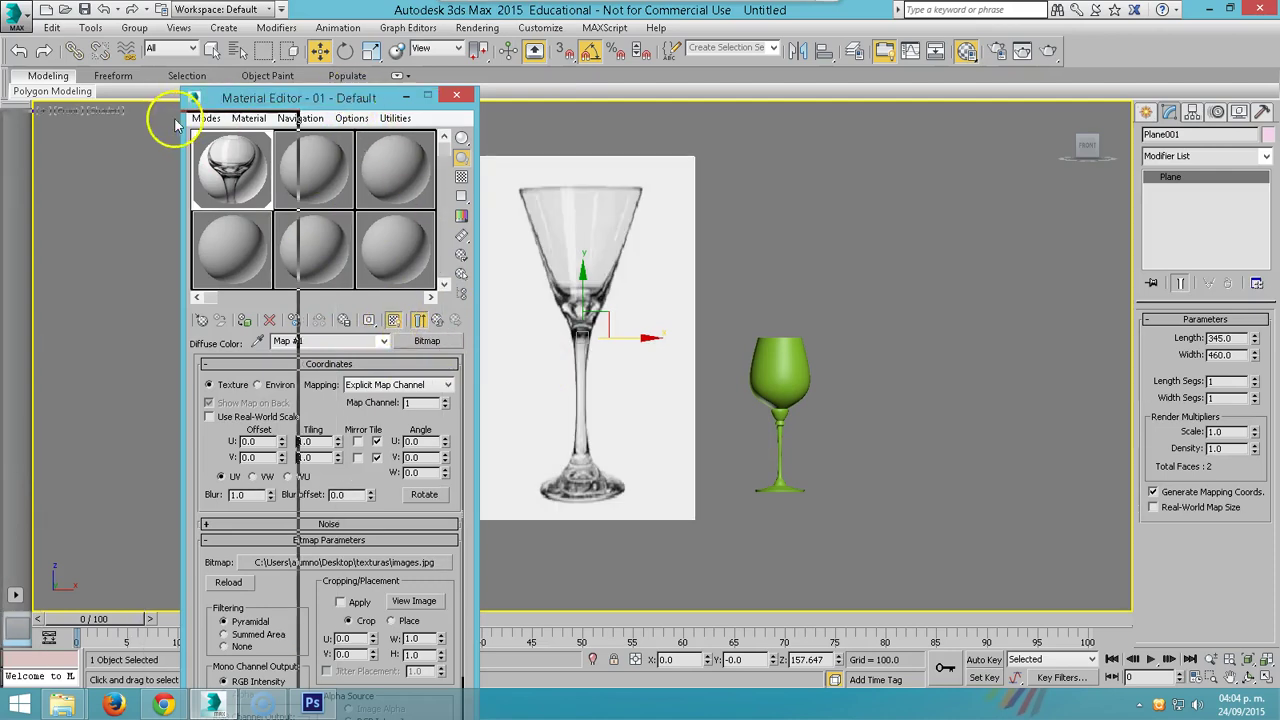
drag(215, 97, 32, 121)
- Squash the martini glass plane vertically and zoom in on it
right_click(560, 289)
click(588, 329)
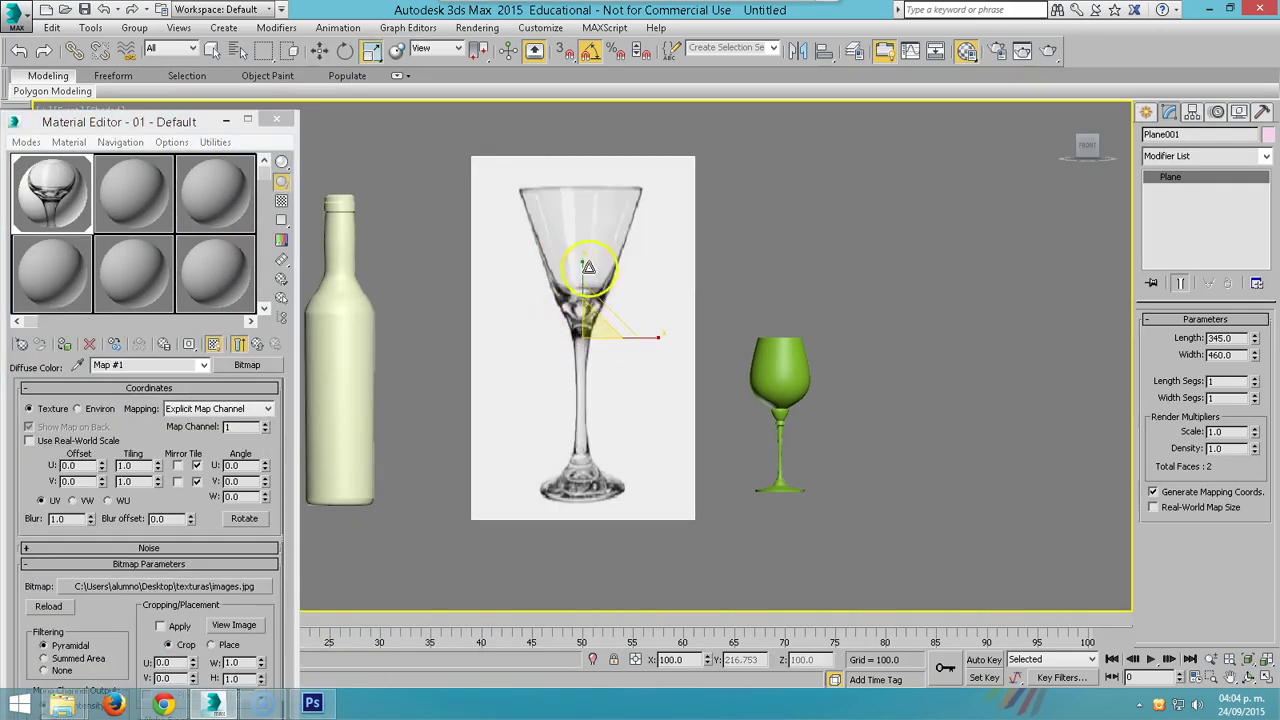
drag(580, 277, 565, 388)
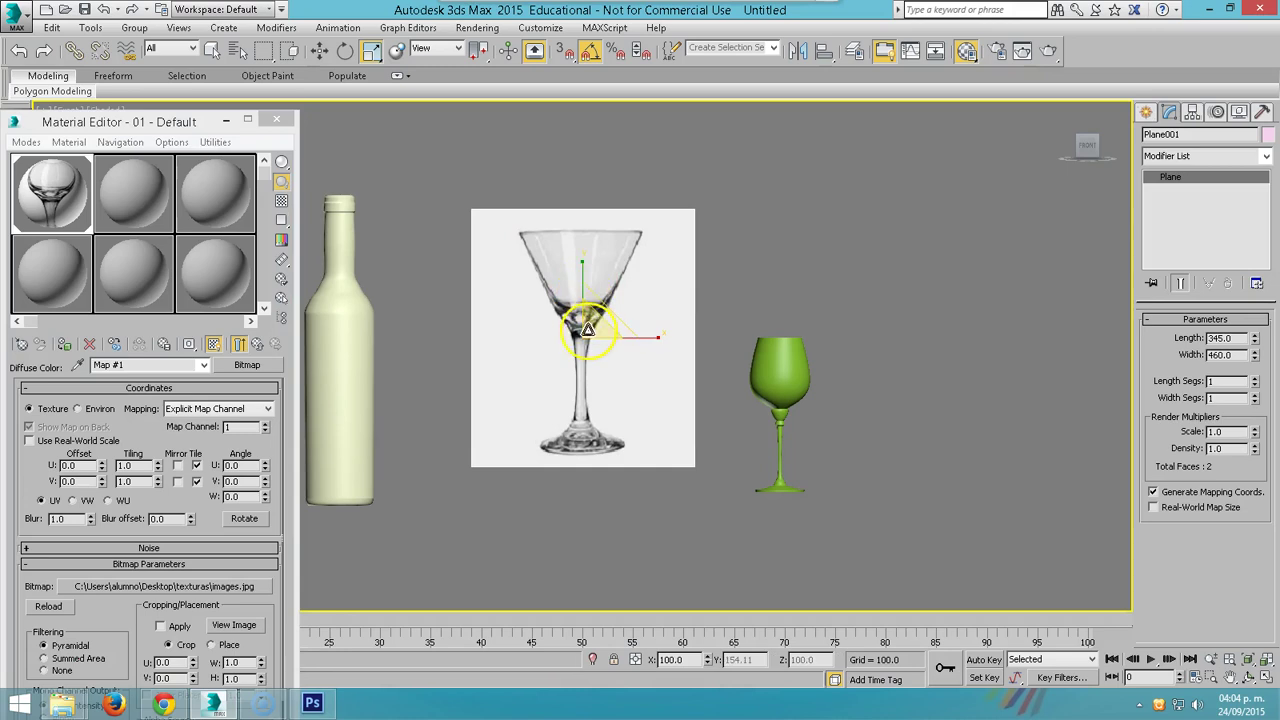
right_click(565, 388)
click(585, 400)
scroll(575, 330, up, 3)
scroll(585, 318, up, 2)
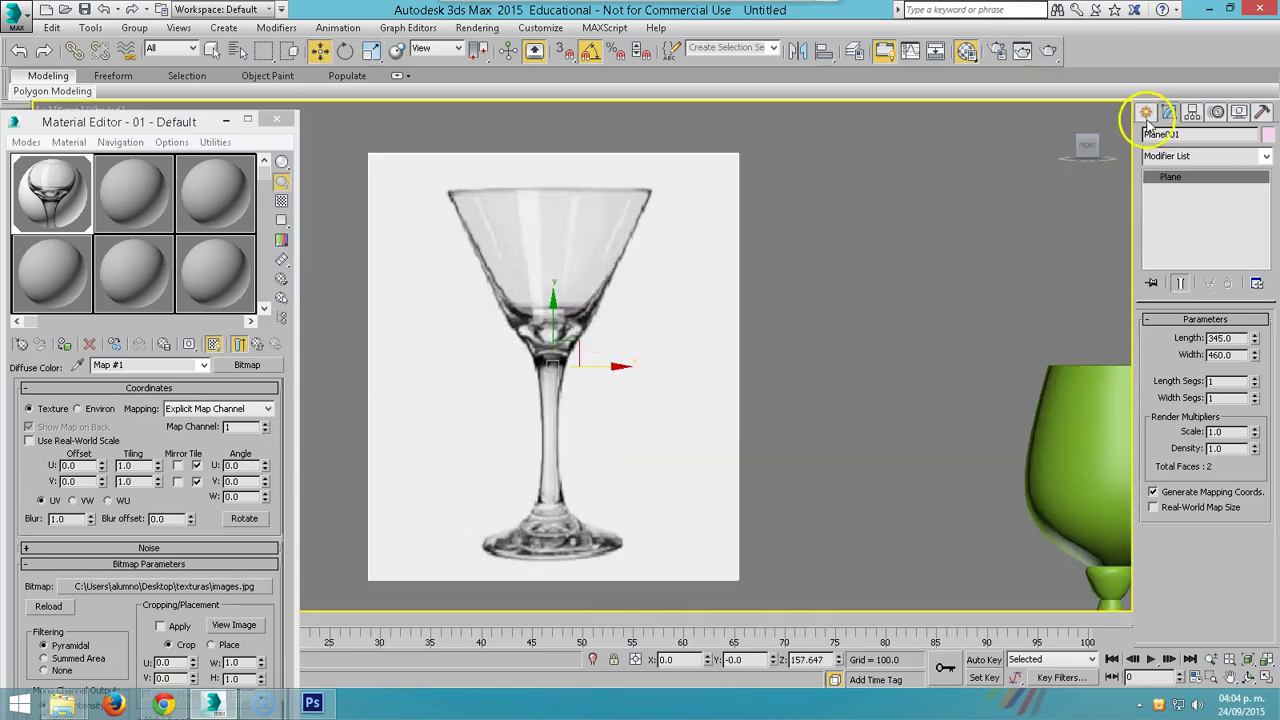
click(1146, 112)
drag(163, 121, 162, 185)
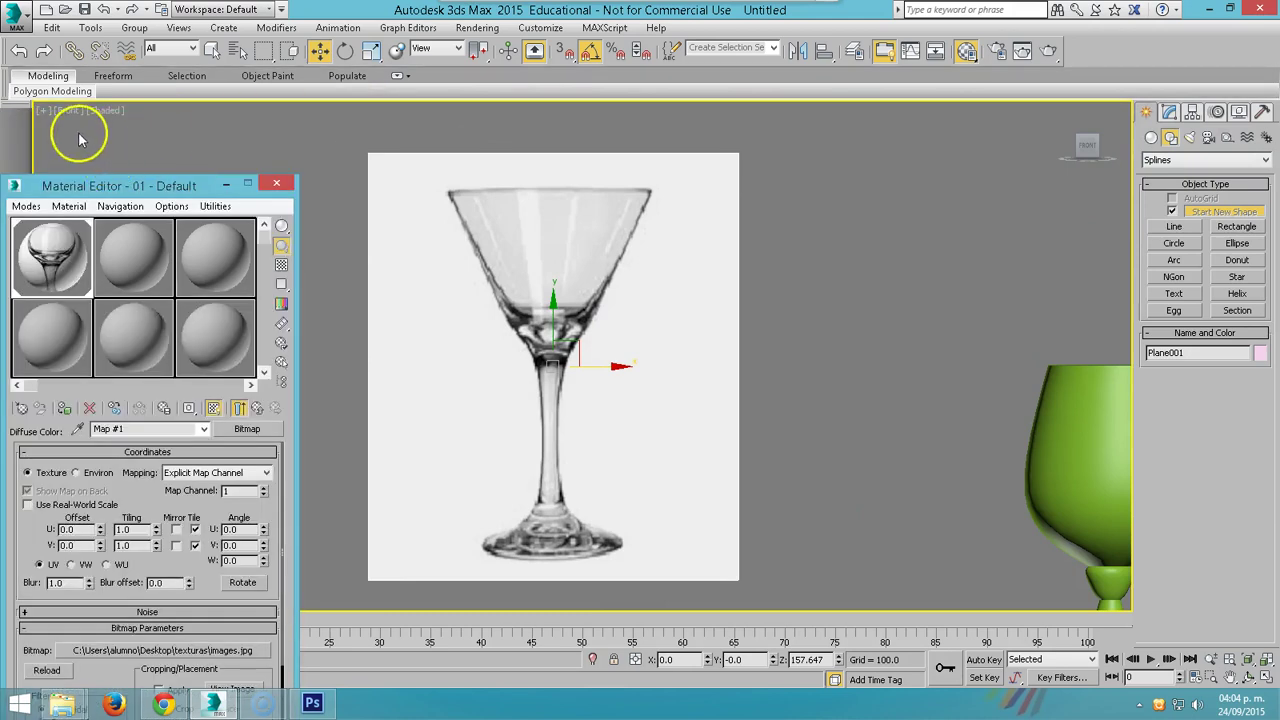
drag(1085, 142, 1075, 145)
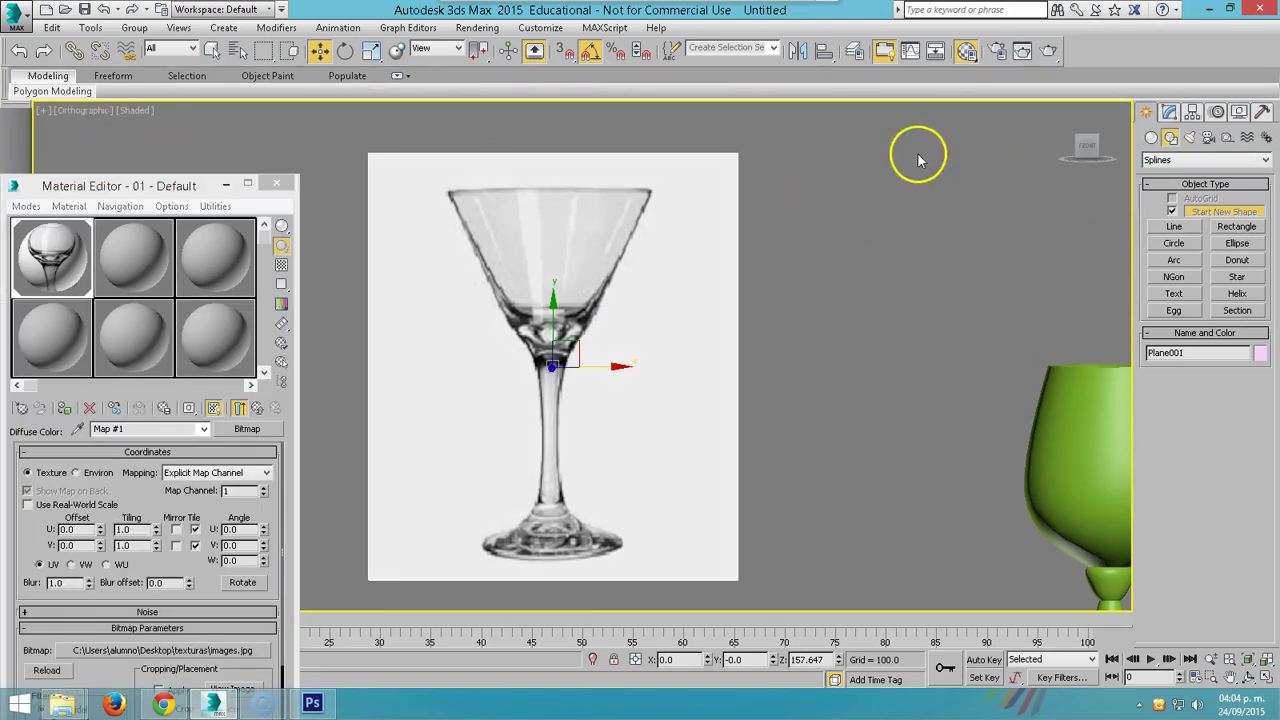
- Draw a trial line over the glass, discard it, and restore the straight Front view
click(1174, 226)
click(809, 209)
right_click(895, 335)
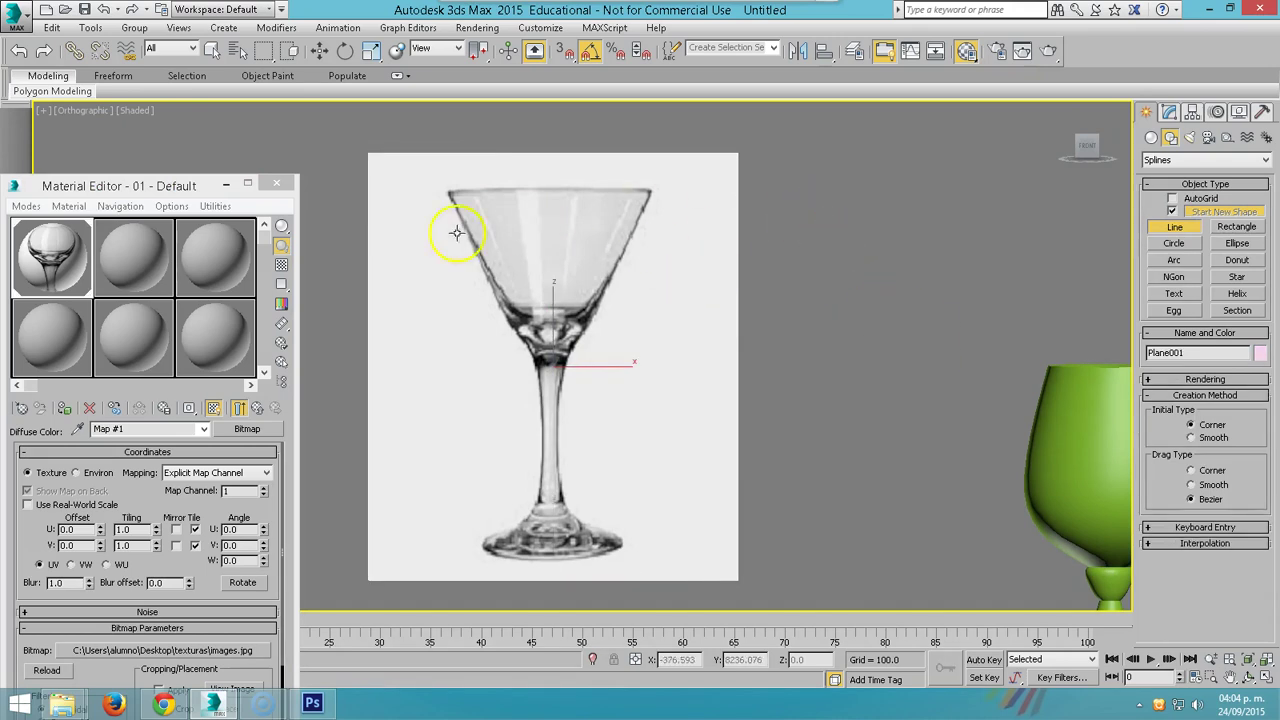
click(448, 203)
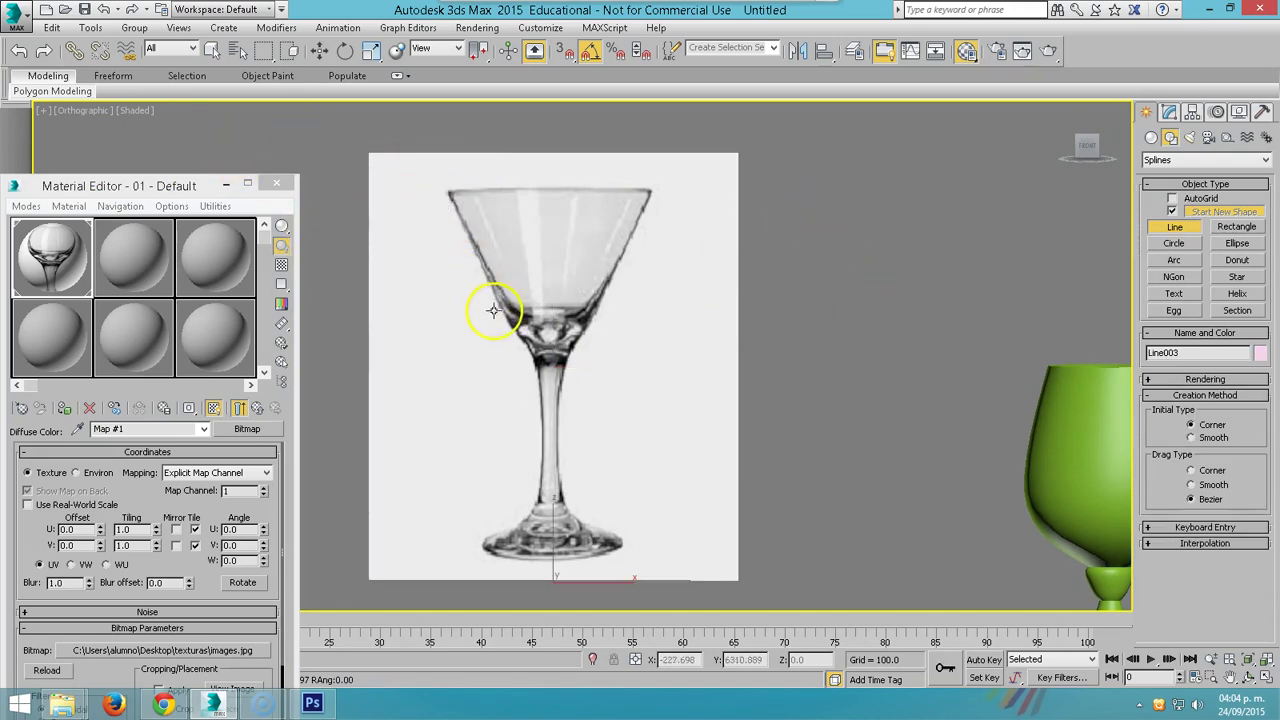
click(408, 414)
click(366, 437)
right_click(471, 432)
right_click(467, 420)
right_click(354, 254)
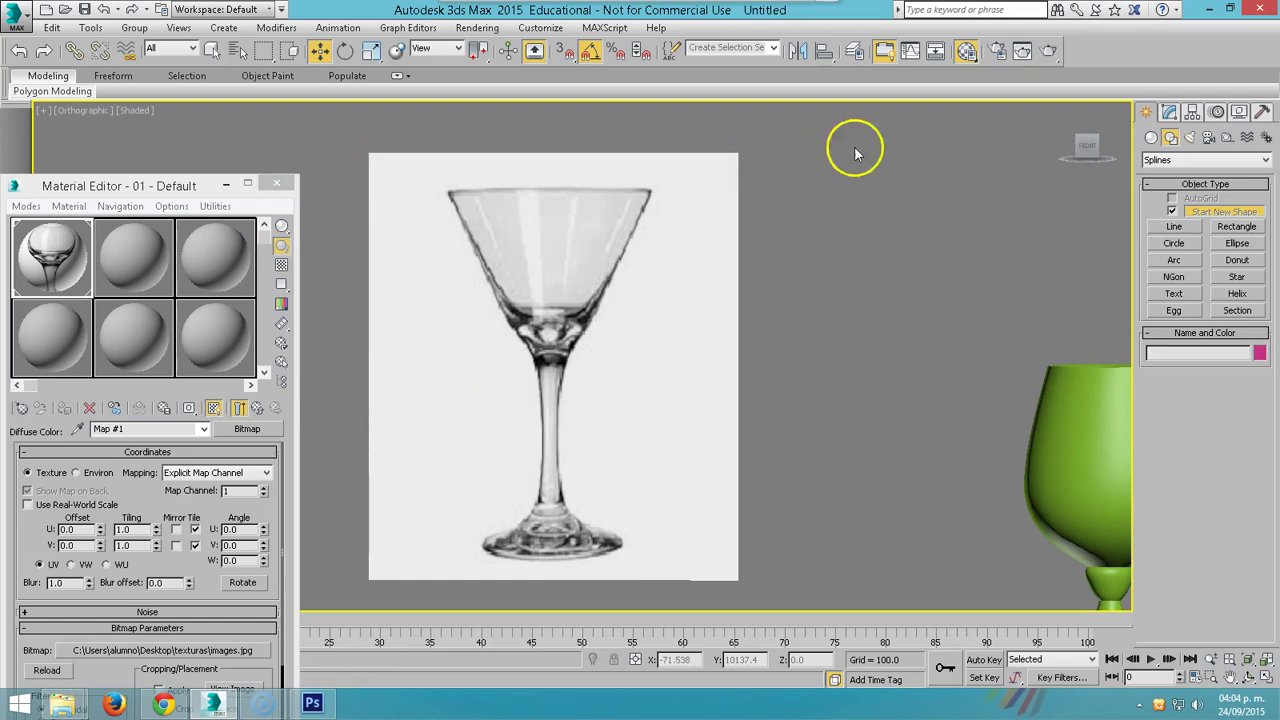
click(1088, 148)
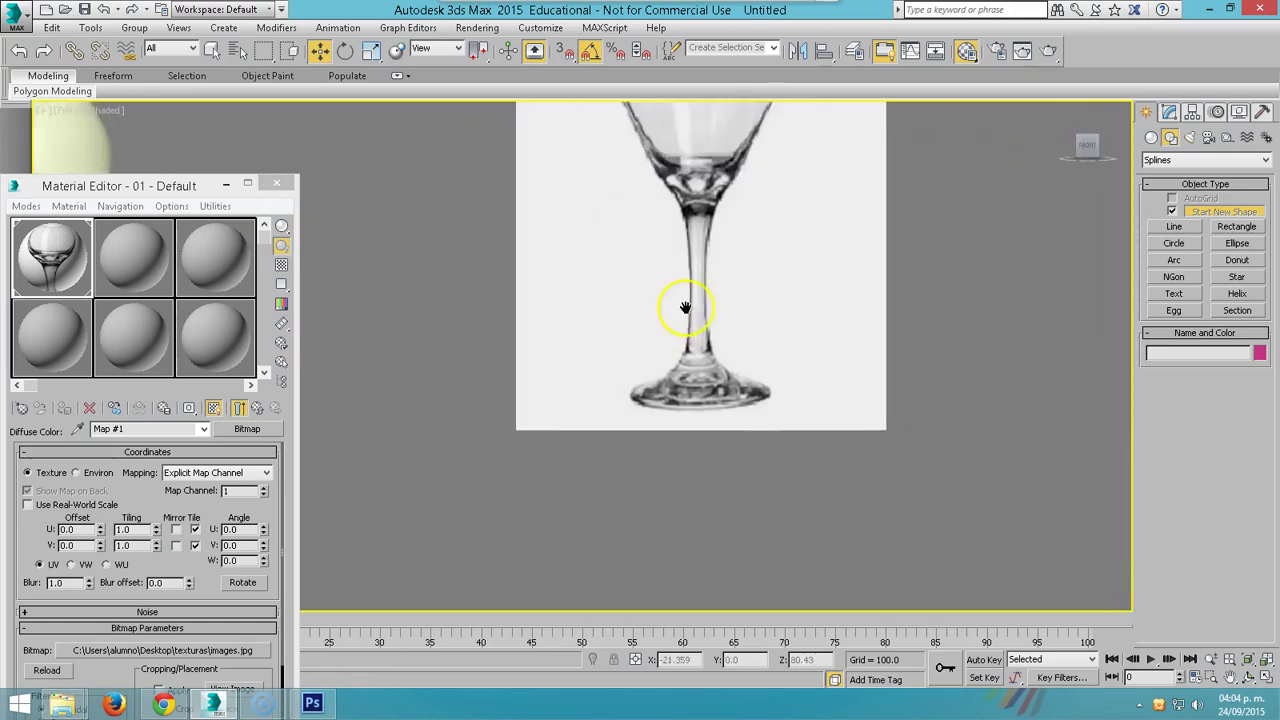
- Trace Line003 from the rim centre down to the foot's left edge
click(1174, 226)
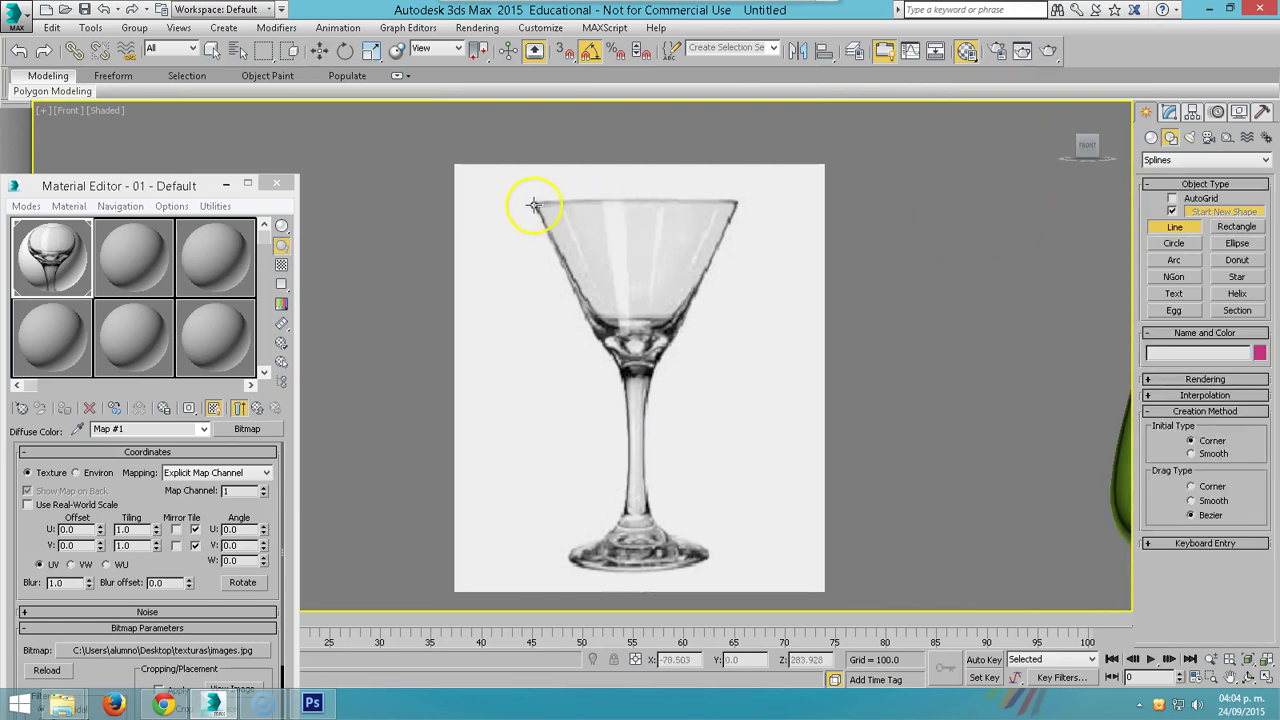
click(639, 203)
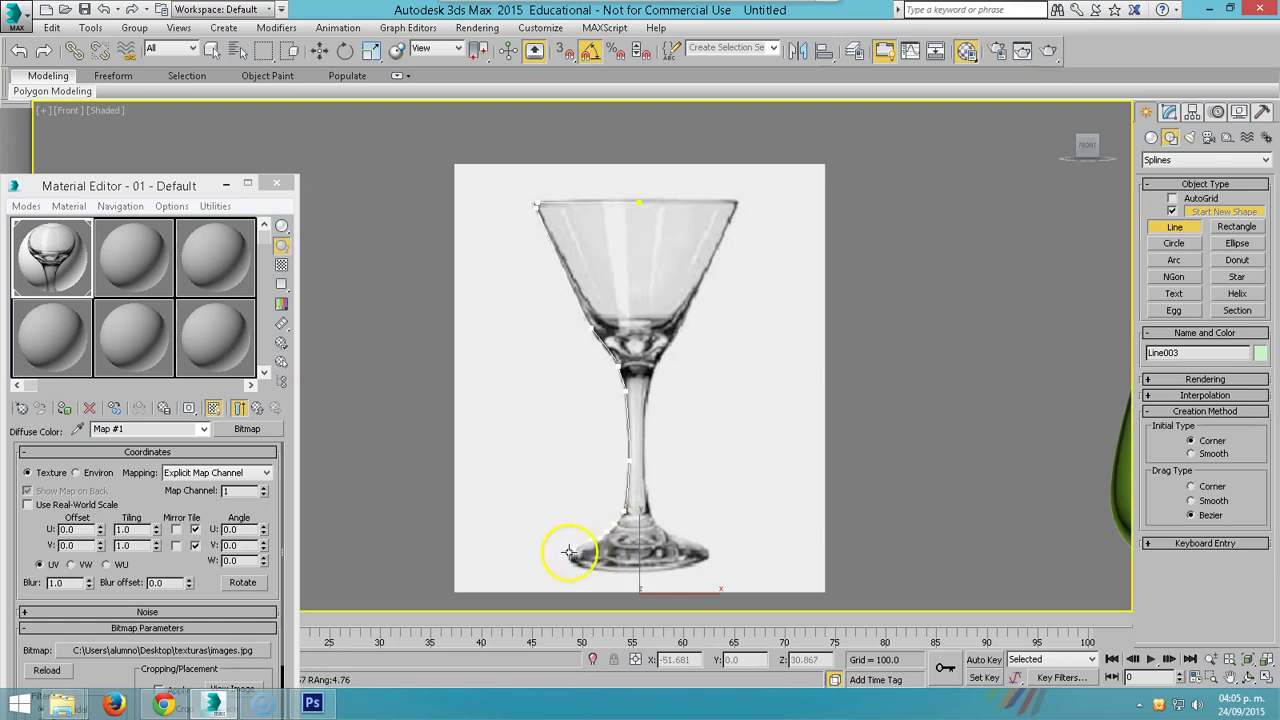
click(572, 558)
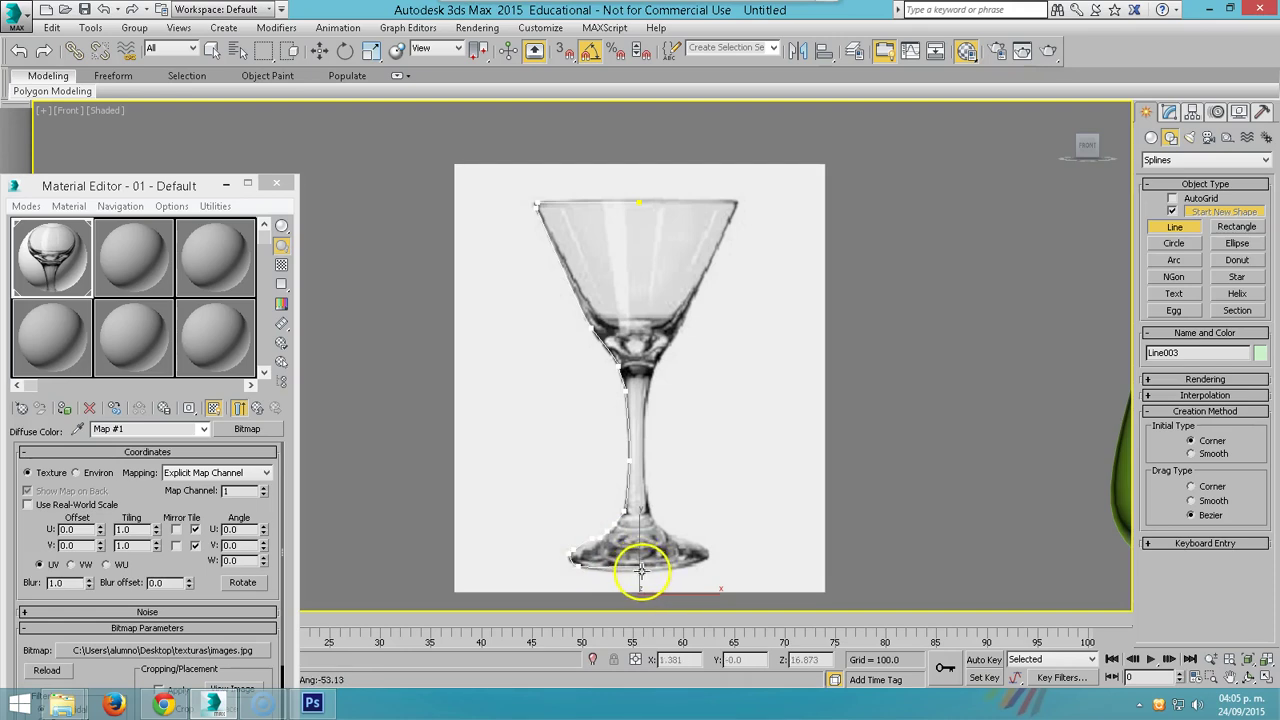
right_click(645, 570)
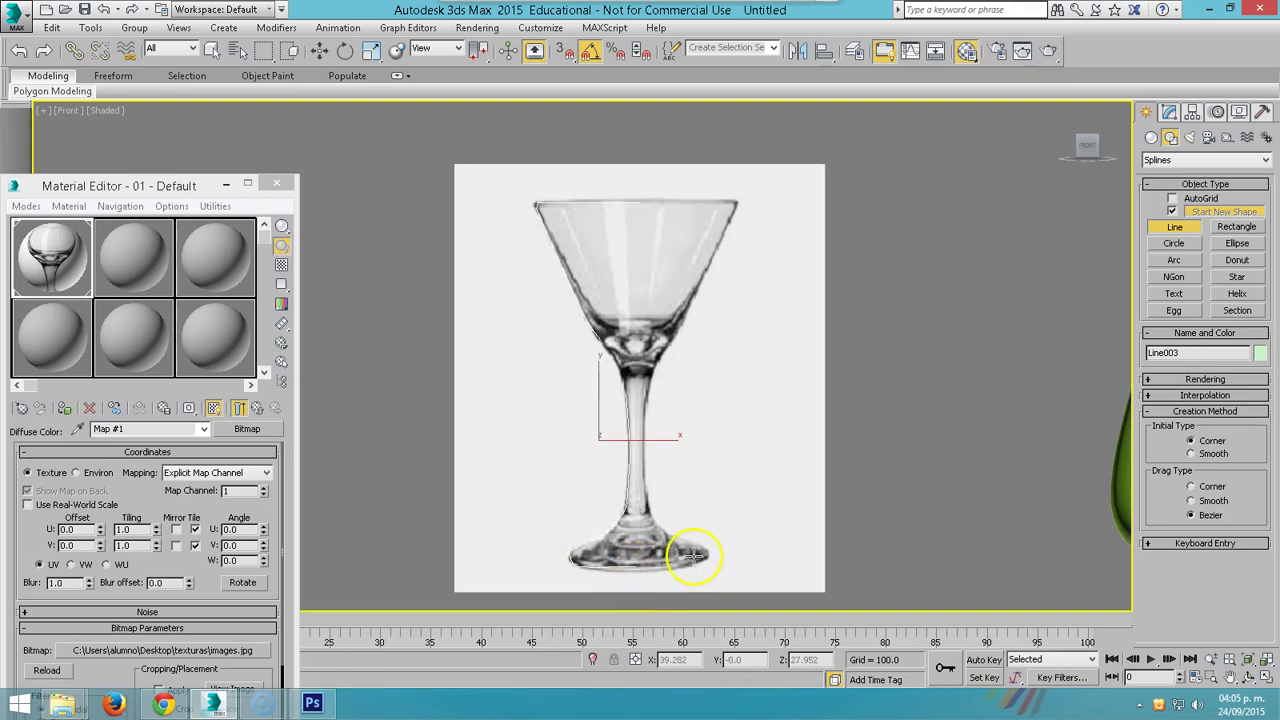
- Open Line003's Rendering rollout in the Modify panel
drag(160, 186, 223, 149)
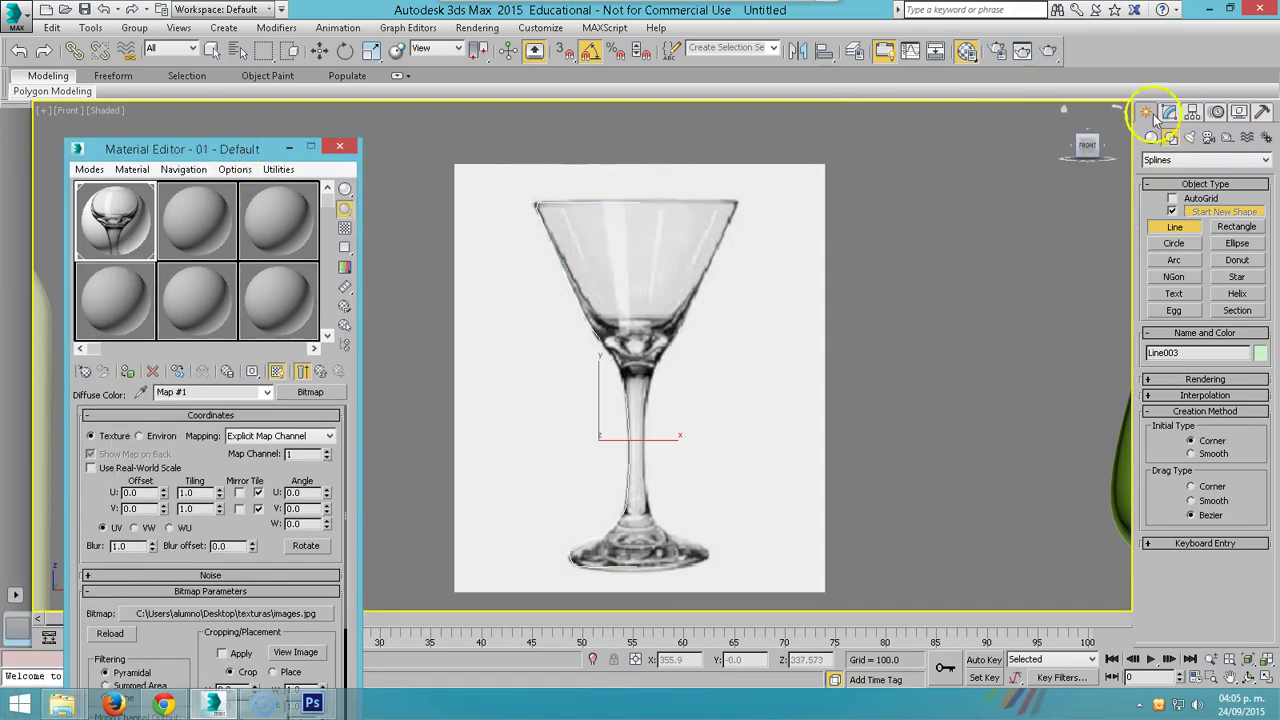
click(1170, 113)
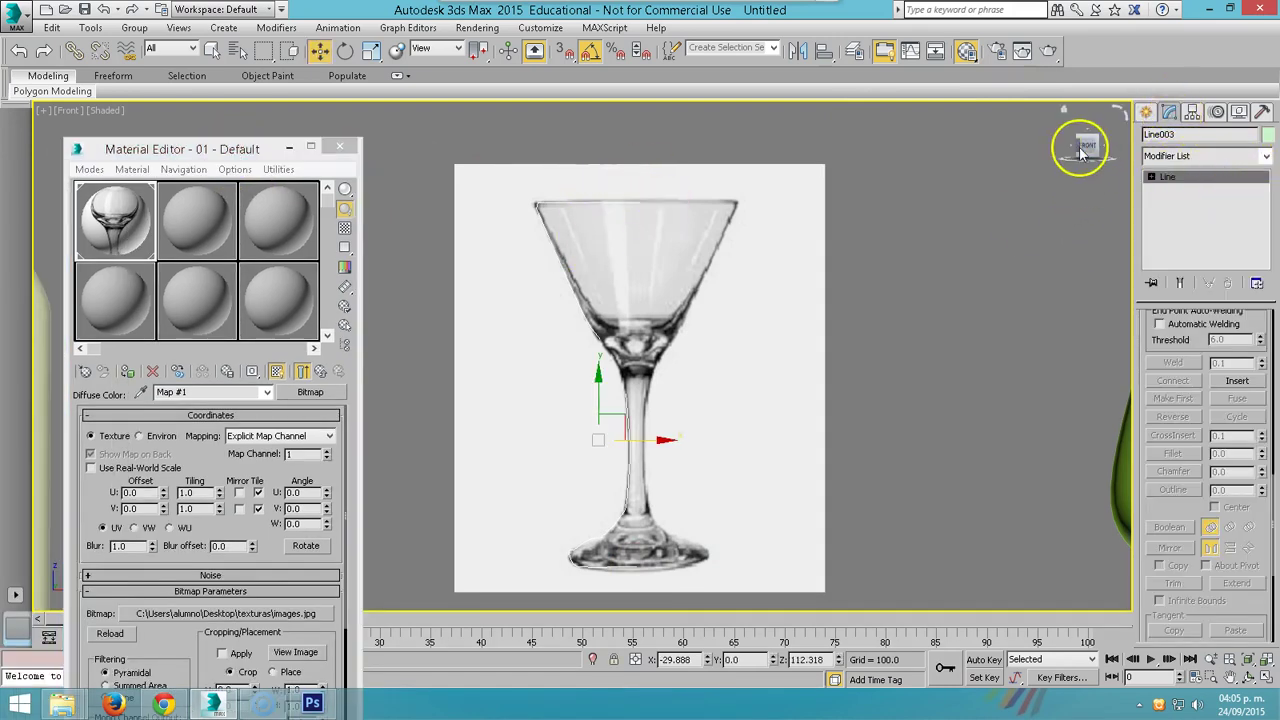
right_click(620, 205)
click(589, 200)
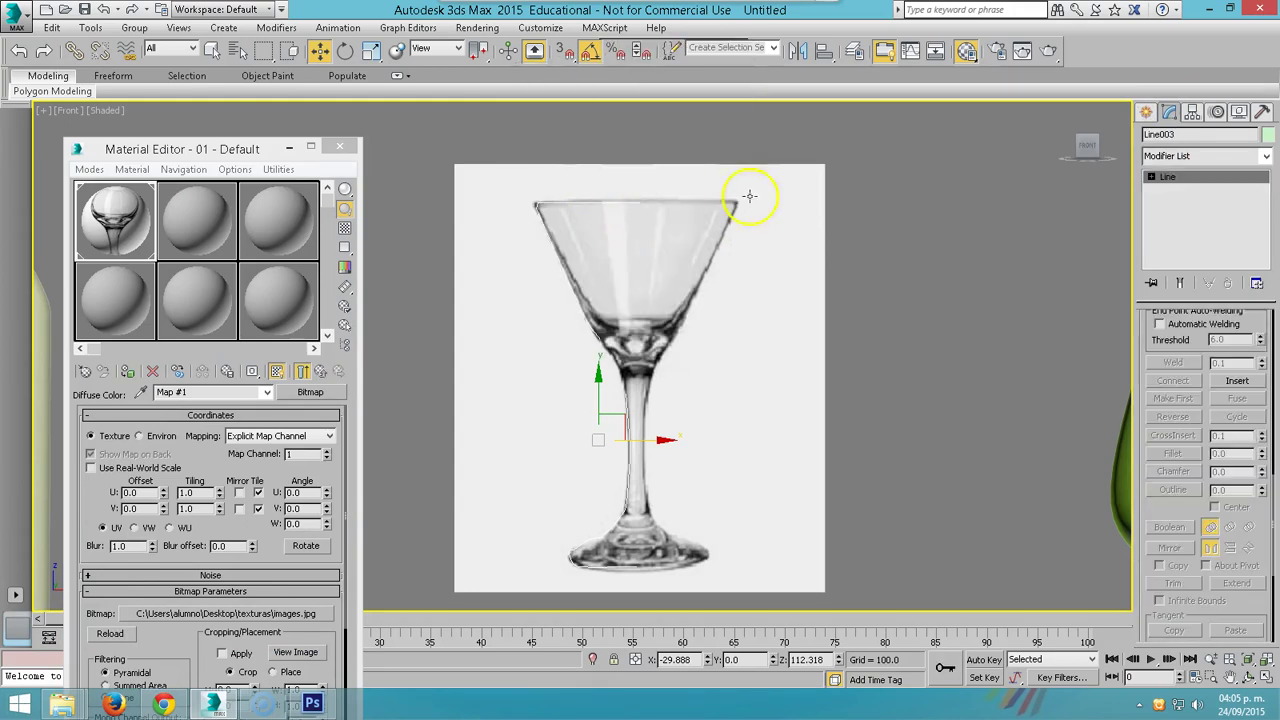
drag(1256, 322, 1143, 540)
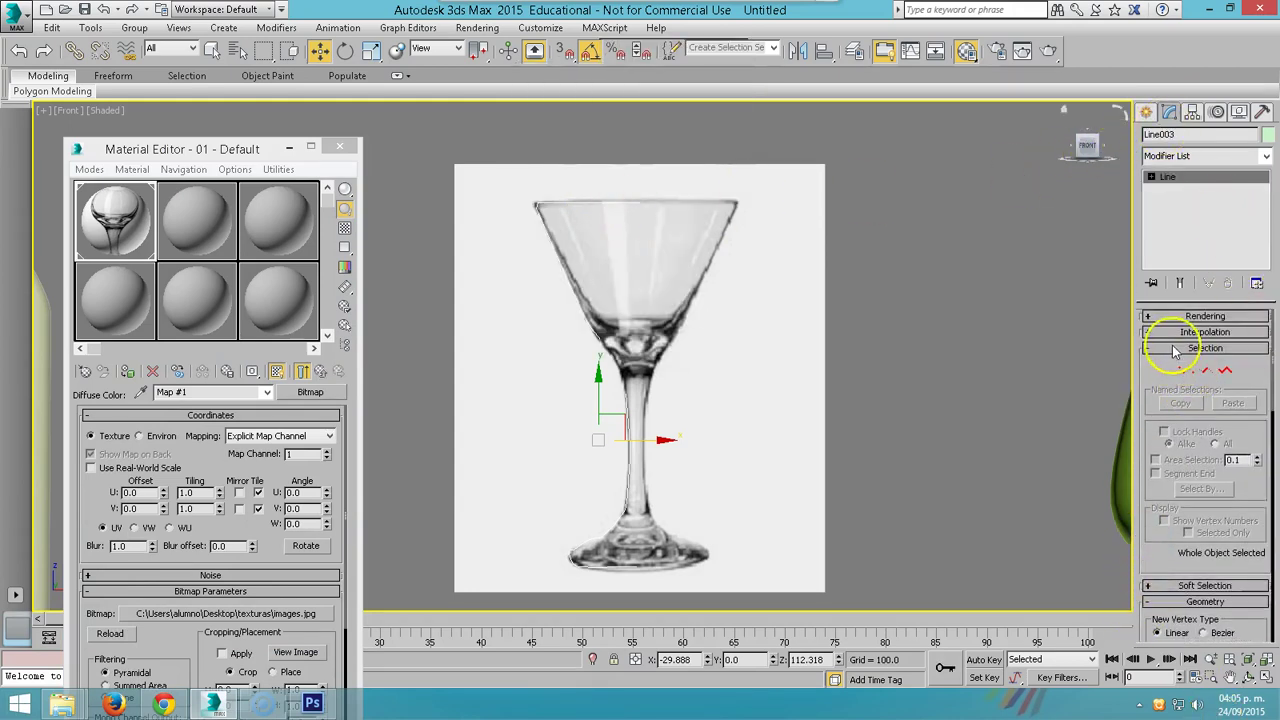
click(1152, 316)
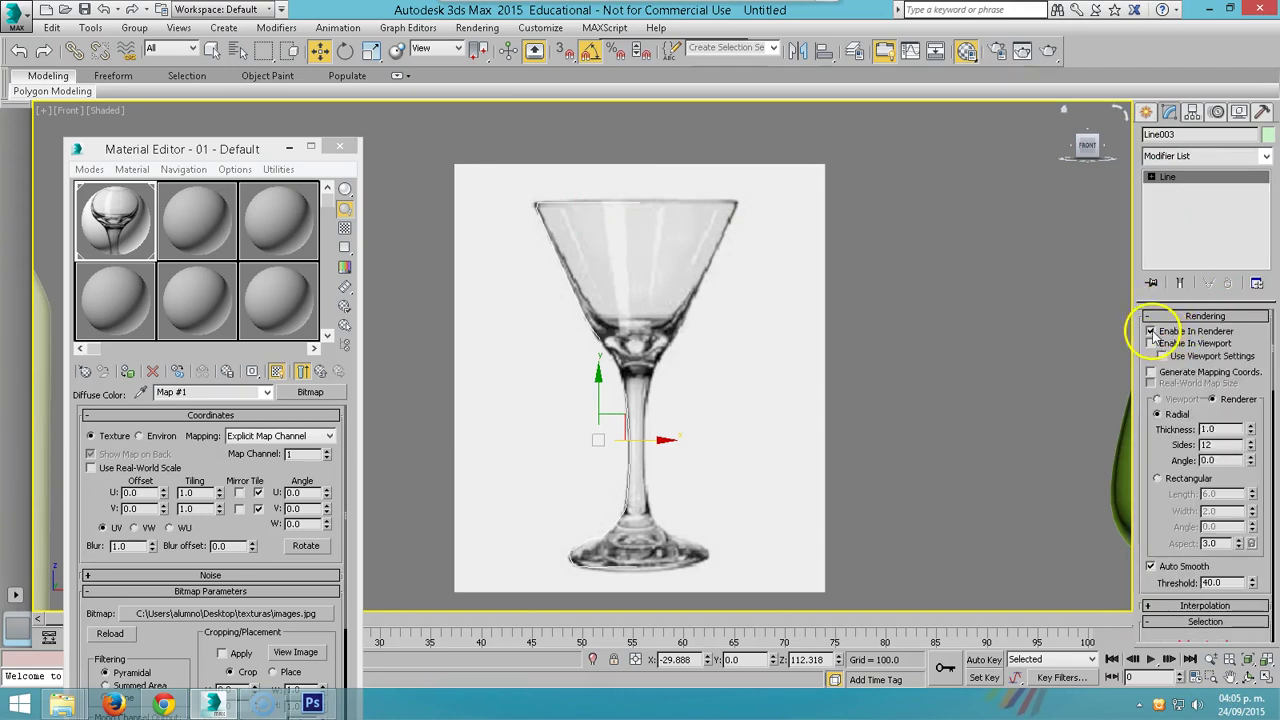
- Enable Line003 in the viewport with a render thickness of 1.88
click(1151, 343)
click(1151, 331)
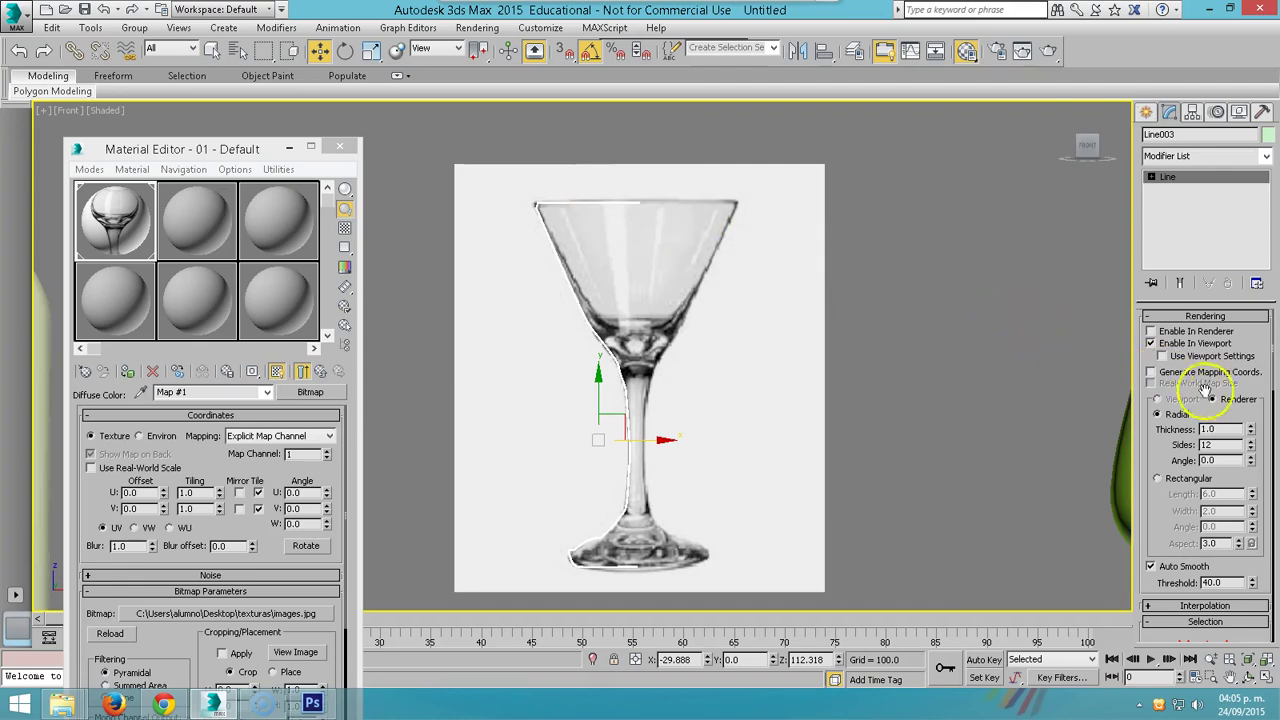
drag(1251, 432, 1235, 345)
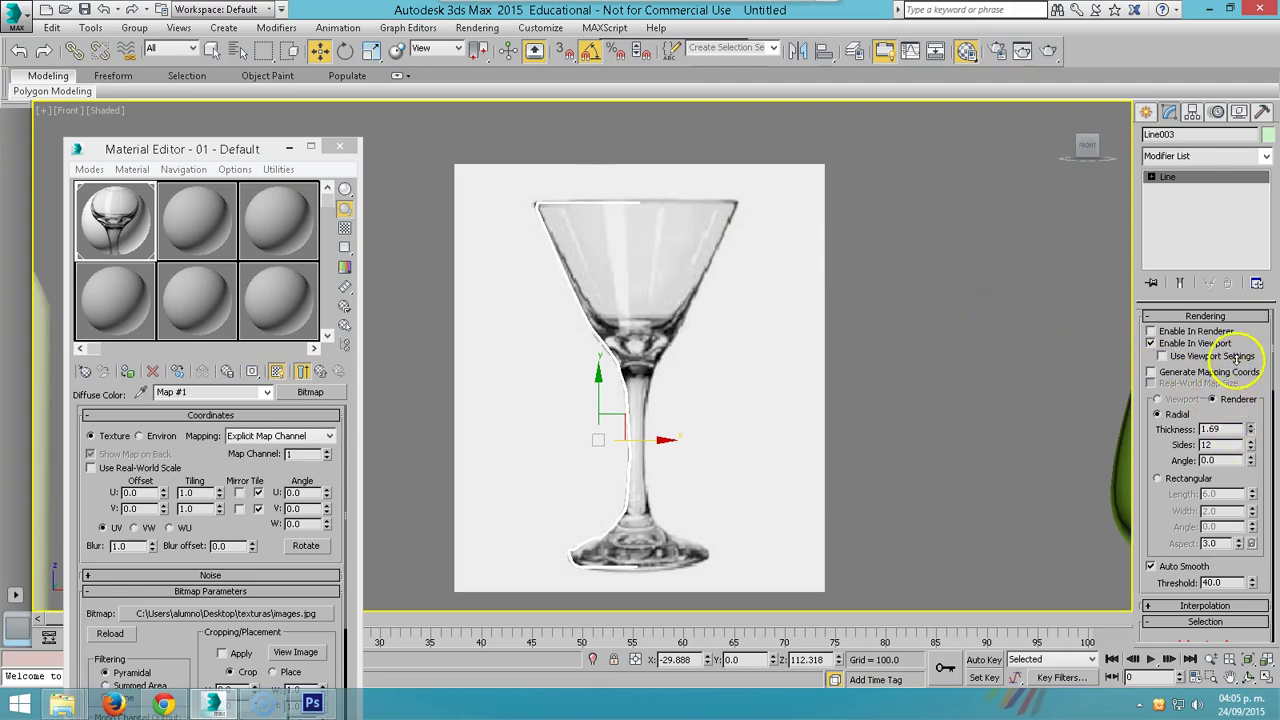
- Set material 02 - Default's diffuse colour to black
click(180, 206)
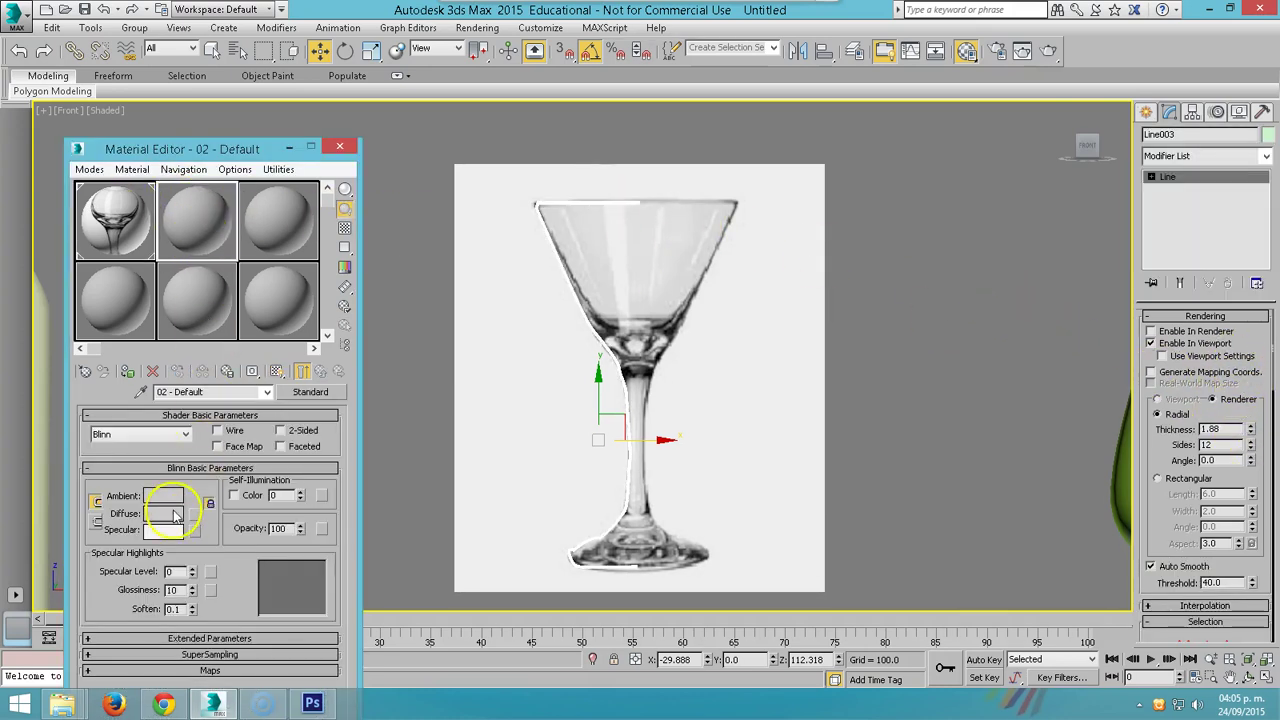
click(175, 515)
drag(455, 150, 463, 106)
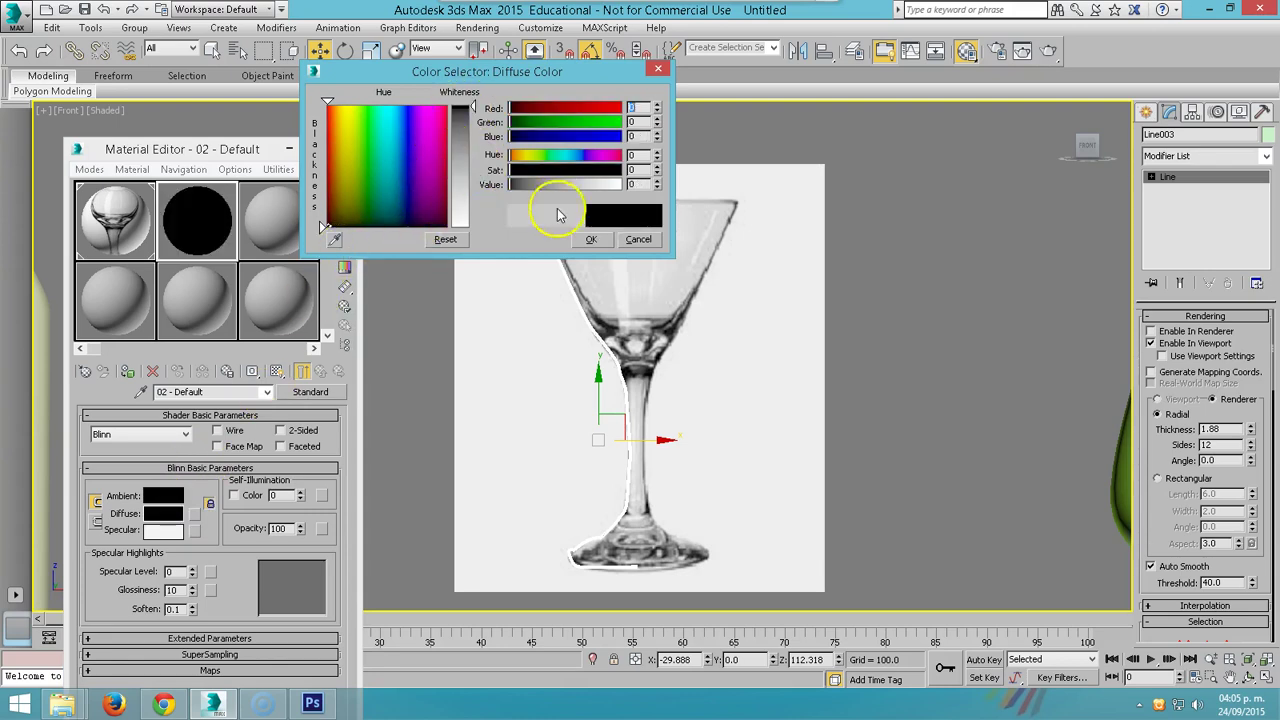
click(591, 239)
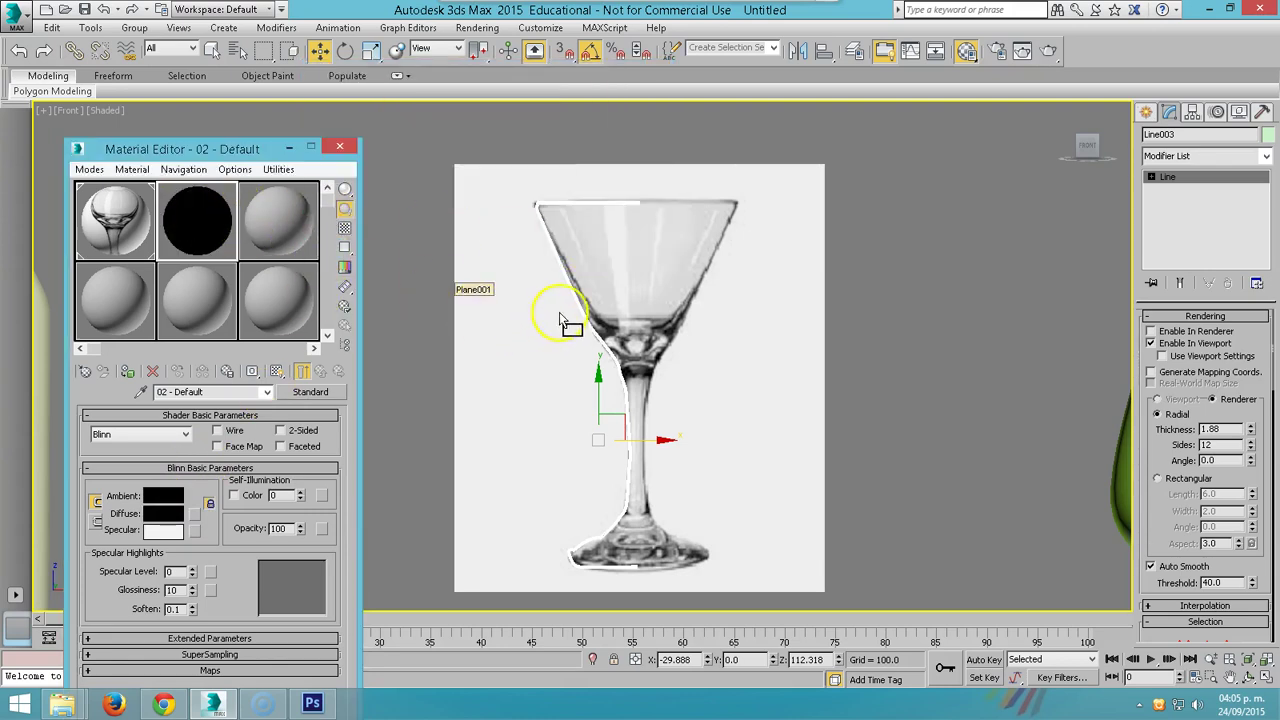
- Reselect Line003 and turn off its Enable In Viewport display
click(530, 275)
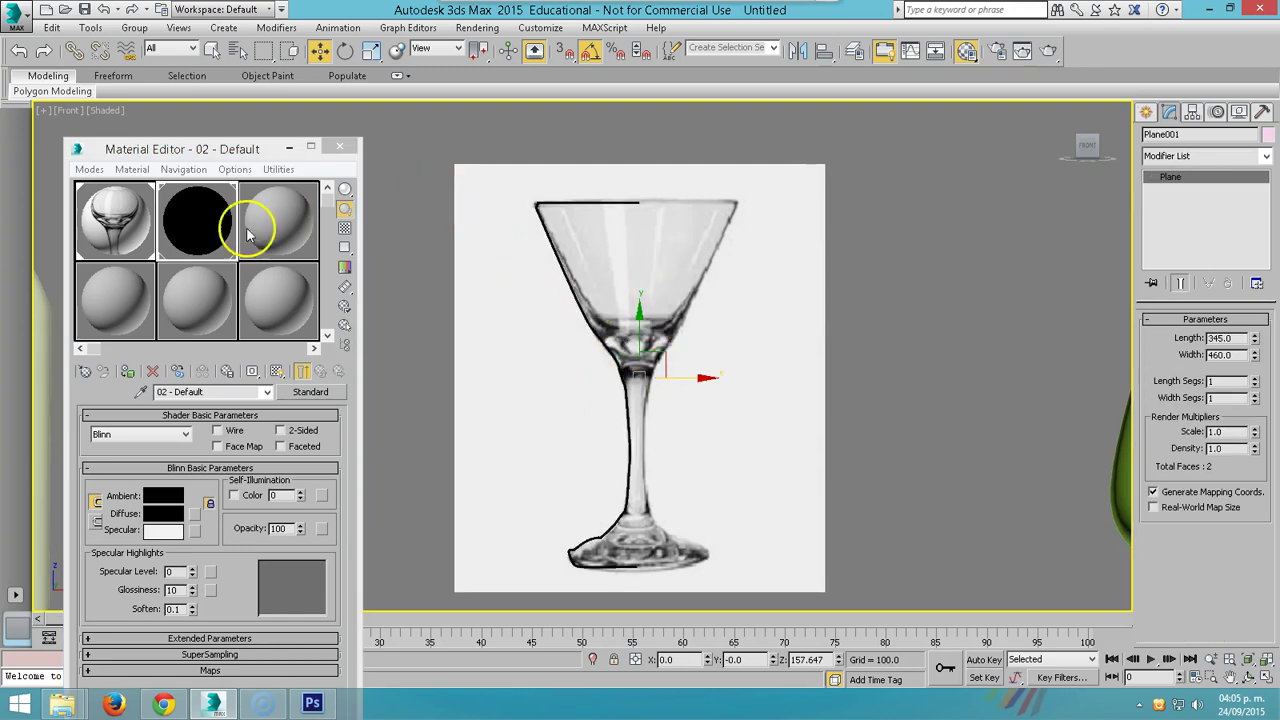
click(622, 202)
click(1151, 343)
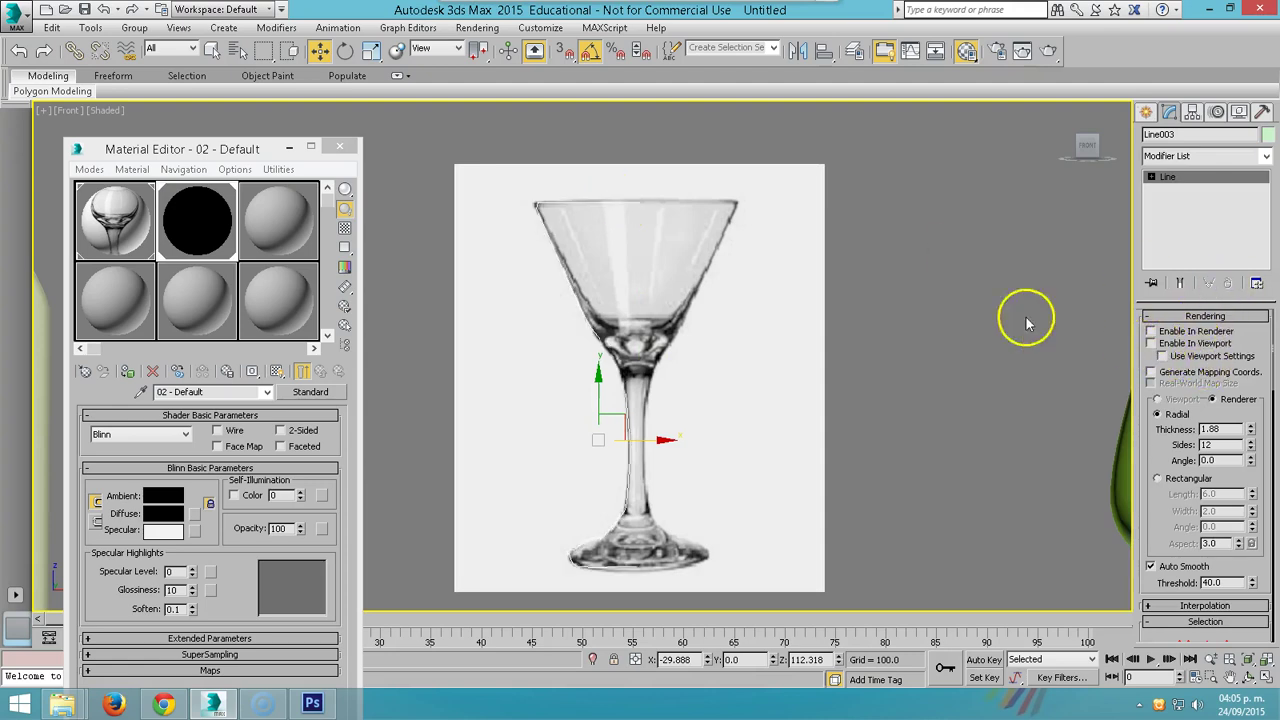
click(1182, 160)
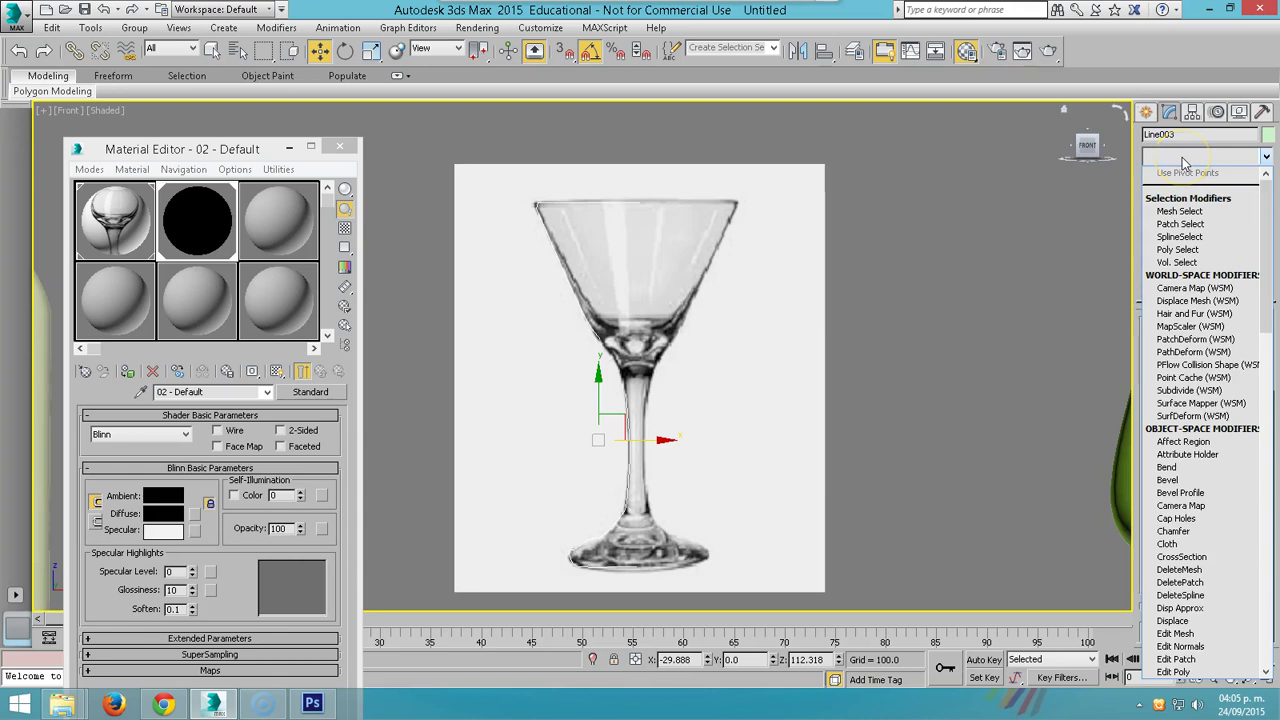
- Lathe Line003 with Max alignment, assign the black material, and restore the four-viewport layout
key(l)
key(Return)
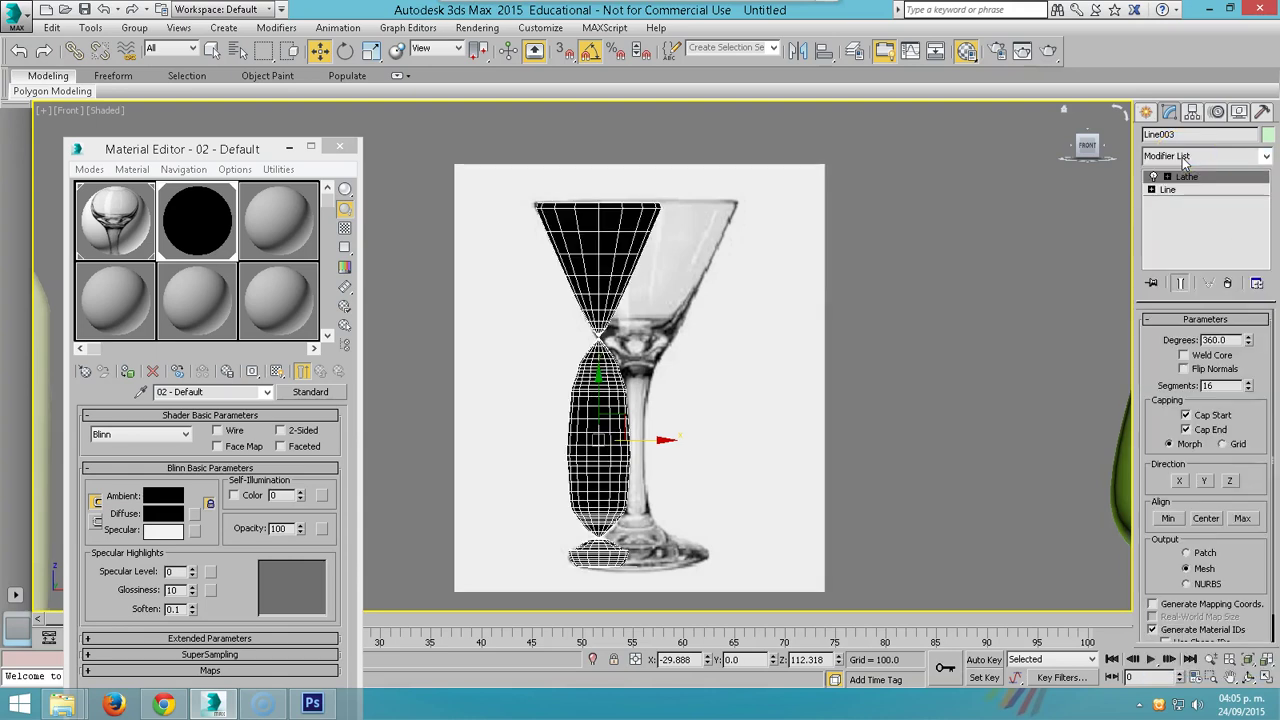
click(1244, 518)
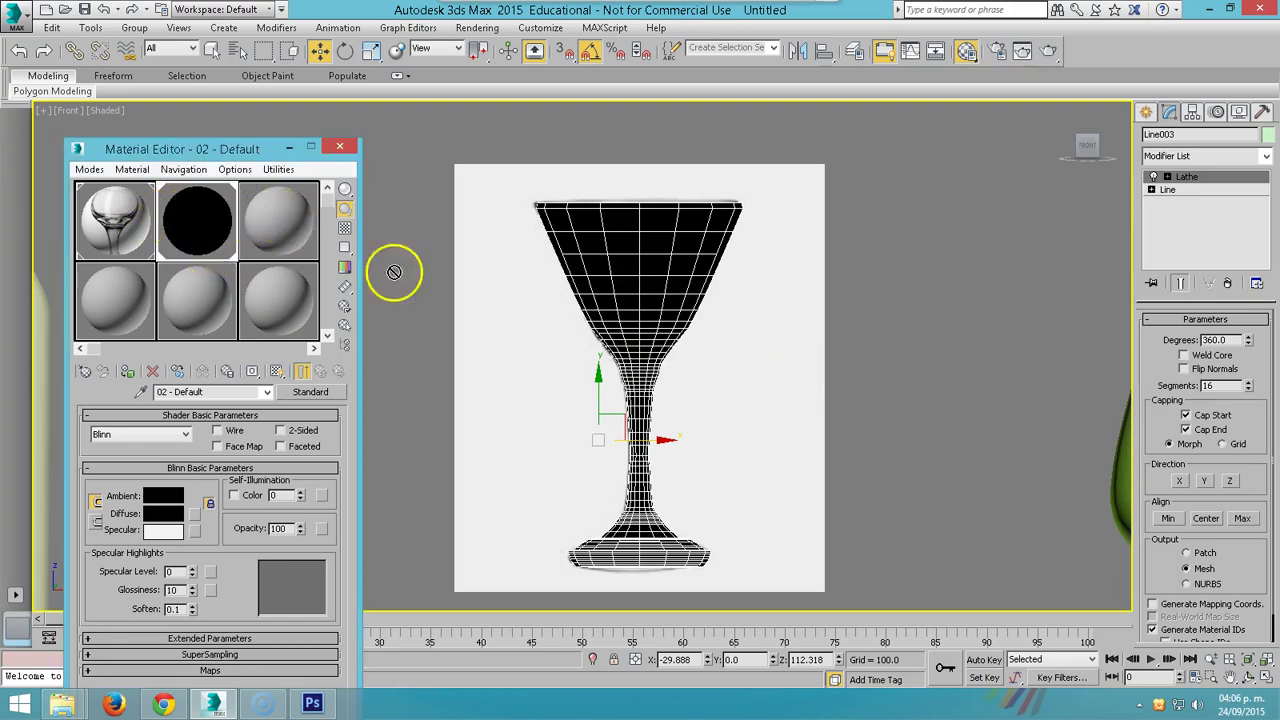
drag(217, 258, 629, 300)
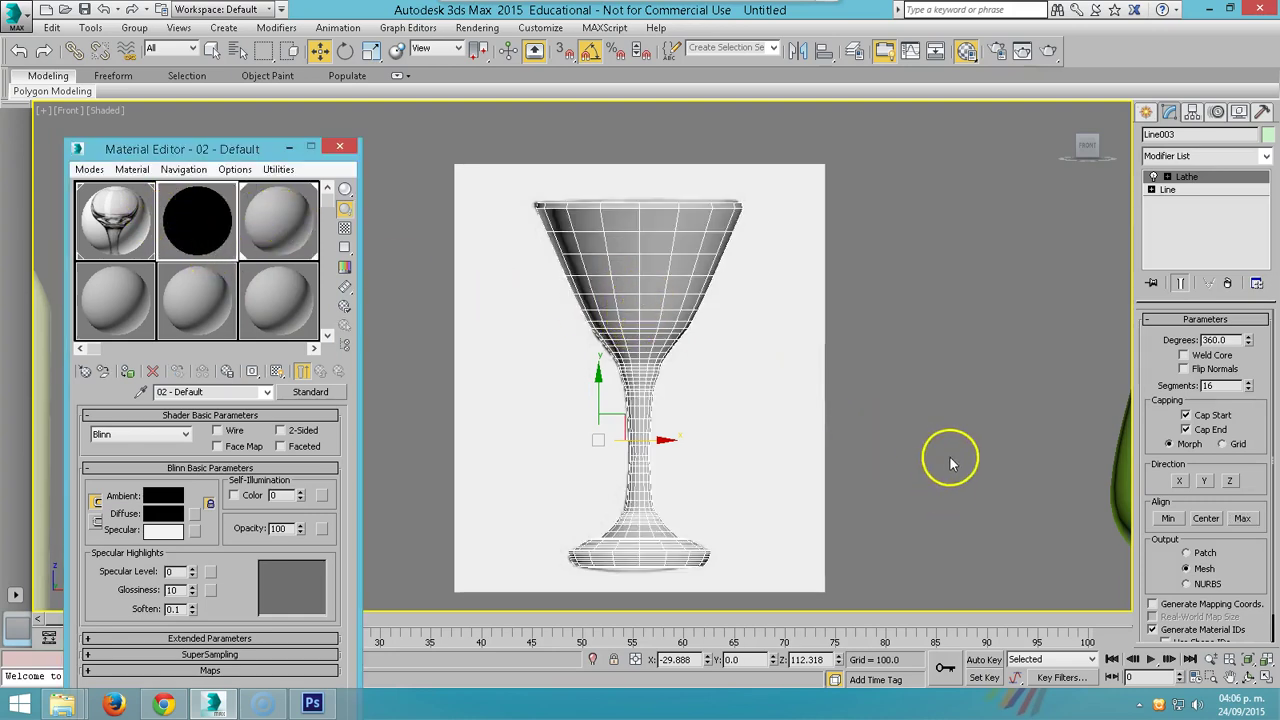
click(1266, 677)
scroll(884, 418, down, 3)
mouse_move(884, 418)
middle_down()
mouse_move(882, 512)
mouse_move(877, 466)
middle_up()
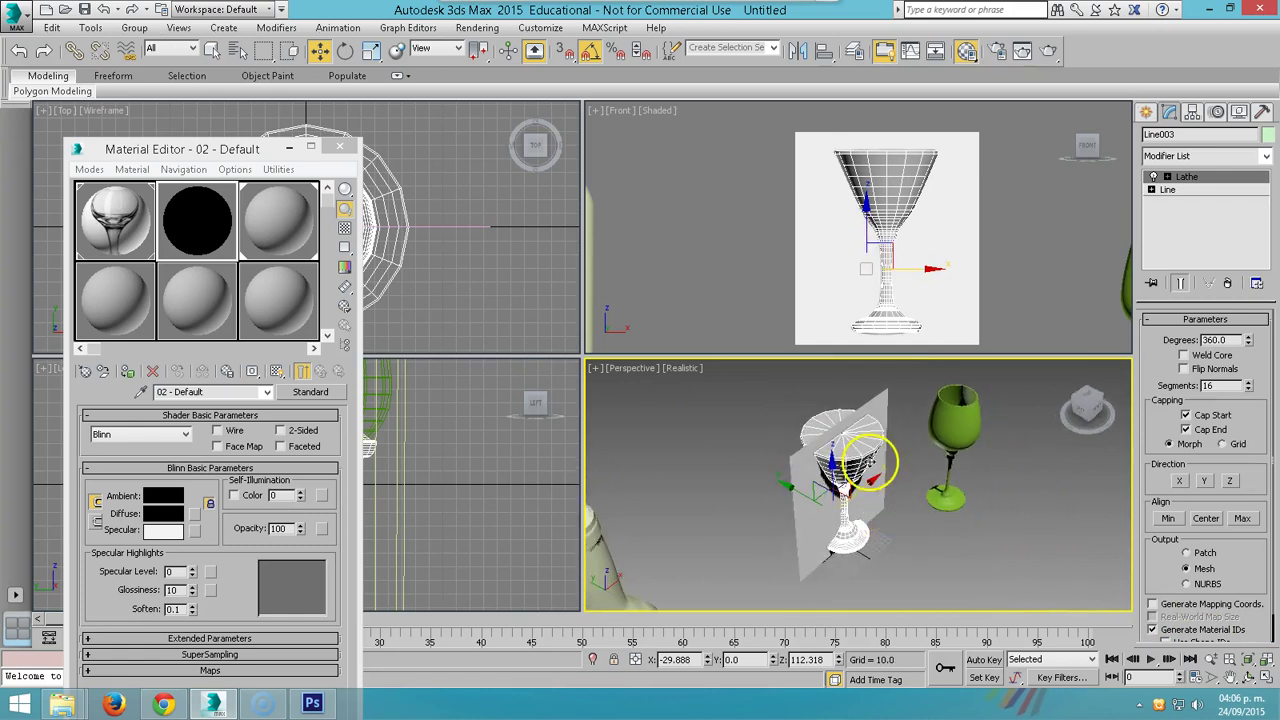
- Check Line003's rim vertex, then frame and orbit the martini glass in Perspective
click(1151, 189)
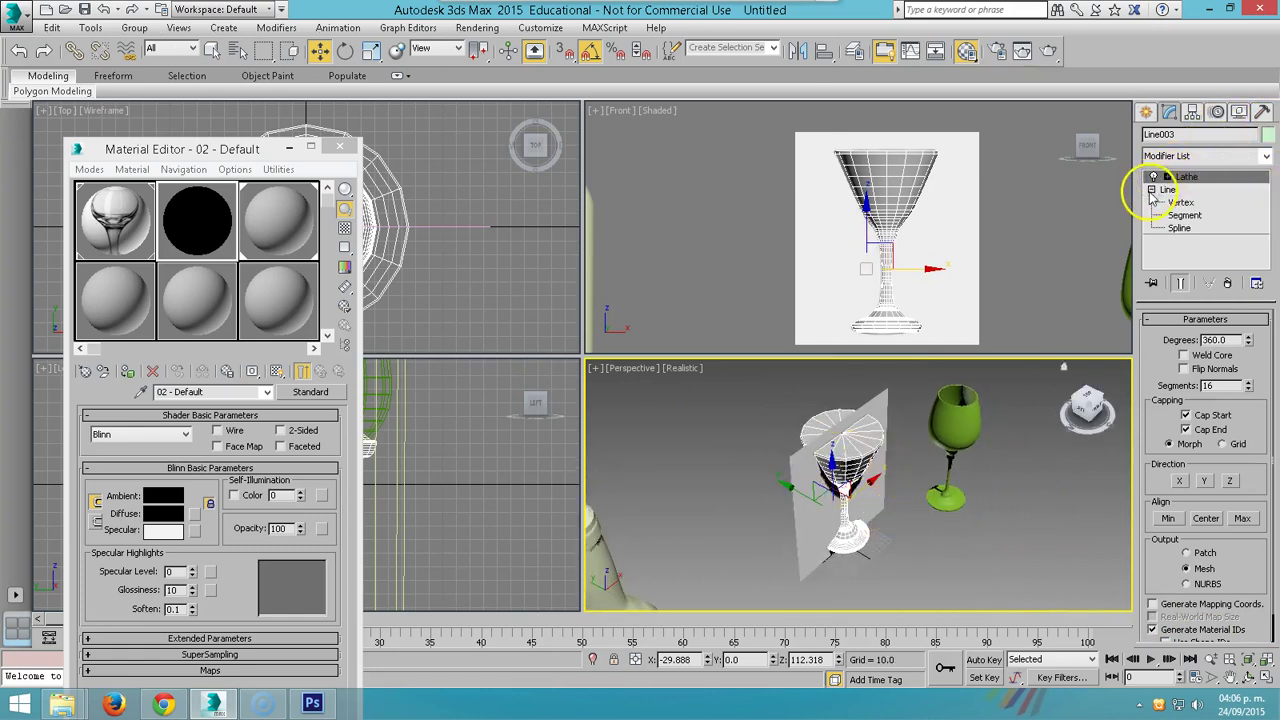
click(1180, 202)
click(885, 149)
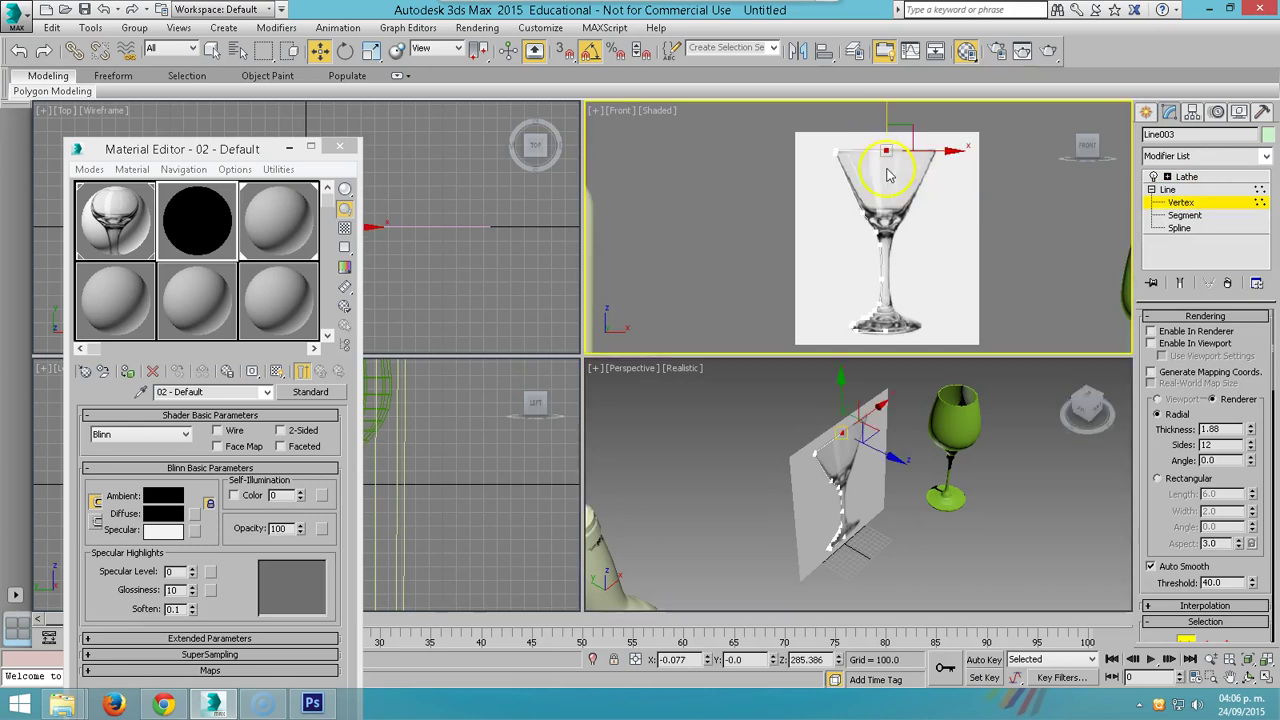
click(882, 185)
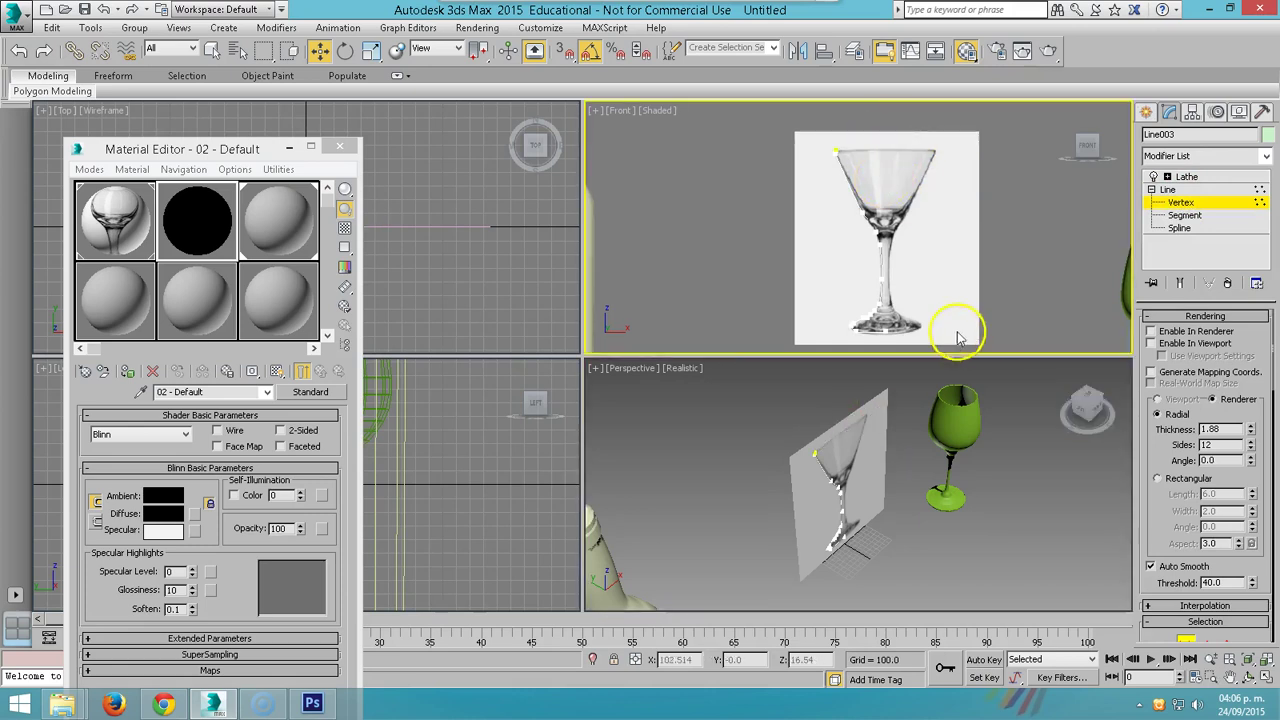
click(1186, 176)
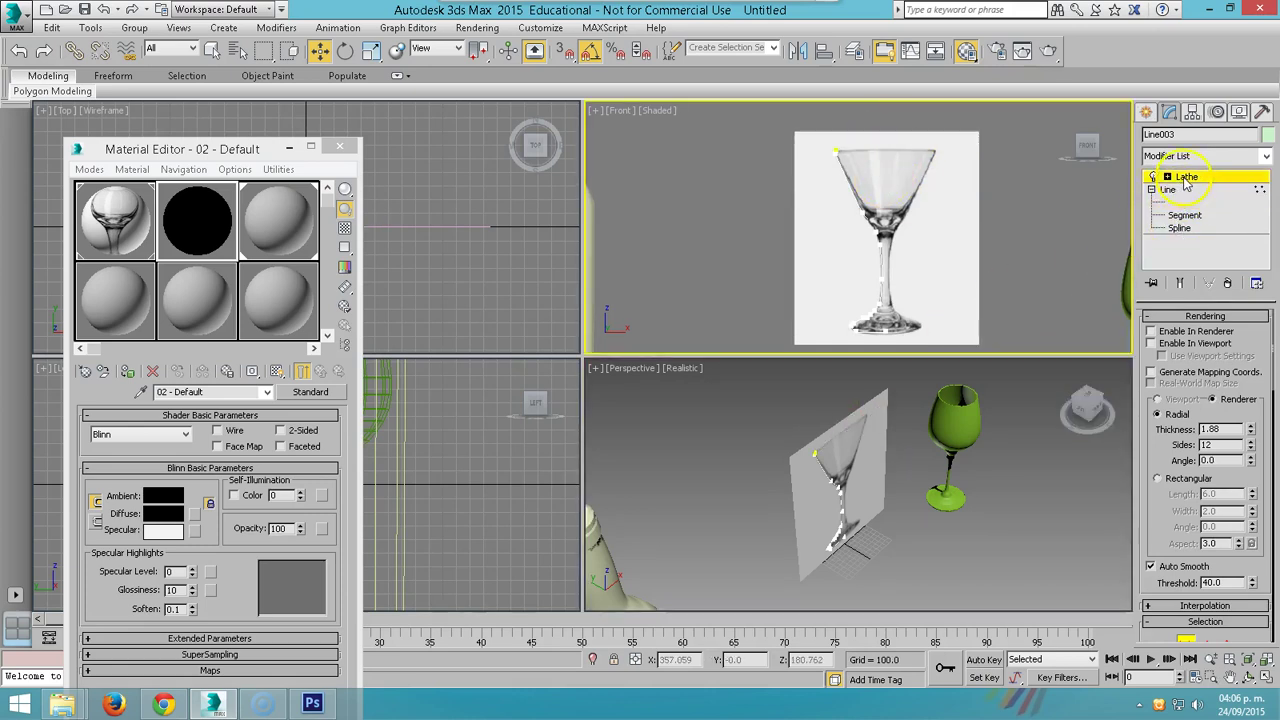
click(840, 410)
key(z)
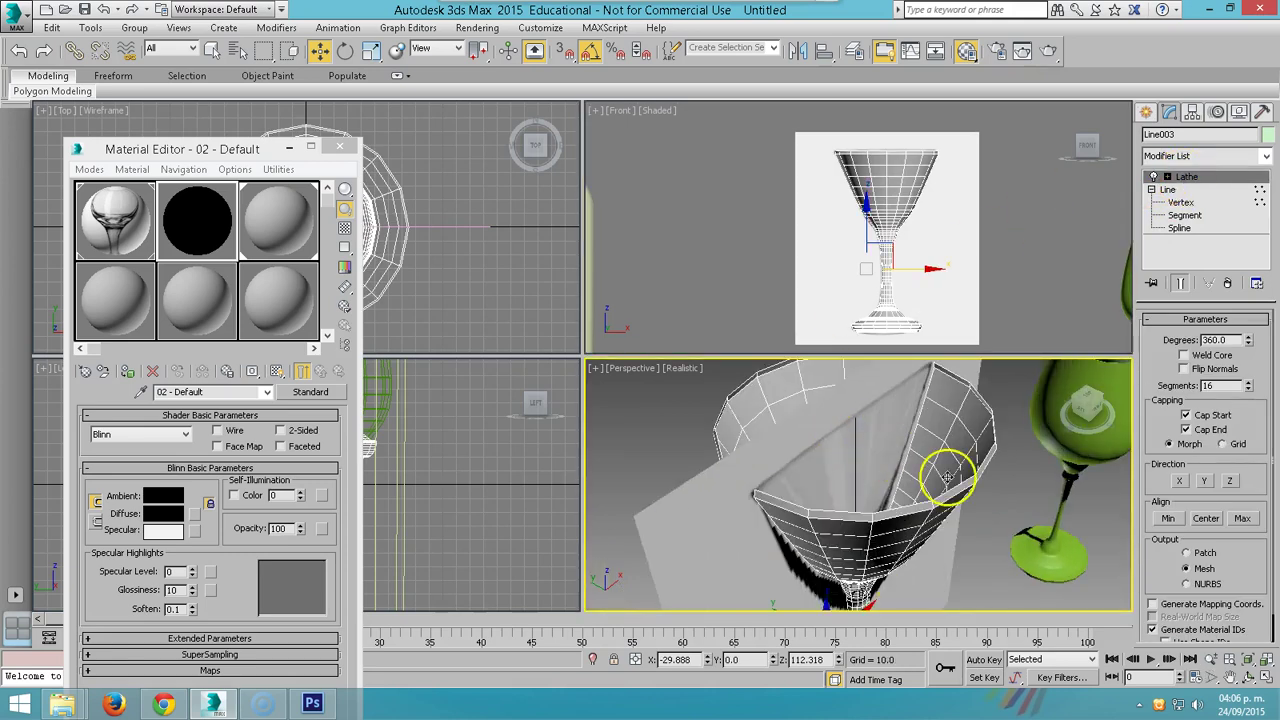
alt+middle_drag(943, 477, 1140, 323)
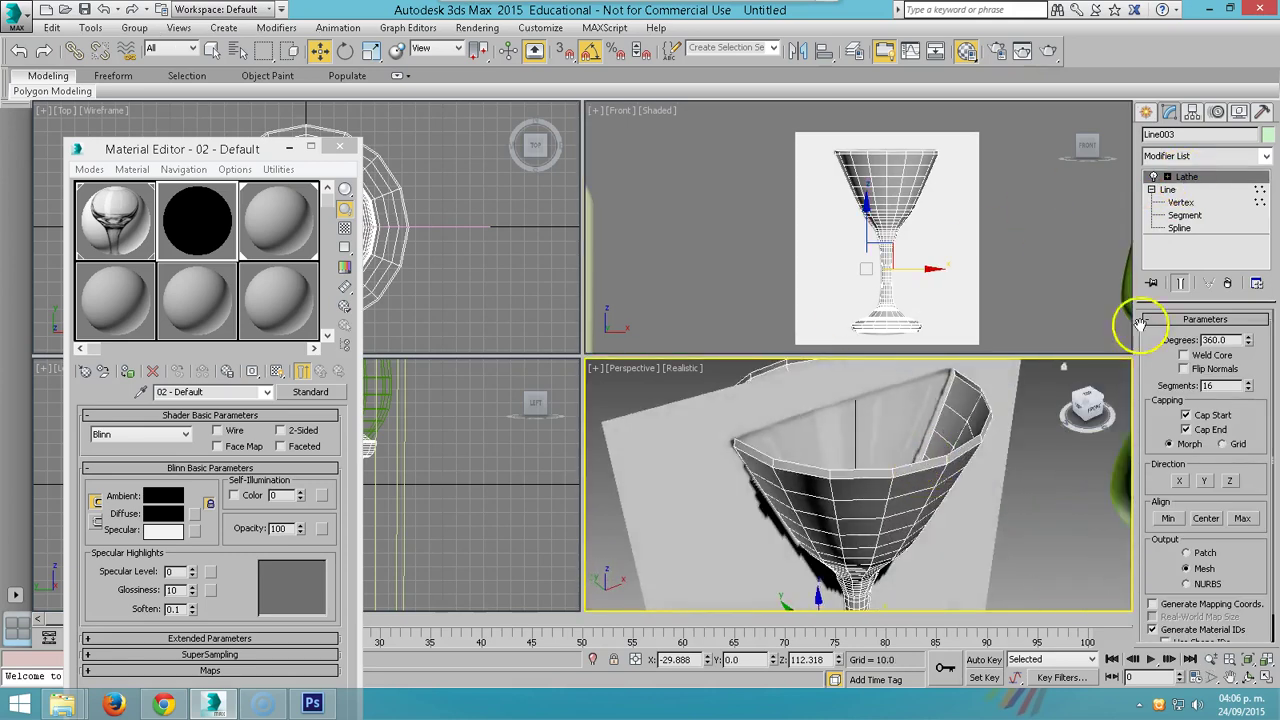
- Outline the martini glass spline by 2 to give it thick walls
click(1179, 228)
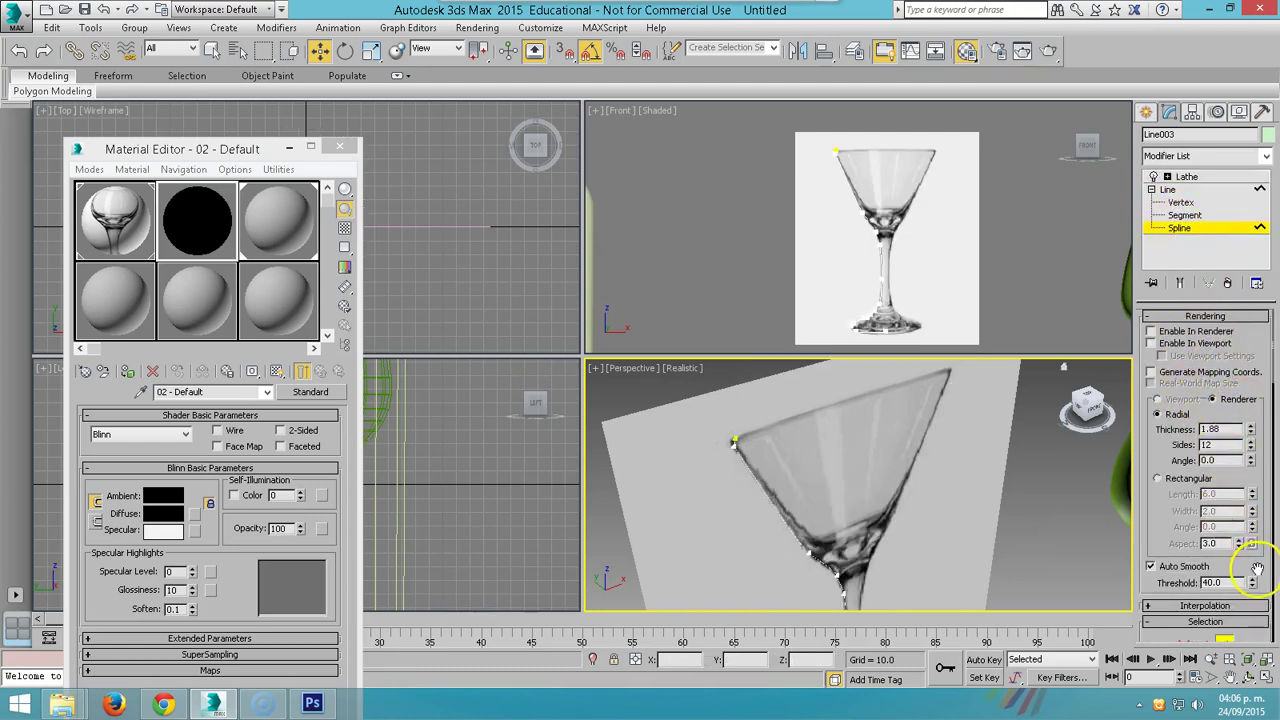
drag(1266, 553, 1249, 271)
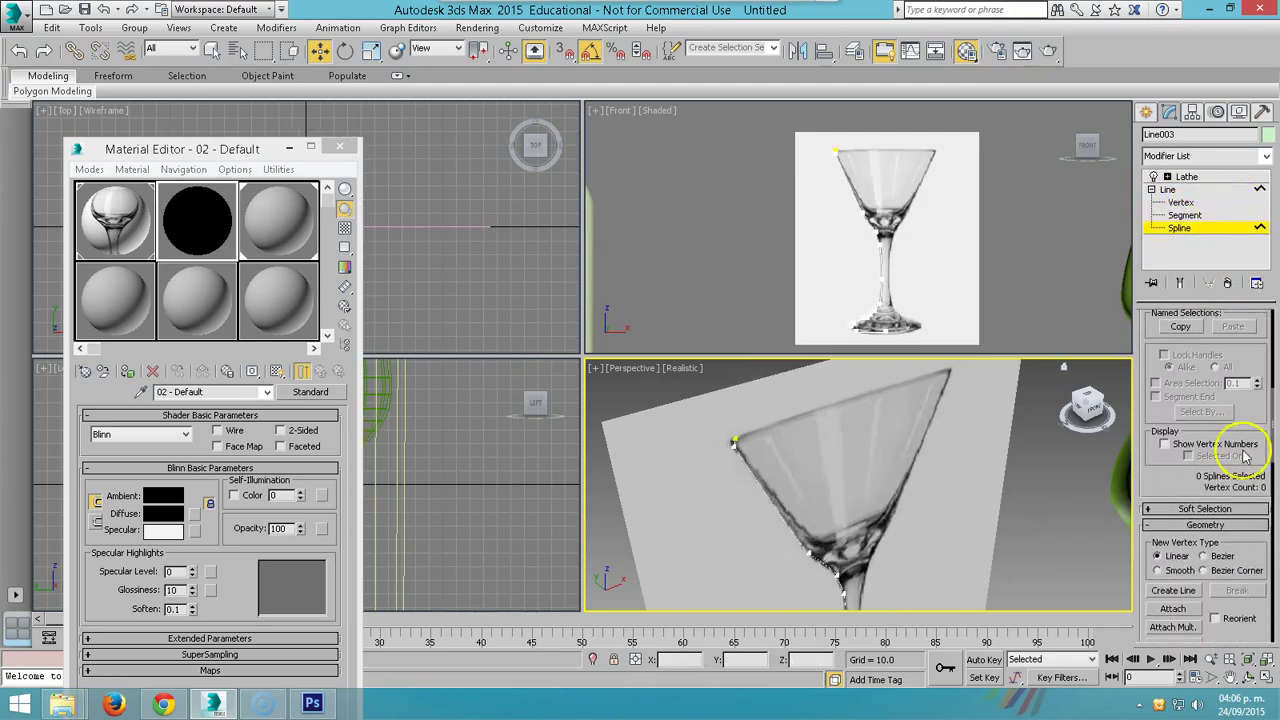
drag(1241, 535, 1229, 300)
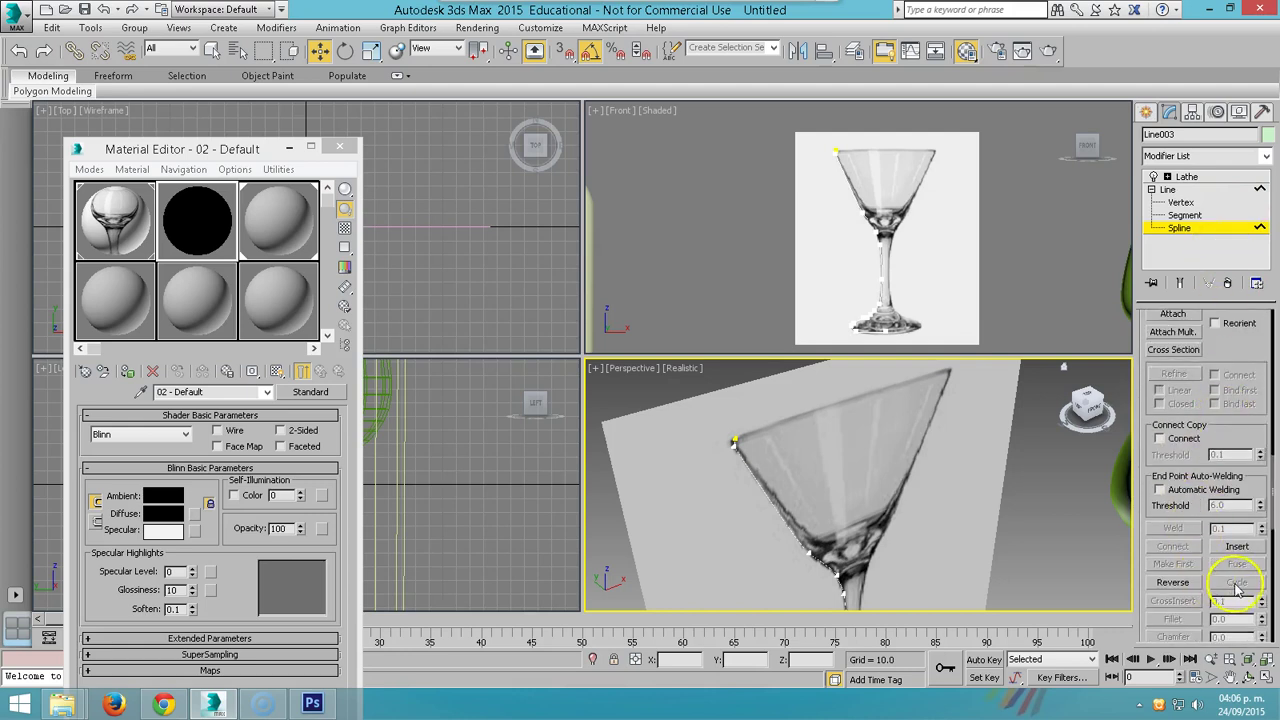
drag(1220, 423, 1219, 270)
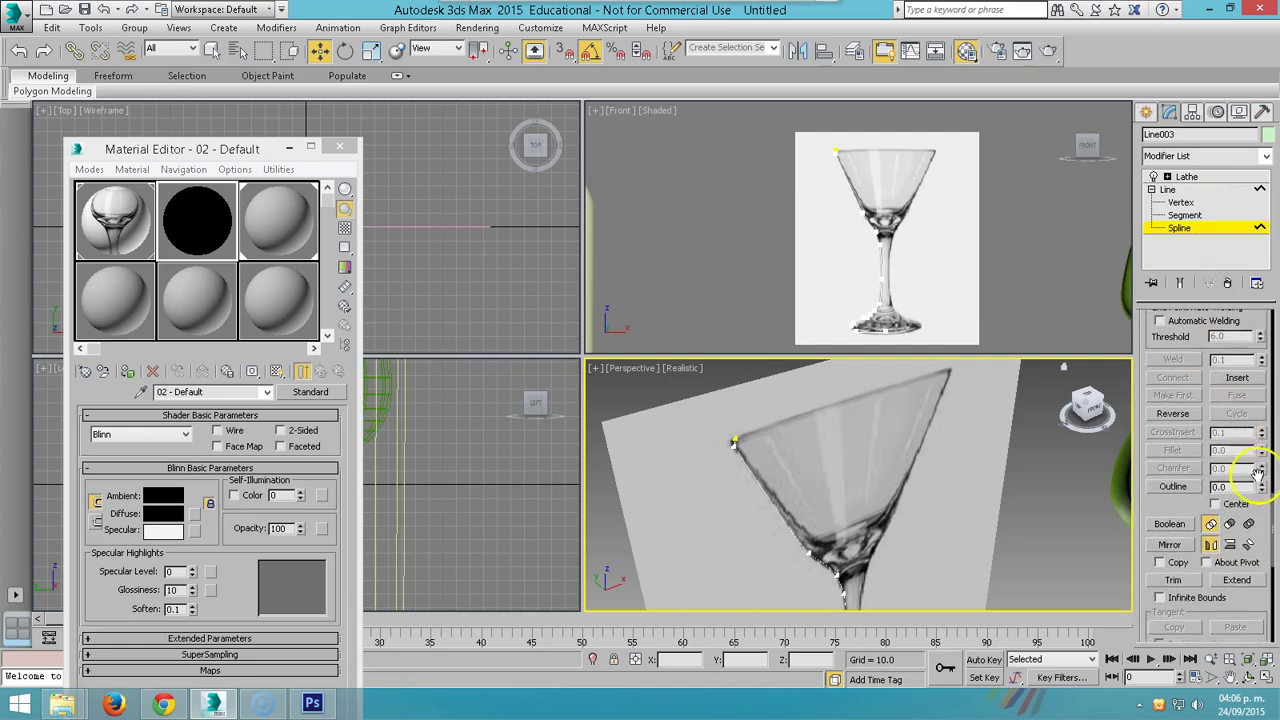
drag(1262, 488, 1258, 482)
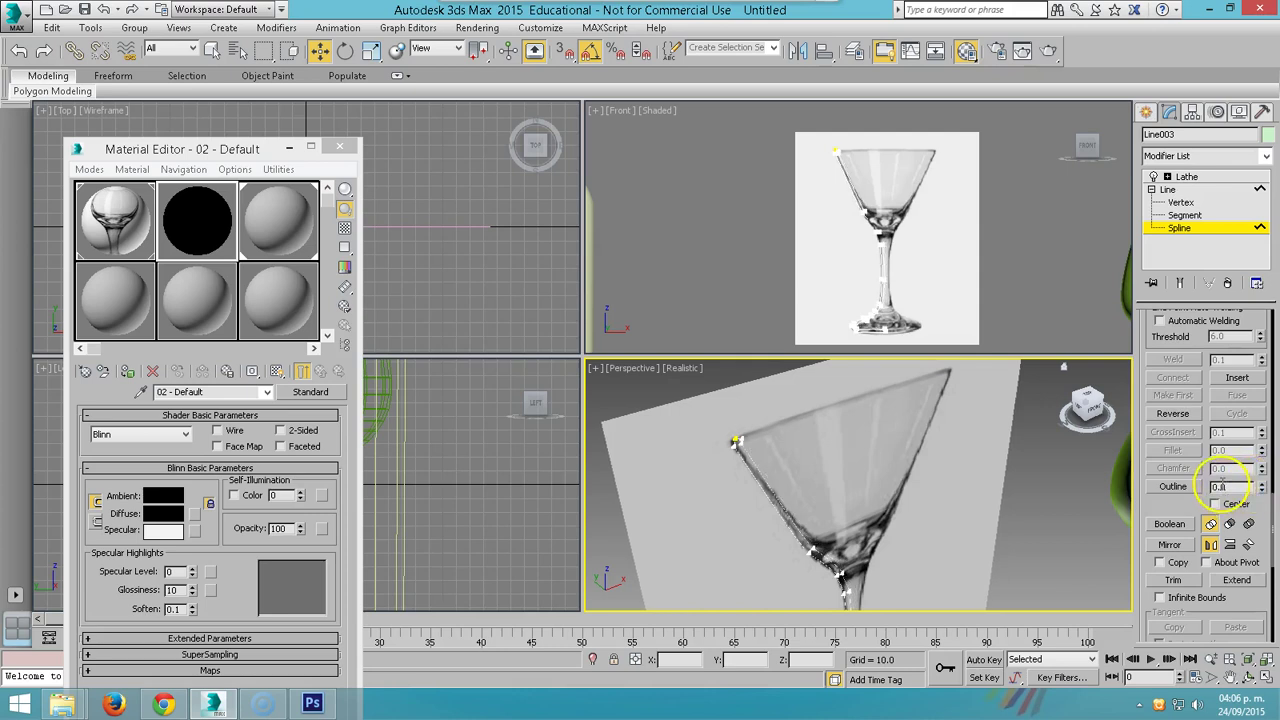
click(1220, 487)
drag(1218, 487, 1140, 480)
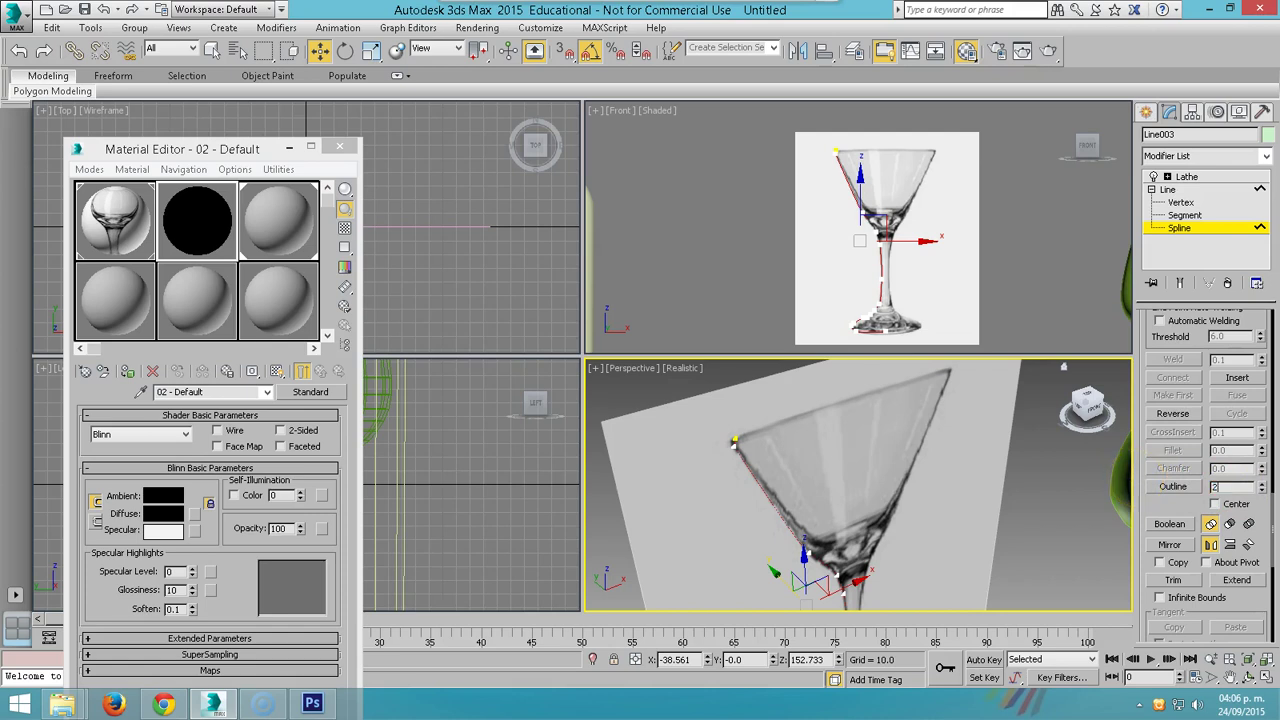
key(Return)
- Orbit and zoom the view, then select the backdrop plane Plane001 in the front view
click(1186, 177)
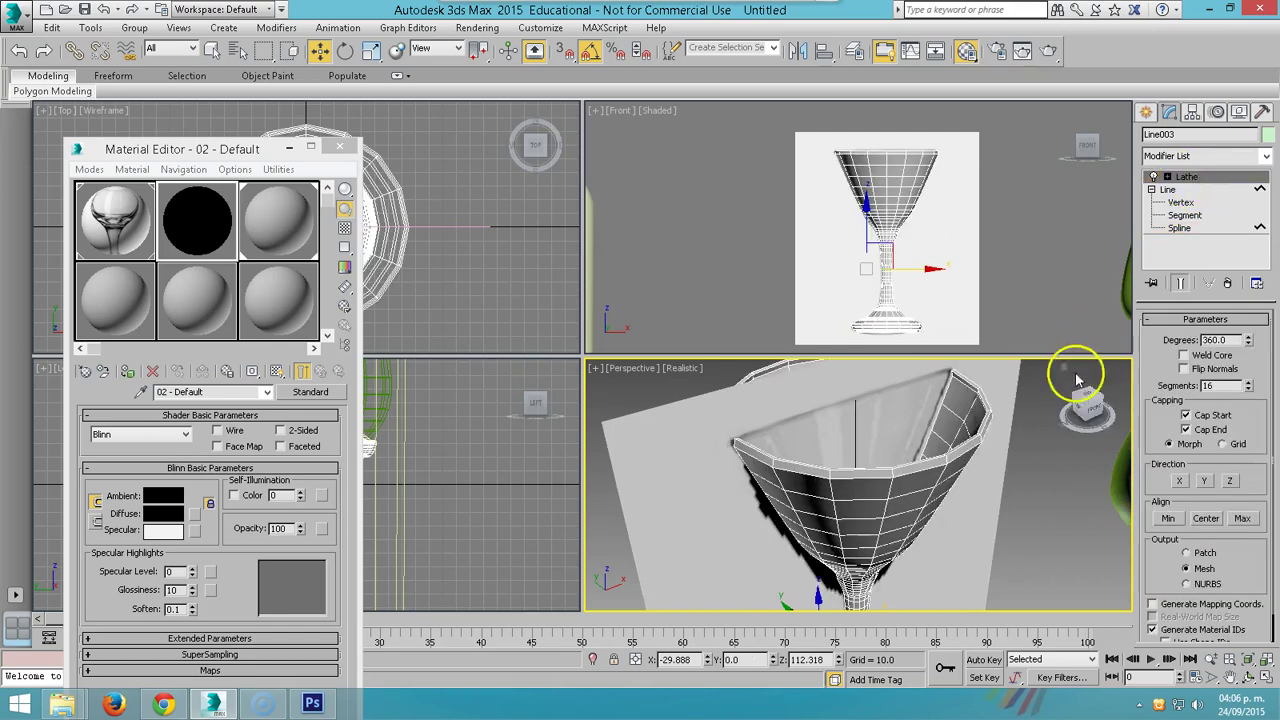
alt+middle_drag(1071, 377, 952, 455)
scroll(952, 455, down, 3)
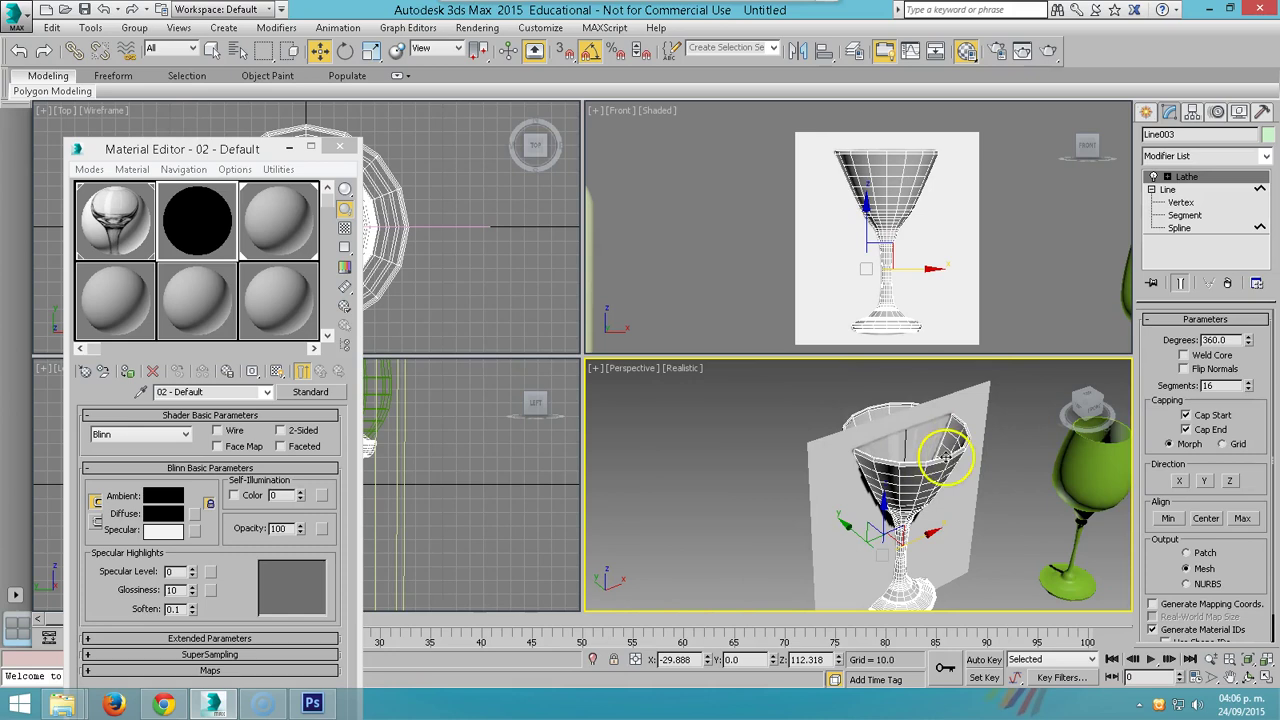
scroll(777, 277, down, 3)
scroll(766, 251, down, 2)
click(751, 257)
click(708, 238)
click(829, 250)
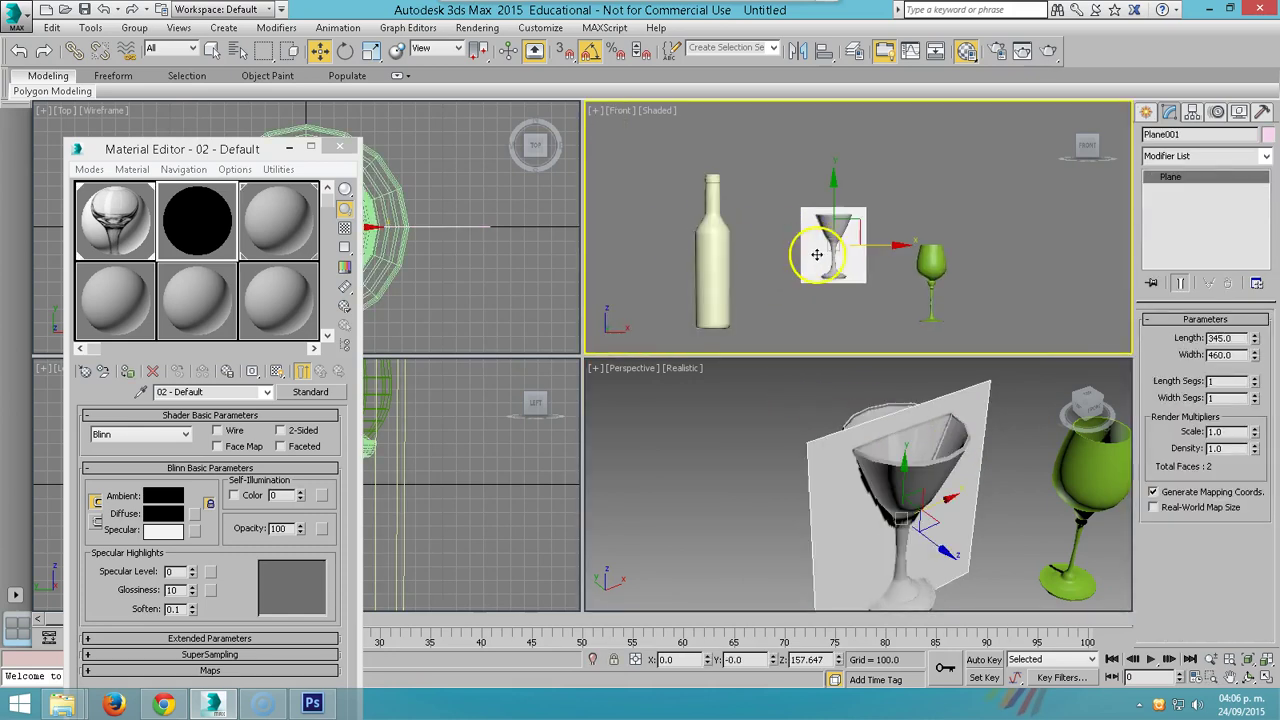
- Load botella-de-vino-rosado-31527785.jpg as the bitmap for 01-Default's Map #1, then minimise the editor
click(122, 228)
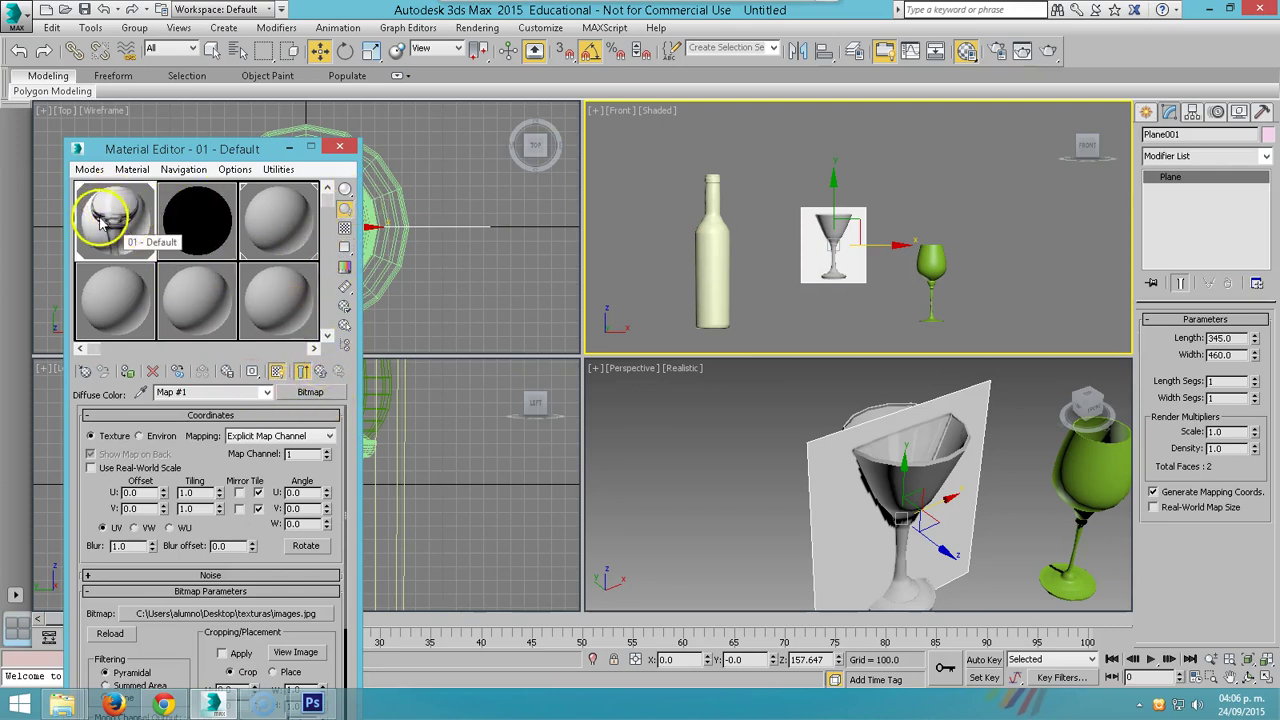
drag(344, 189, 378, 195)
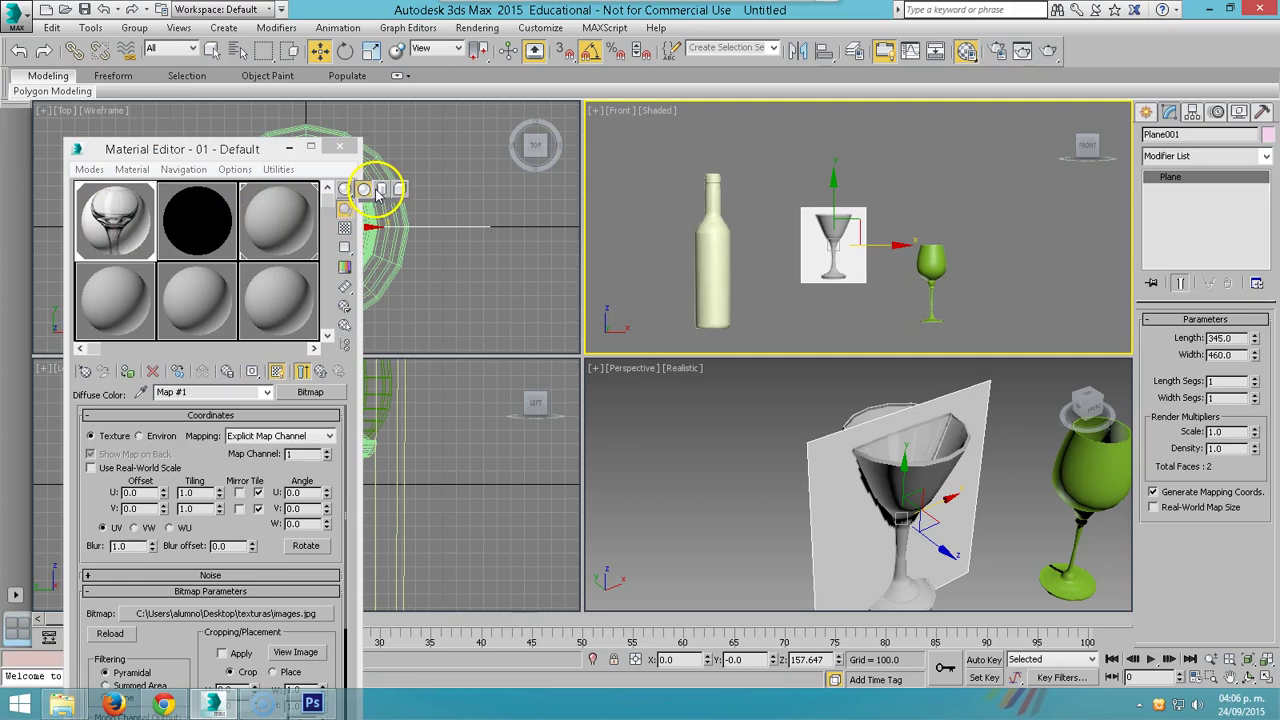
double_click(115, 218)
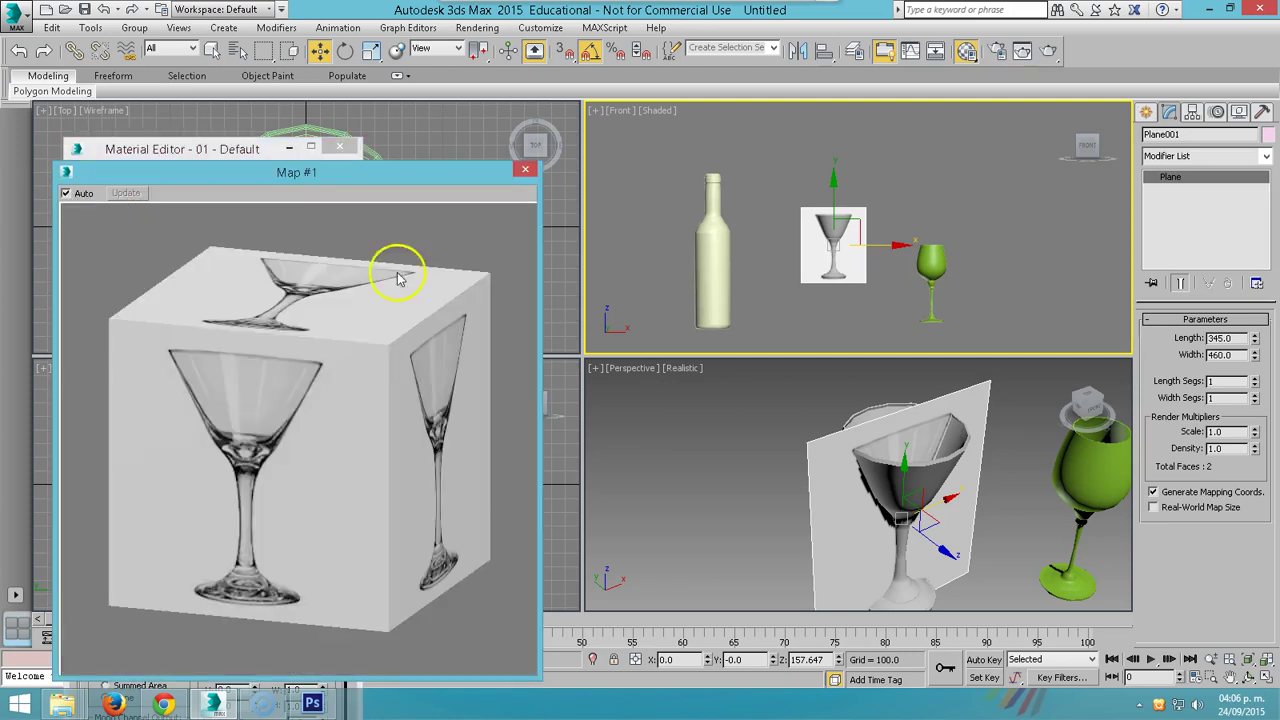
drag(400, 170, 852, 369)
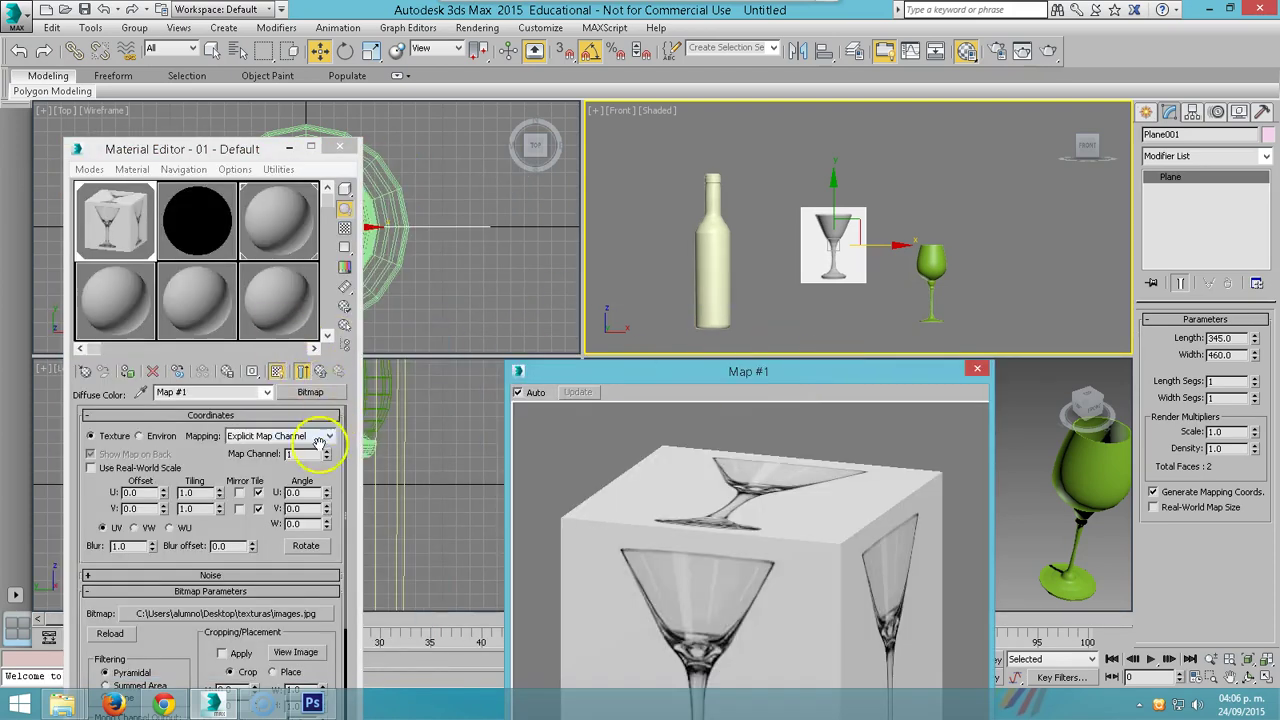
click(328, 393)
double_click(505, 168)
click(228, 148)
click(516, 321)
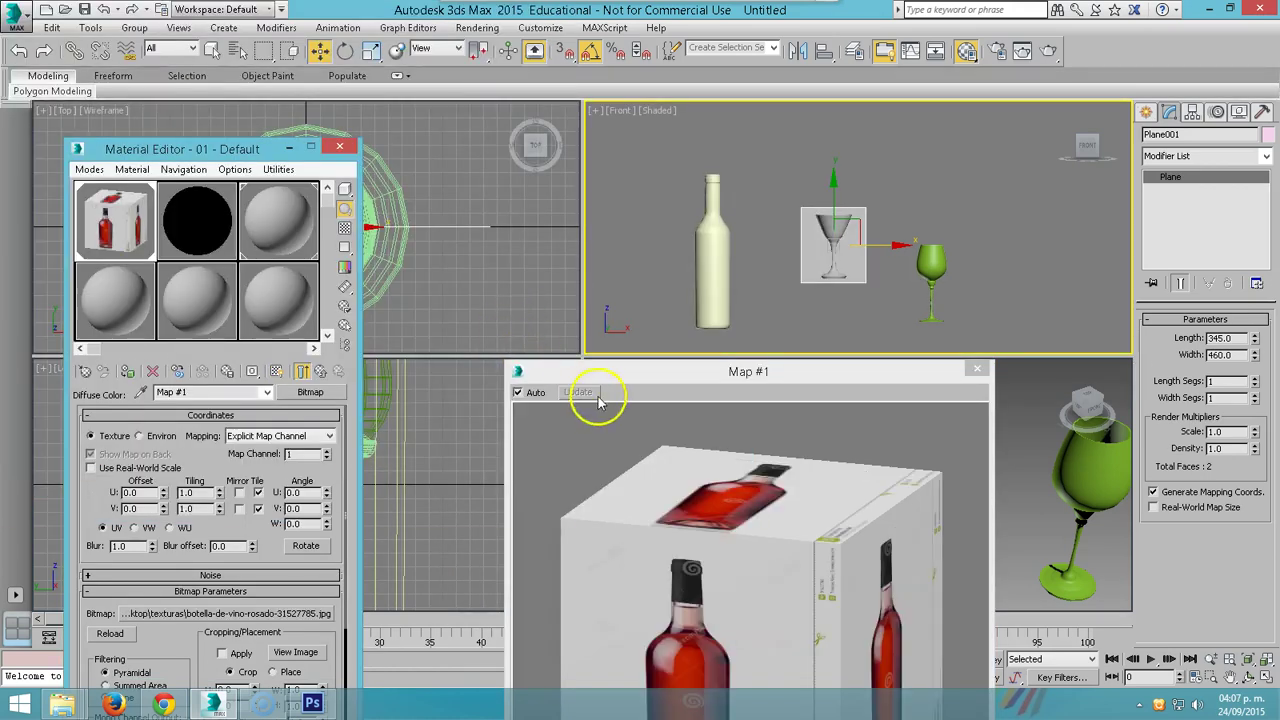
drag(668, 373, 337, 208)
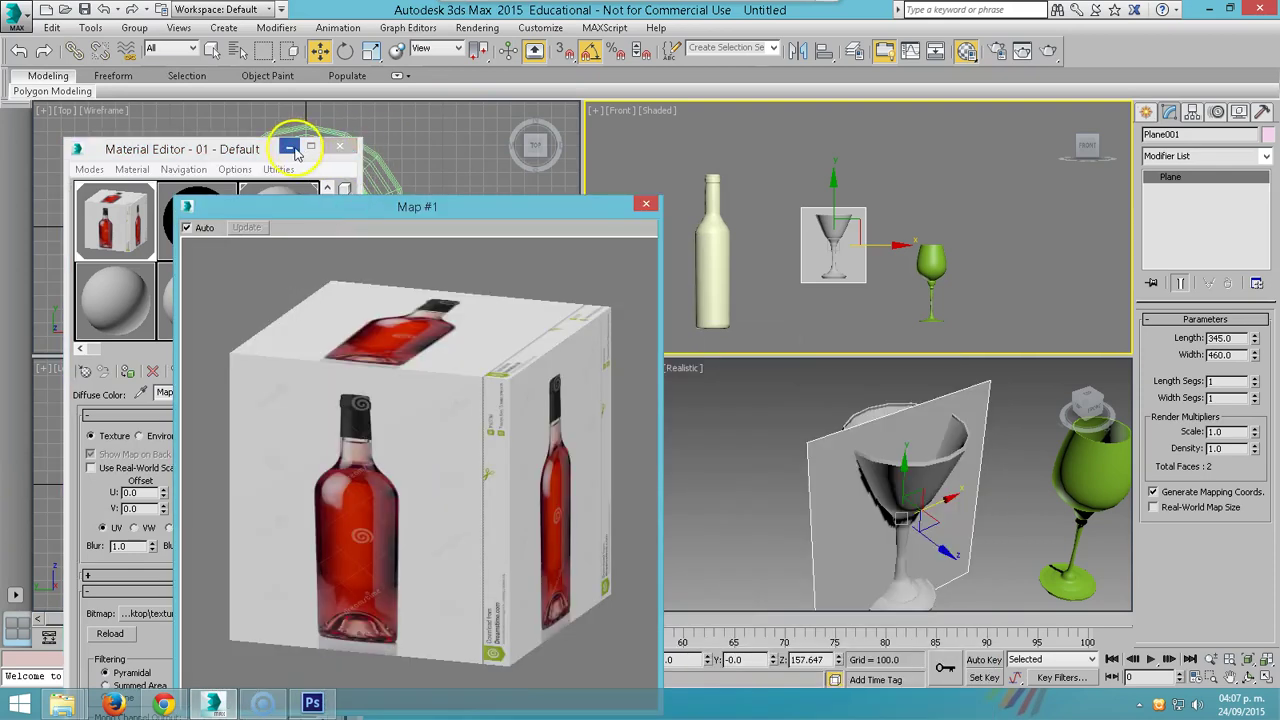
click(337, 147)
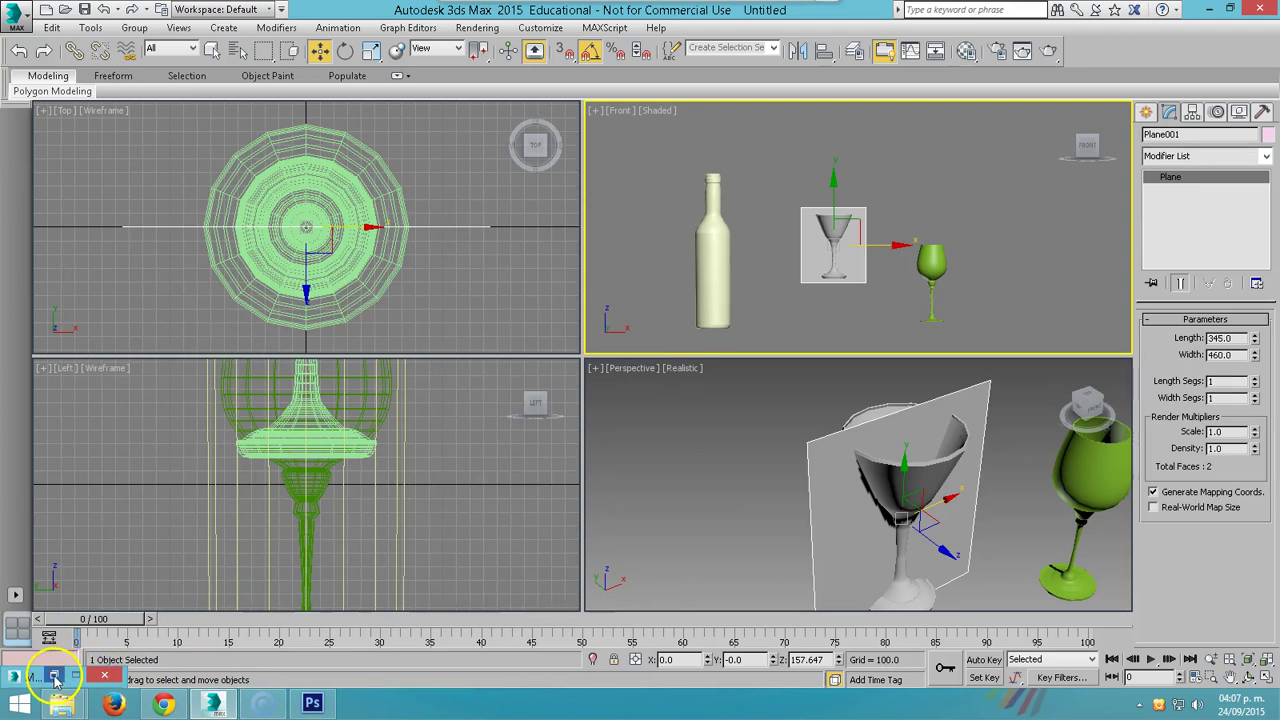
- Restore the Material Editor, select the bottle and convert it to Editable Poly
key(m)
drag(412, 207, 265, 88)
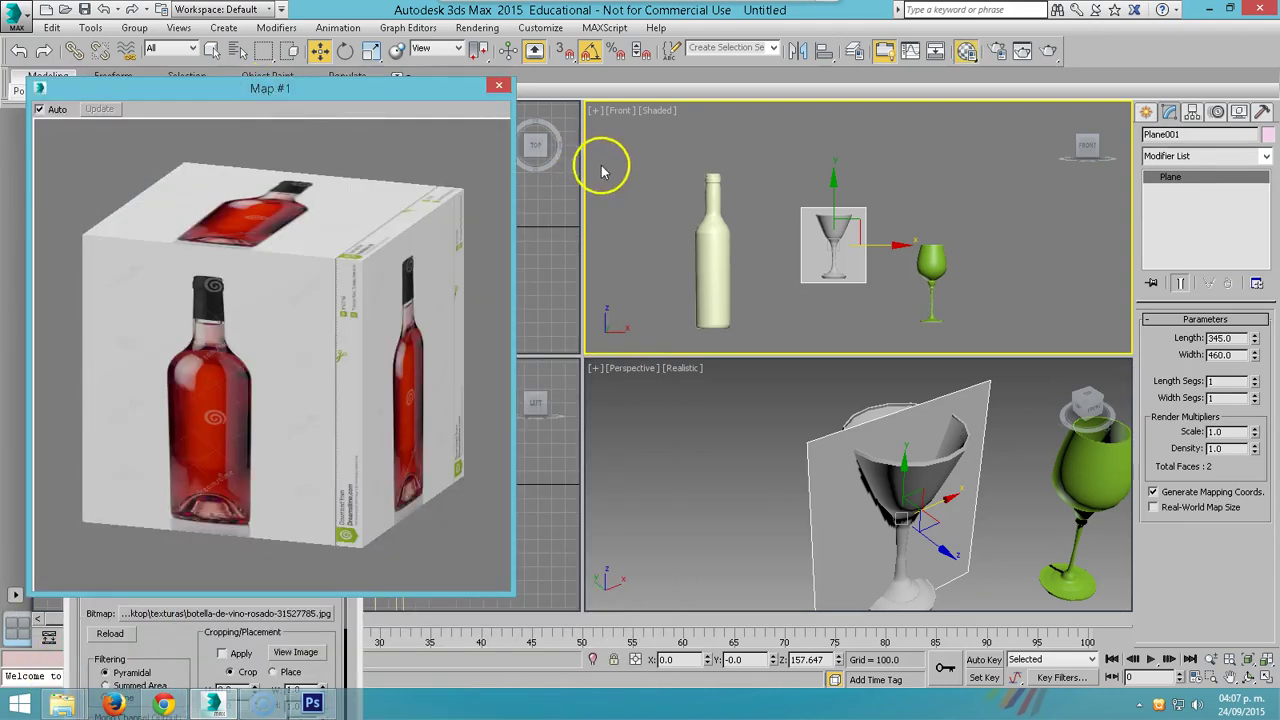
scroll(723, 234, up, 2)
middle_drag(723, 234, 812, 195)
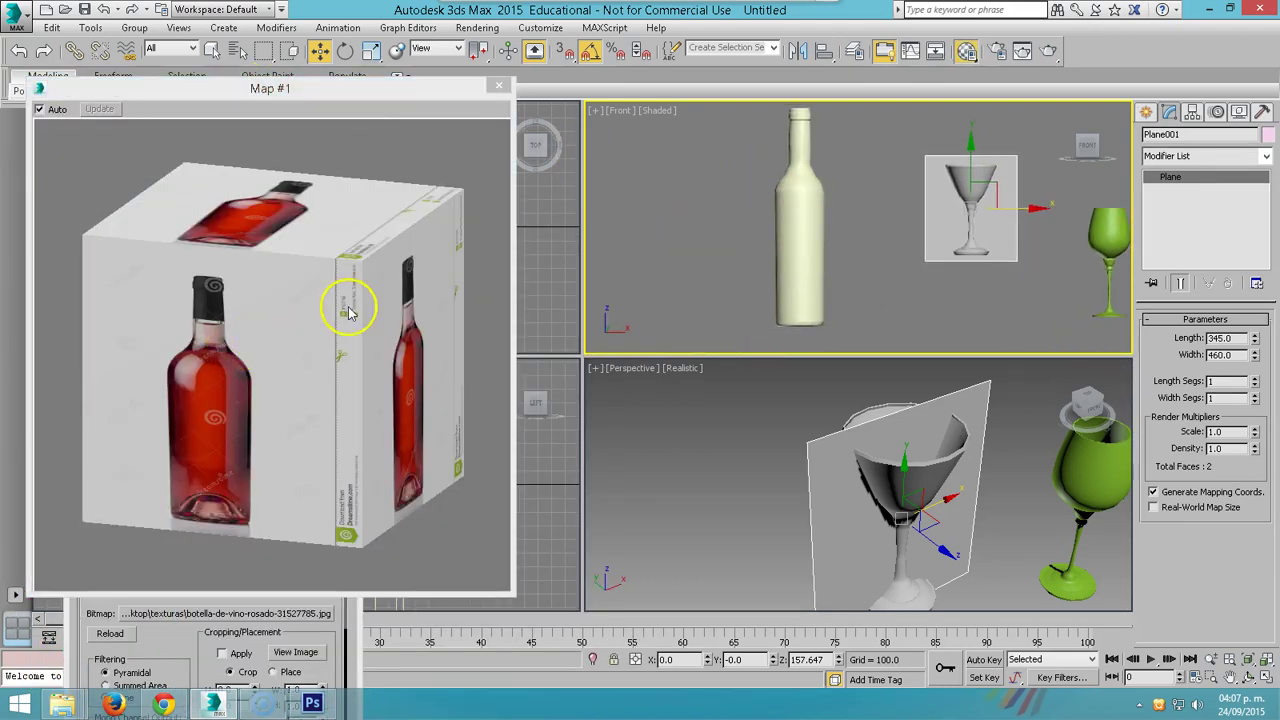
click(803, 190)
middle_drag(823, 238, 785, 256)
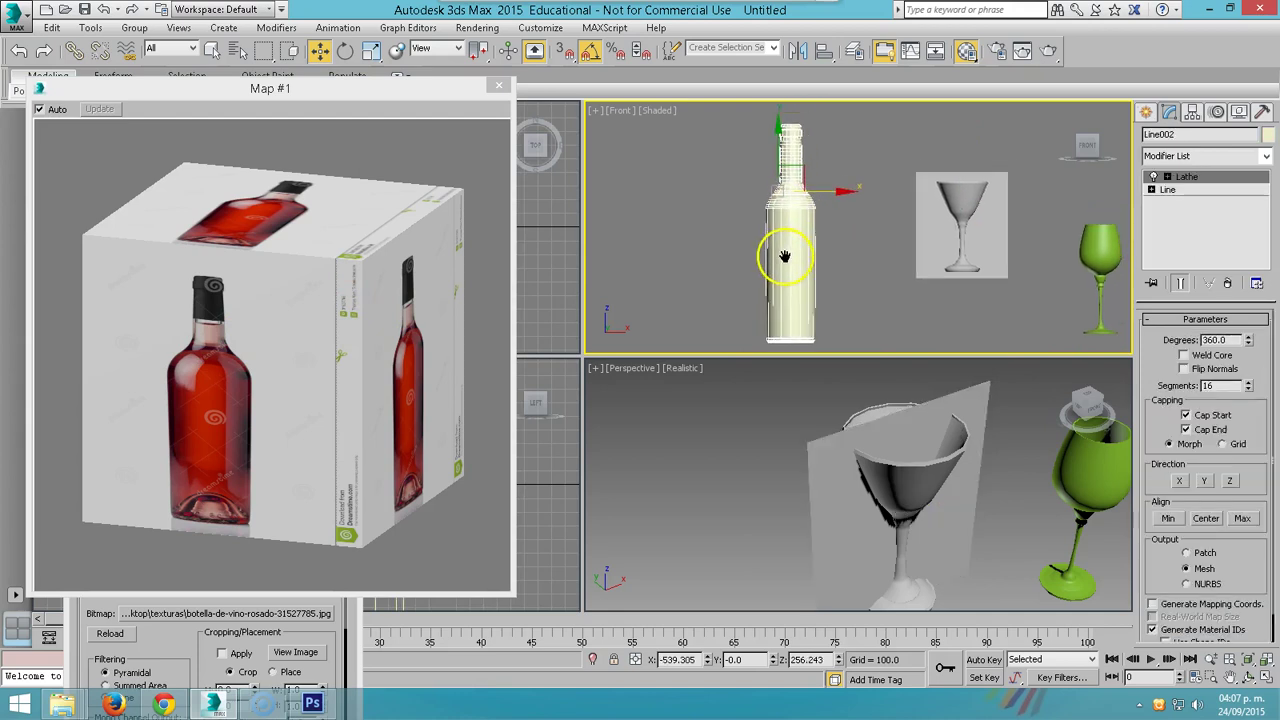
right_click(785, 245)
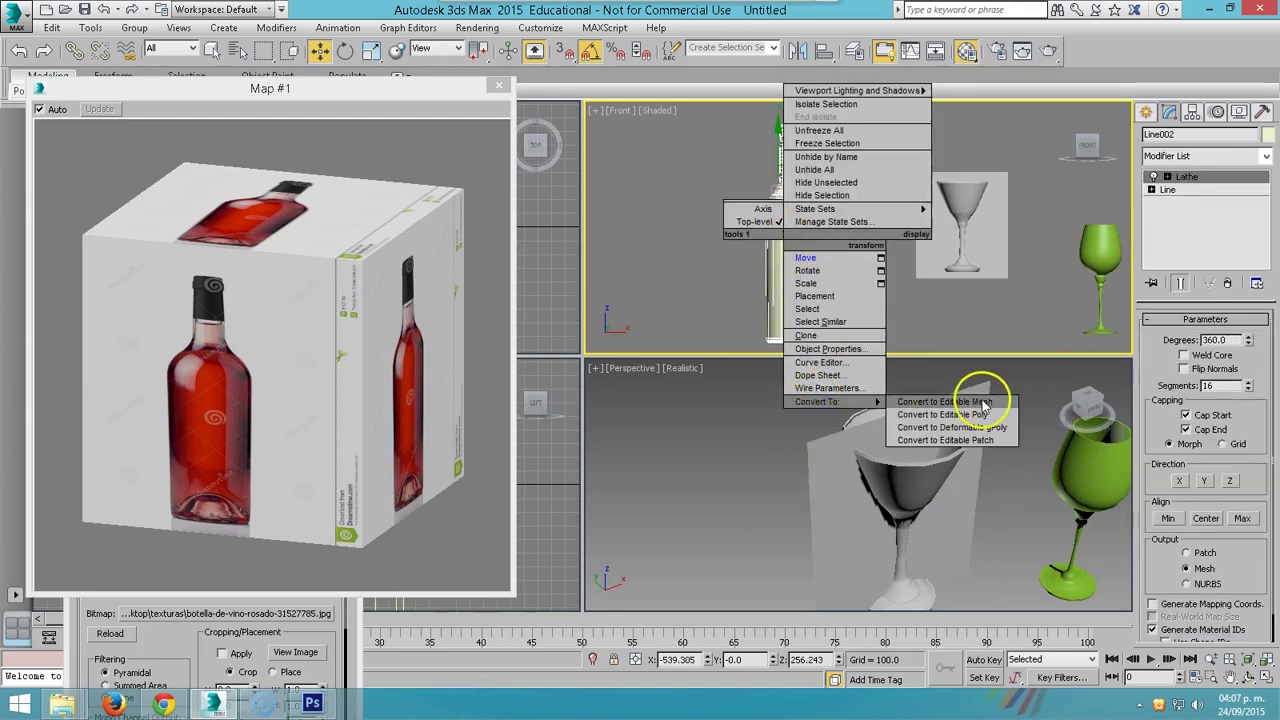
click(978, 414)
- In Vertex mode, raise the bottle's bottom vertex rows slightly
click(1164, 337)
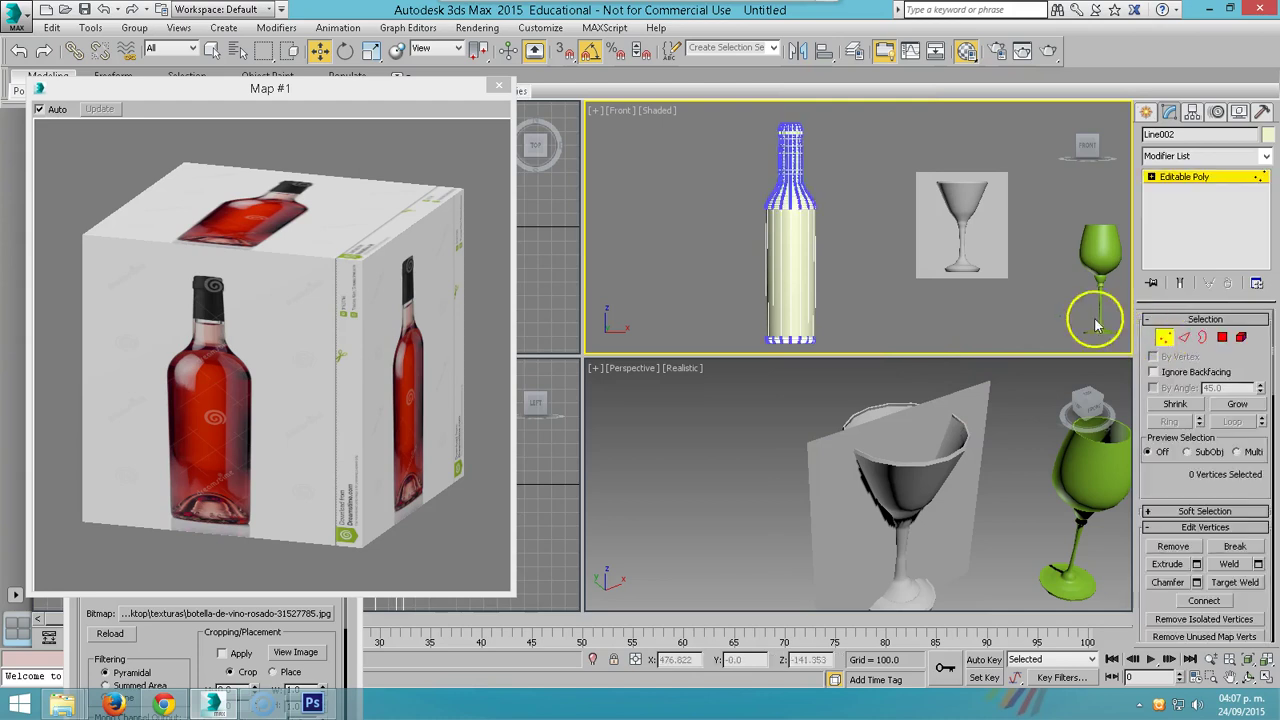
scroll(829, 251, up, 2)
scroll(829, 243, down, 2)
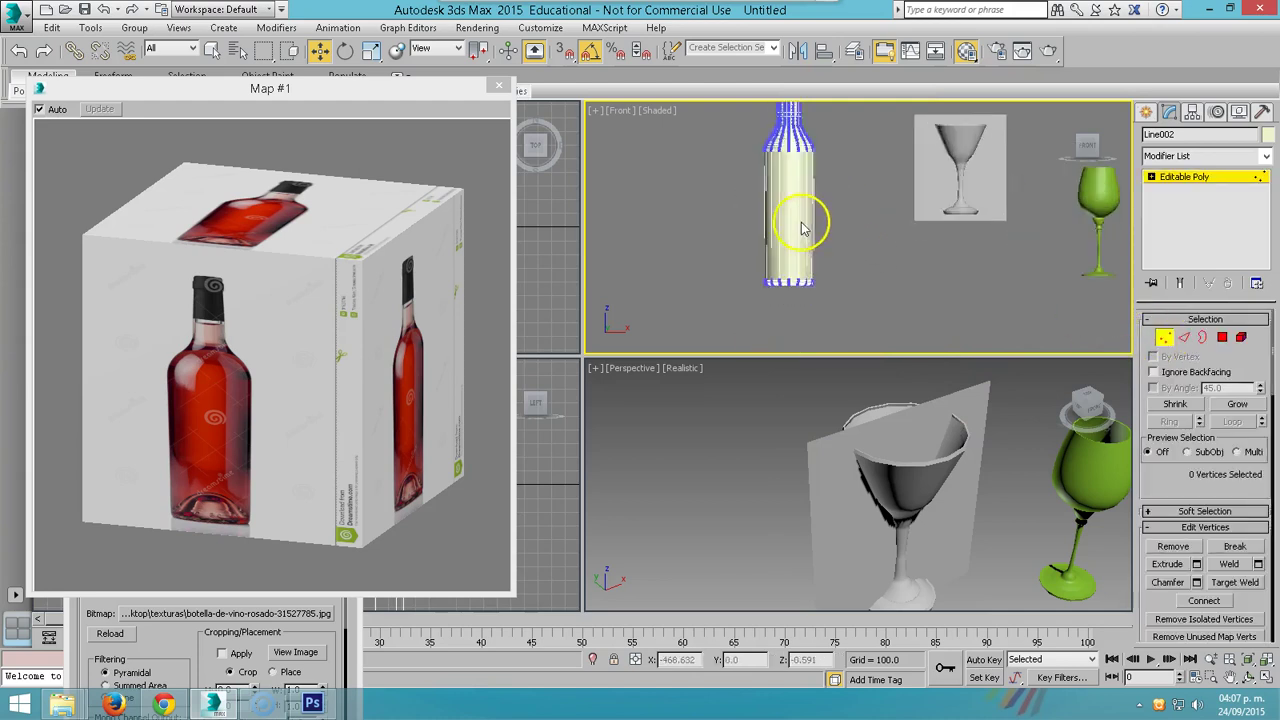
scroll(809, 214, up, 4)
middle_drag(809, 214, 806, 169)
scroll(806, 169, up, 3)
drag(630, 294, 943, 316)
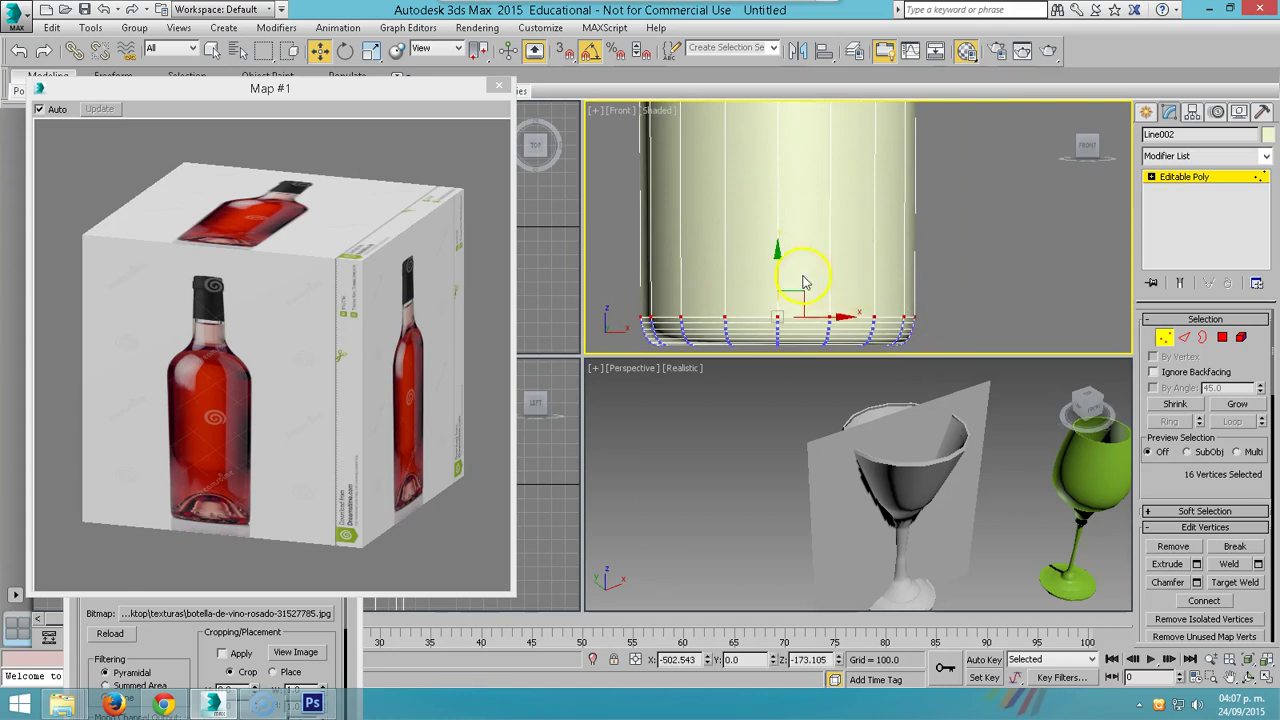
drag(780, 268, 769, 262)
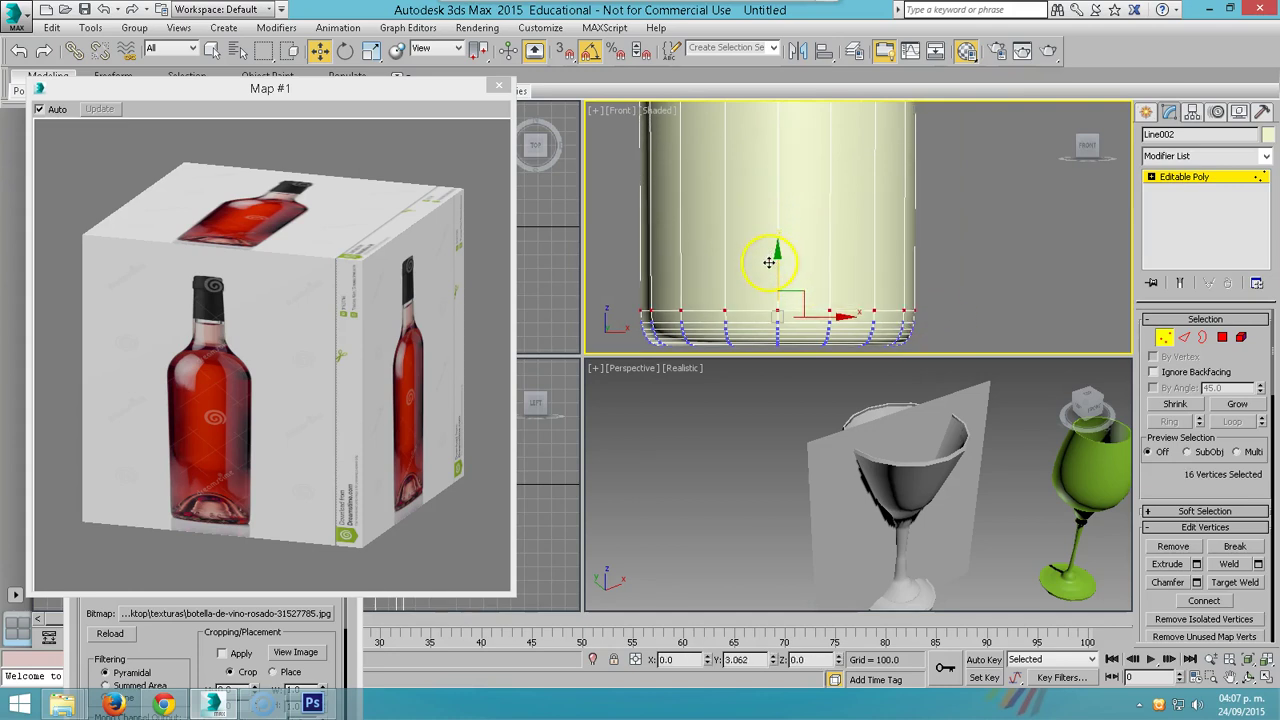
click(900, 206)
- Maximise the Front view and select the bottle's top cap polygons in Polygon mode
scroll(943, 214, down, 2)
scroll(930, 200, down, 3)
scroll(880, 200, up, 4)
mouse_move(880, 200)
middle_down()
mouse_move(850, 205)
mouse_move(829, 265)
mouse_move(817, 229)
middle_up()
scroll(829, 186, down, 2)
scroll(794, 137, down, 2)
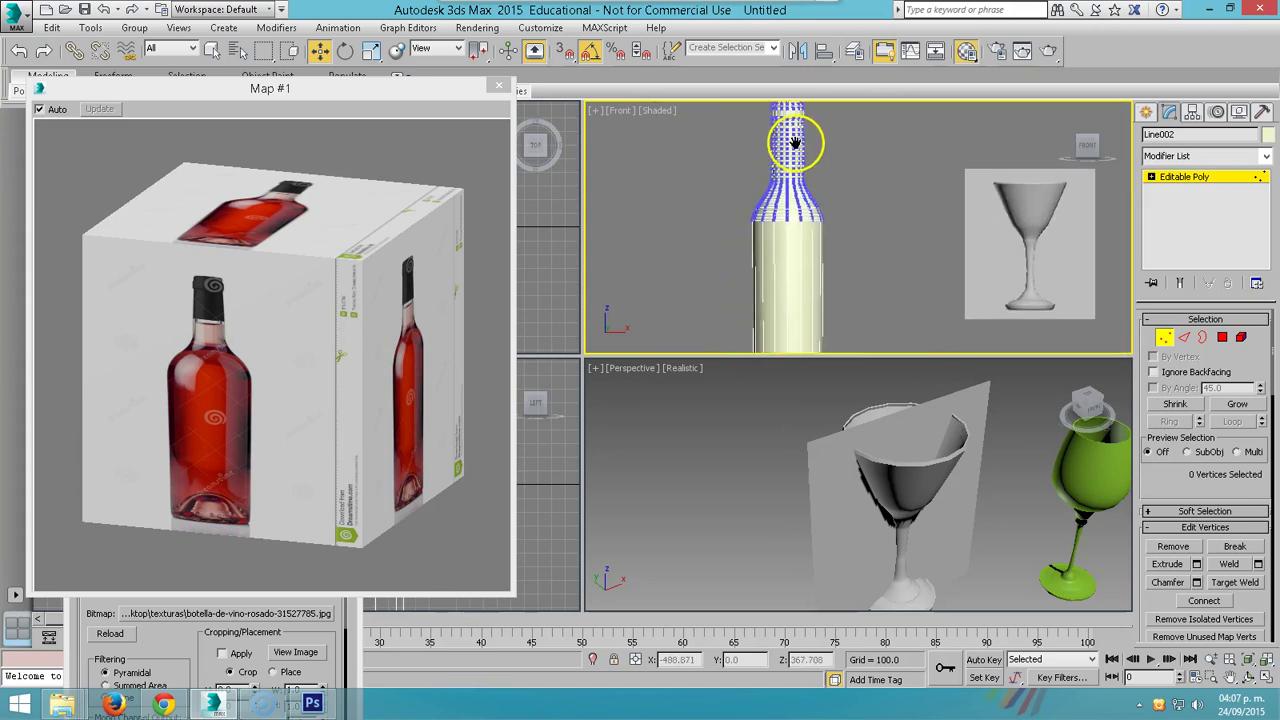
scroll(813, 262, down, 2)
scroll(813, 262, up, 3)
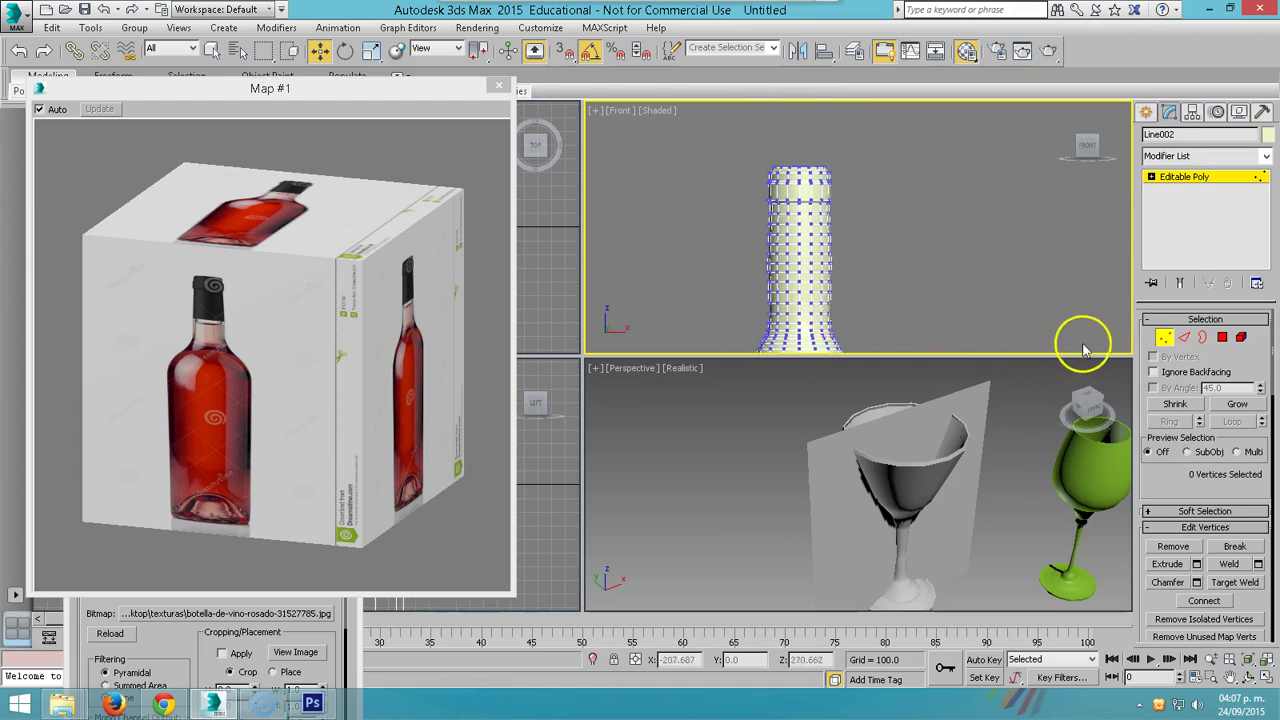
click(1266, 678)
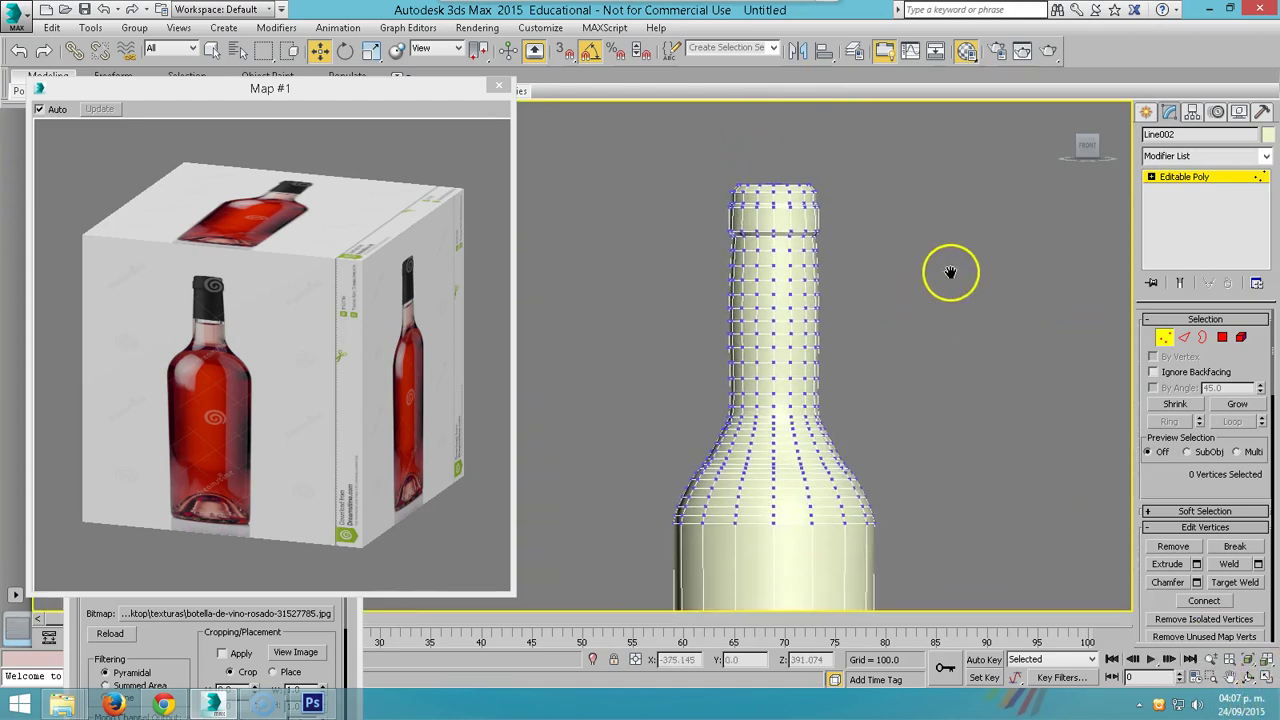
mouse_move(668, 140)
mouse_down()
mouse_move(928, 350)
mouse_move(920, 328)
mouse_up()
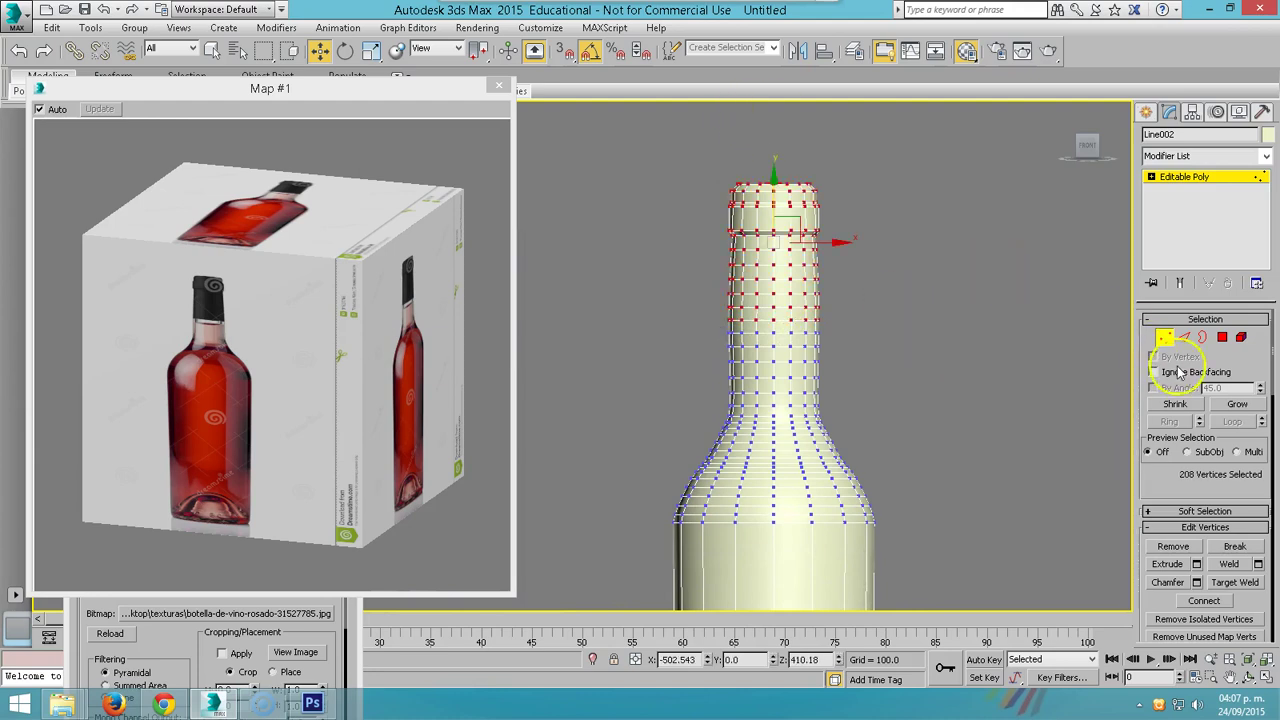
click(1221, 339)
drag(657, 131, 897, 331)
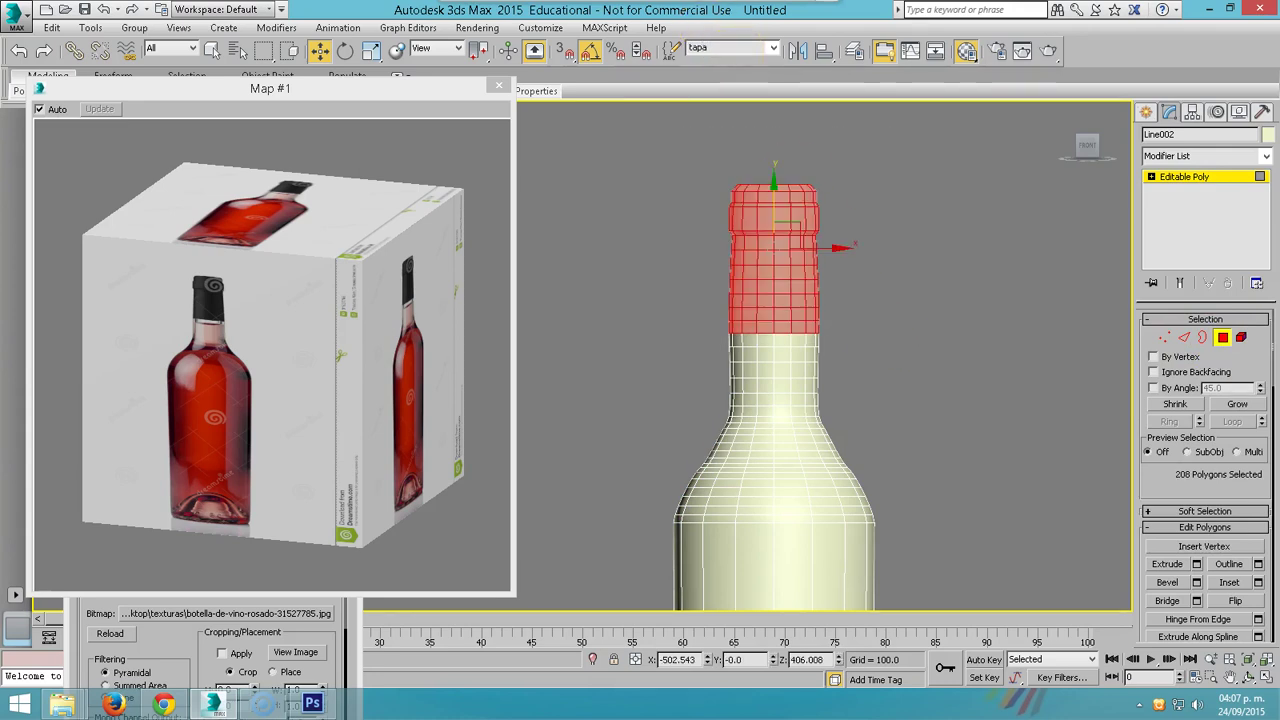
- In wireframe, select the bottle body polygons for the botella selection set
scroll(822, 455, down, 2)
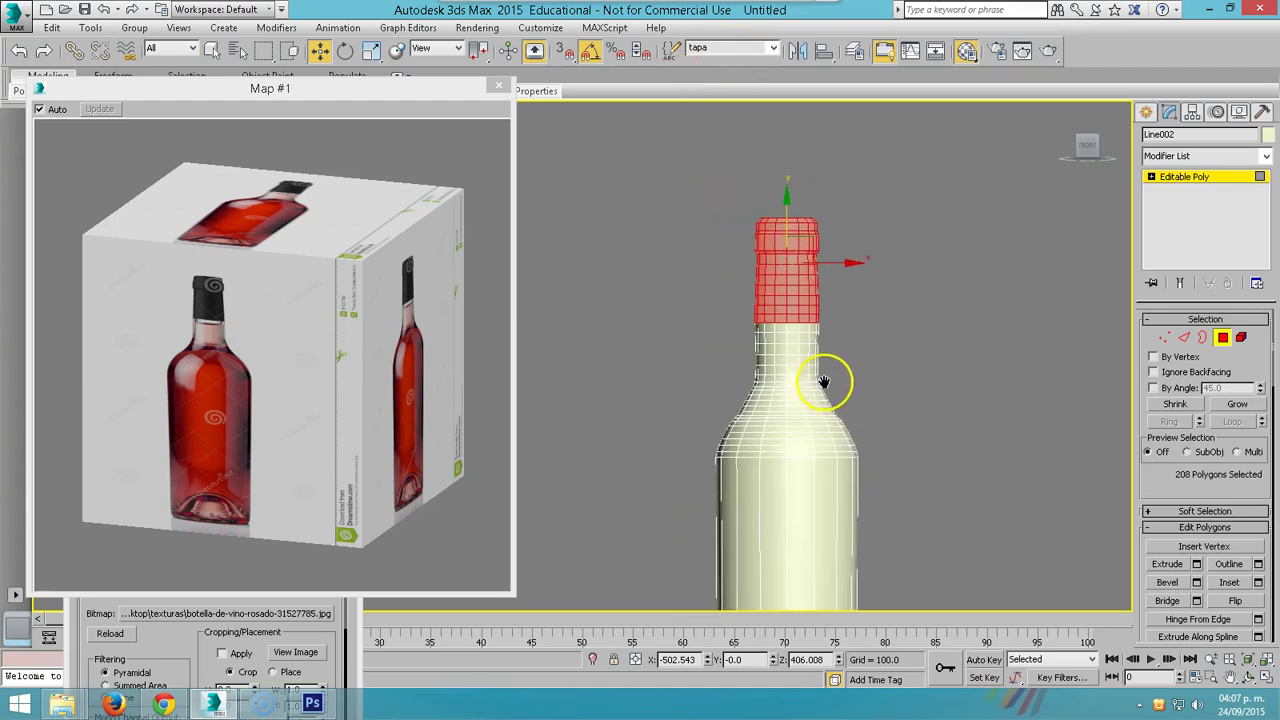
scroll(829, 380, down, 3)
key(F3)
mouse_move(838, 290)
mouse_down()
mouse_move(762, 596)
mouse_move(750, 592)
mouse_up()
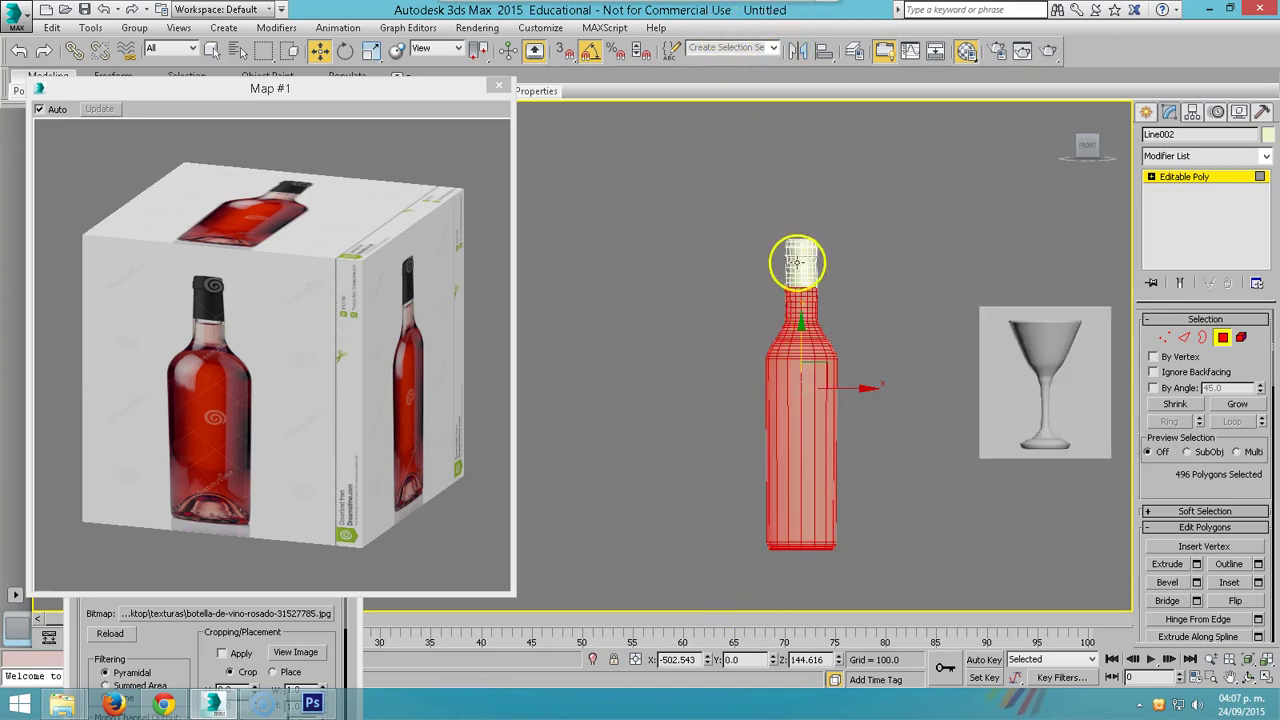
scroll(800, 260, up, 5)
click(773, 48)
click(735, 62)
drag(721, 386, 1012, 700)
scroll(900, 470, down, 3)
scroll(850, 350, down, 3)
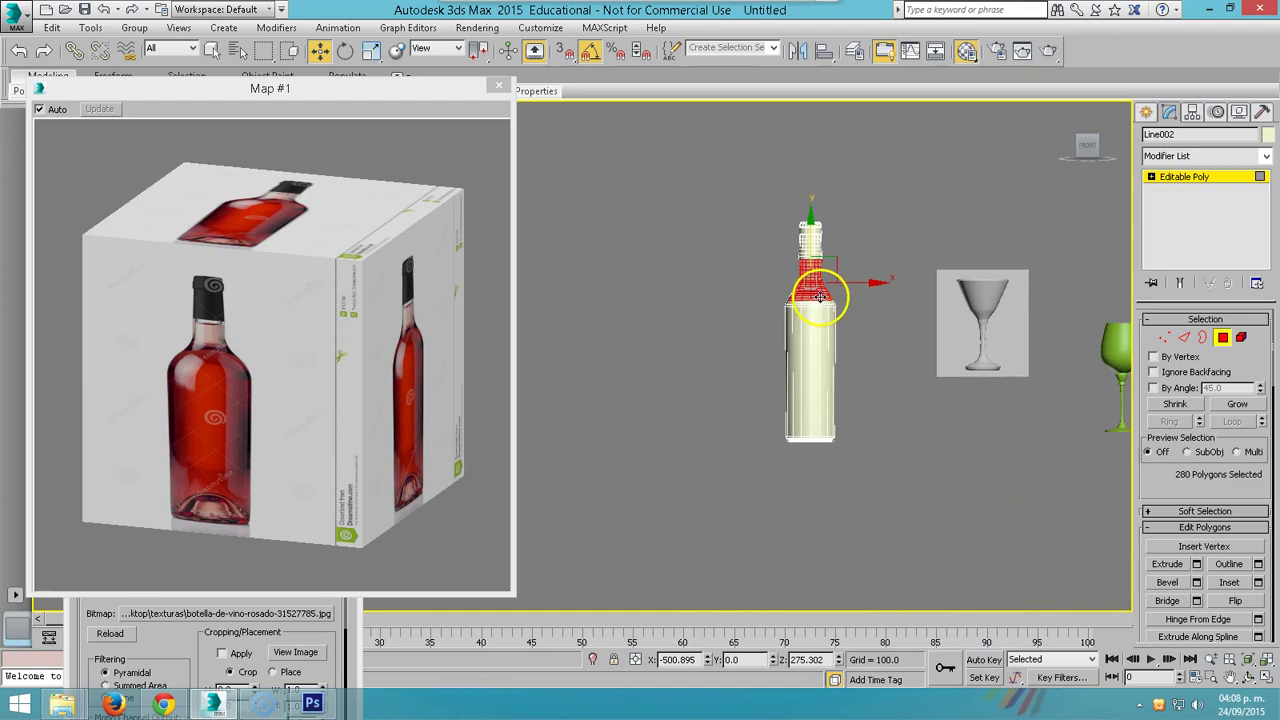
mouse_move(729, 292)
mouse_down()
mouse_move(908, 449)
mouse_move(923, 534)
mouse_up()
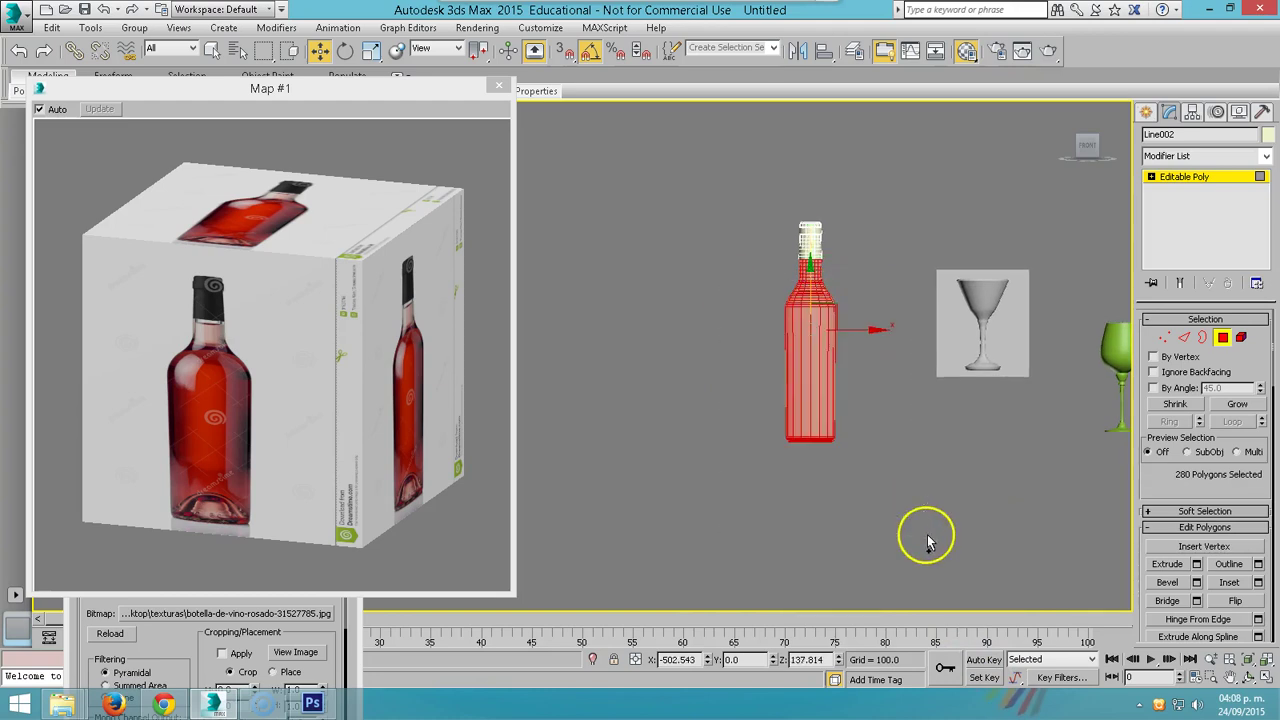
scroll(806, 271, up, 3)
scroll(848, 333, up, 3)
scroll(848, 333, up, 2)
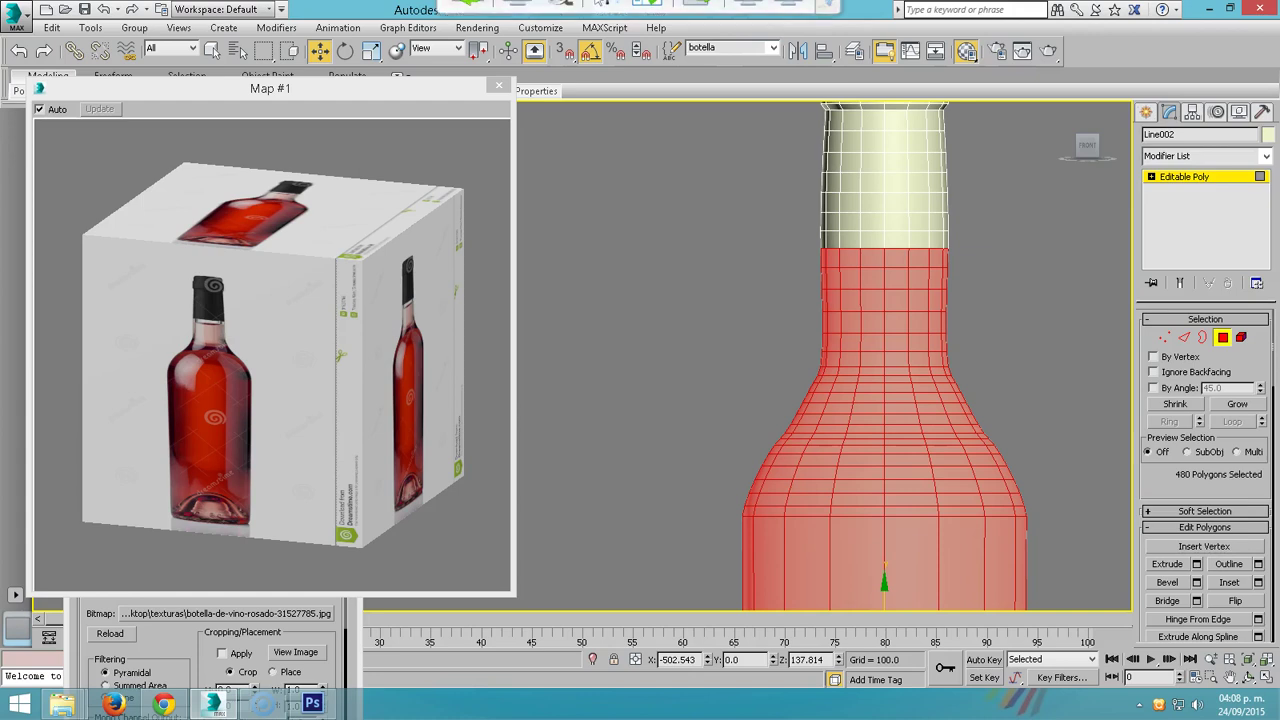
- Select the lower body polygons and save them as the vino named selection
scroll(866, 262, down, 4)
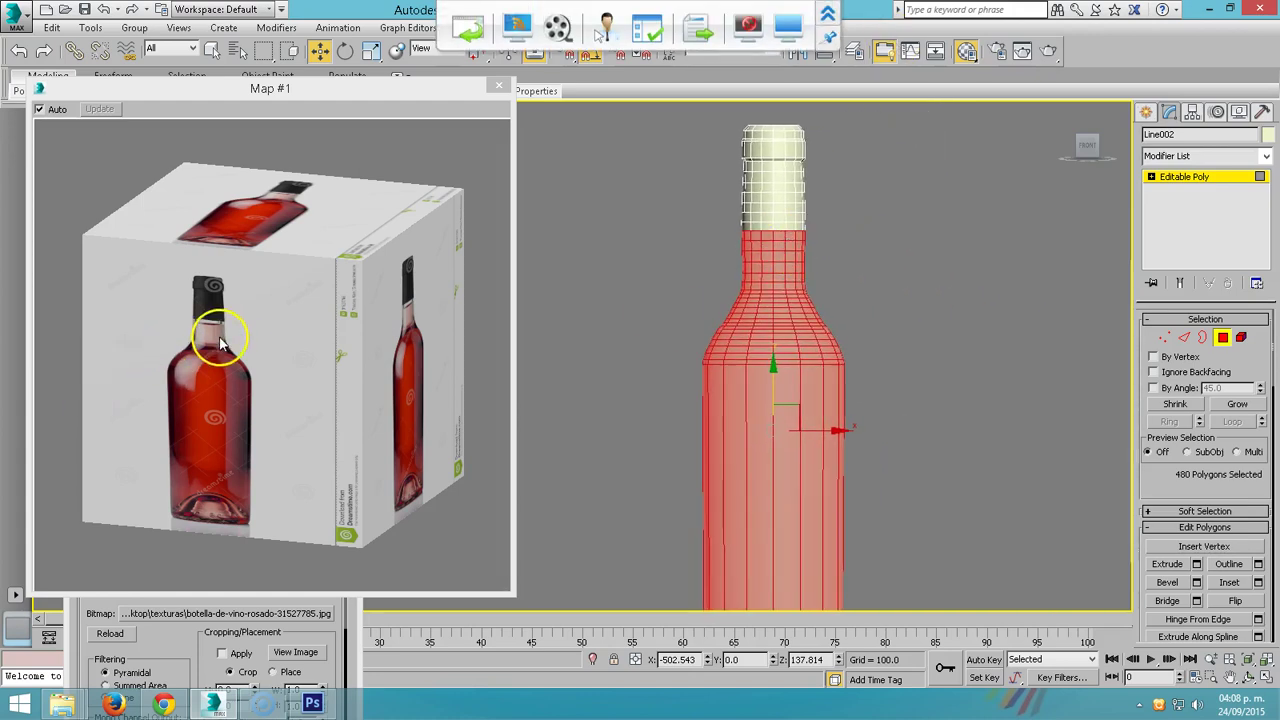
scroll(690, 320, down, 3)
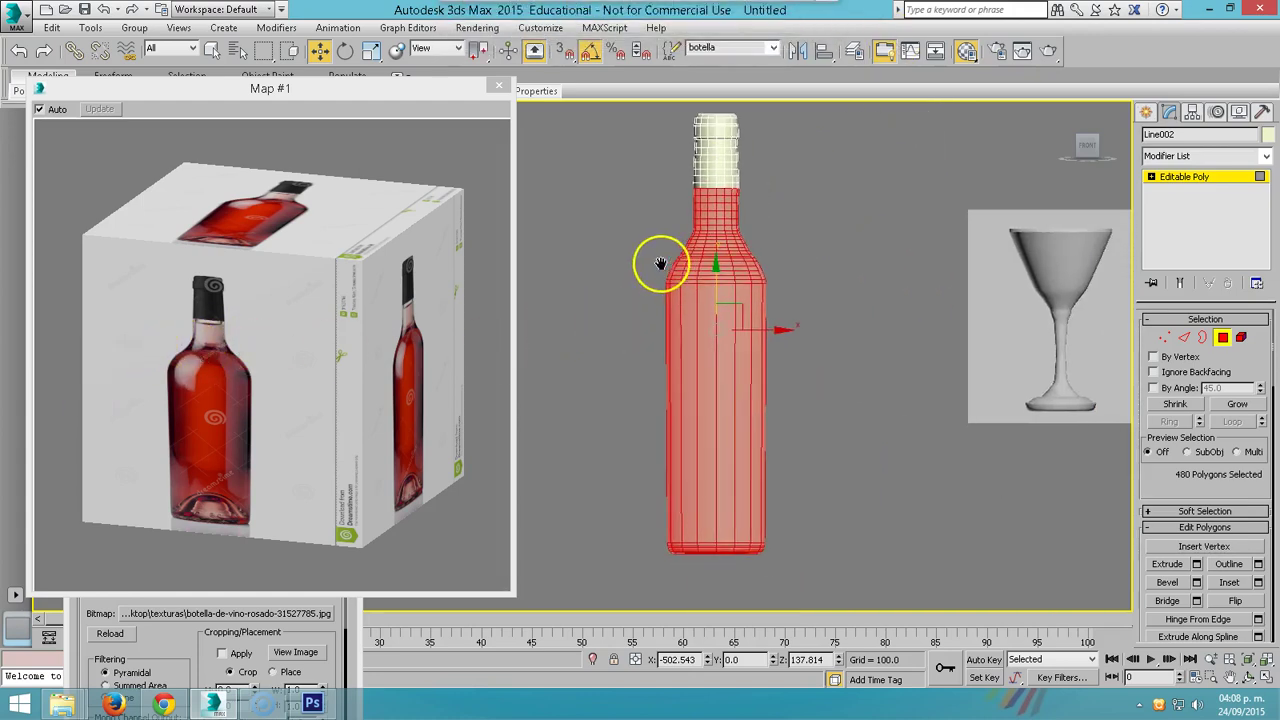
click(628, 236)
mouse_move(628, 230)
mouse_down()
mouse_move(886, 630)
mouse_move(886, 612)
mouse_up()
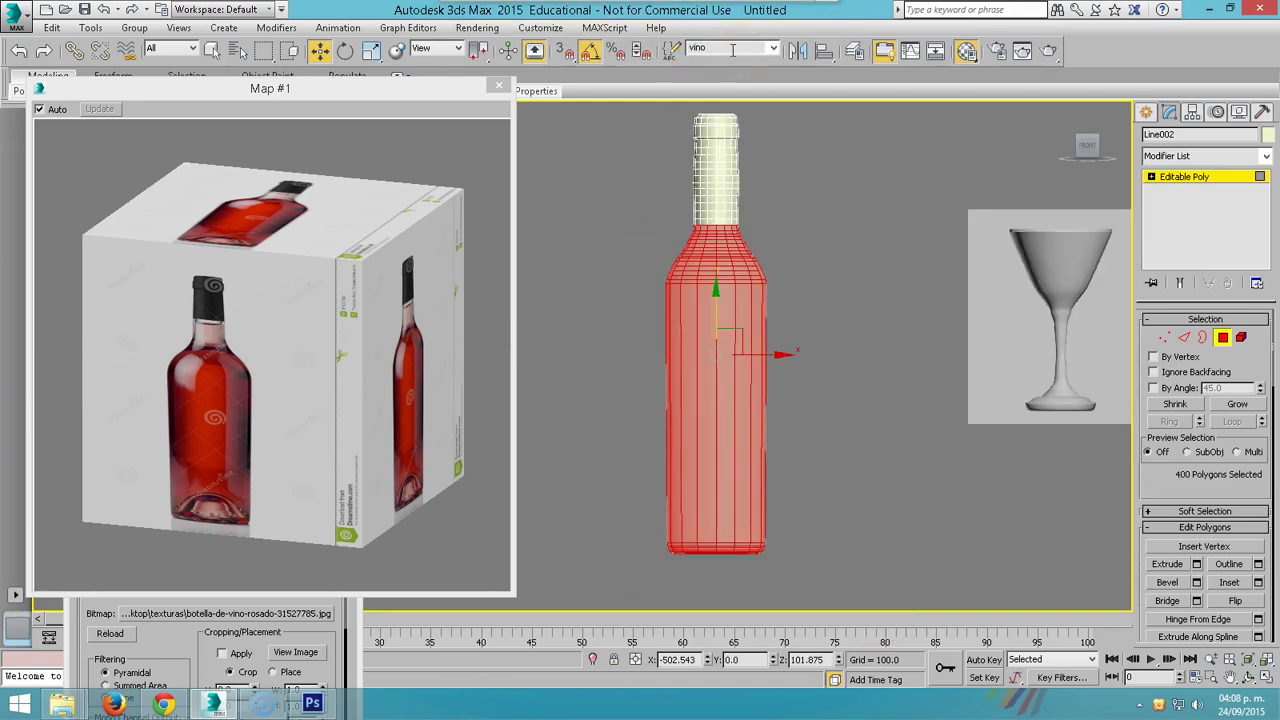
key(ctrl+d)
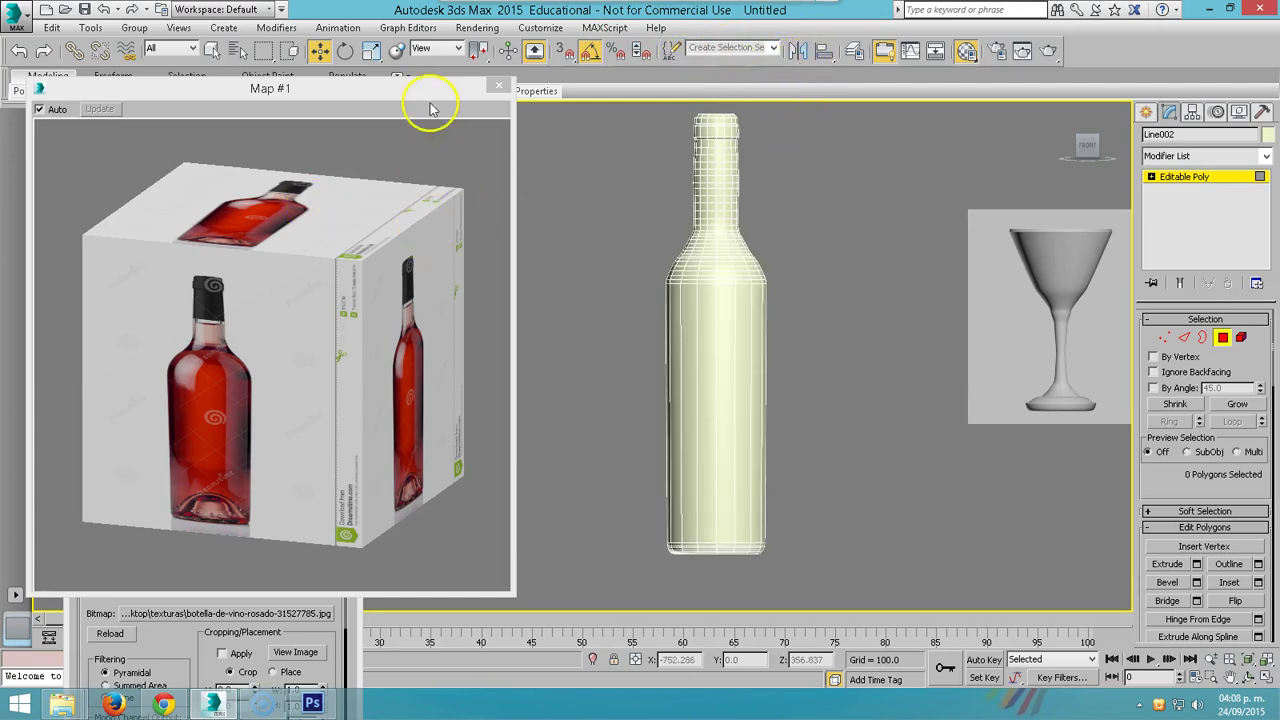
drag(432, 103, 472, 253)
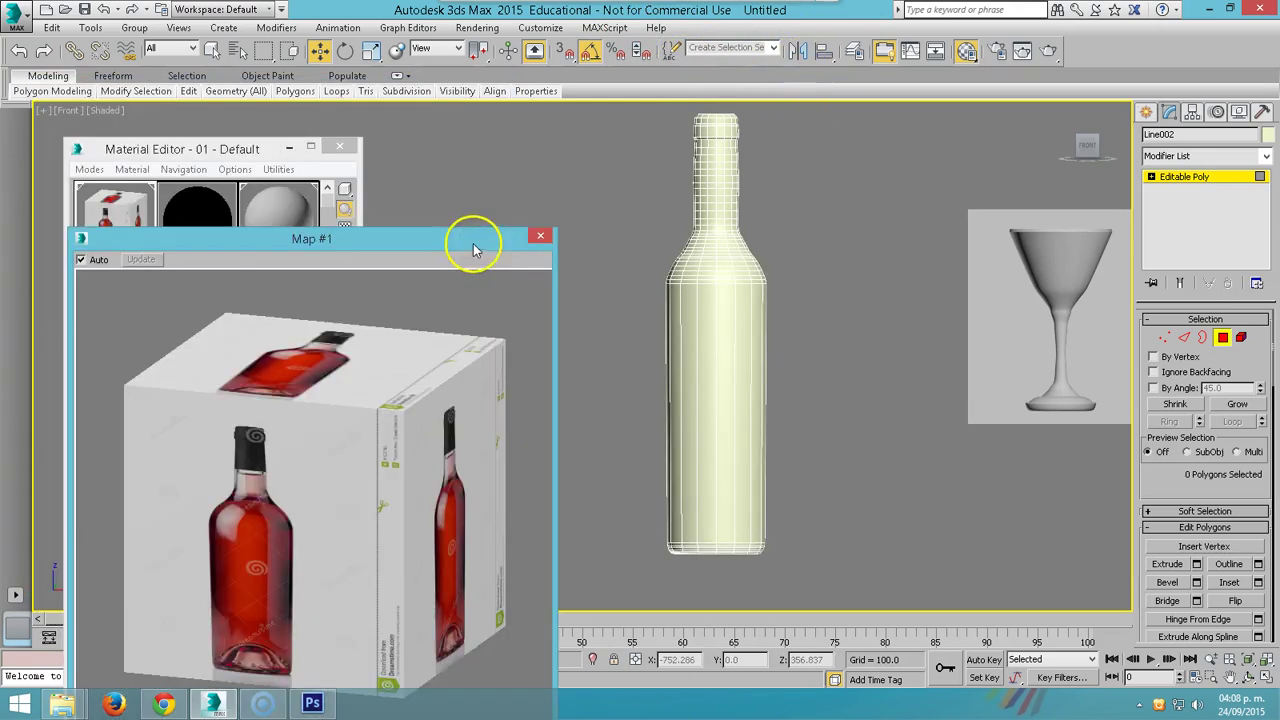
- Name a fresh material tapa and drag it onto the saved tapa cap polygons
click(540, 237)
click(196, 218)
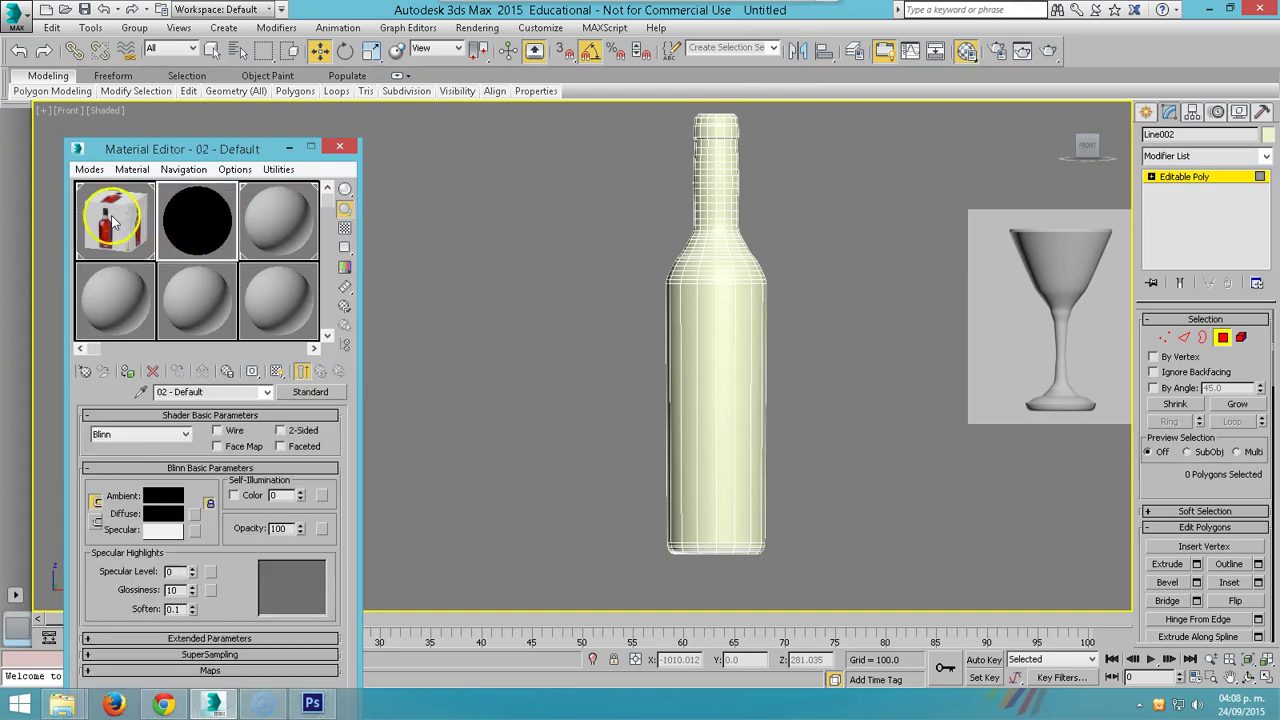
click(114, 308)
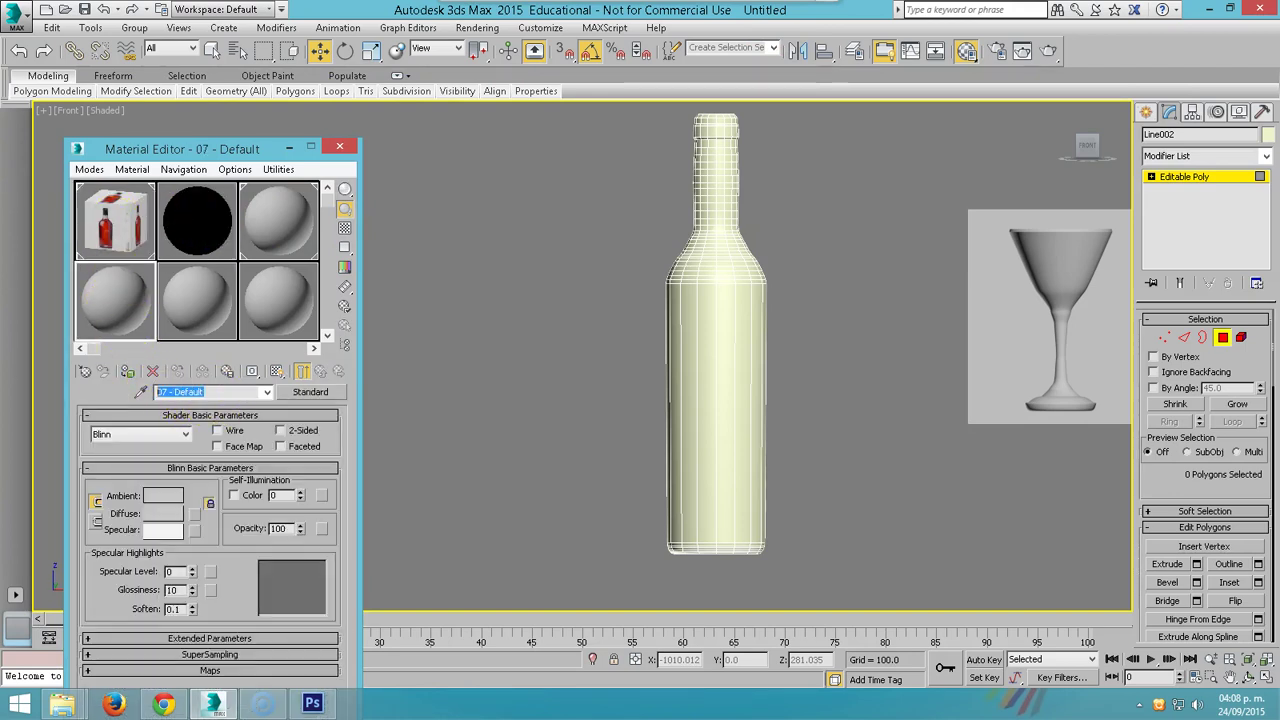
text(tapa)
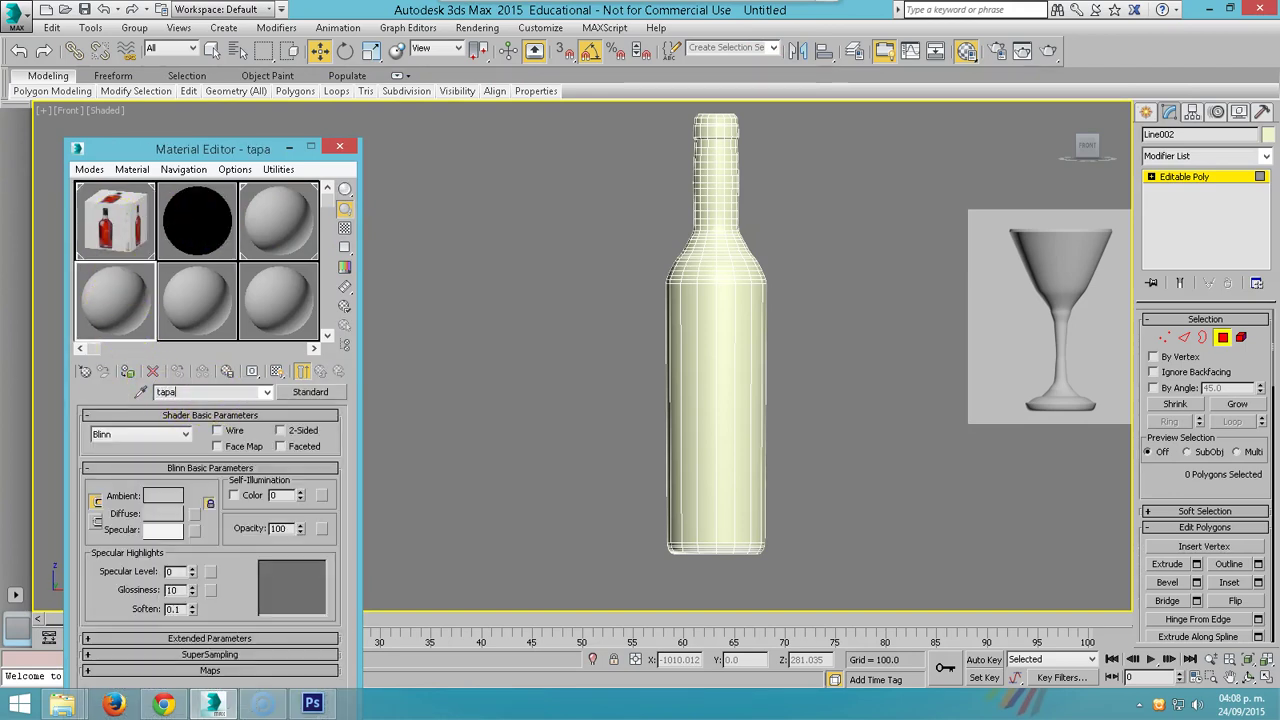
click(757, 48)
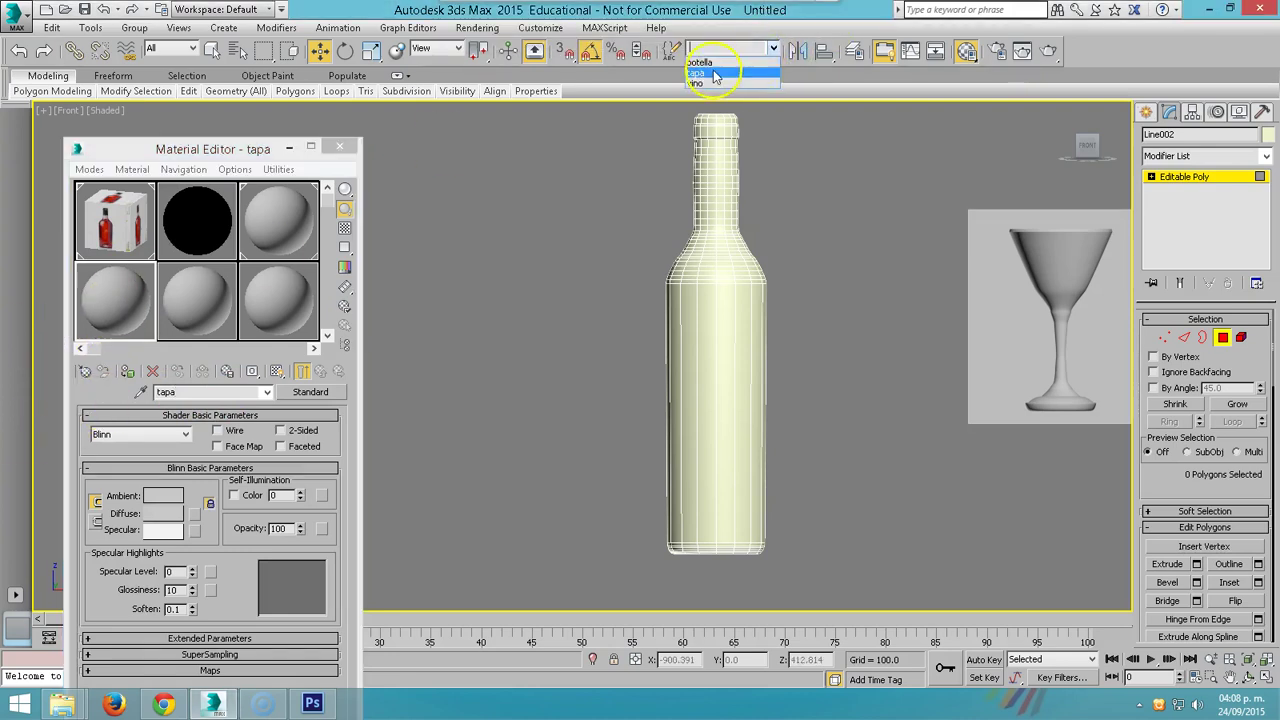
click(703, 77)
drag(105, 305, 712, 150)
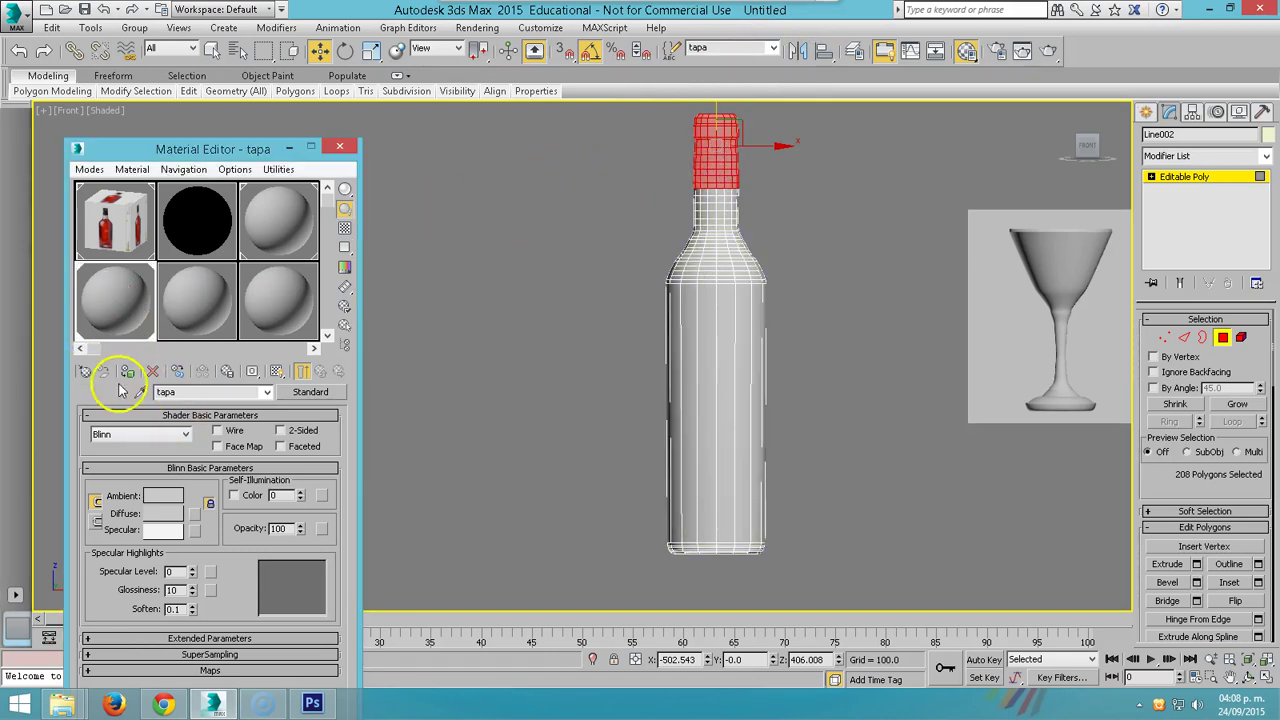
- Make the tapa material's diffuse black with Specular Level 73
click(160, 513)
drag(458, 171, 480, 157)
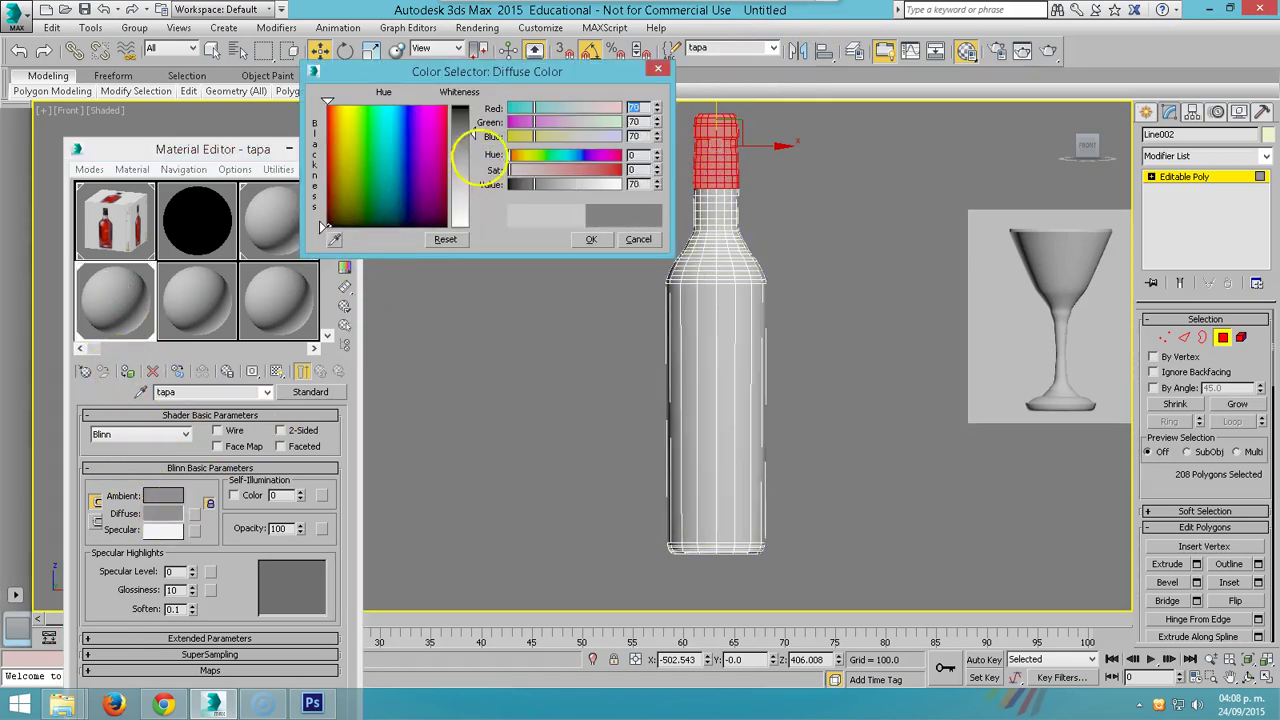
click(591, 241)
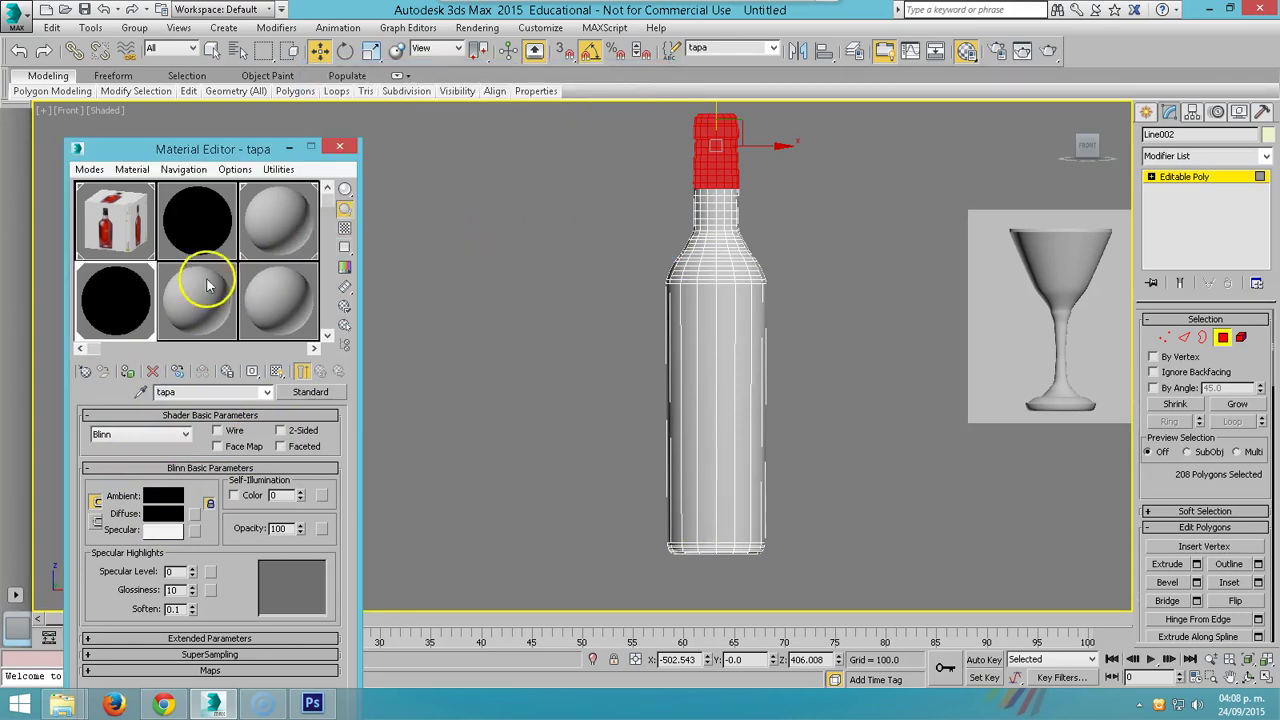
drag(193, 578, 198, 515)
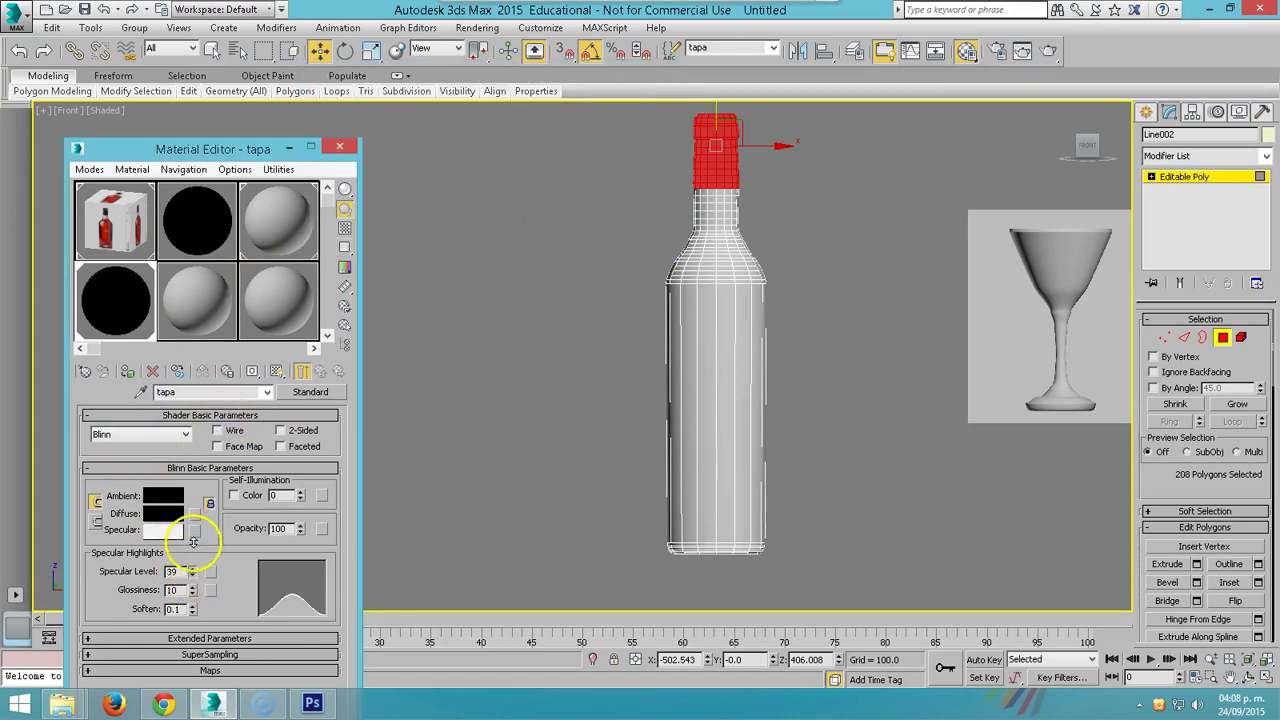
click(594, 358)
click(188, 300)
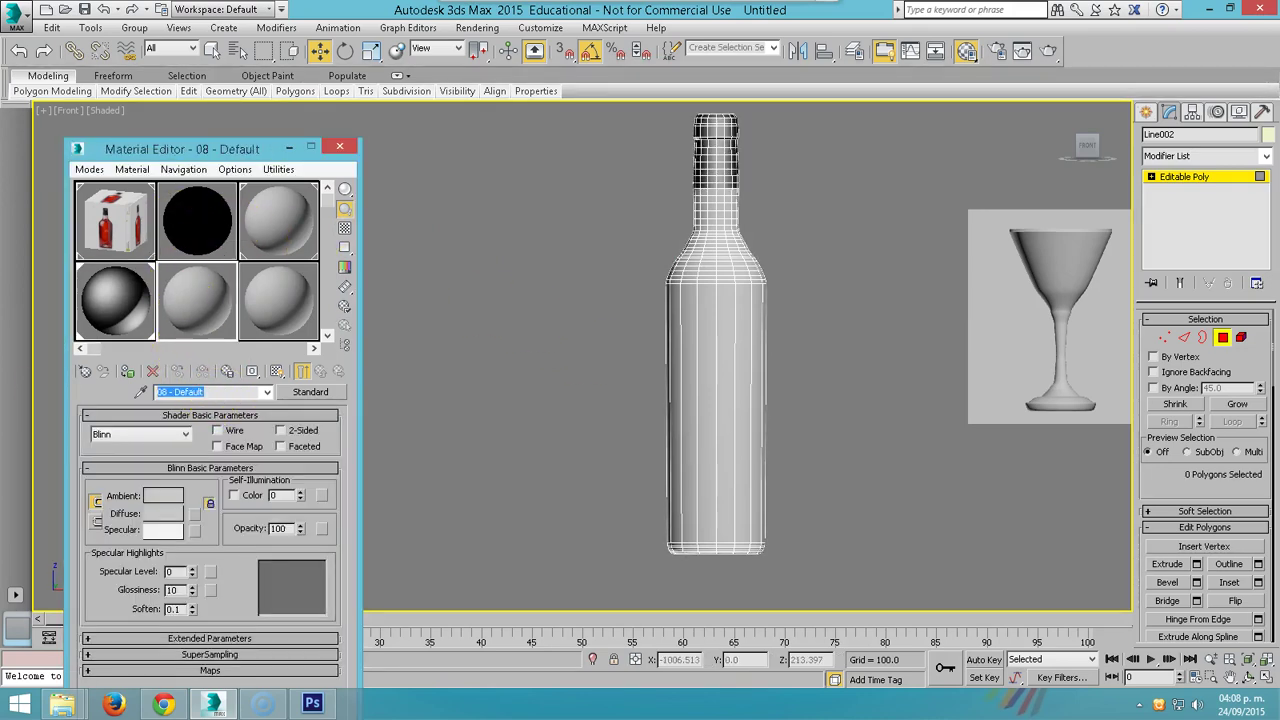
- Name a material botella with Specular Level 100, Glossiness 80 and a Raytrace refraction map
text(botella)
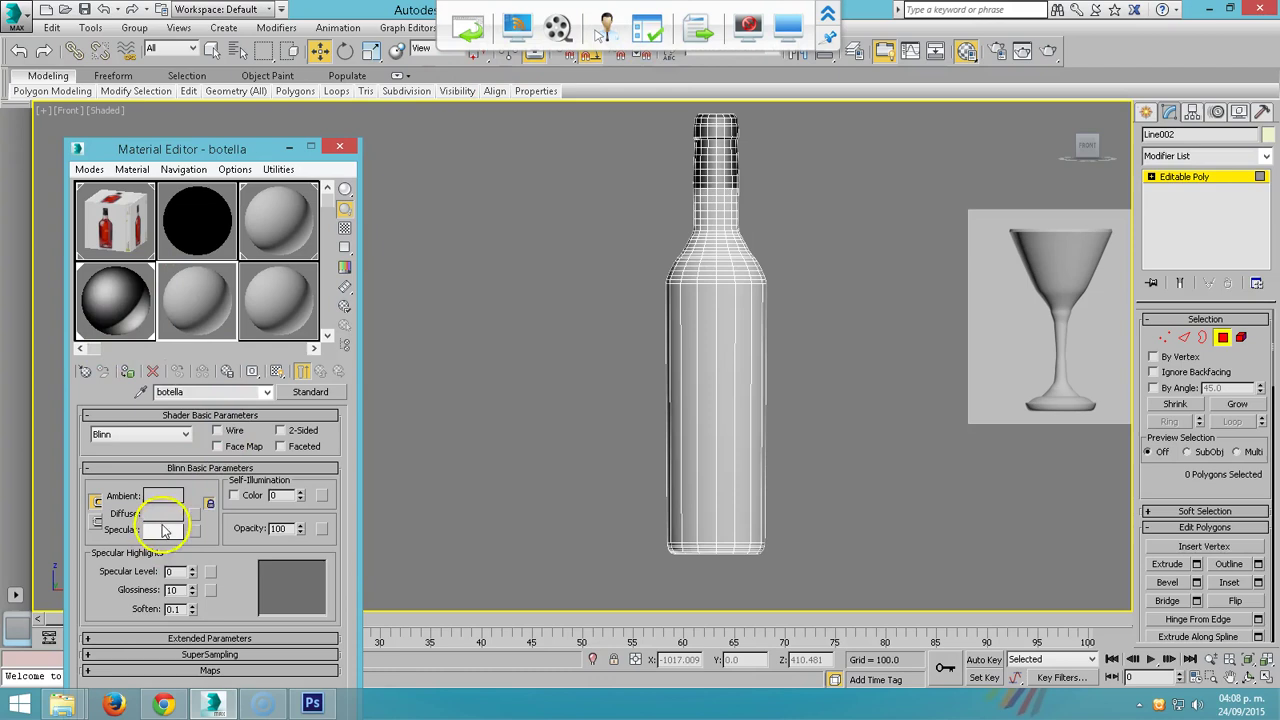
double_click(168, 571)
text(100)
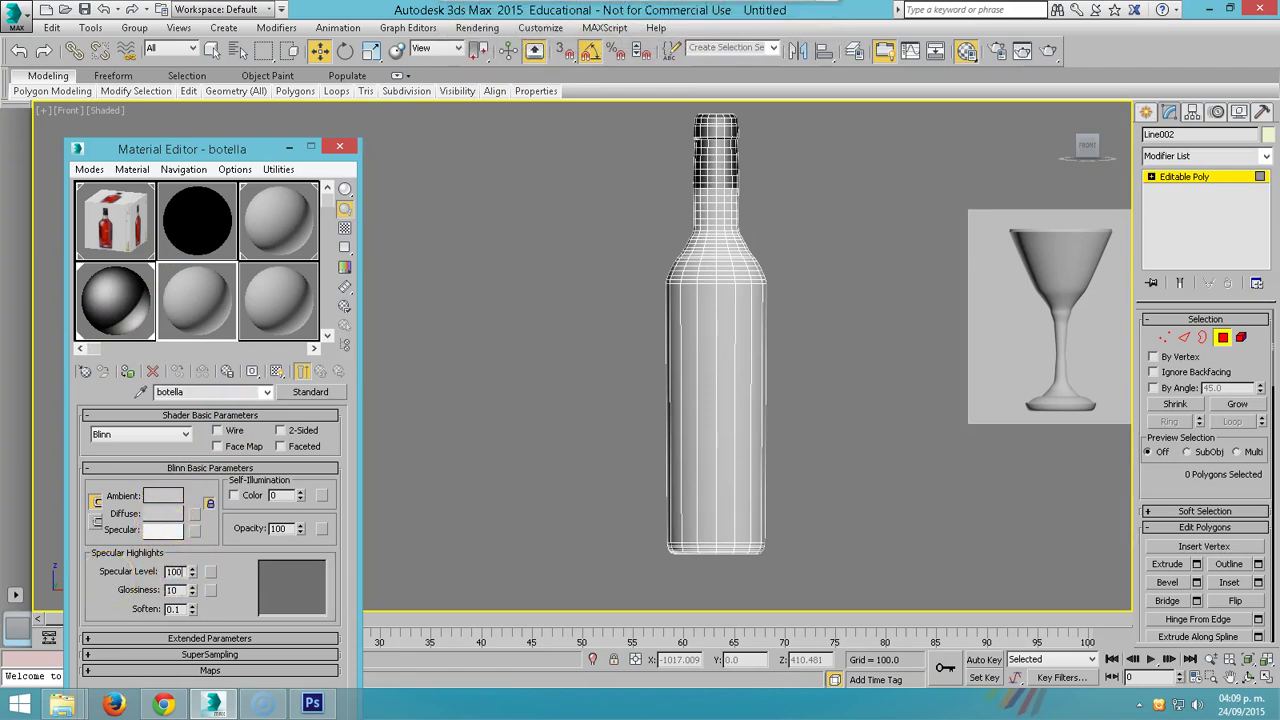
key(Tab)
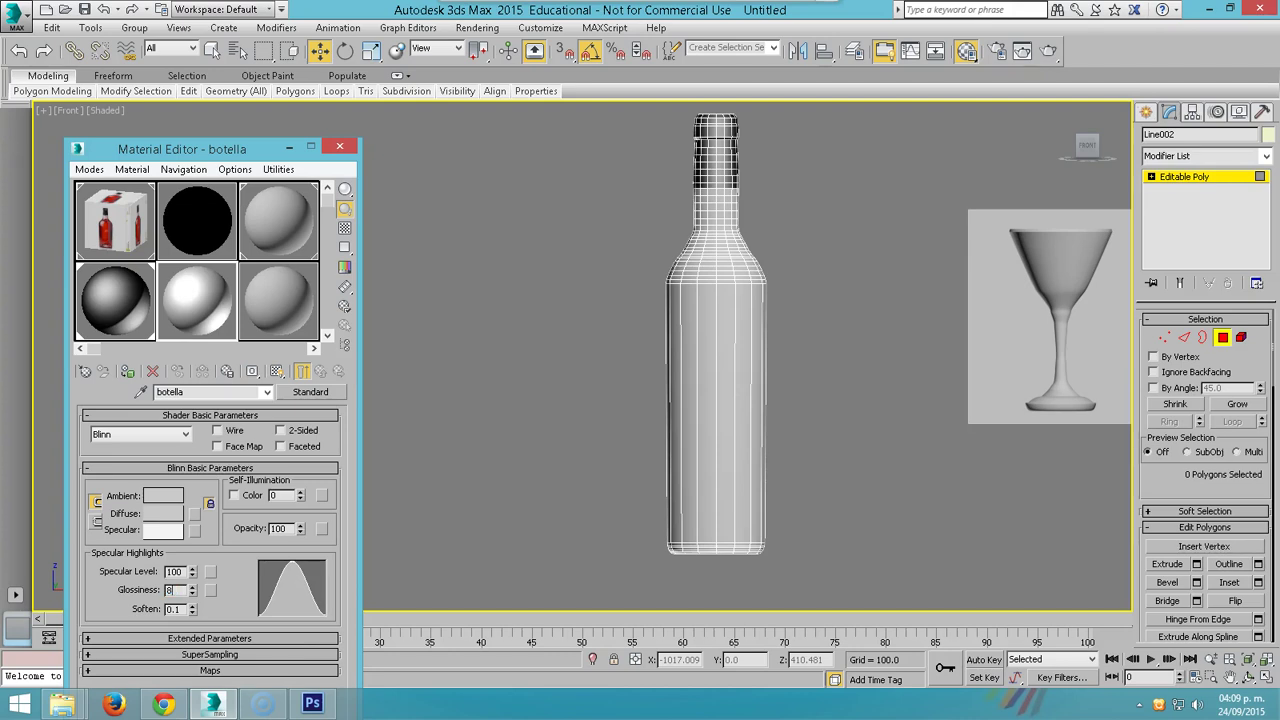
text(0)
key(Return)
click(208, 671)
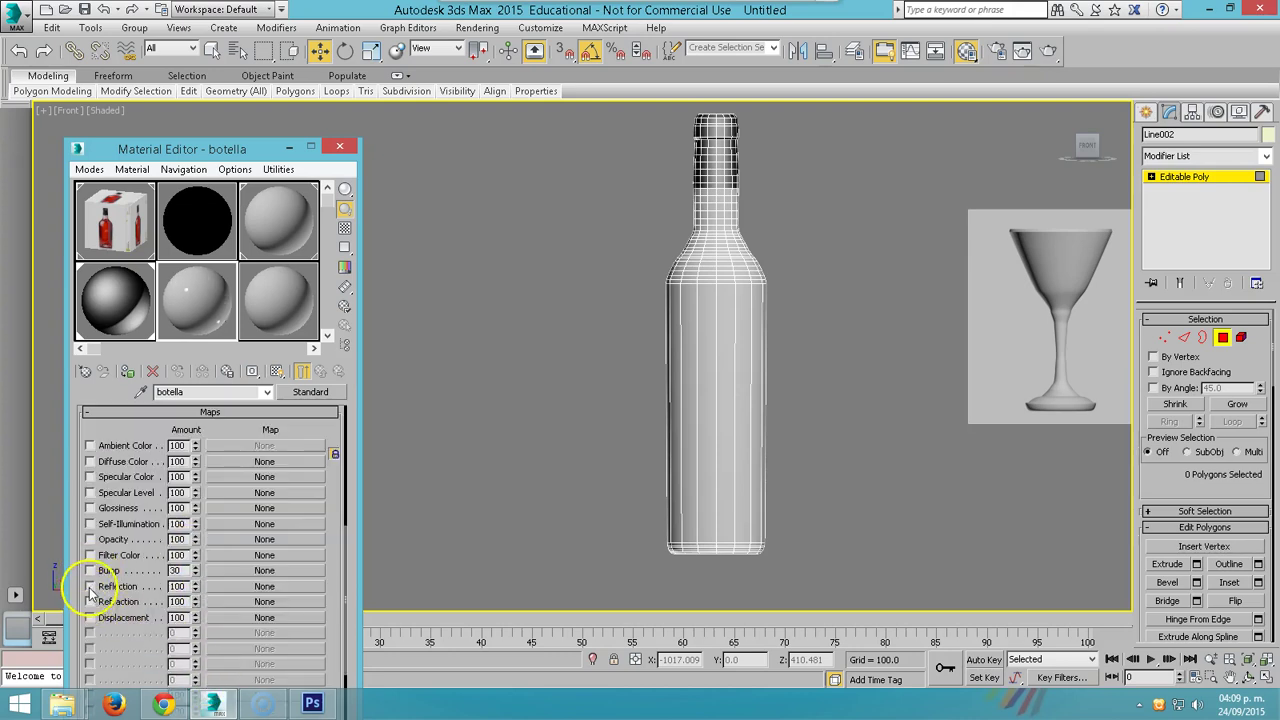
click(222, 603)
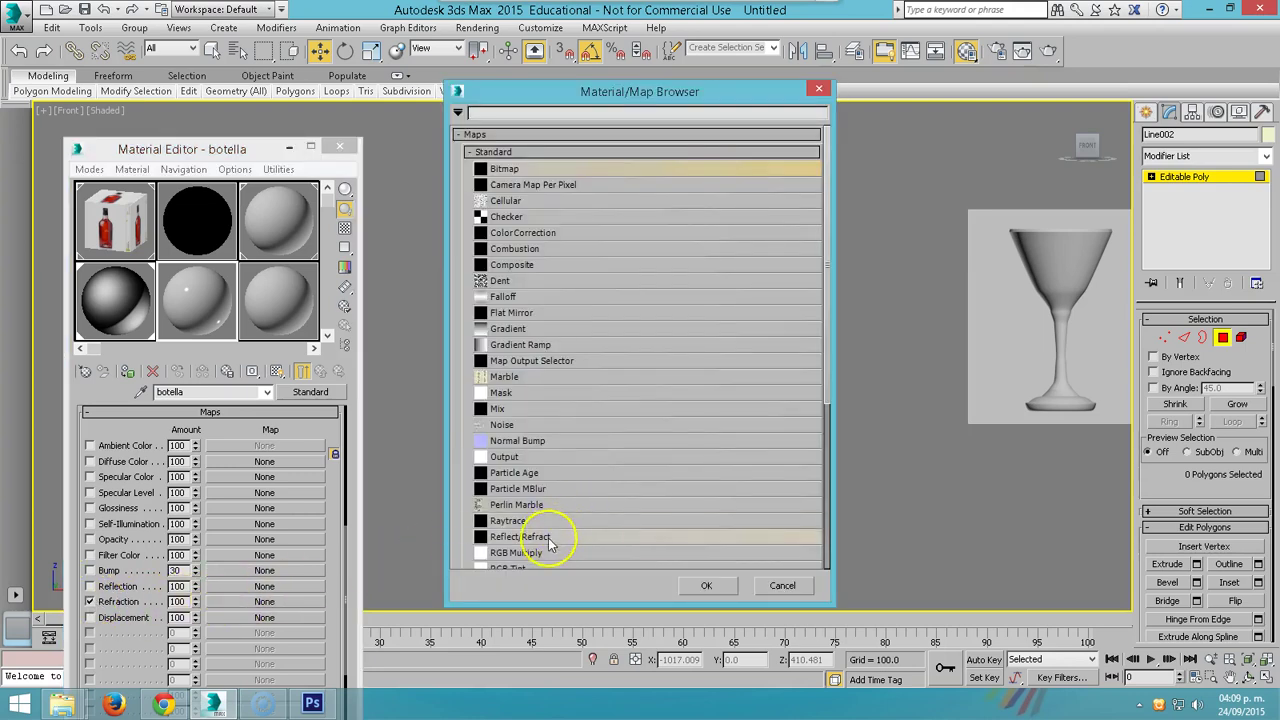
double_click(488, 516)
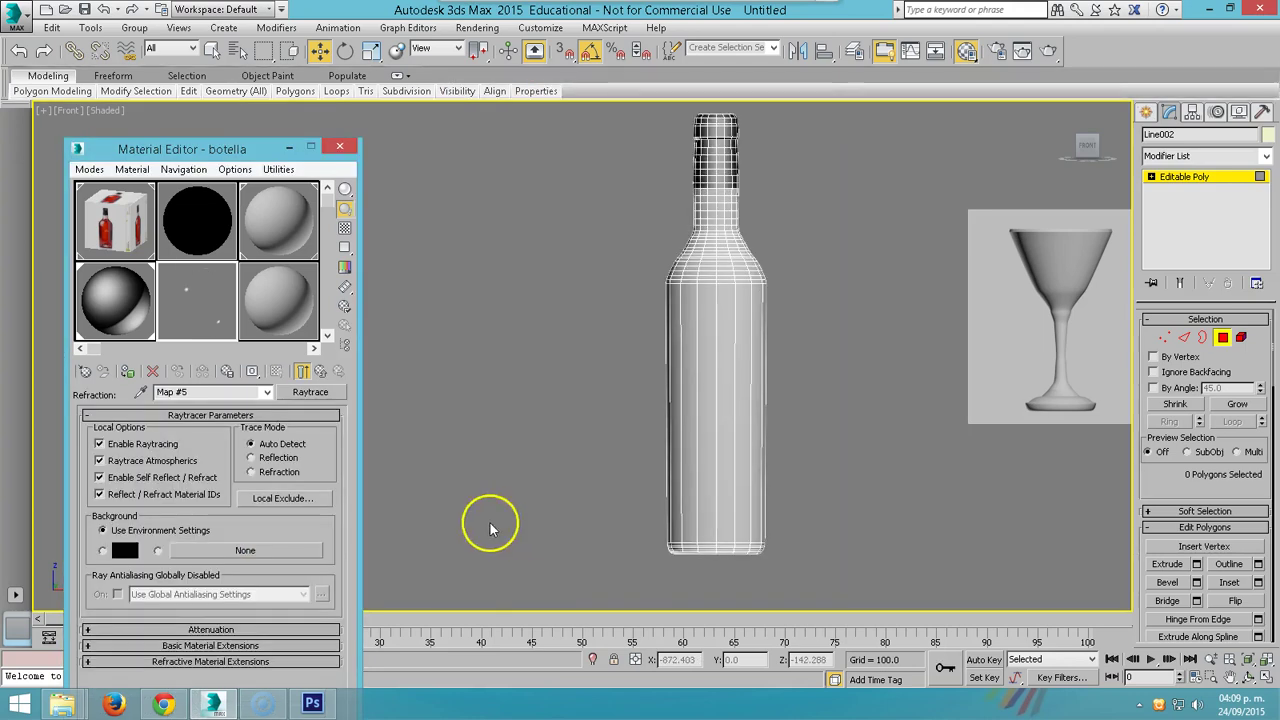
click(321, 371)
- Select the saved botella polygons and drag the botella material onto them
click(768, 48)
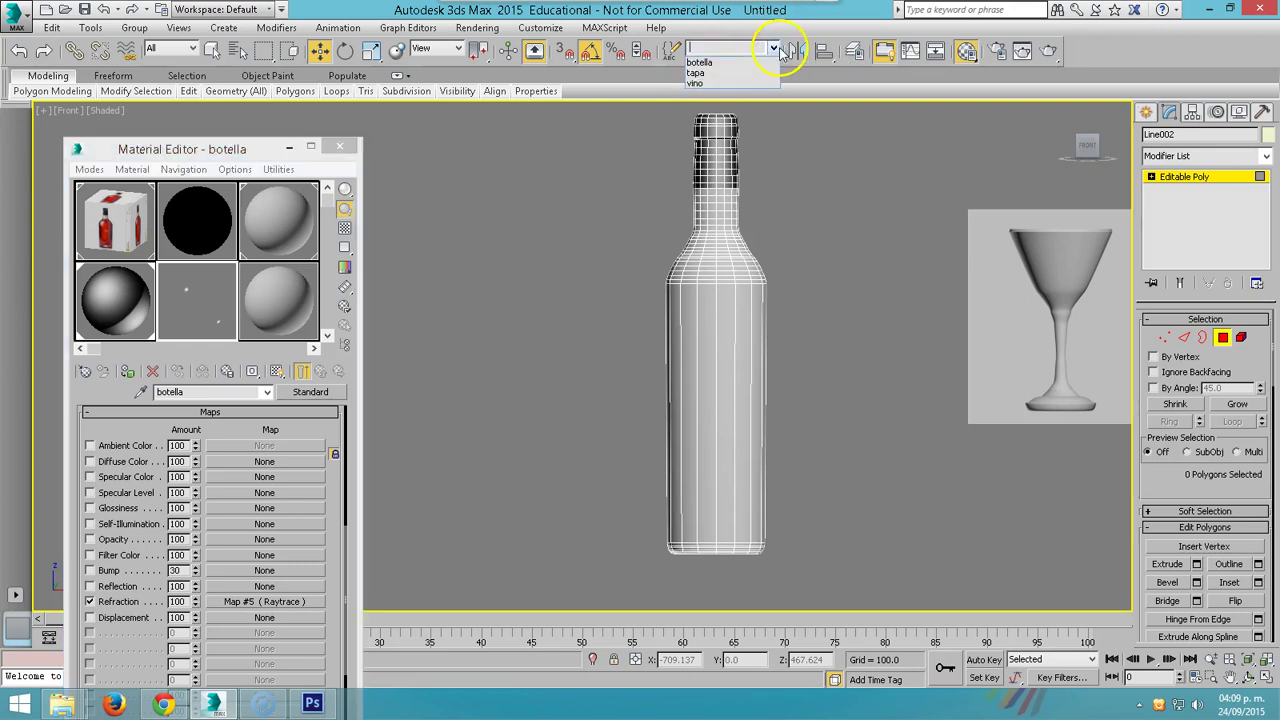
click(700, 62)
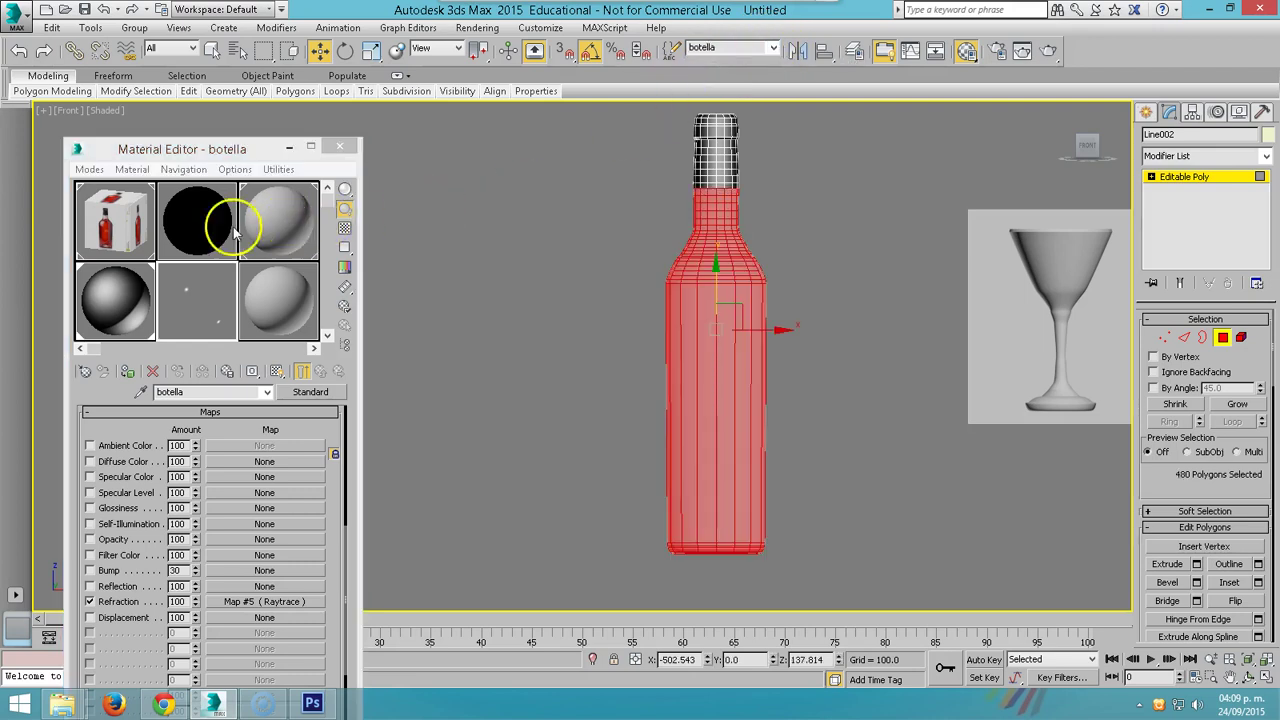
drag(191, 292, 727, 340)
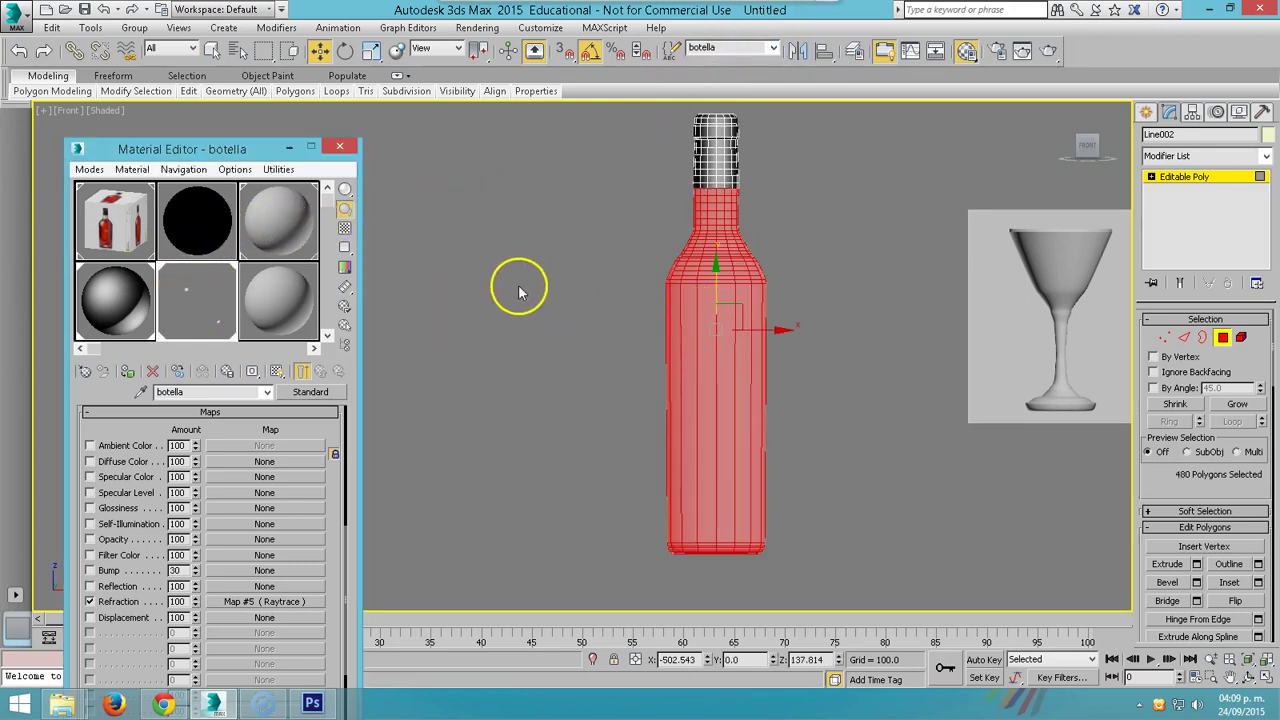
- Start a new material named vino and select the saved vino polygons
click(285, 322)
click(190, 391)
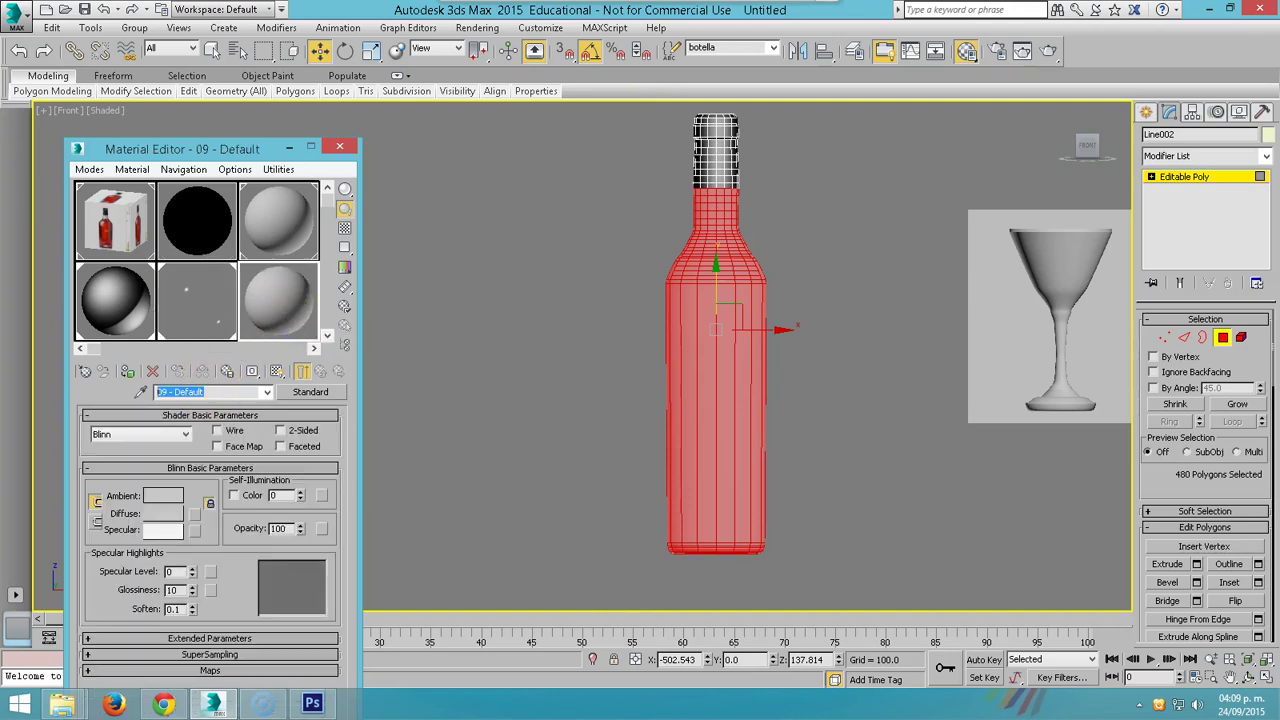
text(vino)
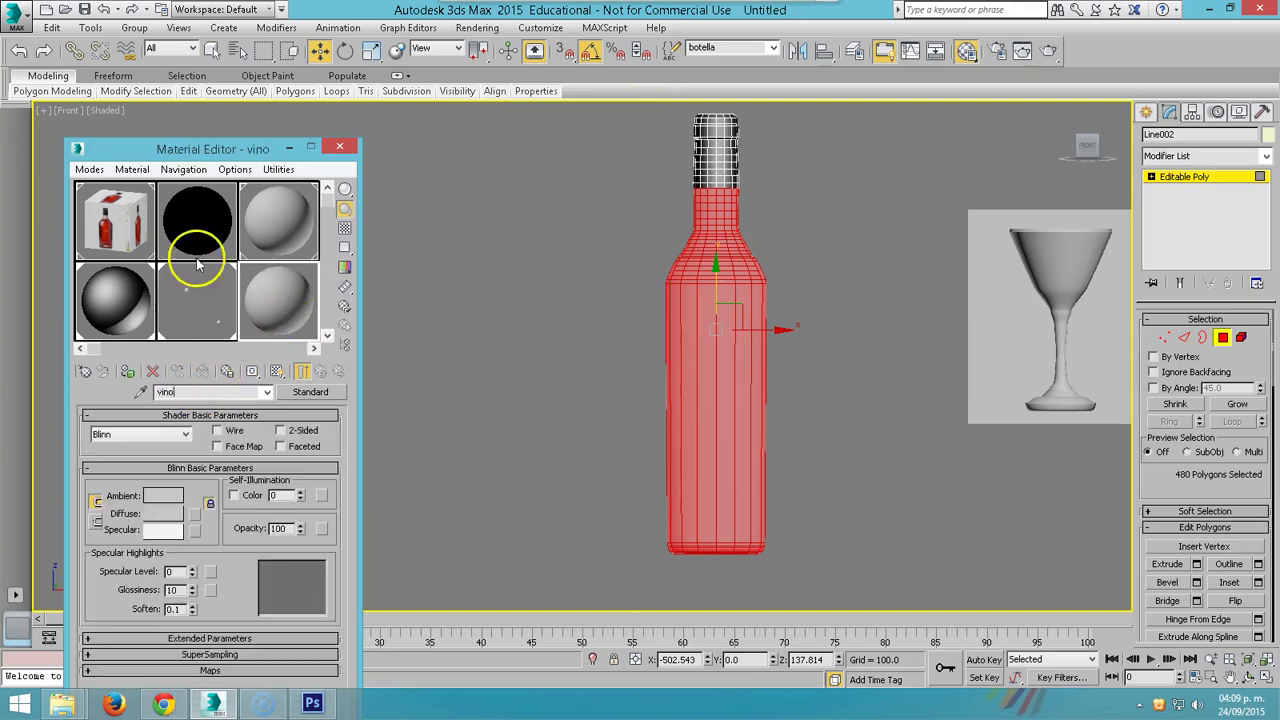
click(748, 46)
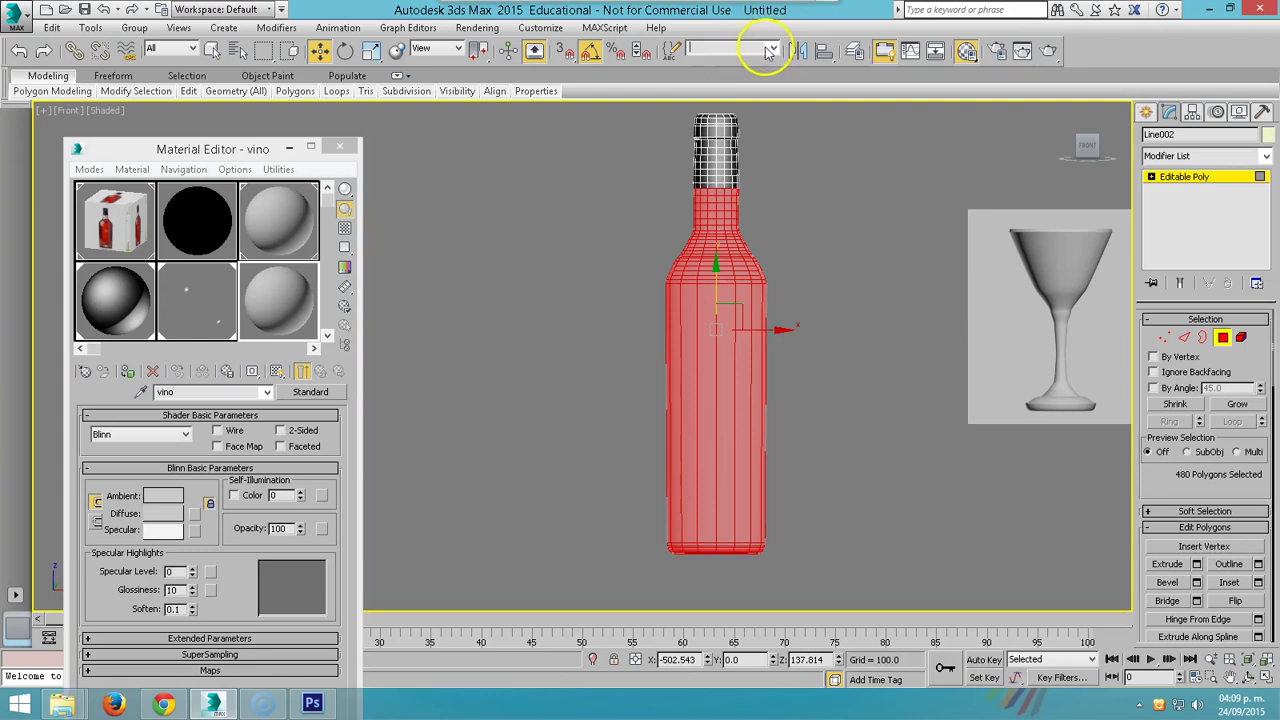
click(773, 47)
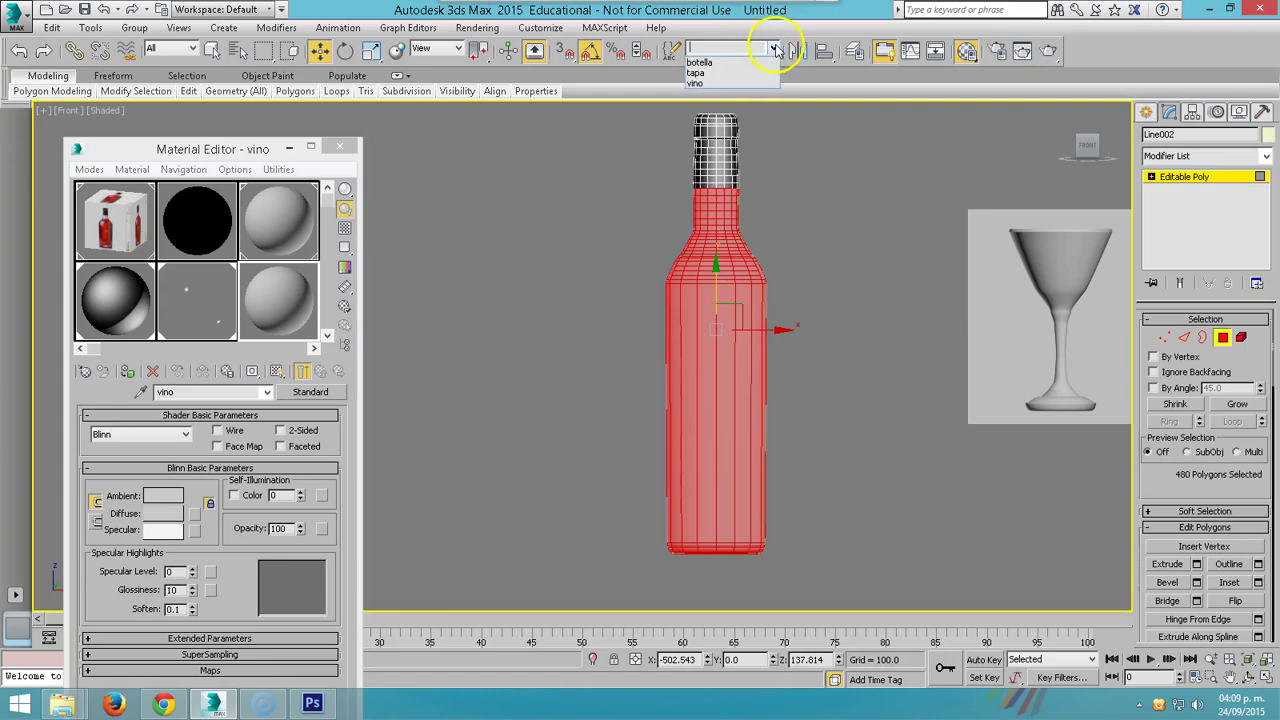
click(702, 72)
click(280, 308)
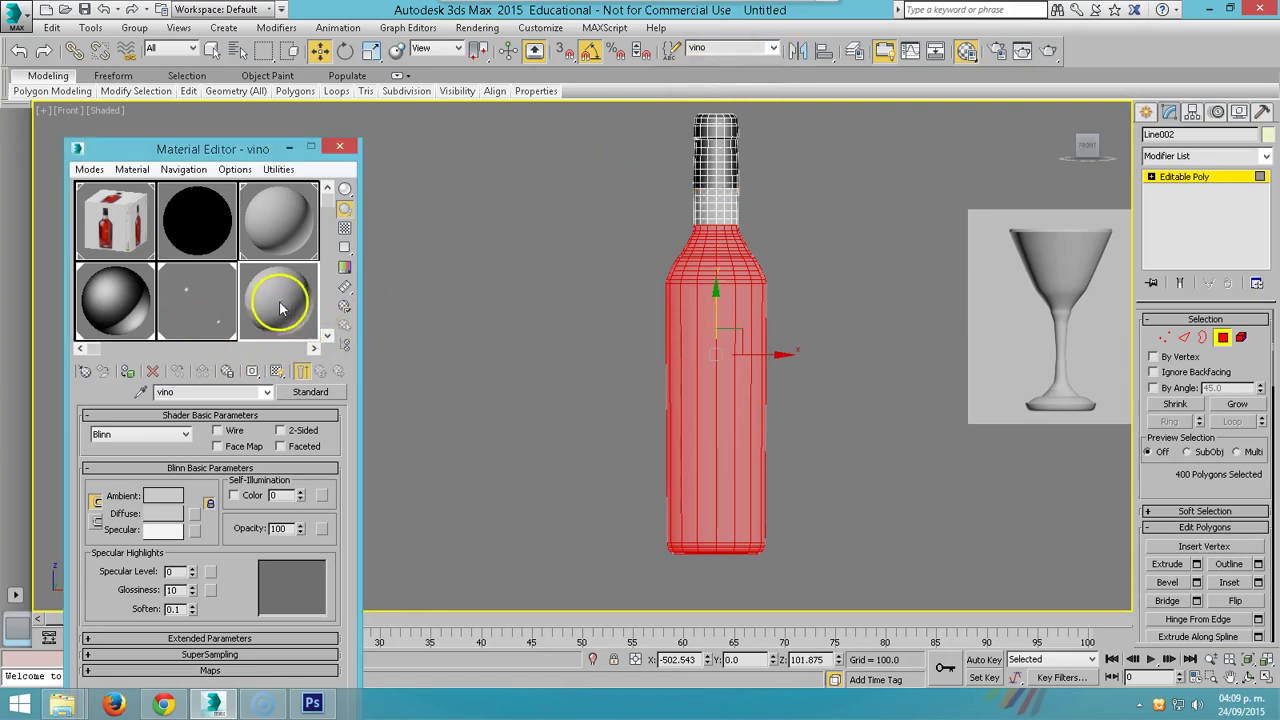
- Make vino's diffuse colour pure red and apply it to the wine polygons
click(165, 515)
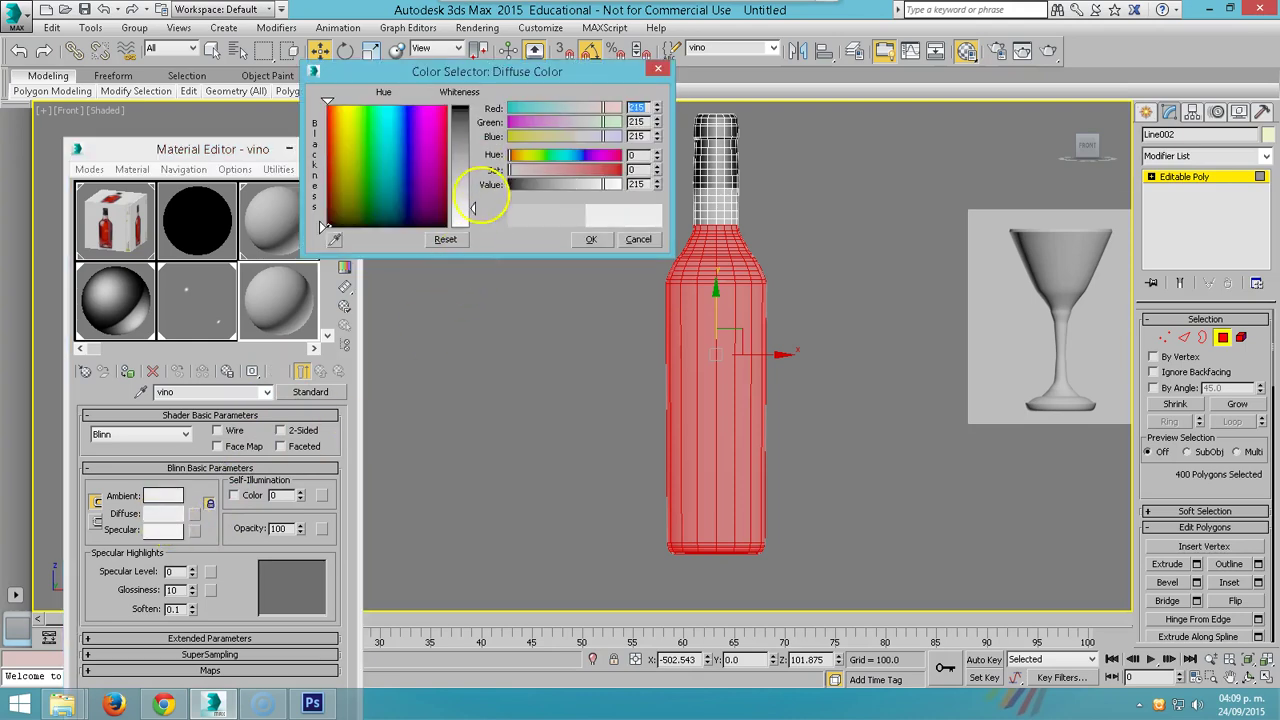
drag(486, 194, 445, 105)
drag(478, 204, 472, 104)
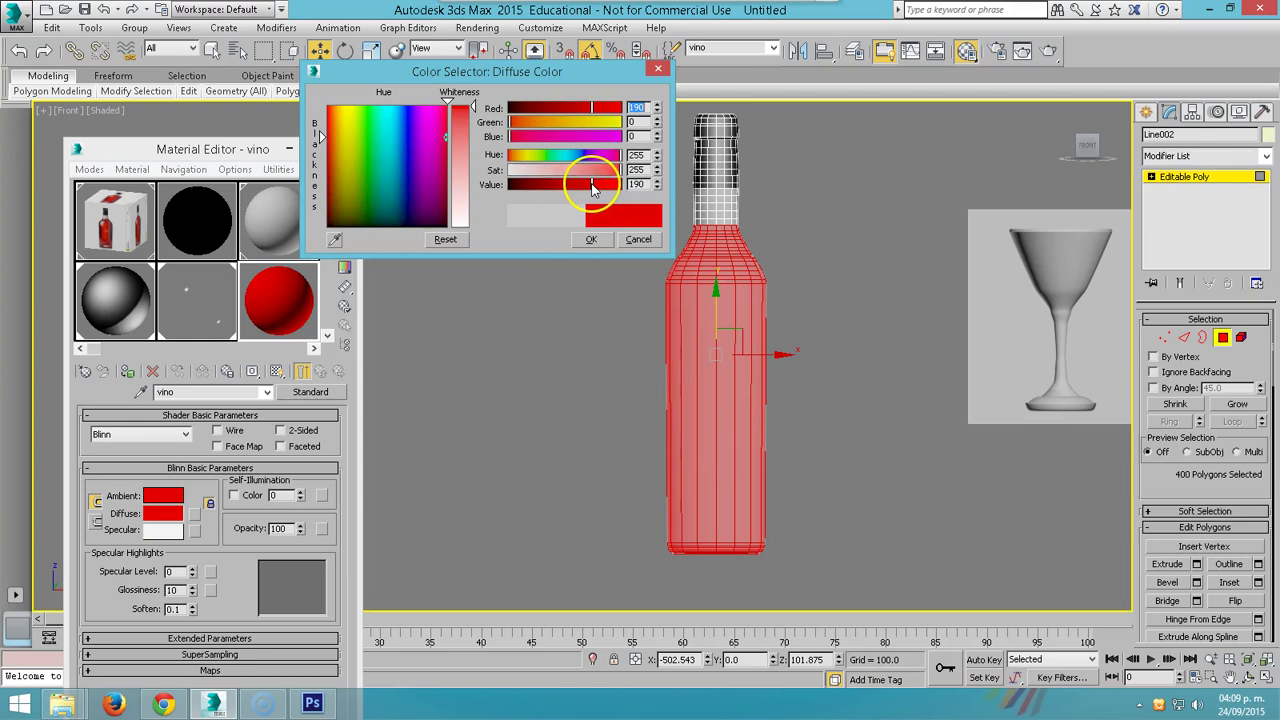
click(591, 239)
drag(277, 302, 679, 376)
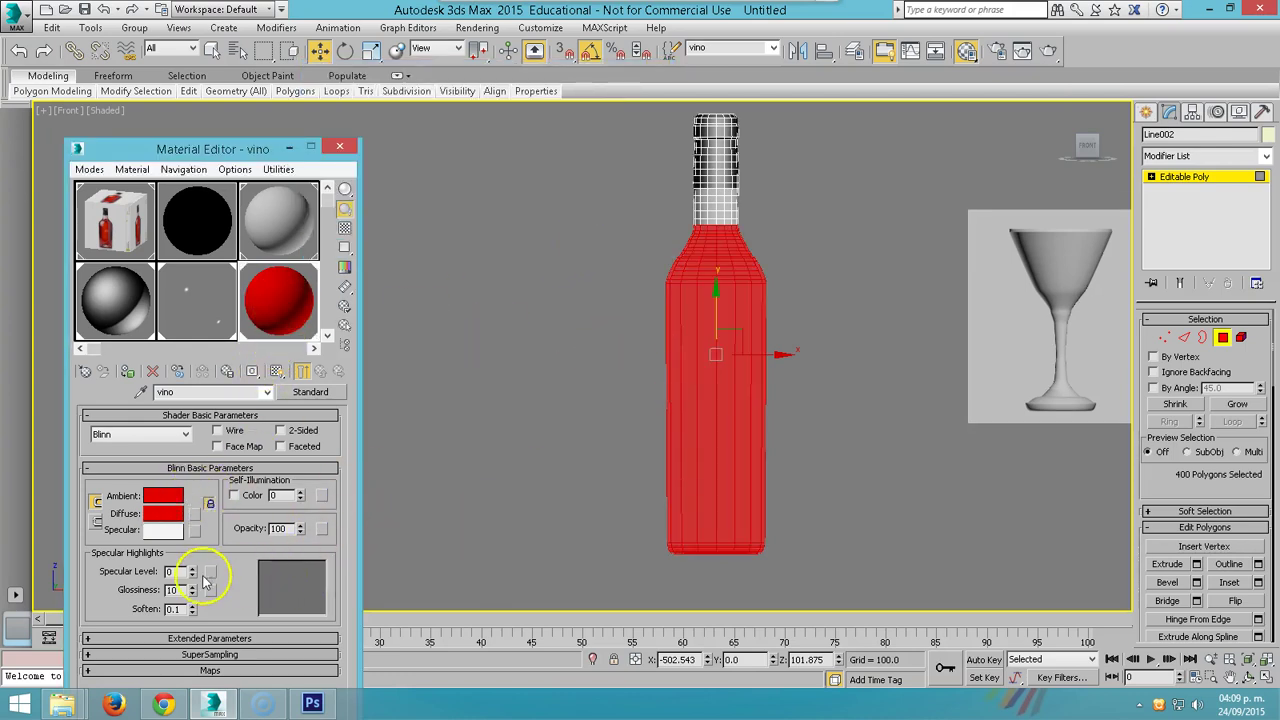
- Set Specular Level 94, Glossiness 18 and a Raytrace reflection map at 50
drag(193, 577, 200, 508)
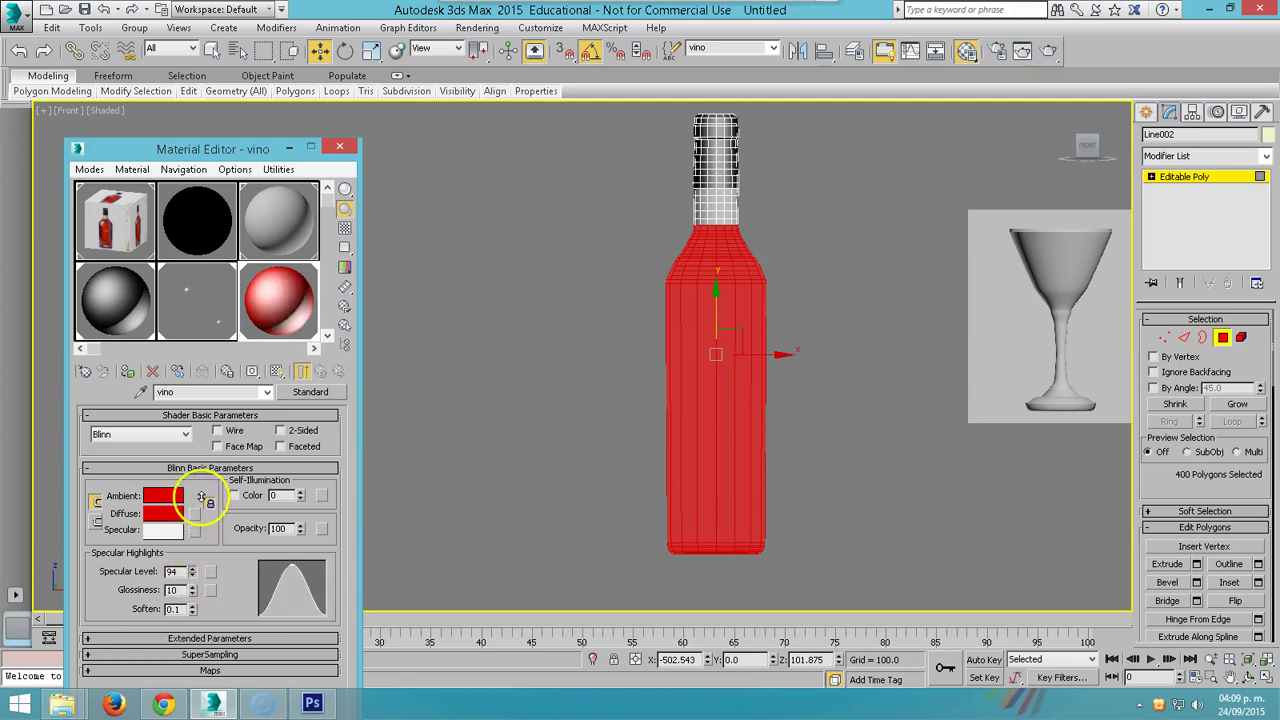
drag(192, 589, 357, 577)
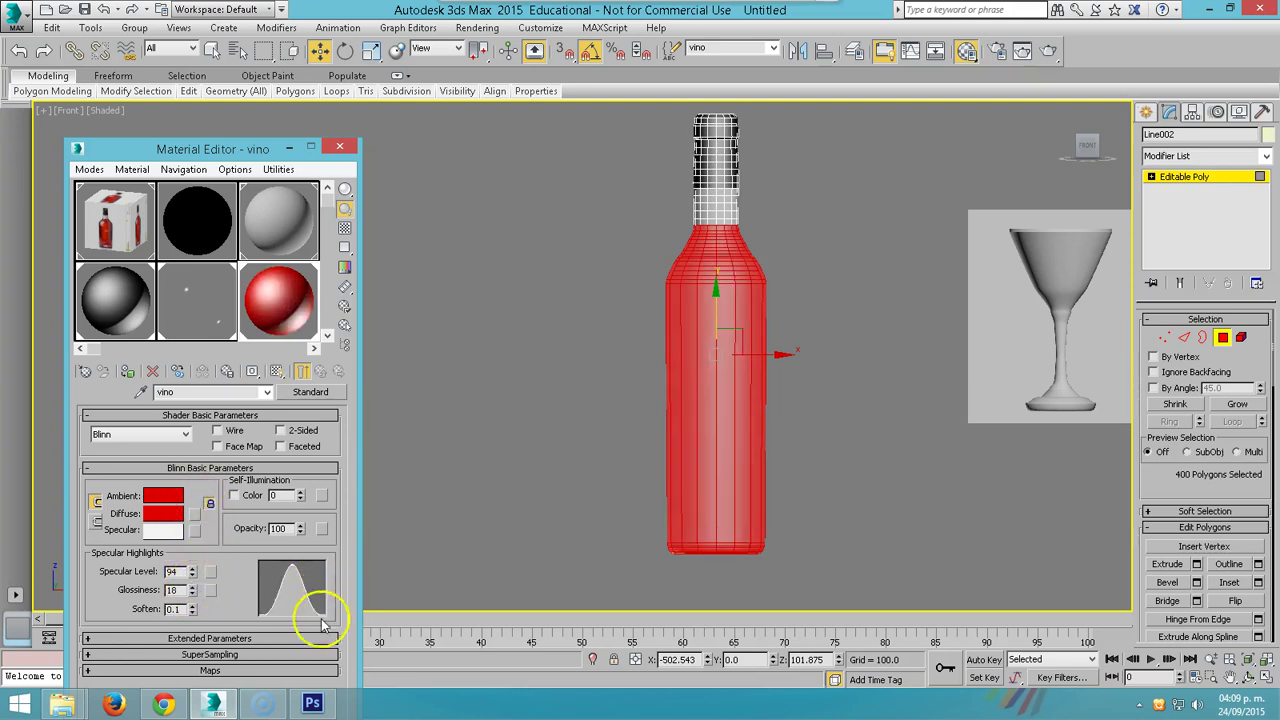
click(220, 669)
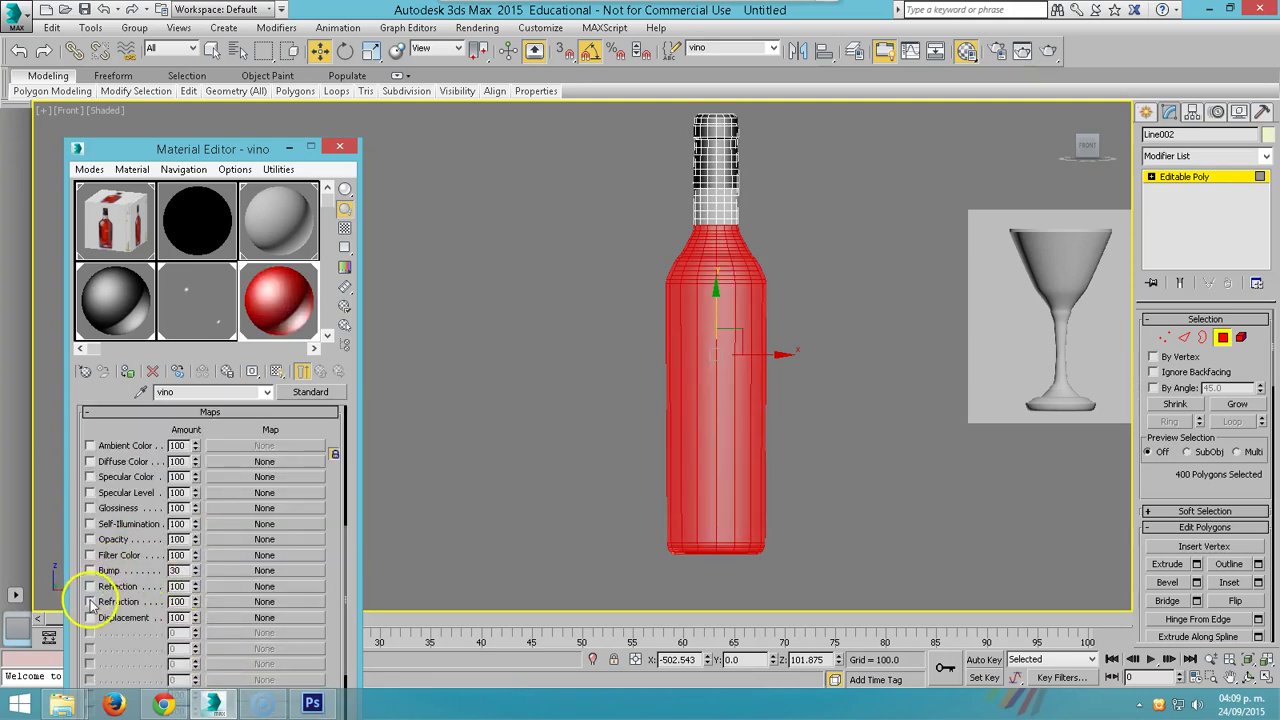
click(230, 586)
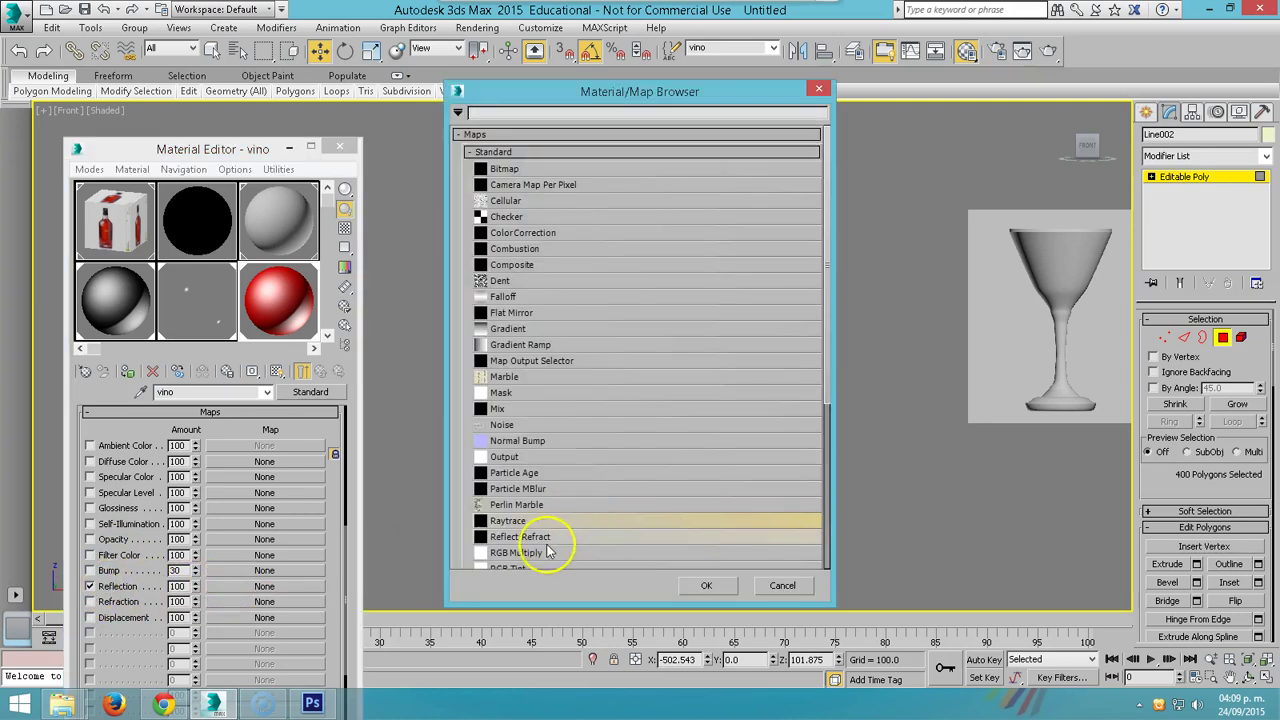
double_click(515, 521)
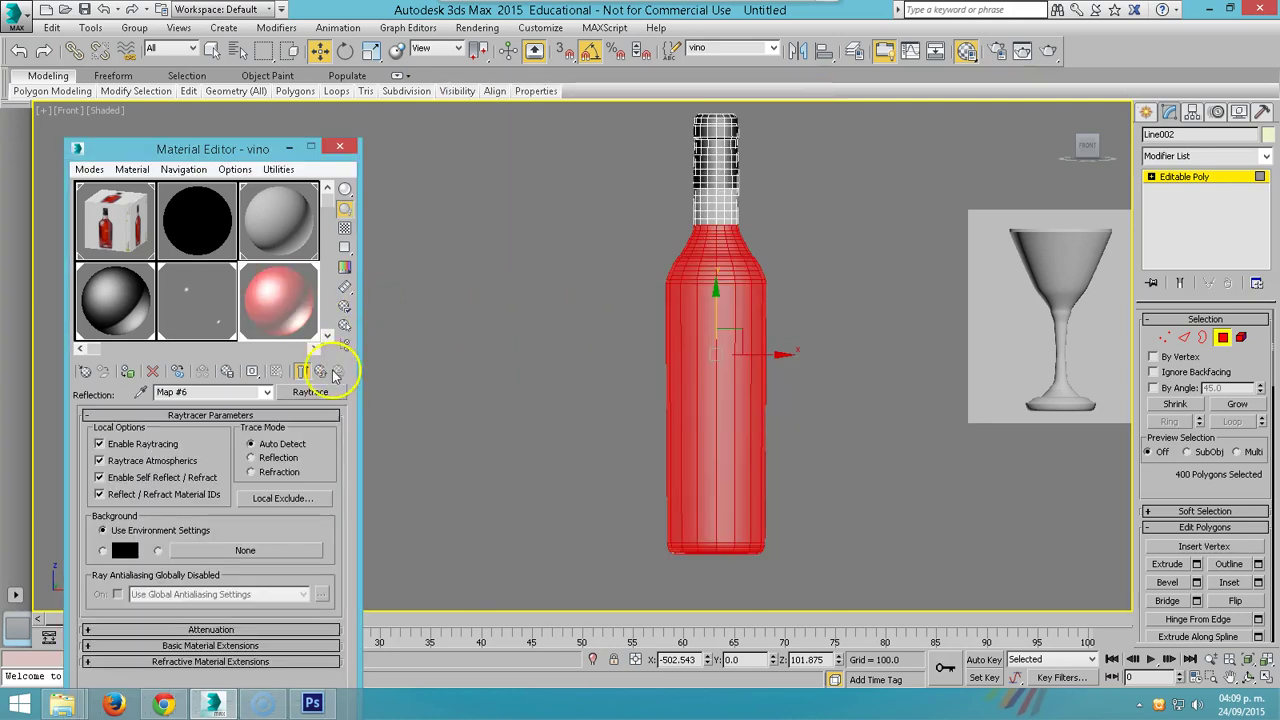
click(333, 370)
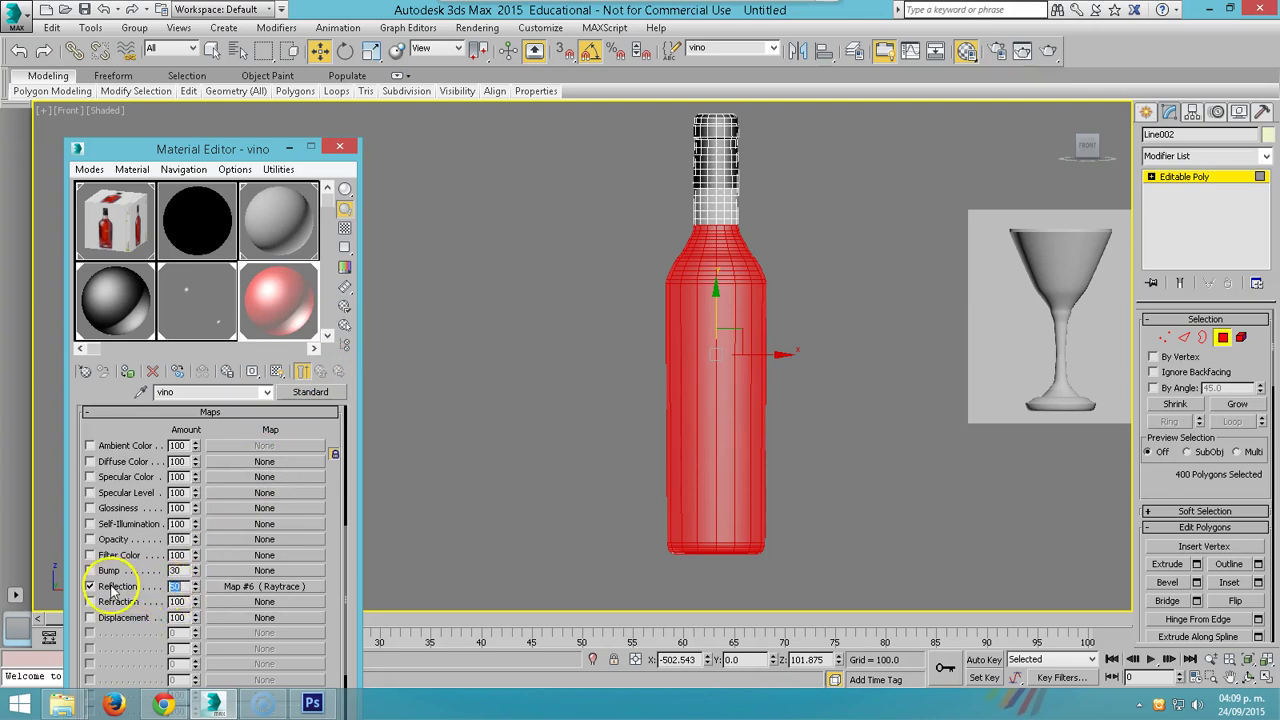
- Drag the botella material onto the wine glass and leave polygon editing
click(471, 477)
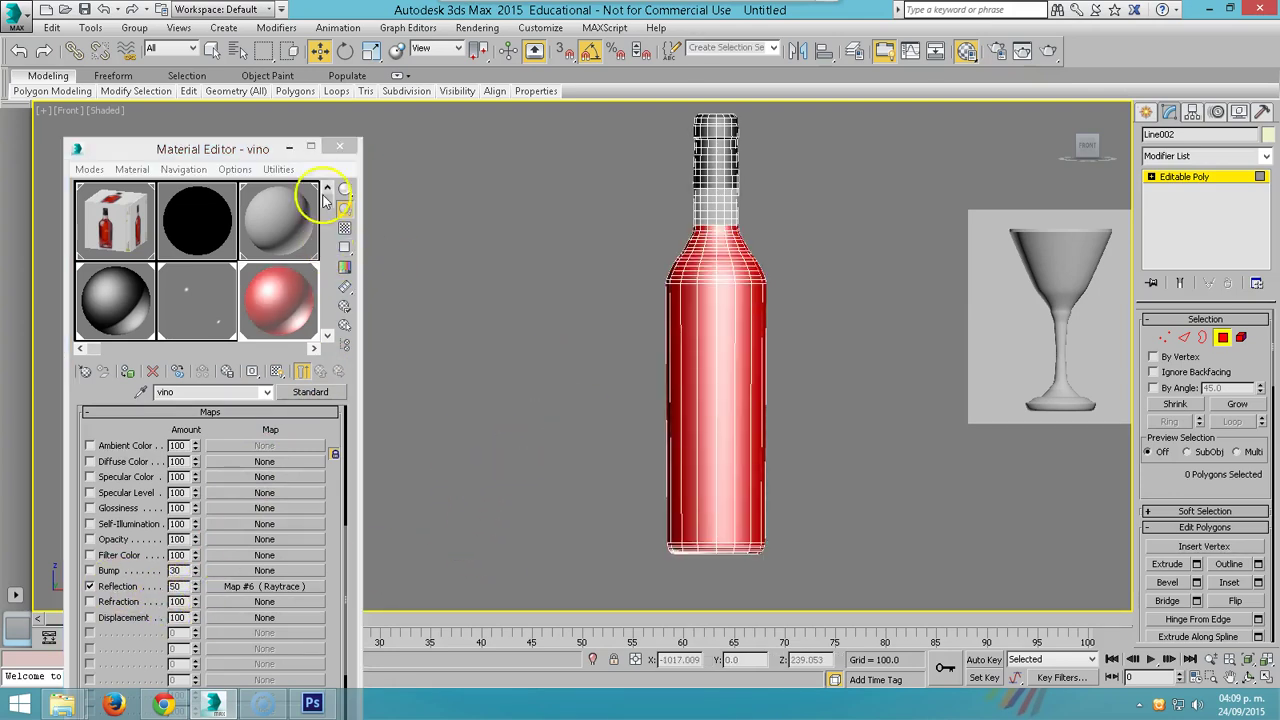
scroll(906, 294, down, 2)
middle_drag(906, 294, 734, 289)
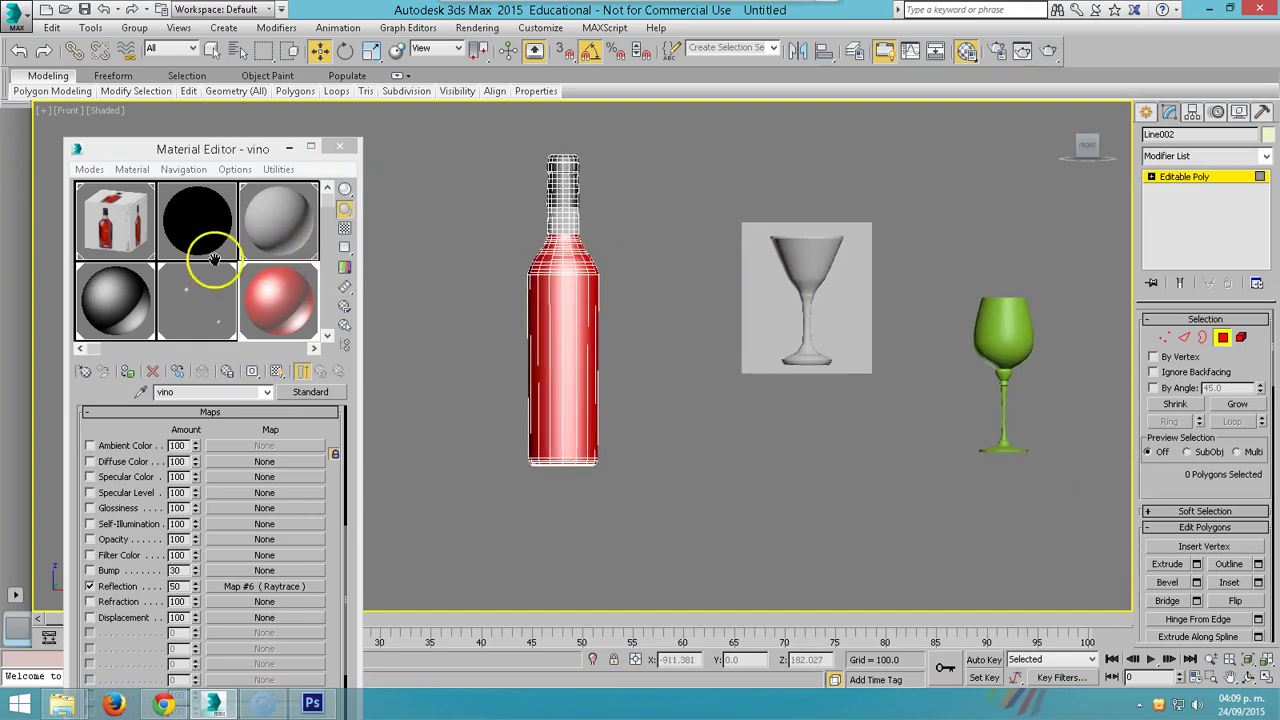
click(190, 301)
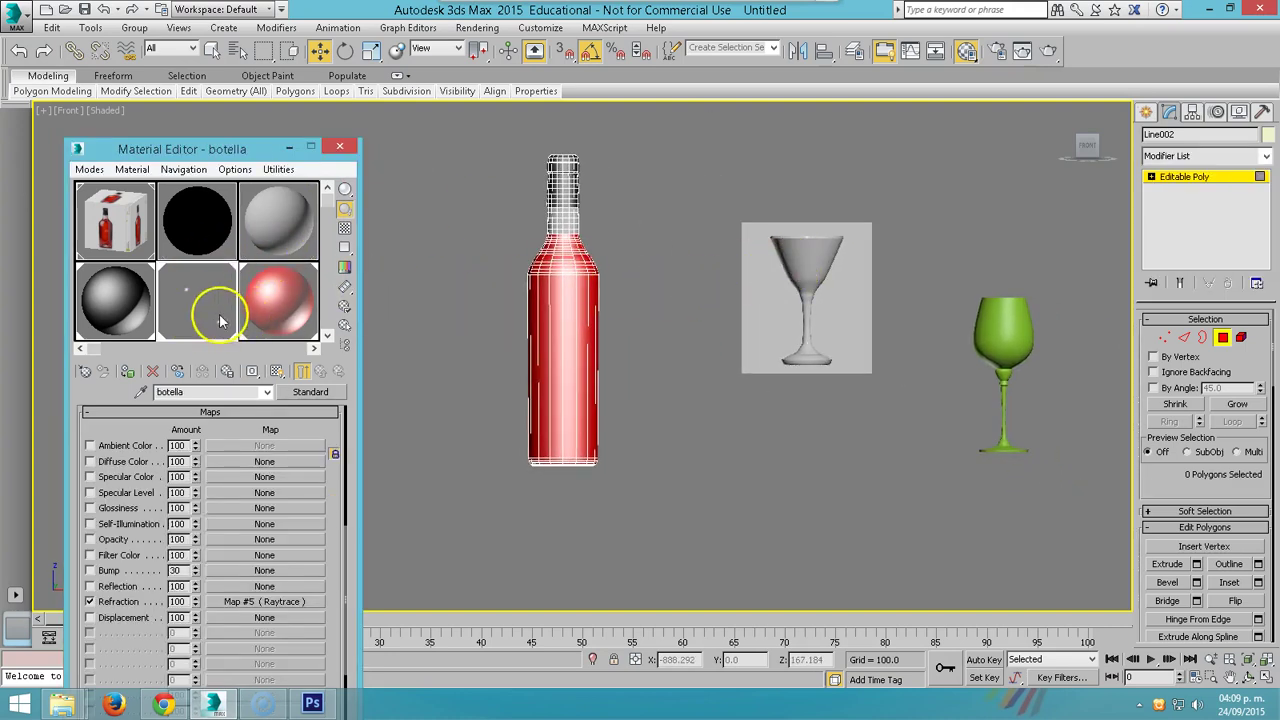
drag(220, 320, 1027, 326)
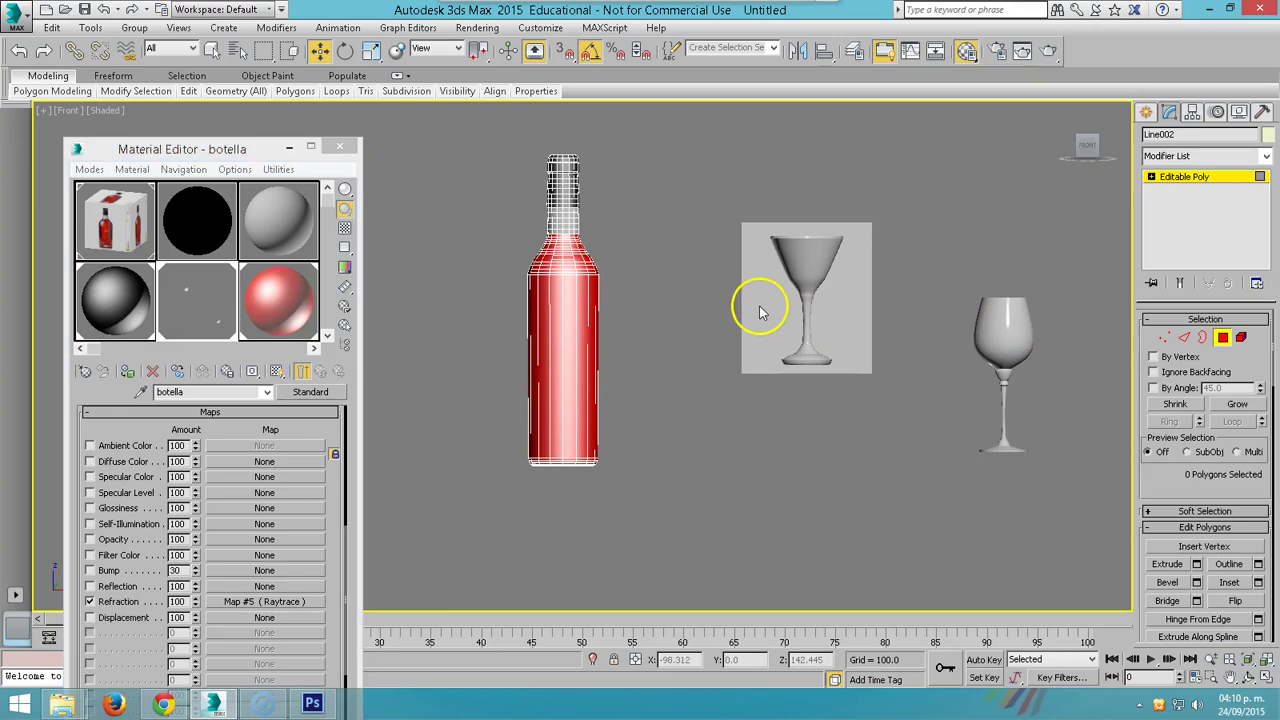
right_click(760, 313)
click(1224, 338)
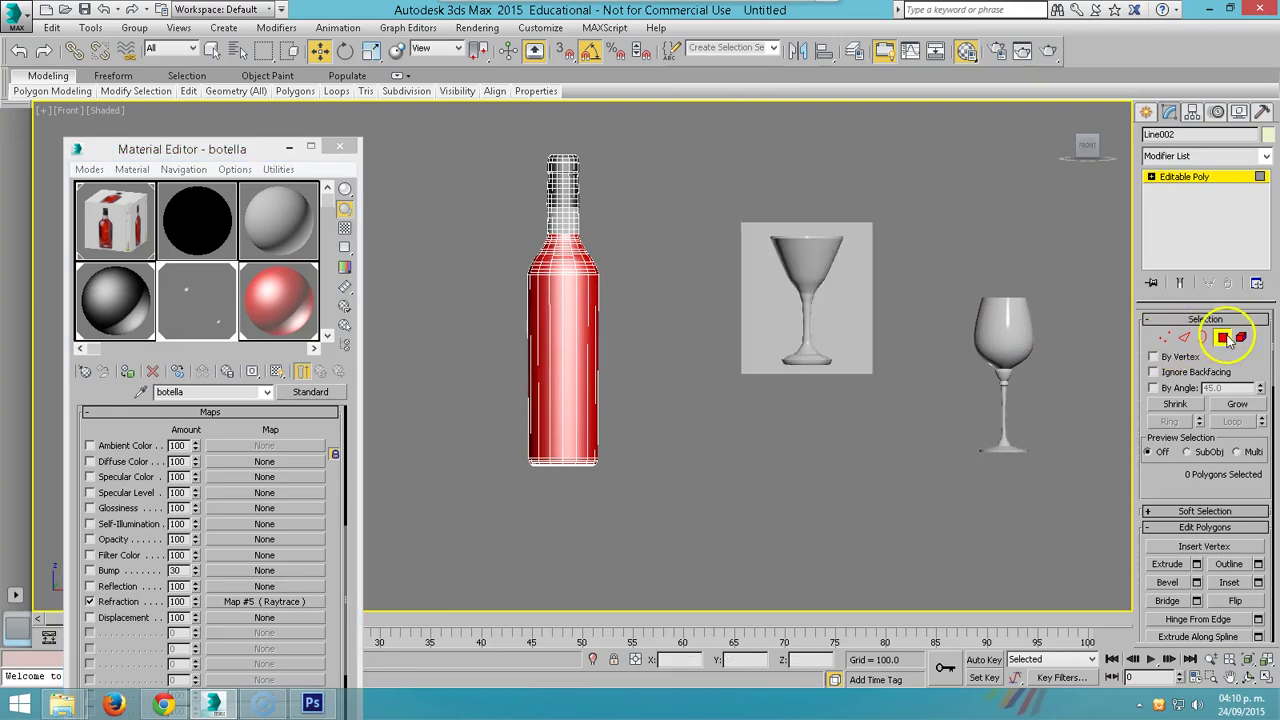
- Delete the reference image plane Plane001 and move the martini glass down
click(1228, 338)
click(767, 277)
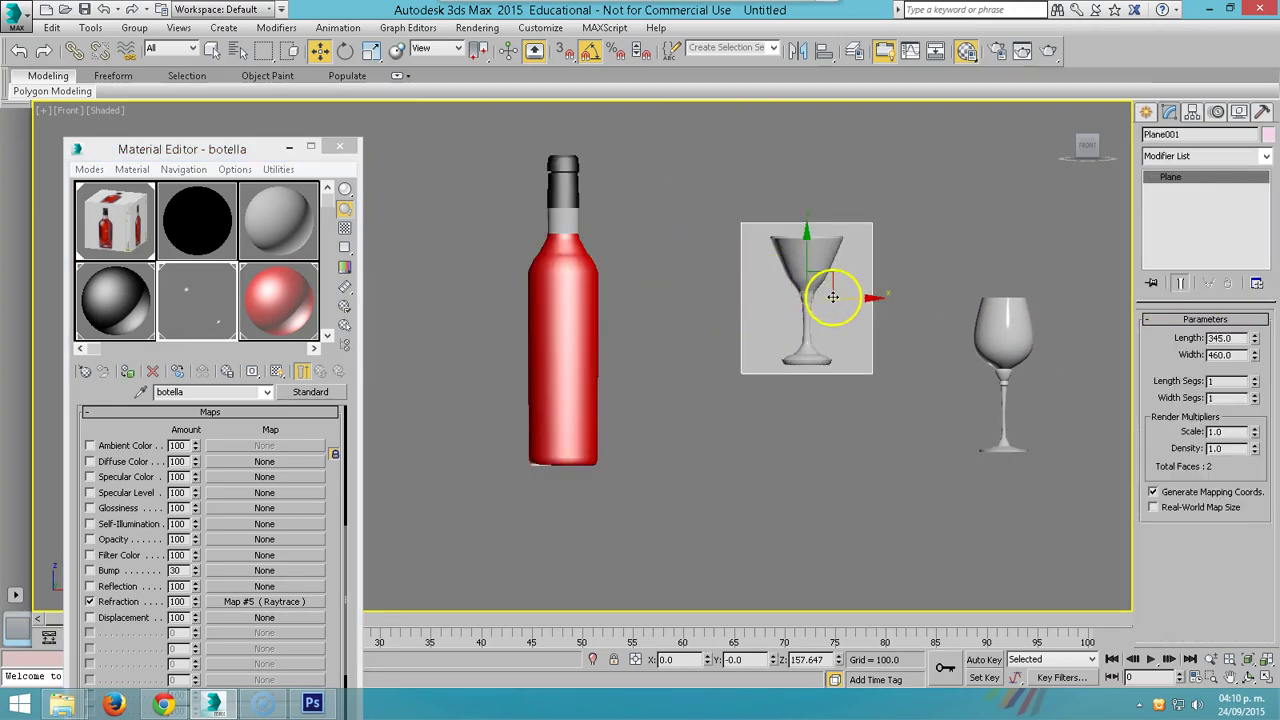
drag(832, 297, 722, 296)
key(Delete)
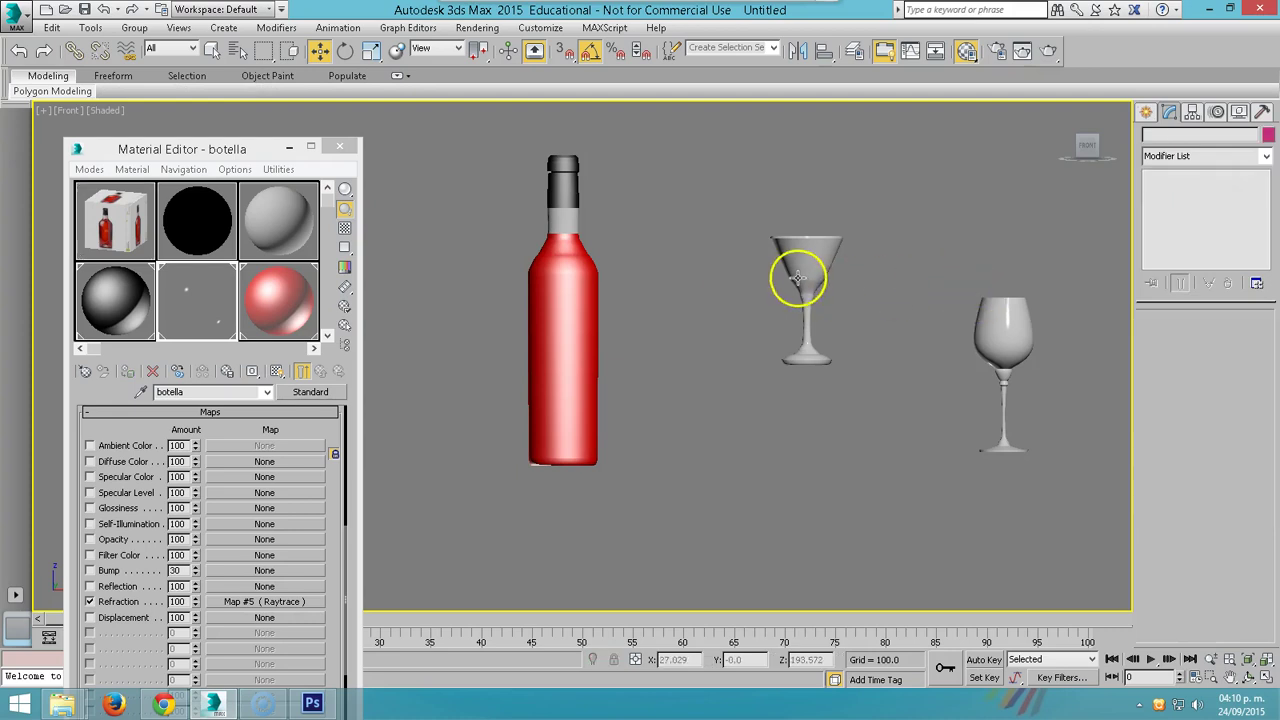
click(798, 278)
drag(790, 285, 769, 364)
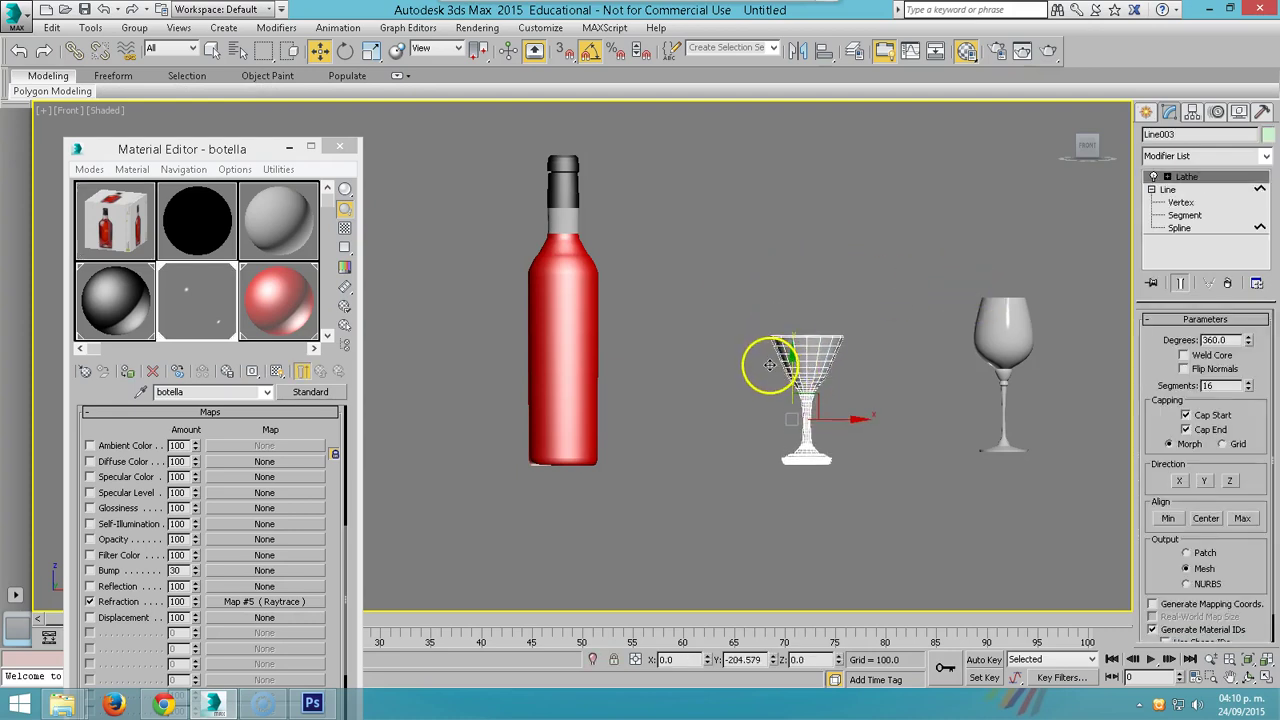
- Draw a wavy seven-point Line spline as the vase profile beside the bottle
click(1146, 112)
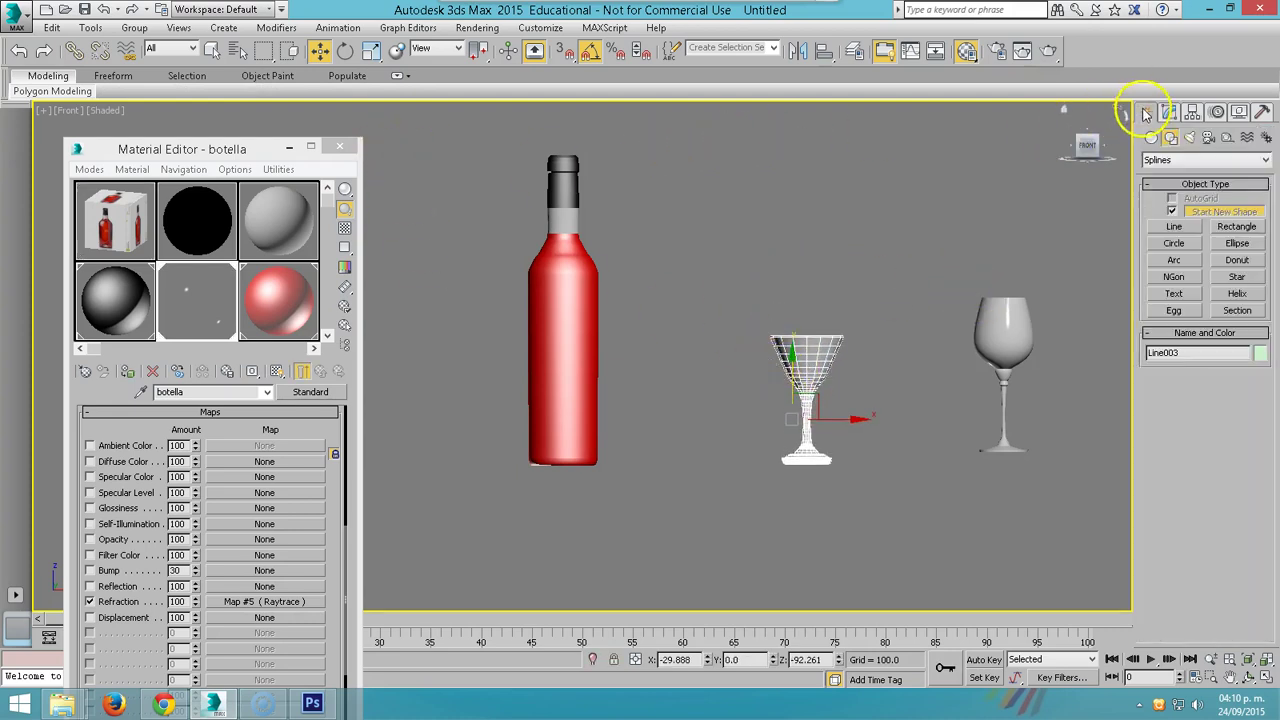
click(1174, 226)
scroll(663, 358, up, 3)
scroll(711, 300, down, 1)
click(711, 315)
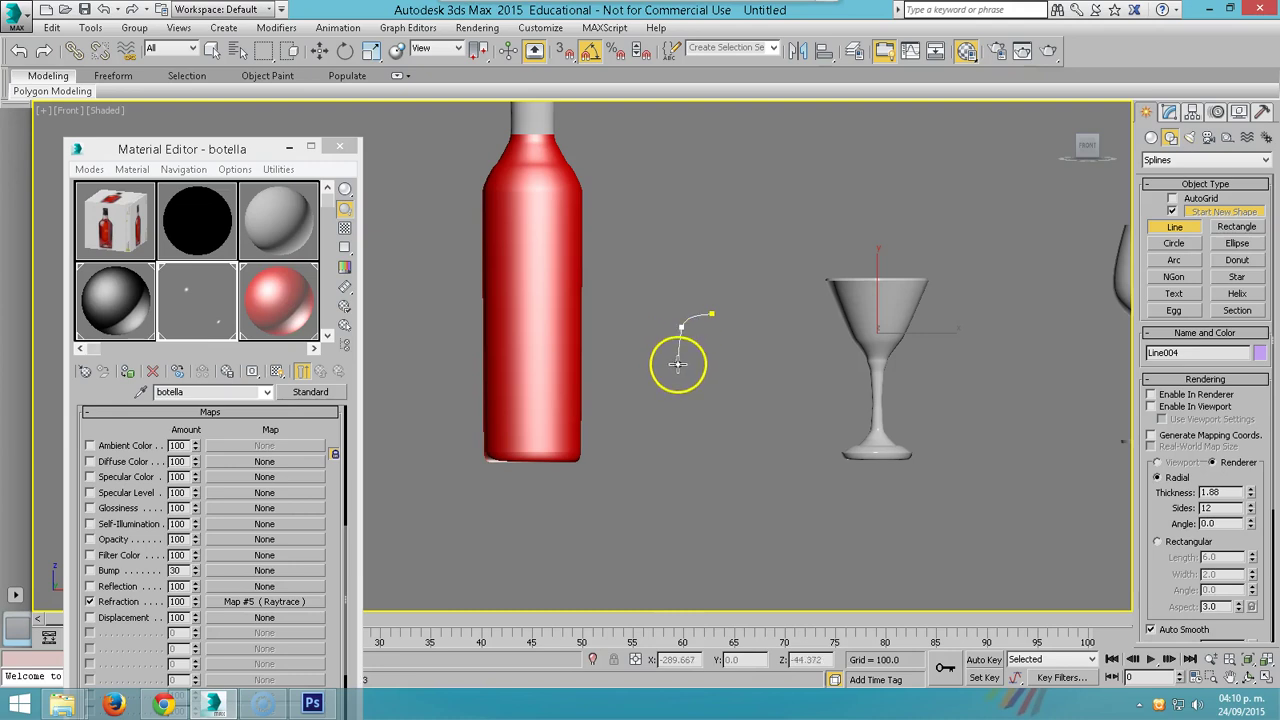
click(678, 358)
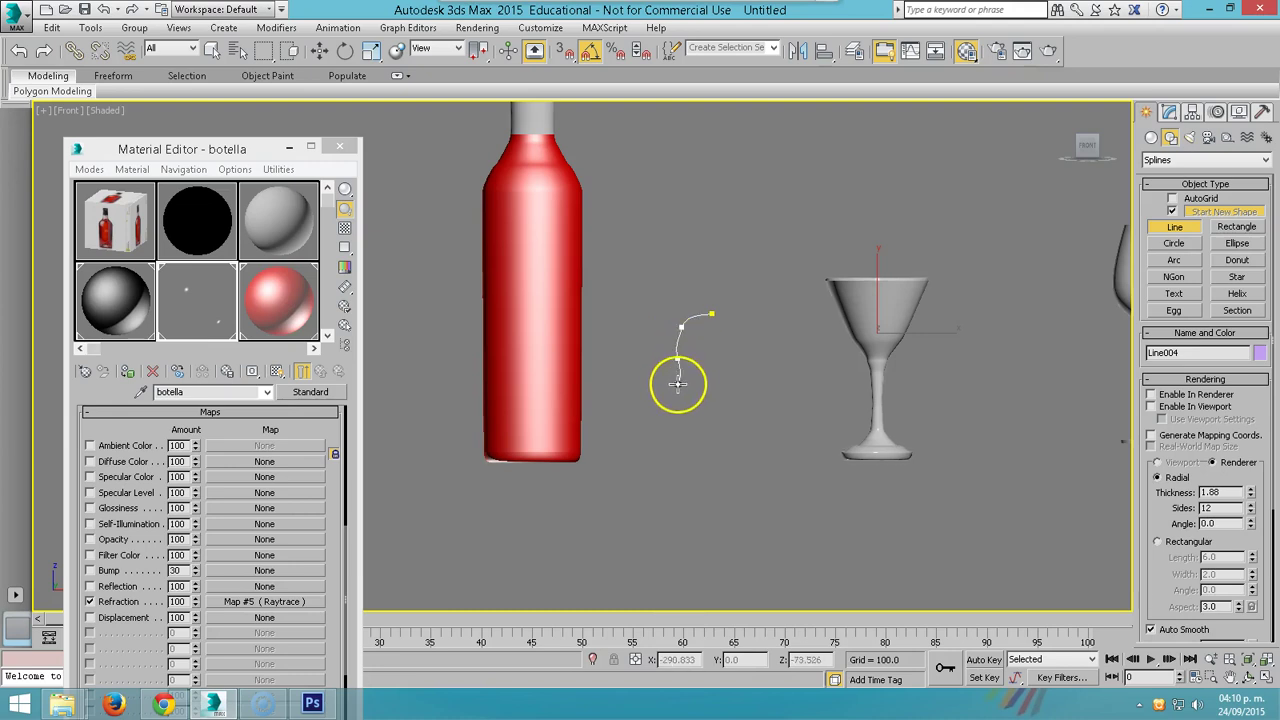
click(674, 393)
click(651, 421)
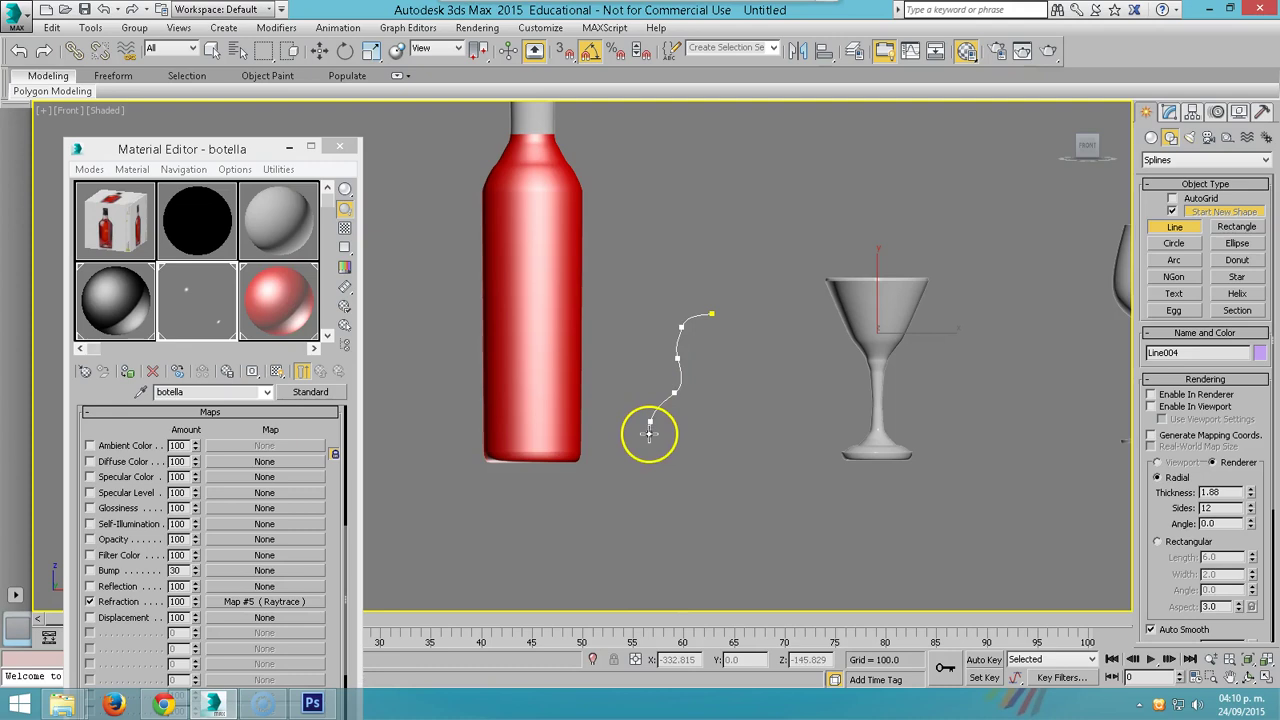
click(655, 477)
click(698, 514)
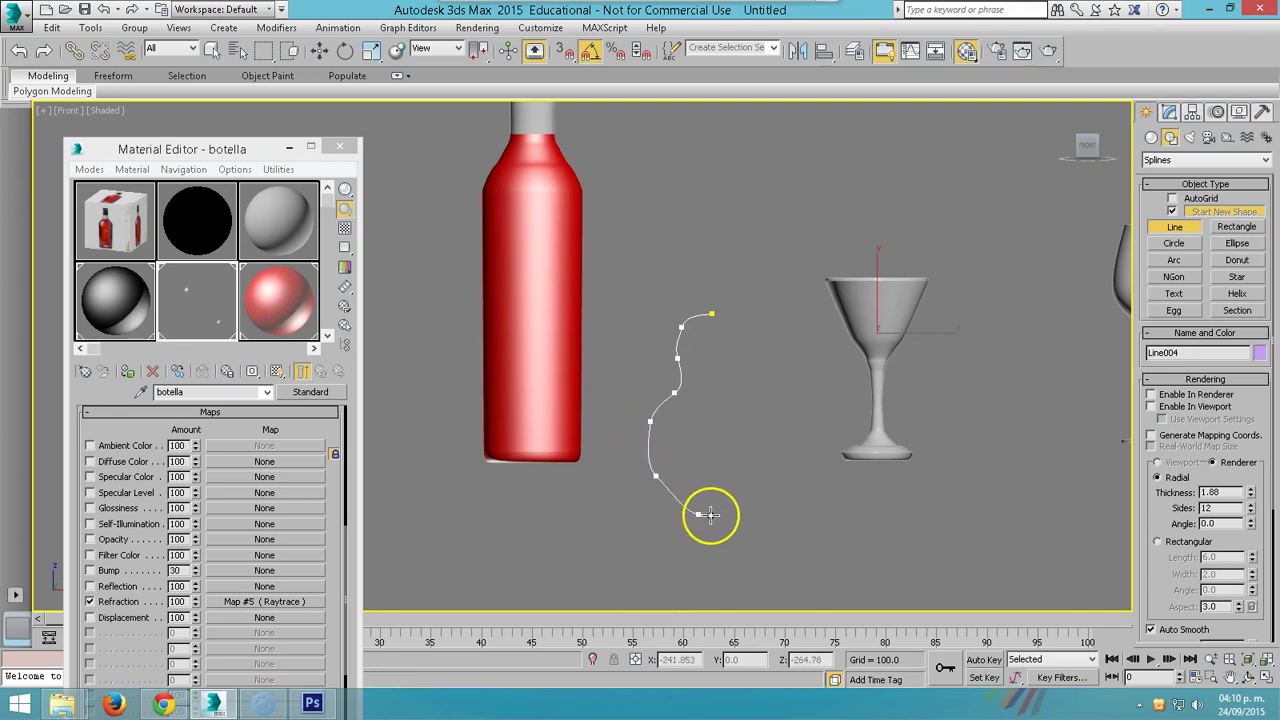
click(729, 507)
right_click(760, 505)
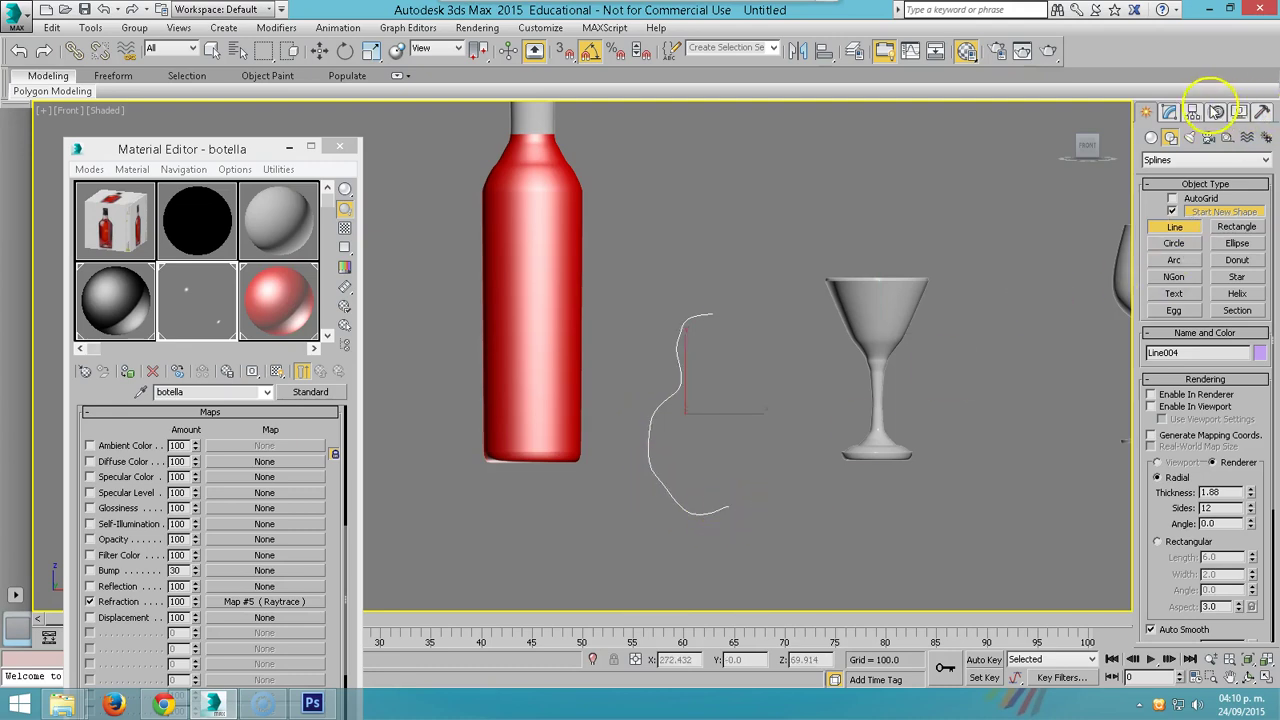
- Apply a Lathe modifier to Line004 aligned to Max, and switch to the four-viewport layout
click(1172, 113)
click(1202, 157)
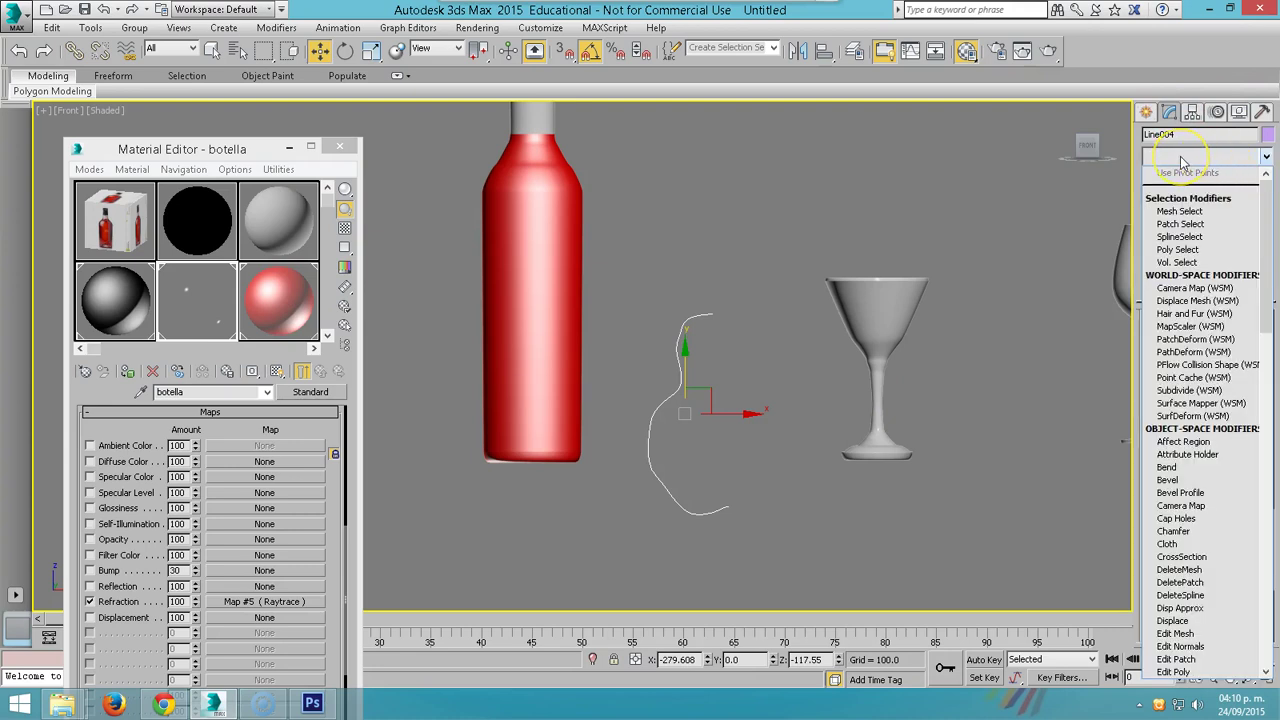
key(l)
key(Return)
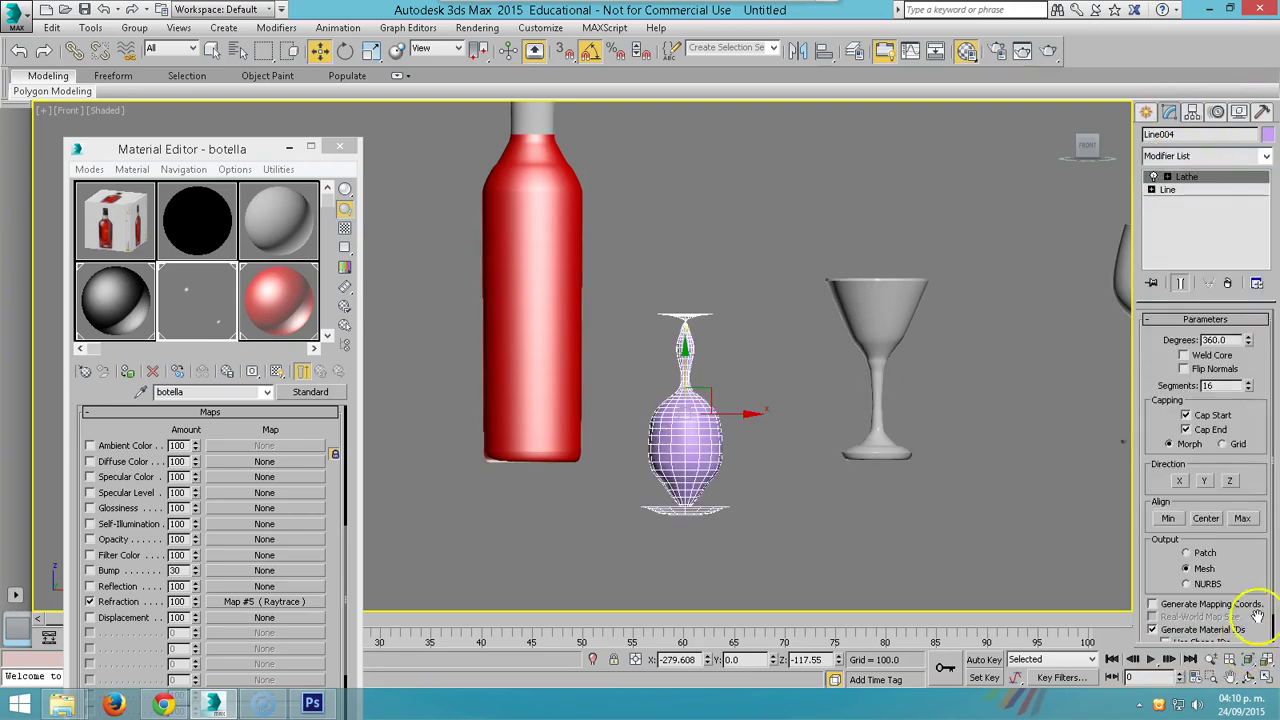
click(1242, 518)
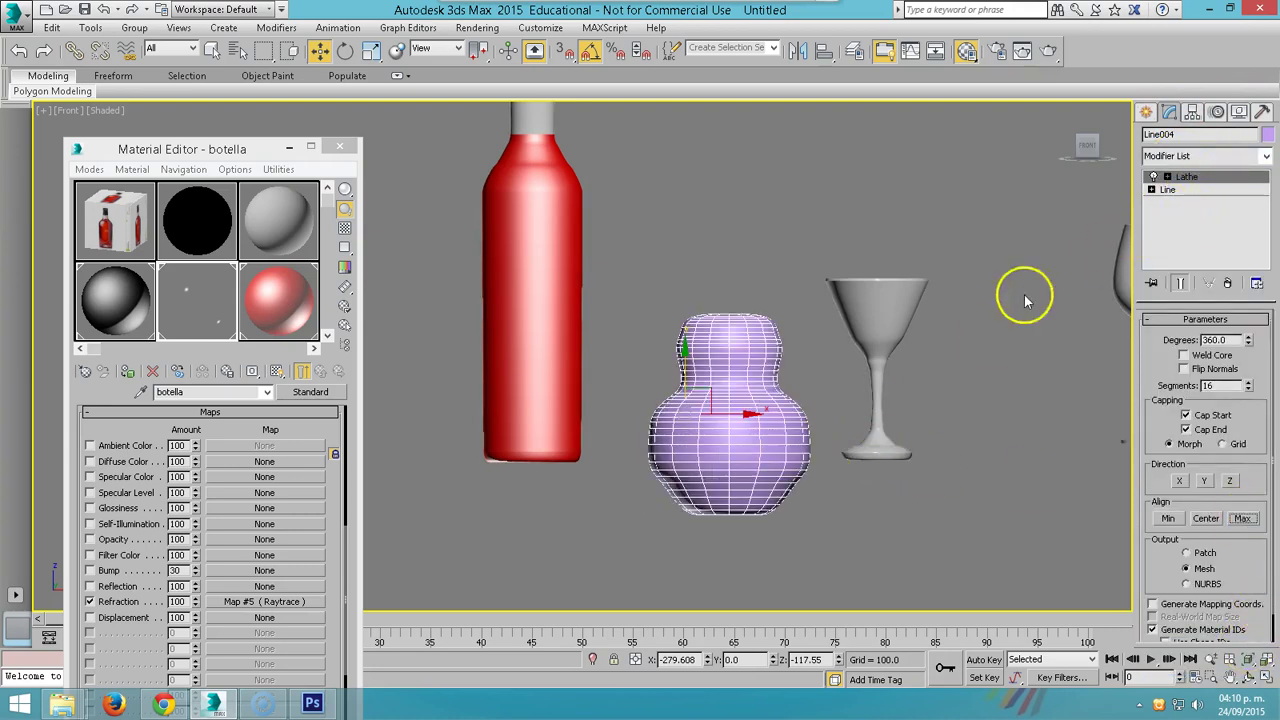
click(1265, 679)
scroll(891, 500, up, 3)
scroll(920, 471, up, 3)
scroll(920, 470, up, 3)
scroll(920, 471, up, 2)
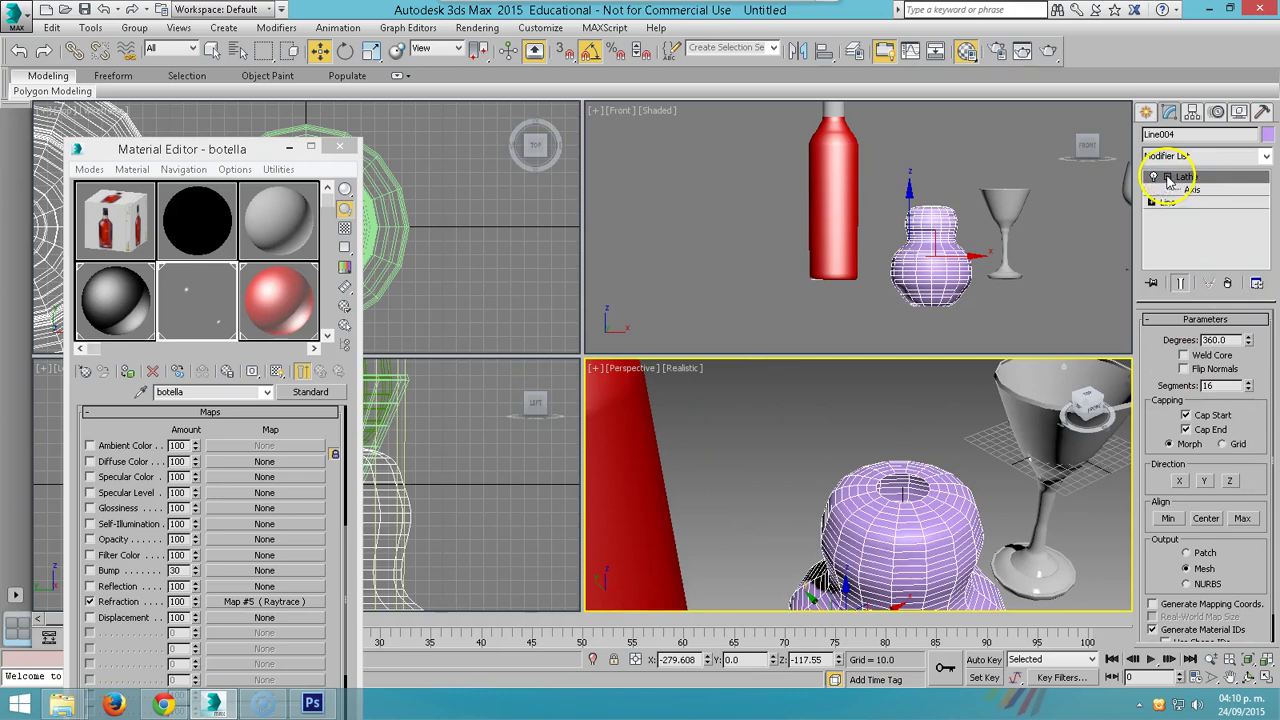
- Move the Lathe Axis sub-object in the Front view to reshape the vase, then render the perspective view
click(1190, 189)
click(986, 245)
drag(990, 257, 980, 257)
scroll(923, 471, up, 3)
middle_drag(923, 471, 938, 465)
click(983, 258)
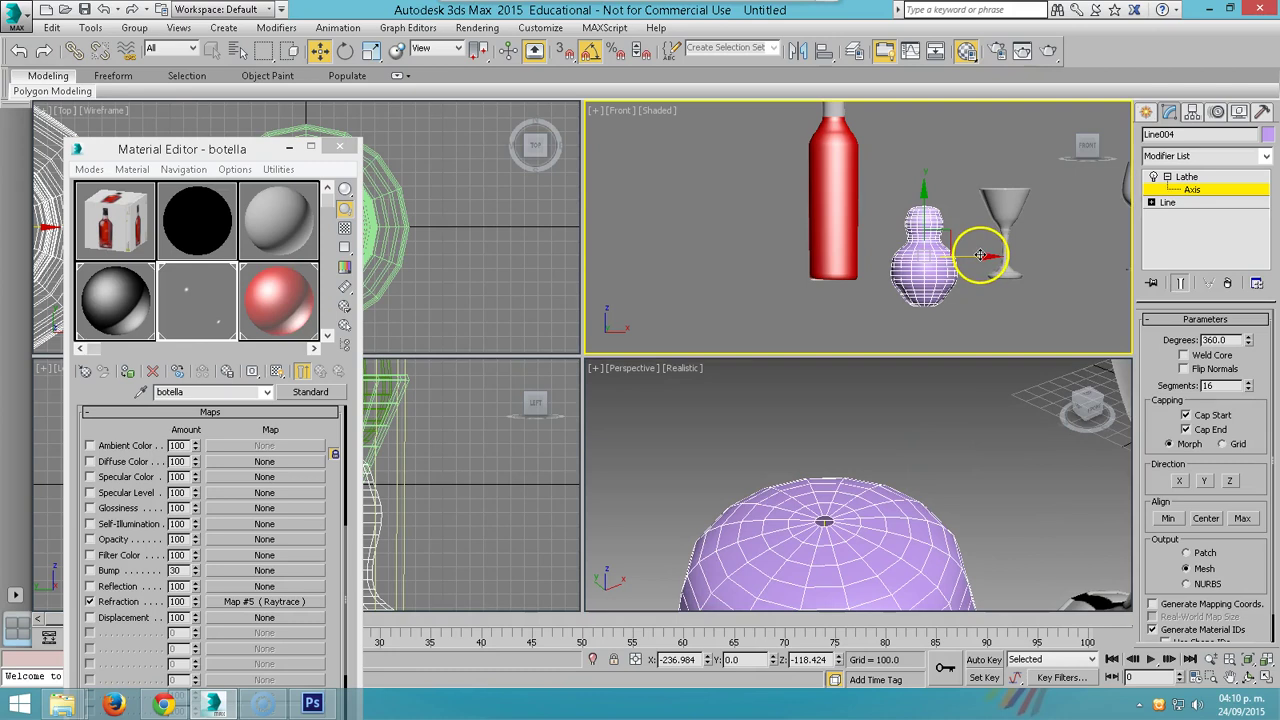
drag(977, 256, 991, 400)
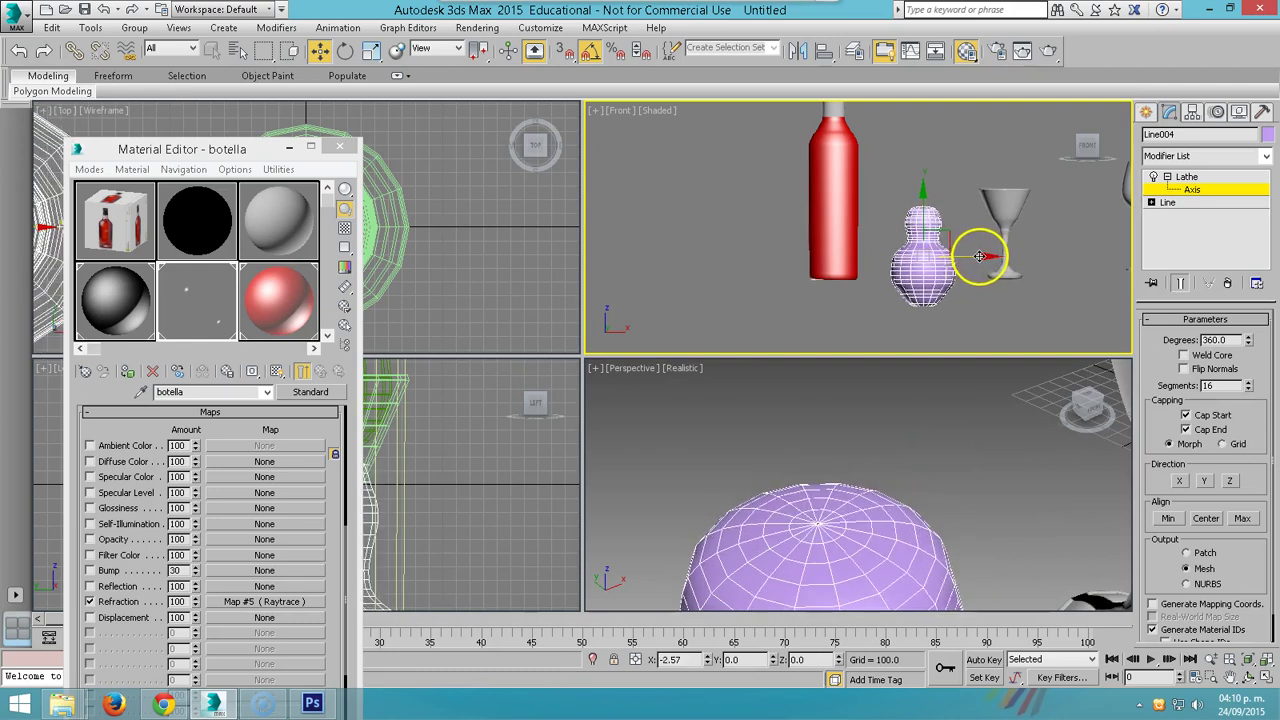
mouse_move(991, 400)
alt+middle_down()
mouse_move(1020, 431)
mouse_move(938, 440)
alt+middle_up()
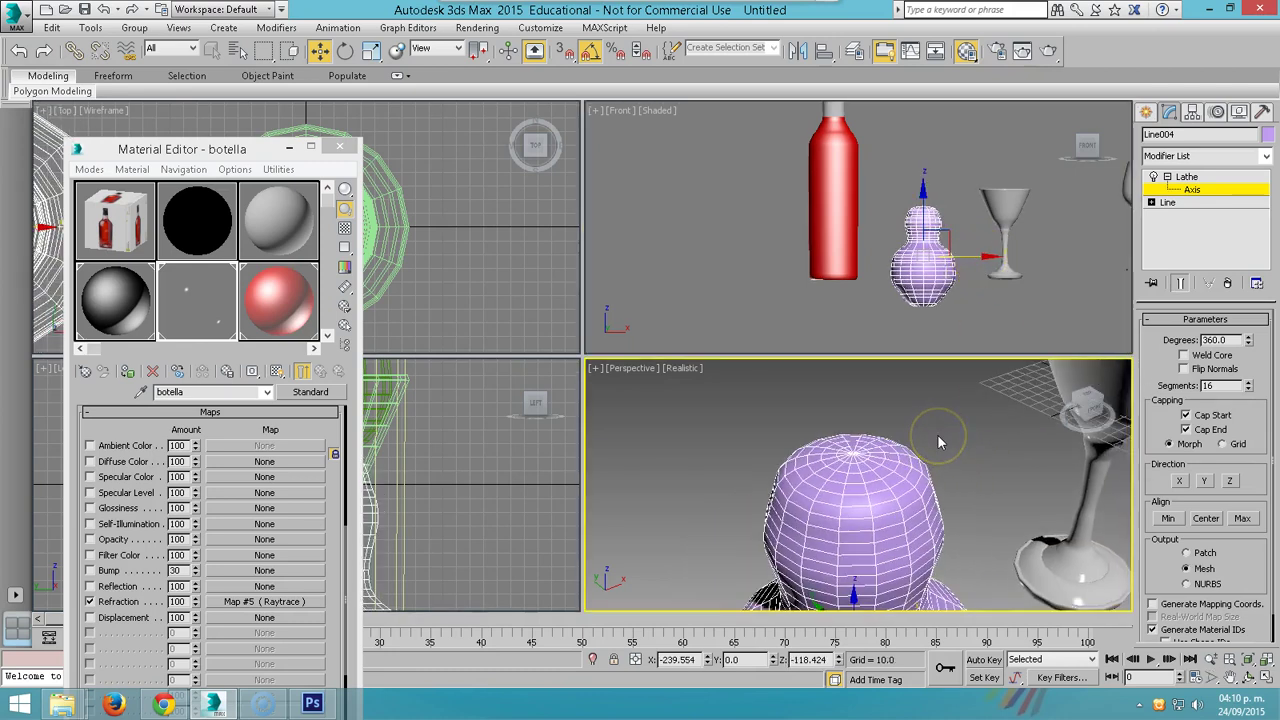
key(shift+q)
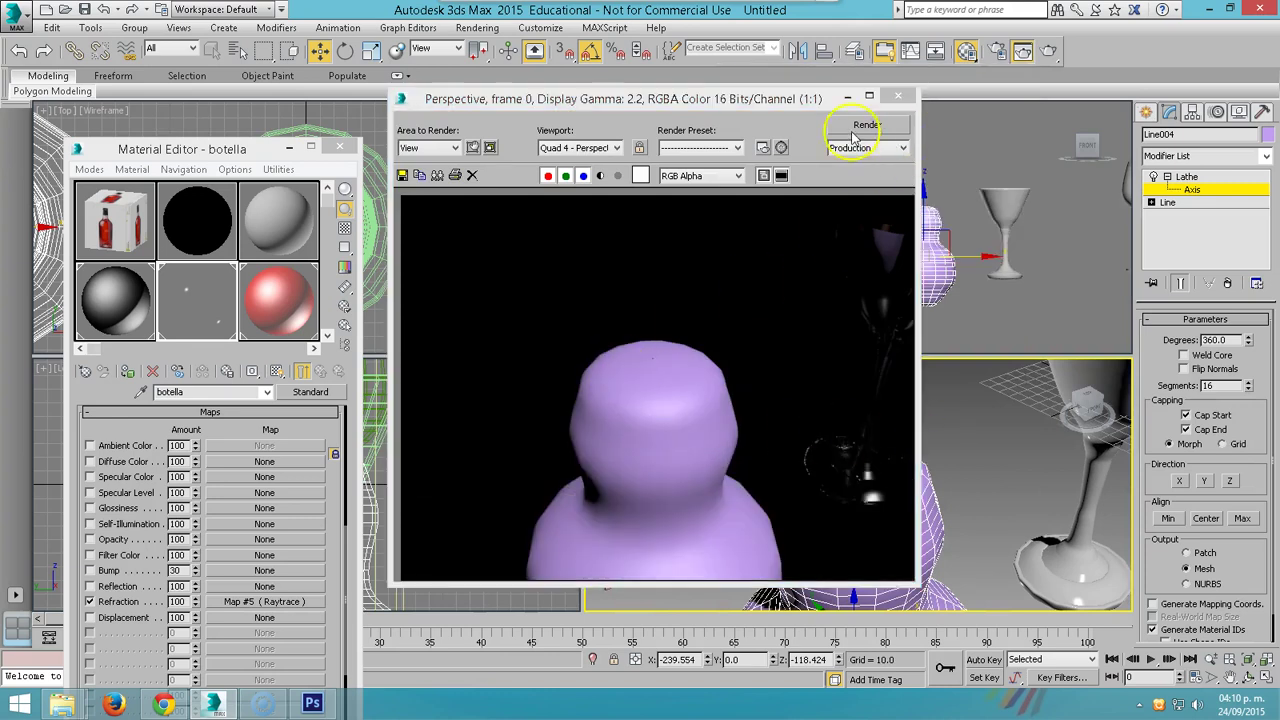
click(897, 96)
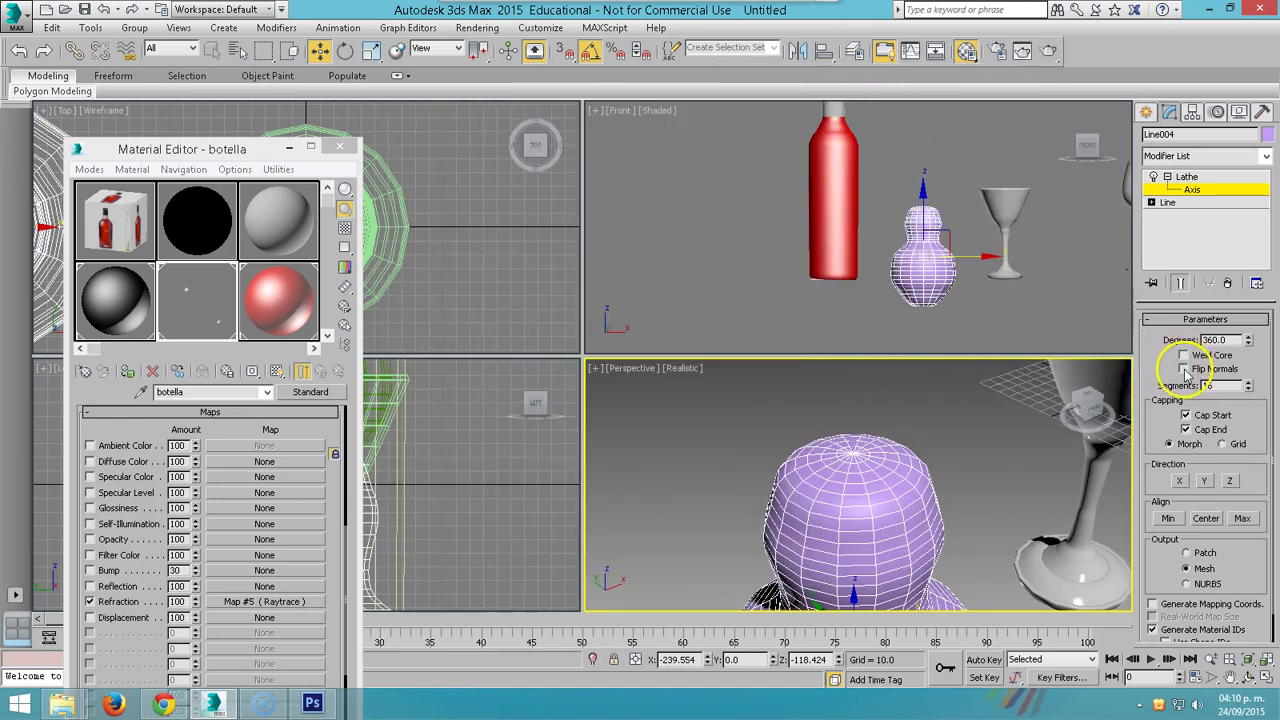
- Enable Weld Core on the vase's Lathe modifier
click(1184, 355)
scroll(1184, 370, down, 1)
middle_drag(957, 430, 921, 355)
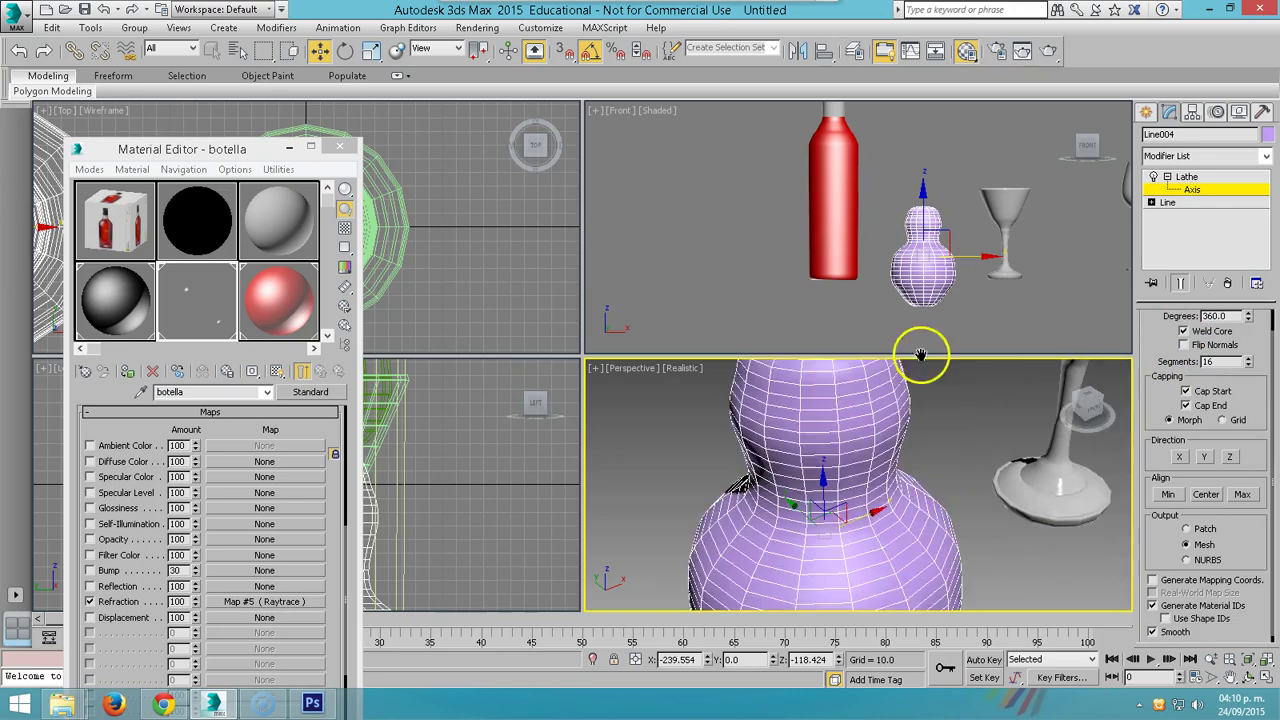
scroll(921, 420, down, 3)
scroll(985, 300, down, 2)
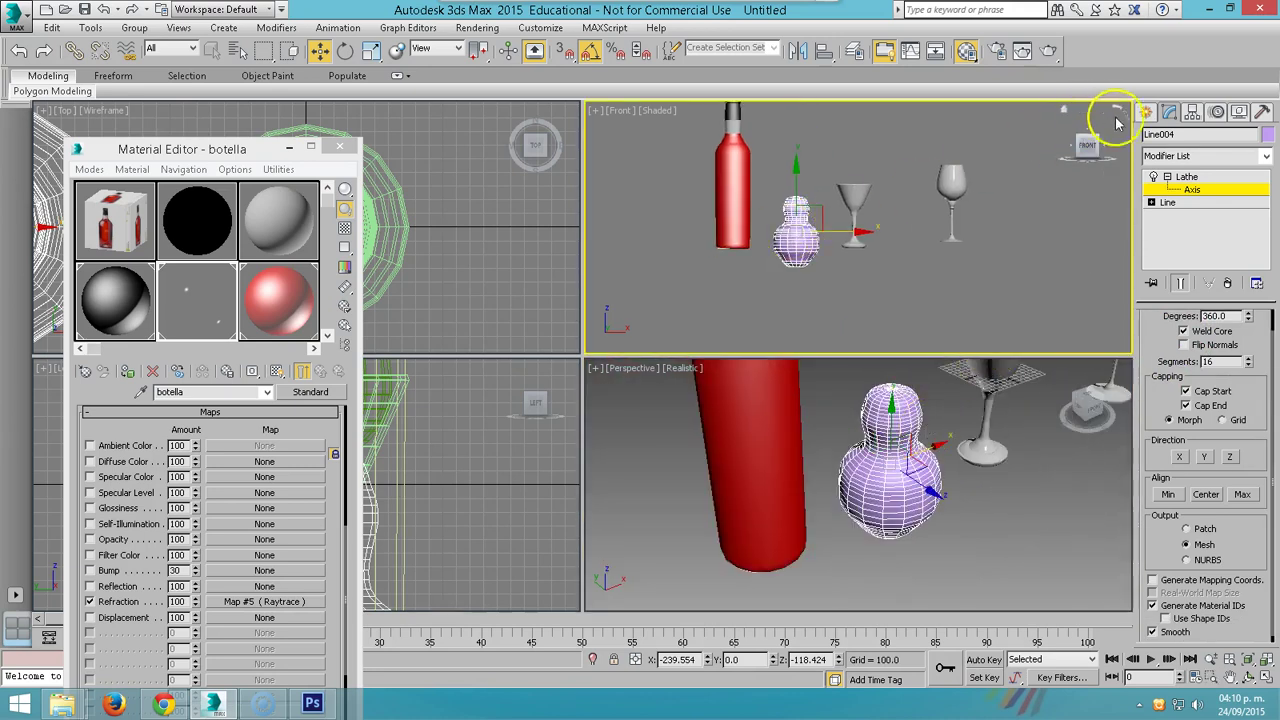
- Draw a new curved six-point Line jar profile in the Front viewport
click(1145, 112)
click(1170, 137)
click(1174, 227)
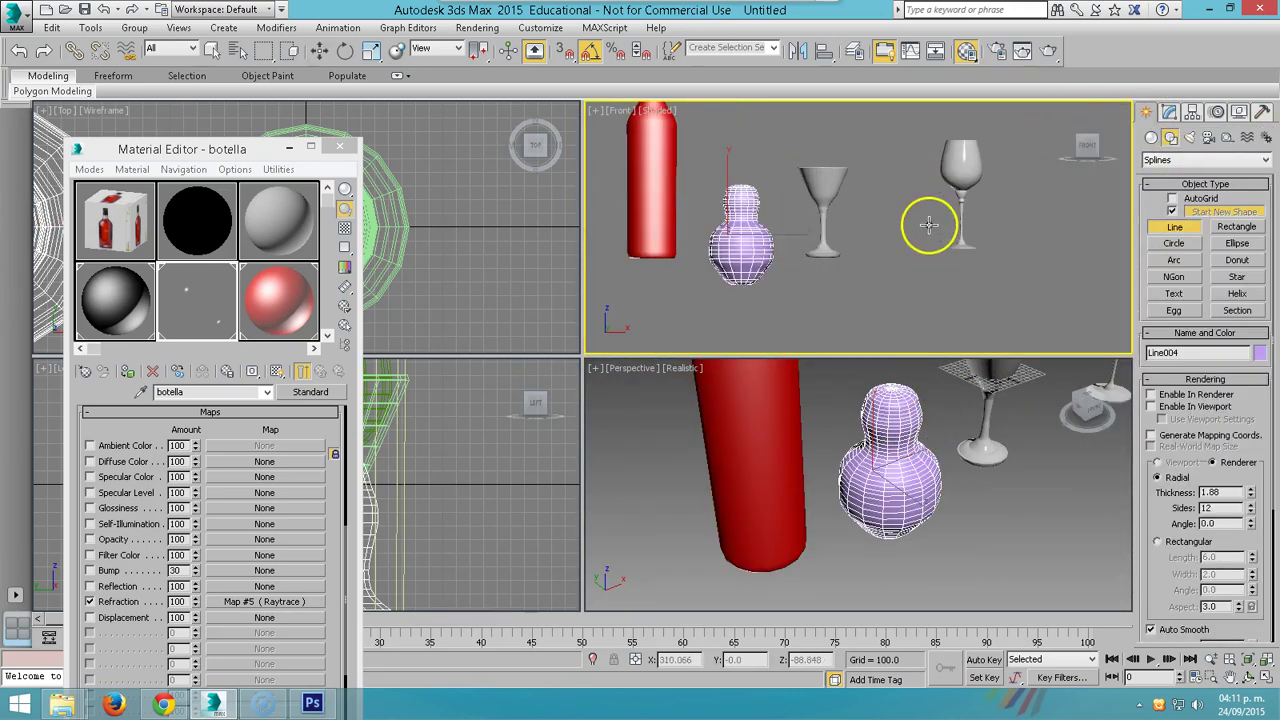
scroll(906, 220, up, 4)
click(890, 185)
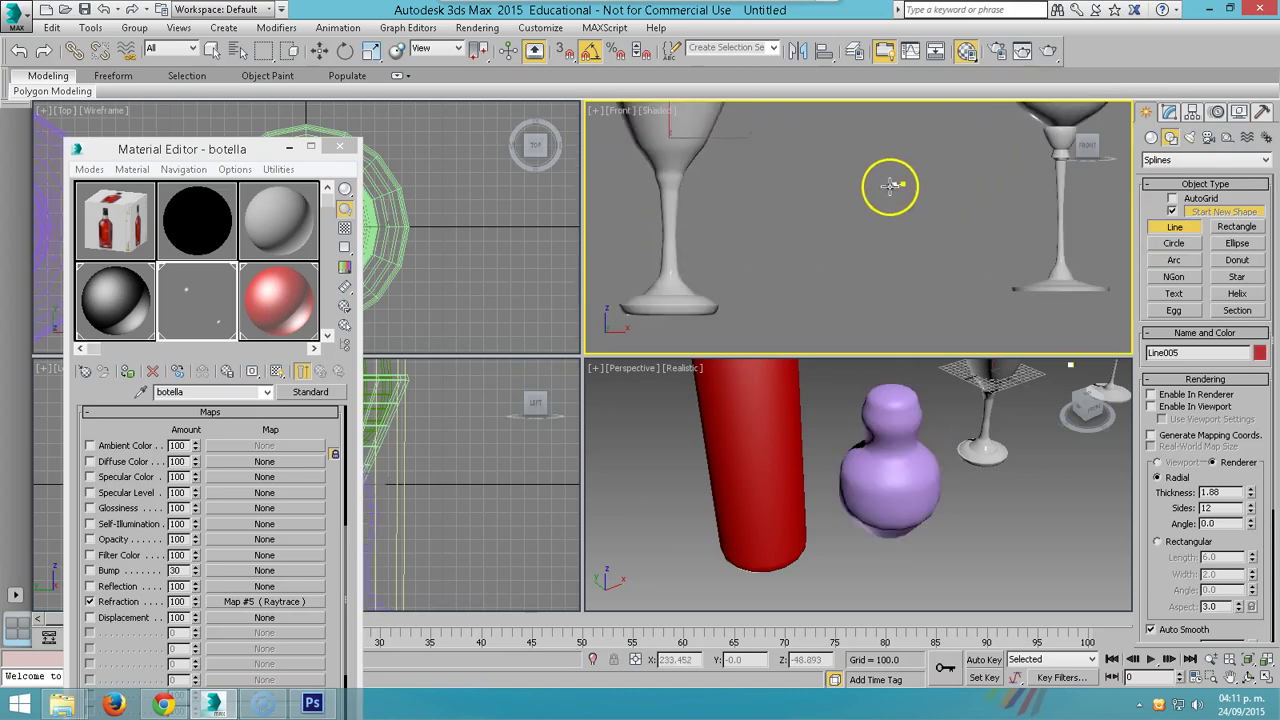
drag(859, 203, 856, 215)
click(849, 245)
click(839, 306)
click(876, 344)
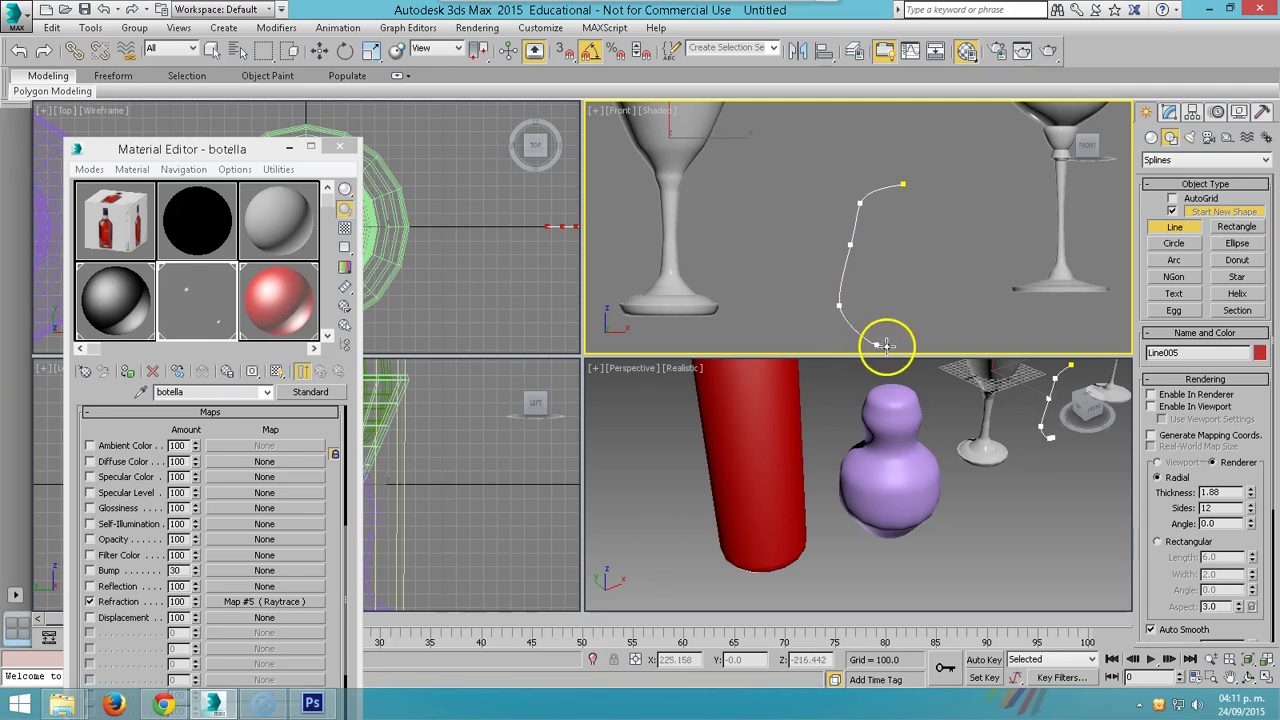
click(920, 338)
right_click(929, 334)
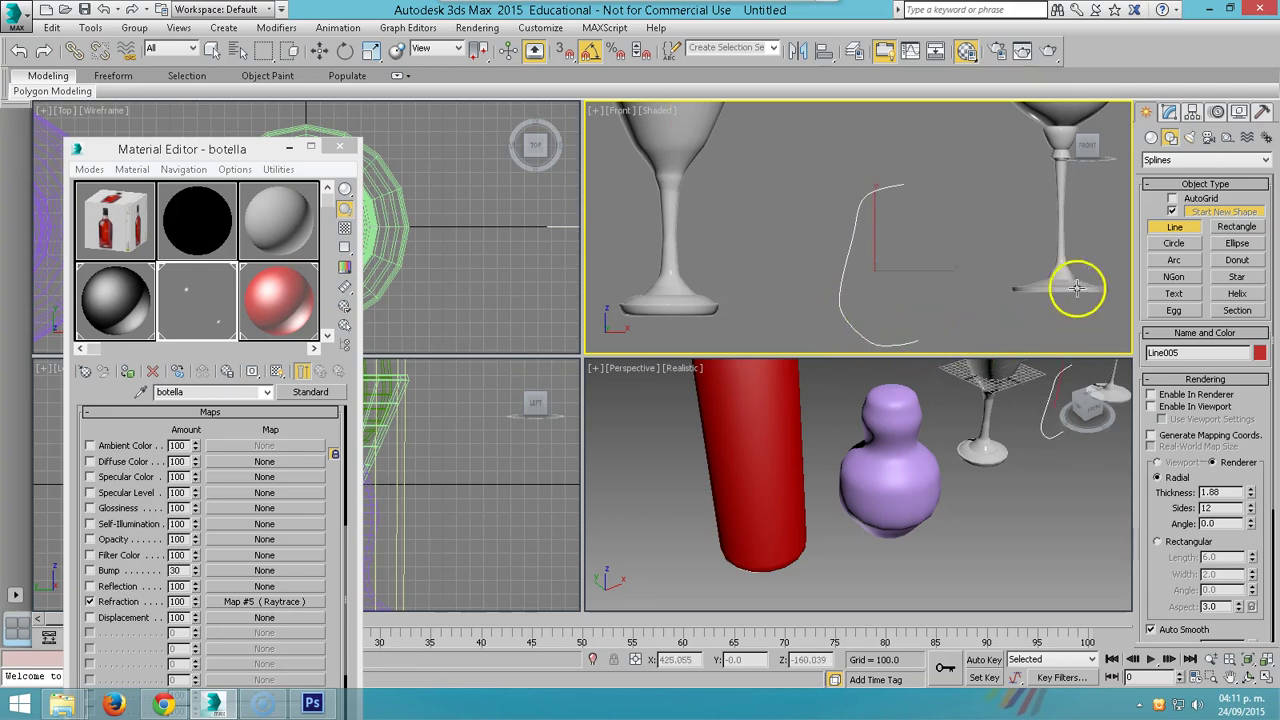
scroll(1077, 286, down, 3)
- Apply a Lathe modifier to Line005 aligned to Max, framing the new jar
click(1169, 116)
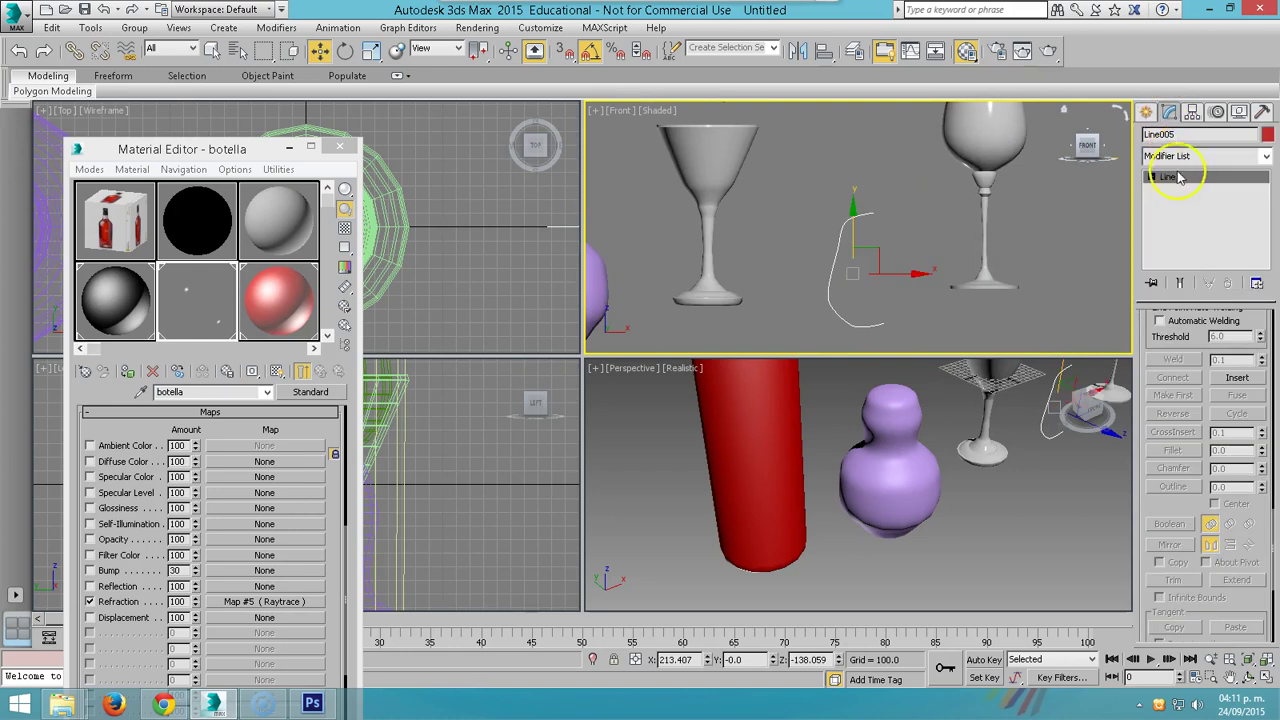
click(1180, 156)
click(1164, 184)
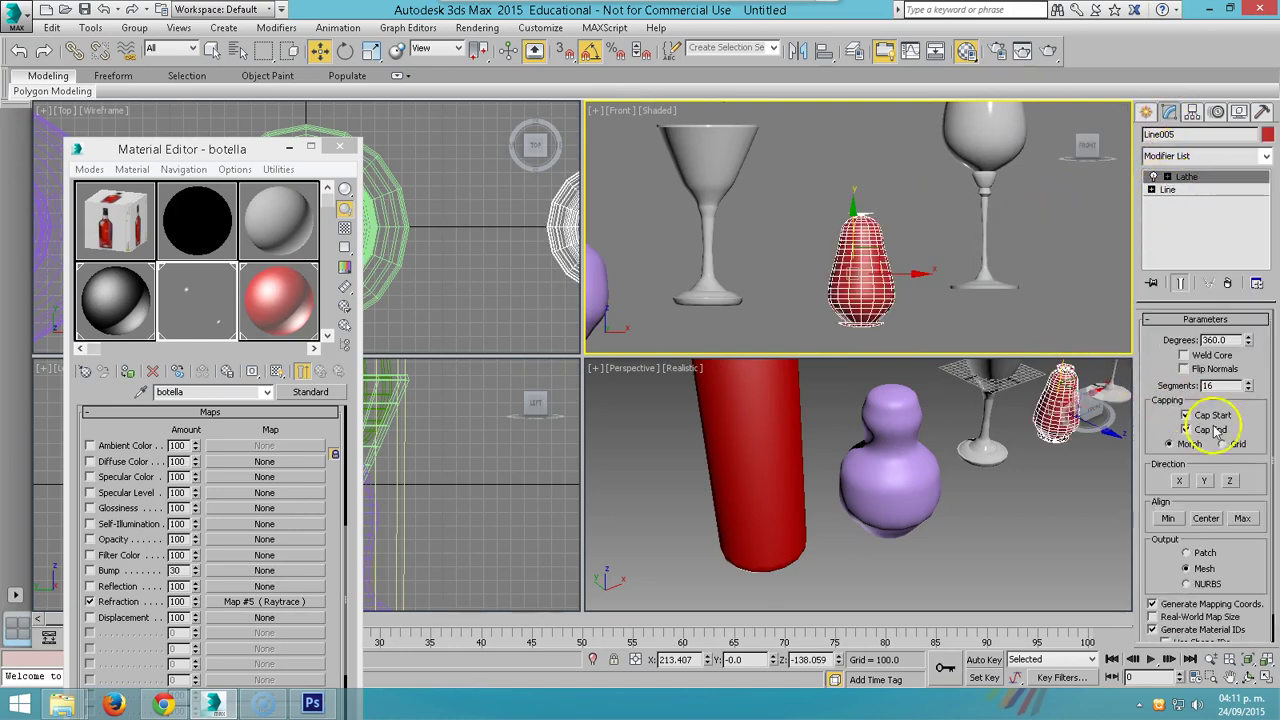
click(1240, 518)
scroll(903, 229, down, 2)
middle_drag(903, 229, 923, 283)
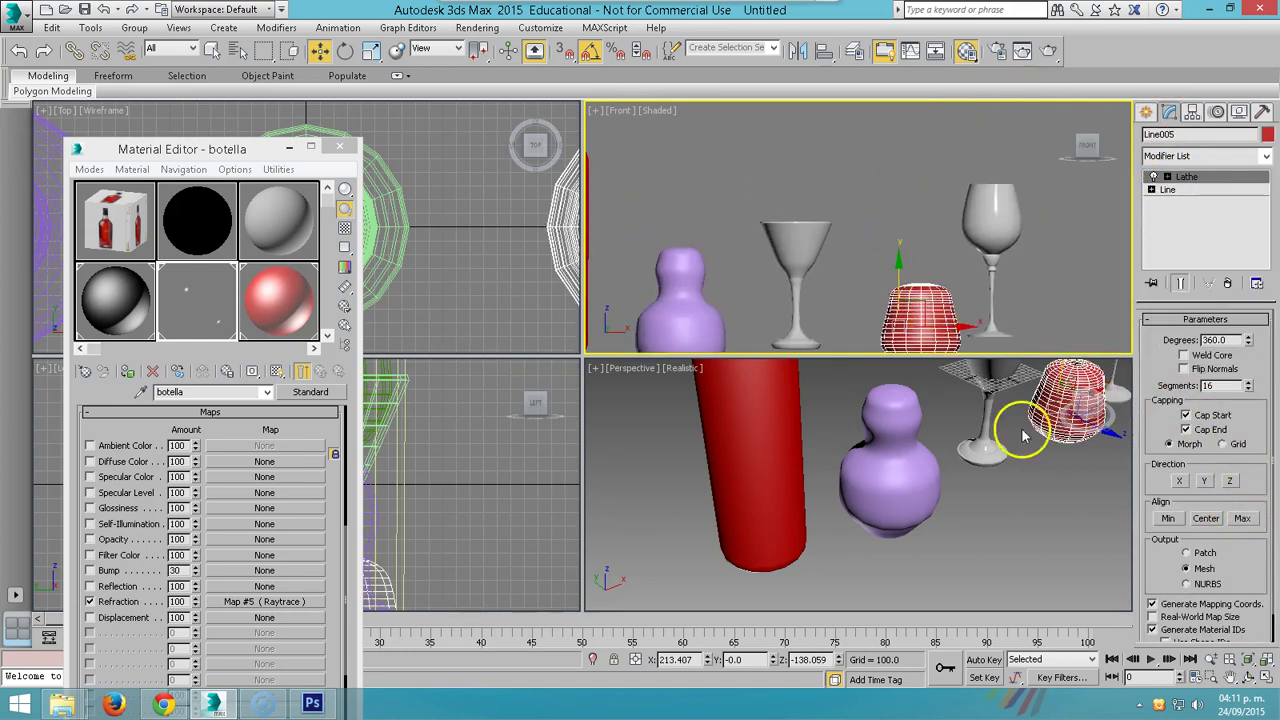
middle_drag(1023, 423, 945, 425)
scroll(945, 425, up, 4)
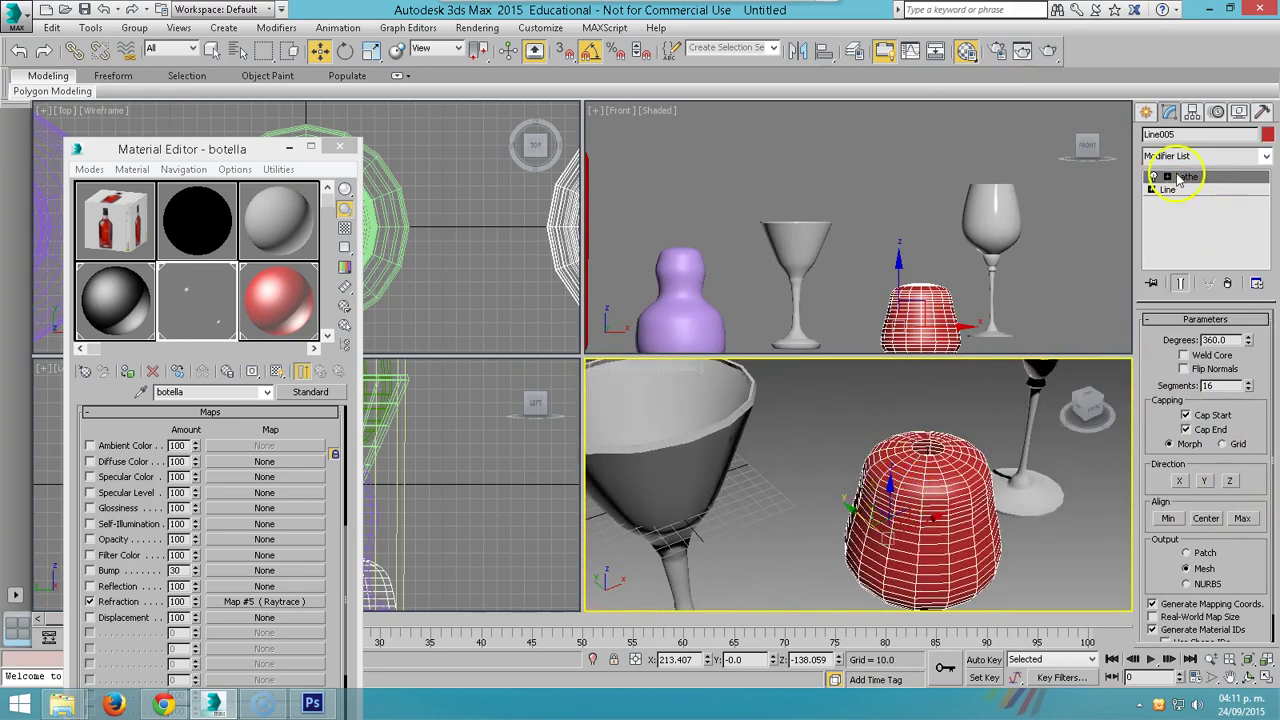
- Move the Lathe Axis sub-object in the Front view to narrow the jar
click(1166, 177)
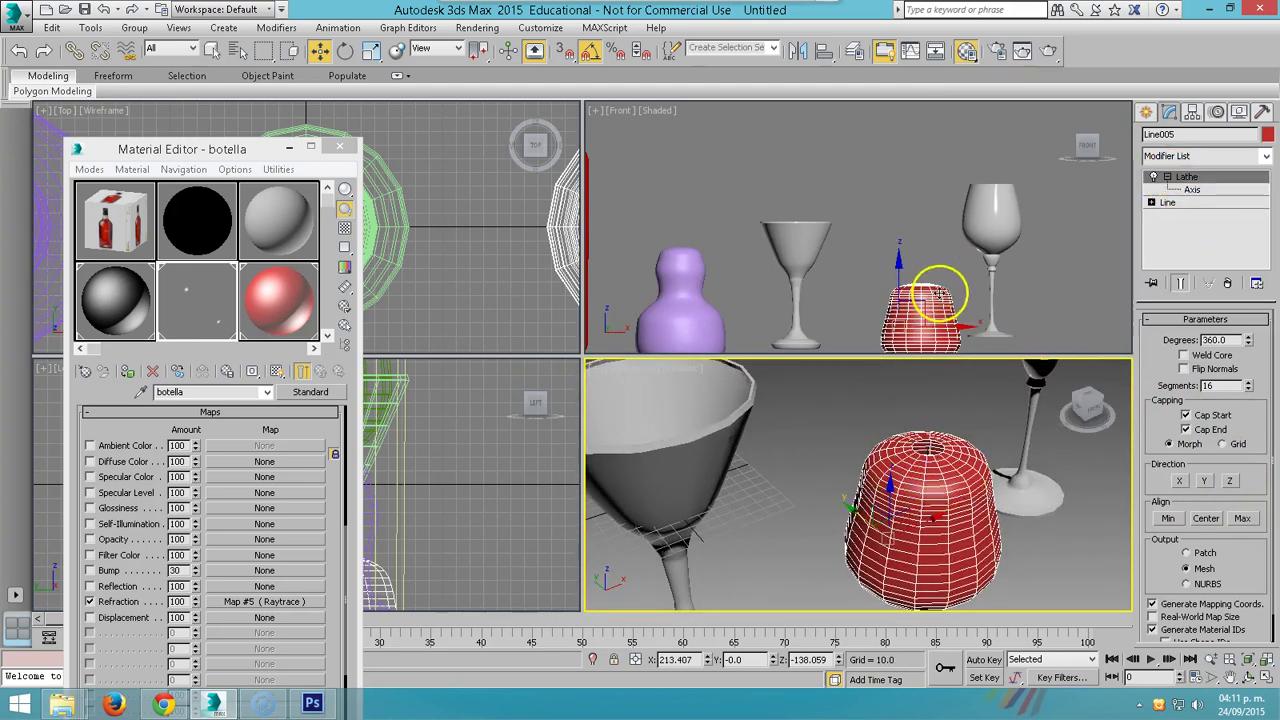
click(1192, 189)
click(980, 320)
drag(973, 326, 972, 325)
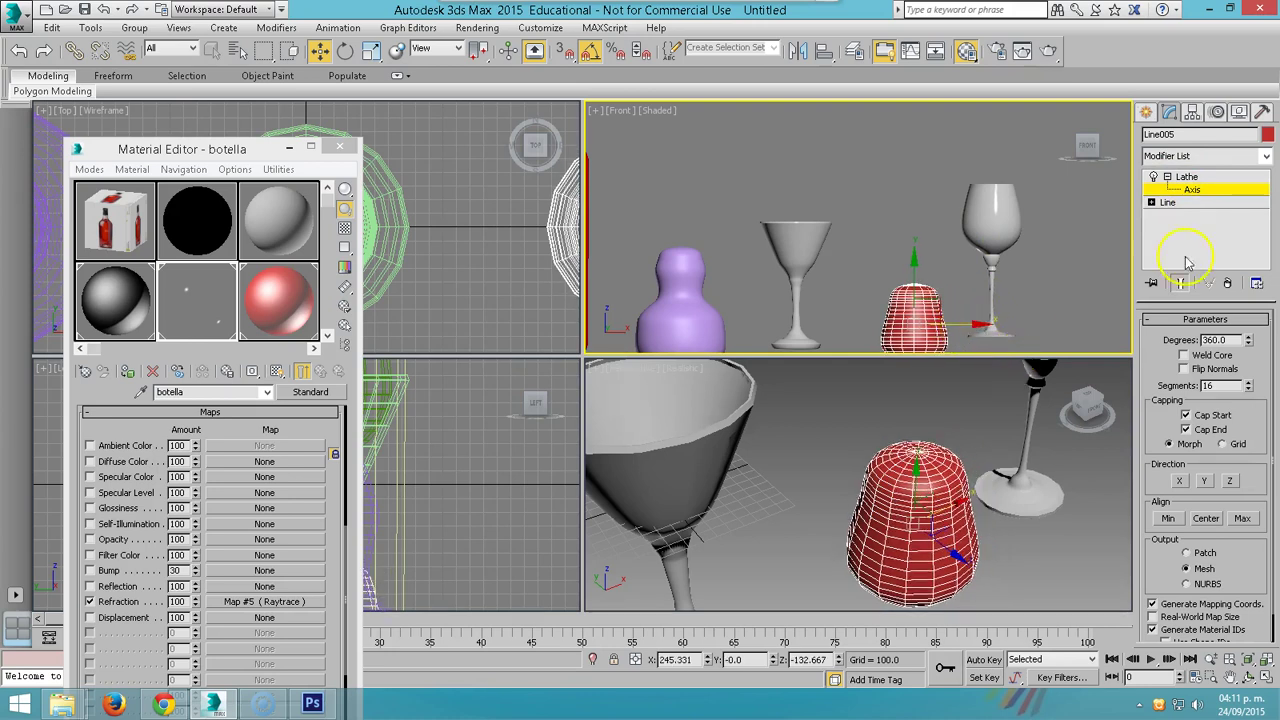
click(1189, 197)
scroll(908, 257, down, 2)
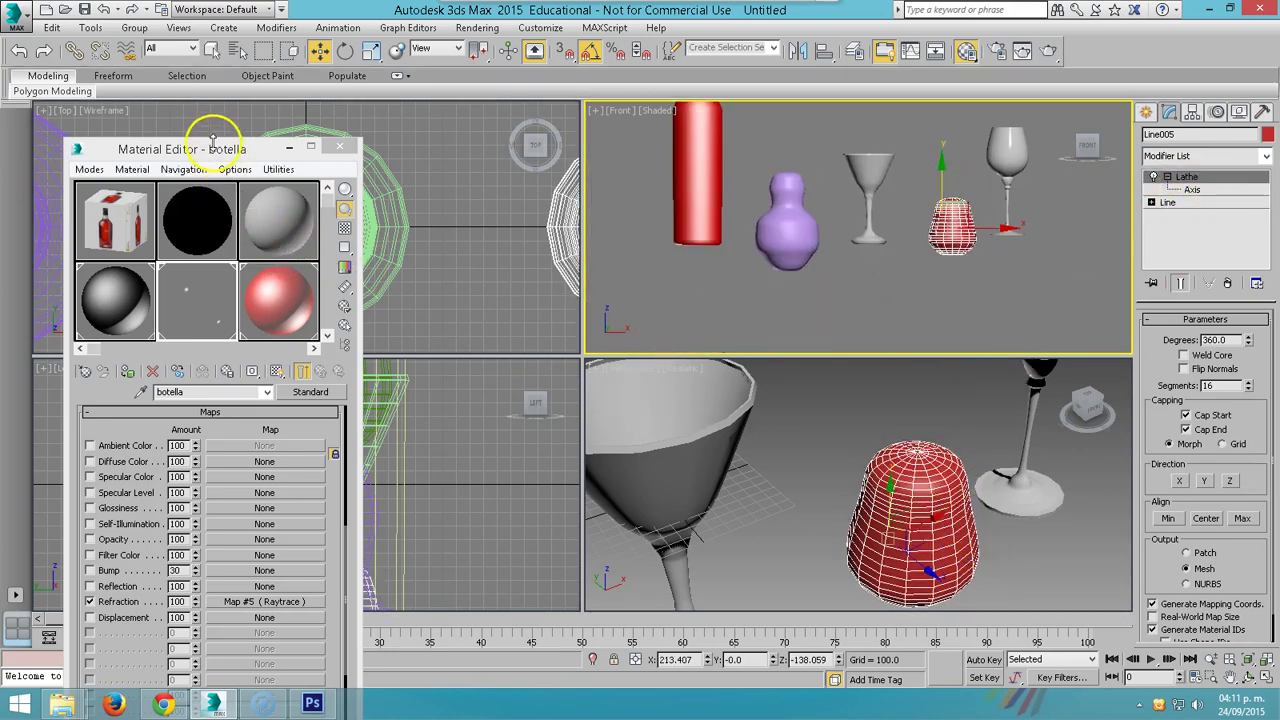
drag(212, 135, 212, 107)
scroll(328, 300, down, 1)
- Make an empty material with apple.jpg as Diffuse bitmap, apply it to the jar, show it in viewports
scroll(328, 300, down, 1)
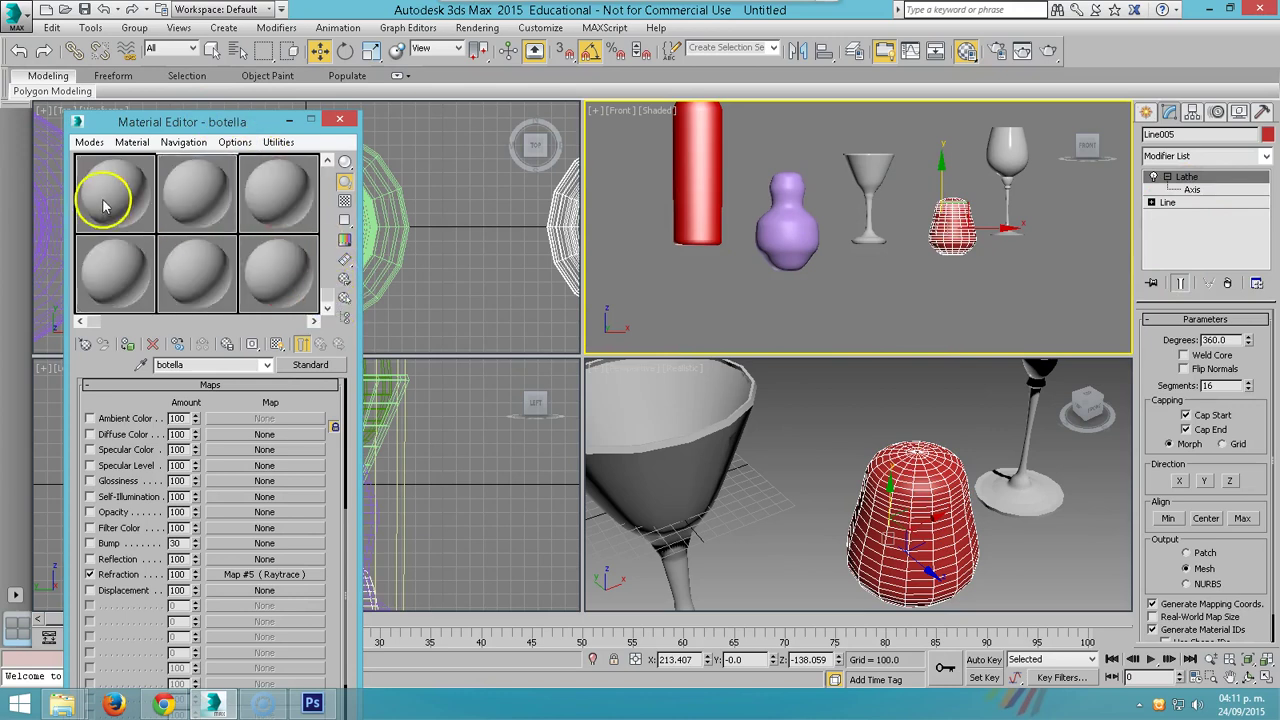
click(104, 205)
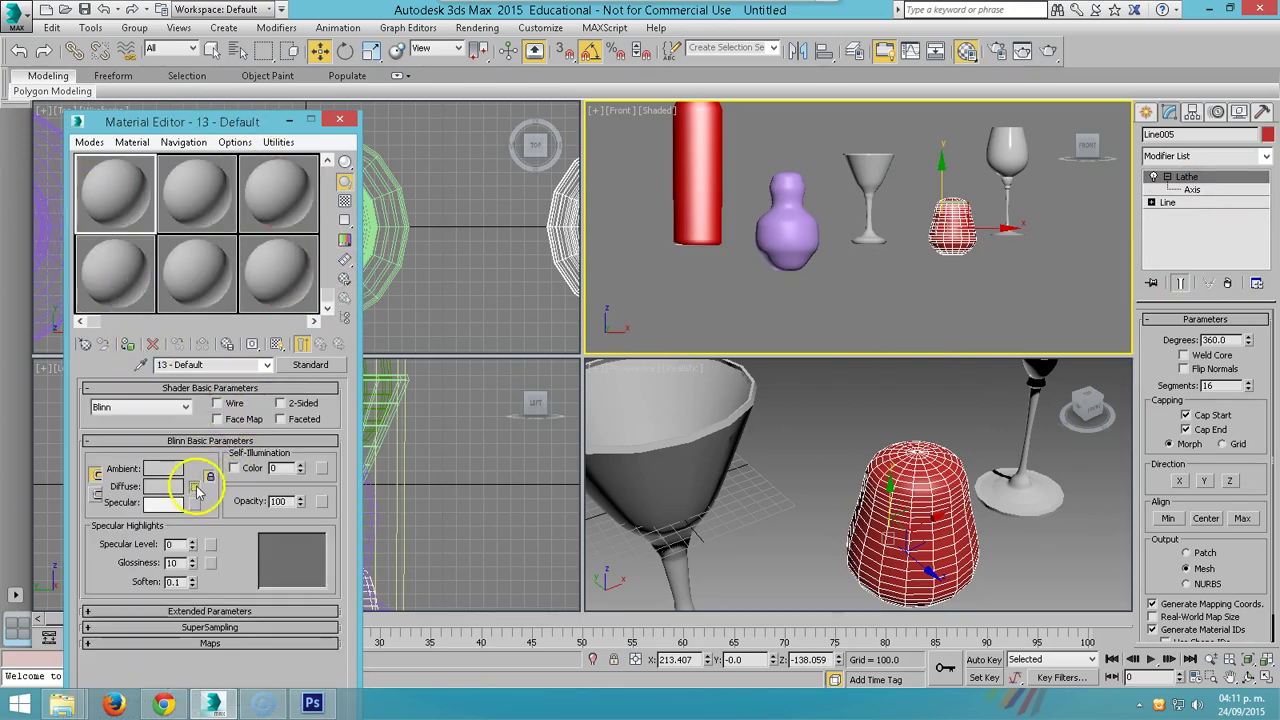
click(197, 490)
double_click(520, 168)
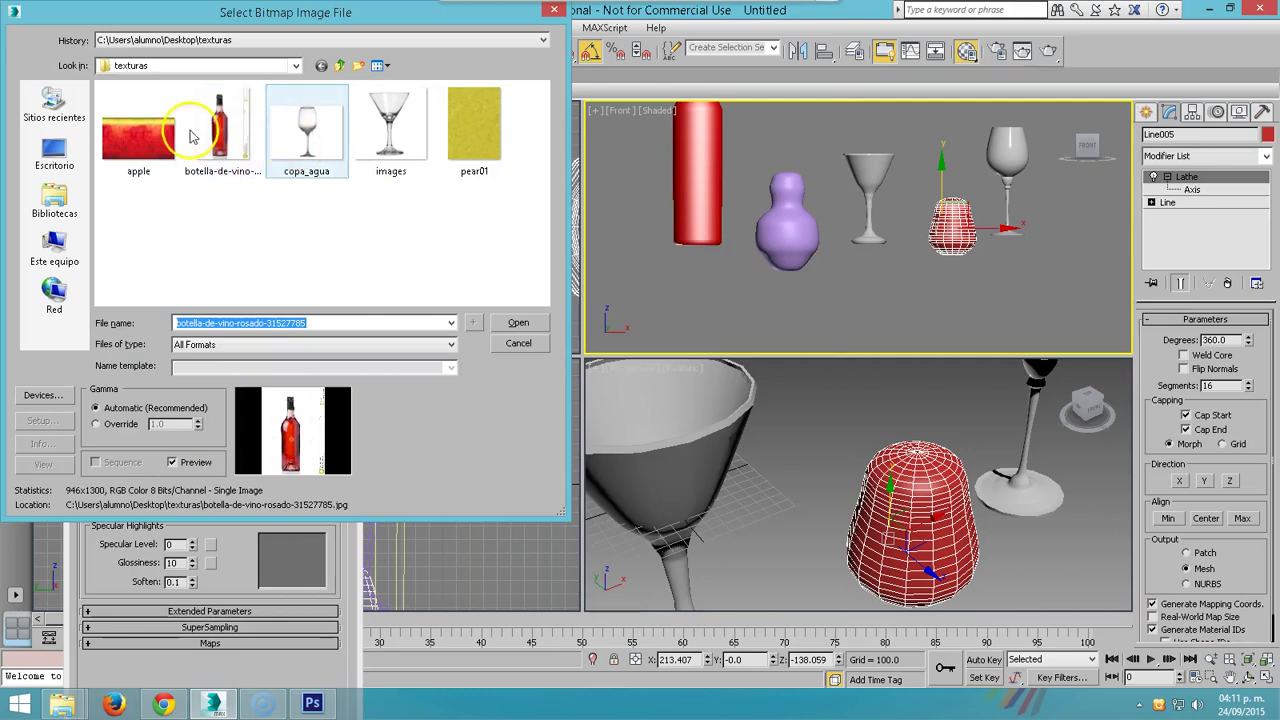
click(140, 130)
click(518, 322)
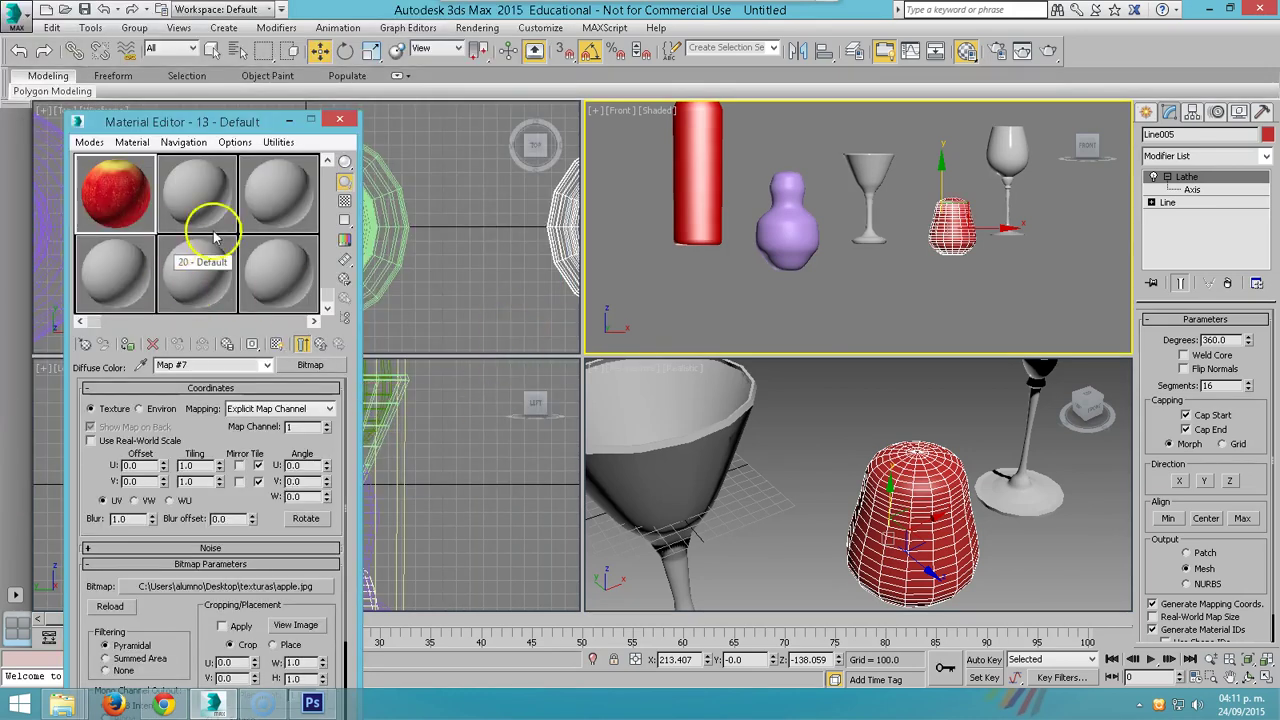
drag(114, 194, 930, 222)
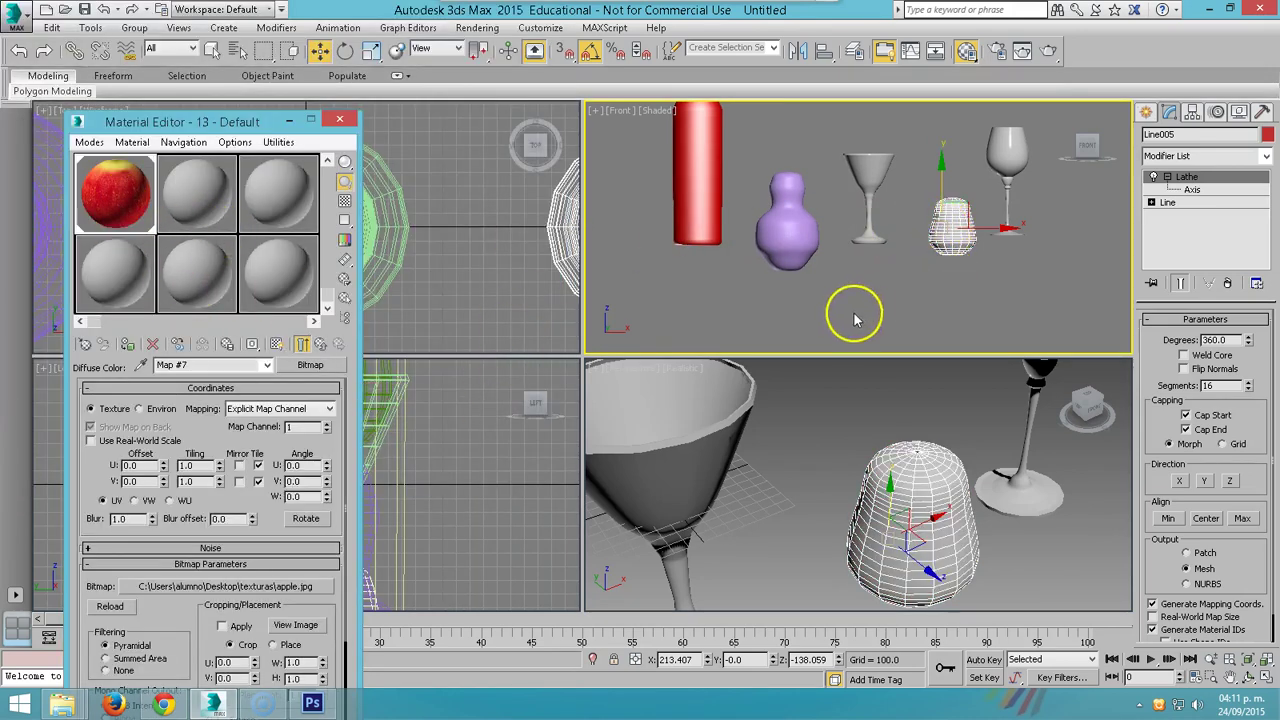
click(277, 345)
- Set the apple map's W Angle to 90, U Tiling to 5, and lower V Tiling to 2.3
scroll(829, 423, up, 1)
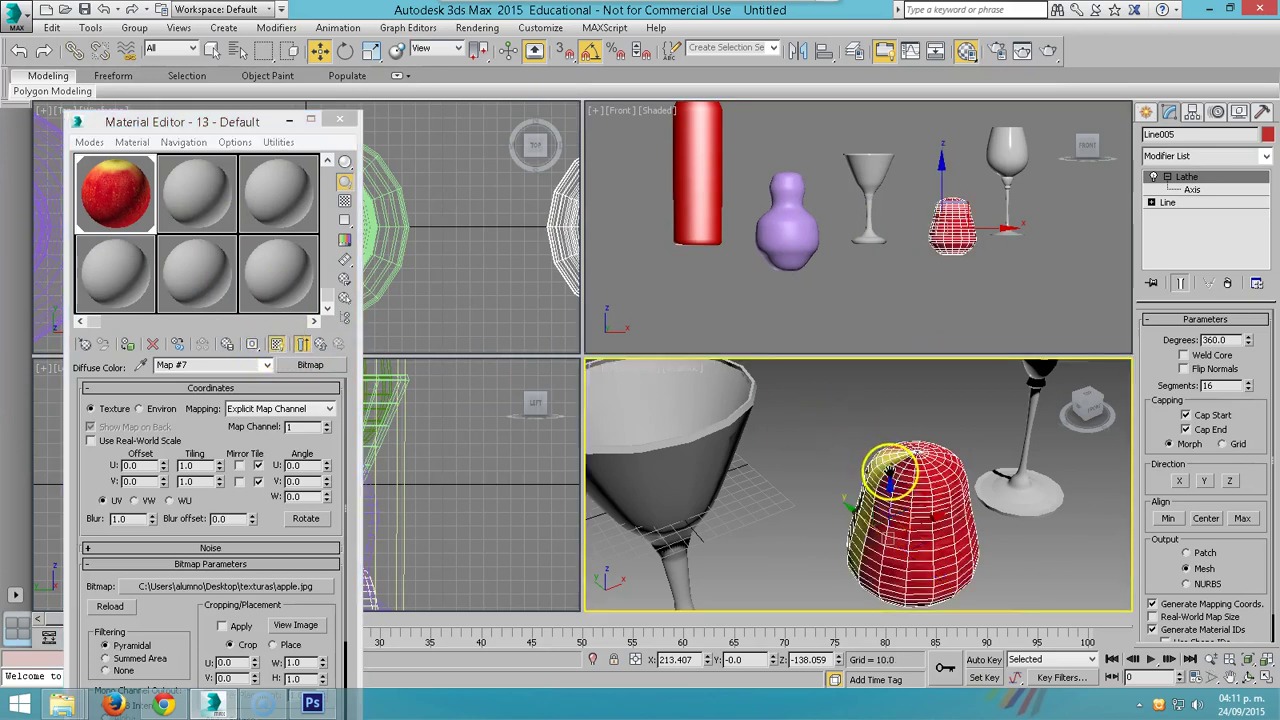
scroll(880, 430, up, 3)
scroll(905, 428, up, 3)
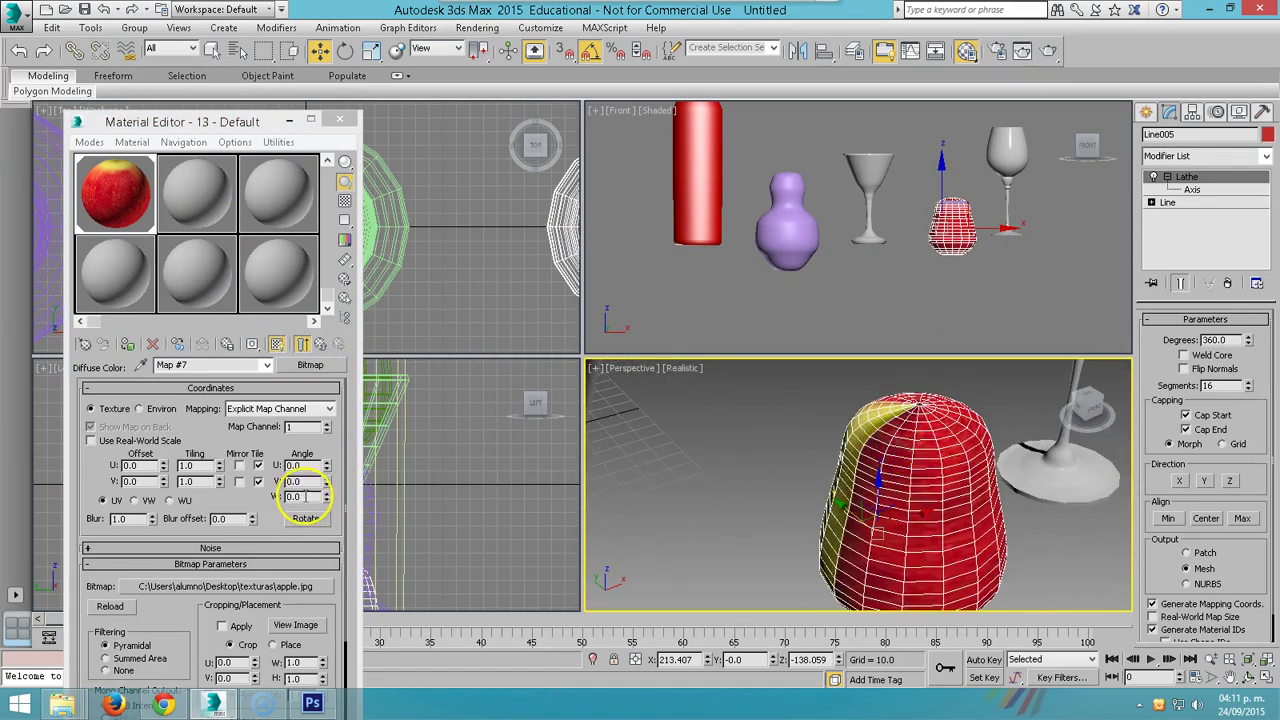
drag(305, 496, 252, 500)
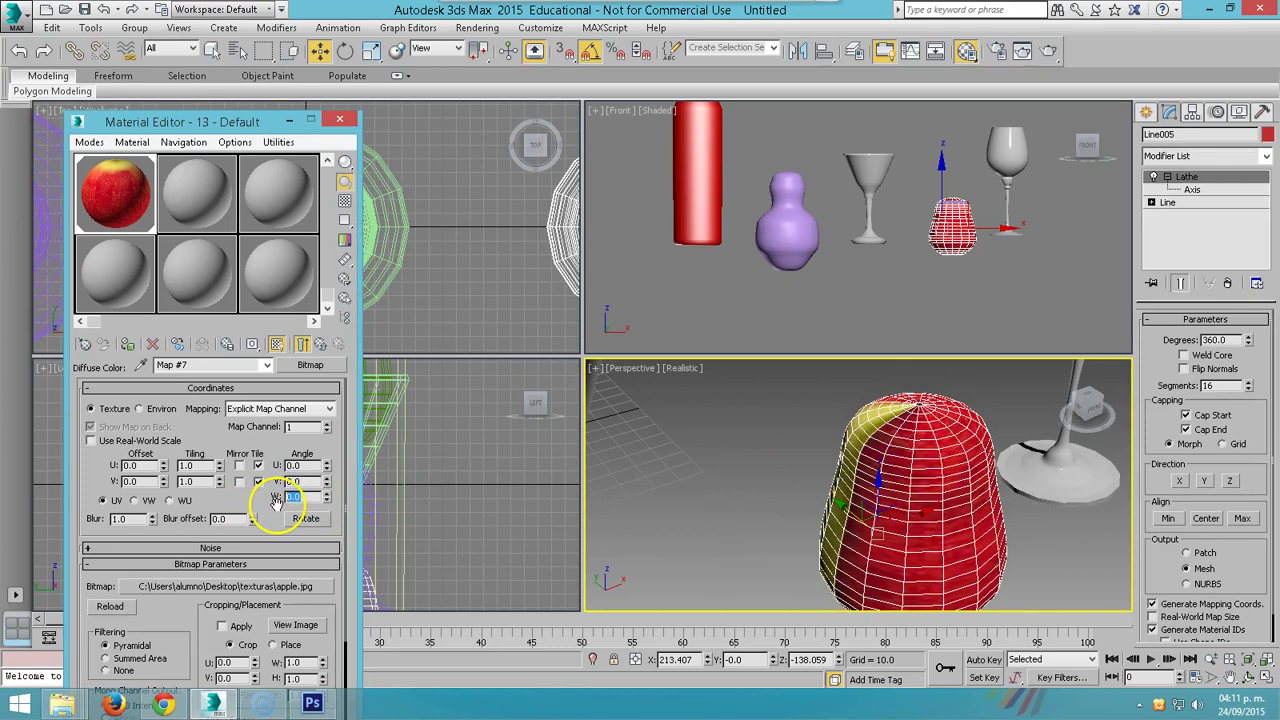
text(90)
key(Return)
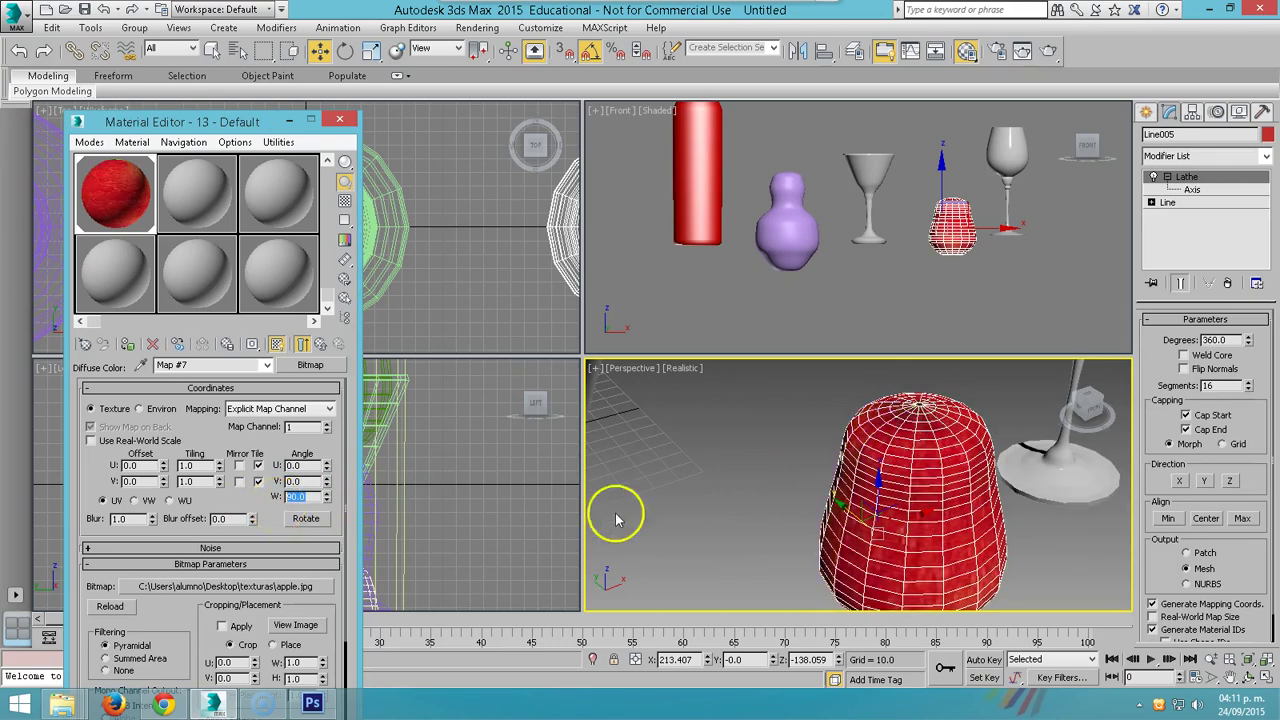
drag(219, 474, 220, 488)
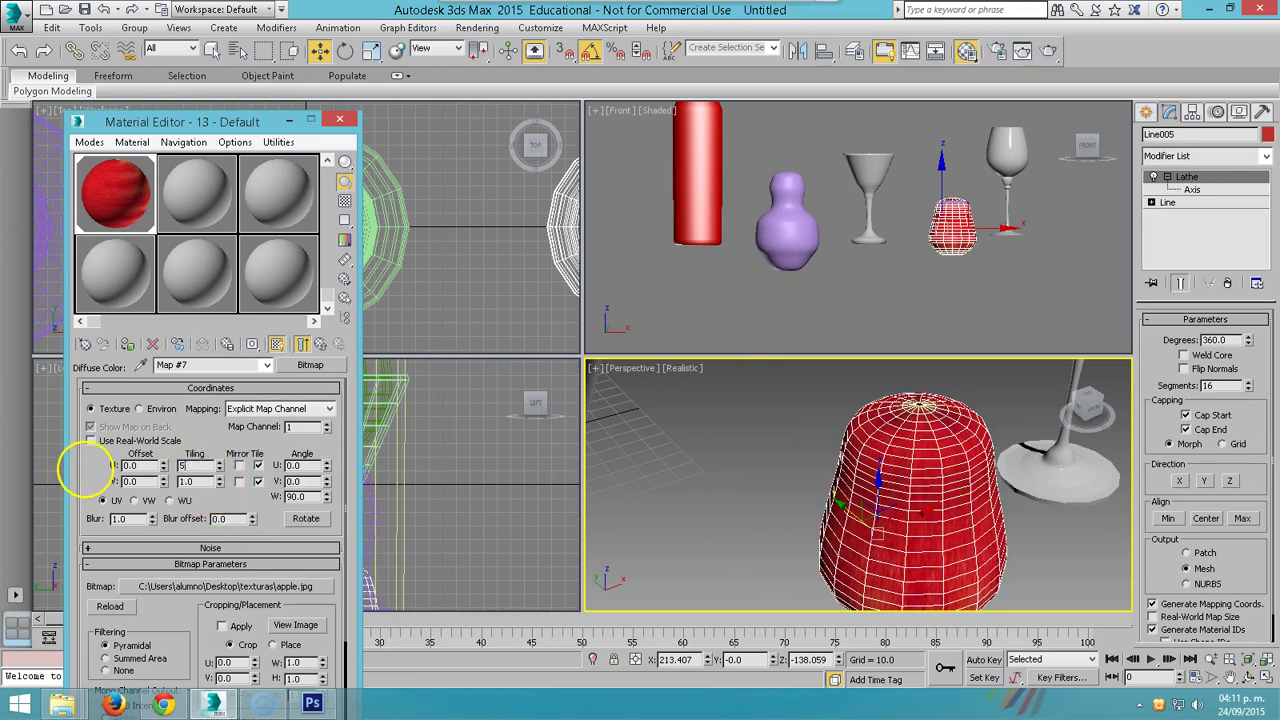
key(Return)
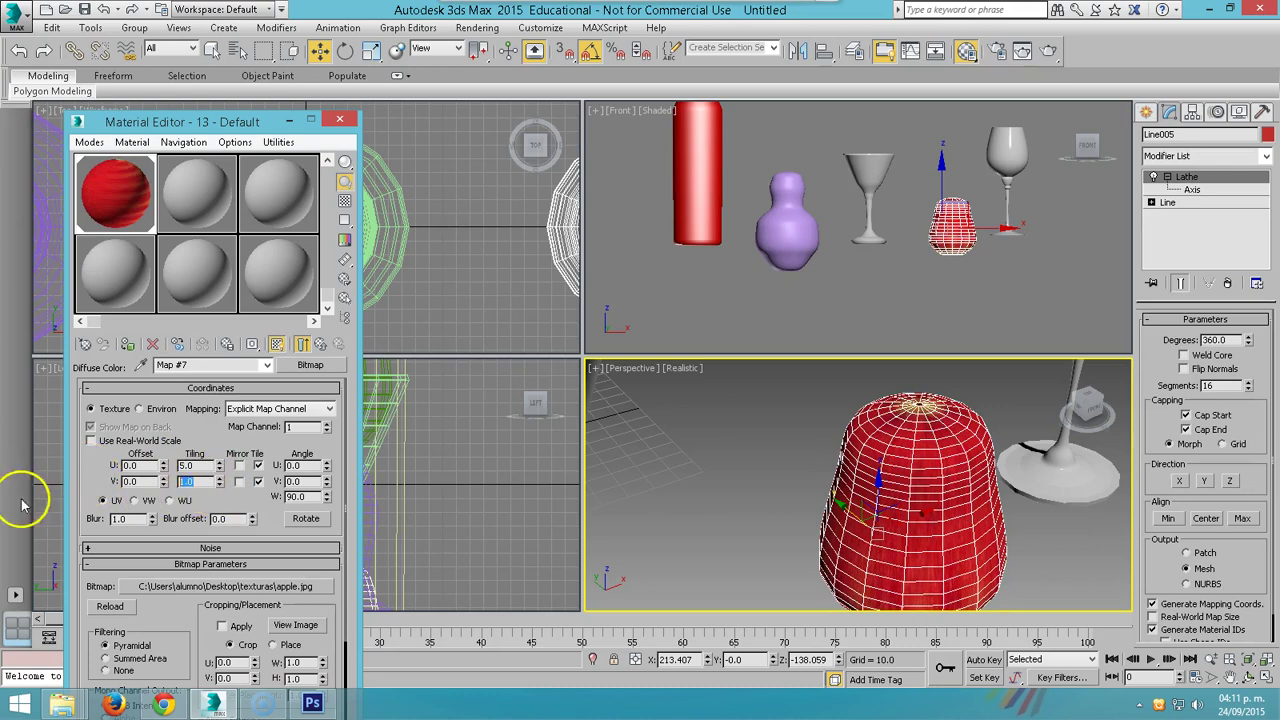
text(5)
key(Return)
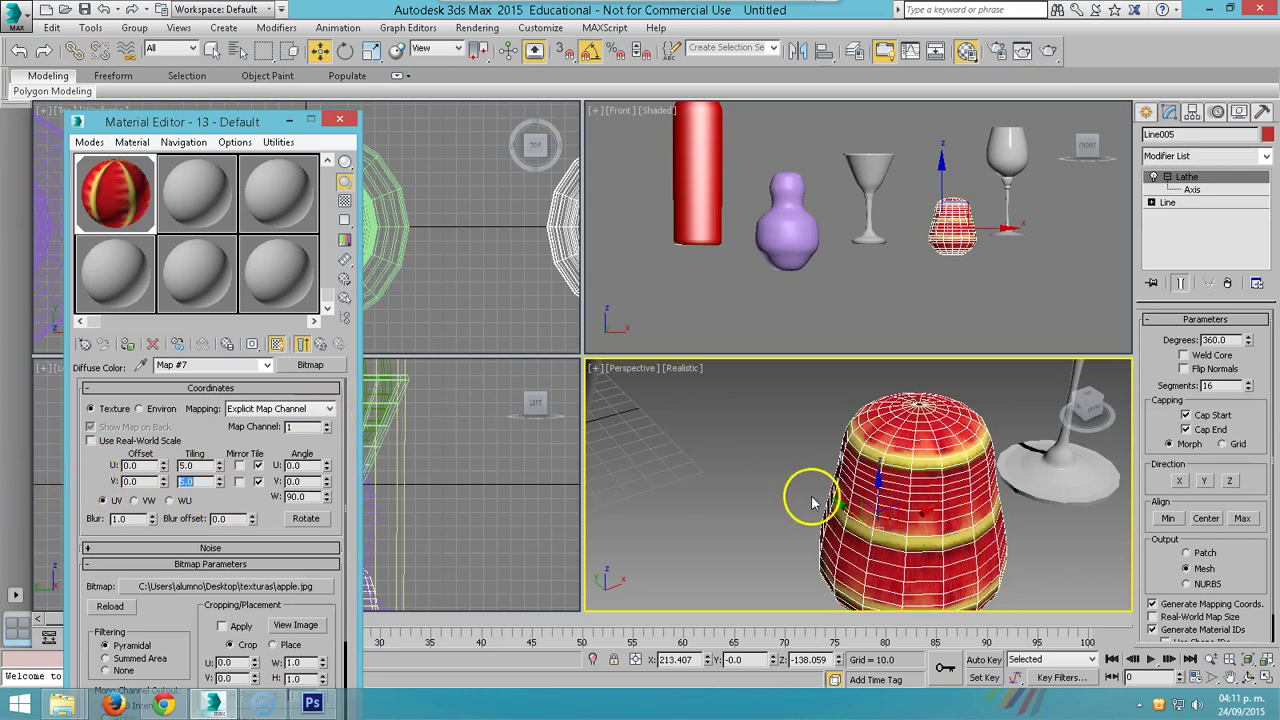
scroll(985, 190, up, 5)
scroll(908, 220, up, 2)
middle_drag(908, 220, 840, 228)
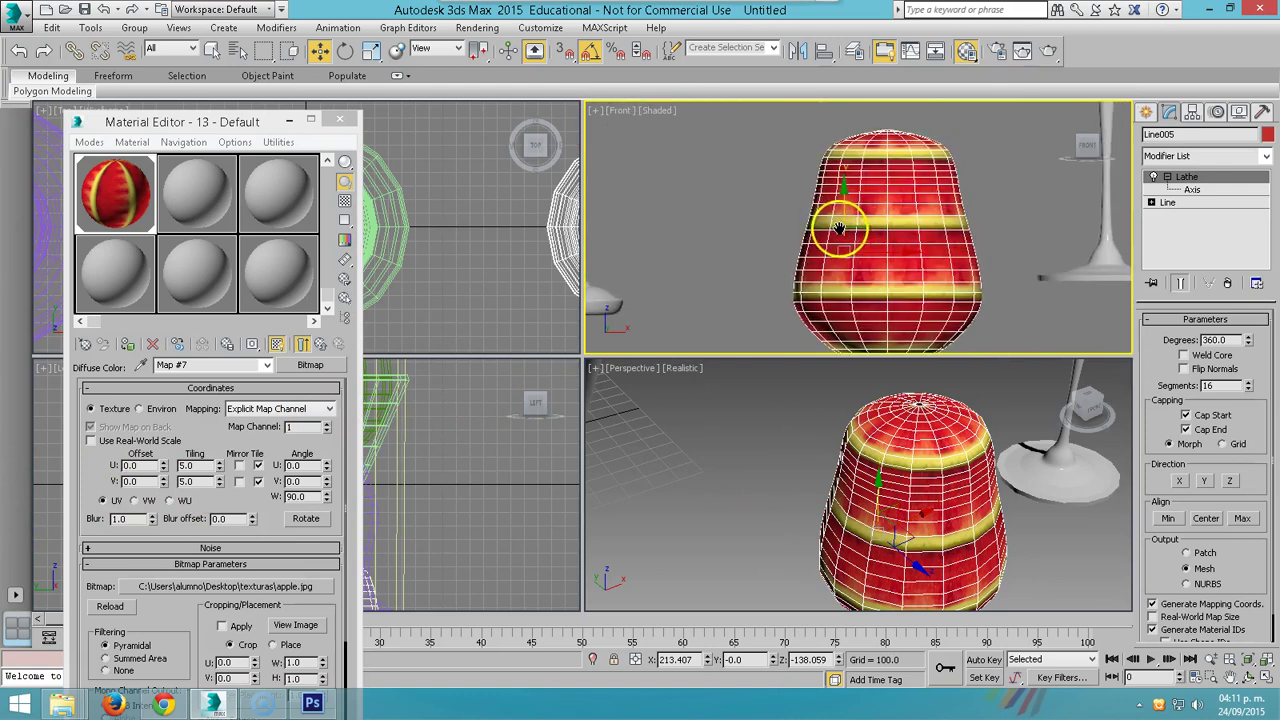
drag(219, 485, 231, 513)
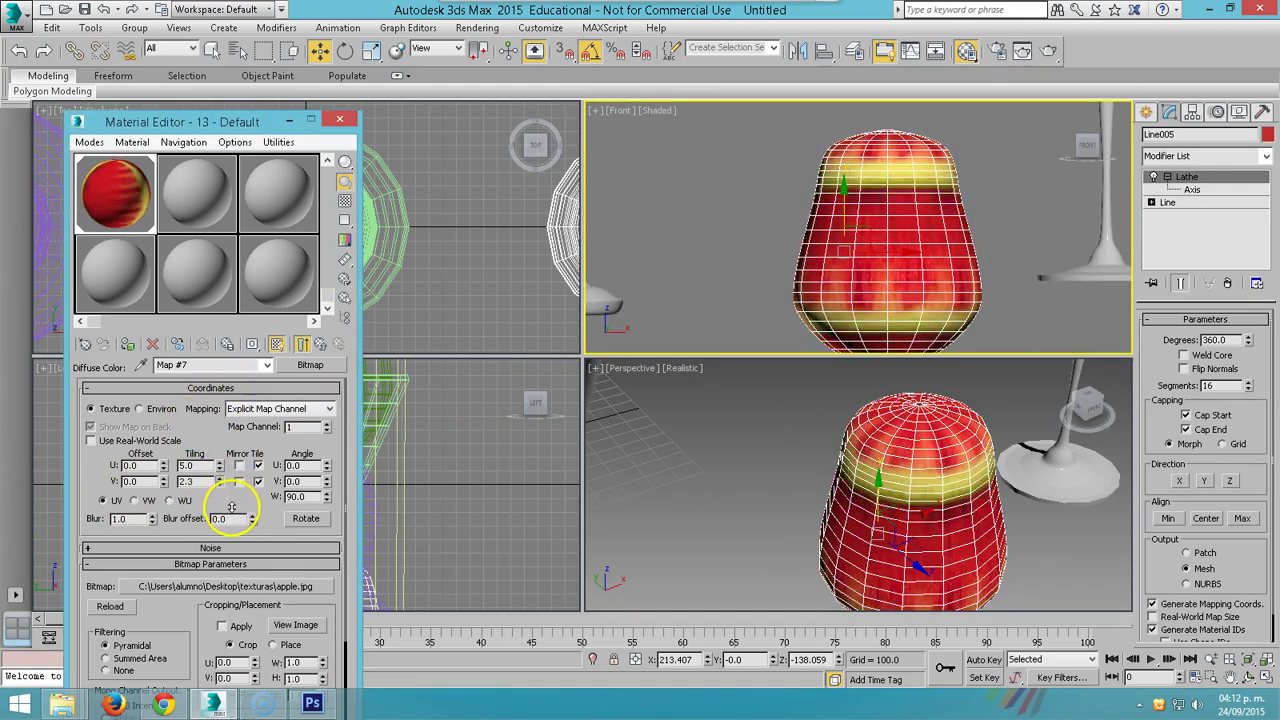
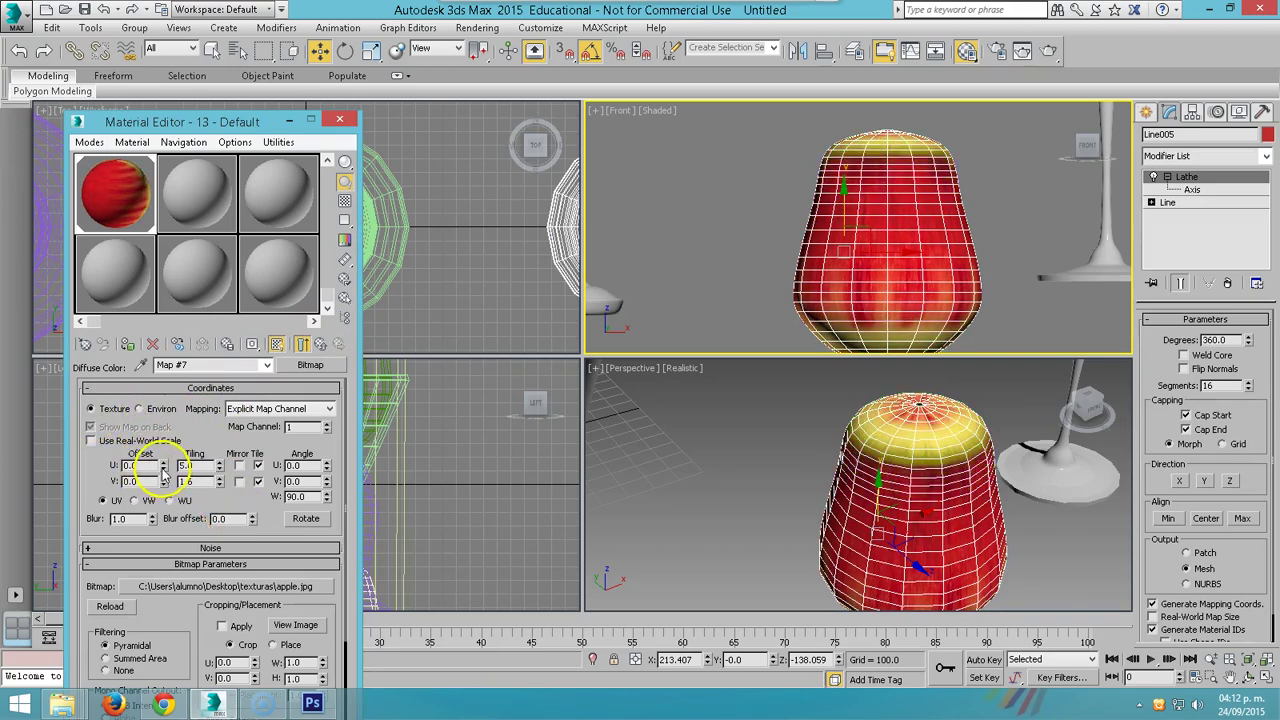
- Shift the apple texture's offsets to 0.03/0.07 and lower its U tiling to 4.3
drag(165, 487, 165, 466)
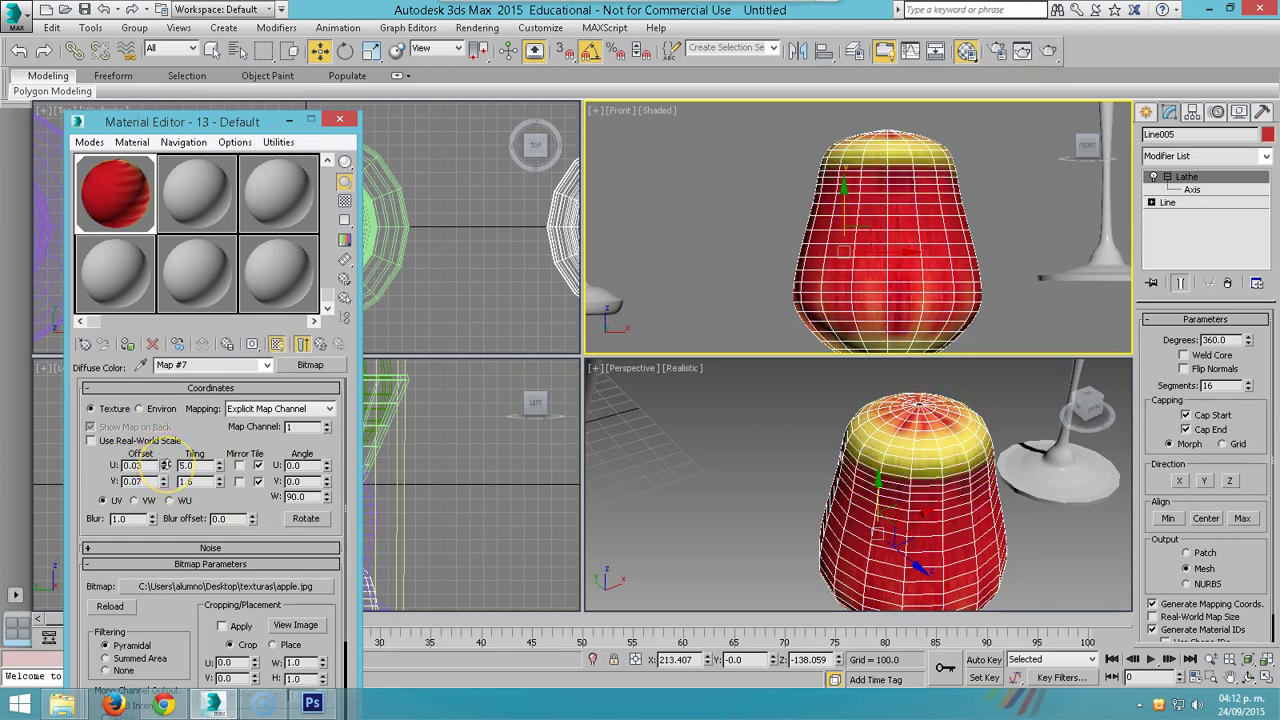
click(219, 469)
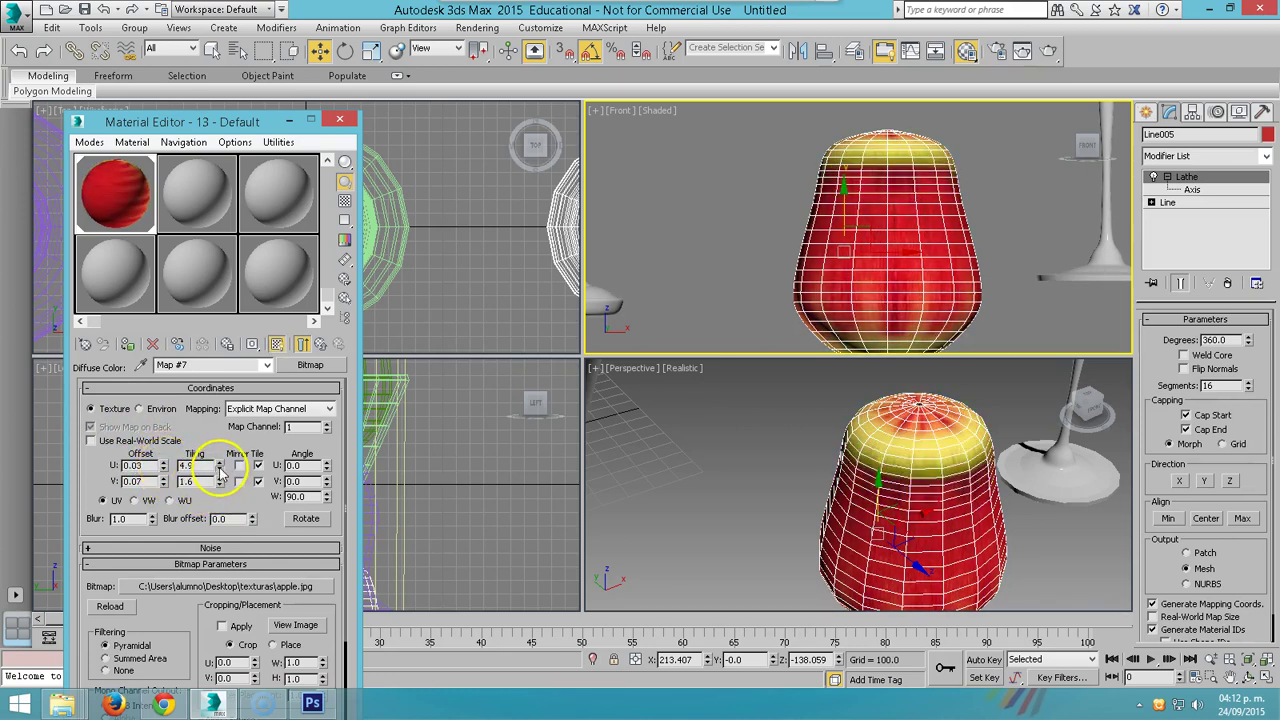
drag(221, 474, 221, 482)
scroll(920, 570, down, 5)
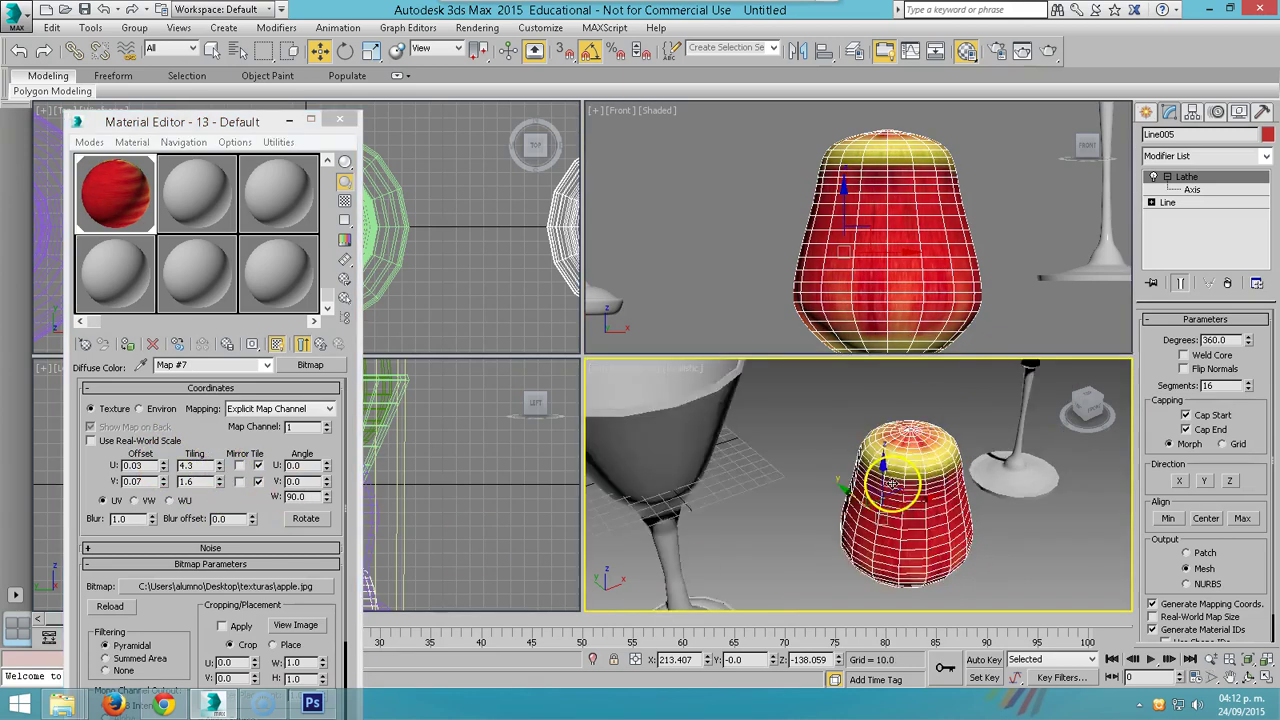
scroll(828, 301, down, 5)
- Create a new material with pear01.png as its diffuse bitmap
click(182, 200)
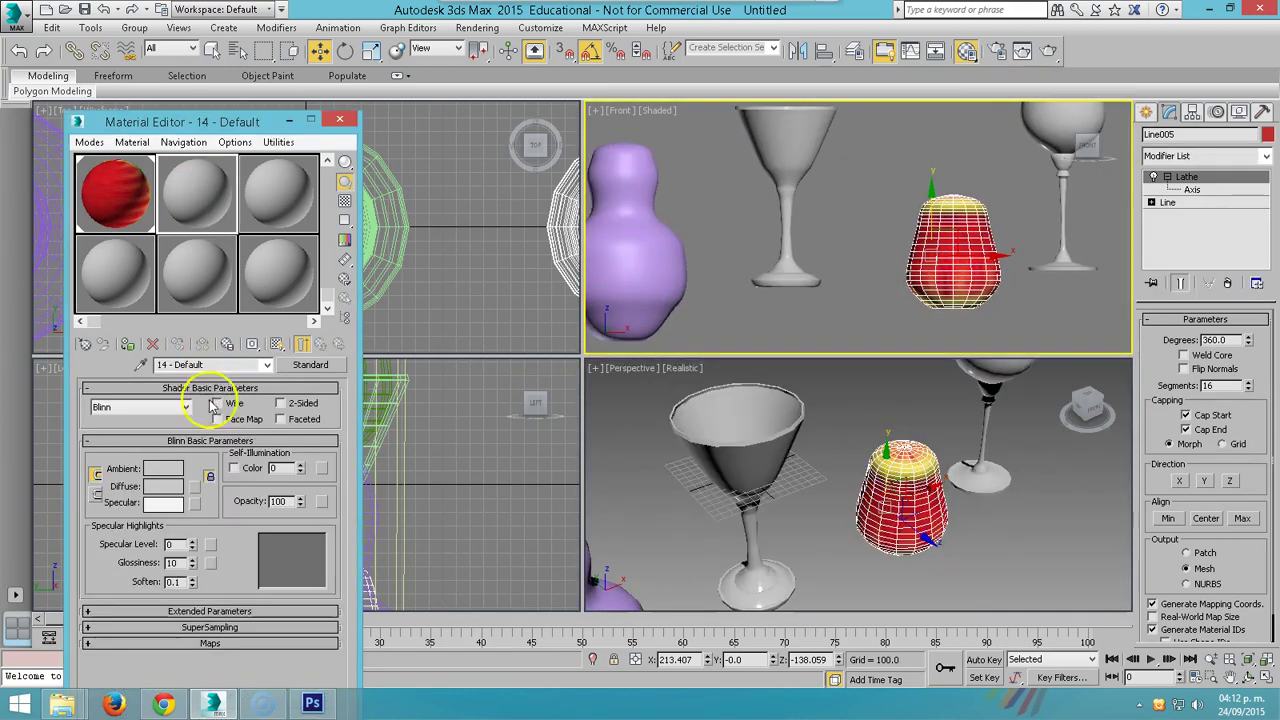
click(195, 486)
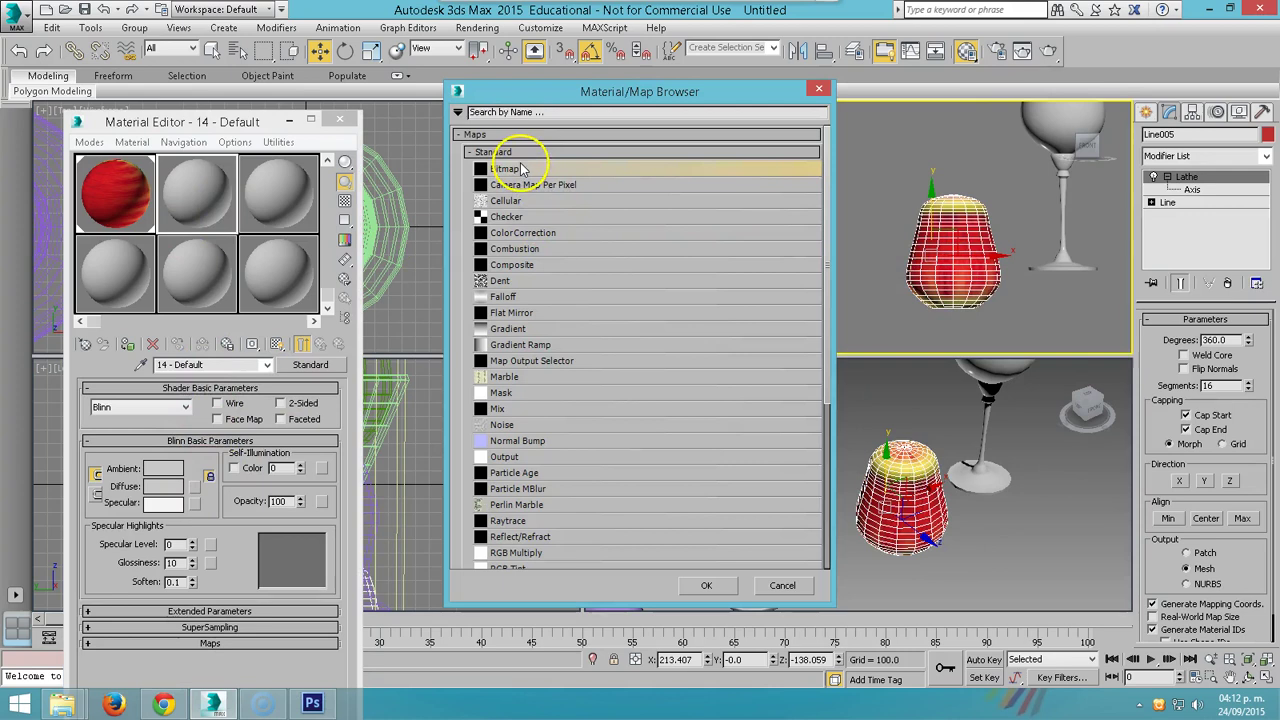
double_click(510, 168)
click(466, 117)
click(517, 327)
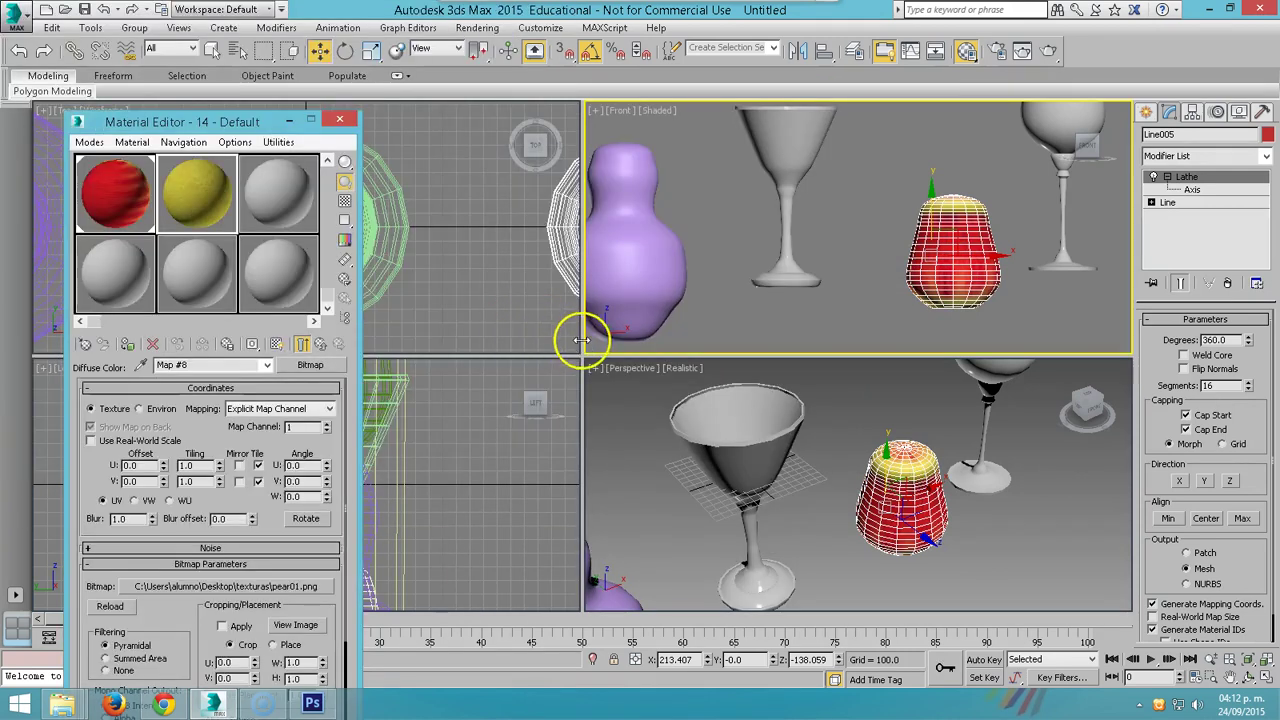
- Assign the pear material to the gourd and show it shaded in viewports
drag(196, 196, 631, 286)
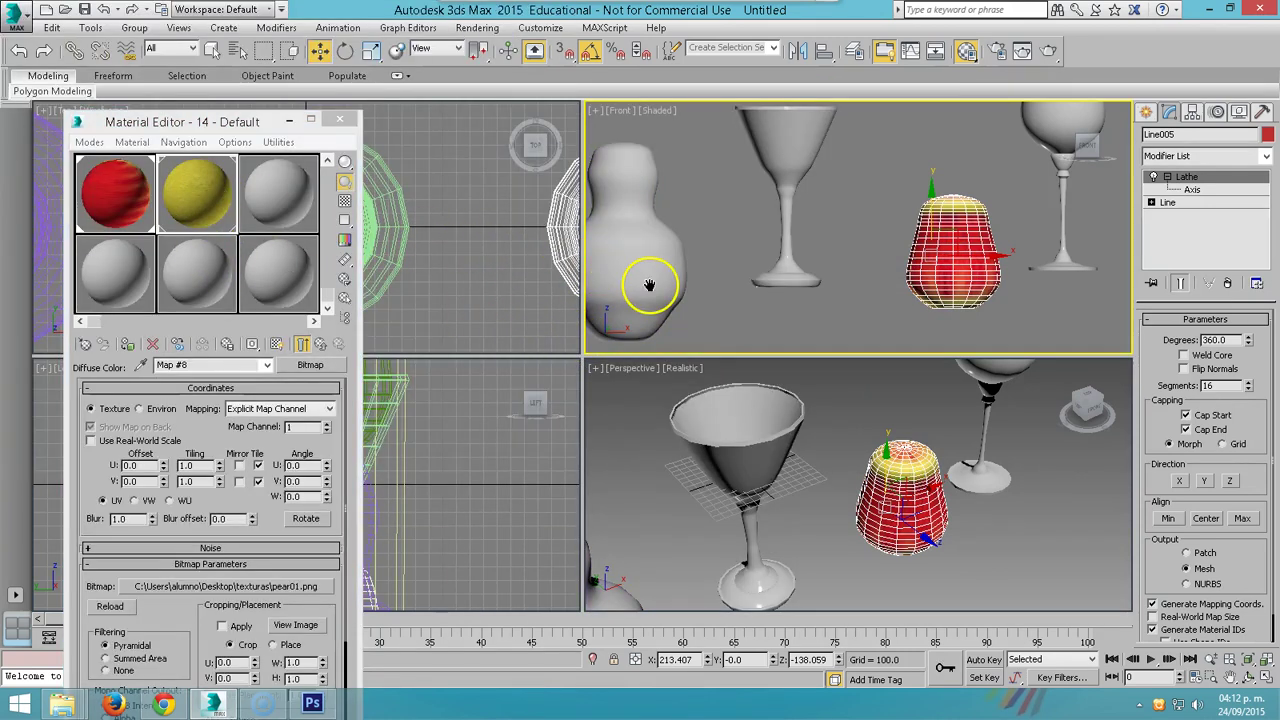
click(328, 346)
click(276, 344)
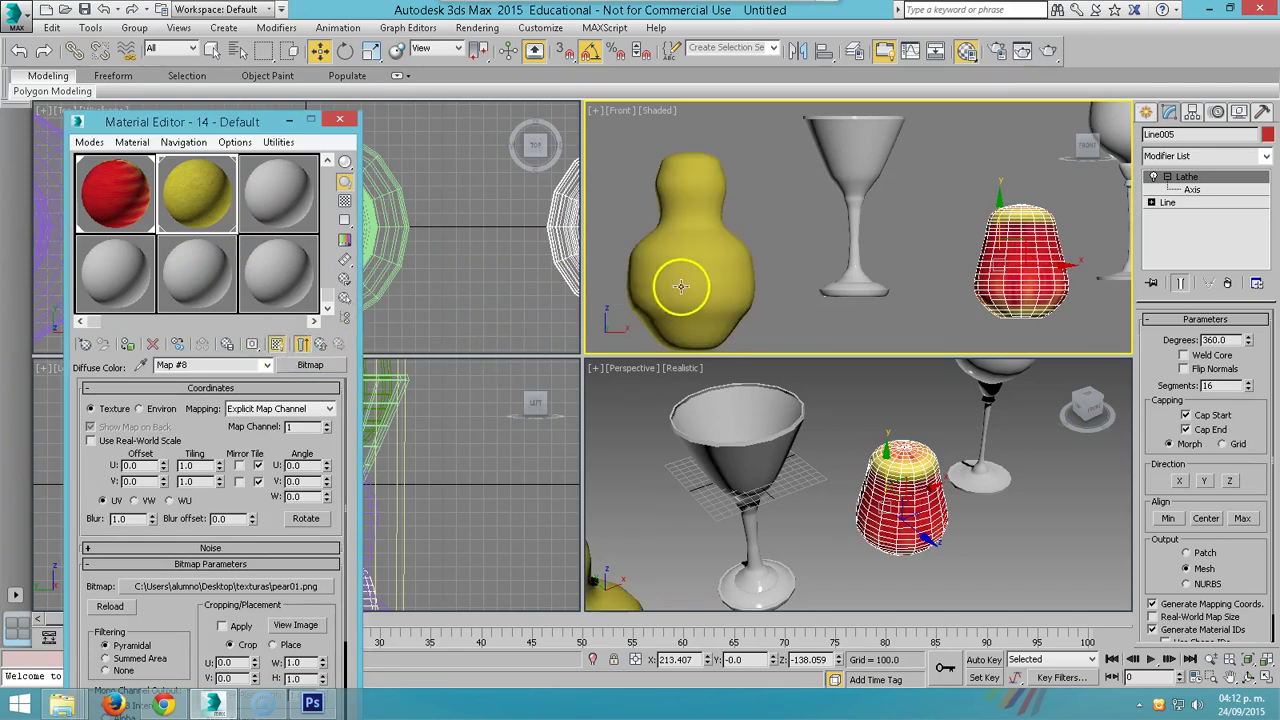
scroll(680, 286, up, 3)
- Render the front view to check the pear texture on the gourd
key(shift+q)
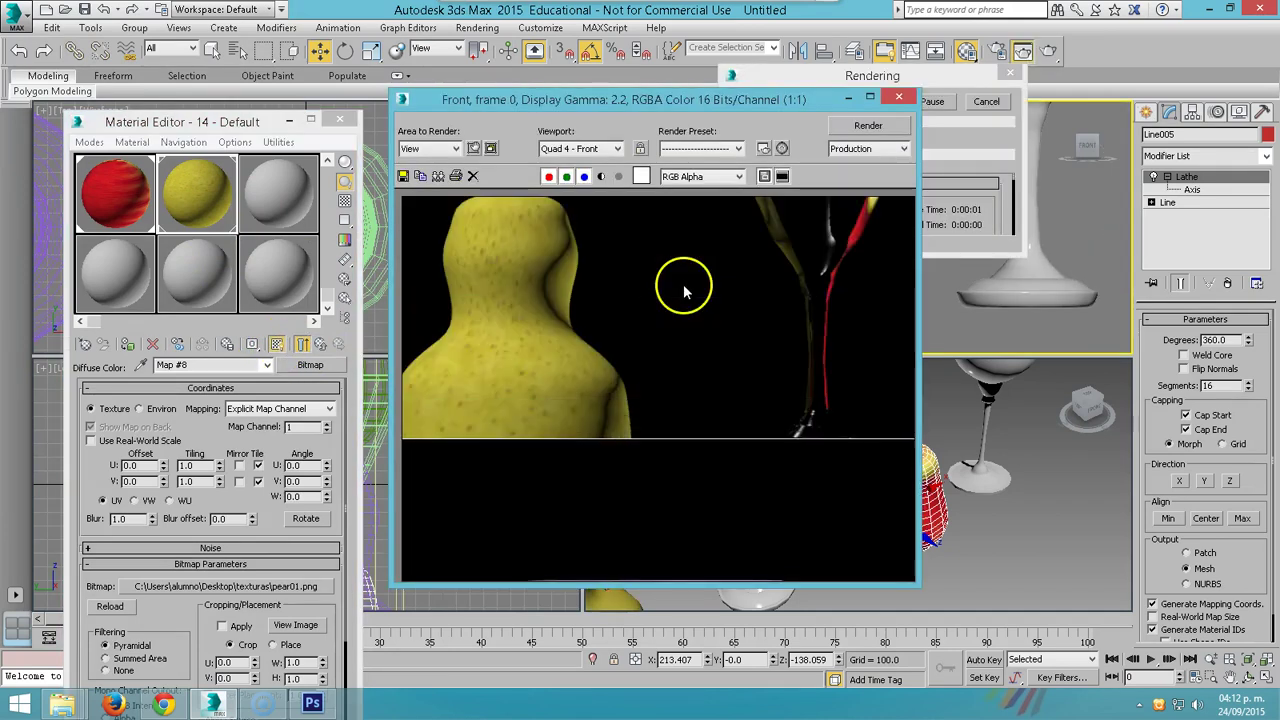
drag(785, 107, 430, 228)
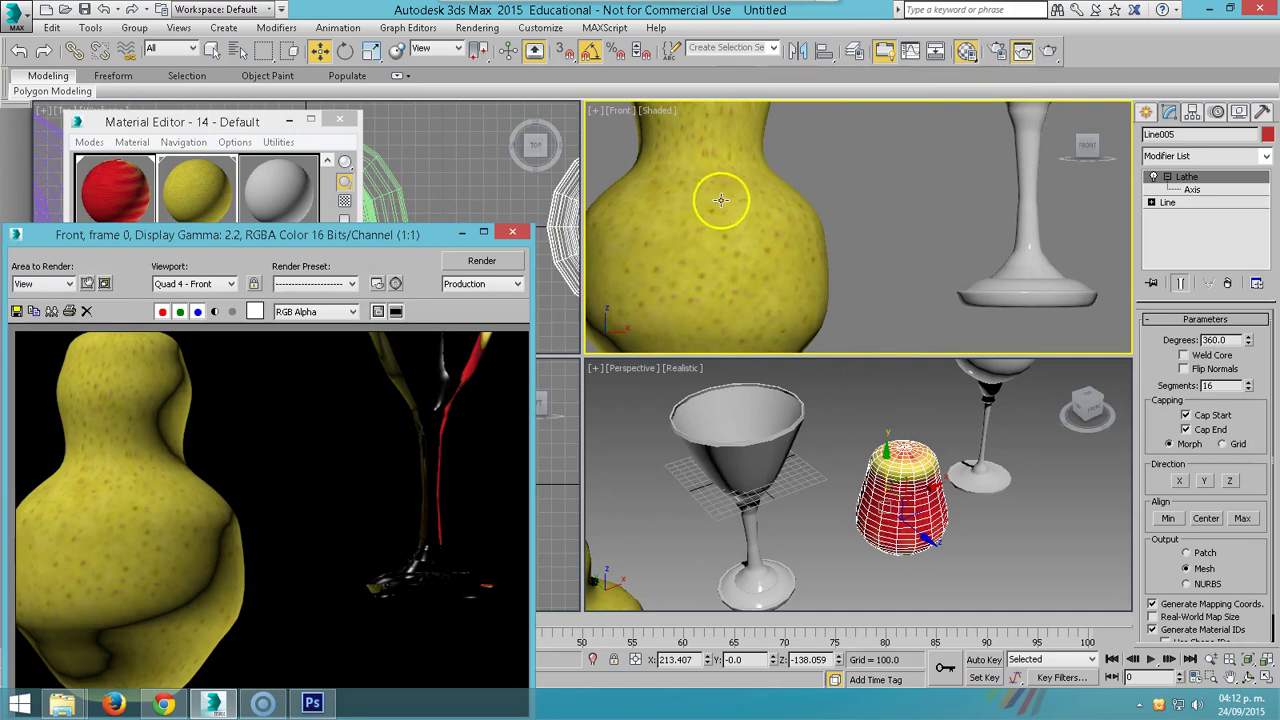
click(512, 232)
scroll(758, 238, down, 5)
scroll(845, 262, down, 3)
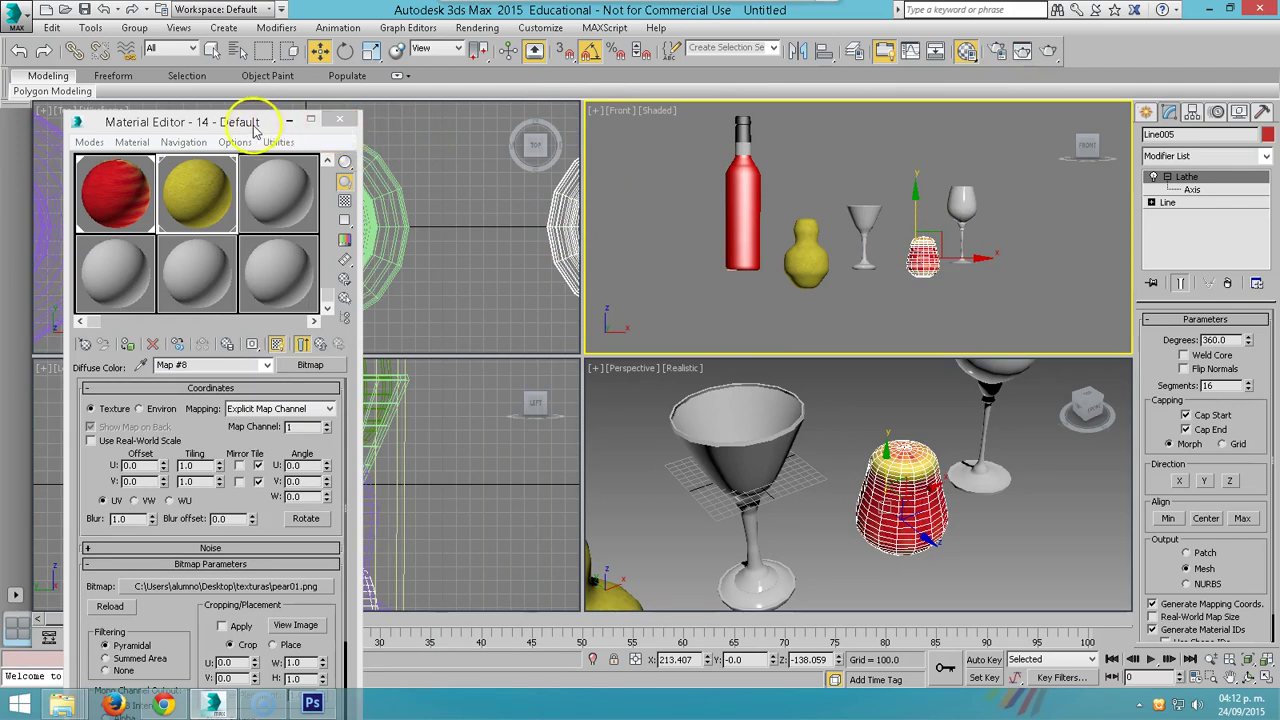
drag(253, 130, 199, 403)
click(1145, 113)
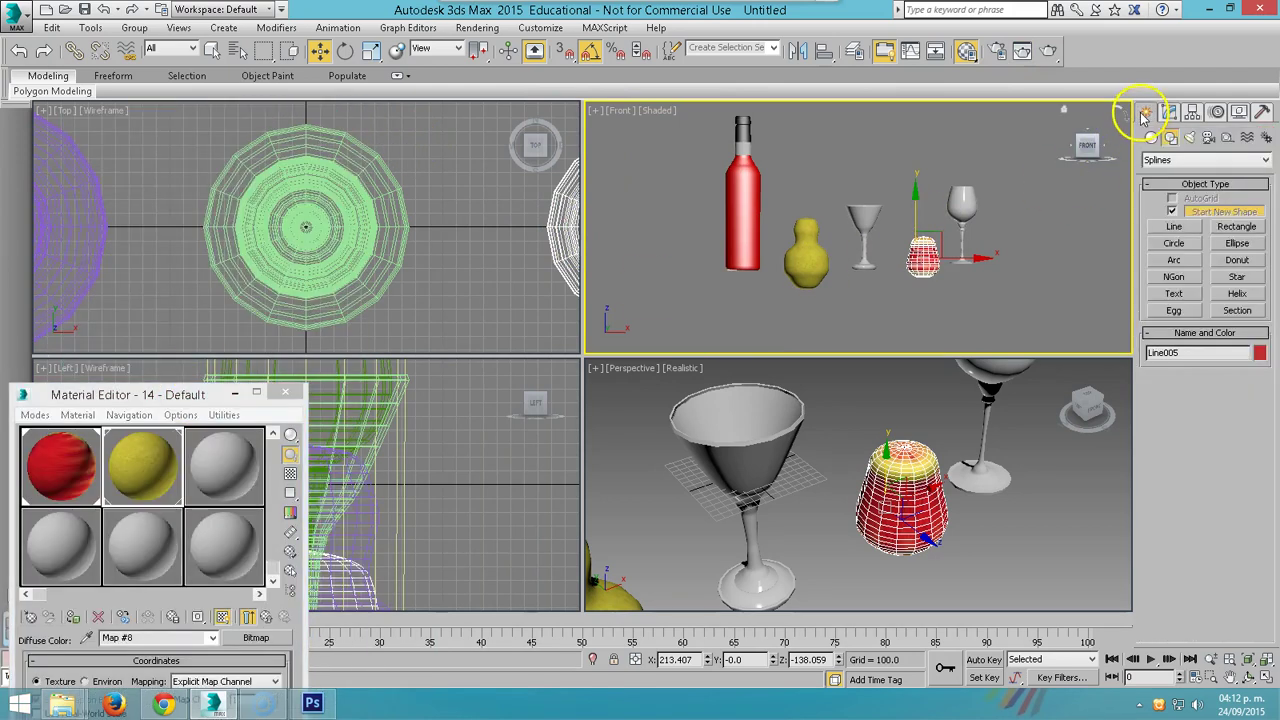
- Start the Line tool in the Front view, discarding an unwanted first line
click(1175, 227)
scroll(920, 268, up, 2)
click(919, 256)
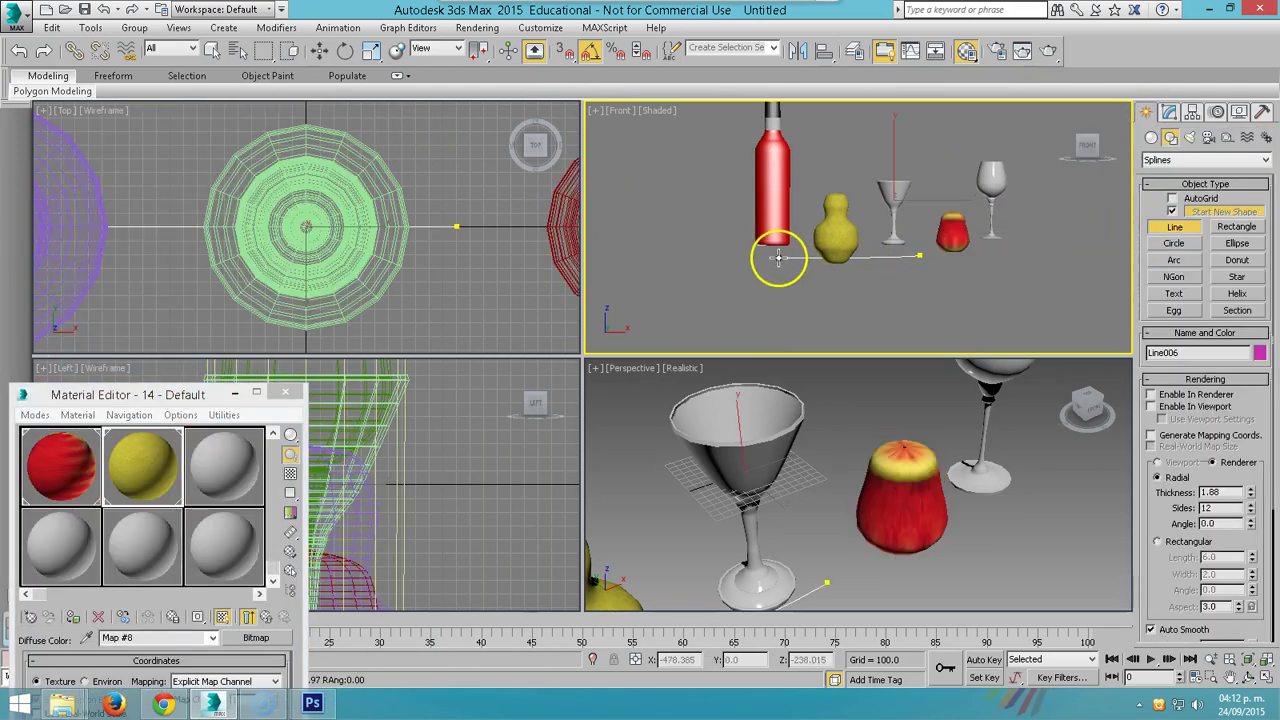
right_click(852, 280)
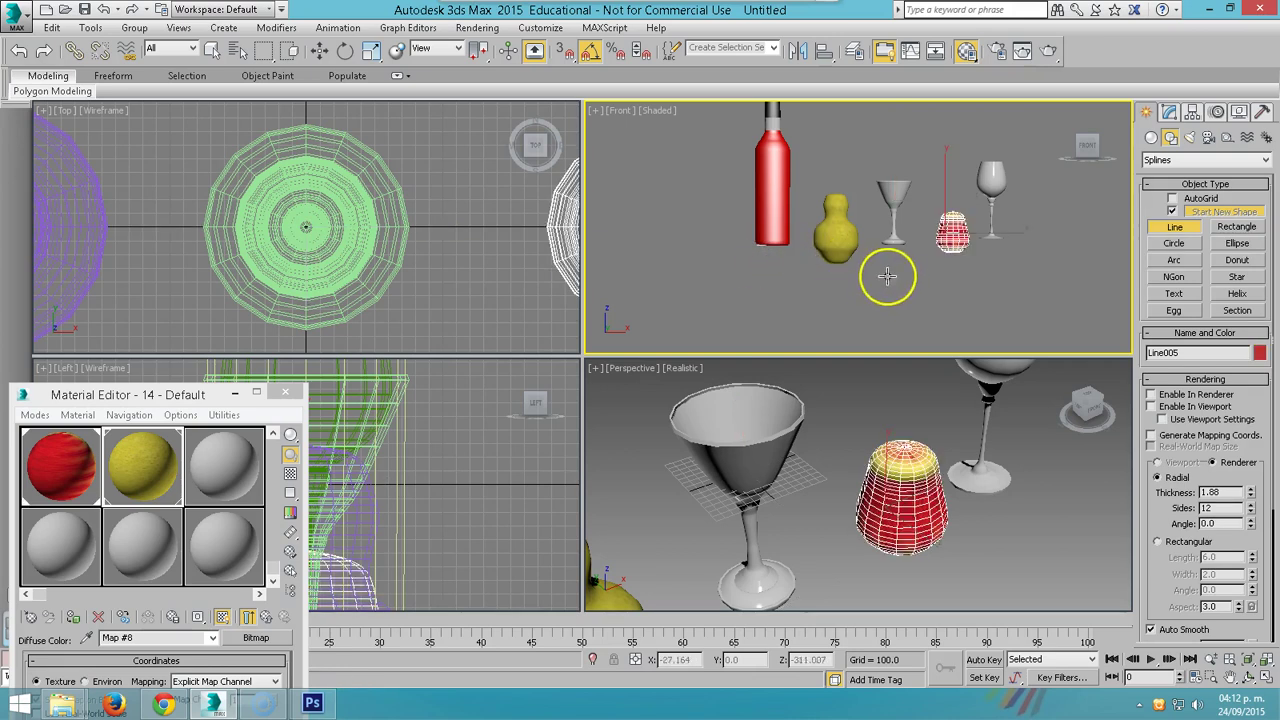
click(1175, 227)
- Draw a thin closed table-top profile under the objects with a curled left end
click(900, 261)
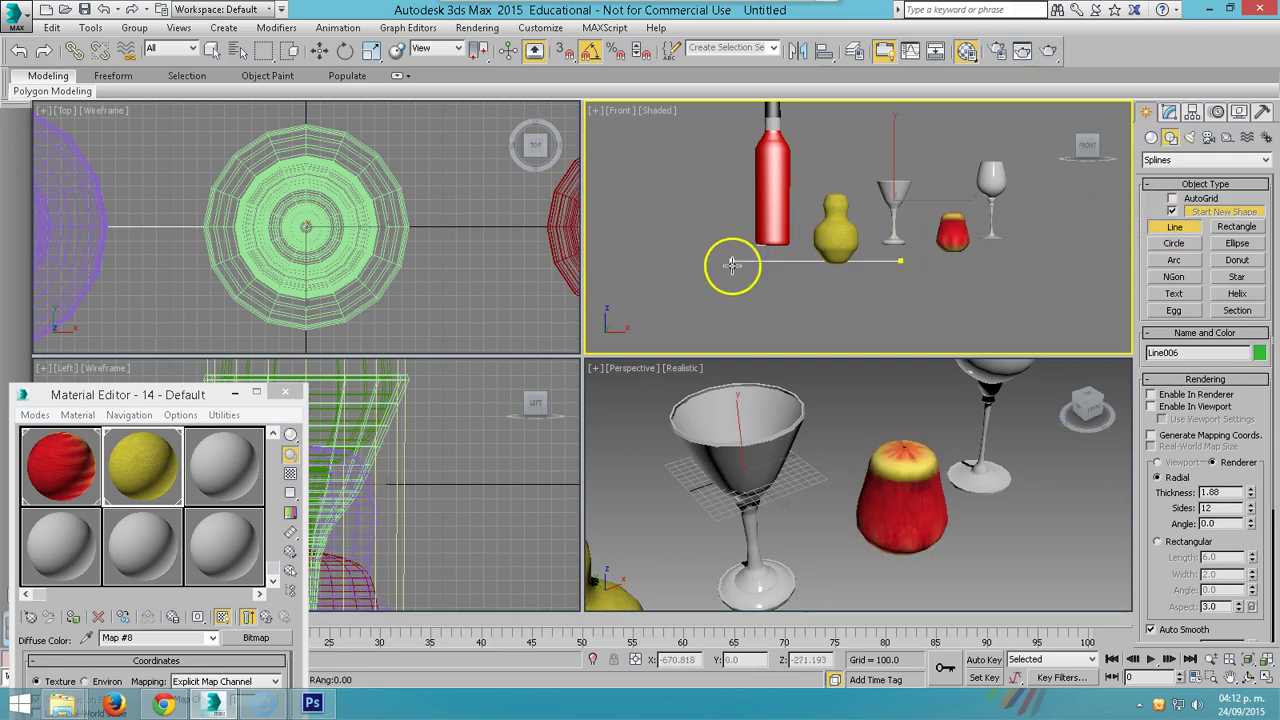
click(739, 261)
click(723, 265)
click(734, 276)
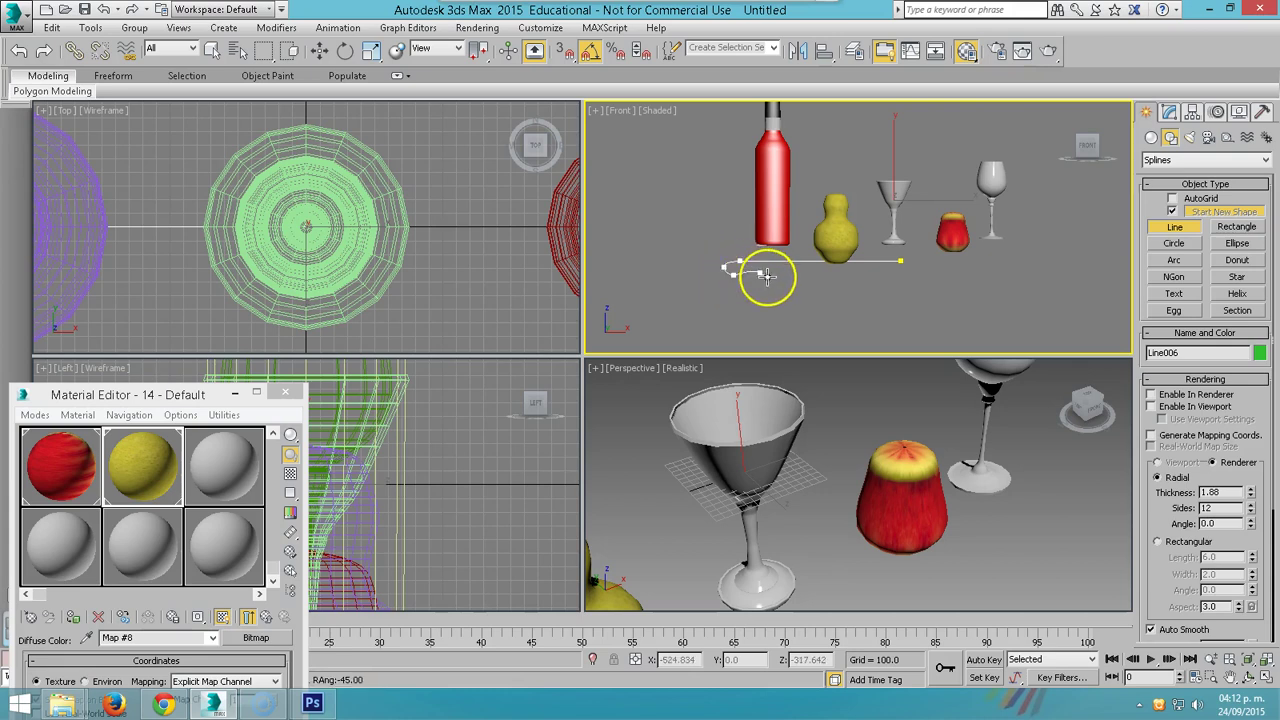
click(771, 279)
click(901, 278)
right_click(903, 274)
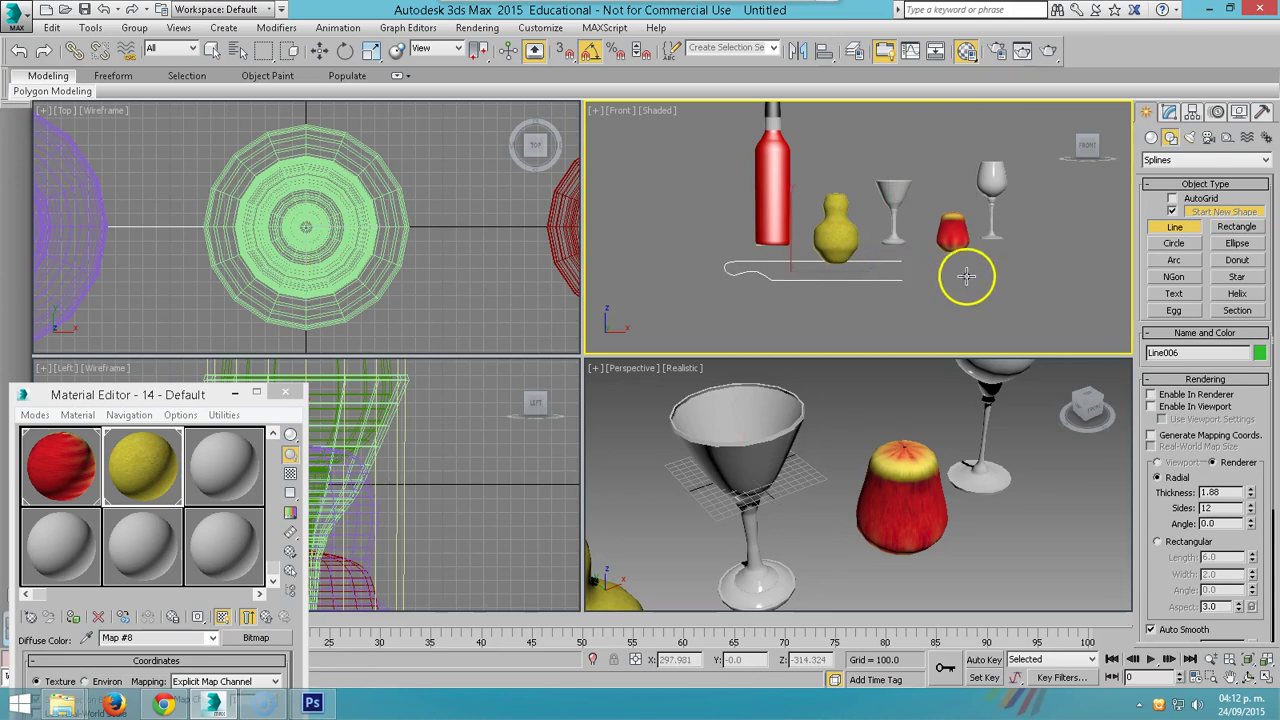
click(1172, 115)
- Lathe the table profile with Align set to Max and test-render the perspective view
click(1175, 156)
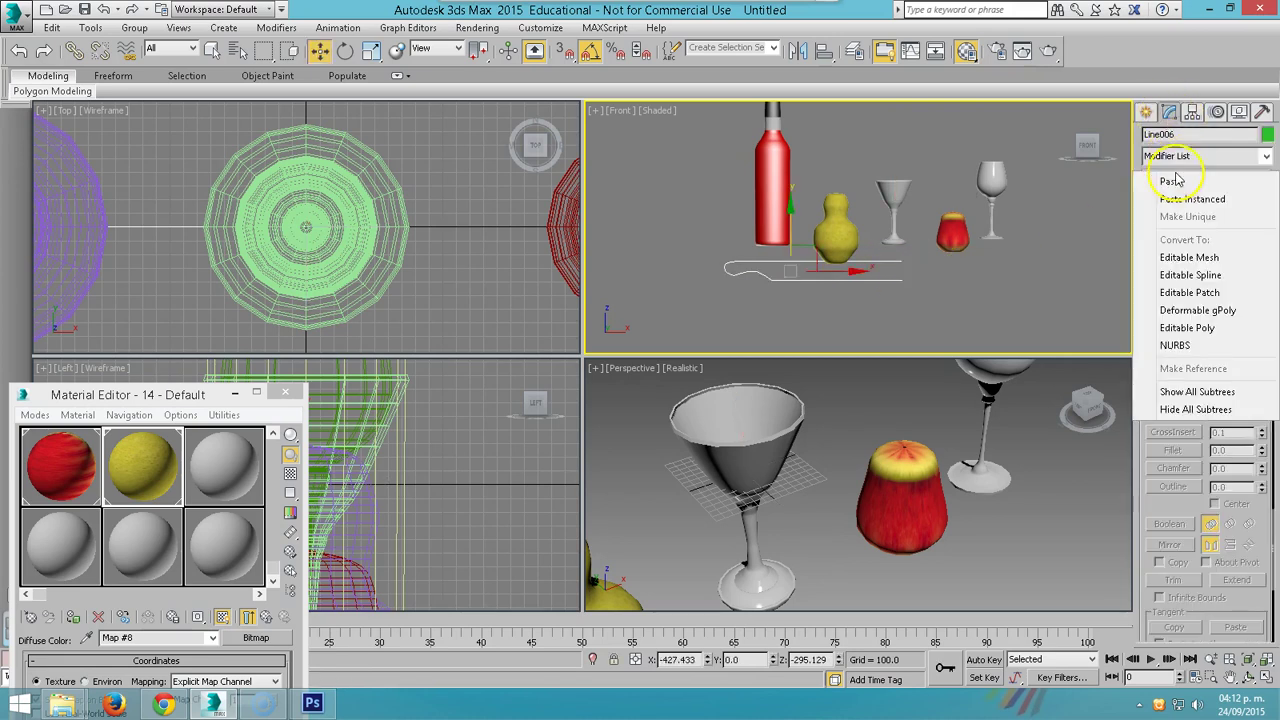
click(1176, 188)
click(1242, 517)
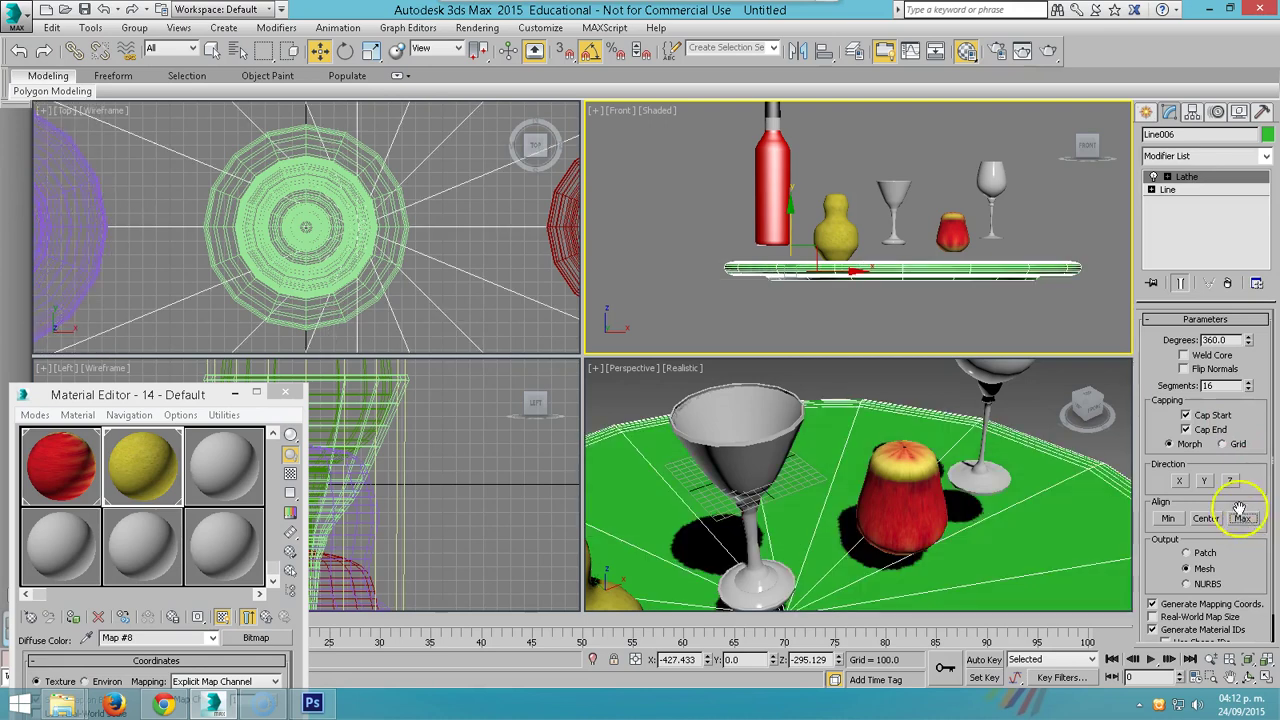
mouse_move(851, 451)
alt+middle_down()
mouse_move(857, 394)
mouse_move(893, 435)
alt+middle_up()
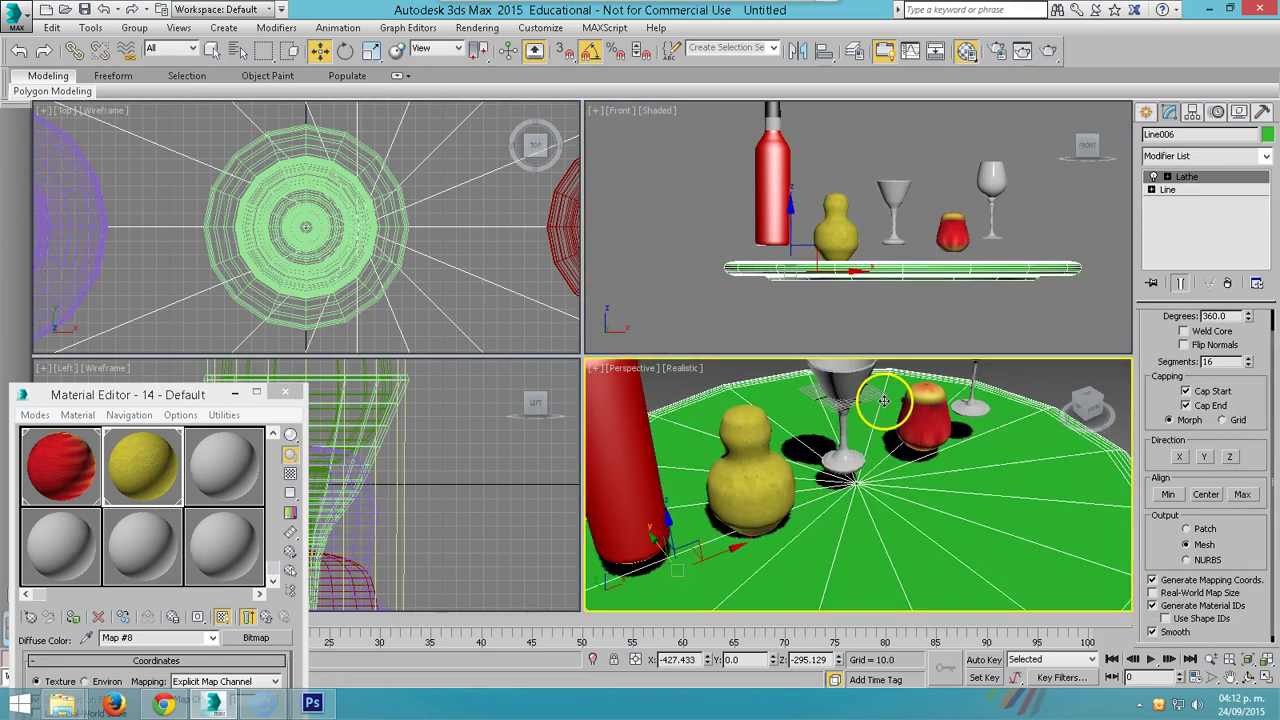
key(shift+q)
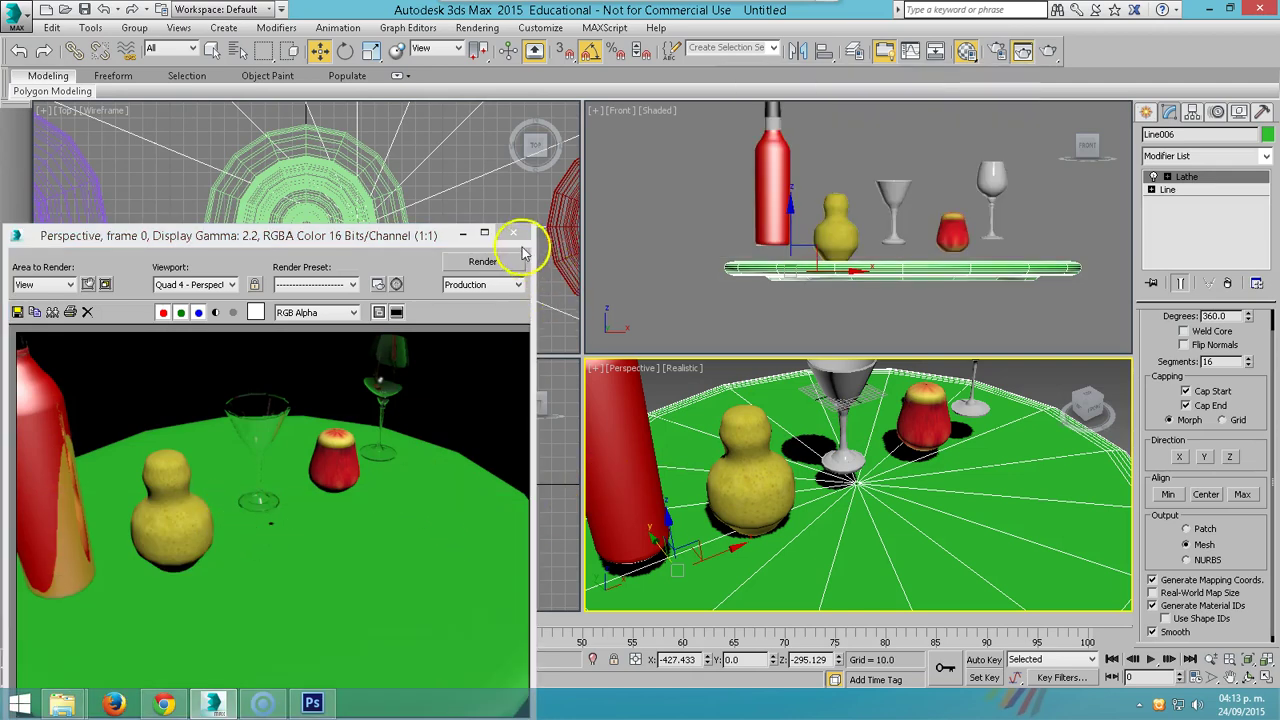
- Move the lathe axis to re-centre the table and render again
click(1190, 190)
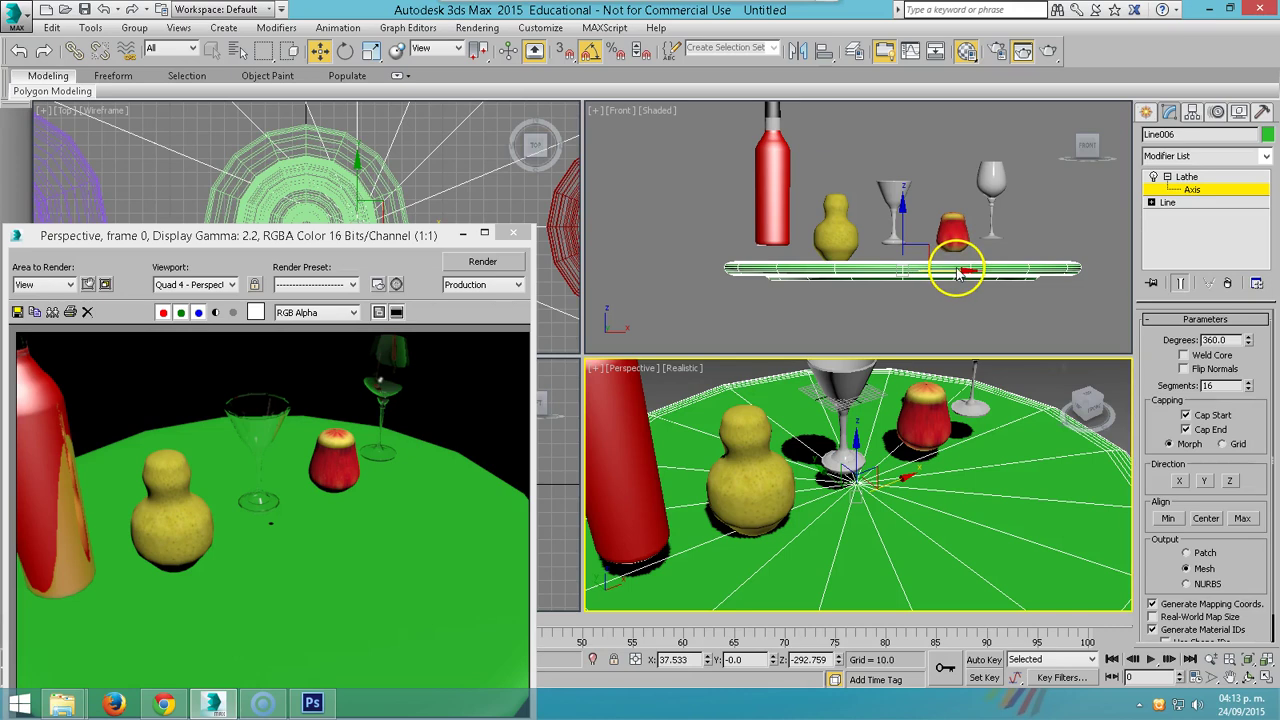
drag(958, 272, 955, 270)
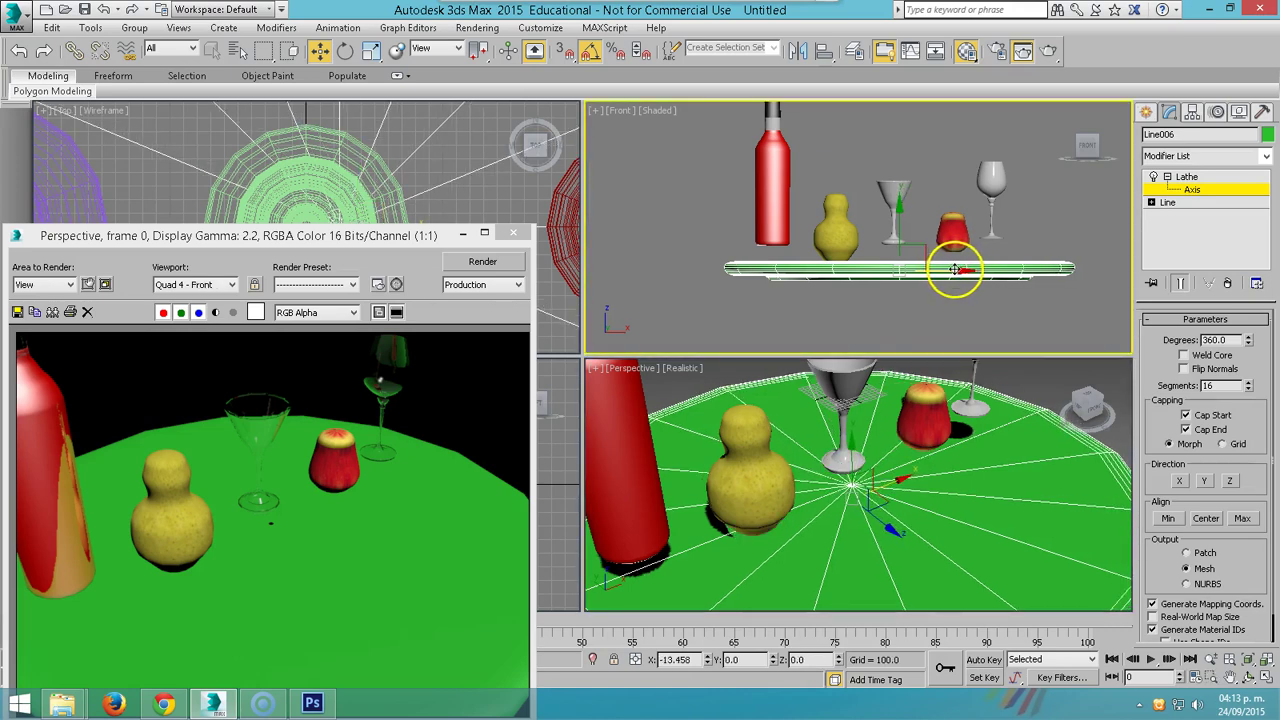
click(1020, 400)
key(shift+q)
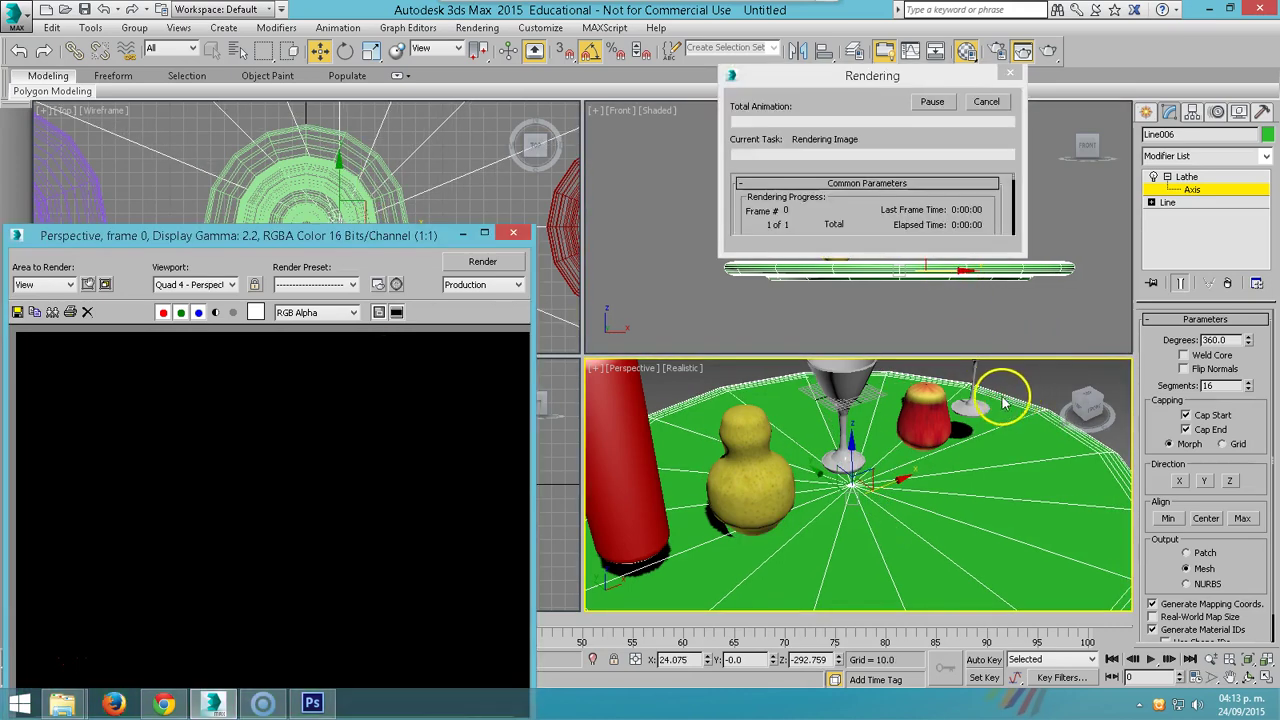
click(513, 232)
- Shift the lathe axis slightly right and re-render the table
scroll(900, 250, up, 2)
scroll(851, 505, up, 5)
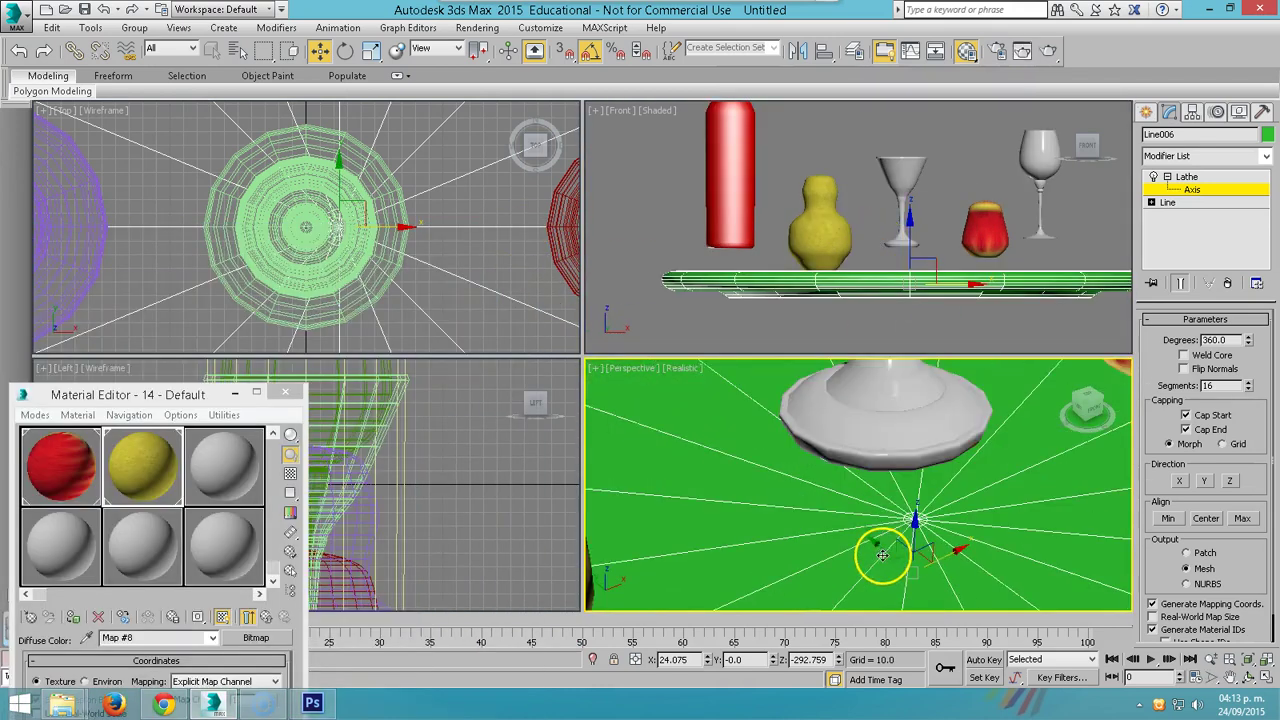
right_click(918, 540)
click(920, 543)
drag(946, 556, 954, 554)
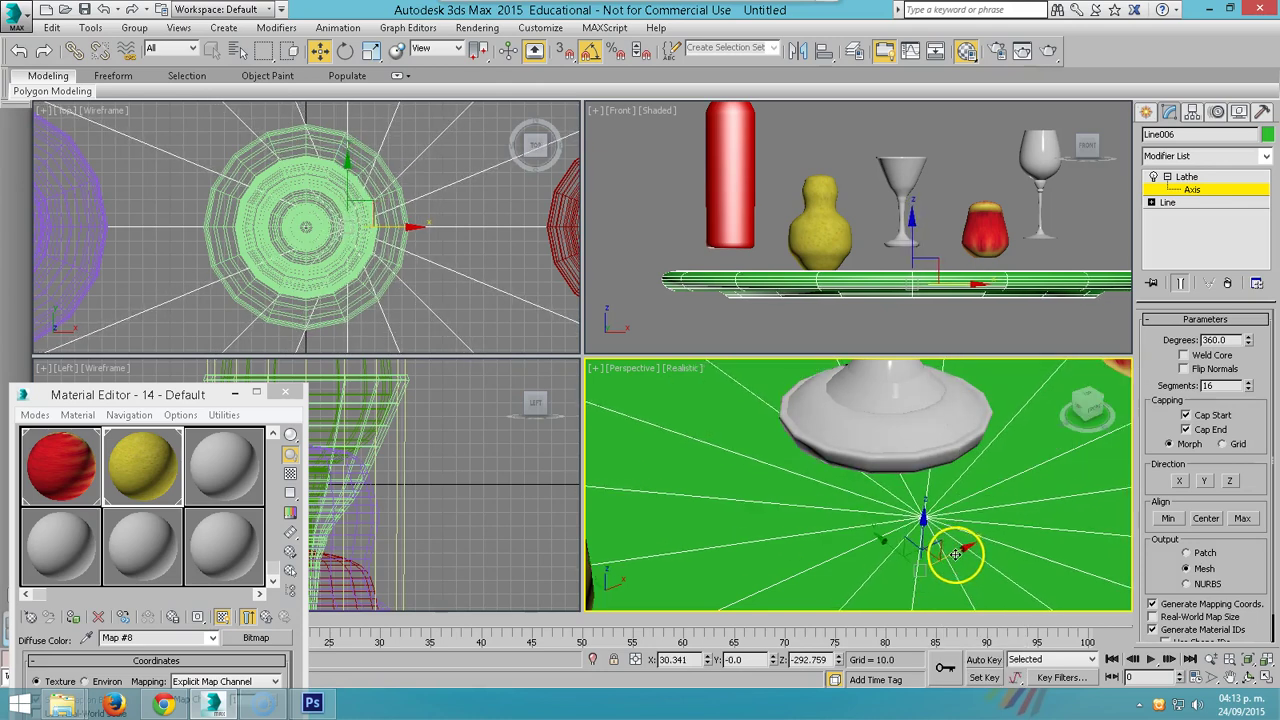
key(shift+q)
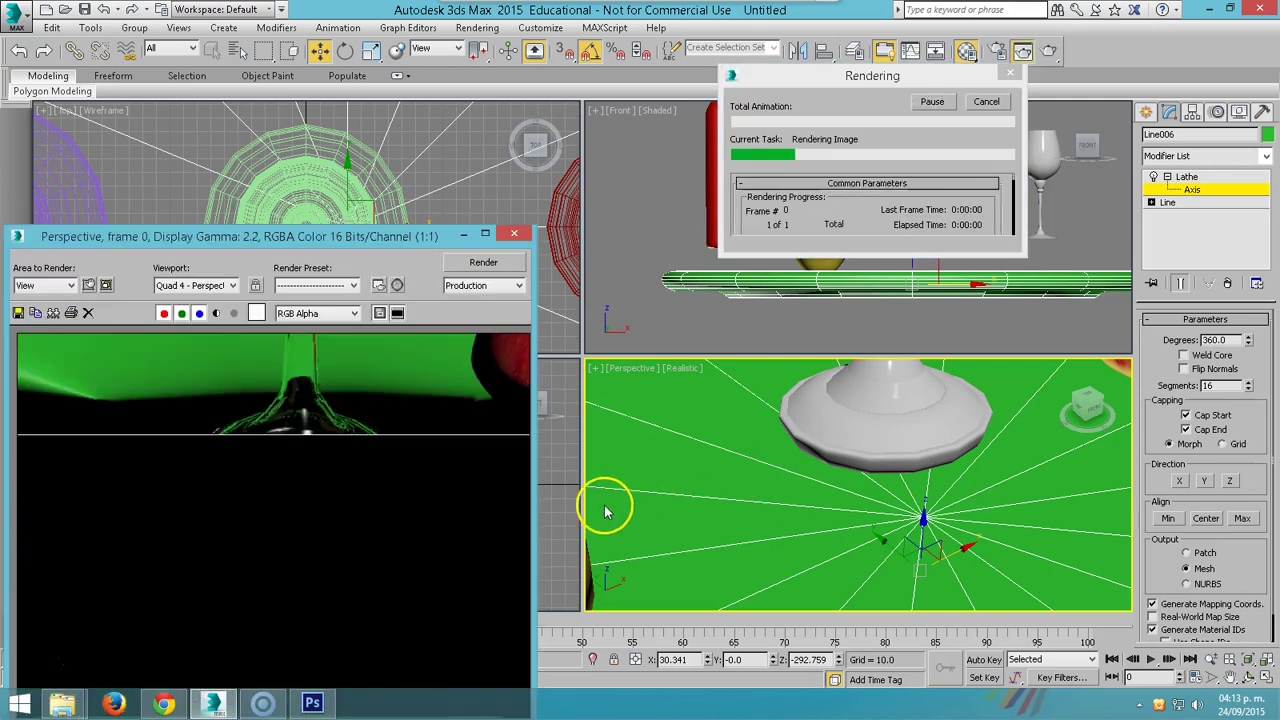
click(516, 236)
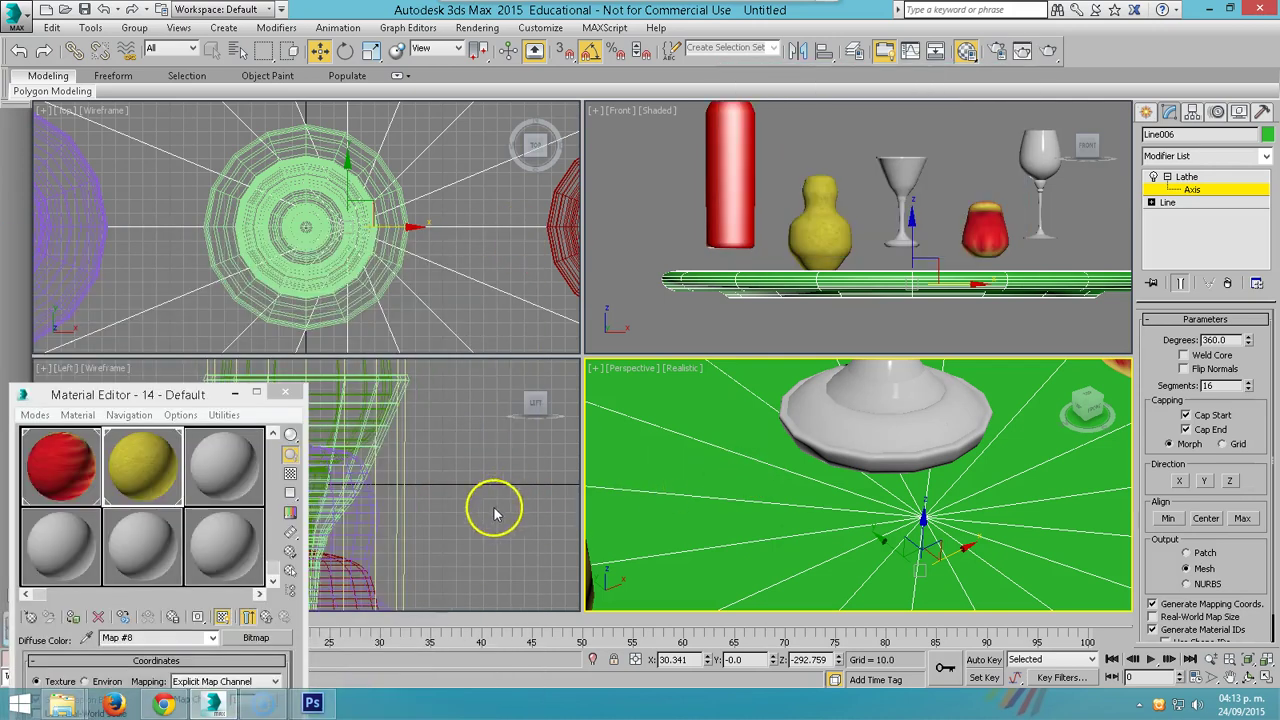
- Try Lathe Align Min, return to Max, and test-render the scene
scroll(1071, 471, down, 3)
scroll(1071, 471, down, 2)
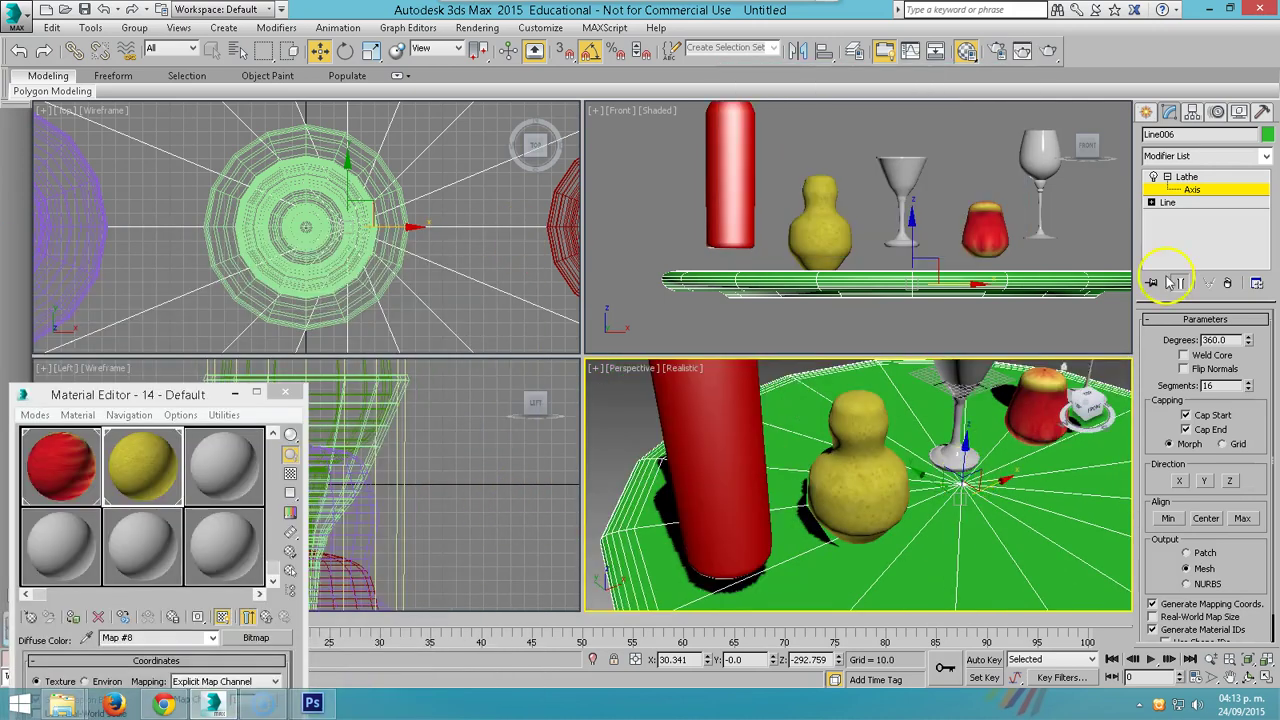
click(1208, 190)
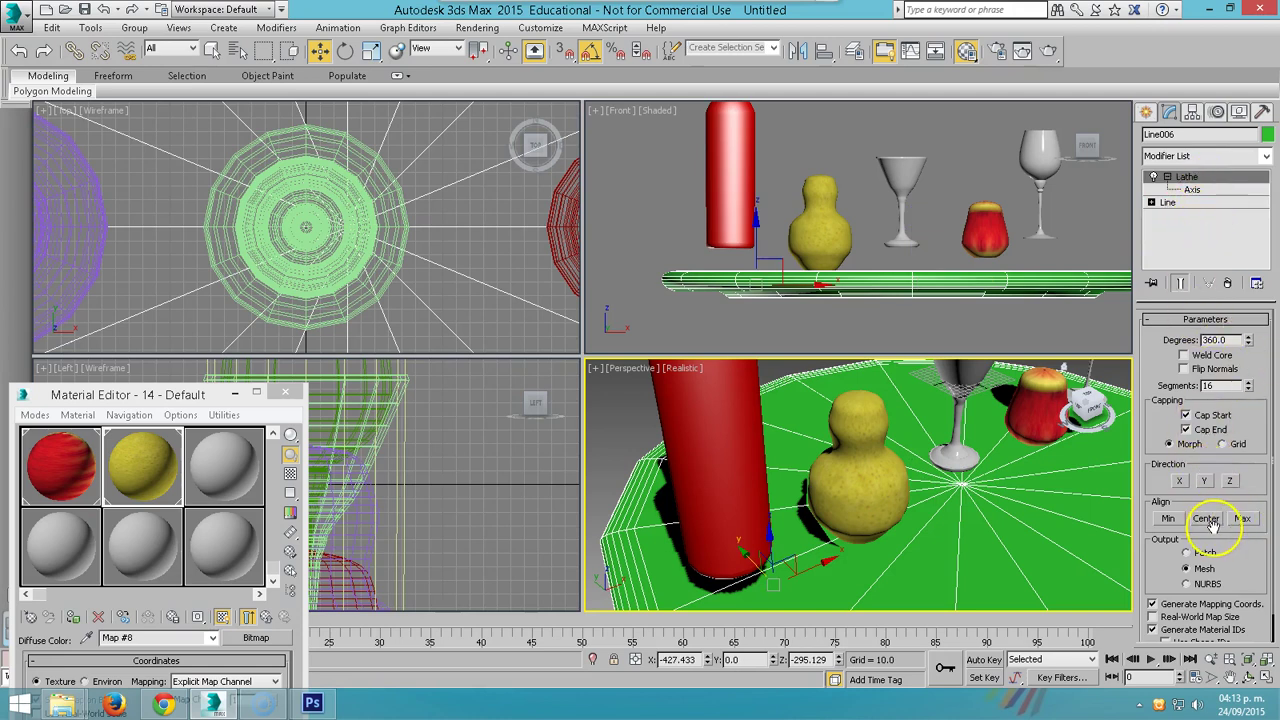
click(1166, 519)
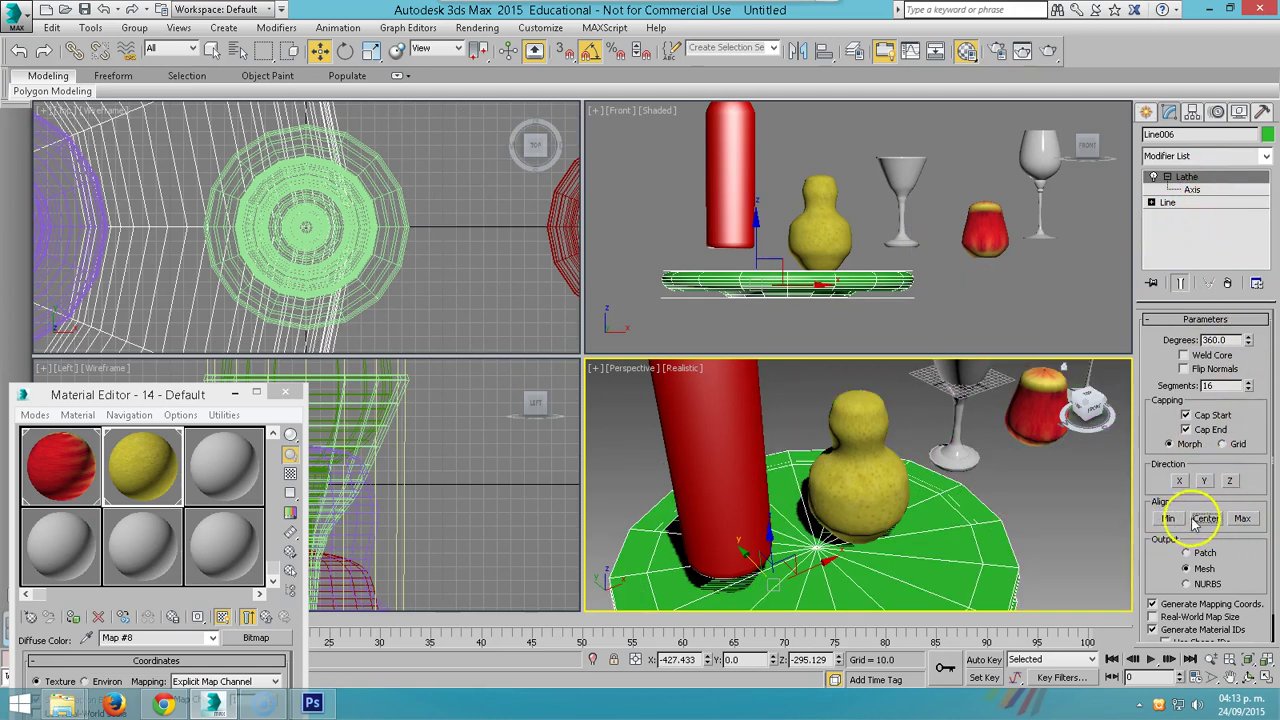
click(1242, 518)
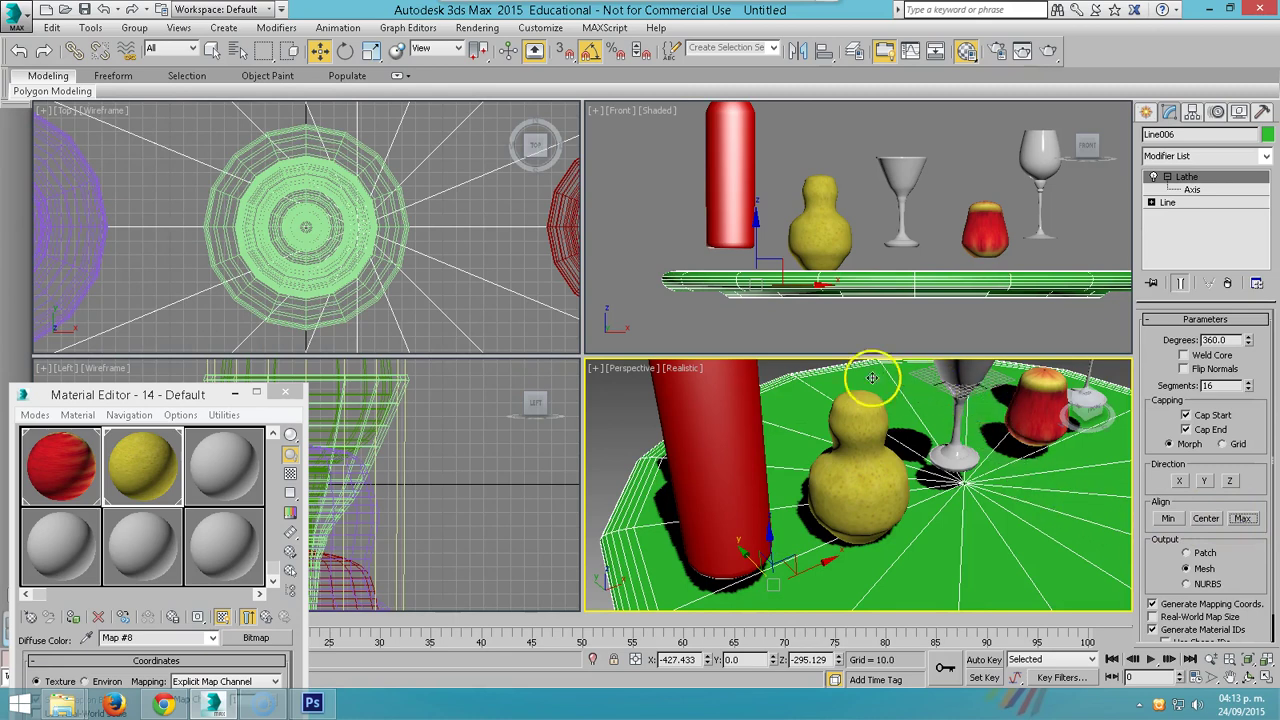
key(shift+q)
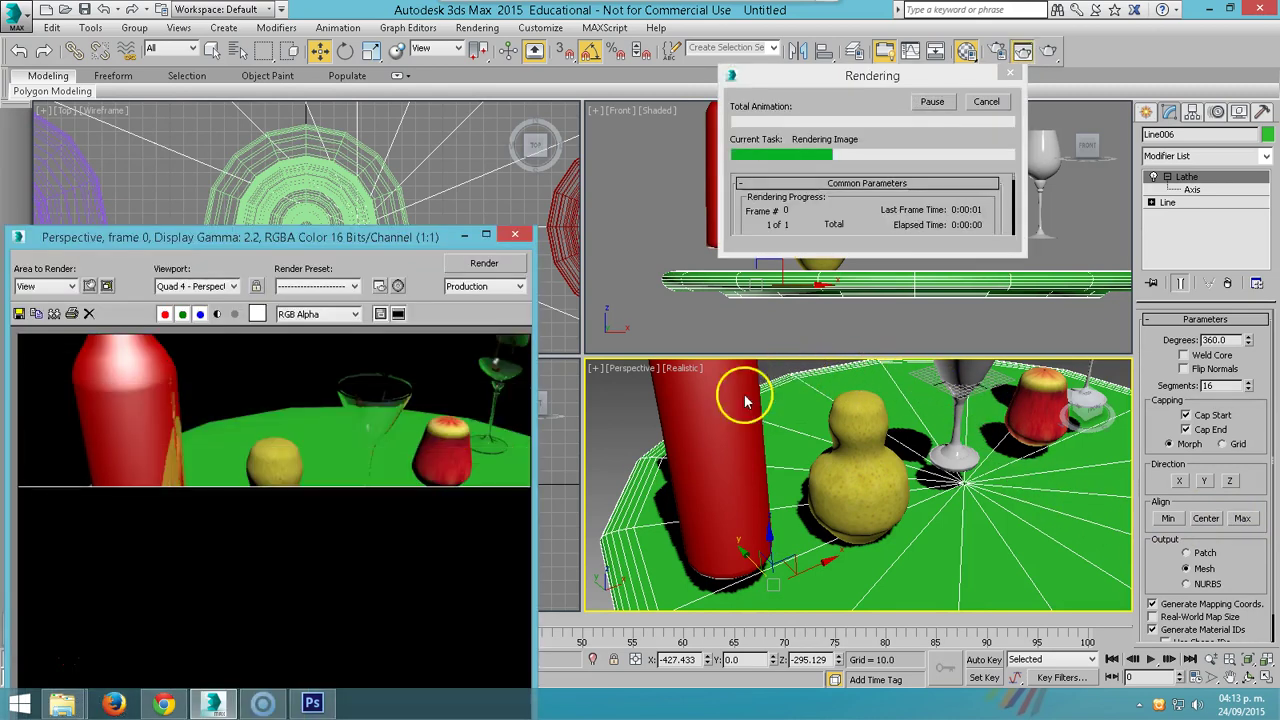
click(514, 234)
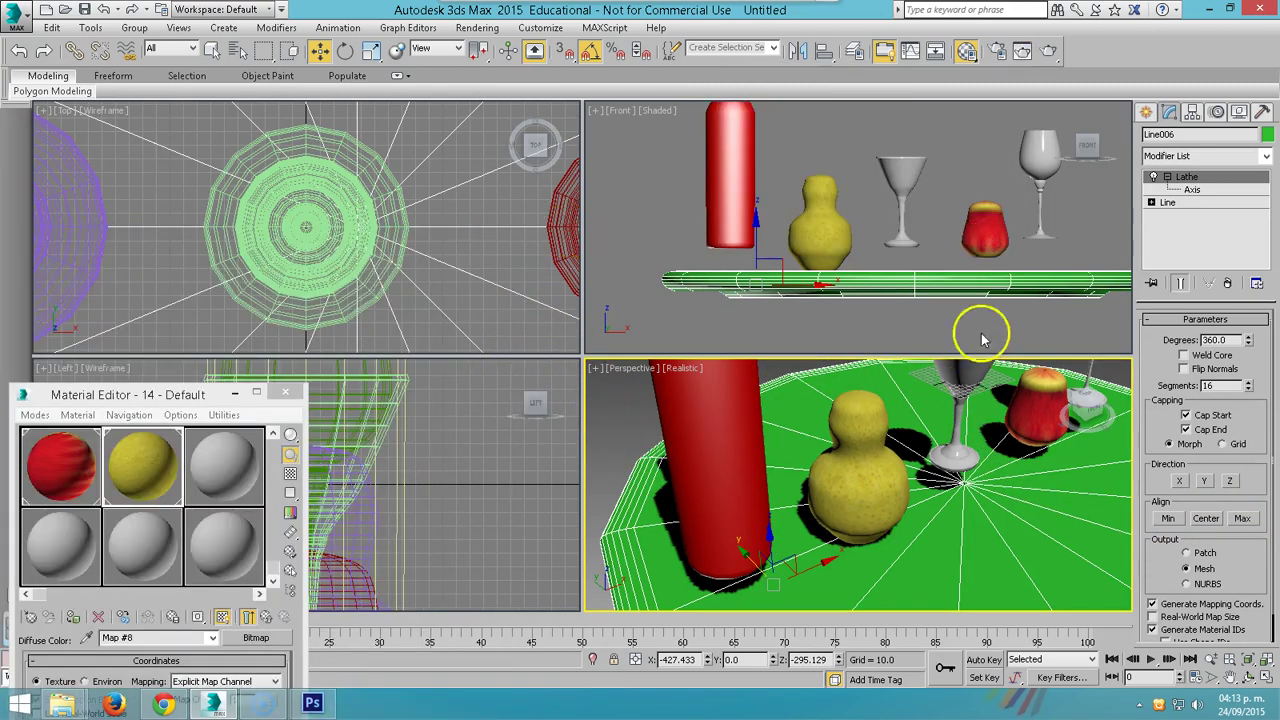
middle_drag(890, 270, 829, 251)
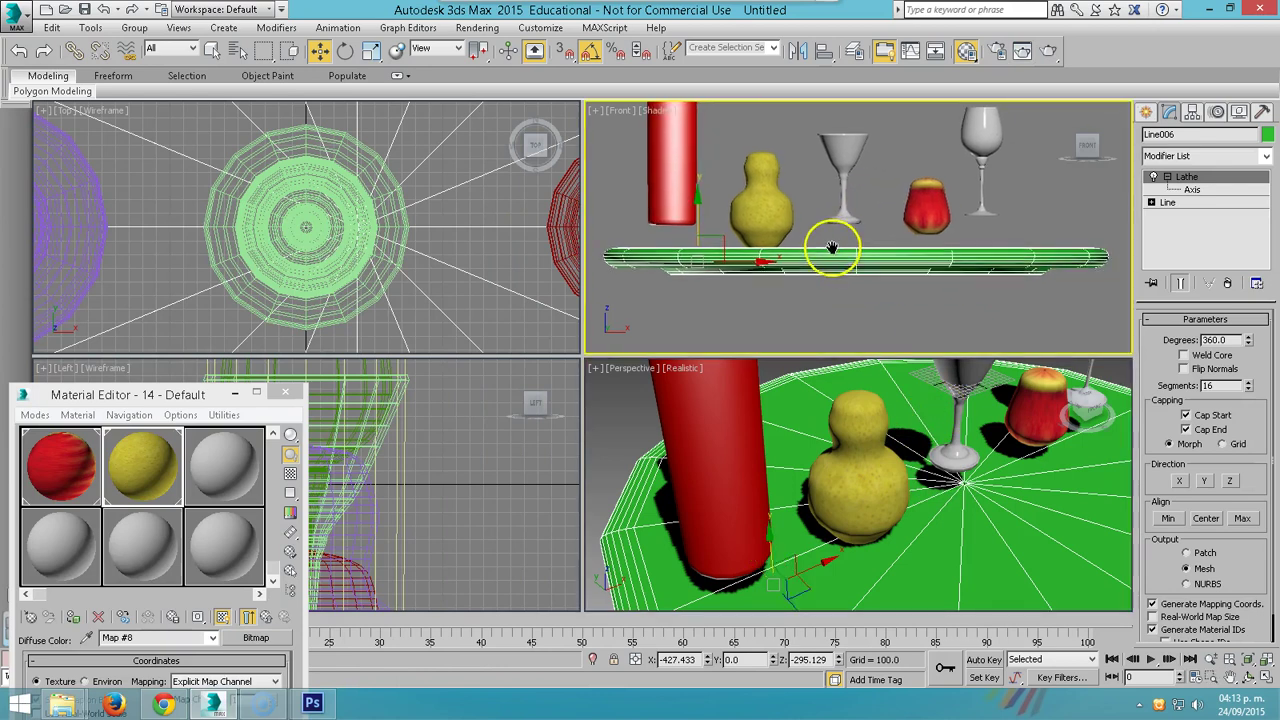
- Switch the Front view to wireframe, shift the table's lathe axis, and re-render
click(655, 110)
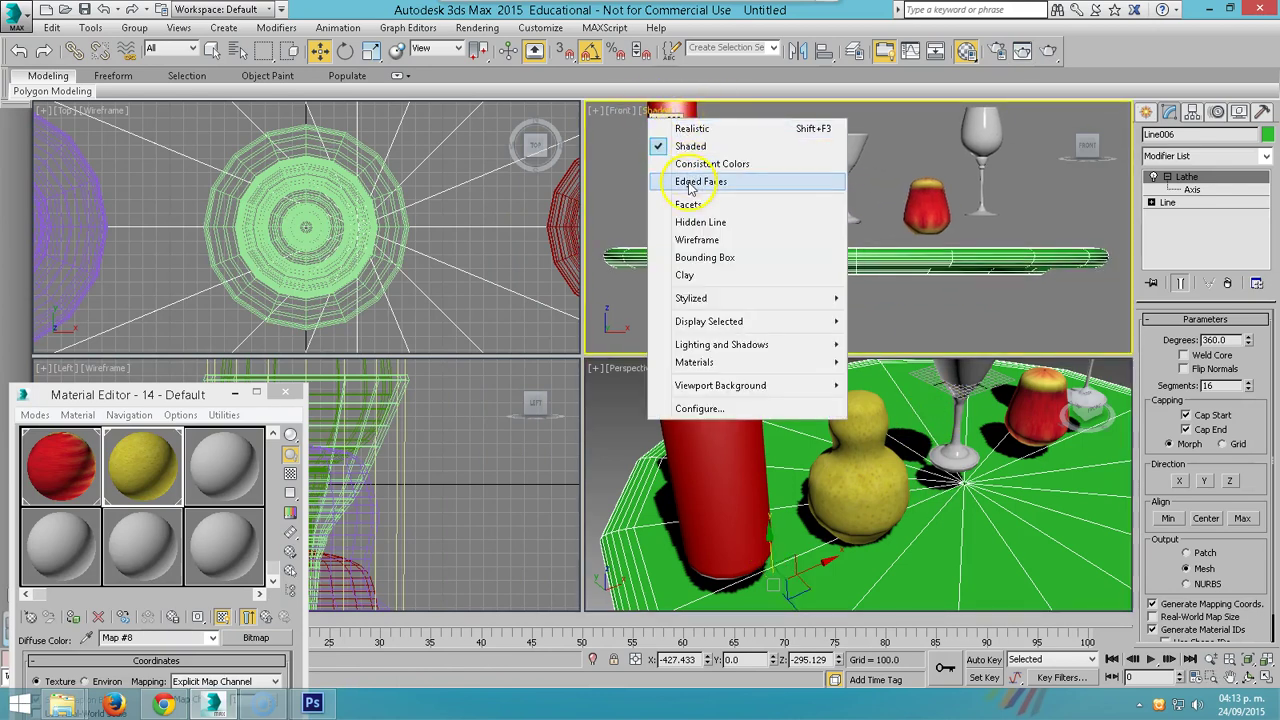
click(697, 240)
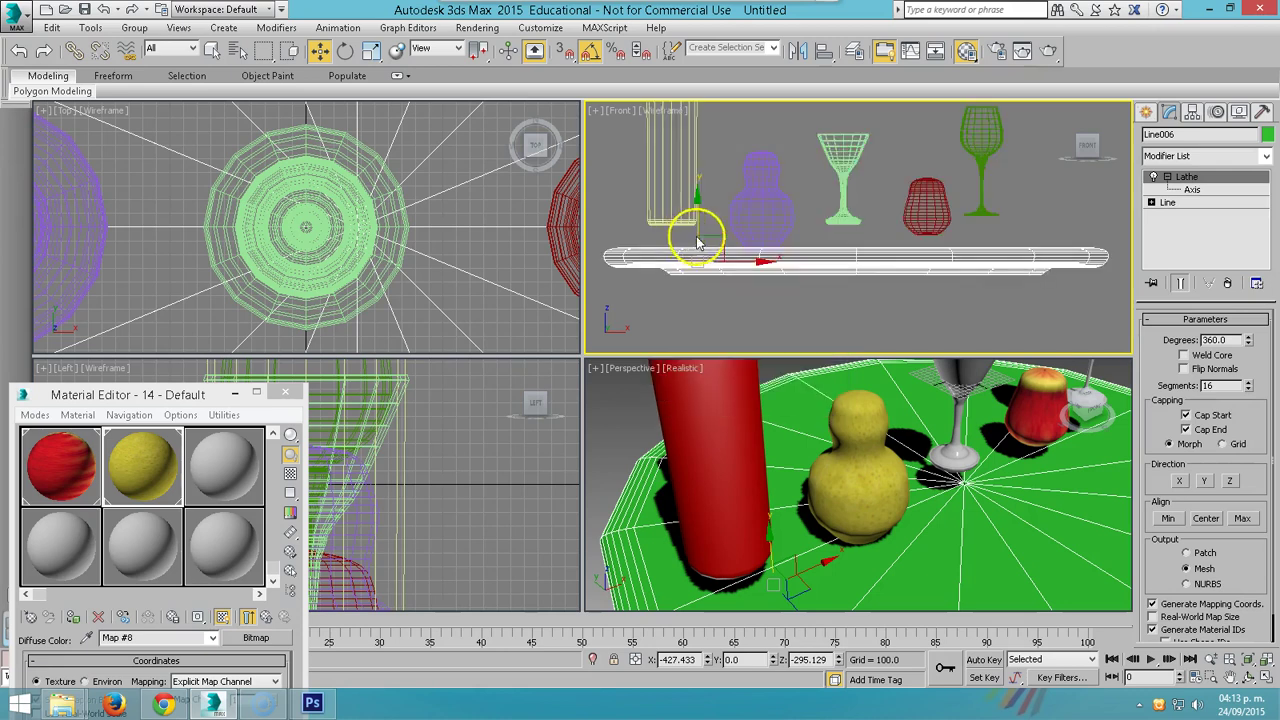
scroll(866, 261, up, 3)
click(1190, 189)
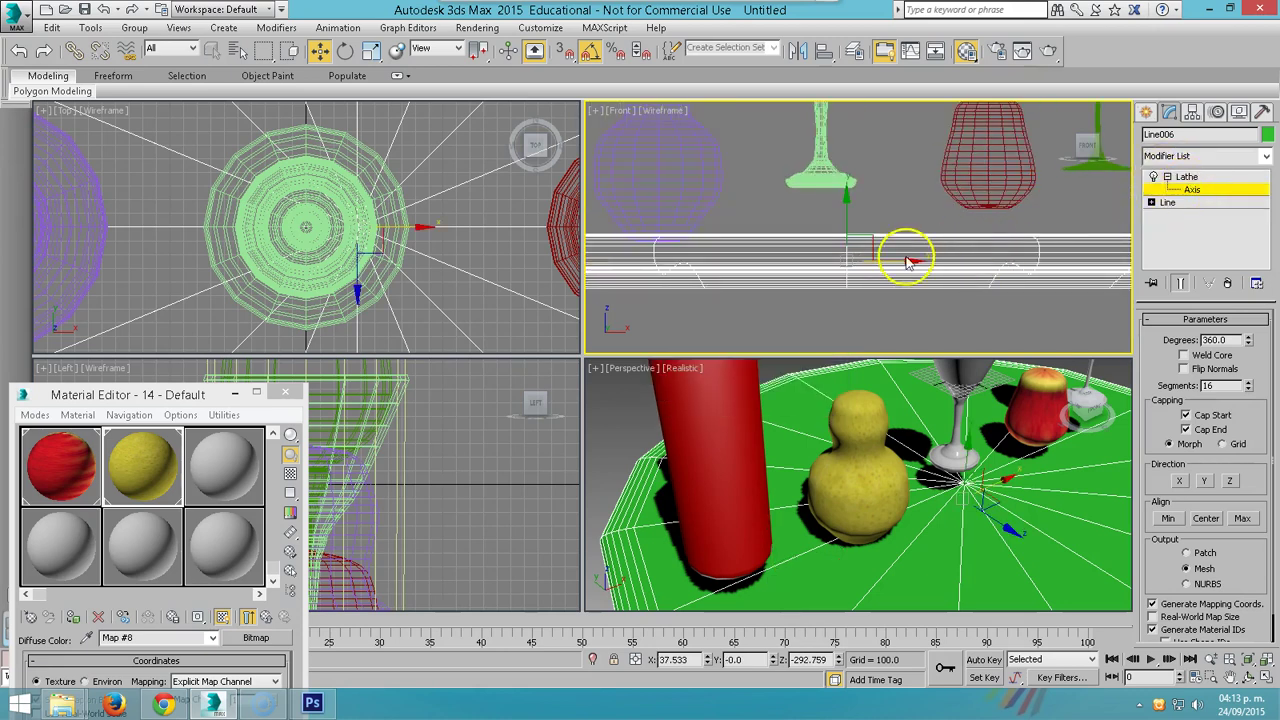
drag(891, 262, 888, 269)
click(900, 370)
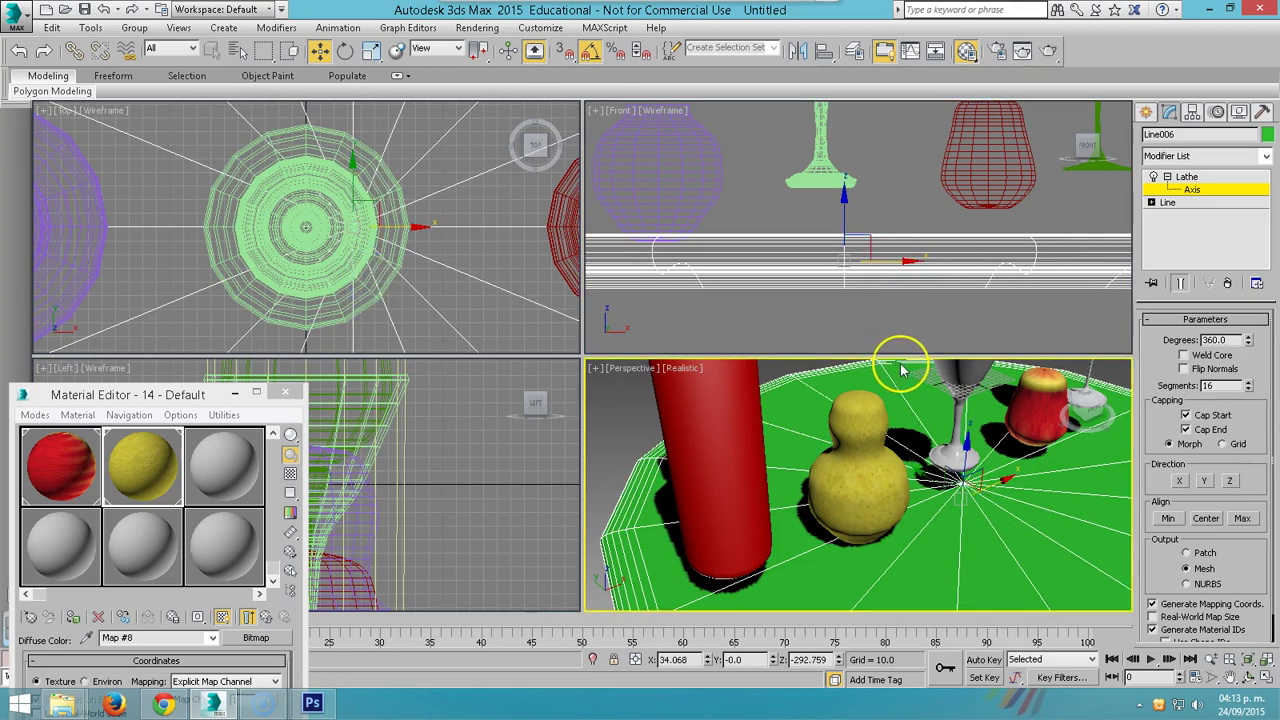
key(shift+q)
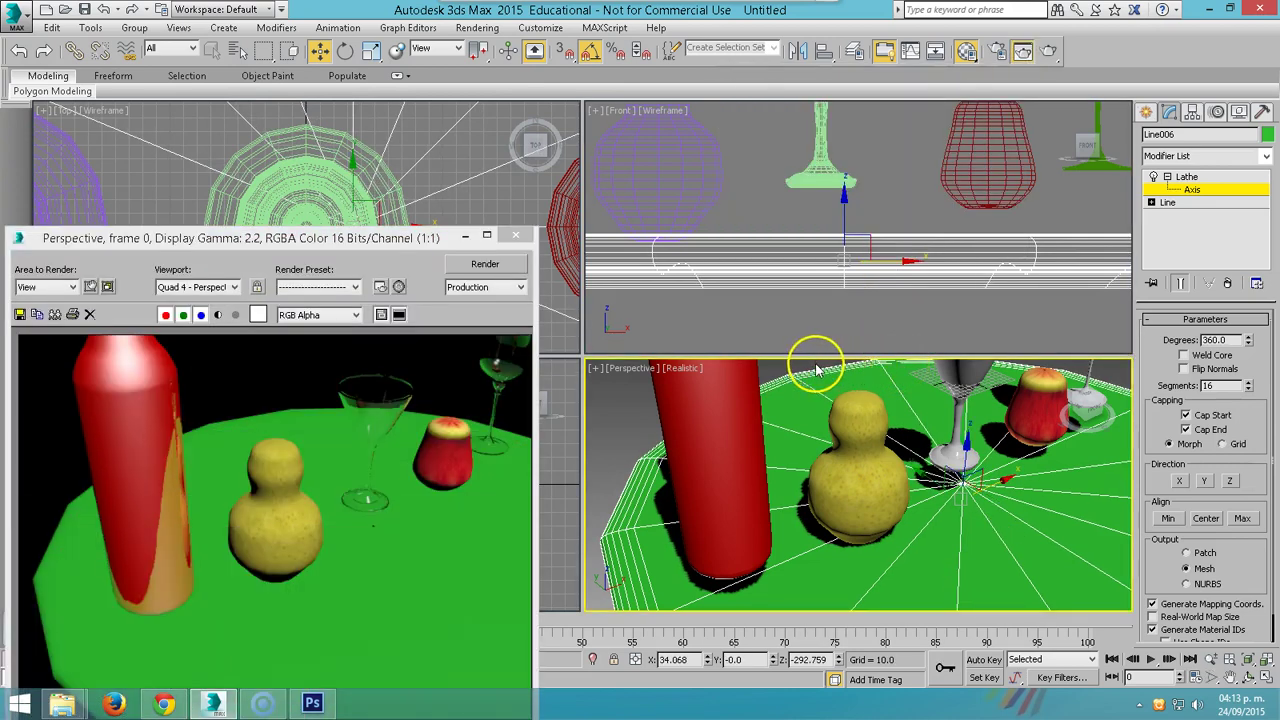
click(515, 236)
- Nudge the table profile's end vertex slightly left and re-render the table
scroll(871, 434, down, 5)
scroll(845, 468, down, 1)
click(1165, 203)
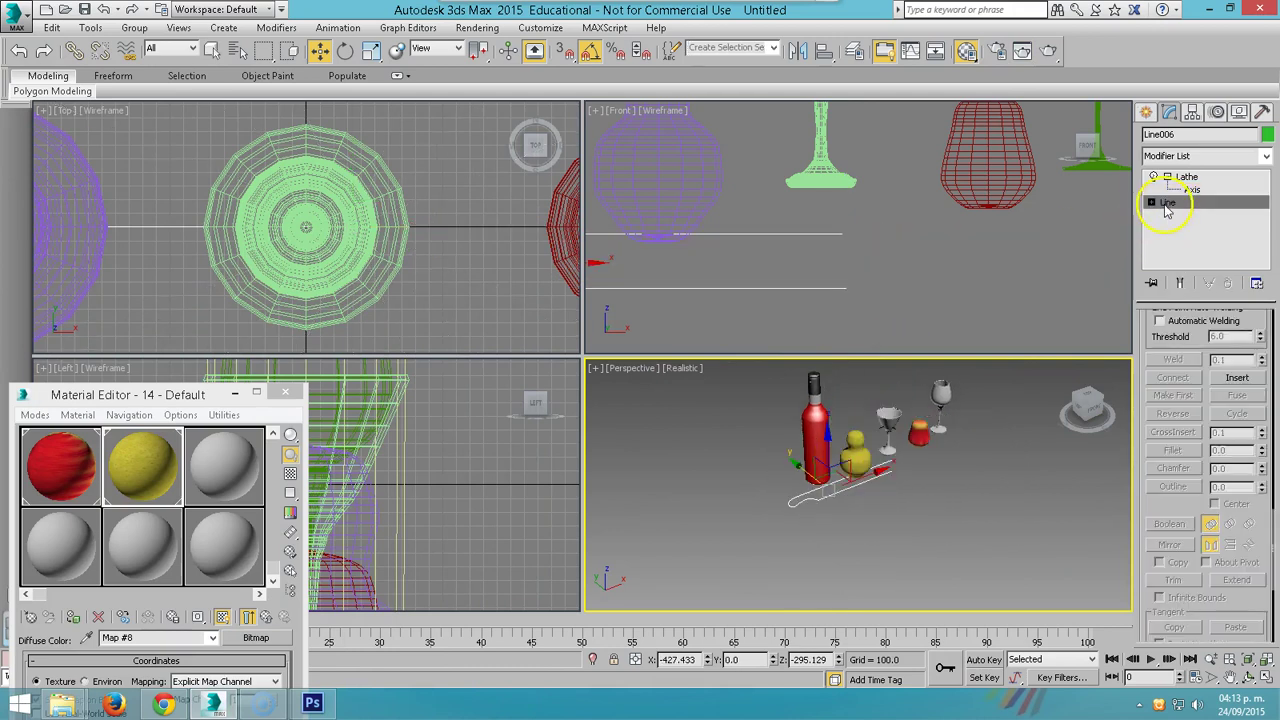
click(1151, 202)
click(1182, 215)
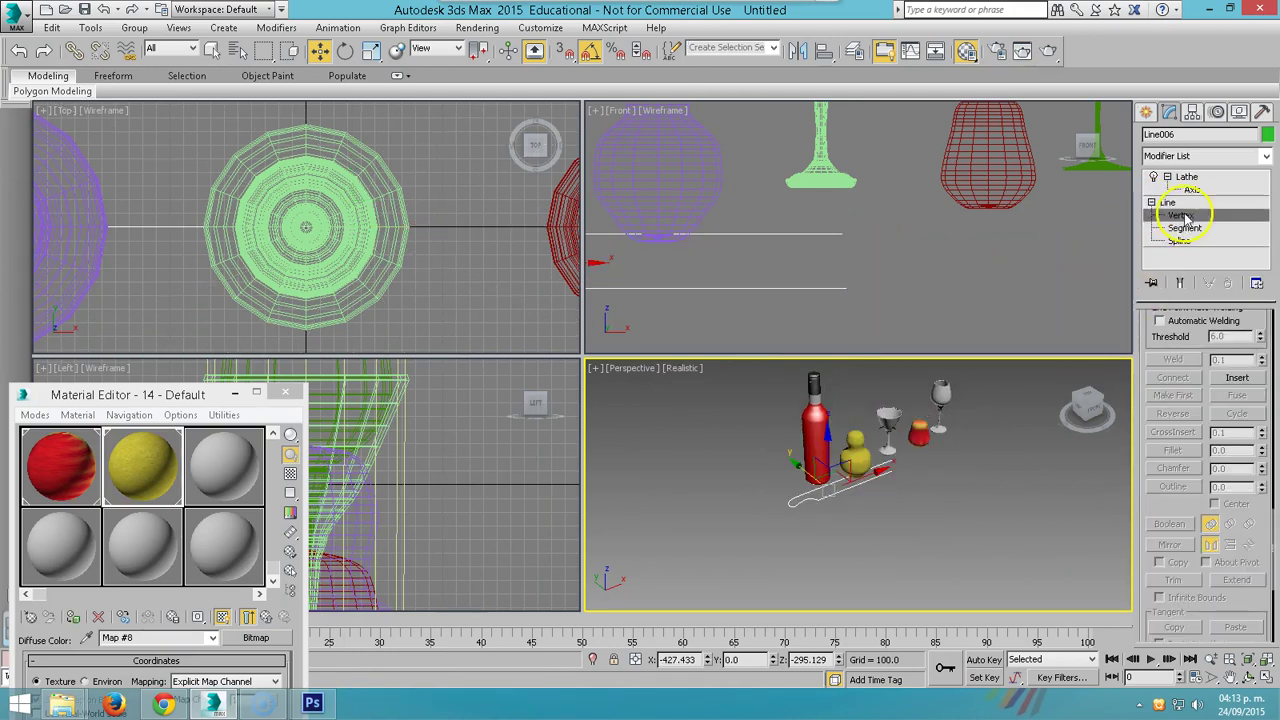
click(845, 291)
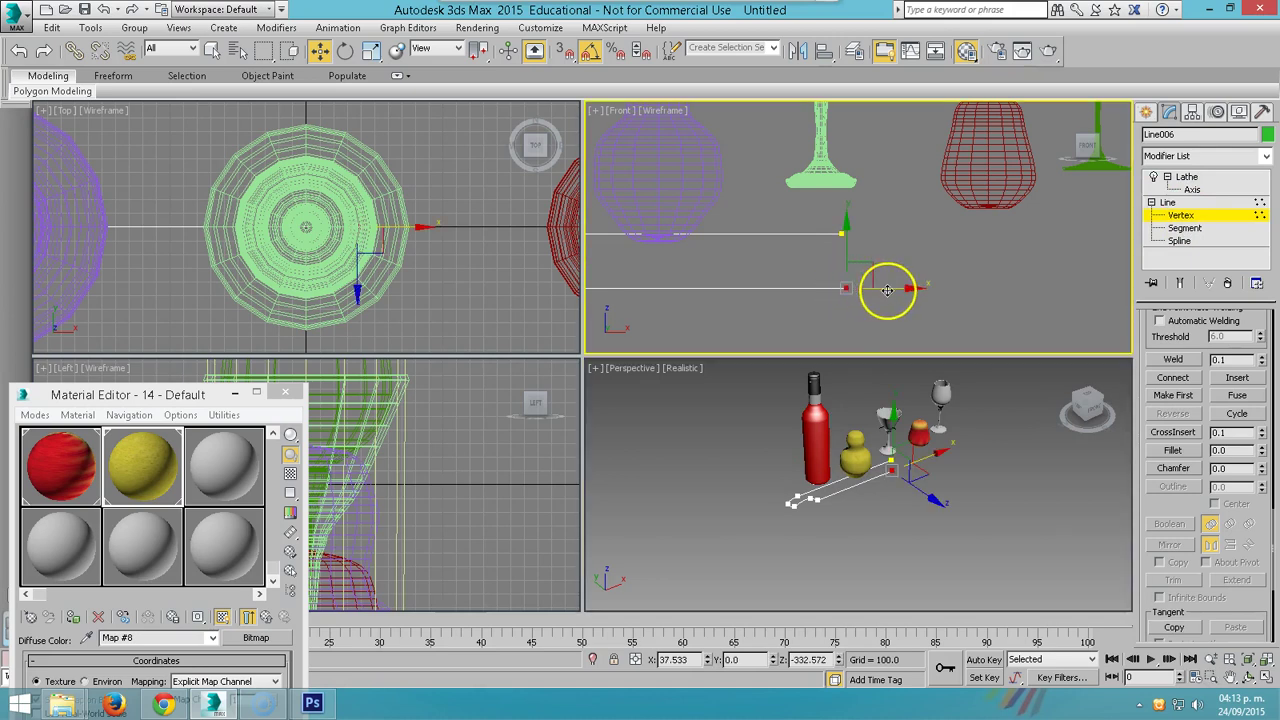
drag(893, 289, 887, 289)
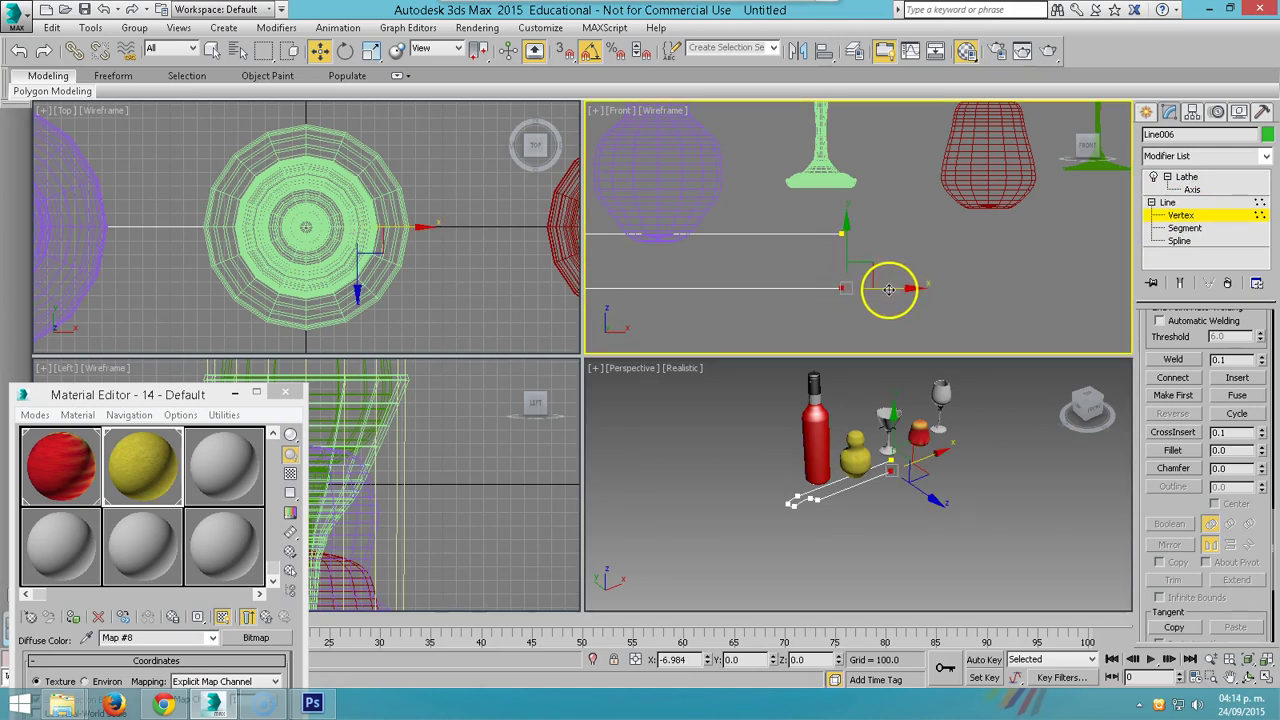
click(1186, 176)
click(735, 437)
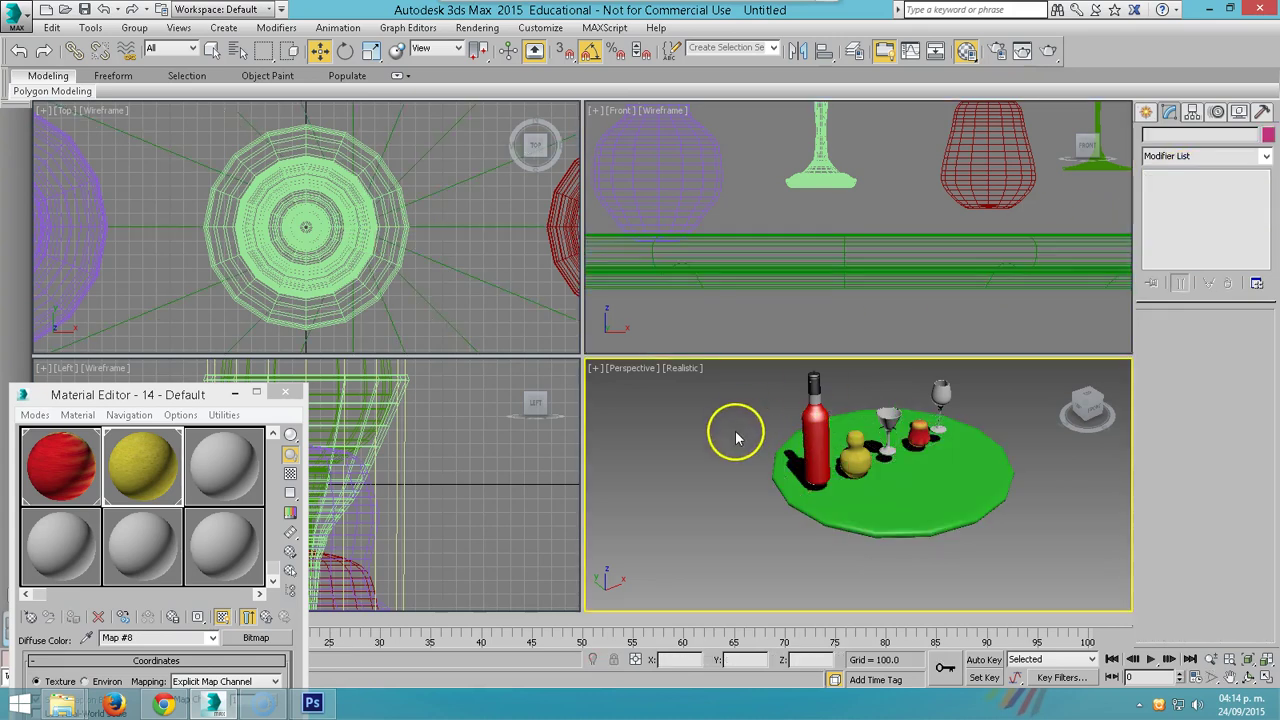
key(shift+q)
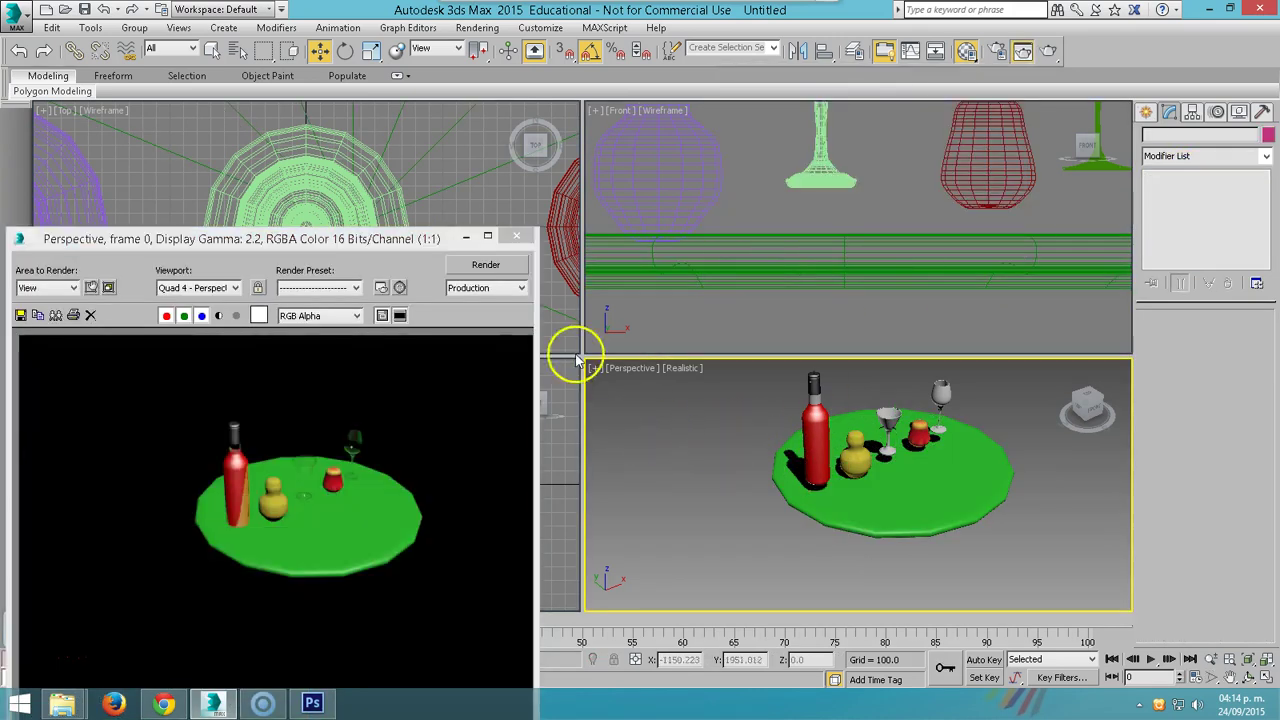
click(516, 236)
- Lower the martini glass onto the table in the Front view
scroll(878, 475, down, 2)
mouse_move(893, 299)
middle_down()
mouse_move(891, 283)
mouse_move(891, 306)
middle_up()
click(704, 222)
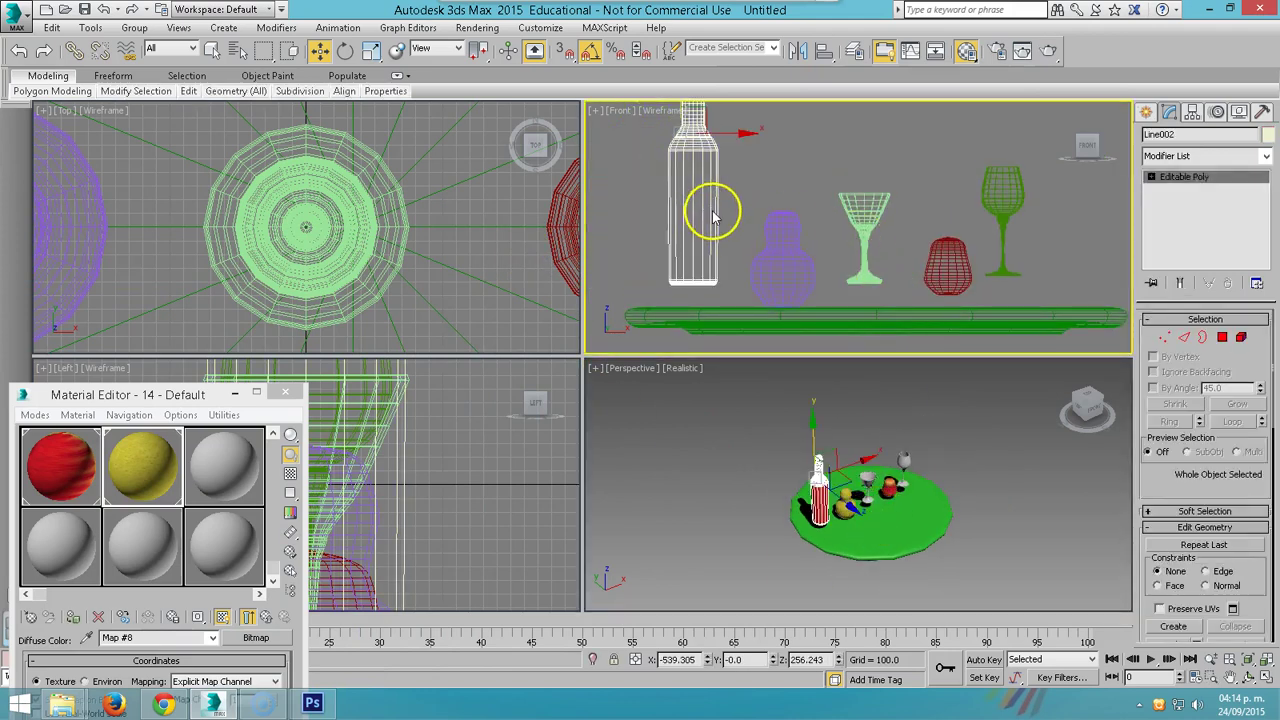
scroll(706, 157, down, 2)
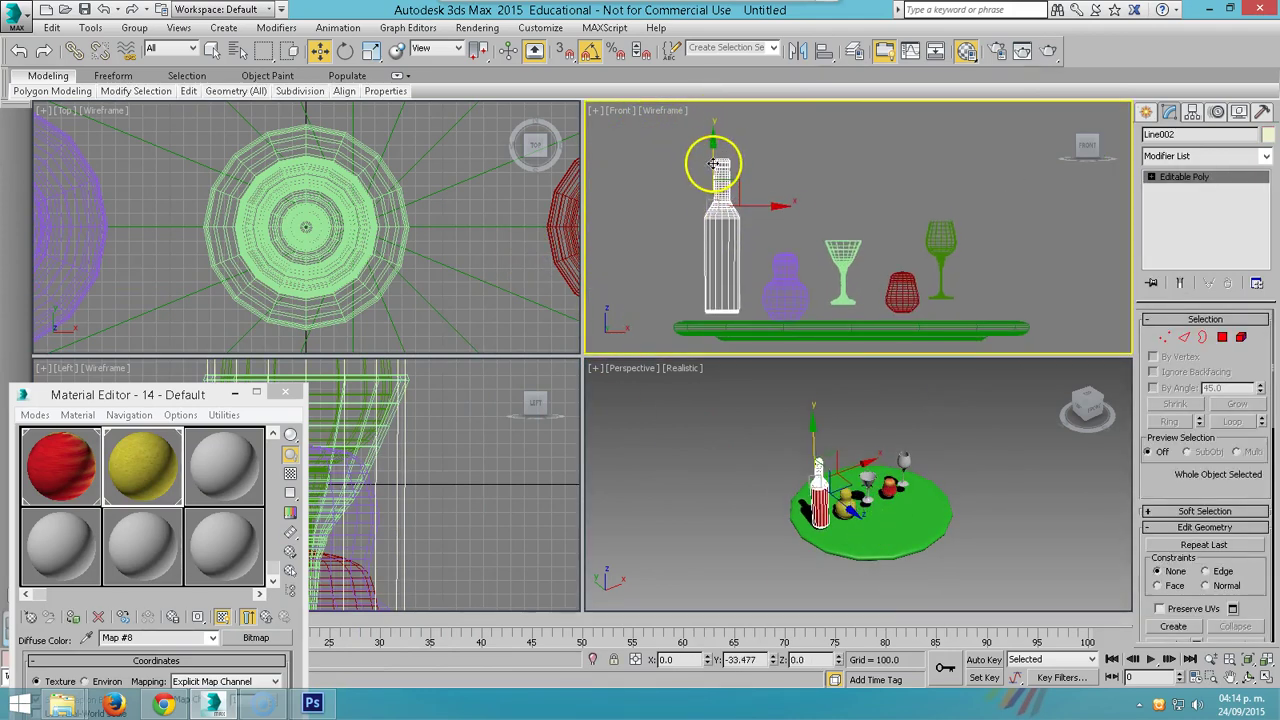
click(831, 316)
click(845, 257)
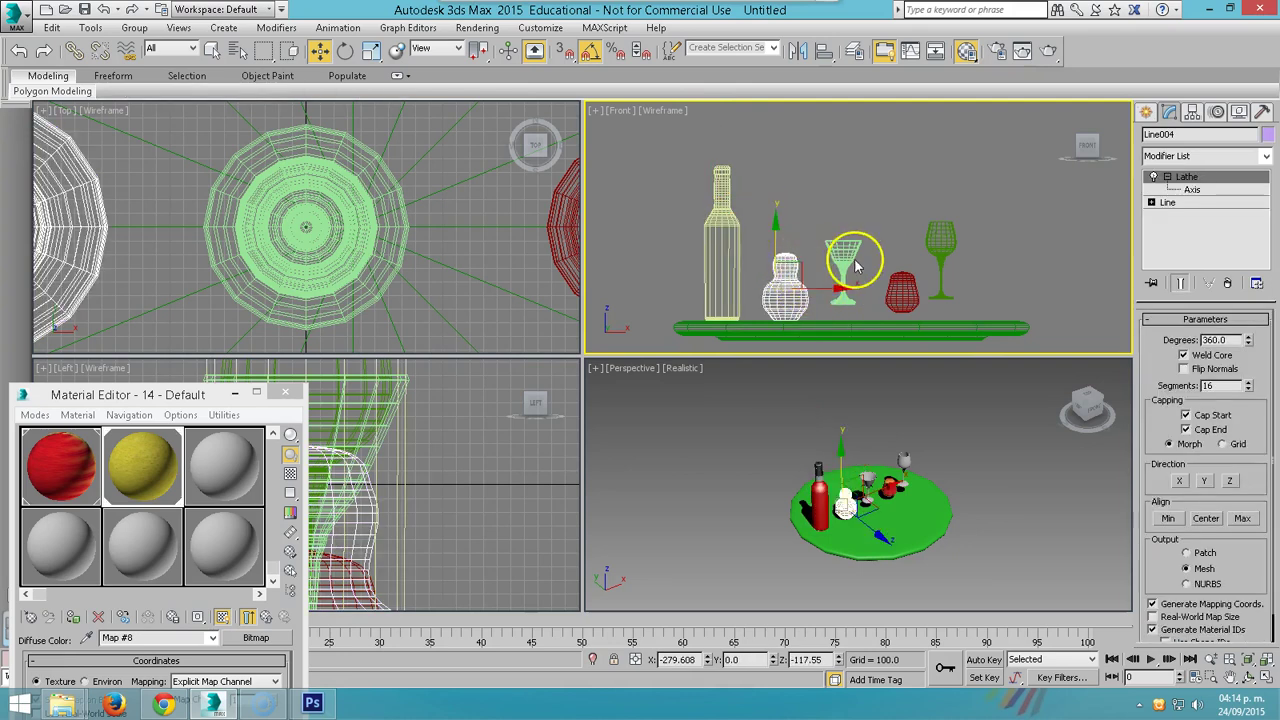
drag(838, 243, 840, 270)
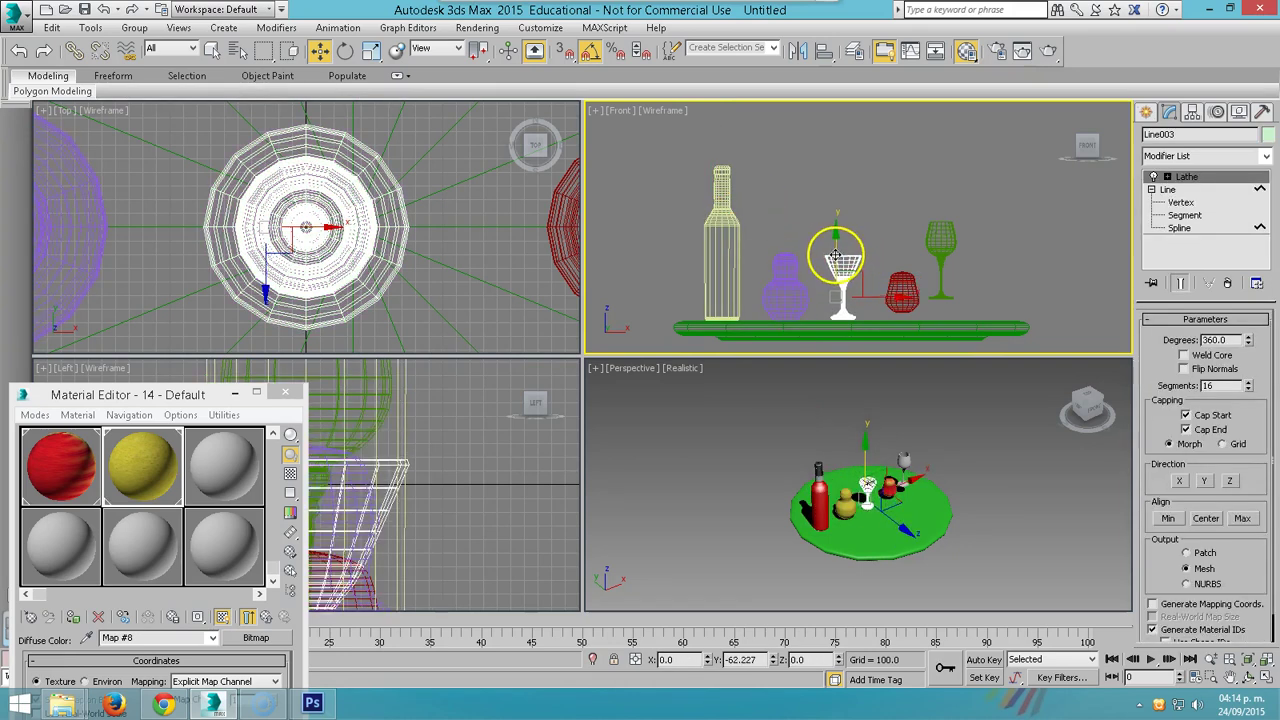
click(1146, 112)
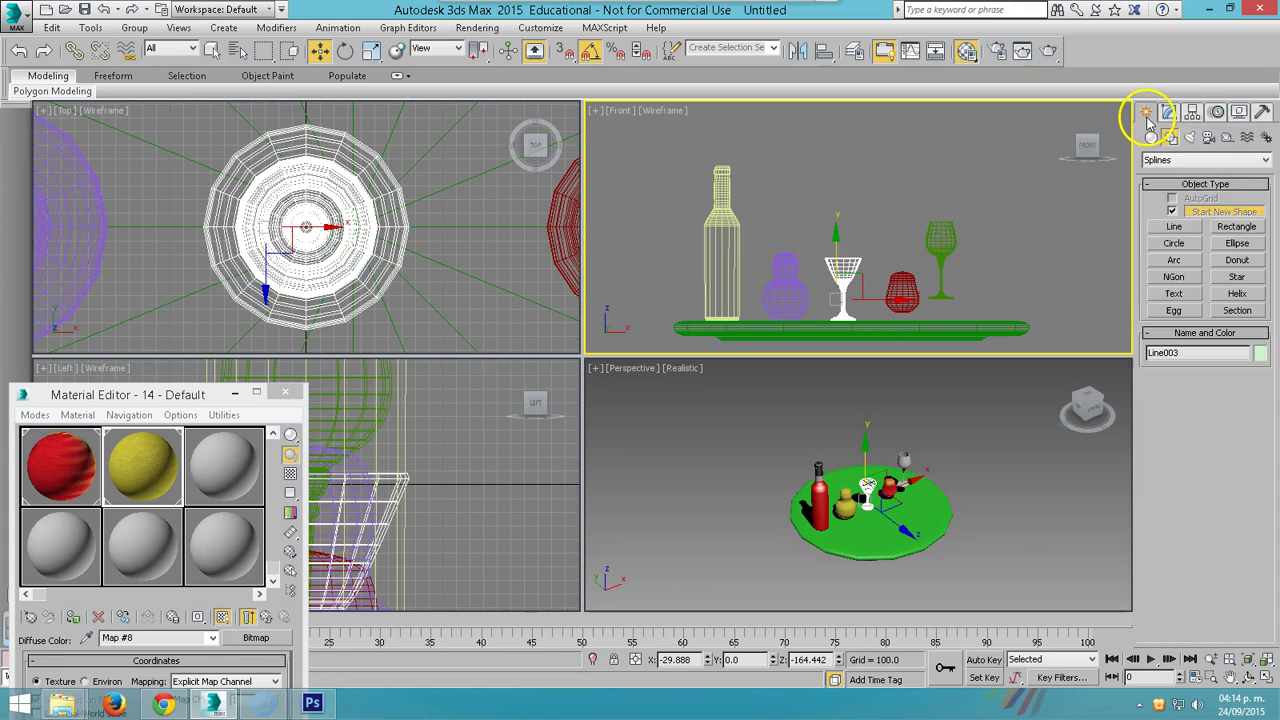
- Draw a three-point profile line beside the apple in the Front view
click(1174, 227)
scroll(1000, 230, up, 4)
scroll(1006, 271, down, 2)
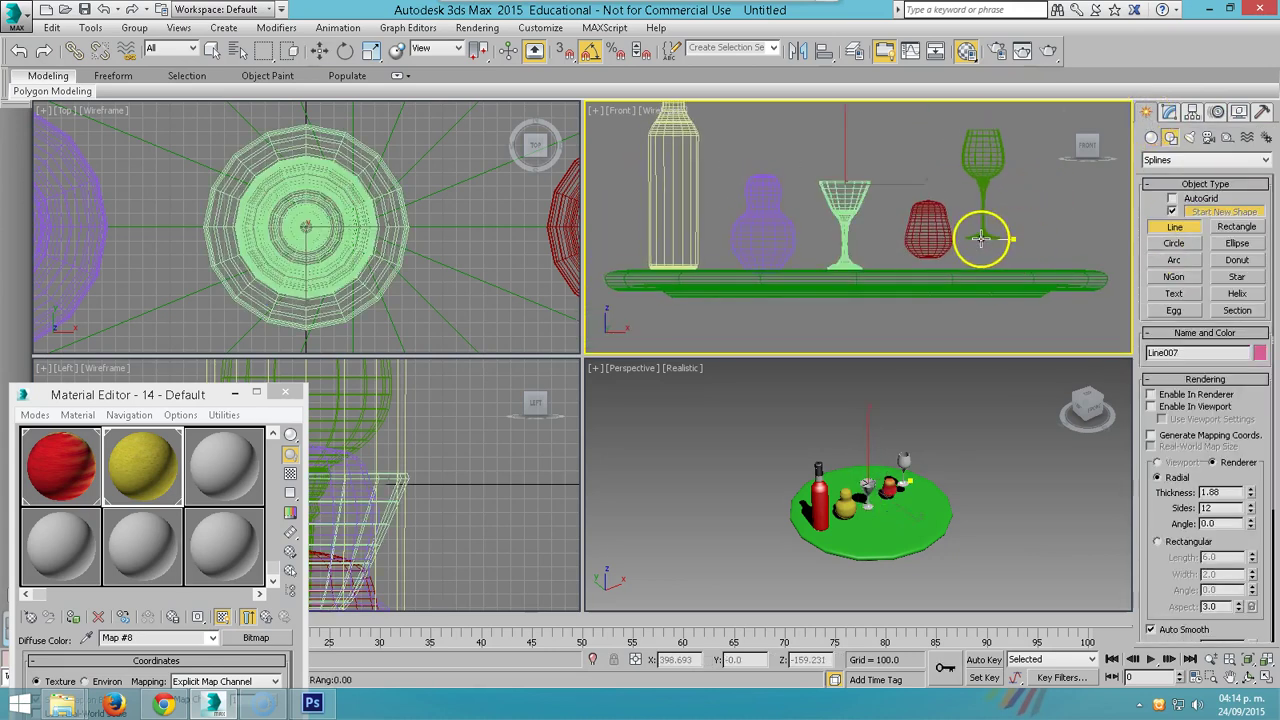
click(976, 238)
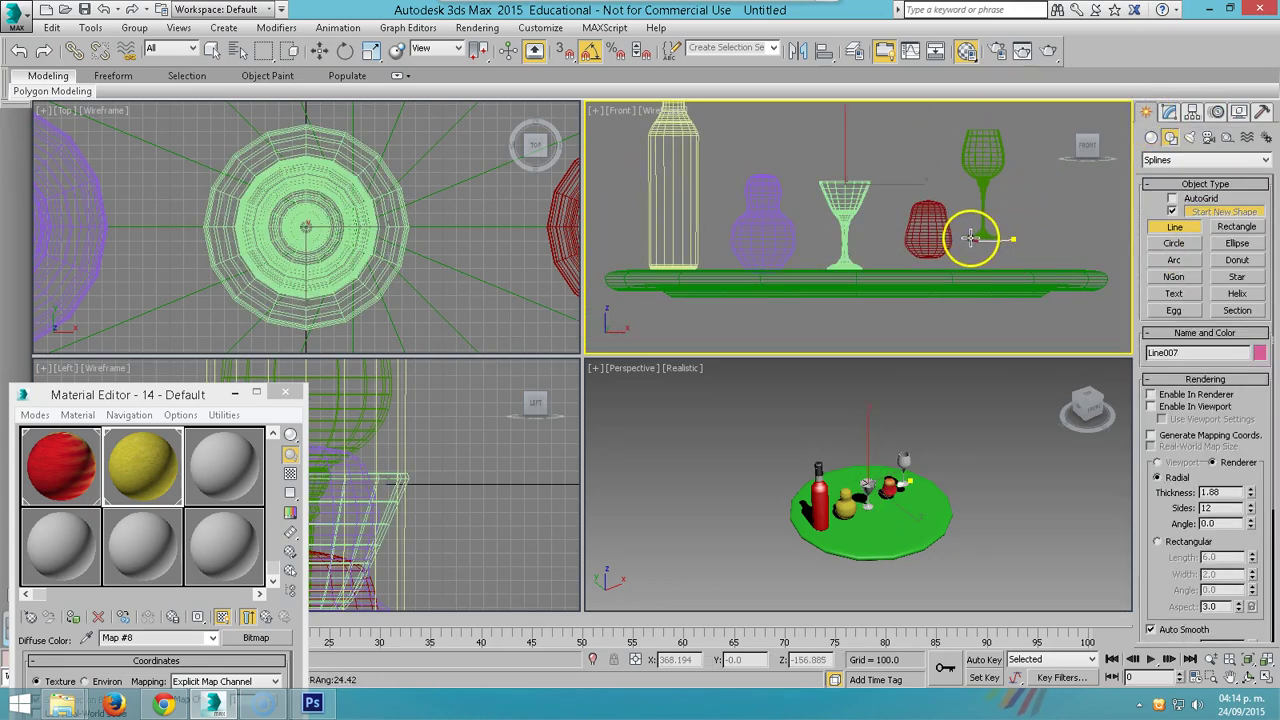
click(904, 196)
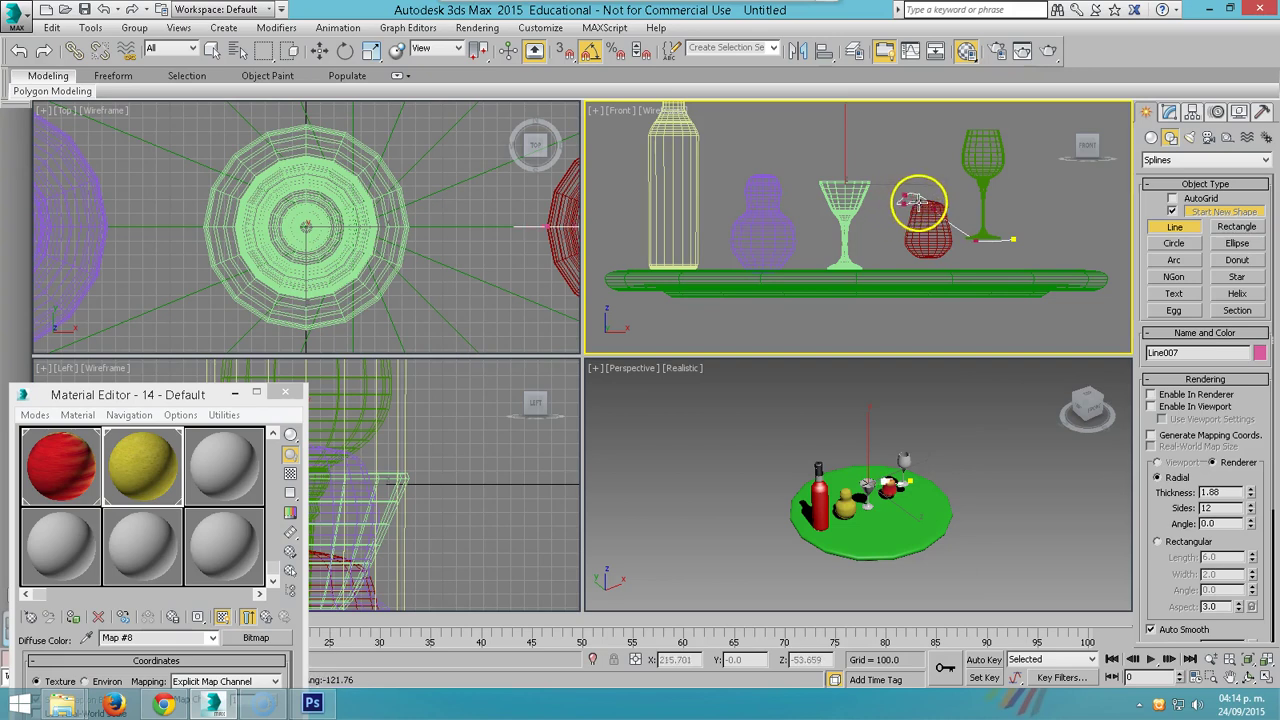
click(1013, 257)
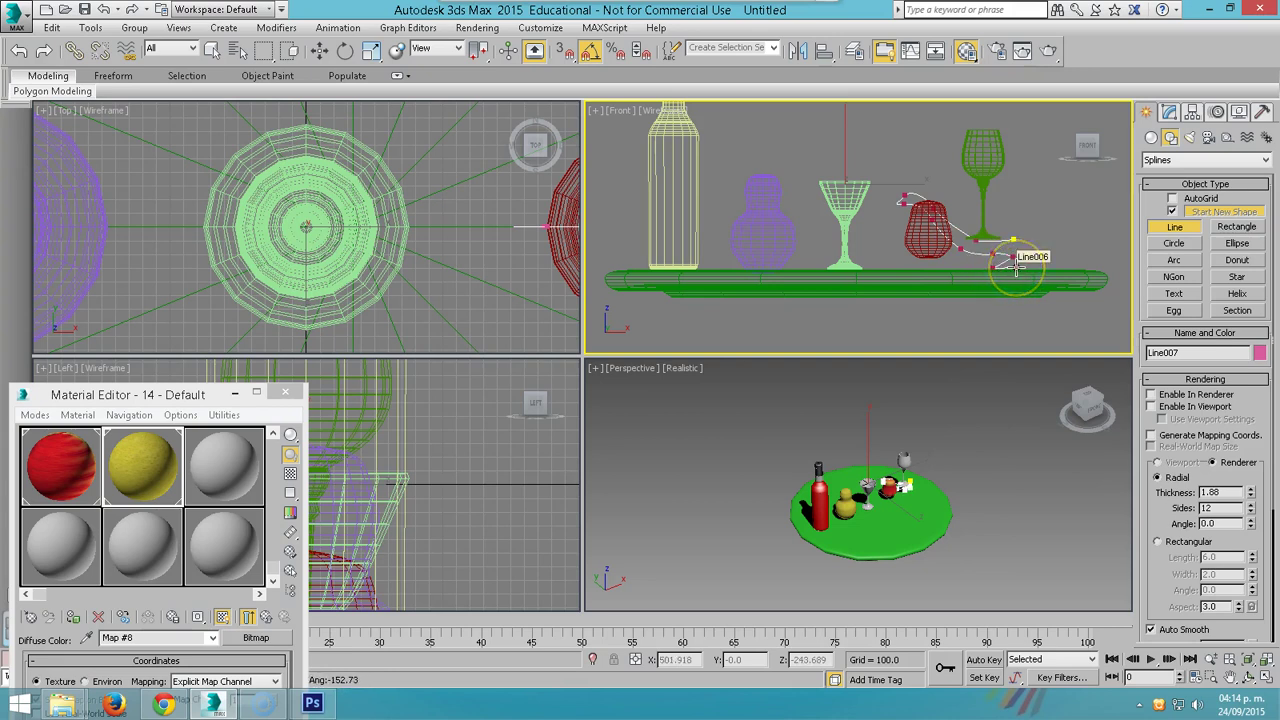
right_click(1063, 251)
- Nudge a profile vertex slightly right and lathe the line into a wide dish
click(1168, 113)
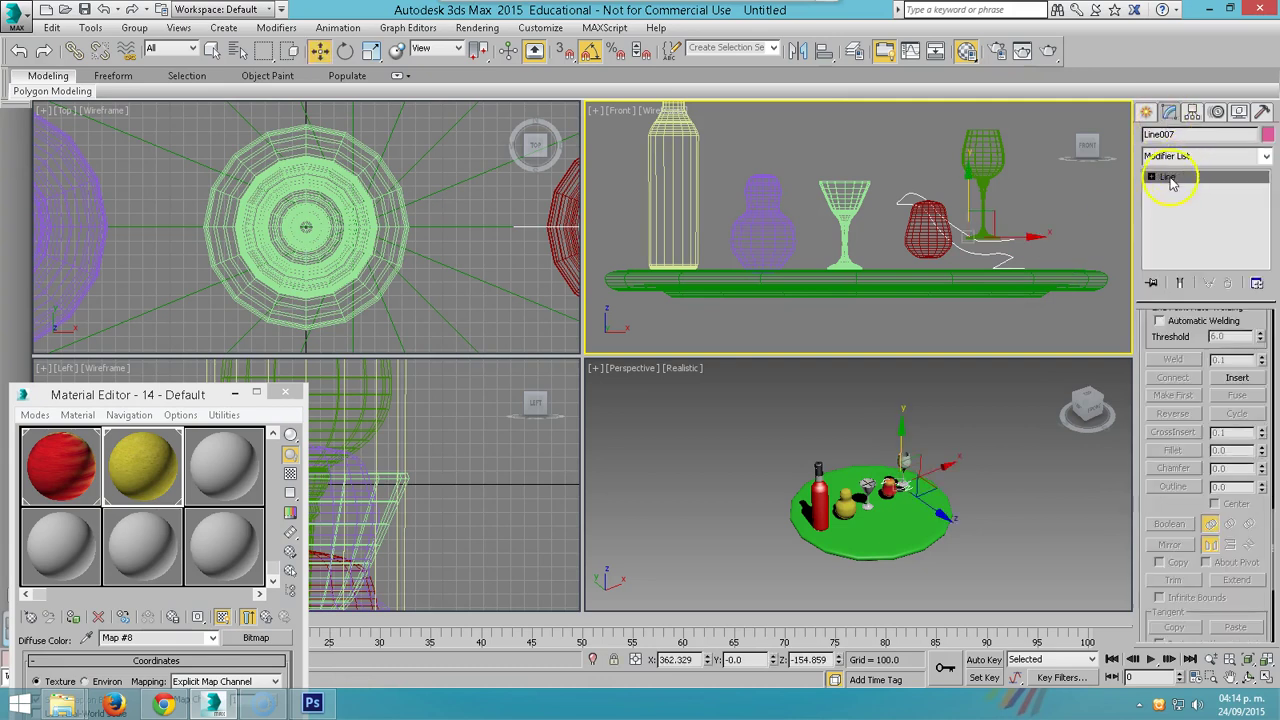
click(1150, 177)
click(1180, 189)
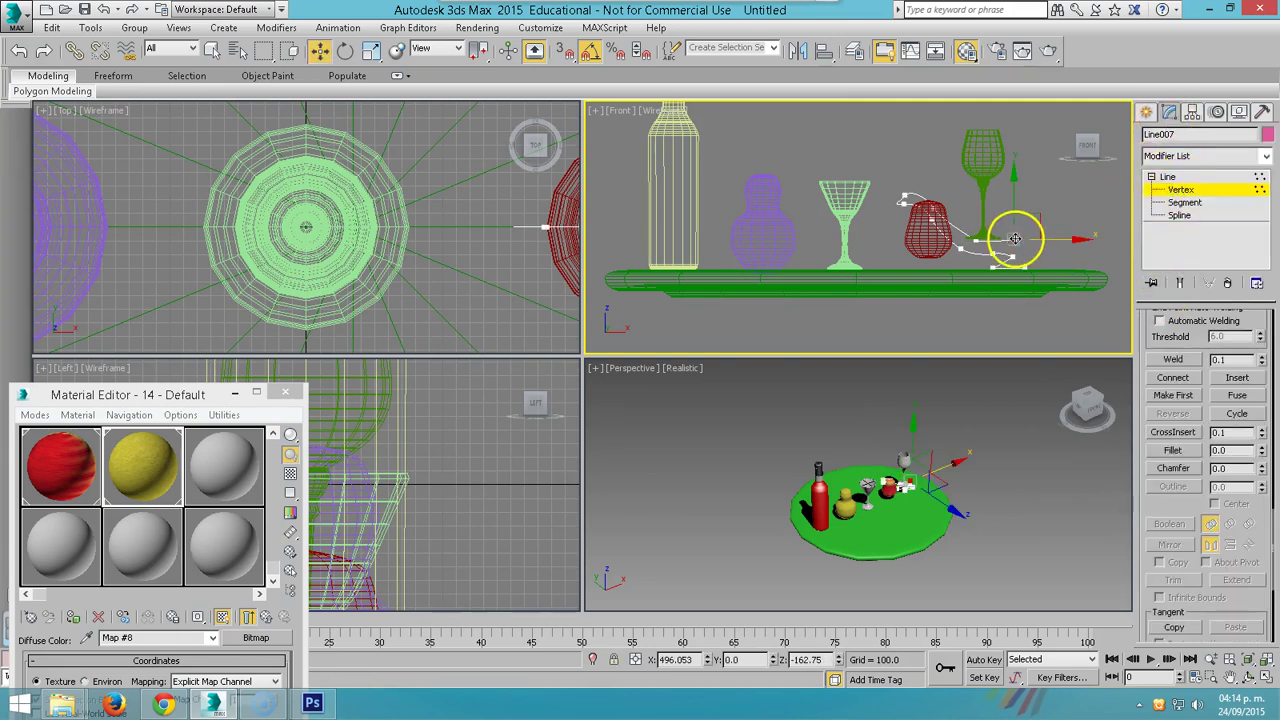
drag(1054, 239, 1064, 239)
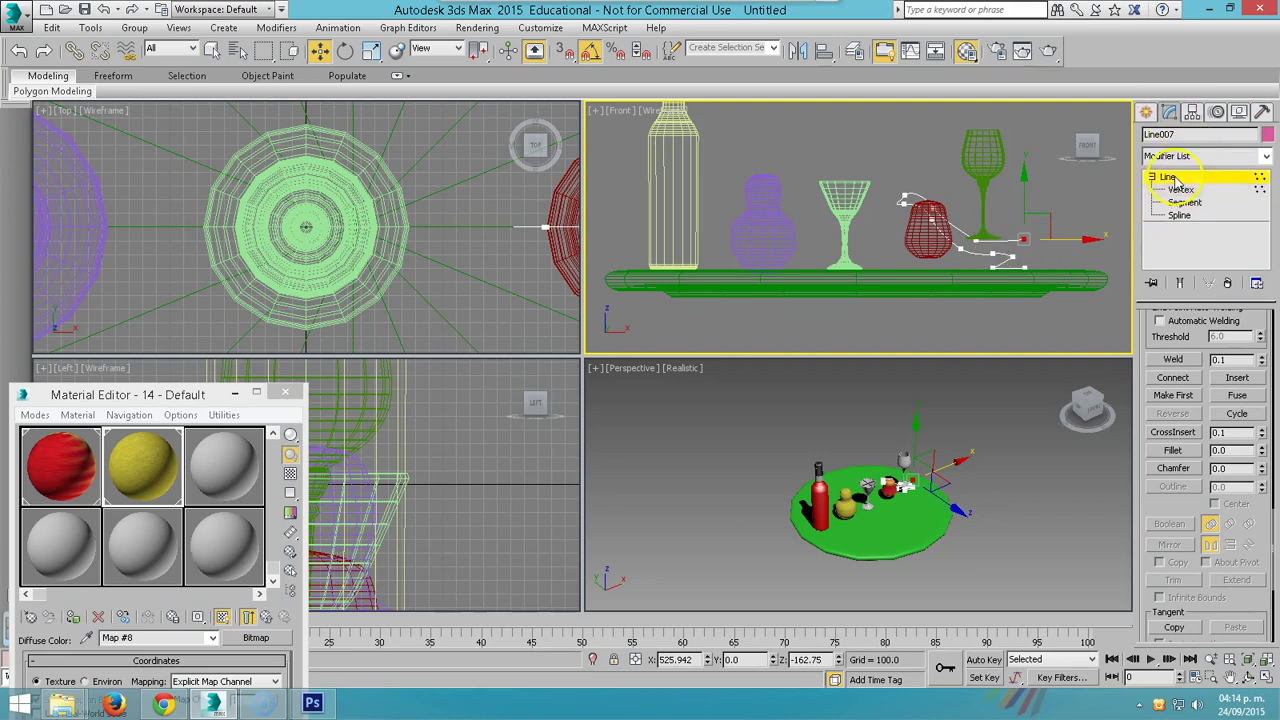
click(1190, 156)
click(1168, 180)
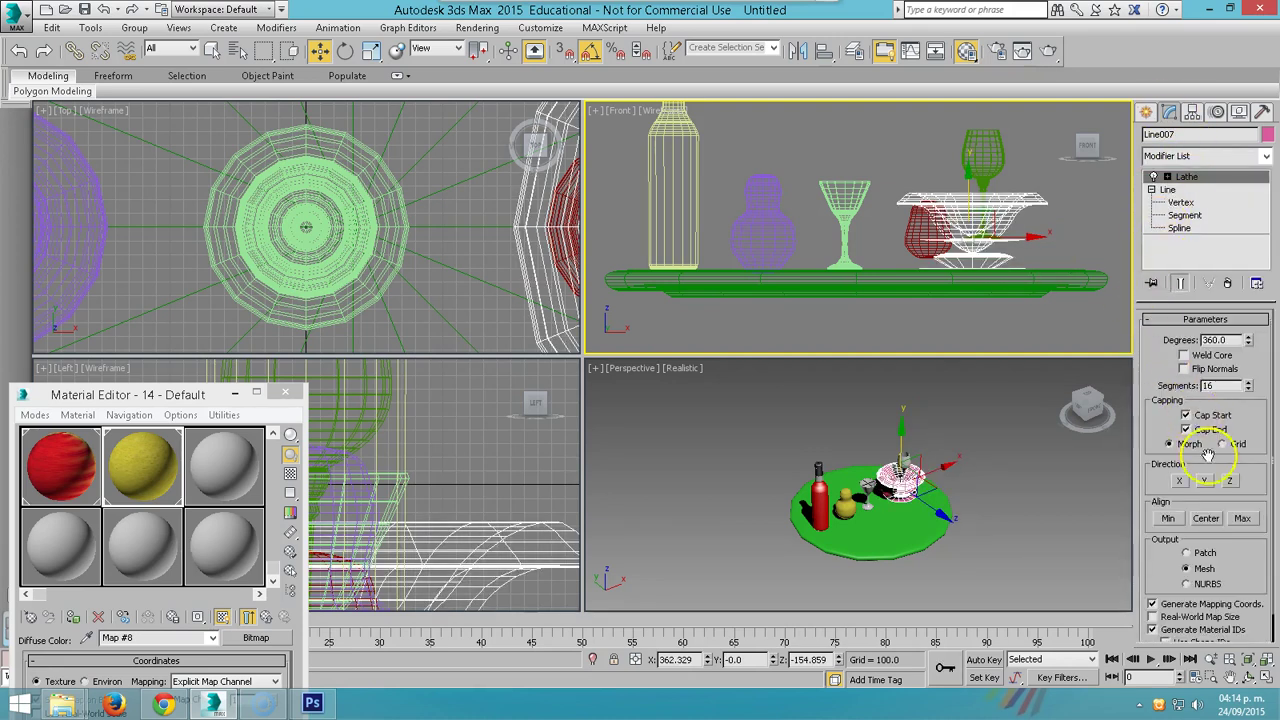
- Widen the lathe into a large bowl, then scale it down in the Front view
click(1246, 519)
scroll(907, 477, up, 3)
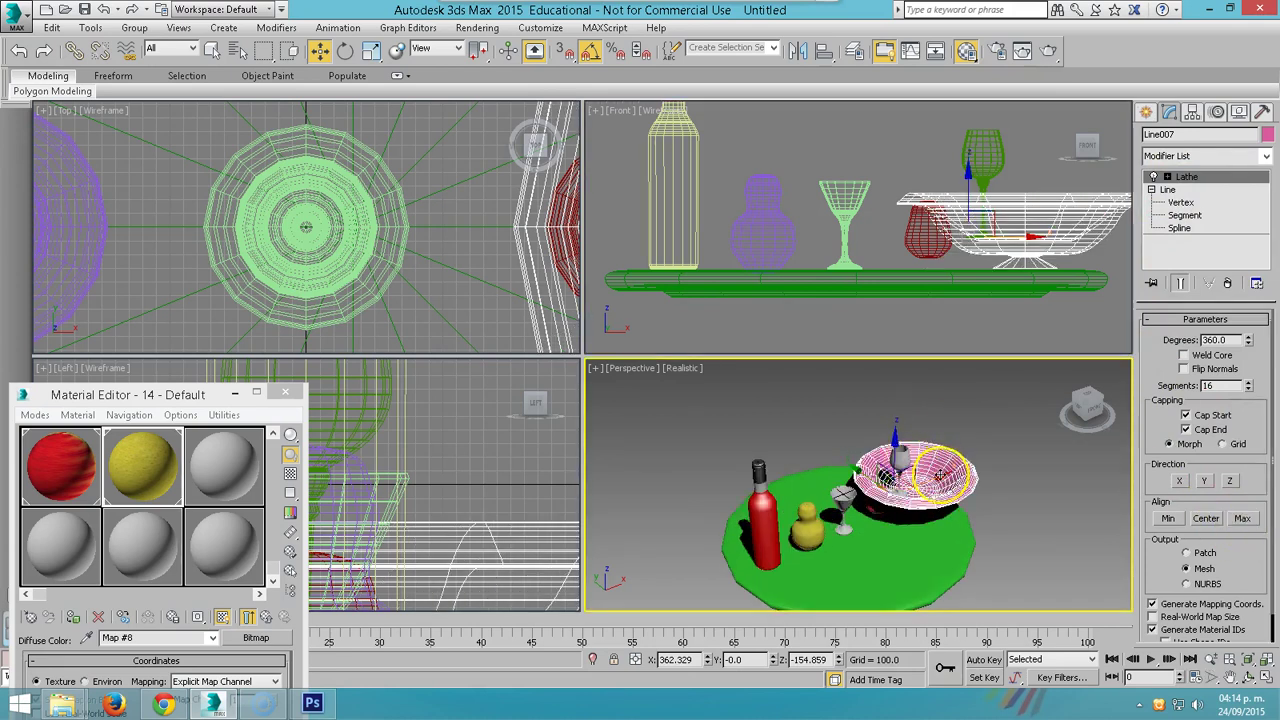
click(995, 248)
right_click(1013, 249)
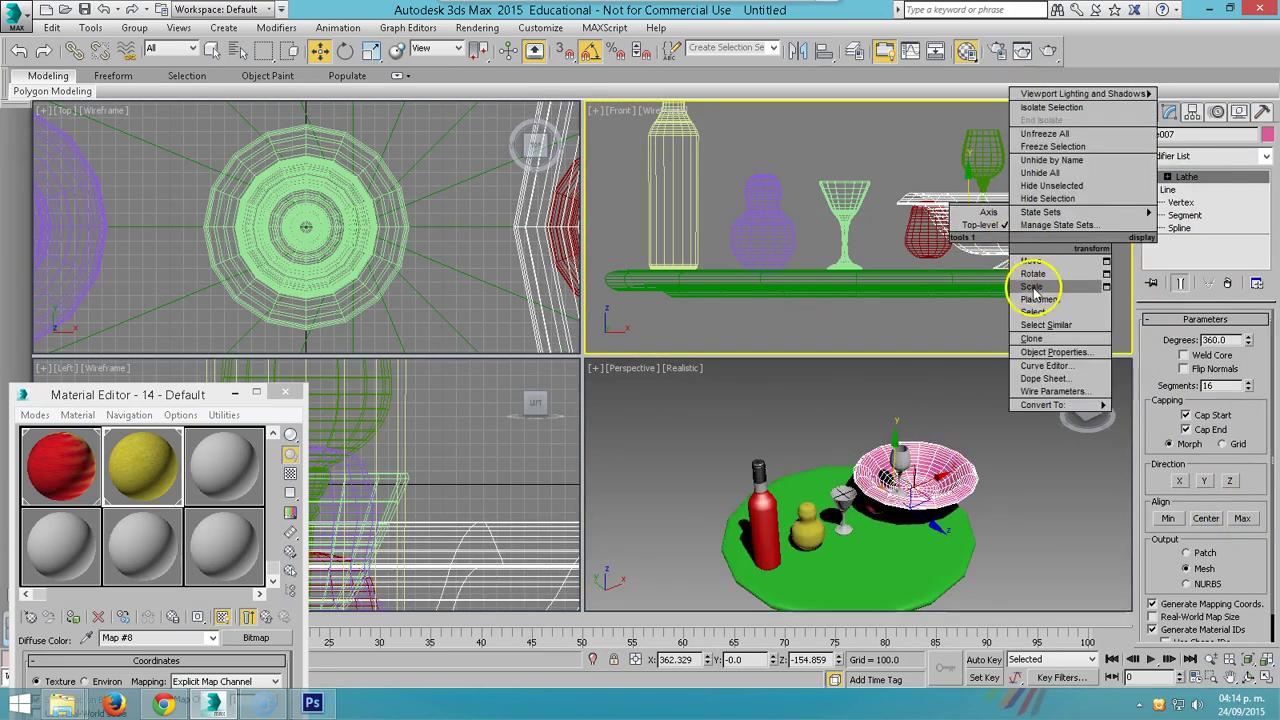
click(1030, 290)
drag(1034, 234, 993, 243)
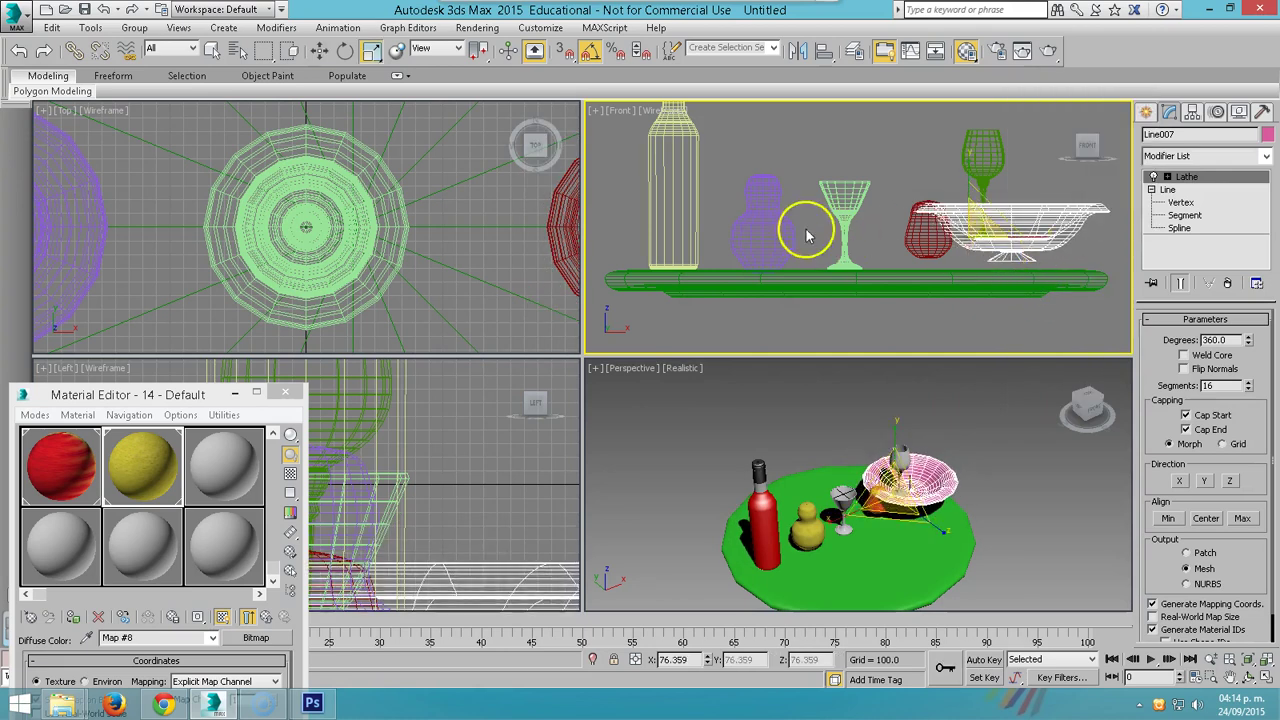
- Move the pear next to the bowl and the apple into it
click(768, 230)
right_click(783, 241)
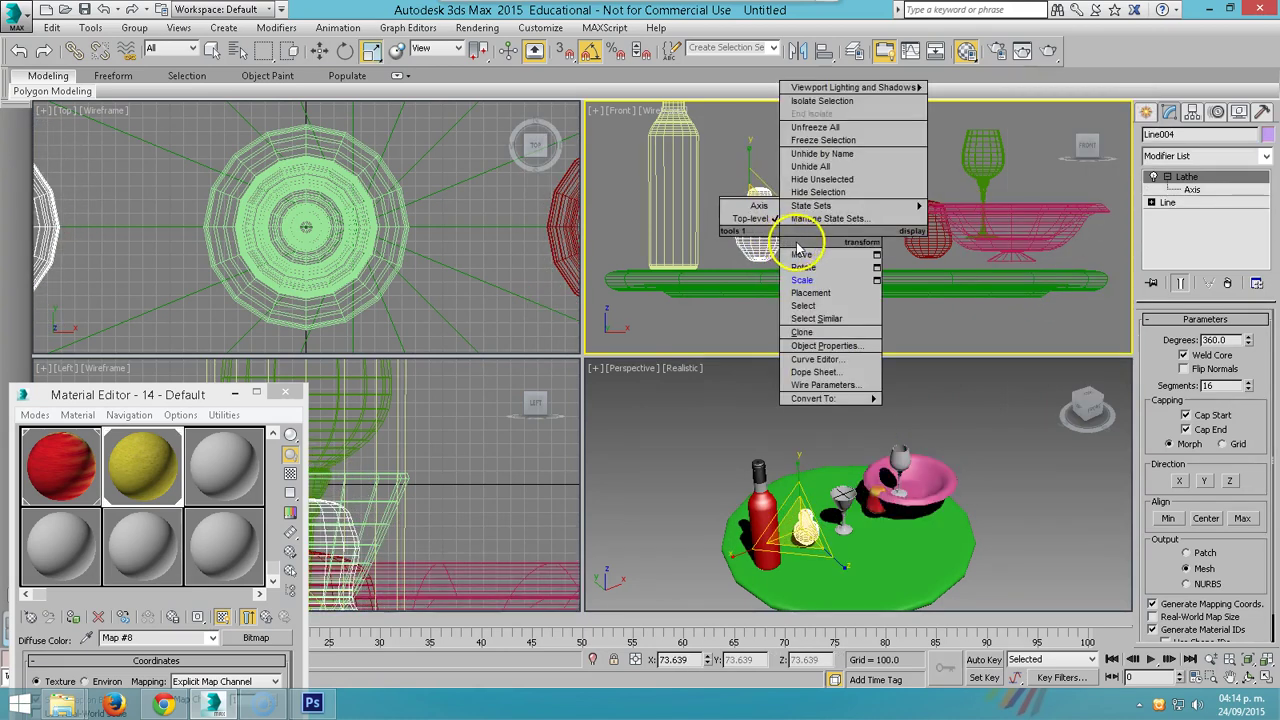
click(800, 252)
mouse_move(787, 218)
mouse_down()
mouse_move(1029, 206)
mouse_move(982, 188)
mouse_up()
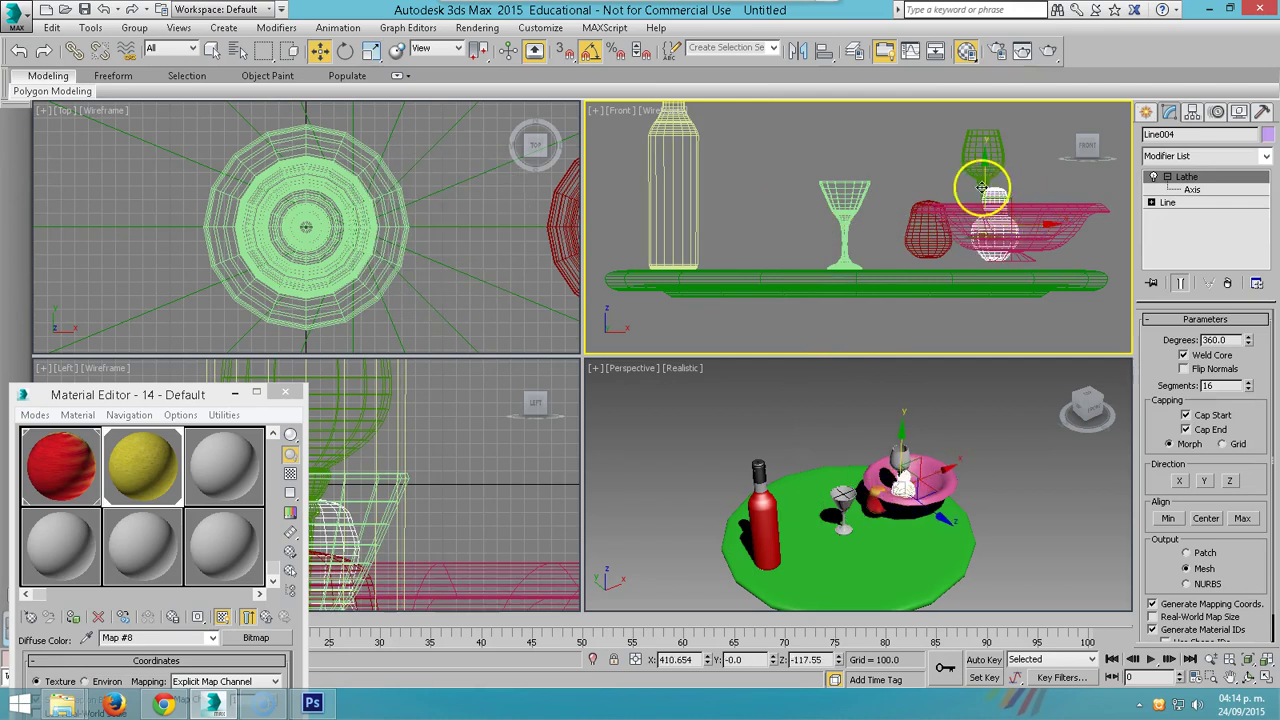
click(928, 220)
drag(930, 217, 1057, 193)
scroll(886, 476, up, 5)
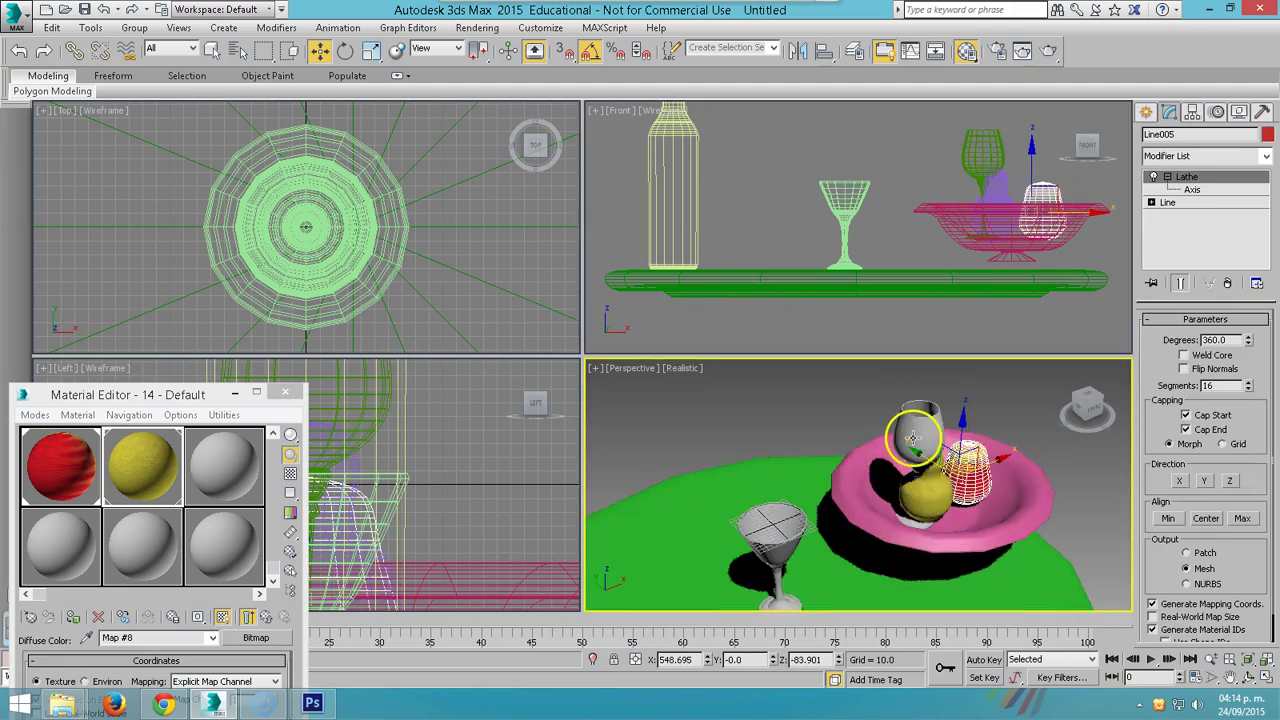
- Move the wine glass out of the bowl onto the table beside the bottle
click(912, 437)
drag(916, 468, 668, 555)
click(745, 523)
click(758, 518)
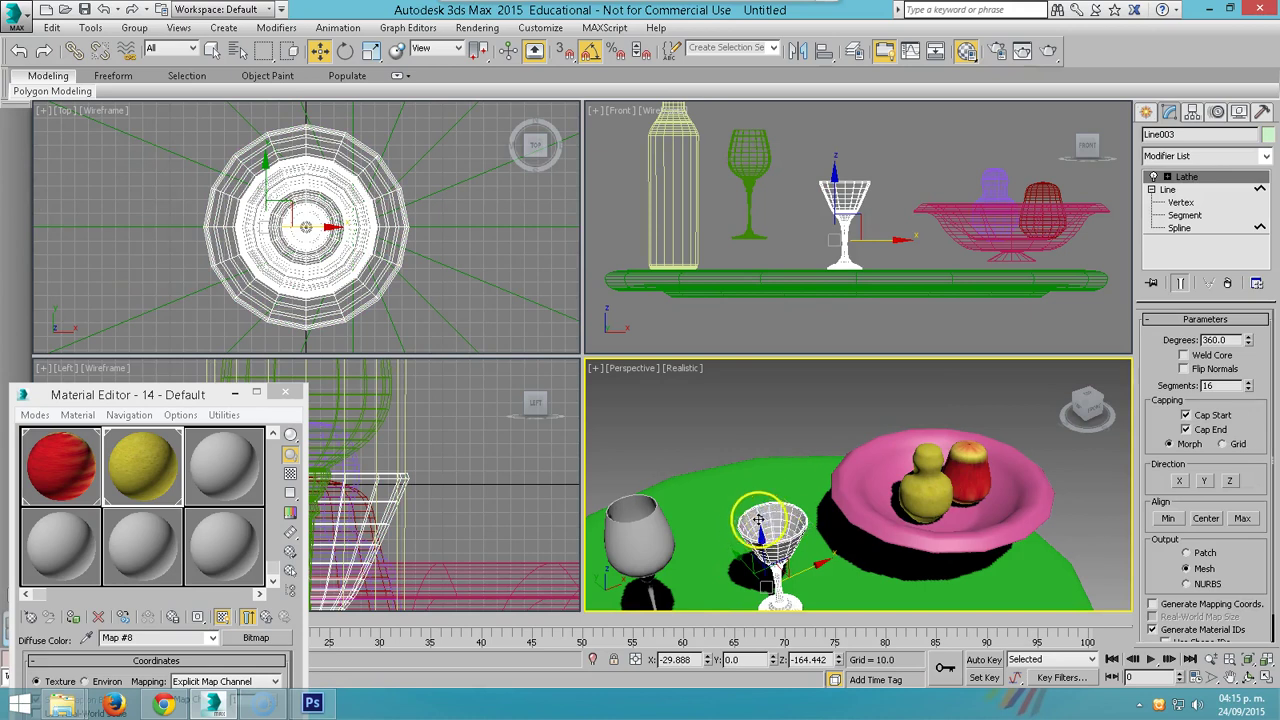
middle_drag(893, 151, 866, 263)
scroll(783, 223, down, 2)
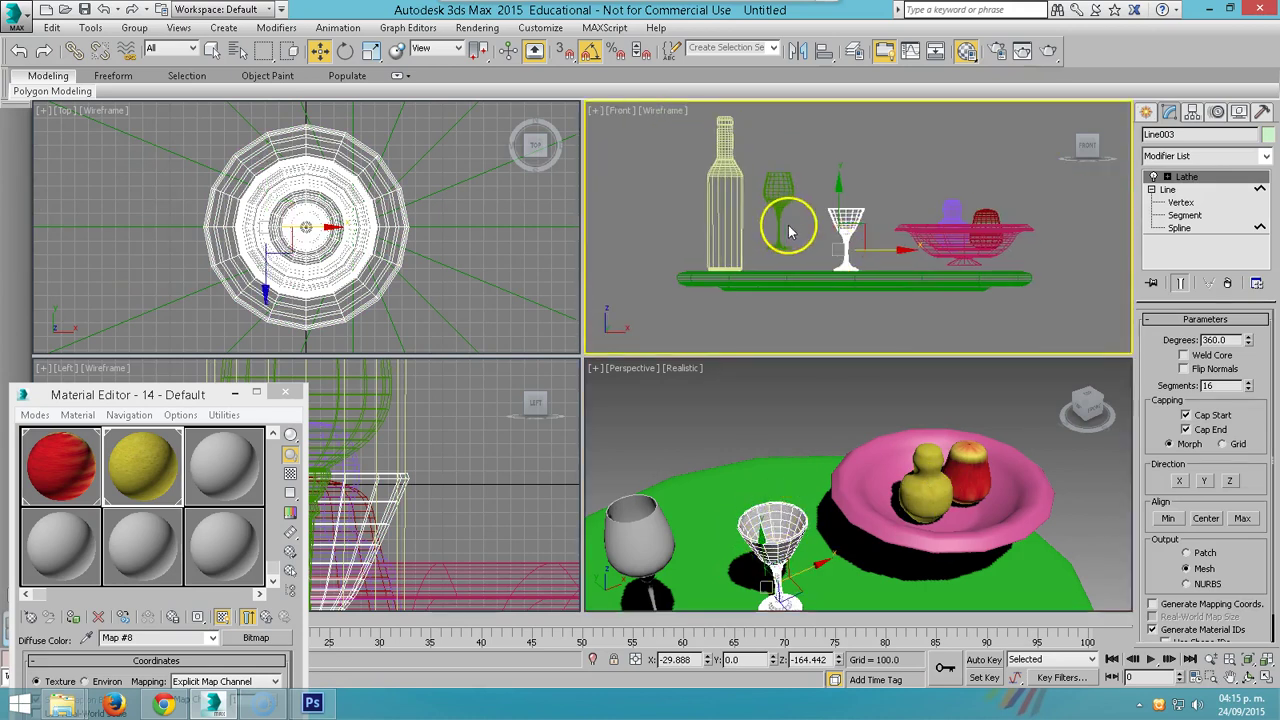
click(780, 215)
click(962, 218)
scroll(766, 197, down, 3)
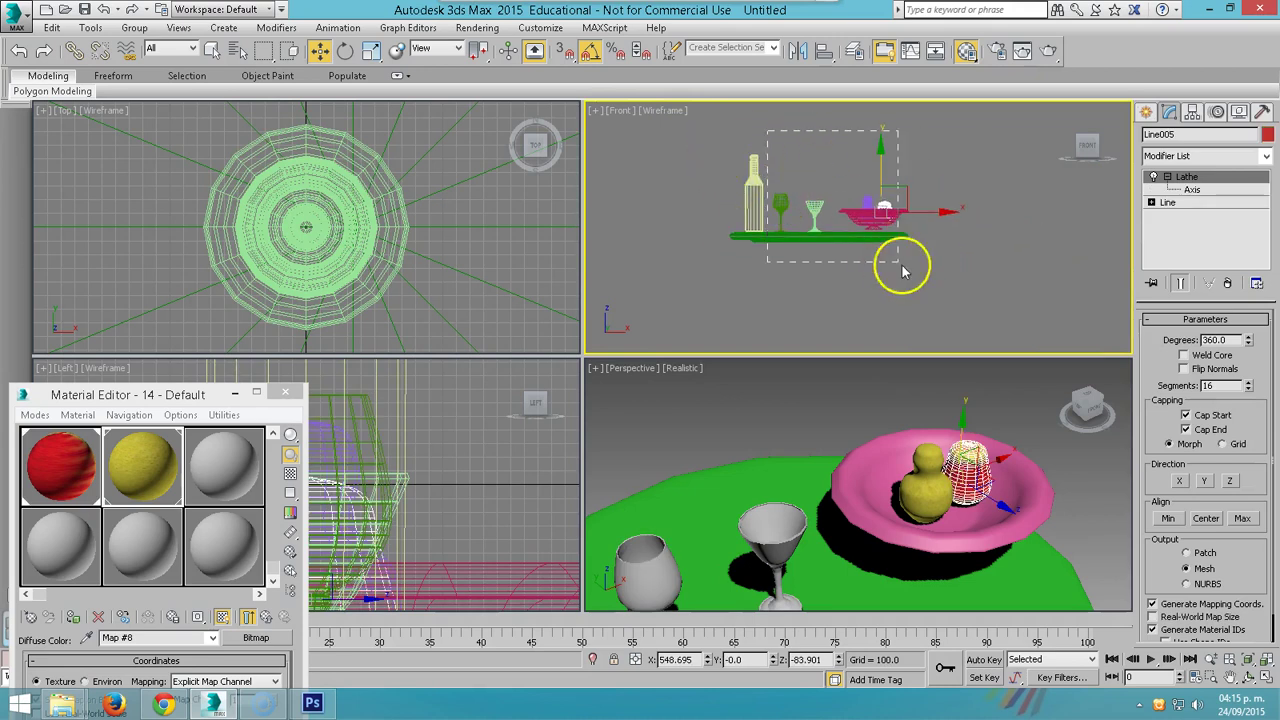
- Select all seven still-life objects and scale them down together
click(919, 308)
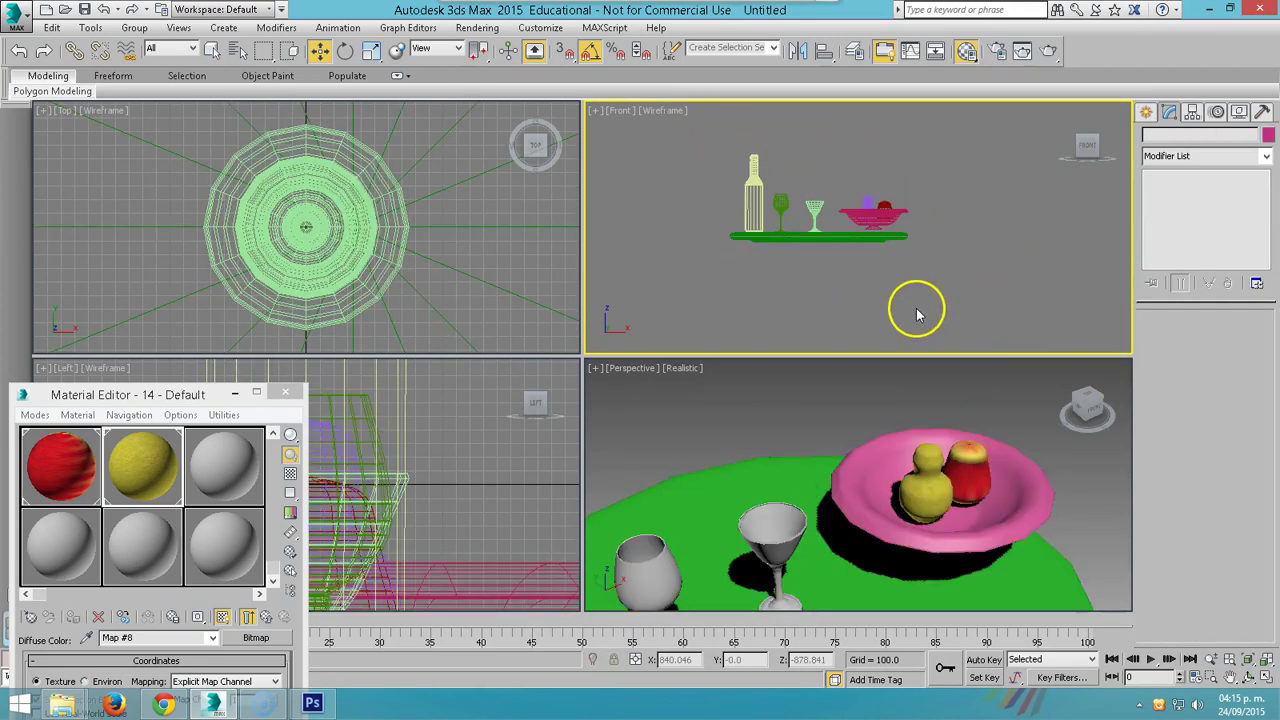
key(ctrl+a)
right_click(829, 257)
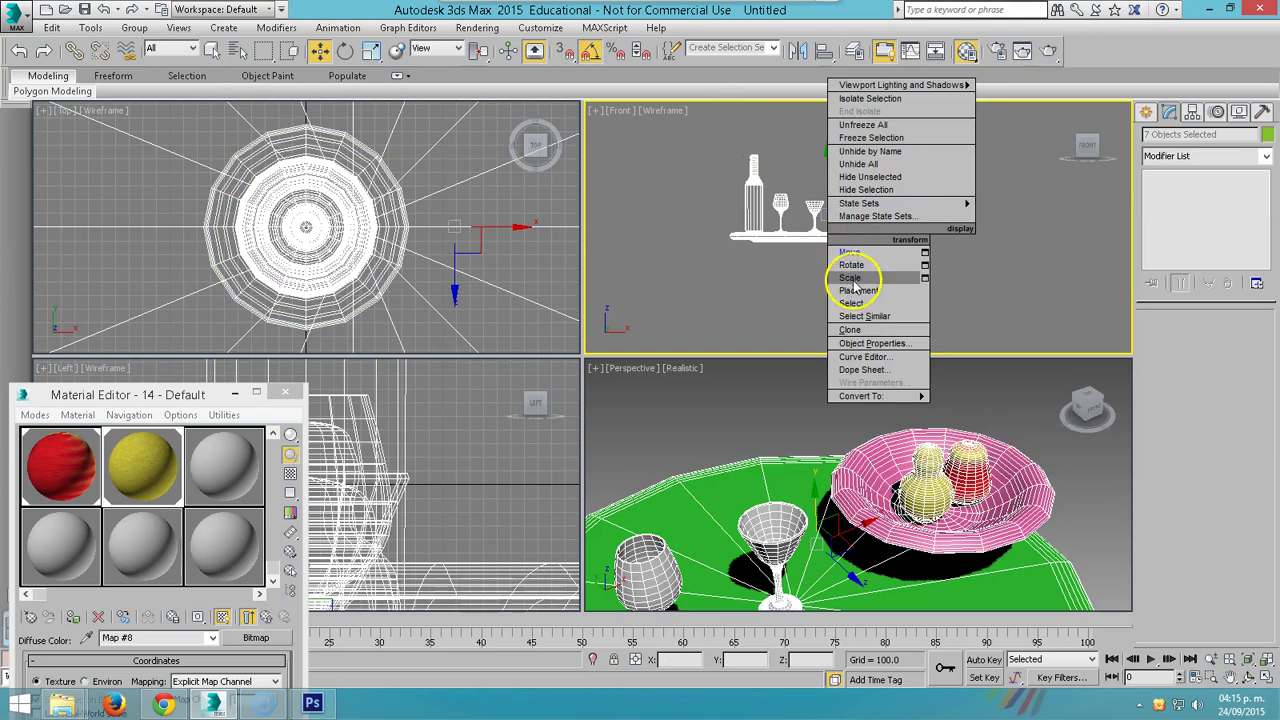
click(843, 280)
drag(826, 197, 878, 484)
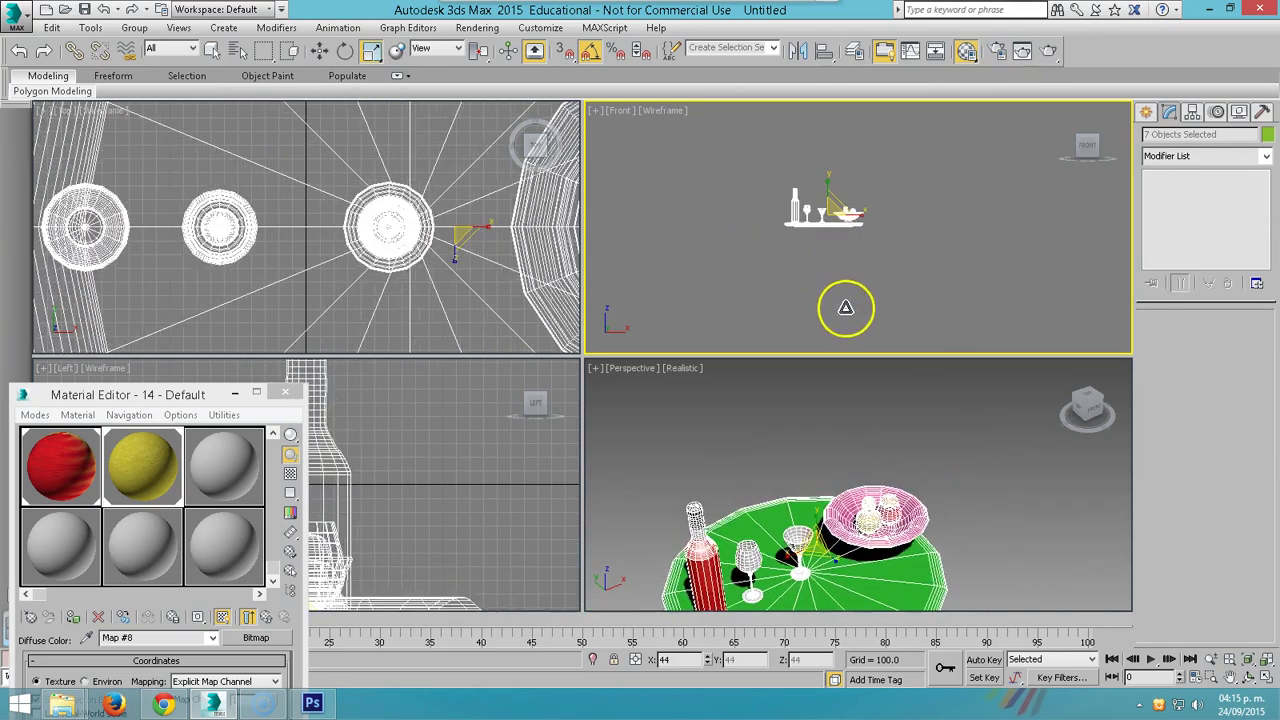
right_click(878, 484)
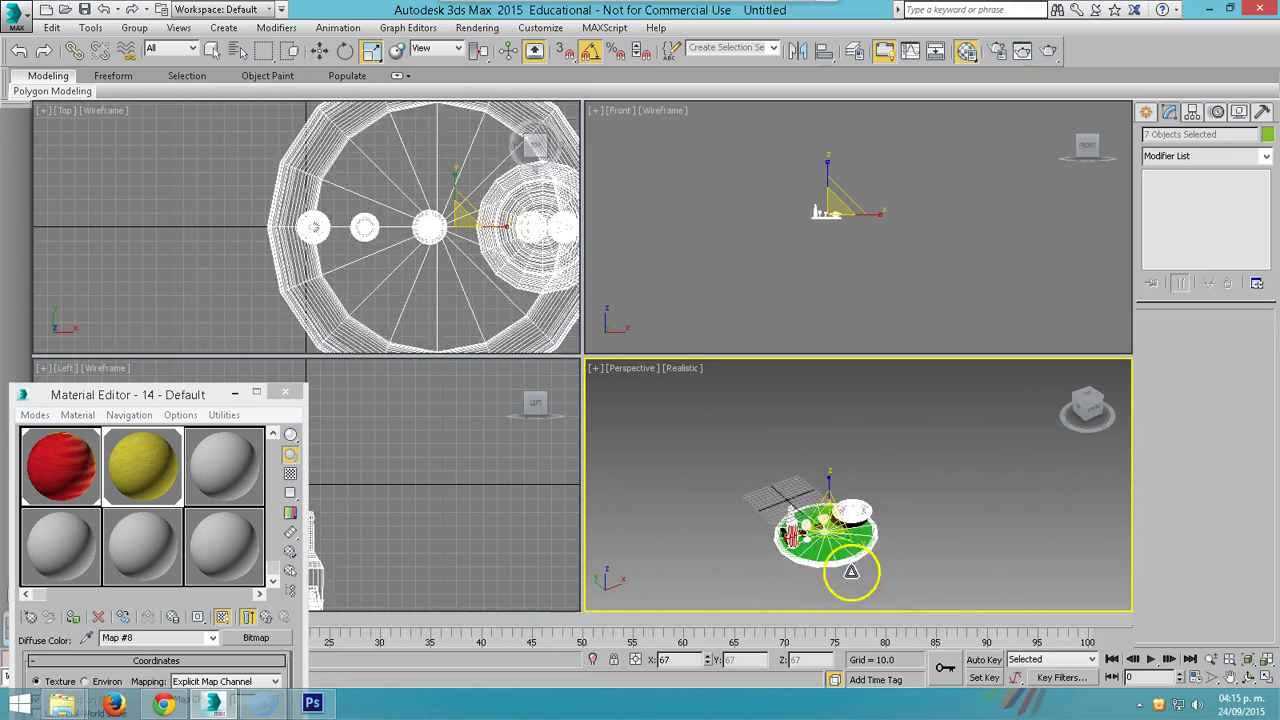
drag(828, 518, 828, 575)
scroll(820, 410, up, 3)
drag(888, 532, 918, 519)
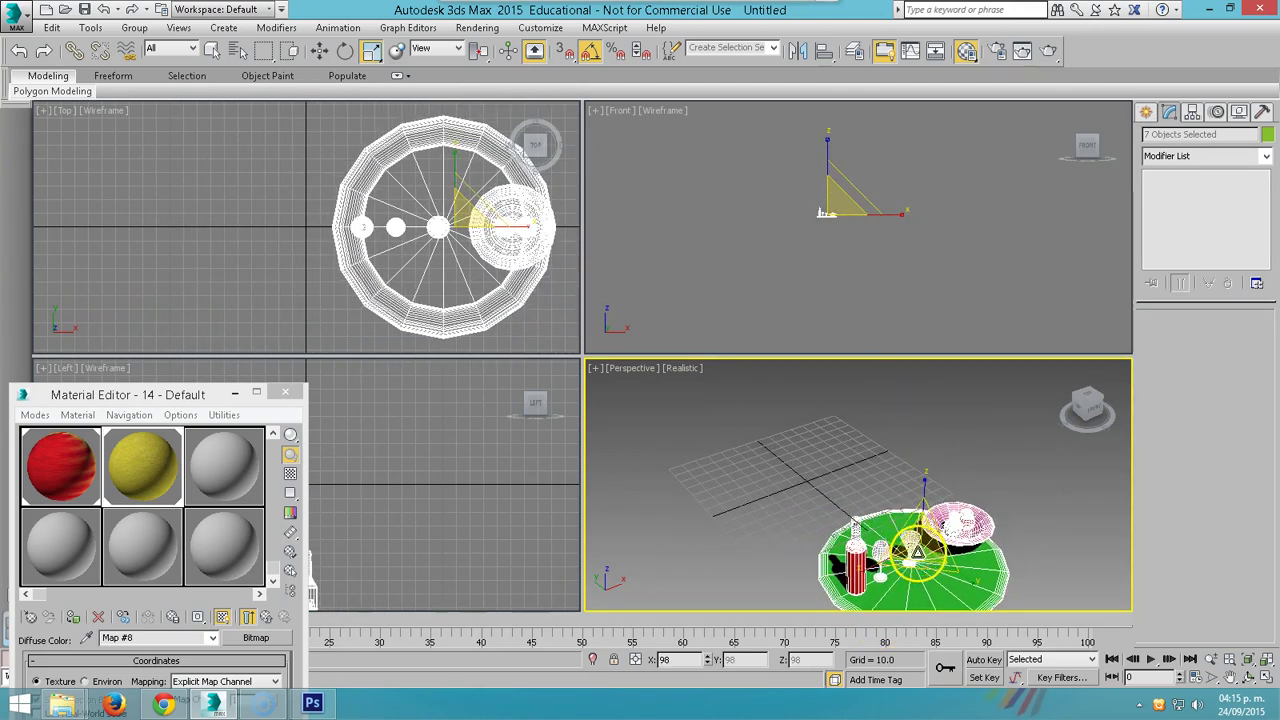
- Move the whole selected scene toward the grid centre
right_click(918, 519)
click(938, 538)
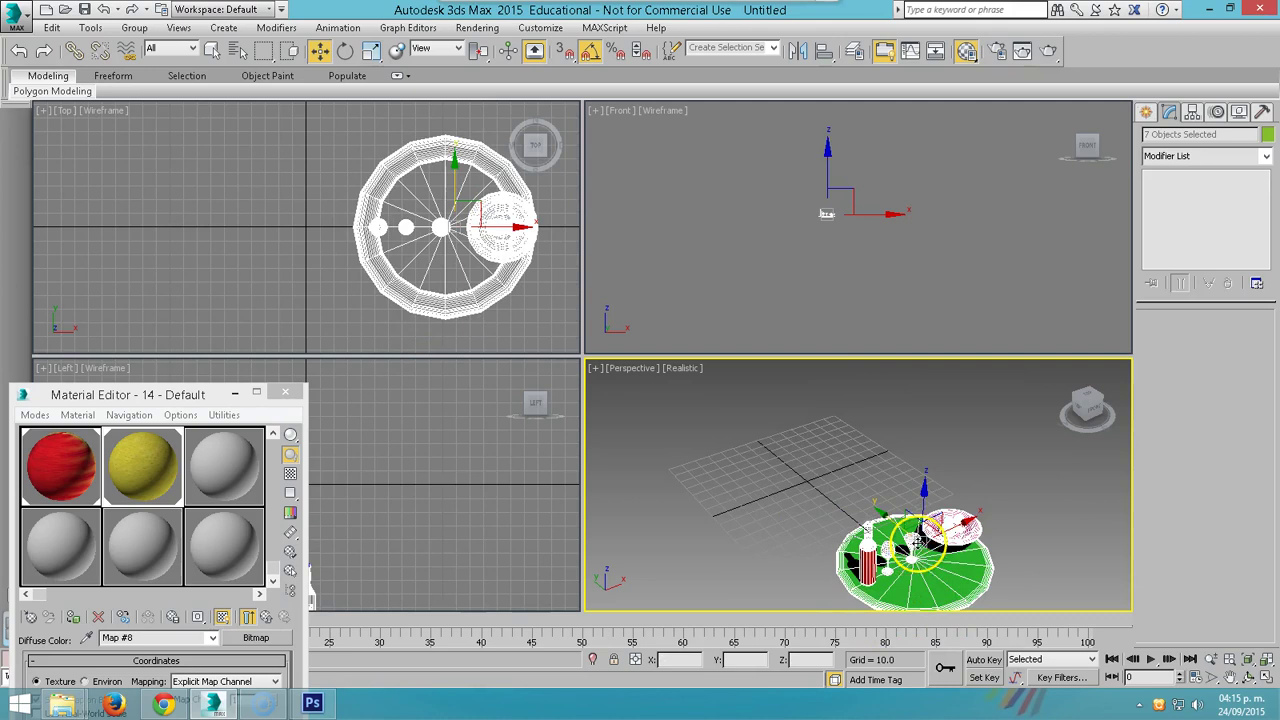
drag(893, 525, 778, 440)
- Zoom Extents (Z) in the Front, Top and Left viewports to frame the whole scene
click(849, 206)
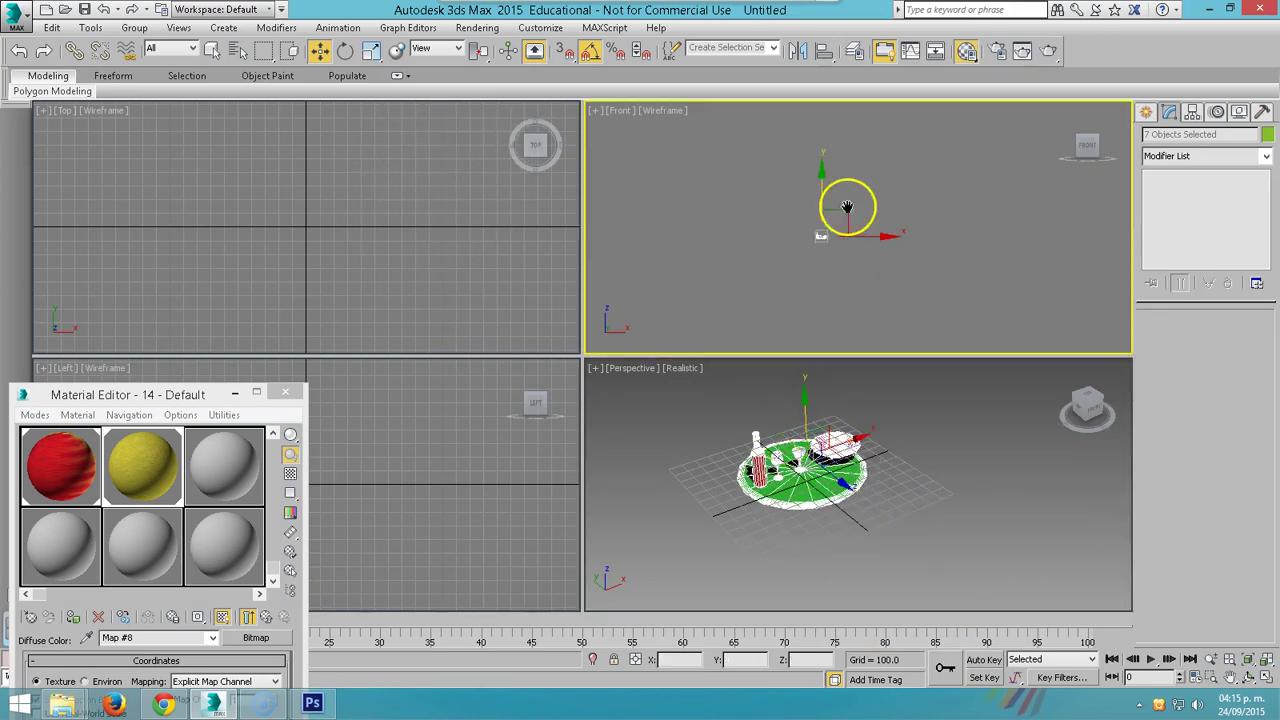
scroll(869, 218, up, 8)
click(543, 194)
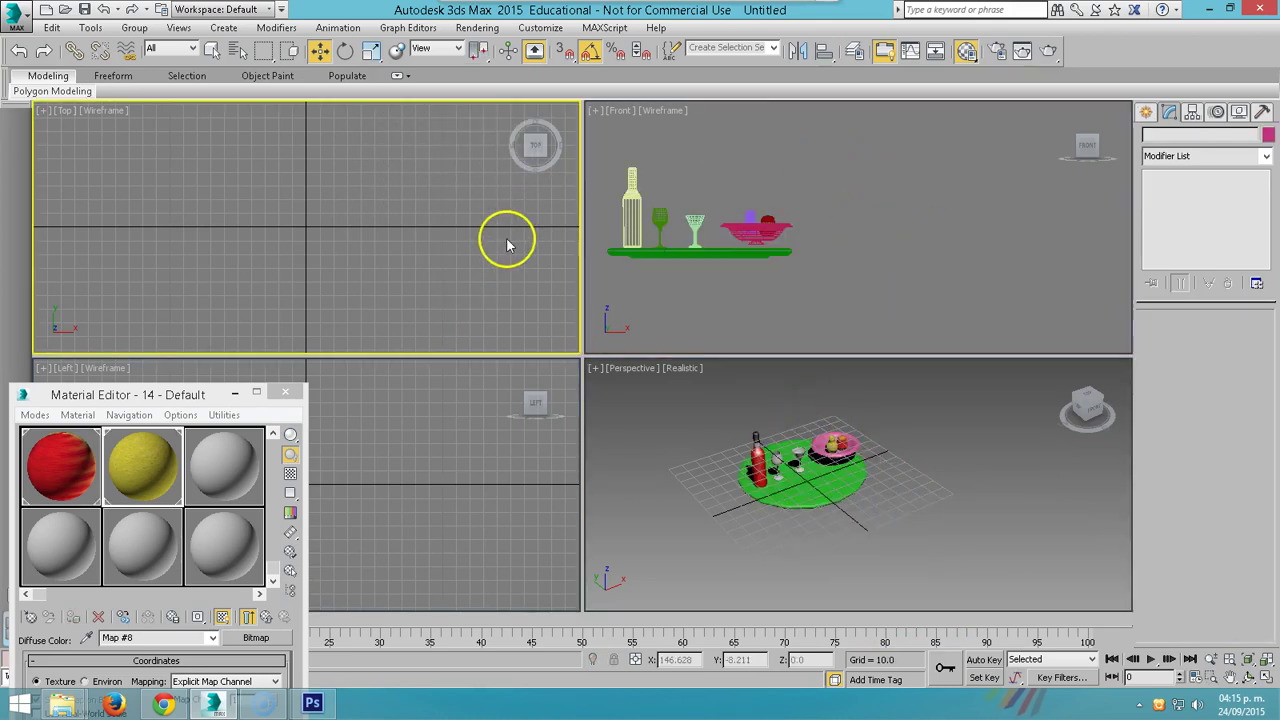
click(724, 297)
key(z)
click(437, 183)
key(z)
click(443, 480)
key(z)
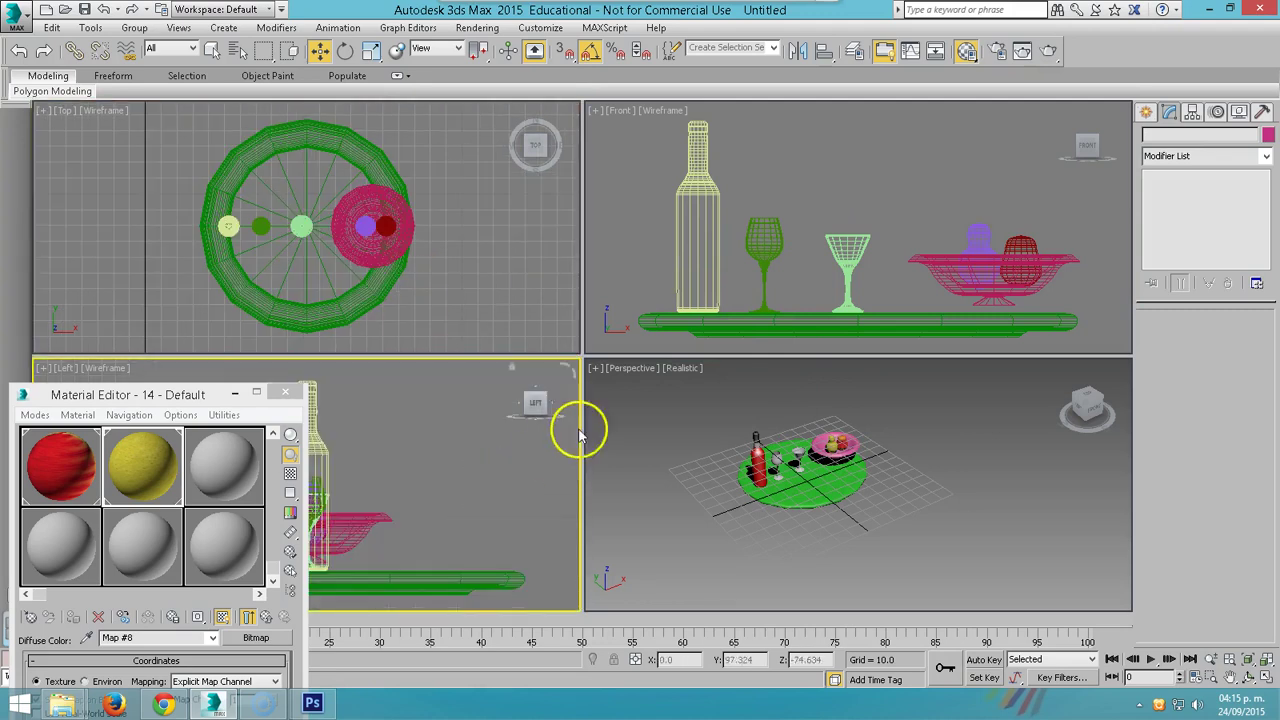
click(800, 460)
- Frame the Perspective and Front views, then box-select the bowl and fruit and shift them left
key(z)
click(823, 317)
key(z)
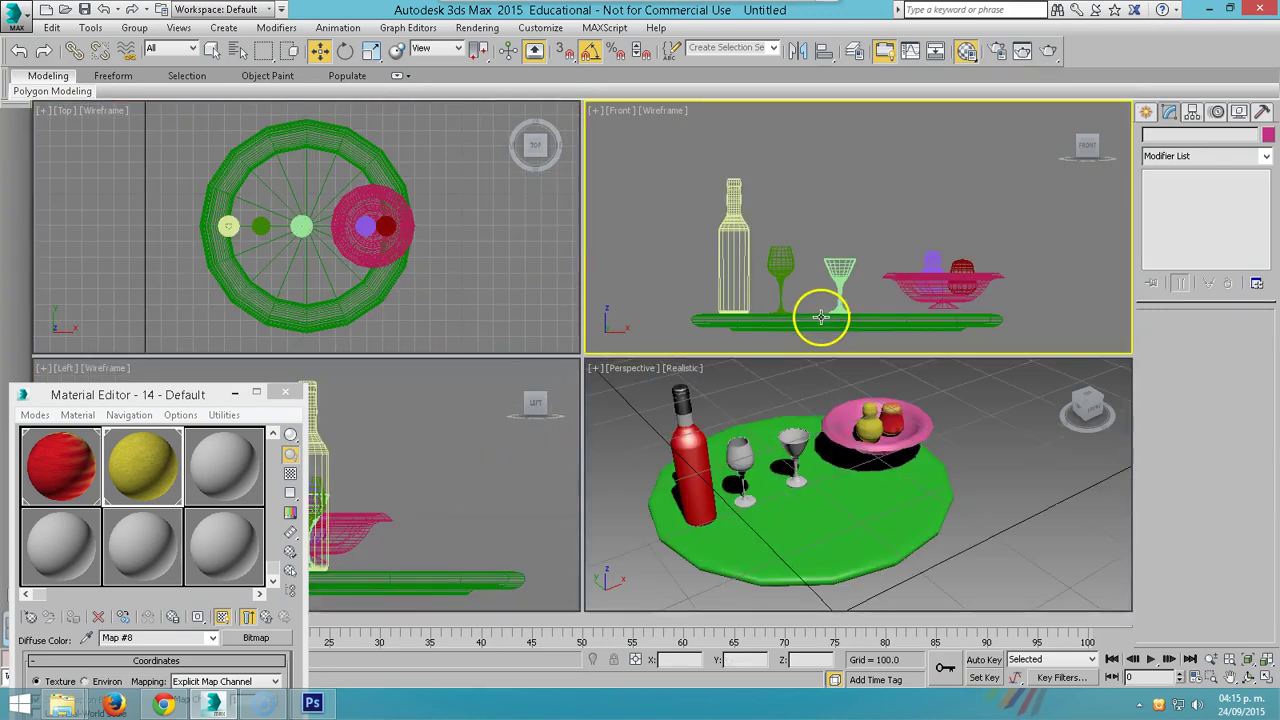
scroll(923, 263, up, 3)
drag(849, 165, 1048, 267)
drag(971, 215, 945, 217)
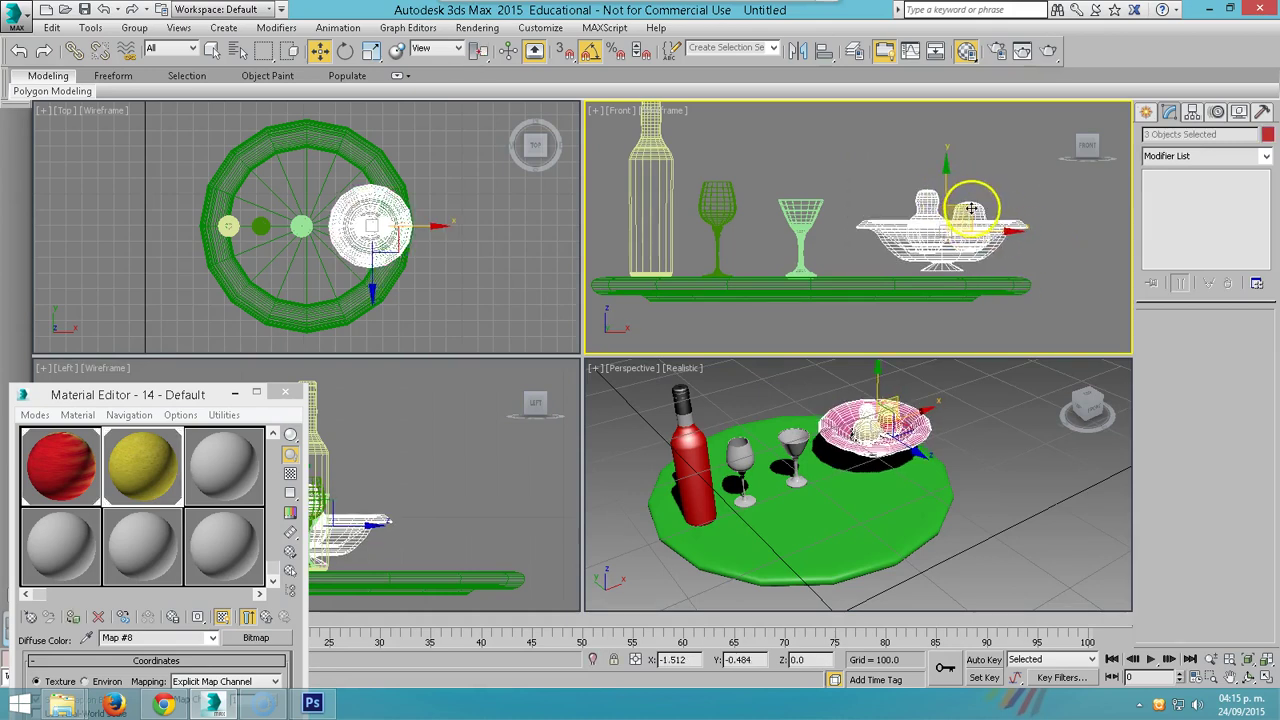
- Nudge the cocktail glass left and the wine glass and bottle slightly right
drag(814, 229, 808, 255)
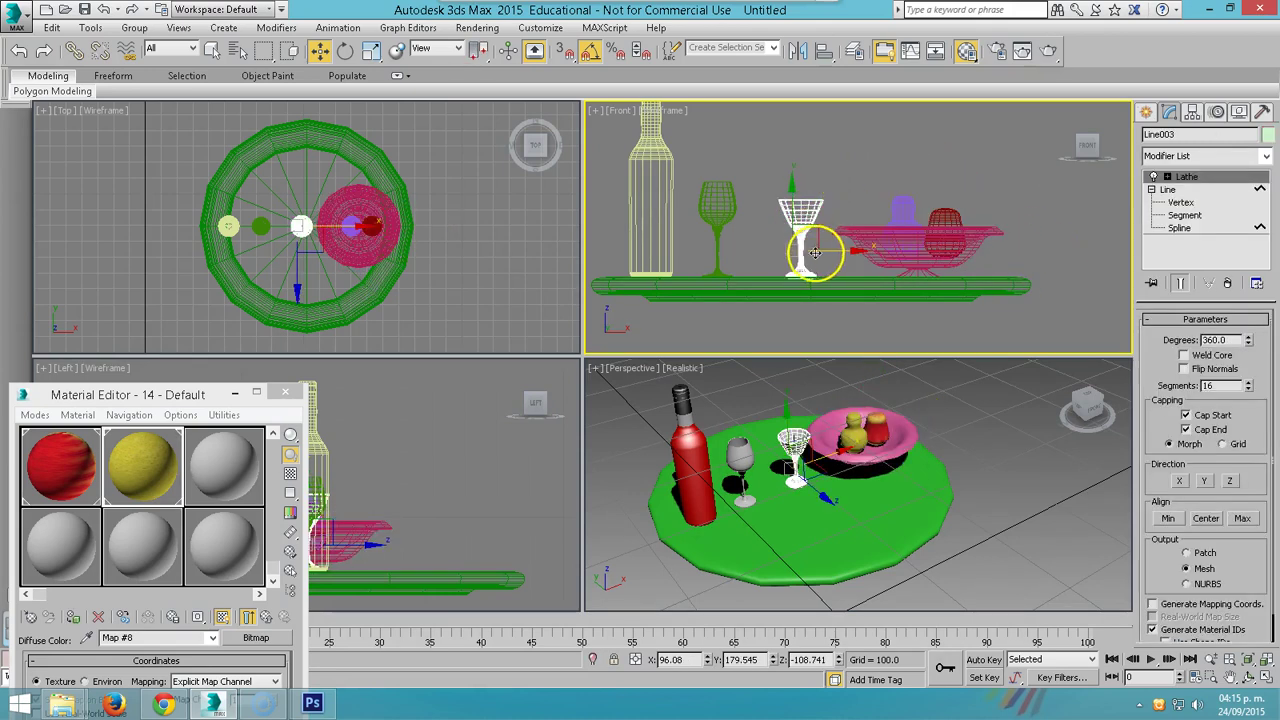
click(725, 217)
drag(738, 253, 747, 252)
click(646, 238)
click(662, 200)
drag(675, 172, 688, 172)
scroll(743, 194, up, 5)
middle_drag(857, 209, 851, 183)
- Draw a four-point Line profile of the wine inside the glass bowl
click(1146, 111)
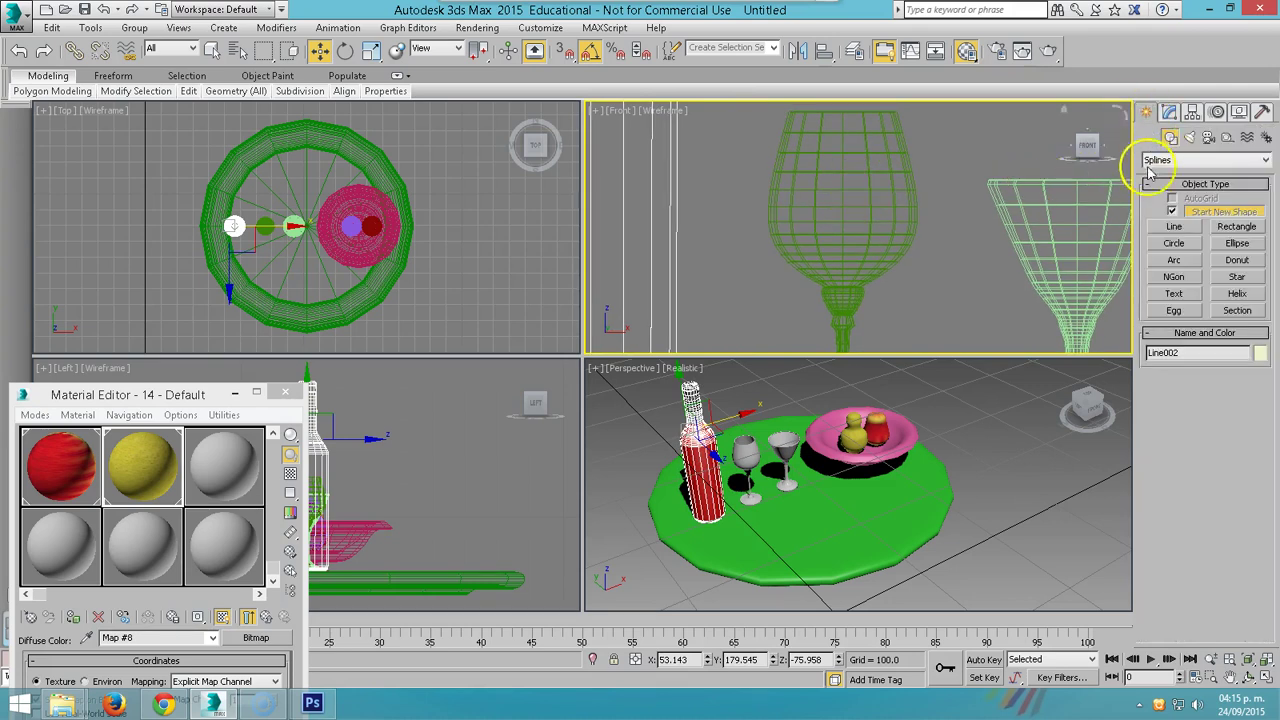
click(1175, 228)
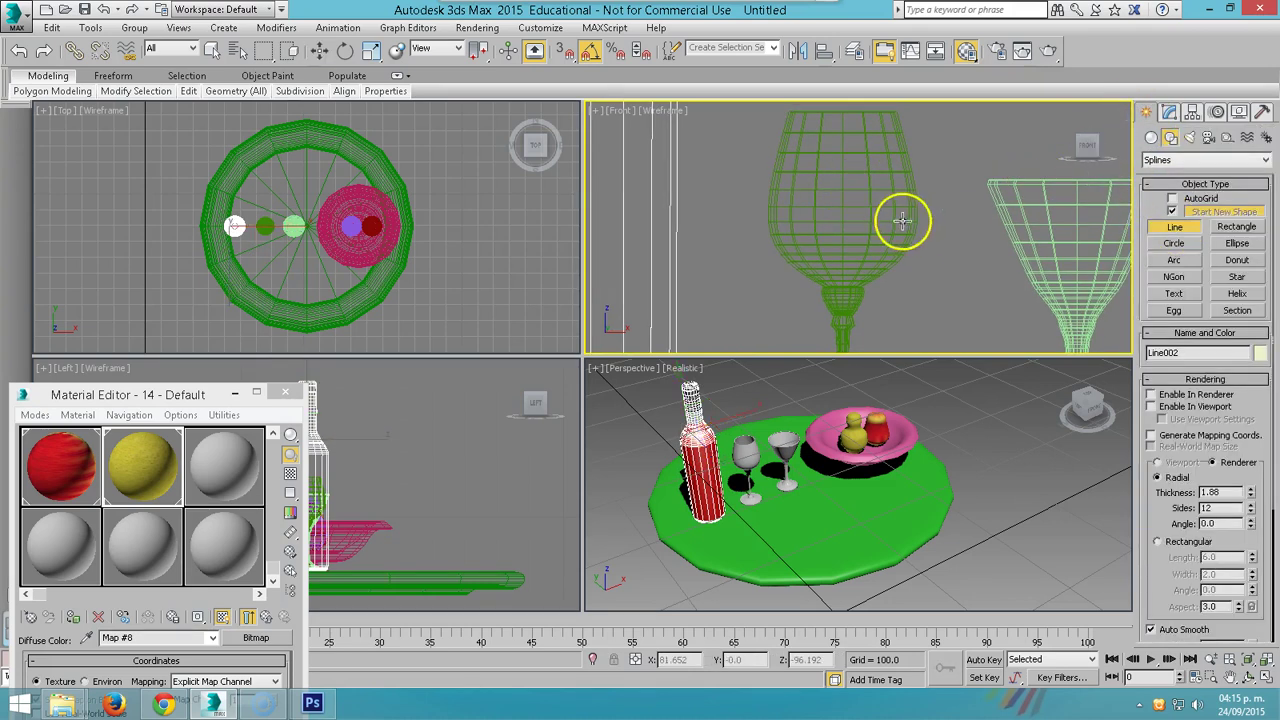
click(843, 201)
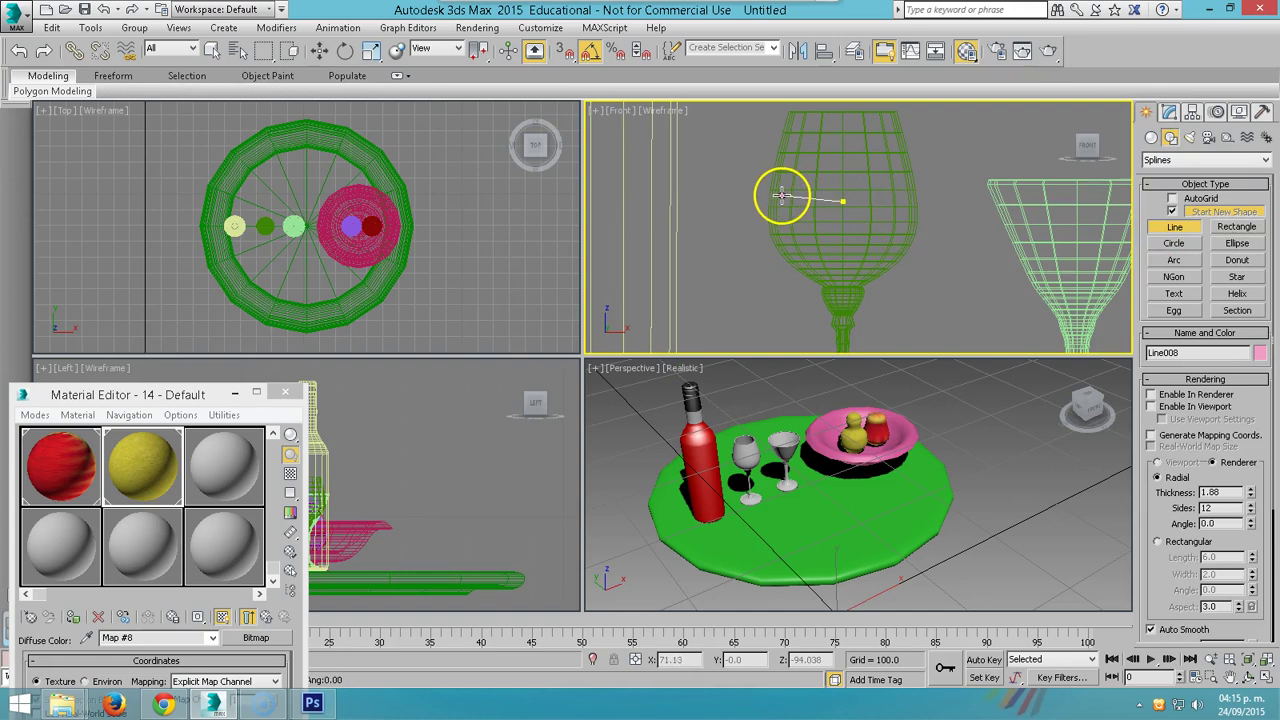
click(771, 202)
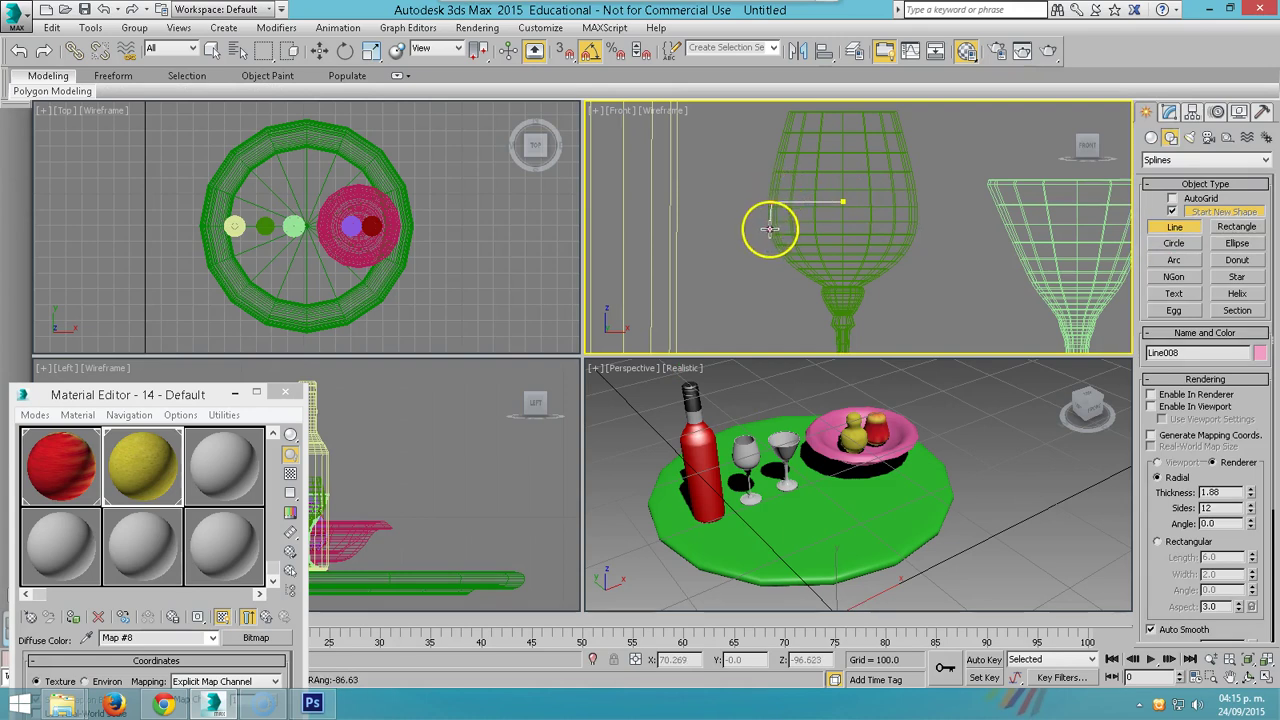
click(785, 253)
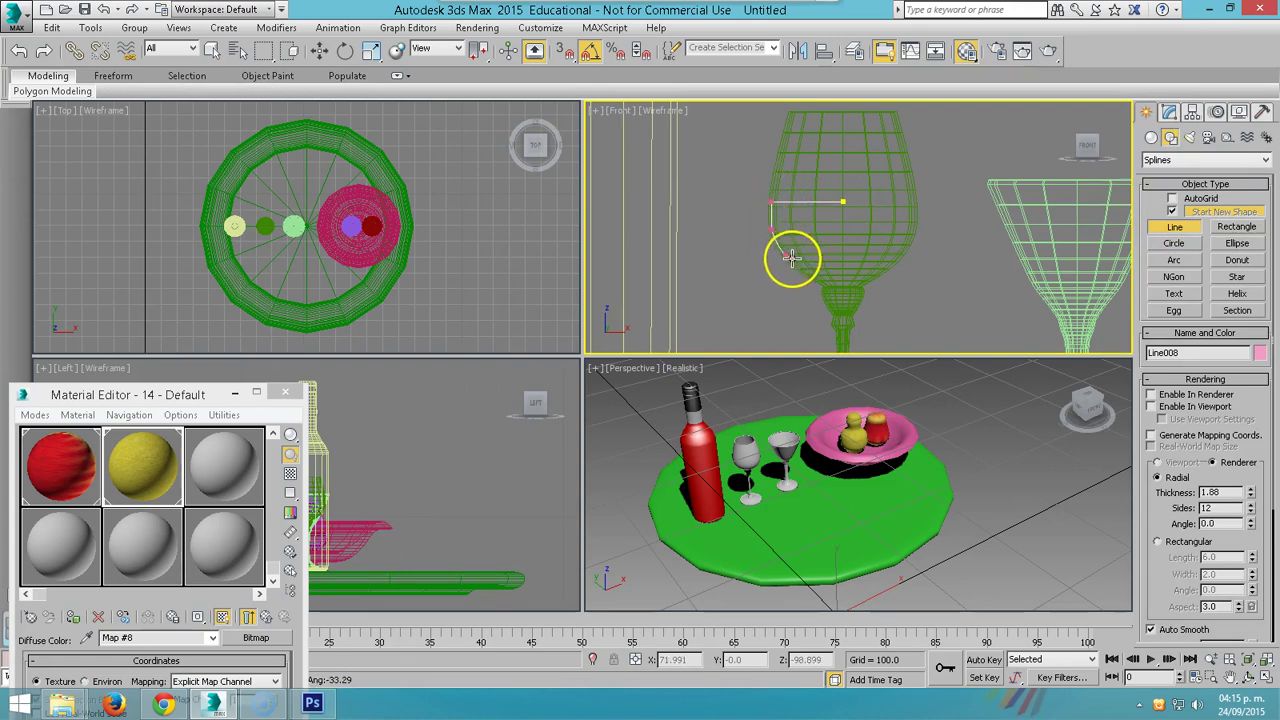
click(838, 286)
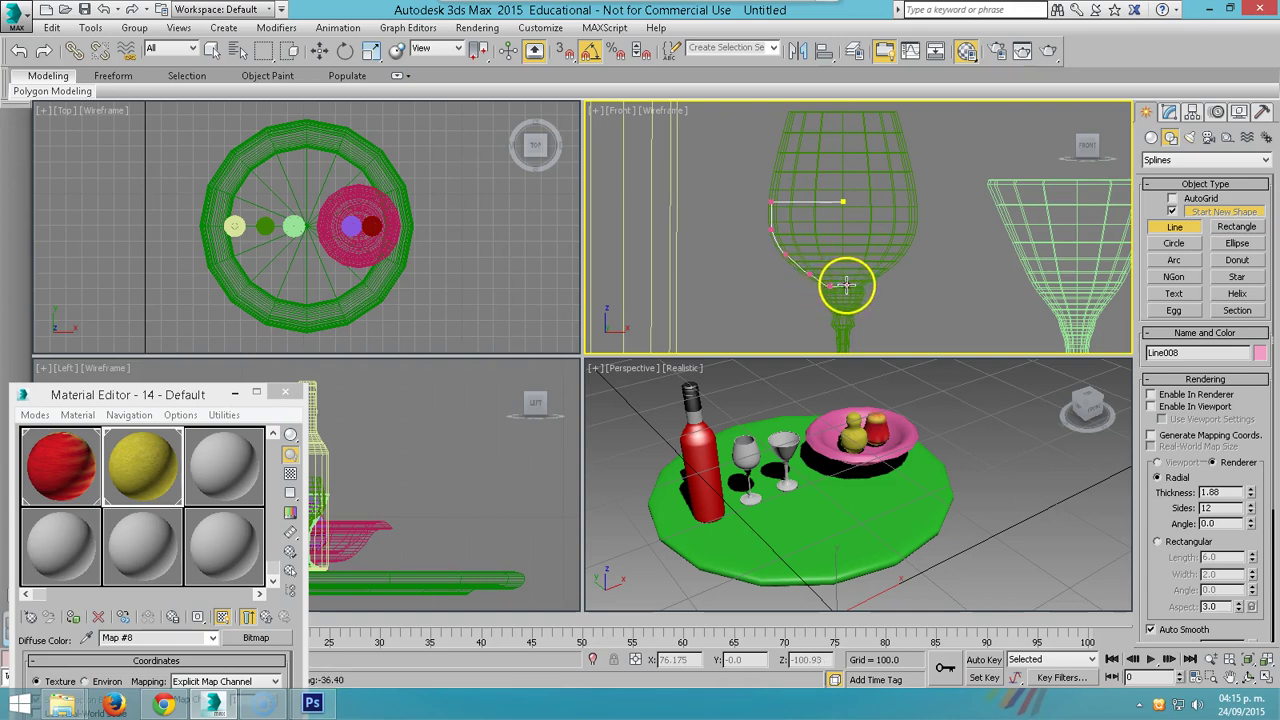
- Add a Lathe modifier to the wine profile and set its alignment to Max
click(1168, 114)
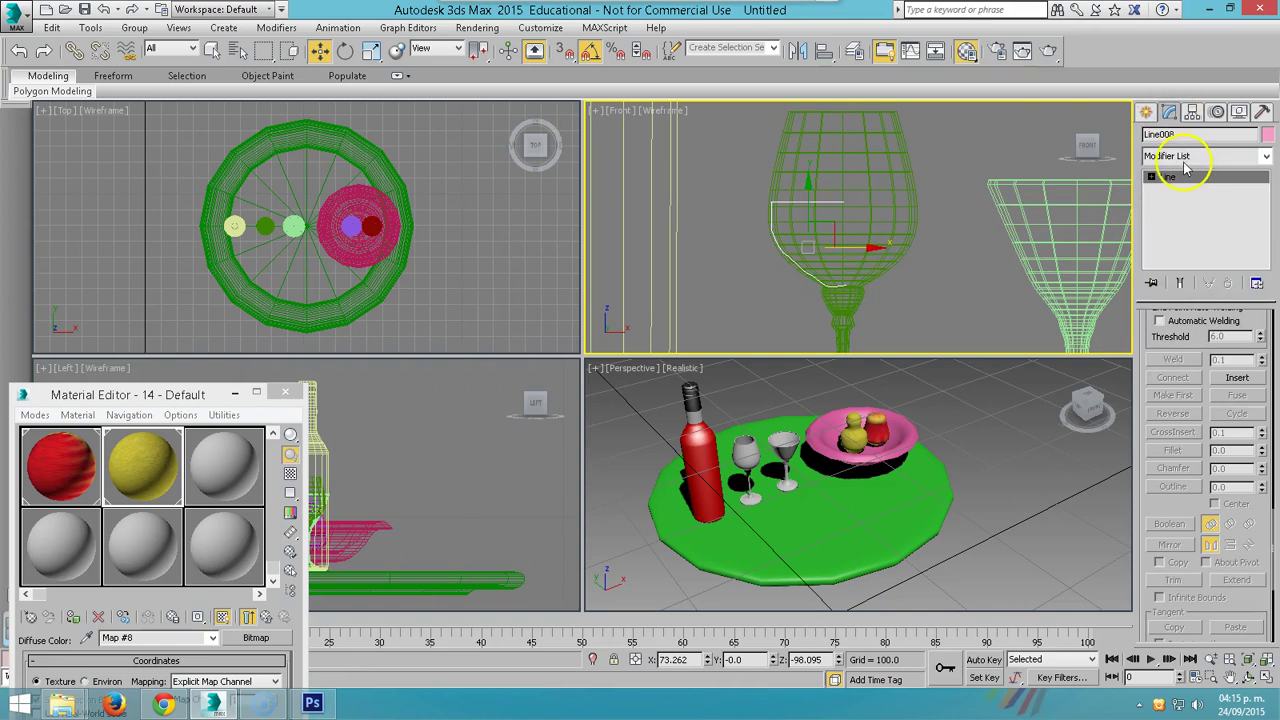
click(1205, 156)
click(1183, 355)
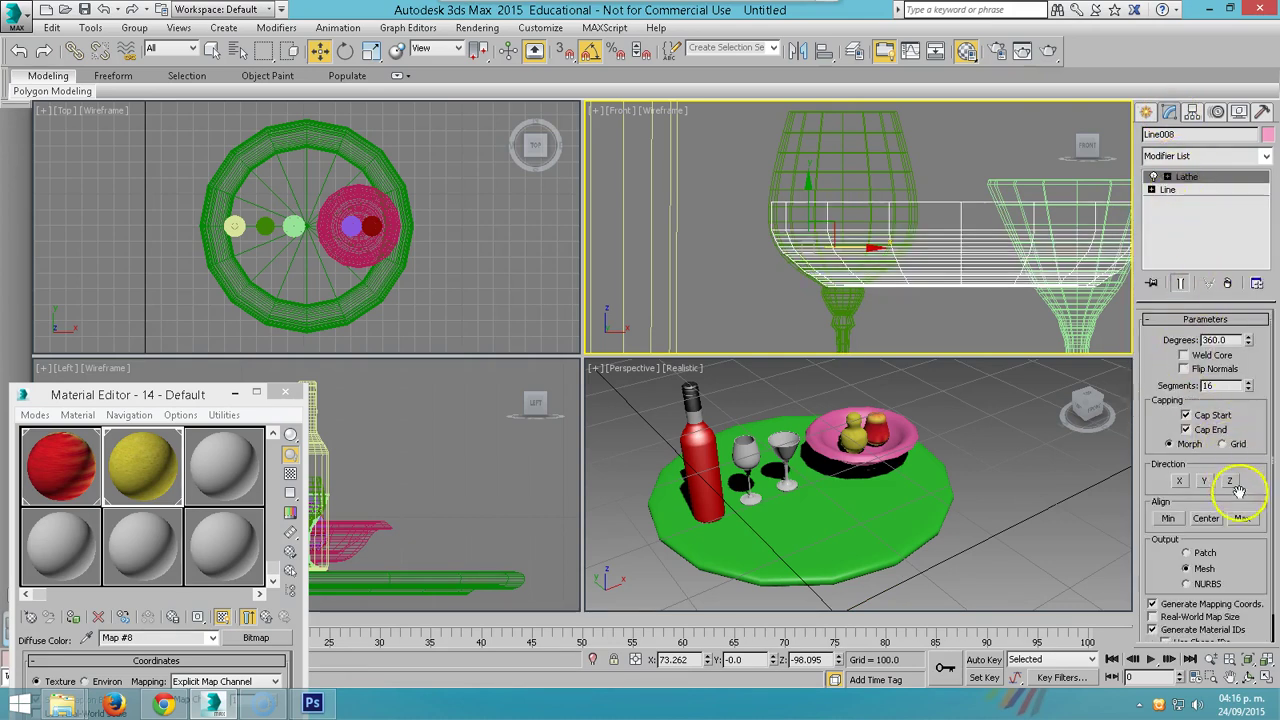
click(1242, 518)
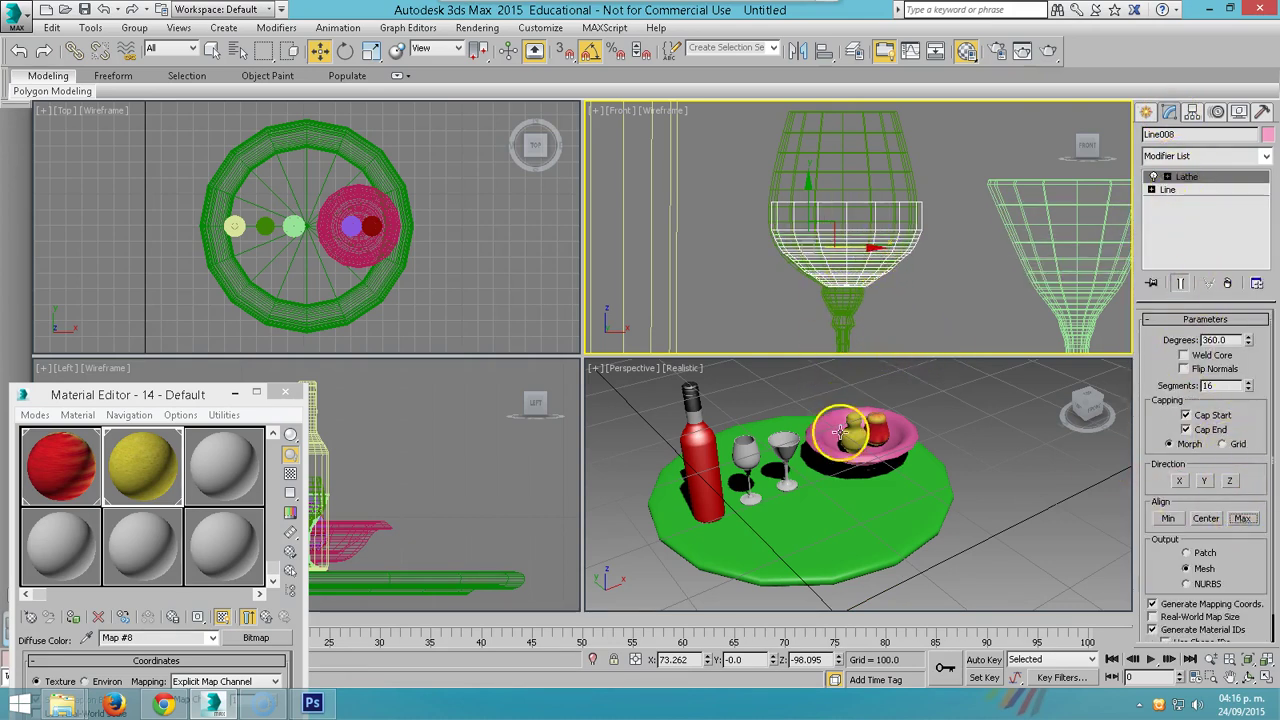
- Move the lathed wine into the wine glass in the Top view
scroll(349, 231, down, 3)
scroll(349, 231, down, 2)
scroll(349, 225, up, 2)
middle_drag(343, 214, 294, 186)
scroll(272, 299, up, 2)
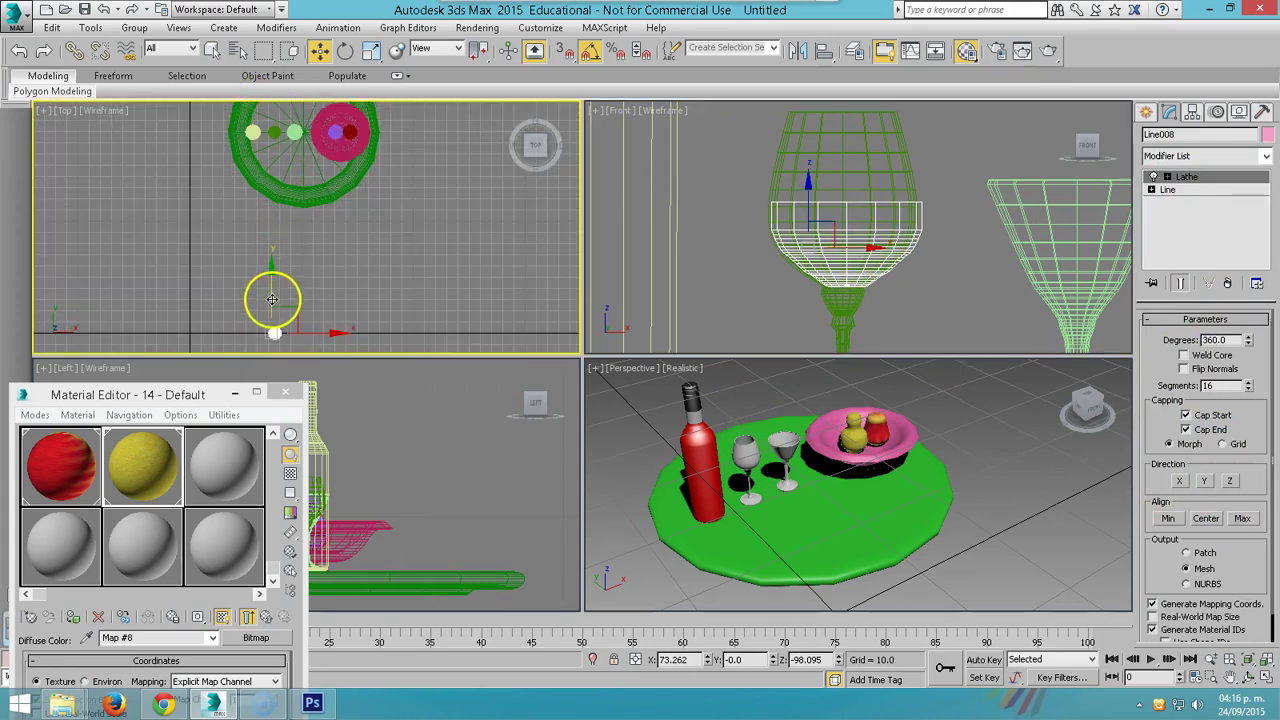
drag(272, 299, 286, 118)
scroll(286, 118, up, 3)
drag(395, 160, 395, 158)
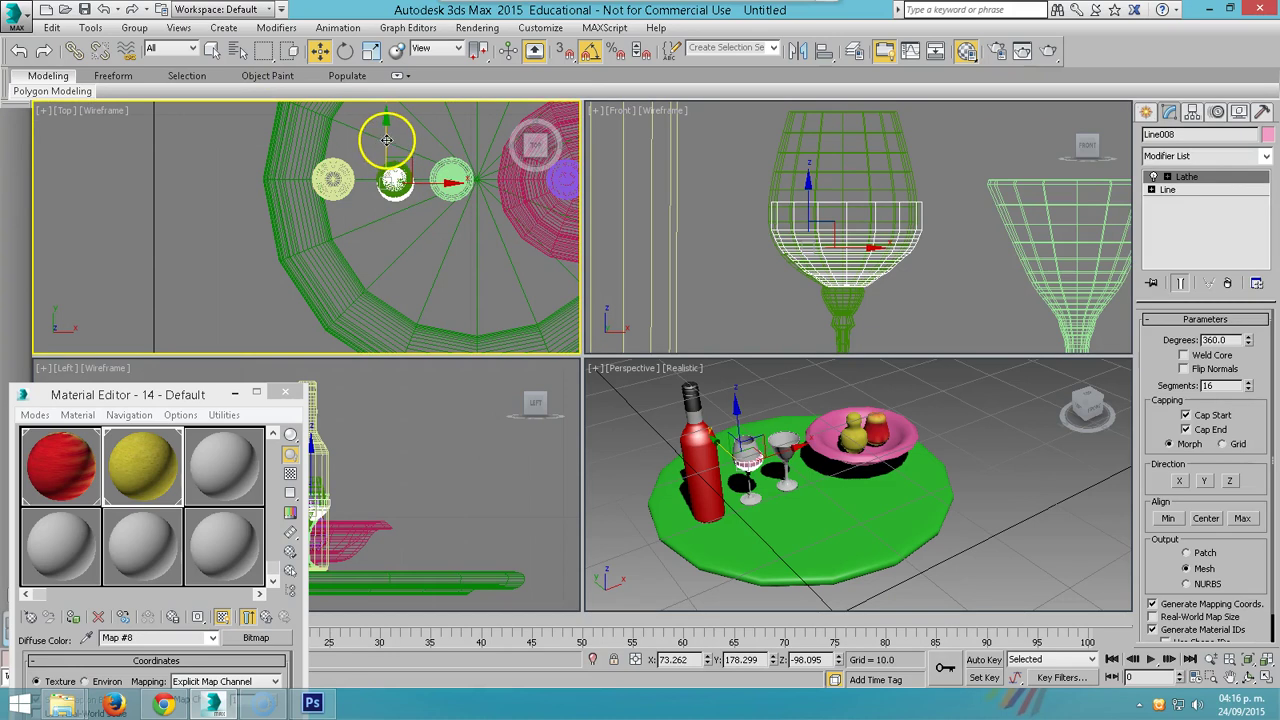
- Nudge the wine slightly left to sit within the glass
right_click(840, 240)
right_click(855, 252)
click(857, 293)
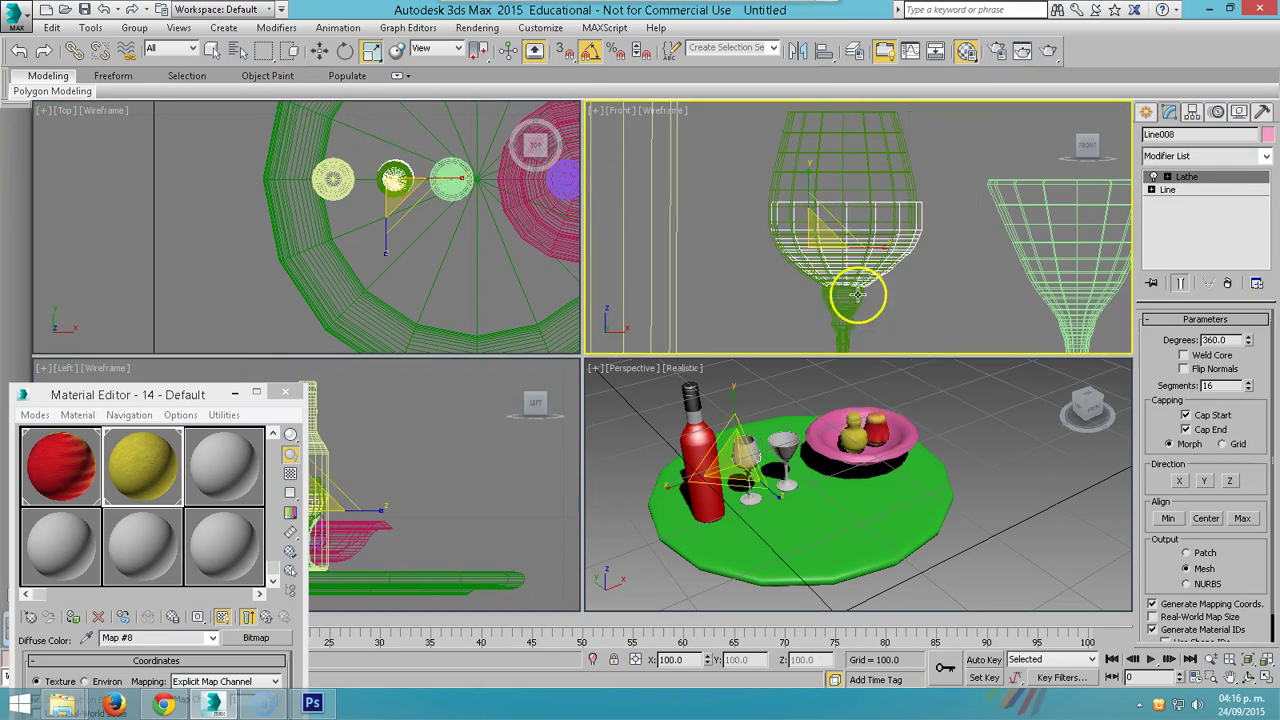
right_click(830, 250)
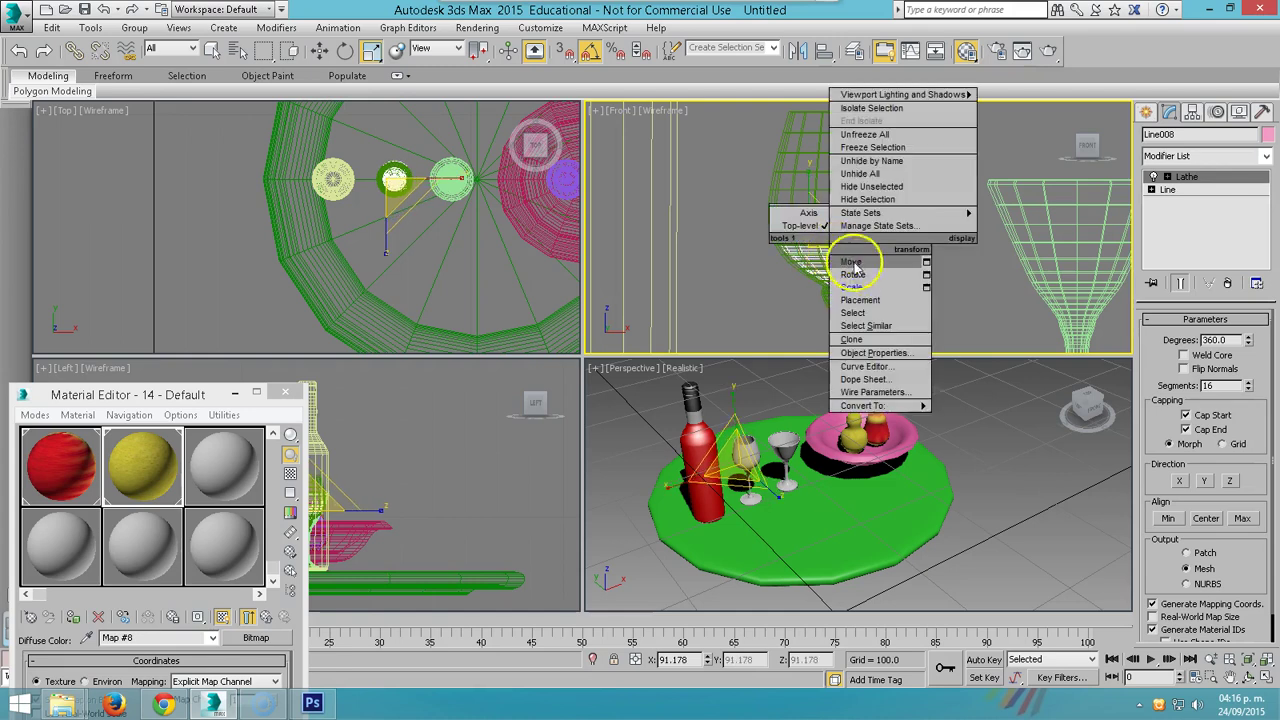
click(858, 260)
drag(858, 260, 848, 255)
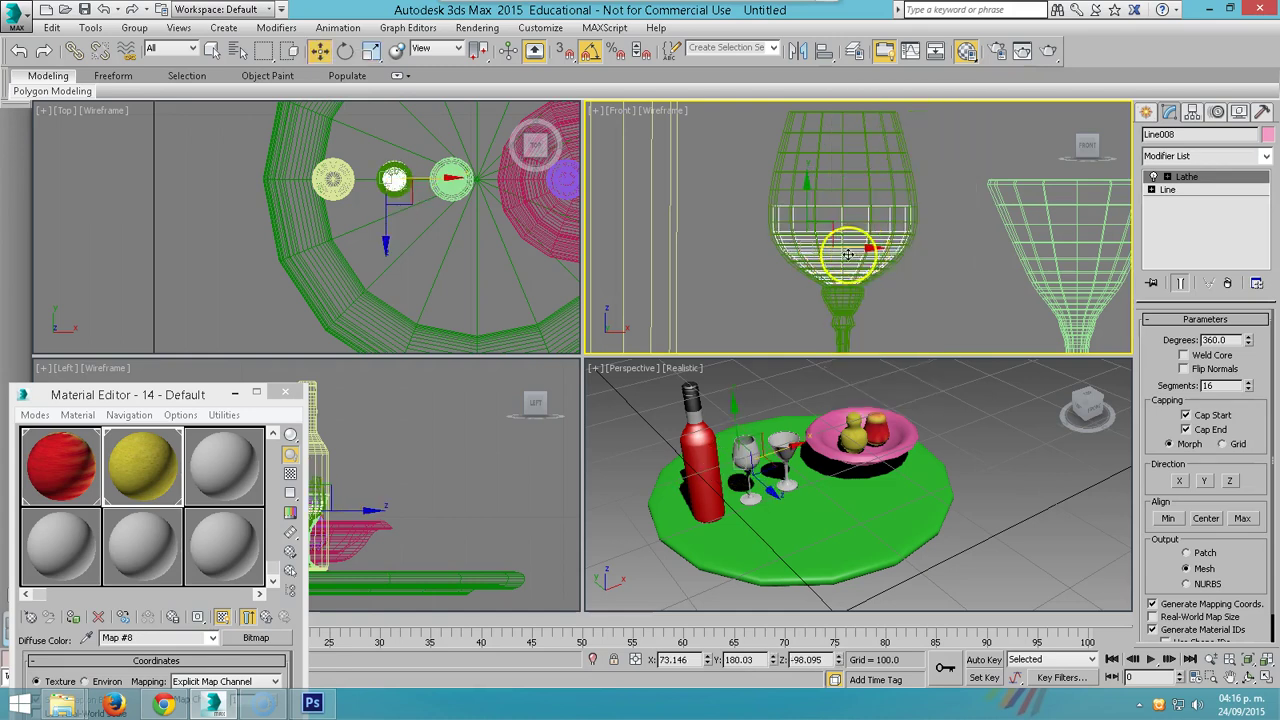
- Assign the vino material to the wine shape Line008 and look down into the glass
drag(210, 400, 220, 248)
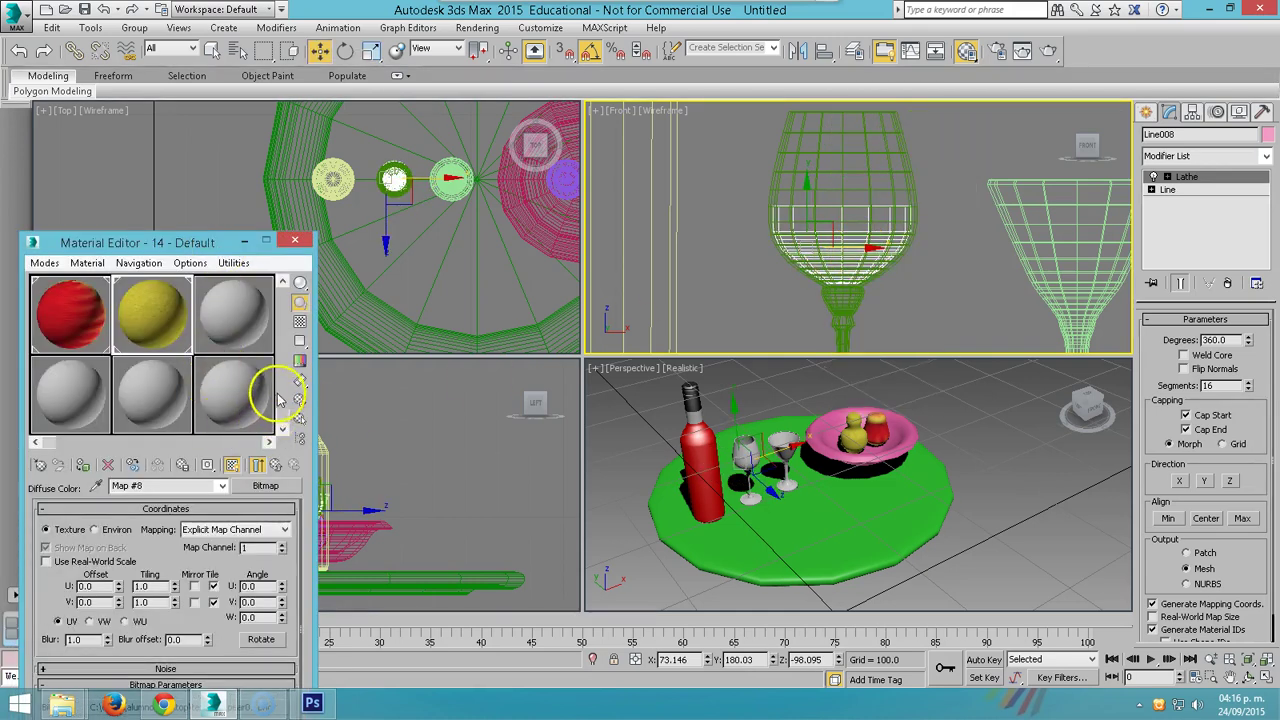
scroll(283, 400, up, 3)
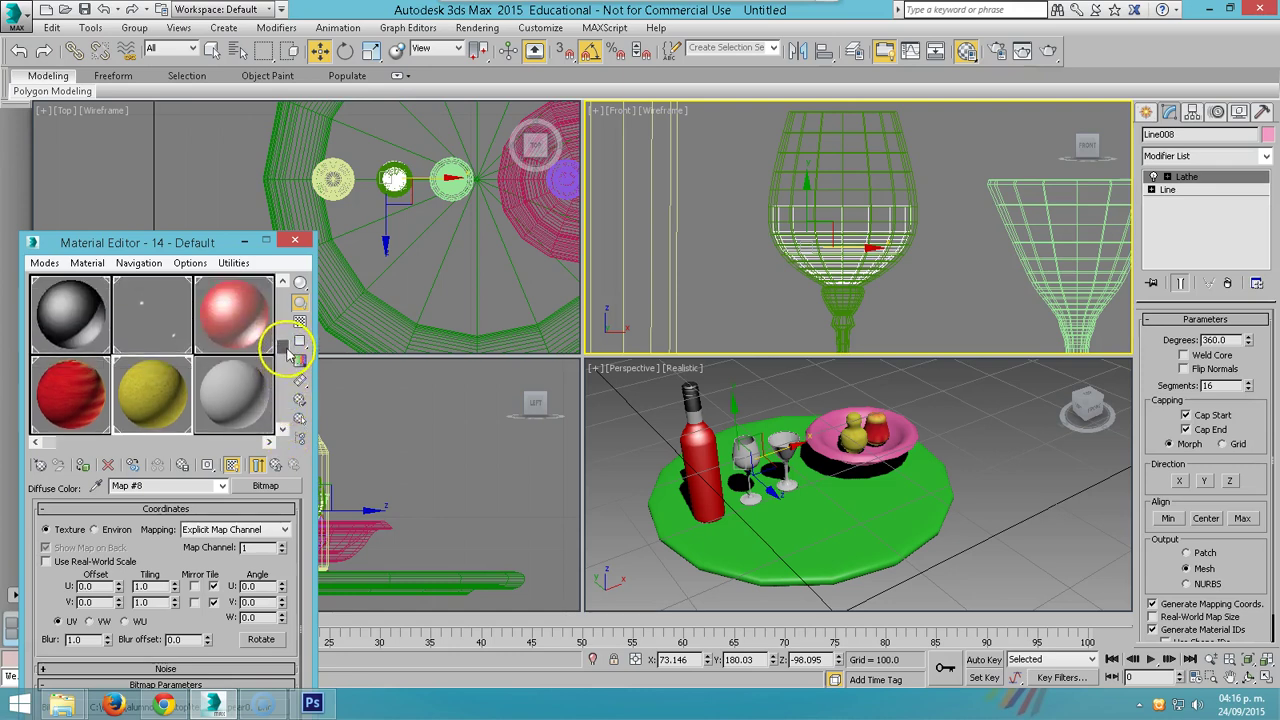
click(233, 325)
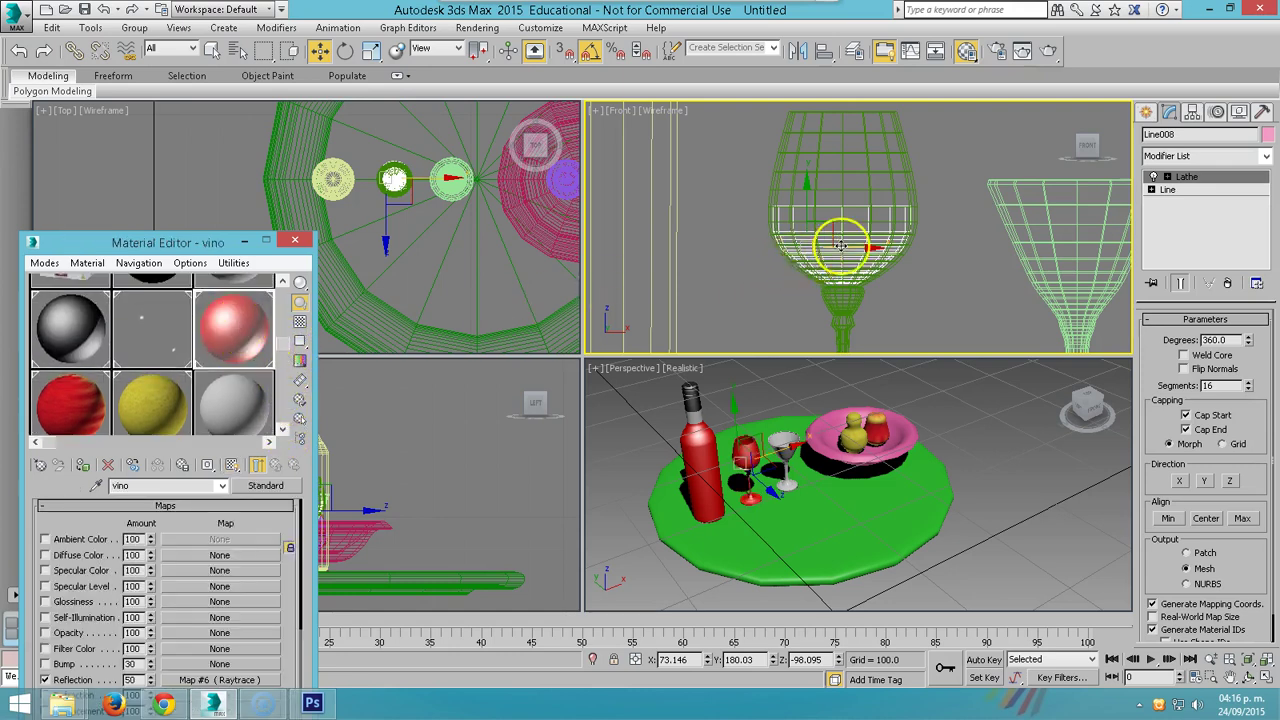
drag(325, 322, 840, 242)
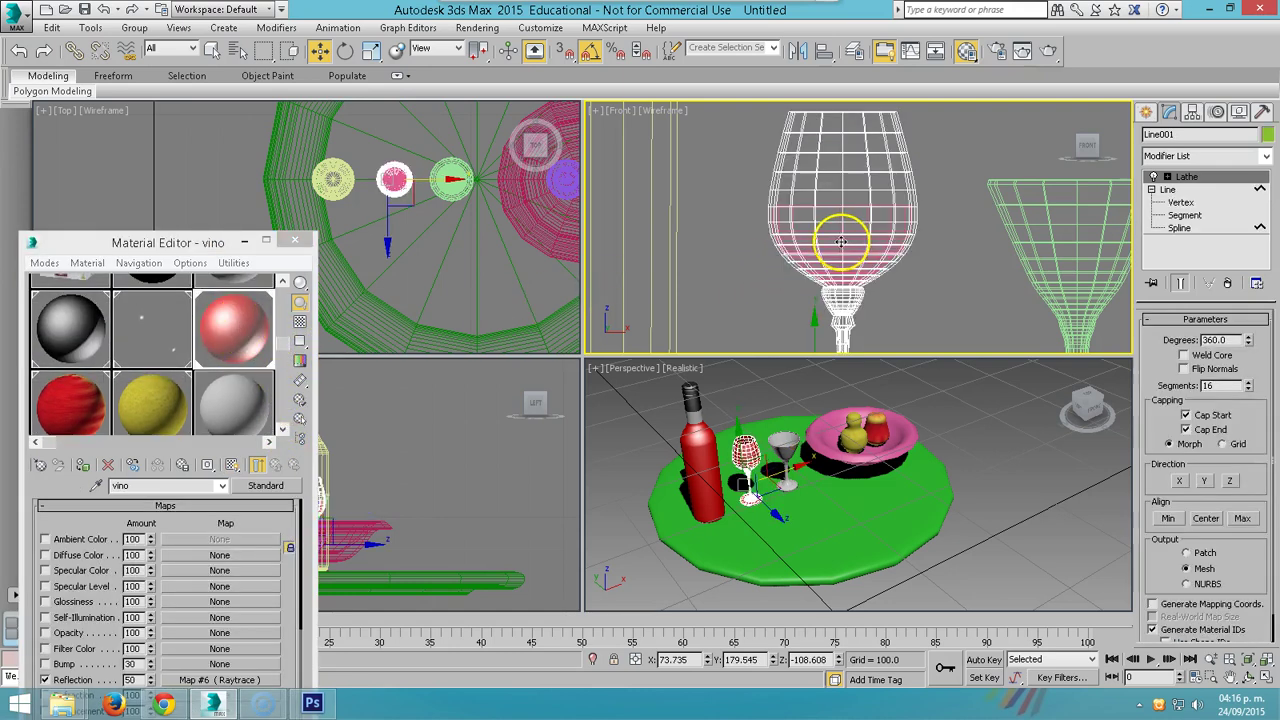
click(780, 296)
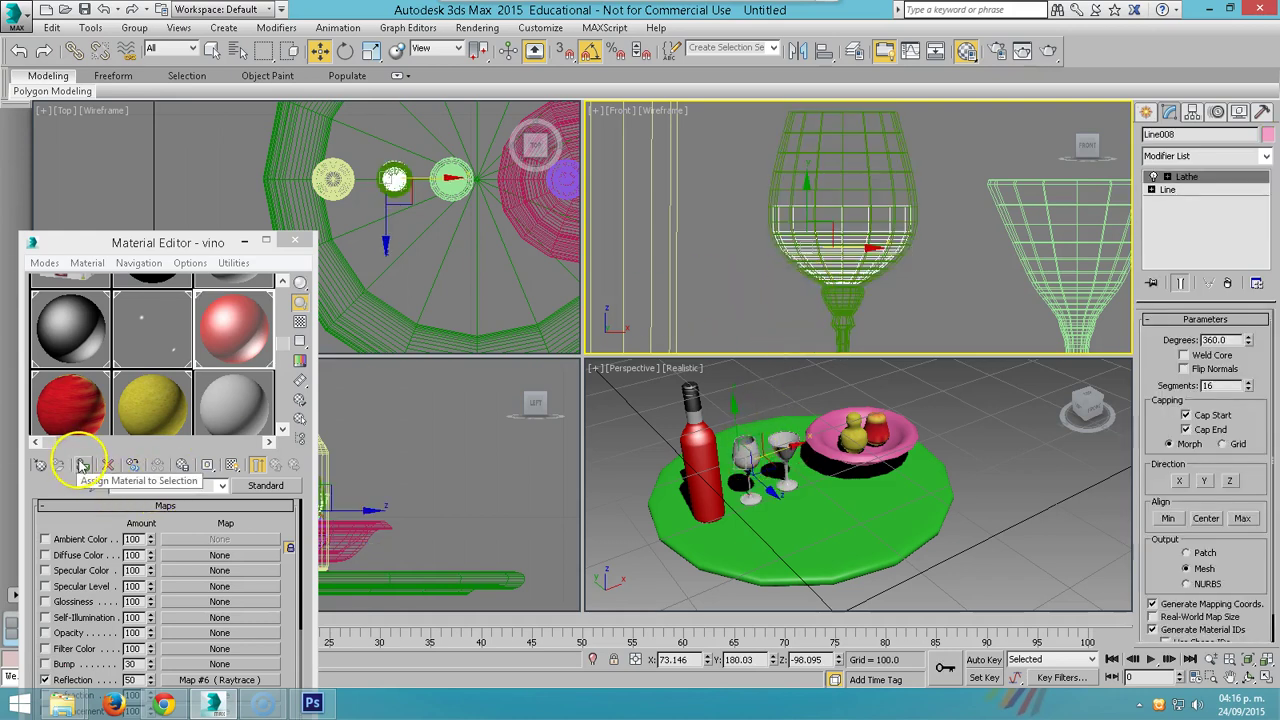
click(83, 465)
scroll(735, 462, up, 5)
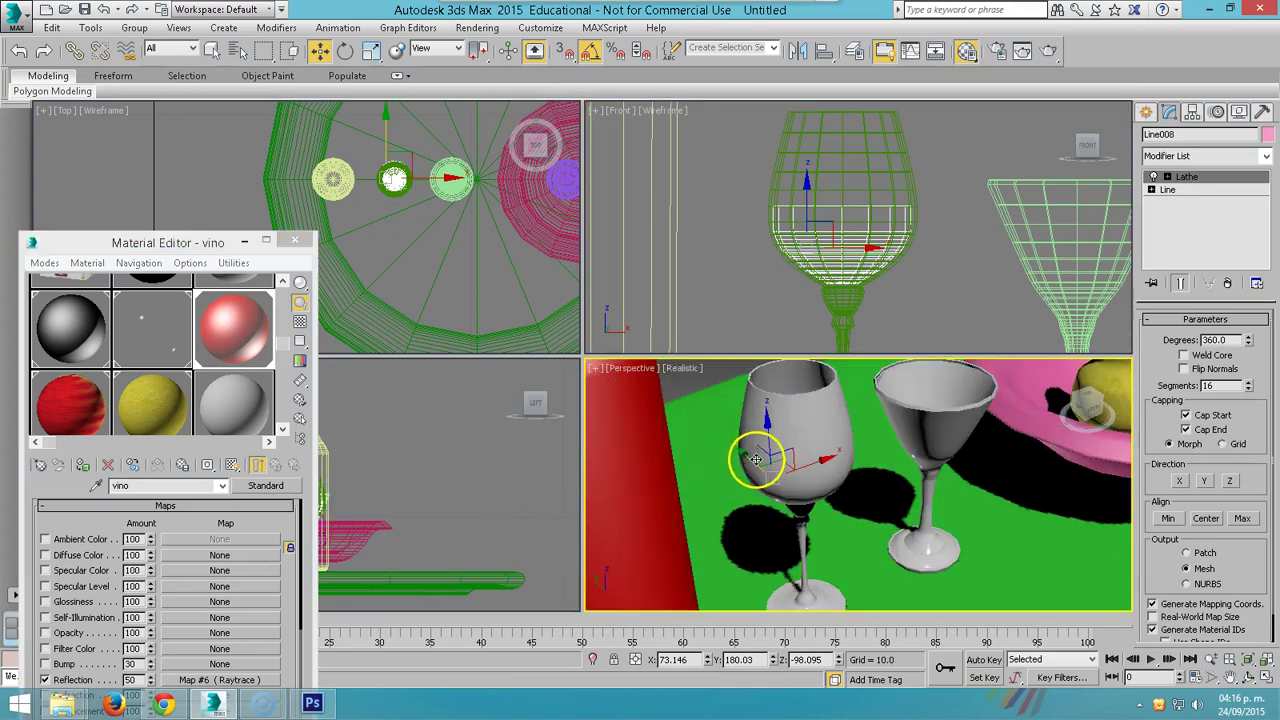
mouse_move(766, 471)
alt+middle_down()
mouse_move(827, 521)
mouse_move(550, 355)
alt+middle_up()
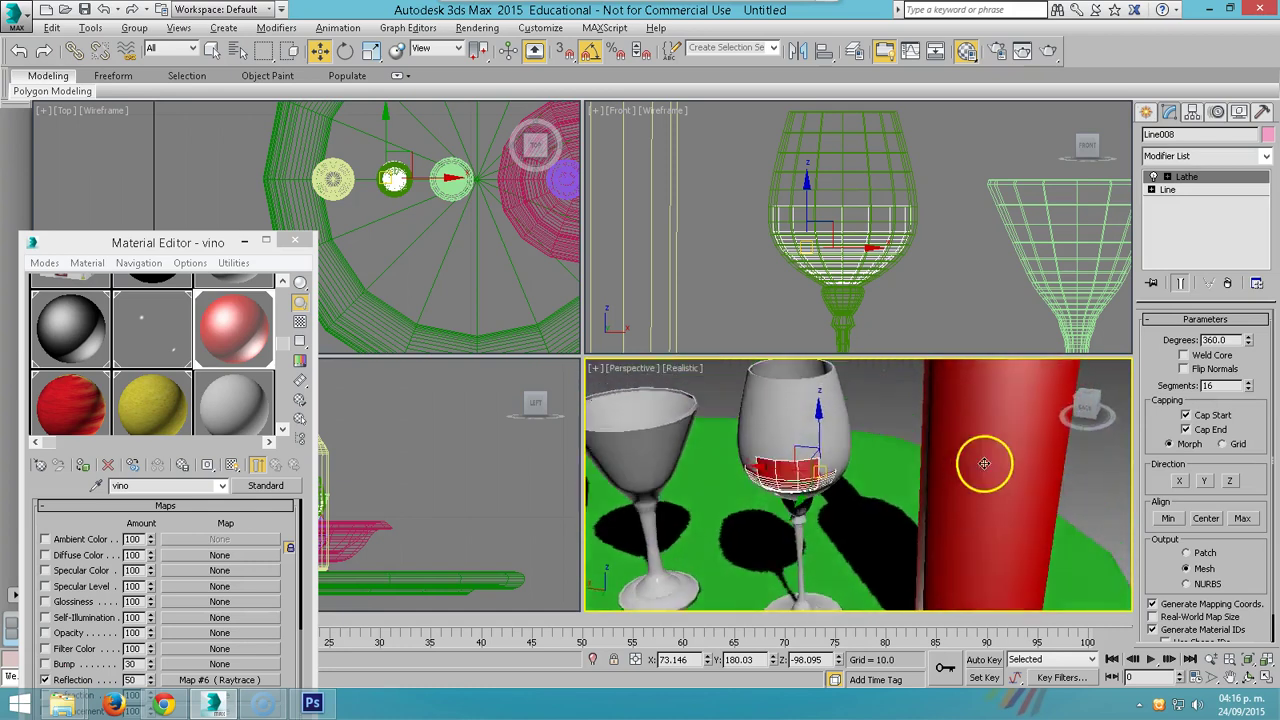
scroll(390, 175, up, 4)
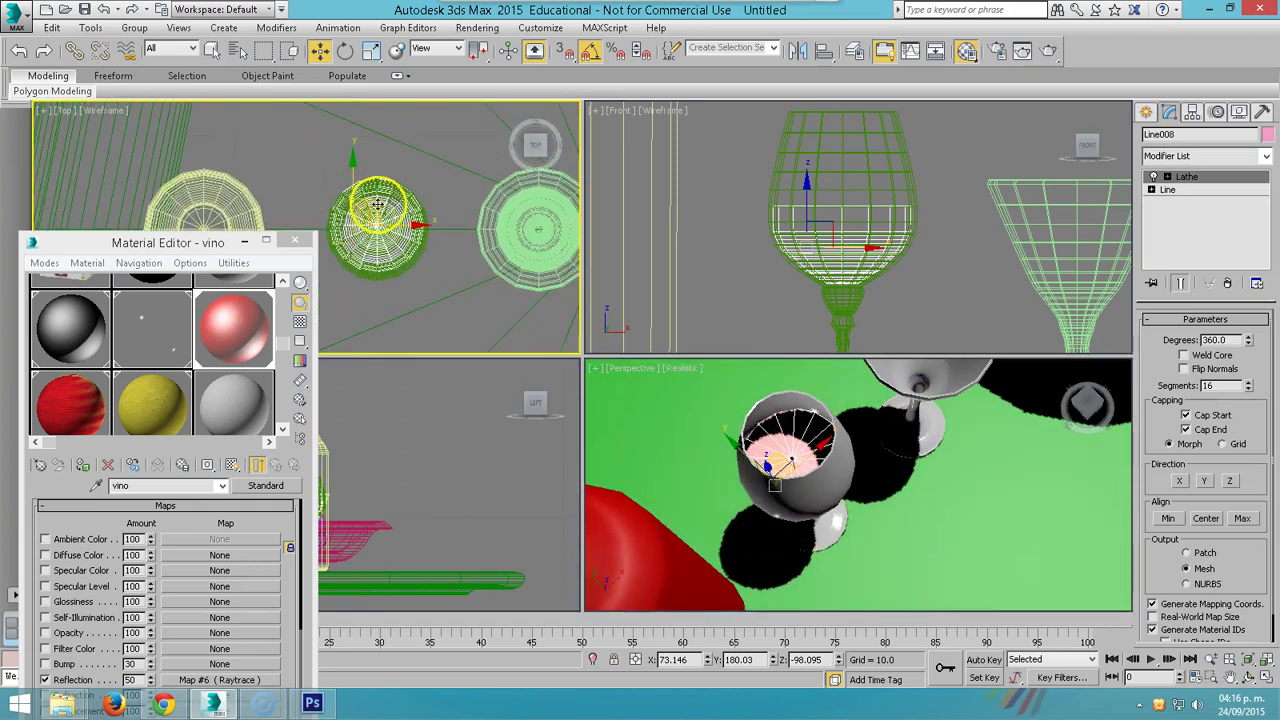
middle_drag(390, 200, 430, 190)
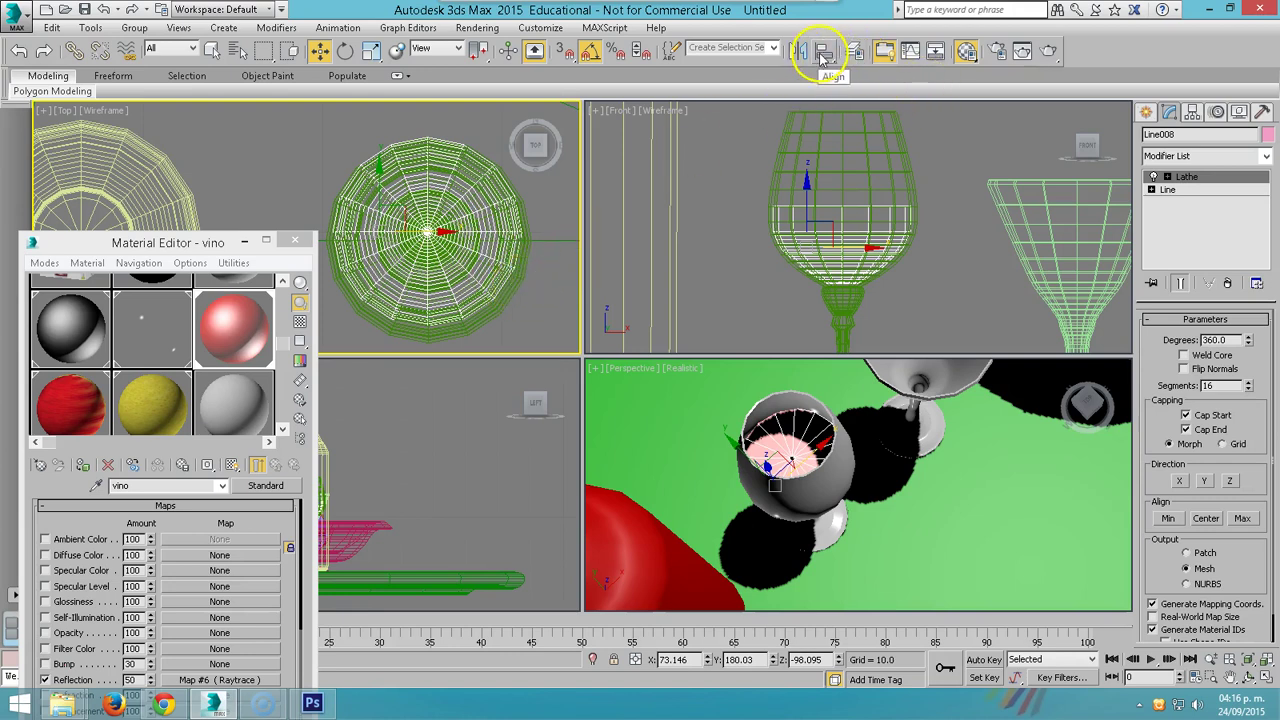
- Align the wine to the glass with Center/Center on the X and Y positions
click(822, 55)
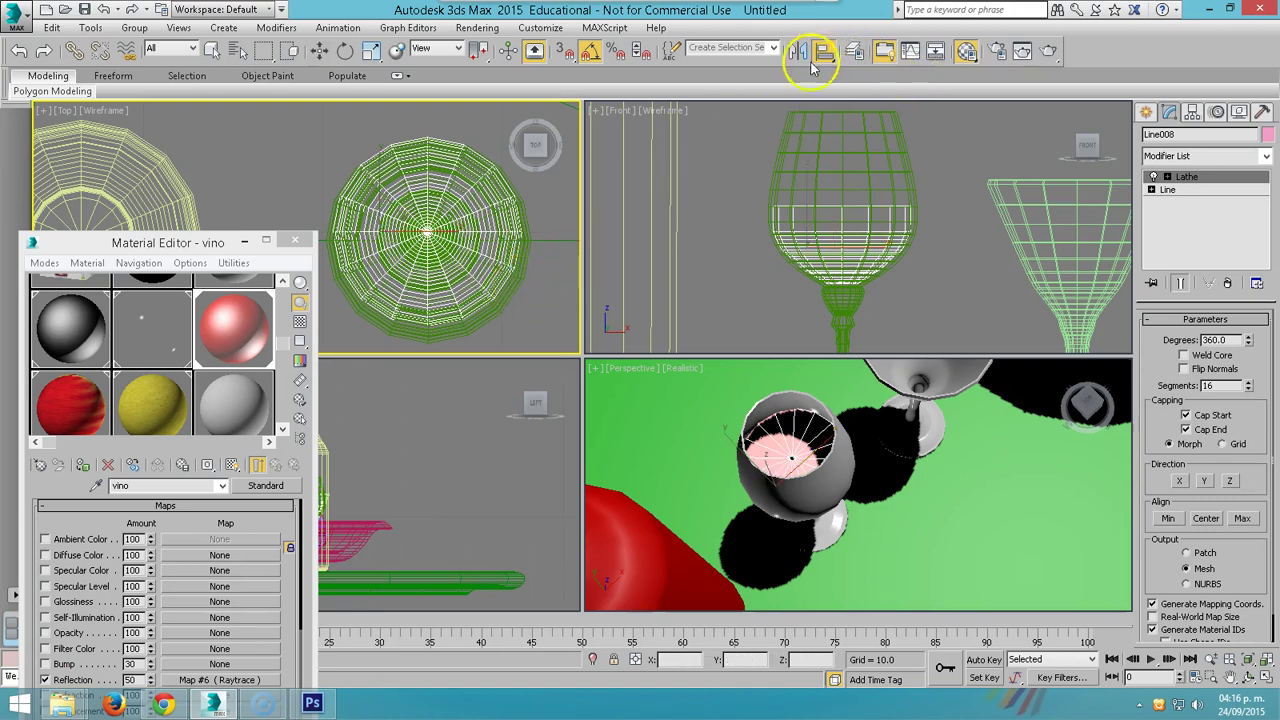
click(507, 298)
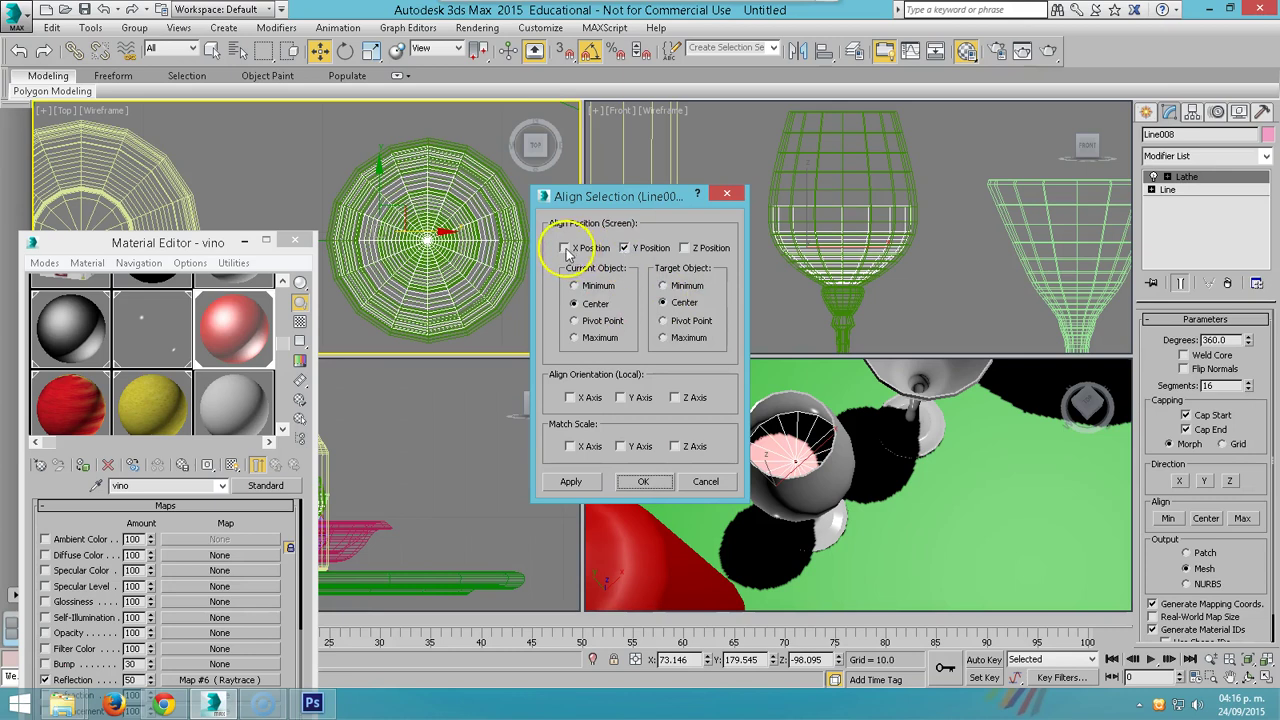
click(684, 248)
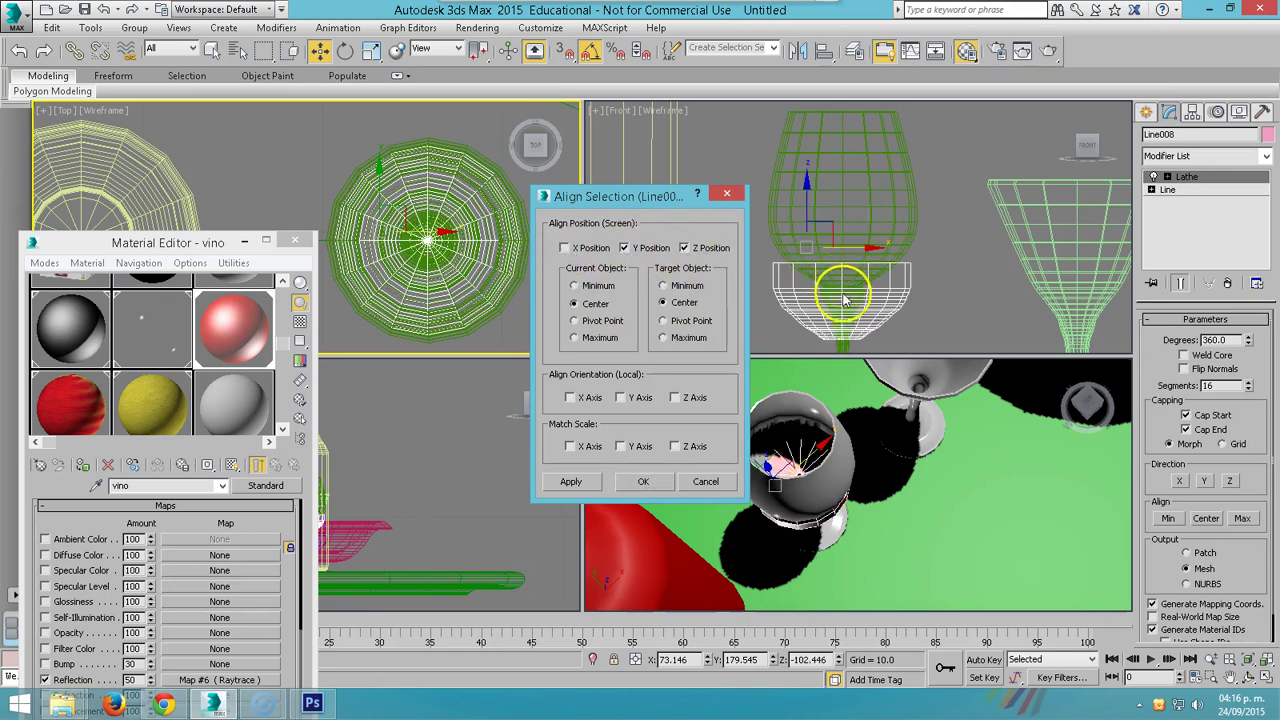
click(684, 248)
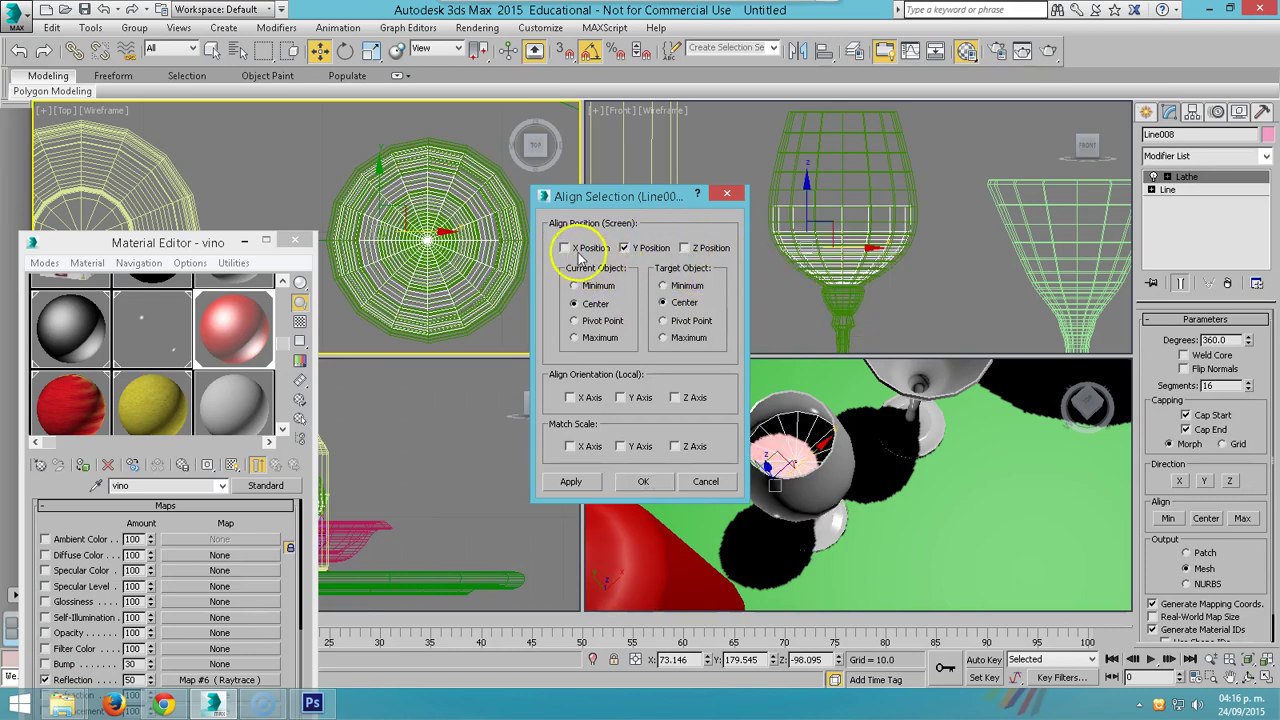
click(564, 248)
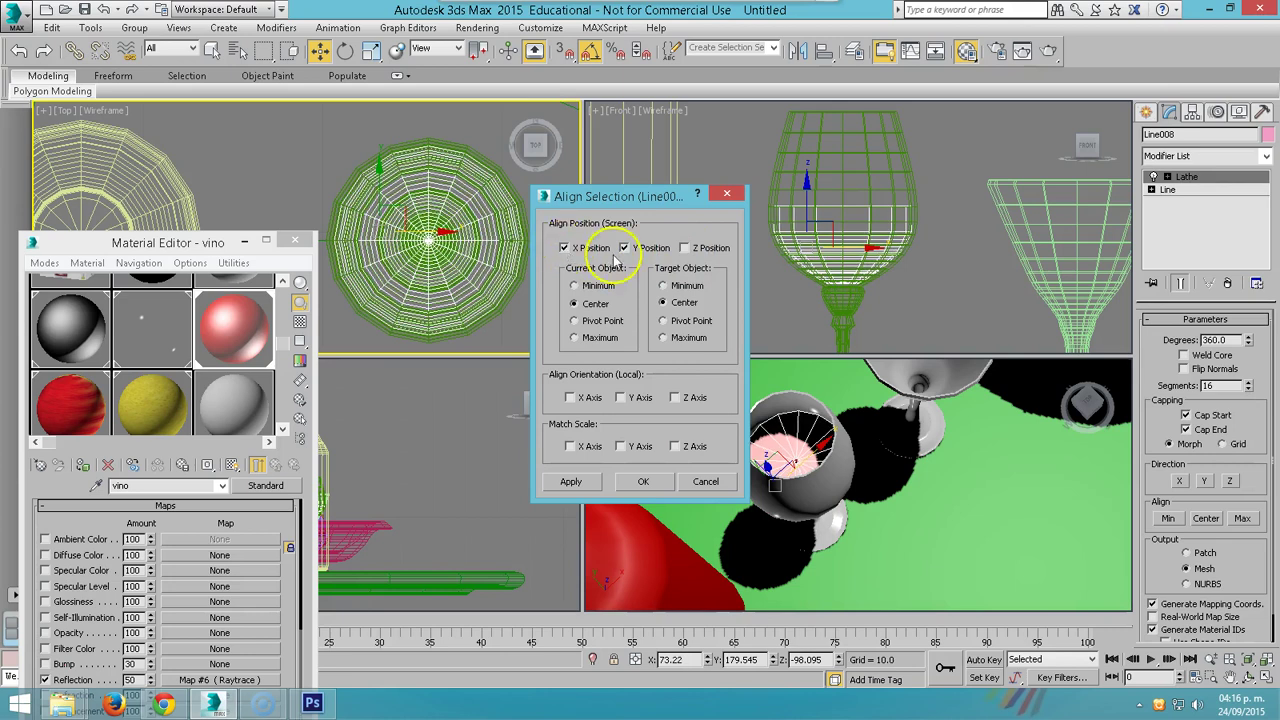
click(642, 482)
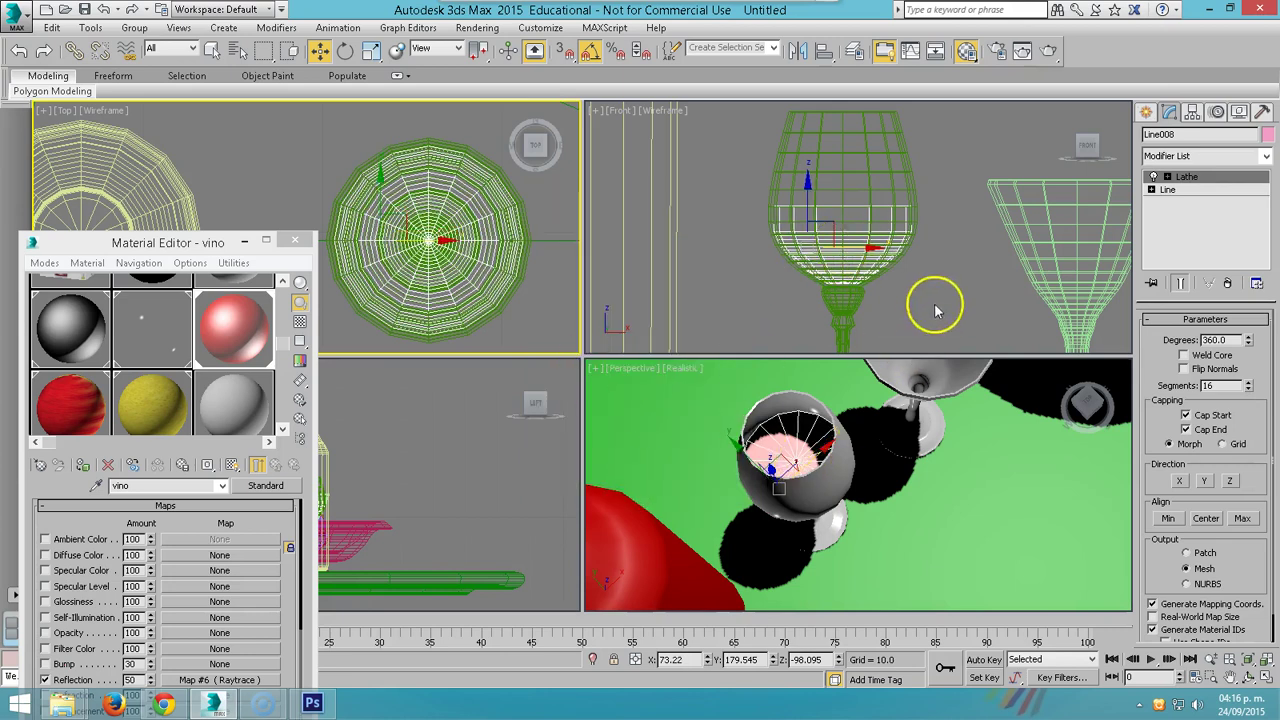
- Rotate the yellow pear to tilt it inside the fruit bowl
scroll(872, 524, down, 5)
mouse_move(860, 530)
alt+middle_down()
mouse_move(851, 423)
mouse_move(813, 436)
alt+middle_up()
scroll(930, 474, down, 2)
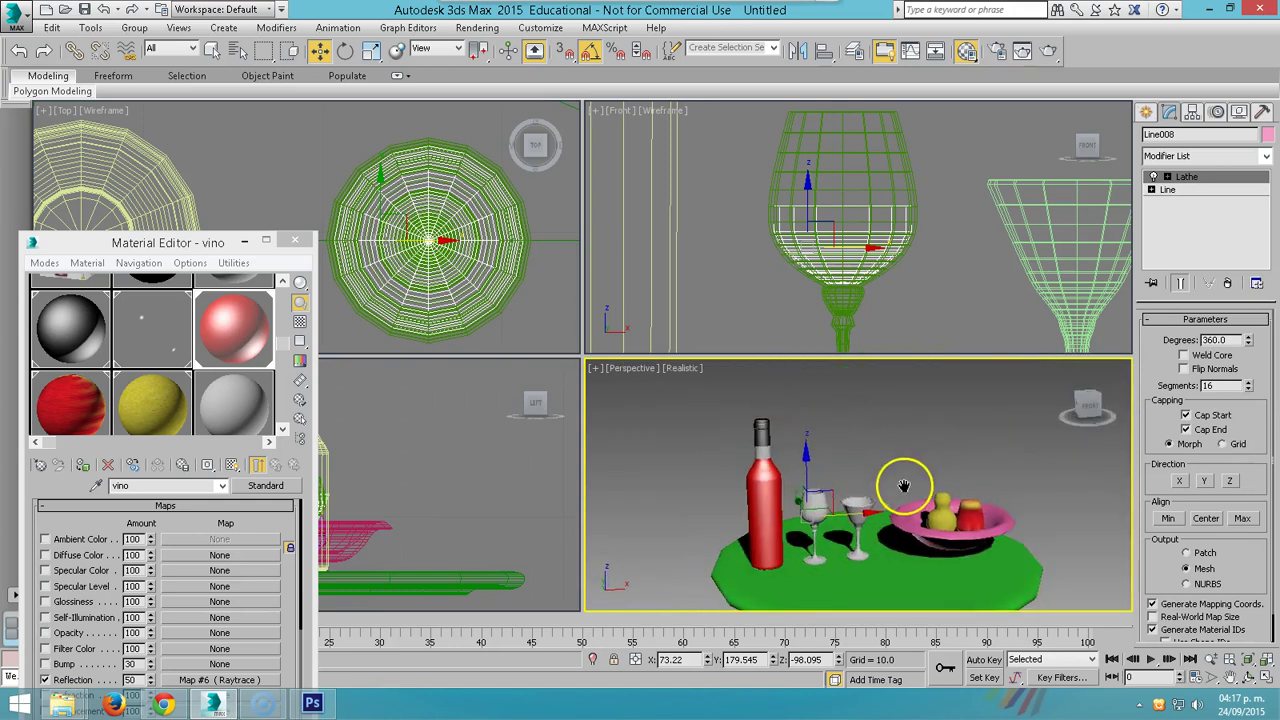
scroll(915, 470, down, 1)
scroll(903, 466, up, 2)
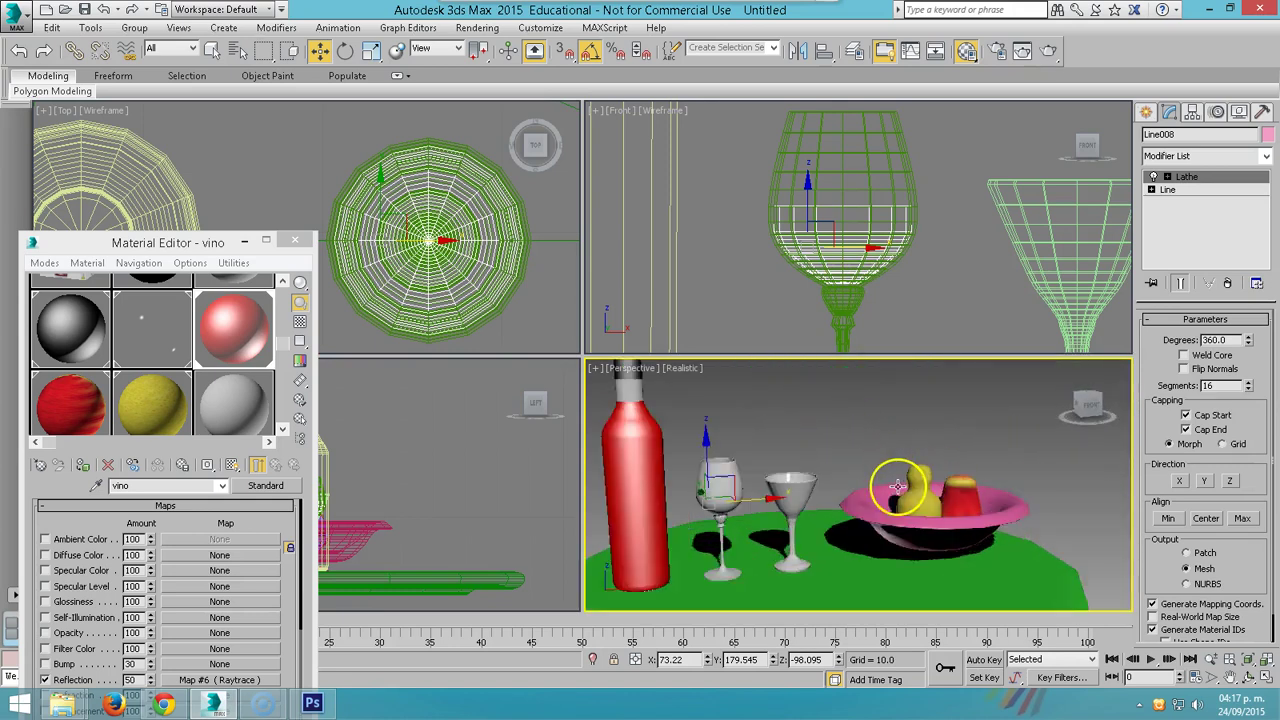
scroll(894, 478, up, 2)
click(898, 485)
right_click(914, 506)
click(932, 538)
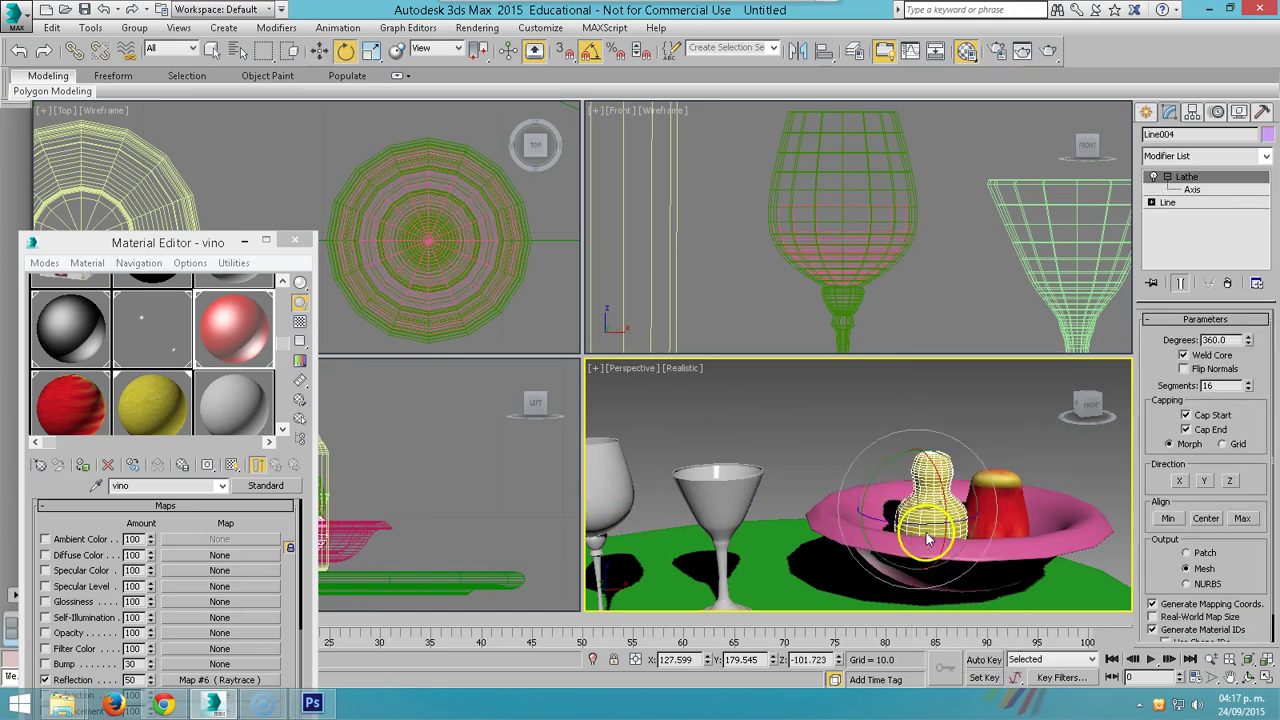
mouse_move(880, 475)
mouse_down()
mouse_move(970, 503)
mouse_move(971, 464)
mouse_up()
- Shift-drag the pear in the Top view to start a copy of it
click(1006, 498)
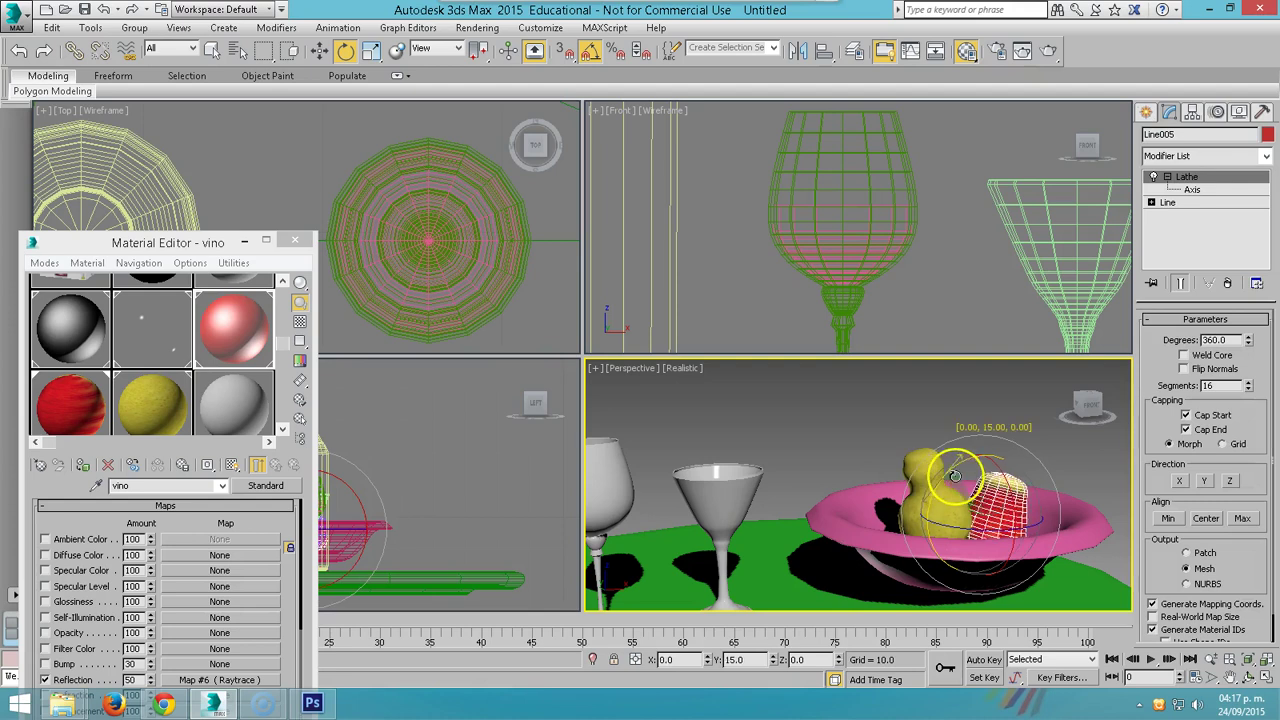
middle_drag(1042, 258, 907, 243)
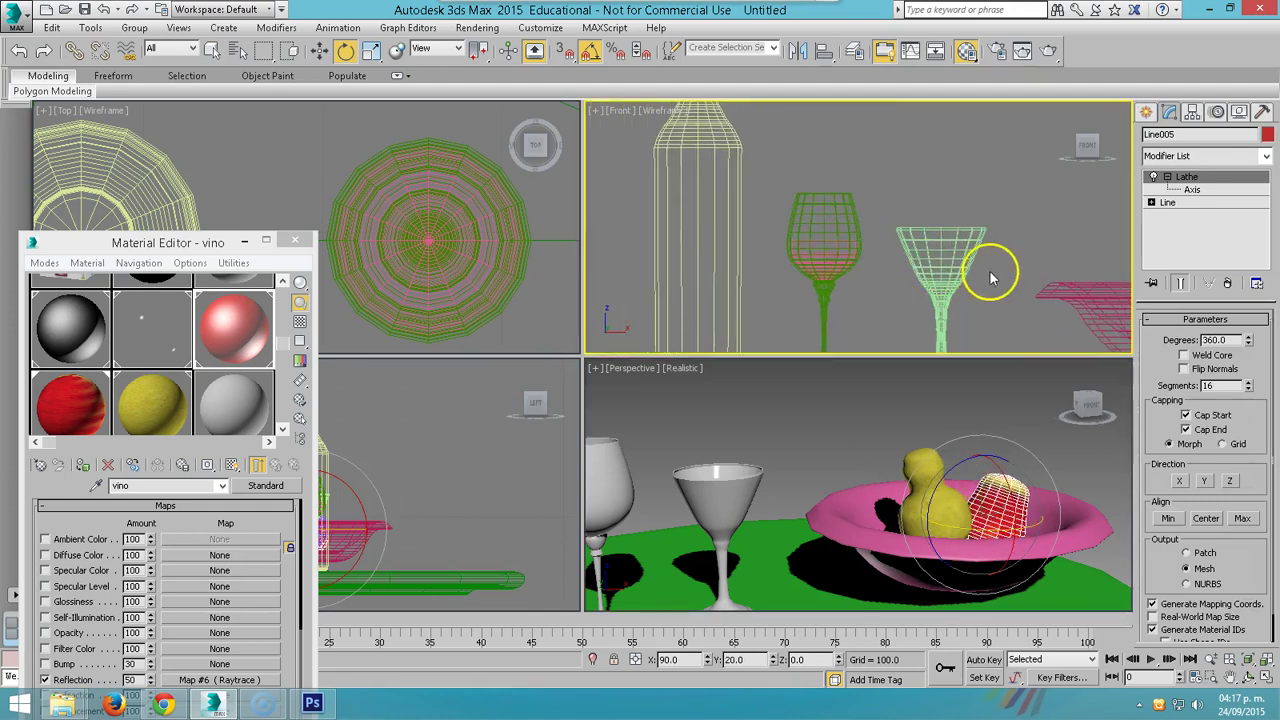
right_click(907, 243)
click(940, 232)
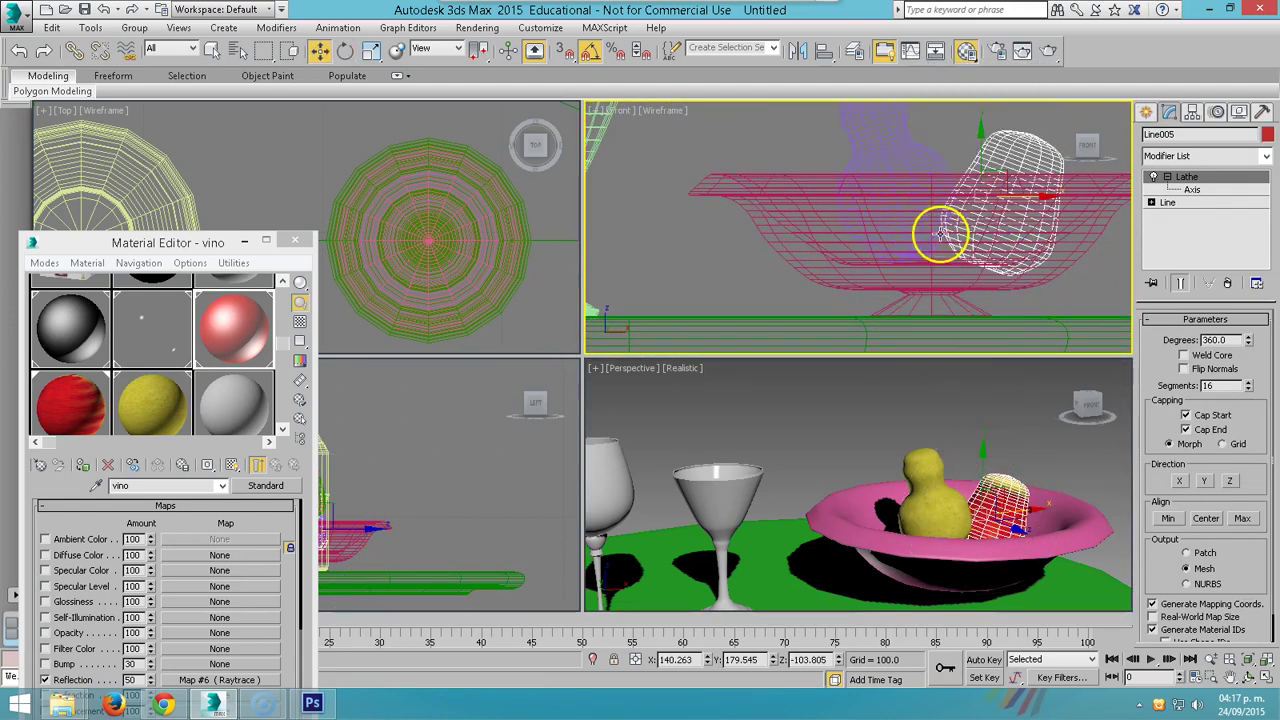
scroll(434, 229, up, 5)
scroll(350, 240, down, 2)
scroll(433, 237, up, 2)
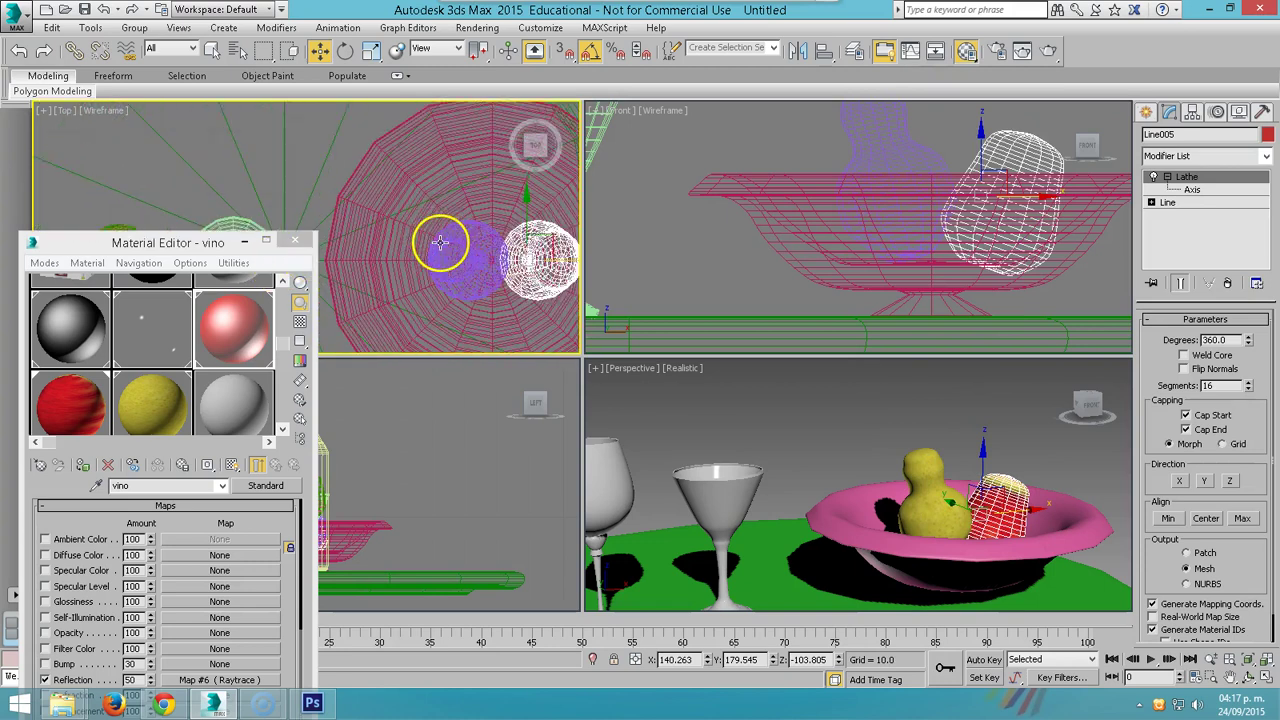
click(463, 242)
mouse_move(490, 260)
mouse_down()
mouse_move(437, 258)
mouse_move(437, 186)
mouse_up()
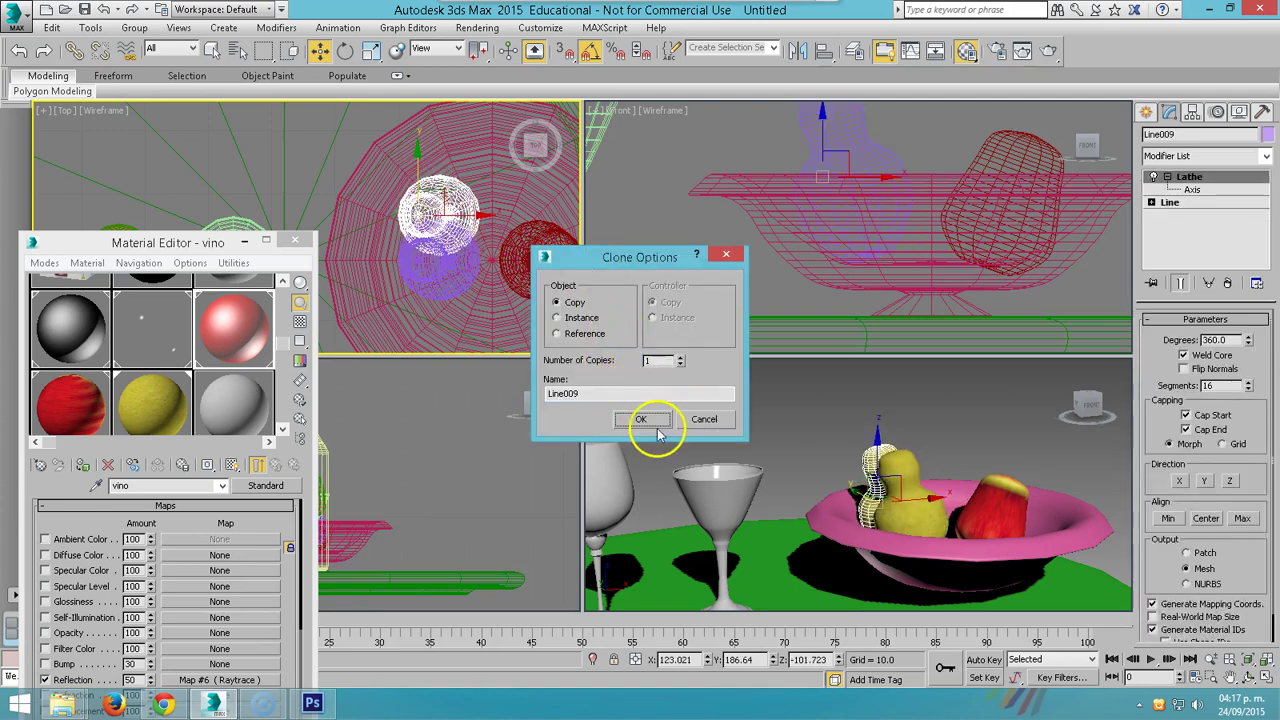
- Make one copy of the pear, rotate it -50° and place it beside the other fruit
click(657, 428)
right_click(462, 170)
click(493, 183)
drag(493, 183, 480, 209)
key(w)
drag(440, 195, 496, 175)
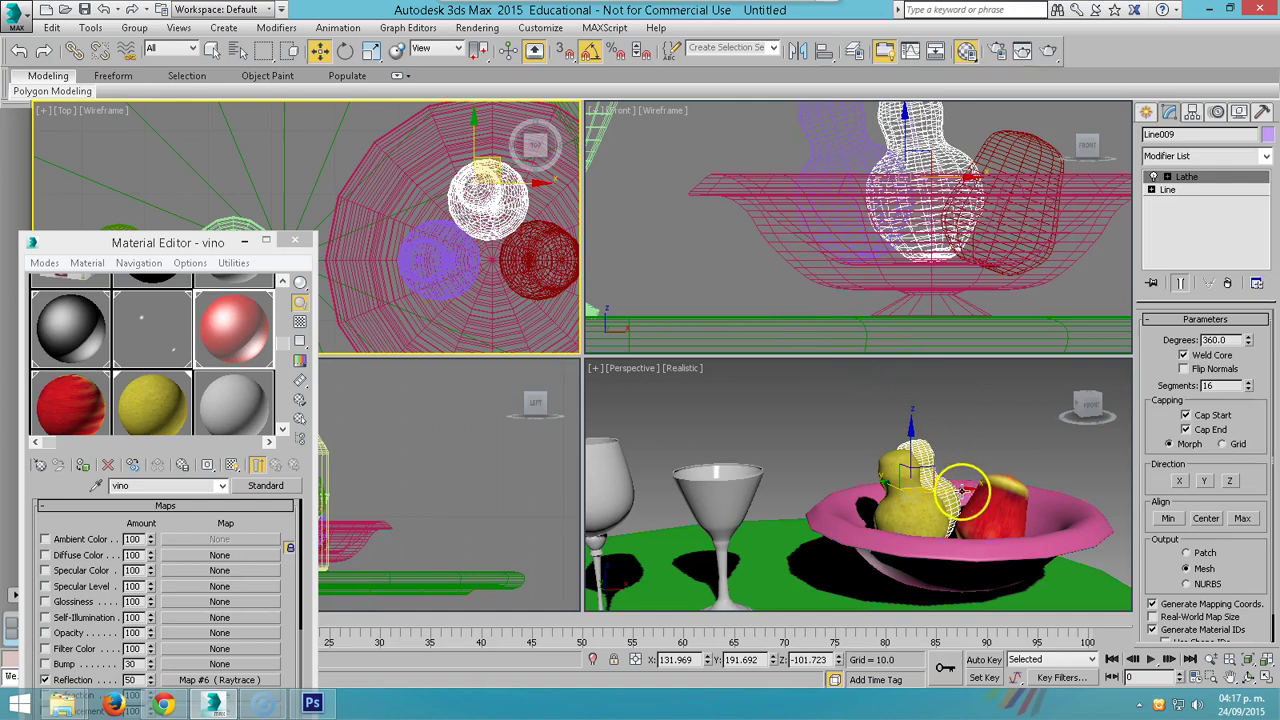
- Switch the Create panel to Standard Primitives geometry
scroll(818, 441, down, 5)
scroll(871, 443, down, 3)
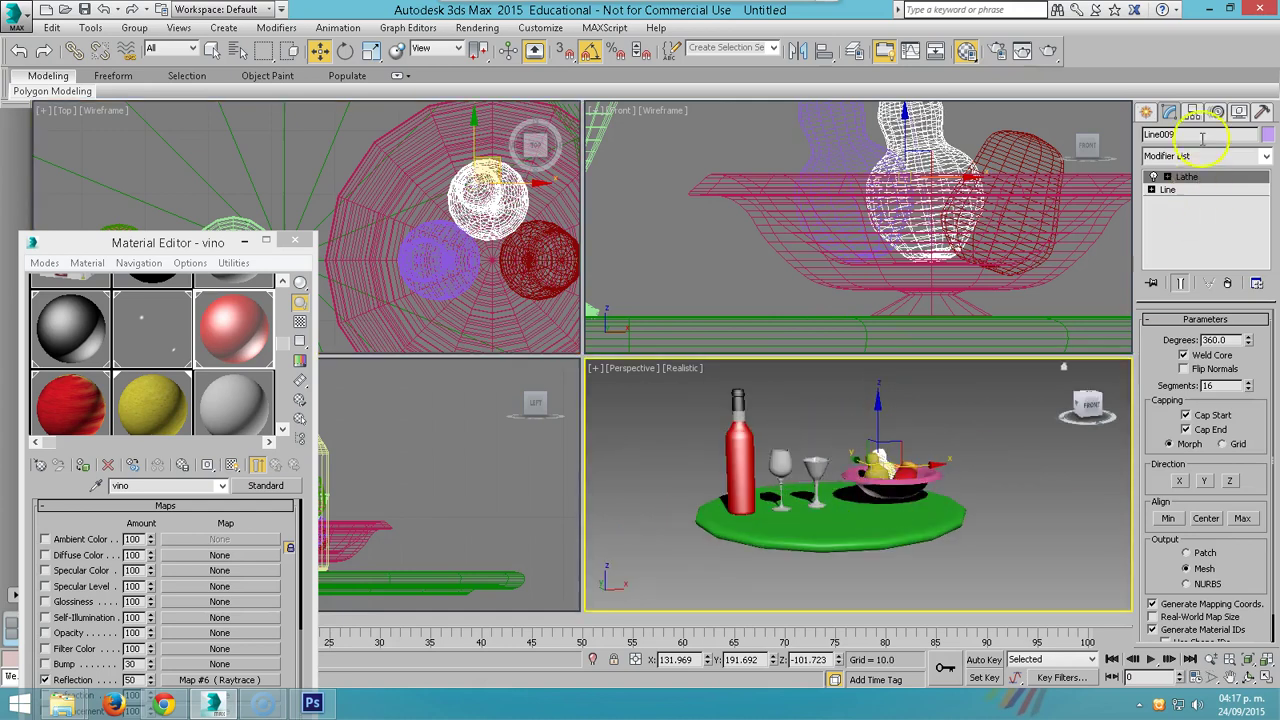
click(1148, 112)
click(1151, 137)
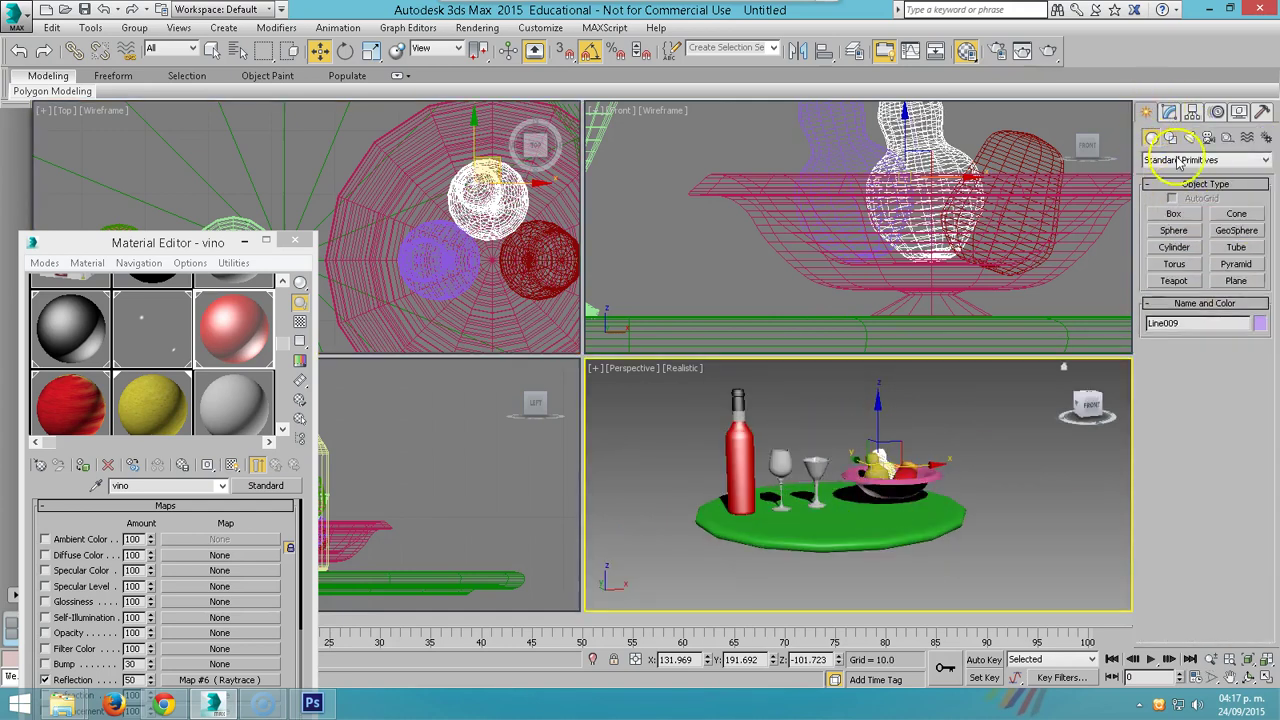
- Draw a large Plane in the Front view as the background wall
click(1238, 282)
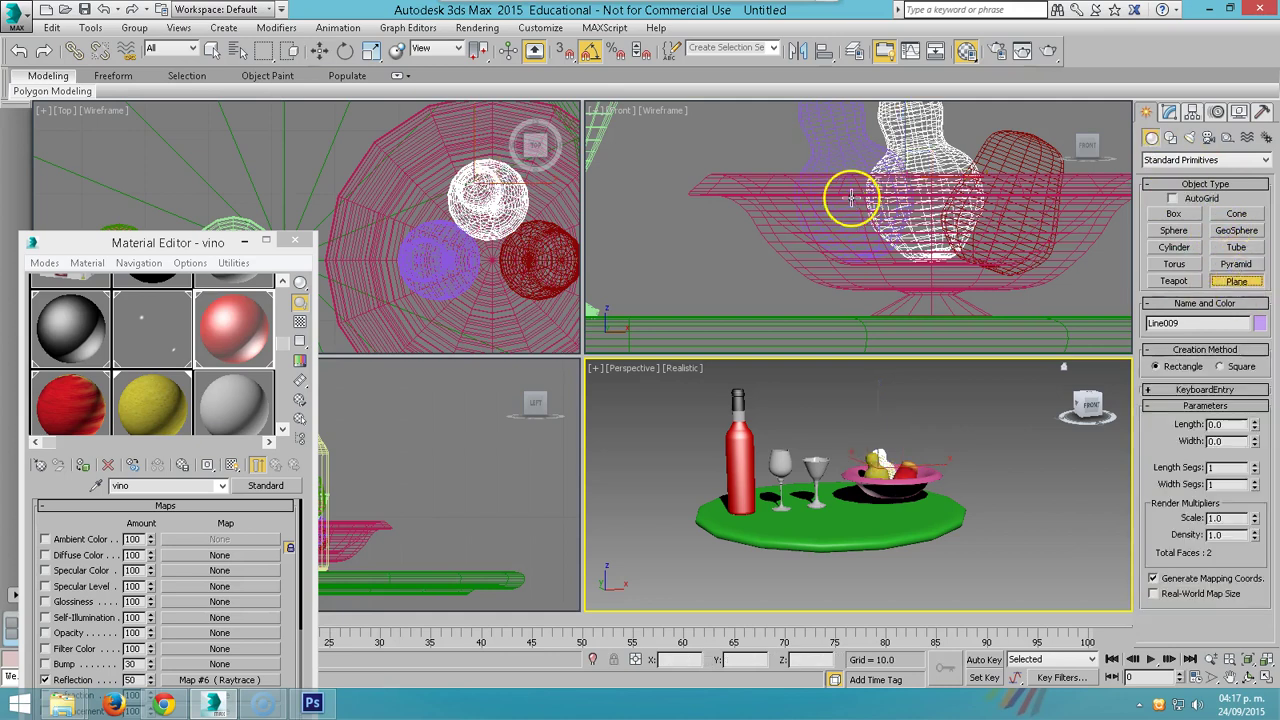
scroll(855, 215, down, 6)
click(705, 140)
drag(705, 140, 1045, 388)
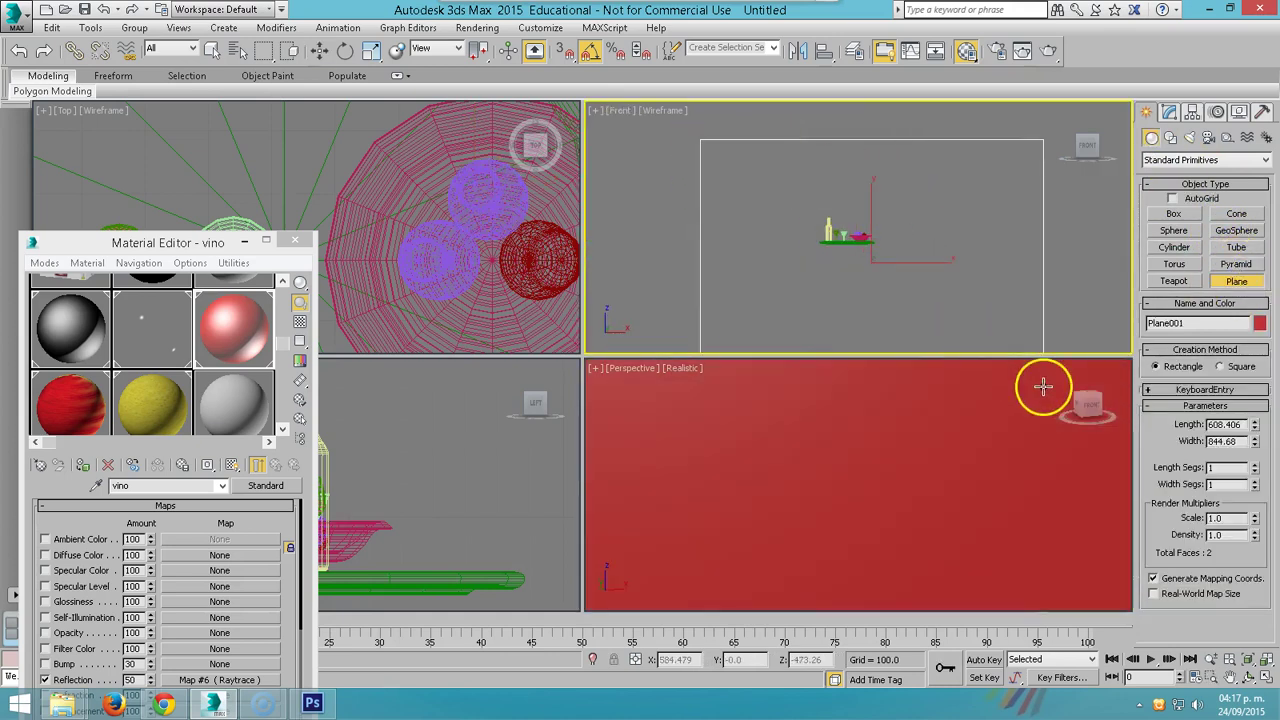
scroll(400, 209, down, 3)
scroll(360, 230, down, 2)
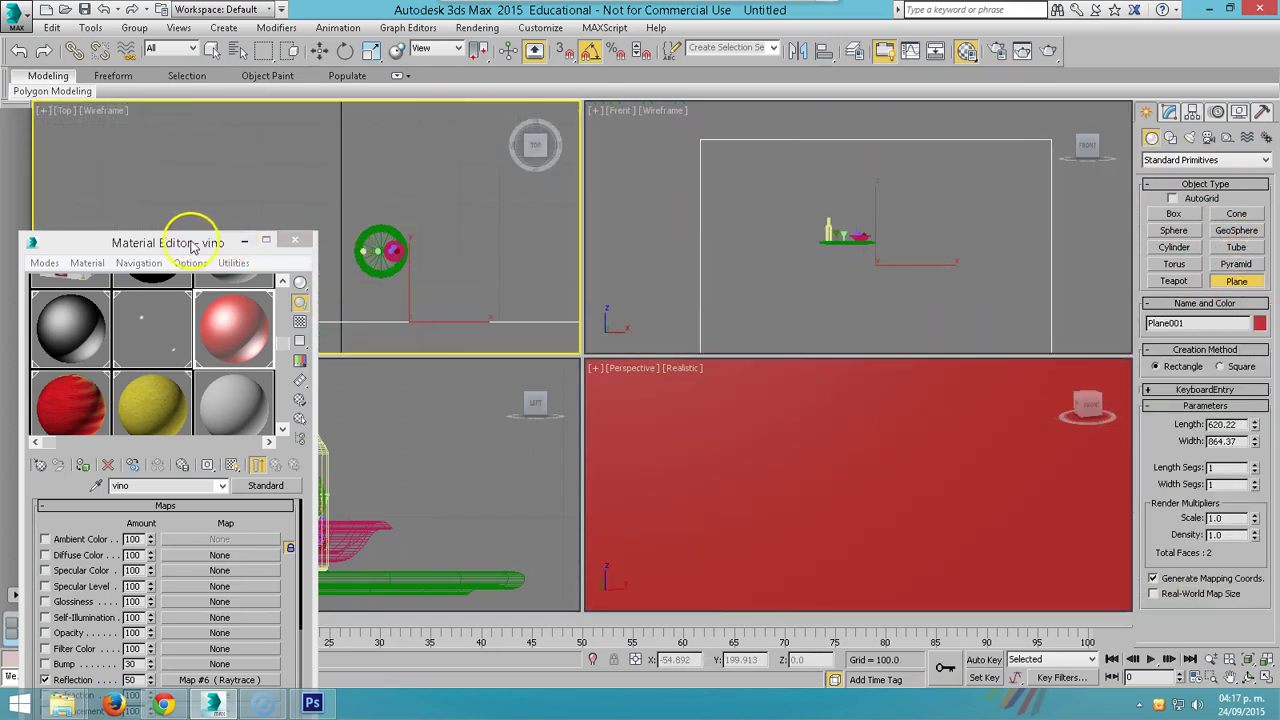
- Move the plane back so it stands behind the table
click(295, 241)
key(w)
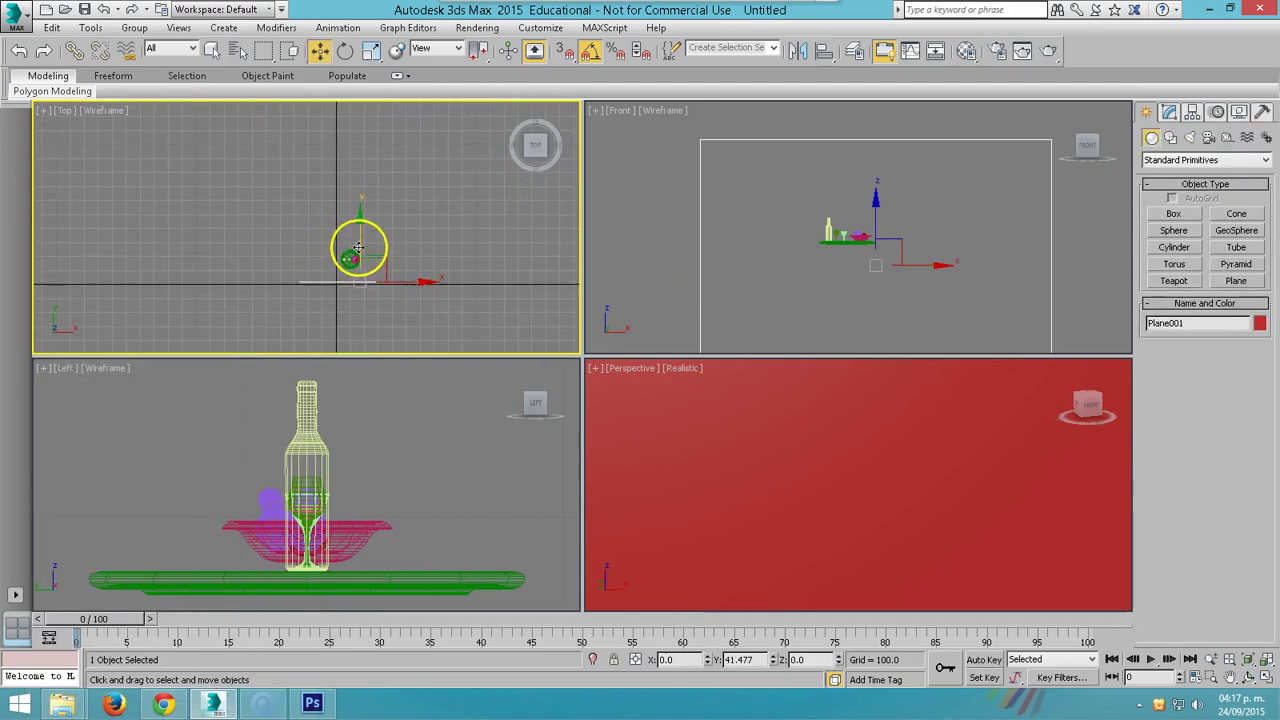
drag(353, 258, 362, 187)
scroll(851, 437, up, 3)
scroll(940, 495, down, 3)
- Turn on the Safe Frame (Shift+F) and zoom the Perspective view in slightly
key(shift+f)
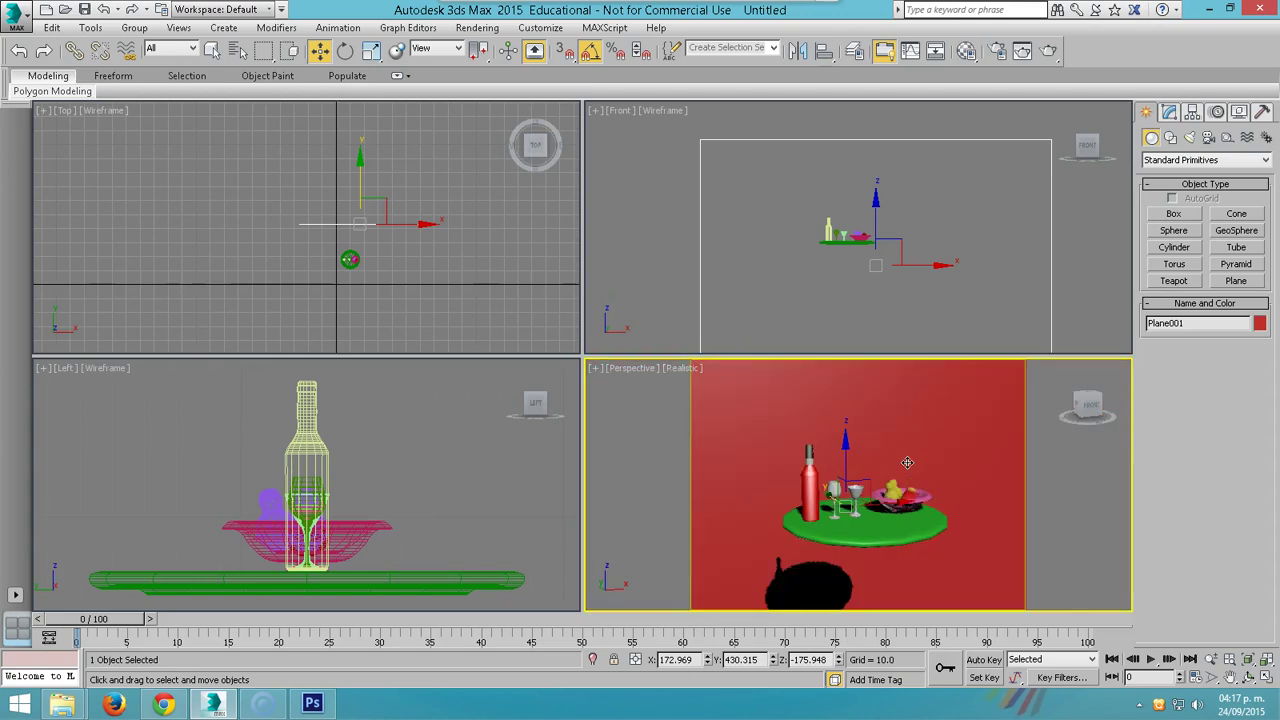
scroll(908, 470, up, 3)
scroll(880, 486, up, 3)
click(1212, 657)
scroll(935, 545, down, 2)
drag(935, 545, 935, 550)
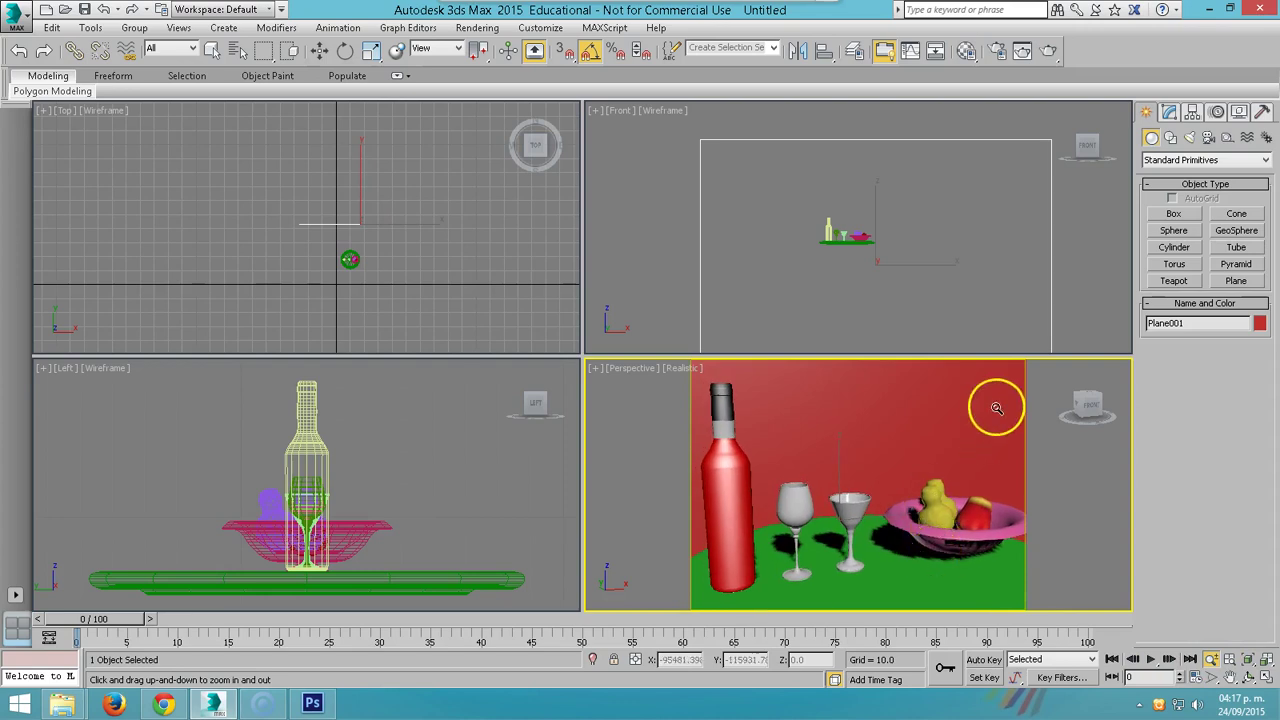
- Apply the unused grey material sample to the background plane
key(m)
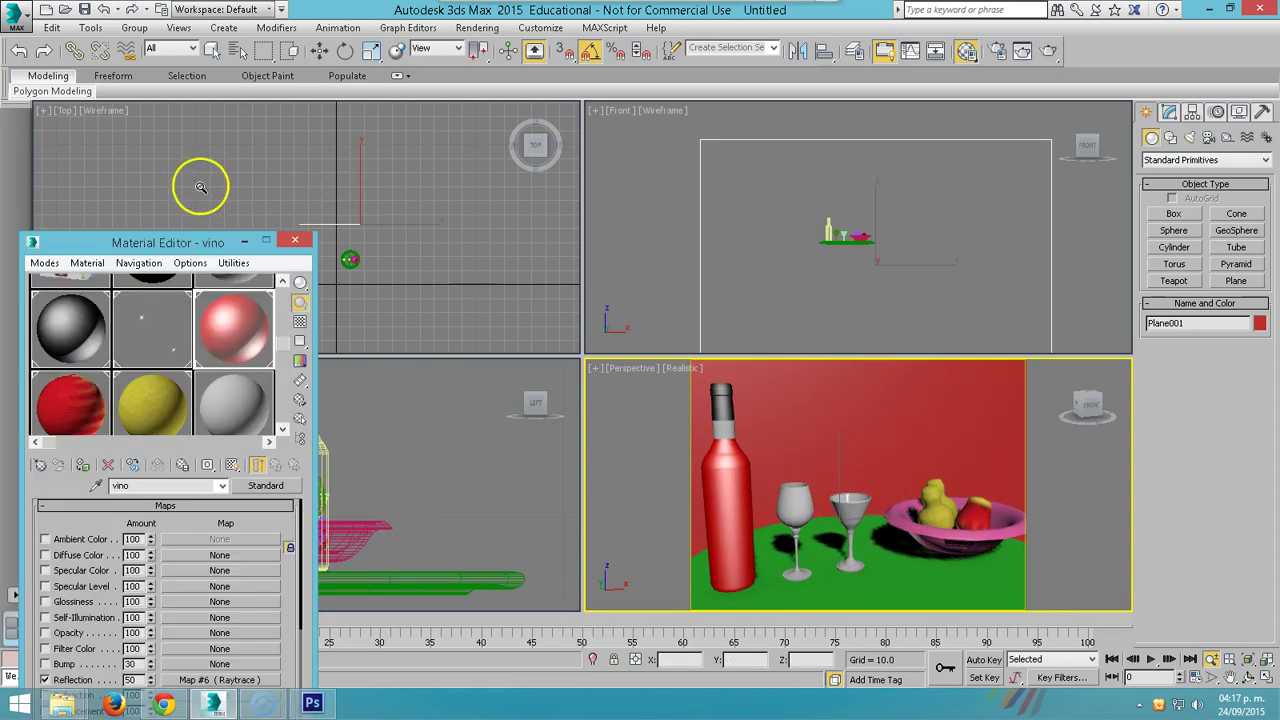
drag(174, 248, 197, 170)
click(250, 330)
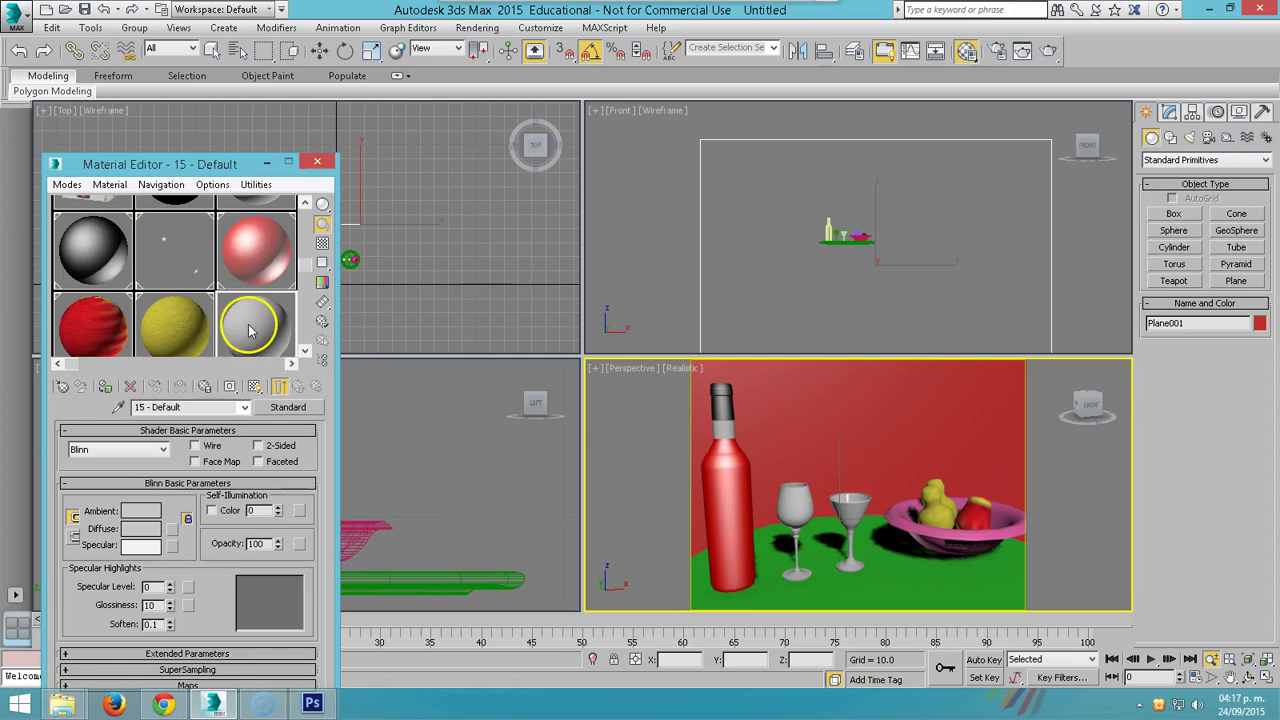
drag(852, 430, 852, 432)
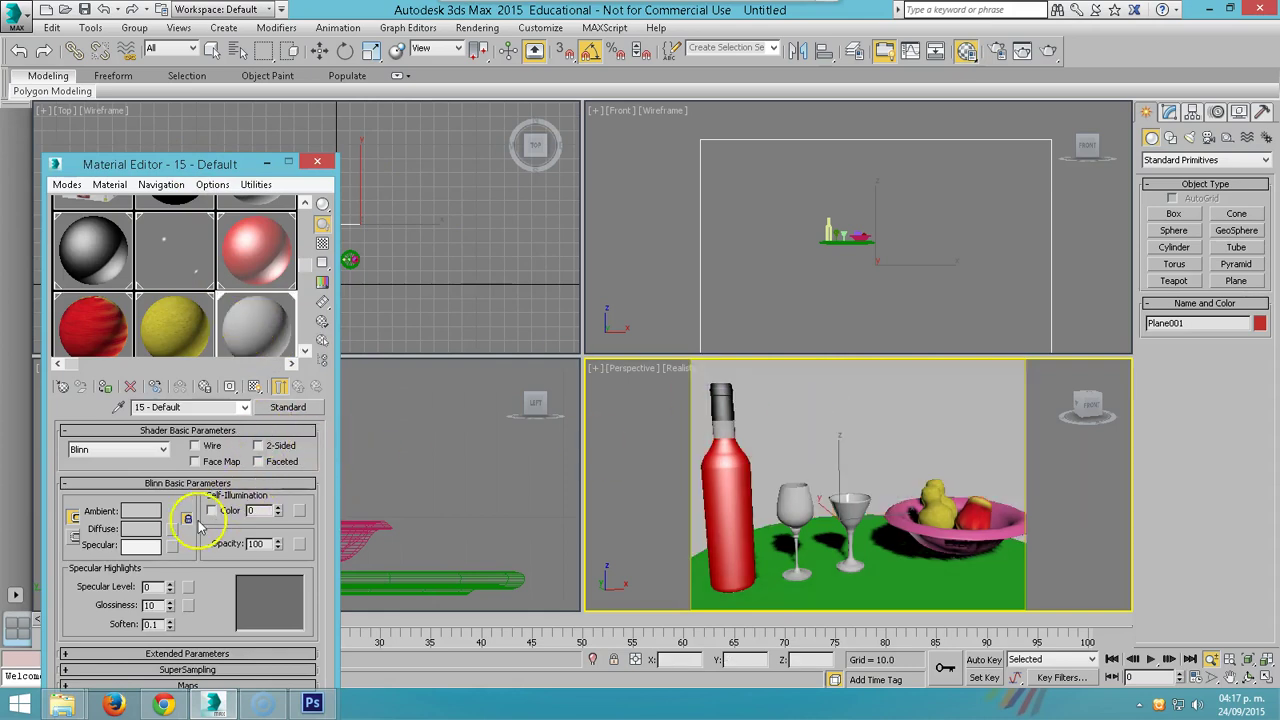
- Load JP_Brick01_Bump from sceneassets images as the diffuse Bitmap map
click(173, 530)
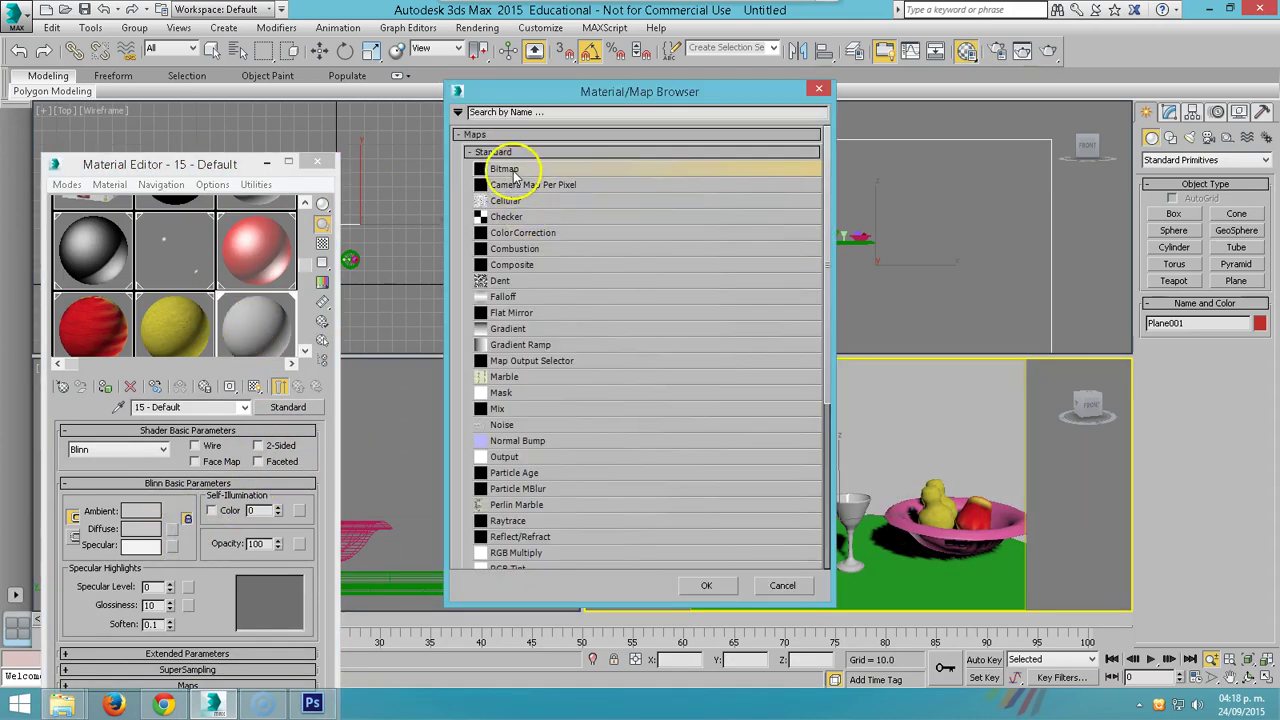
double_click(522, 160)
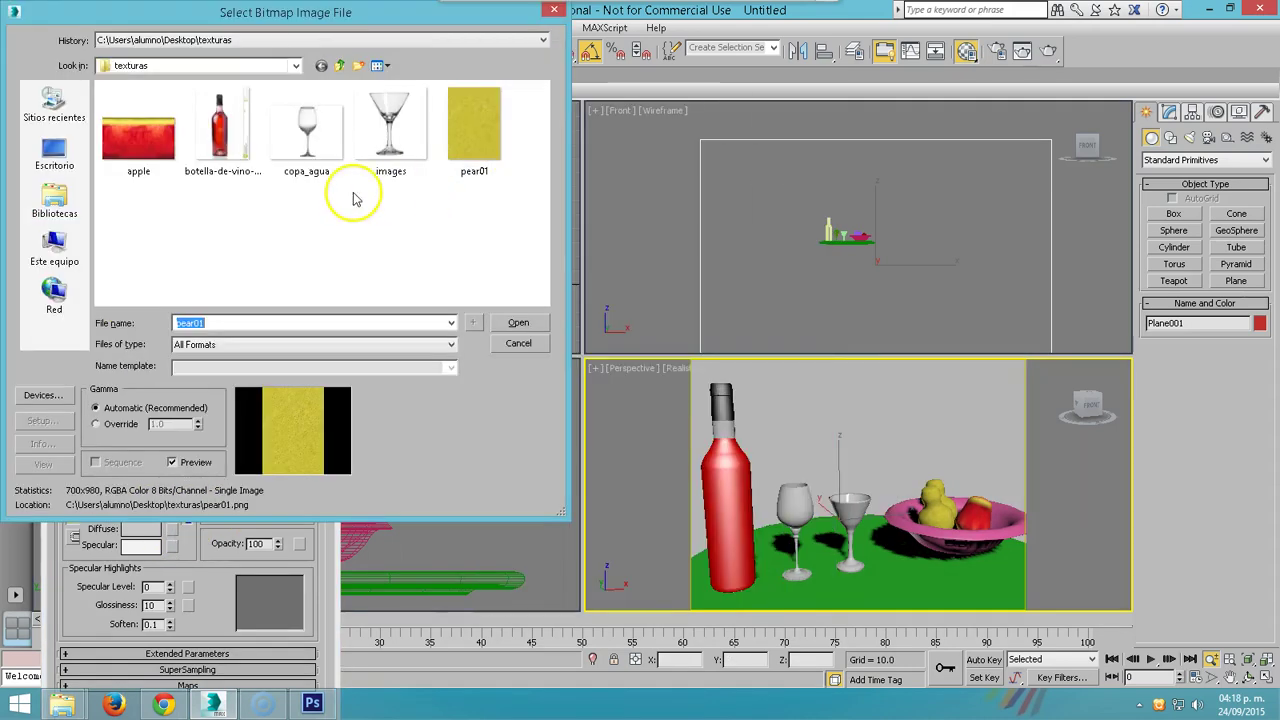
click(543, 40)
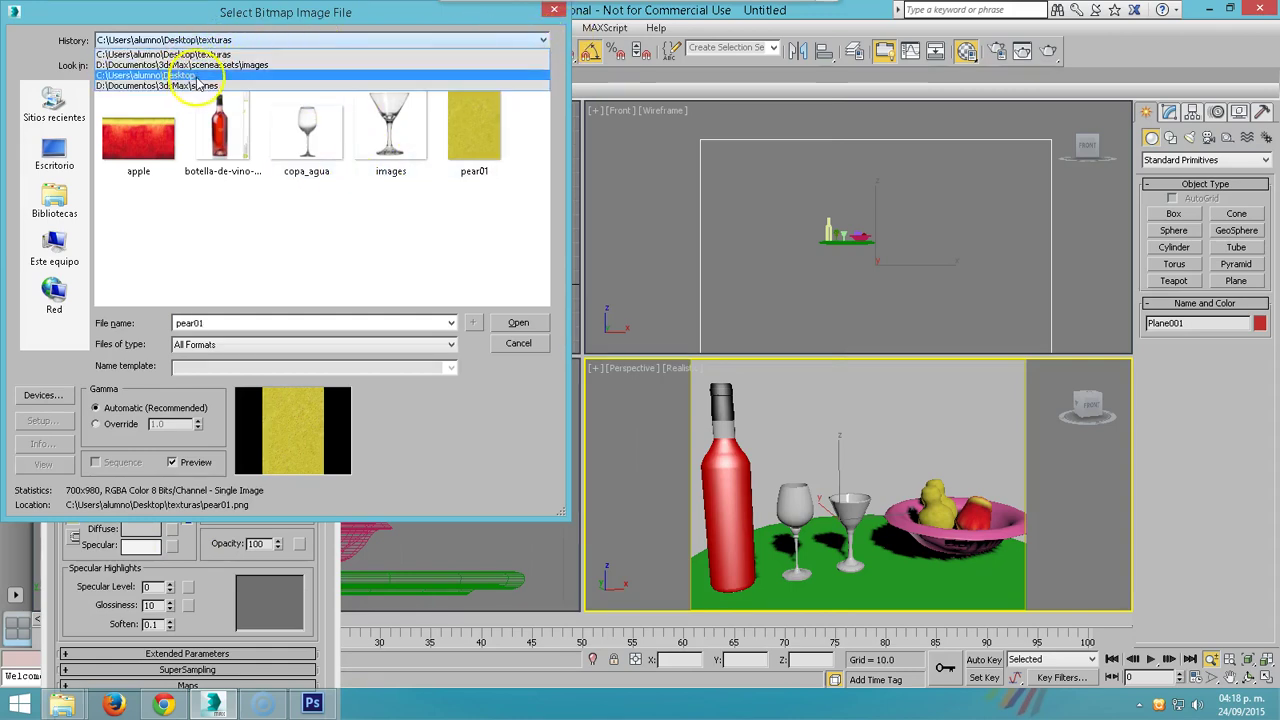
click(225, 64)
scroll(545, 152, down, 2)
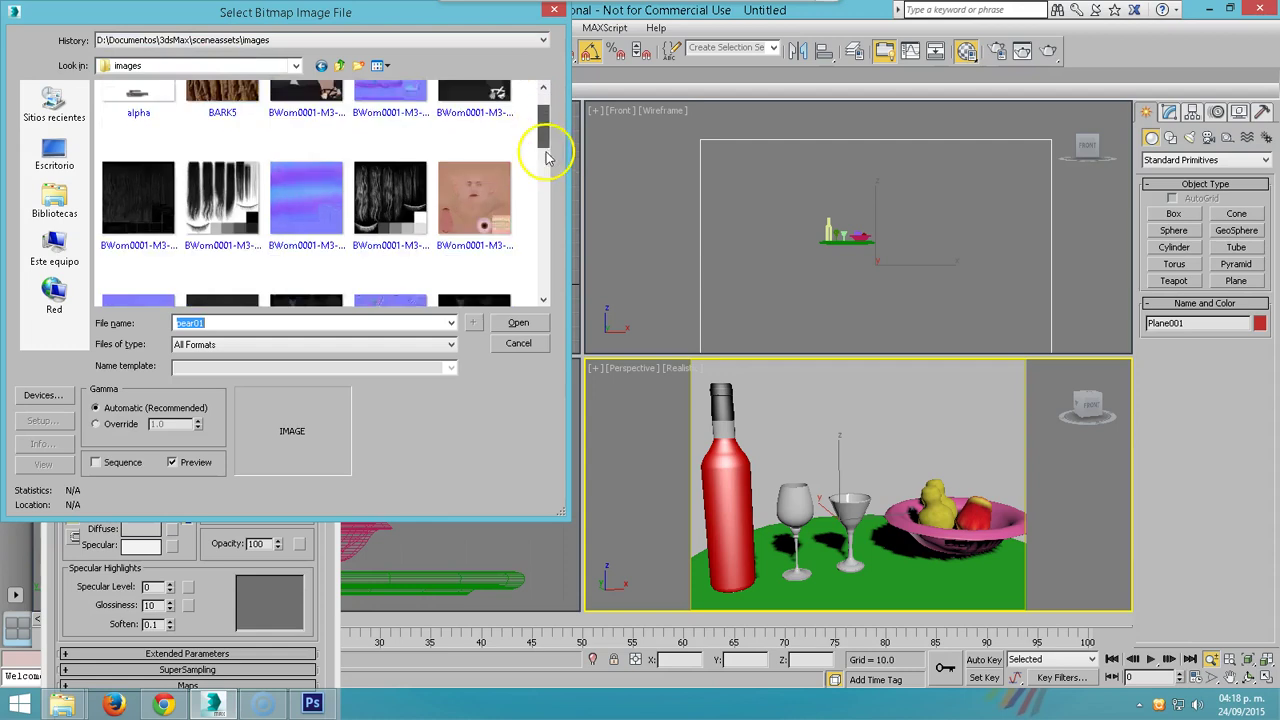
drag(545, 152, 543, 243)
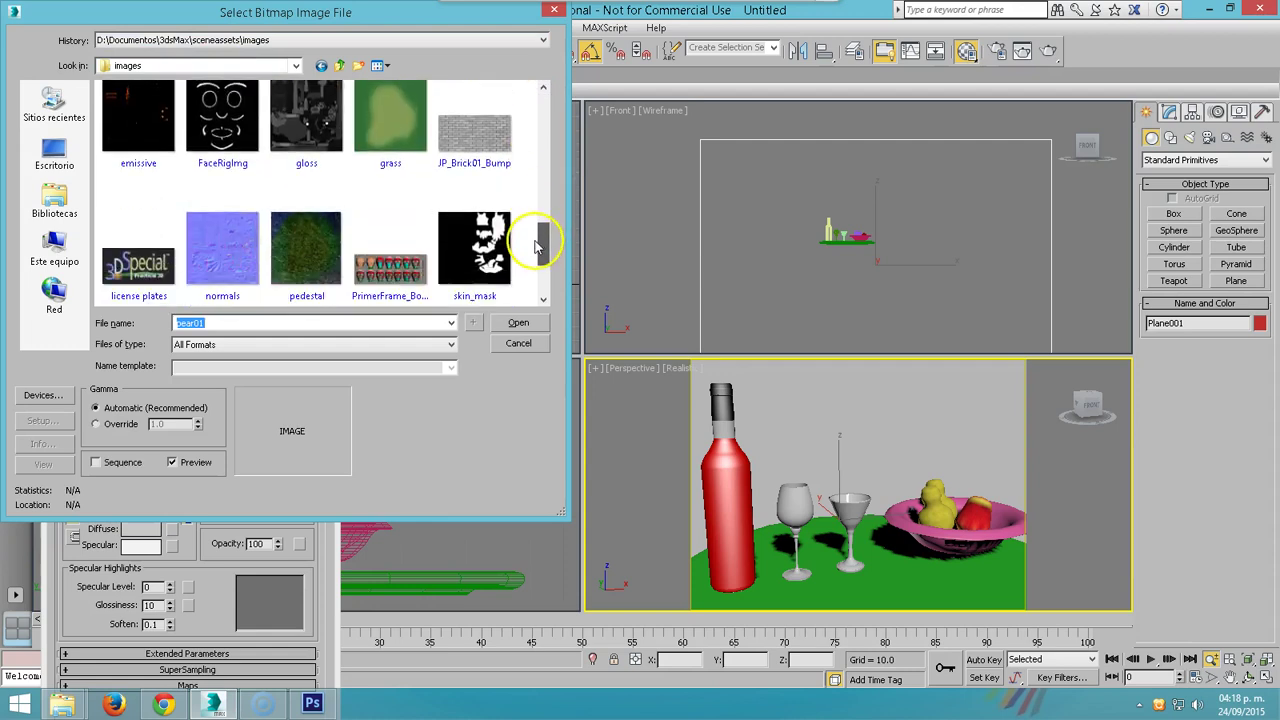
click(476, 140)
click(518, 322)
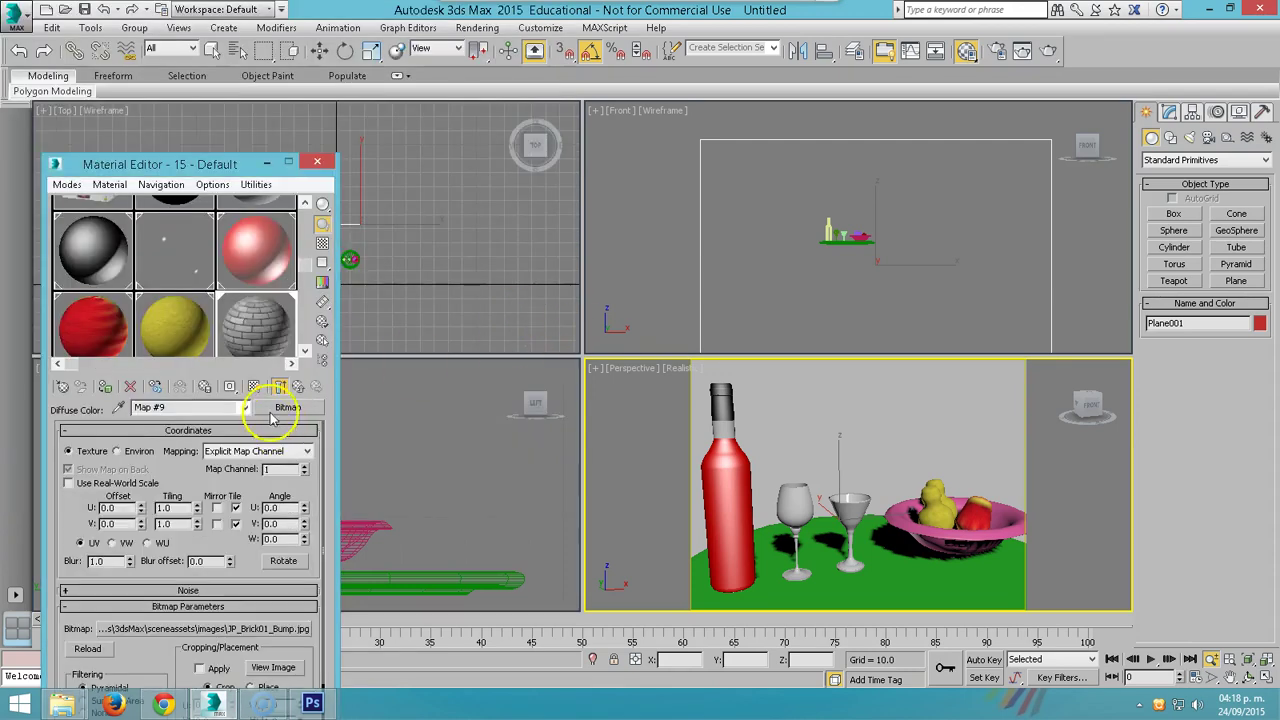
- Show the brick texture in the viewport and set the tiling to 2.0
click(254, 386)
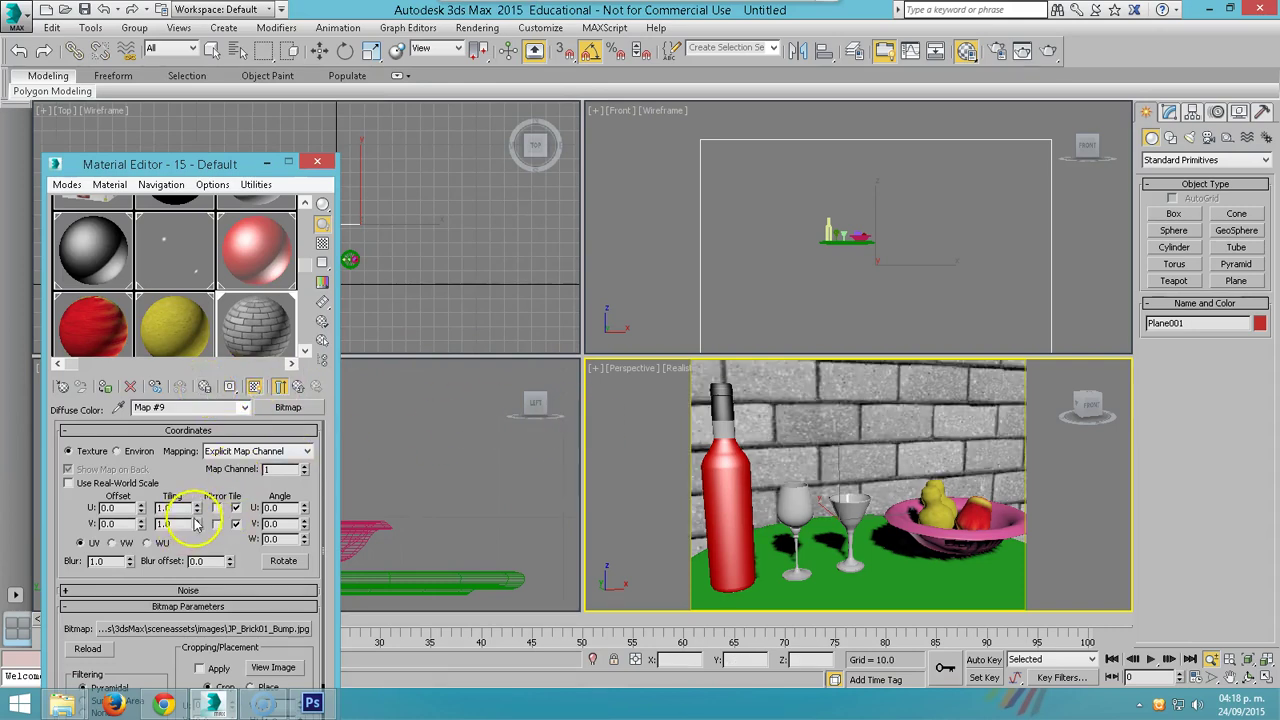
drag(198, 510, 201, 490)
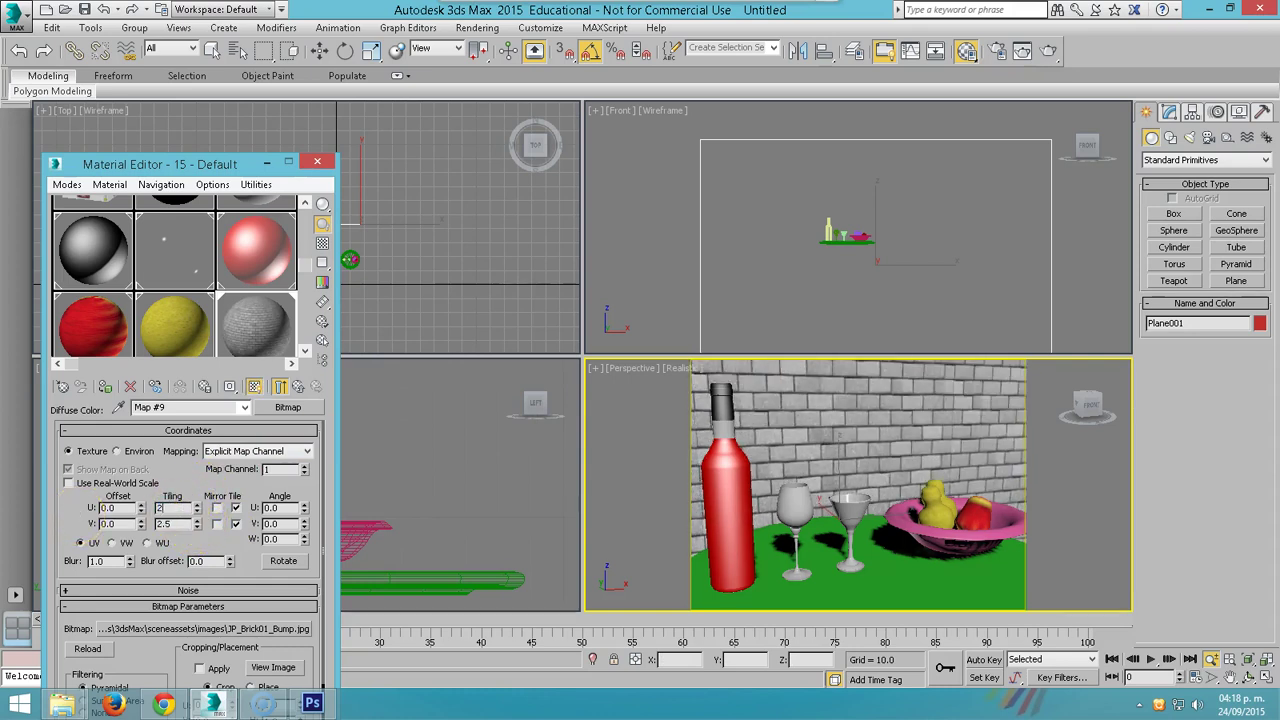
text(2)
key(Return)
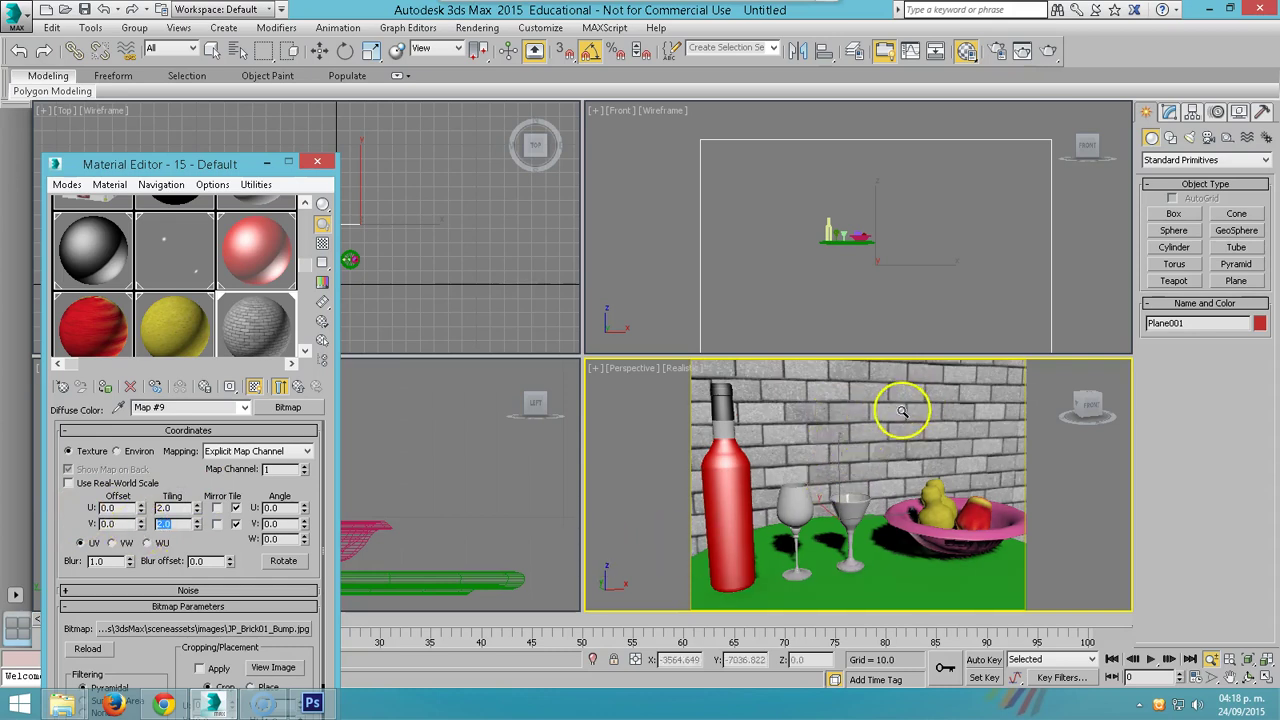
- Push the background plane Plane001 slightly further back along Y in the Top view
drag(229, 165, 299, 455)
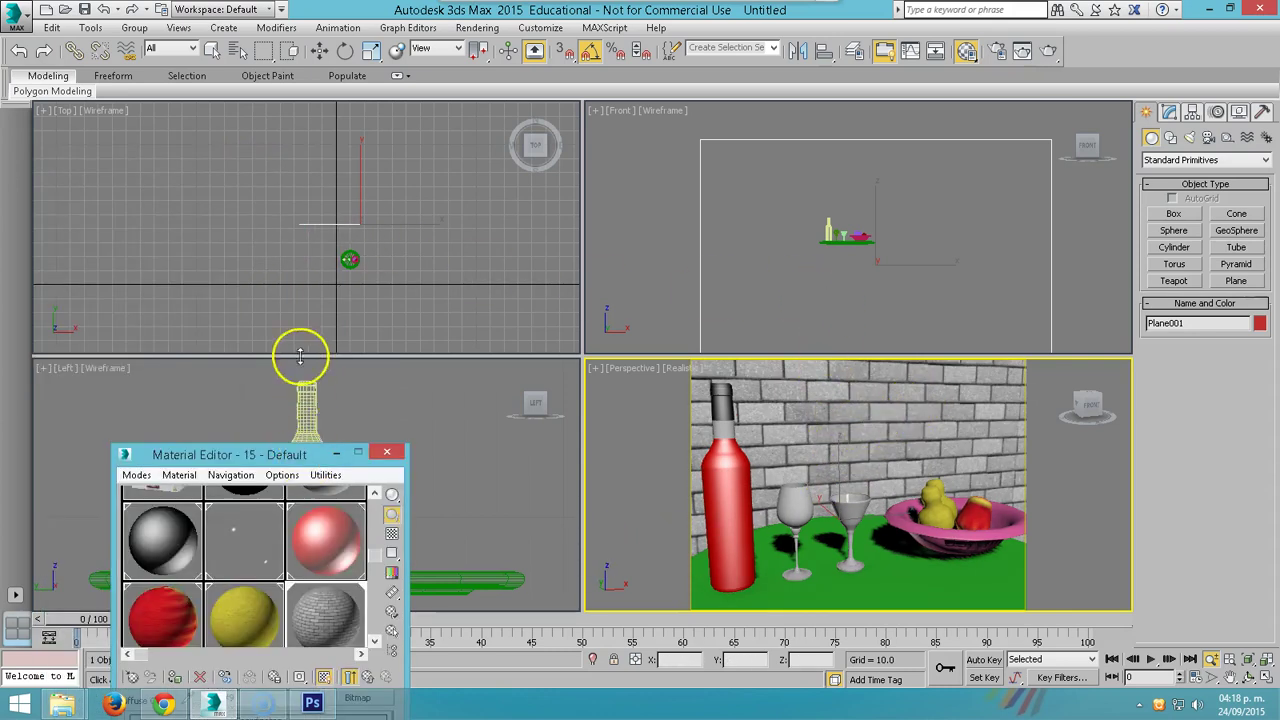
click(320, 249)
key(w)
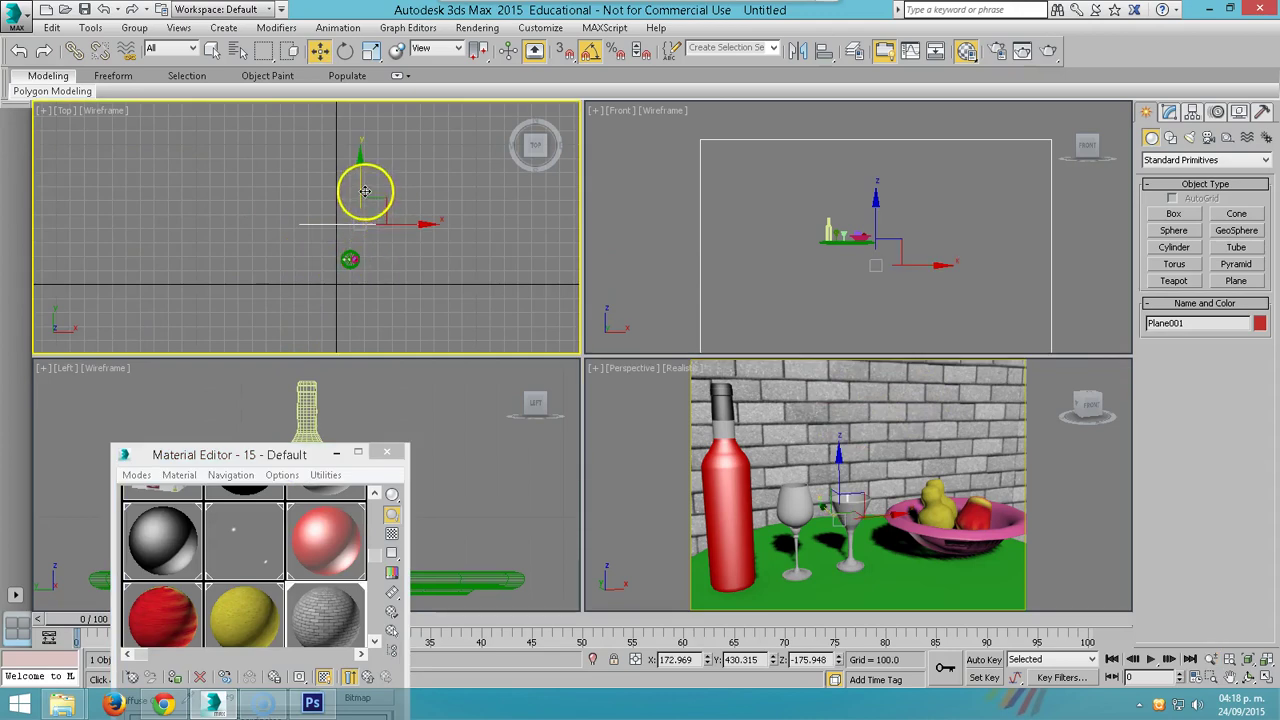
drag(365, 191, 364, 181)
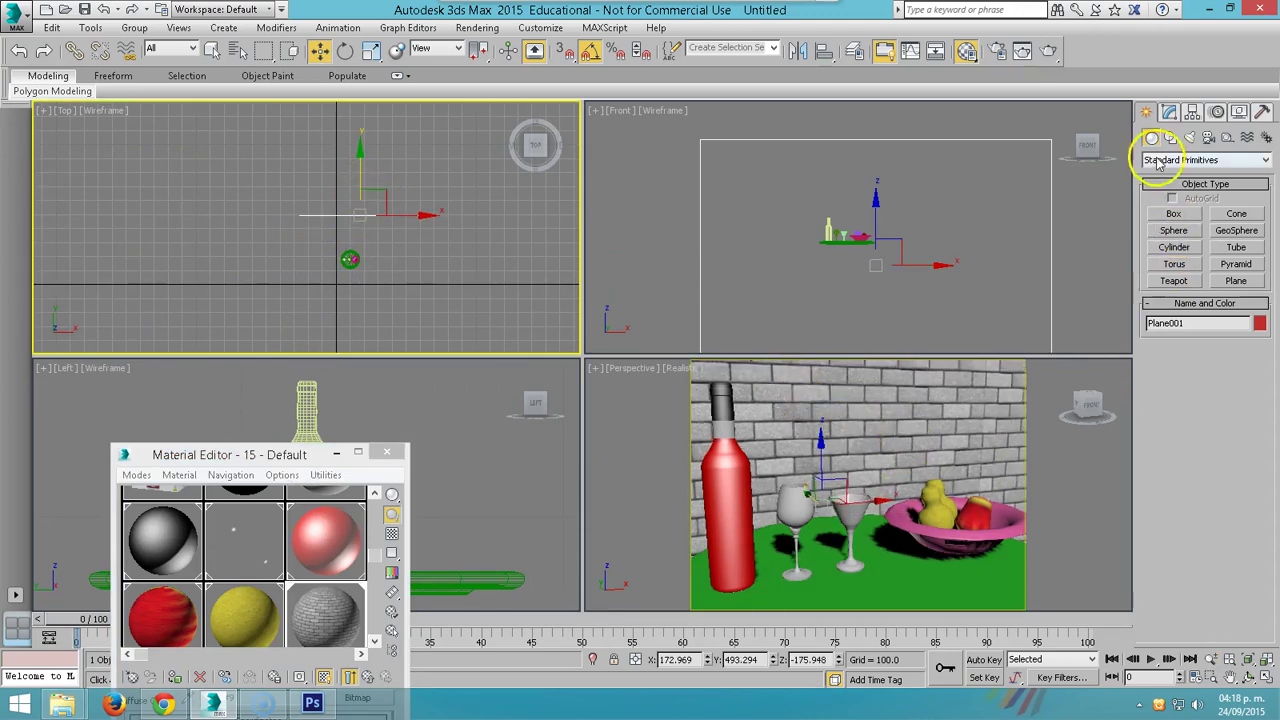
- Place a Standard Skylight, Sky001, in the scene with Cast Shadows enabled
click(1189, 137)
click(1206, 160)
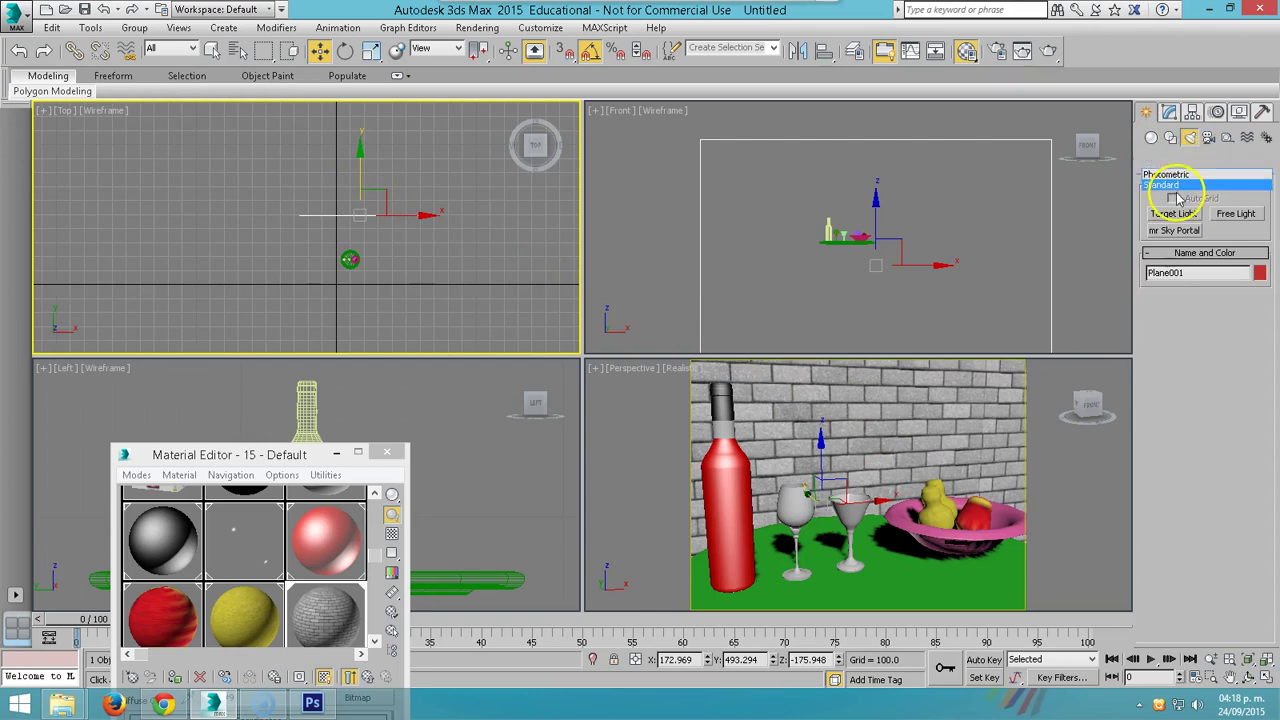
click(1205, 185)
click(1240, 250)
click(1157, 474)
click(915, 573)
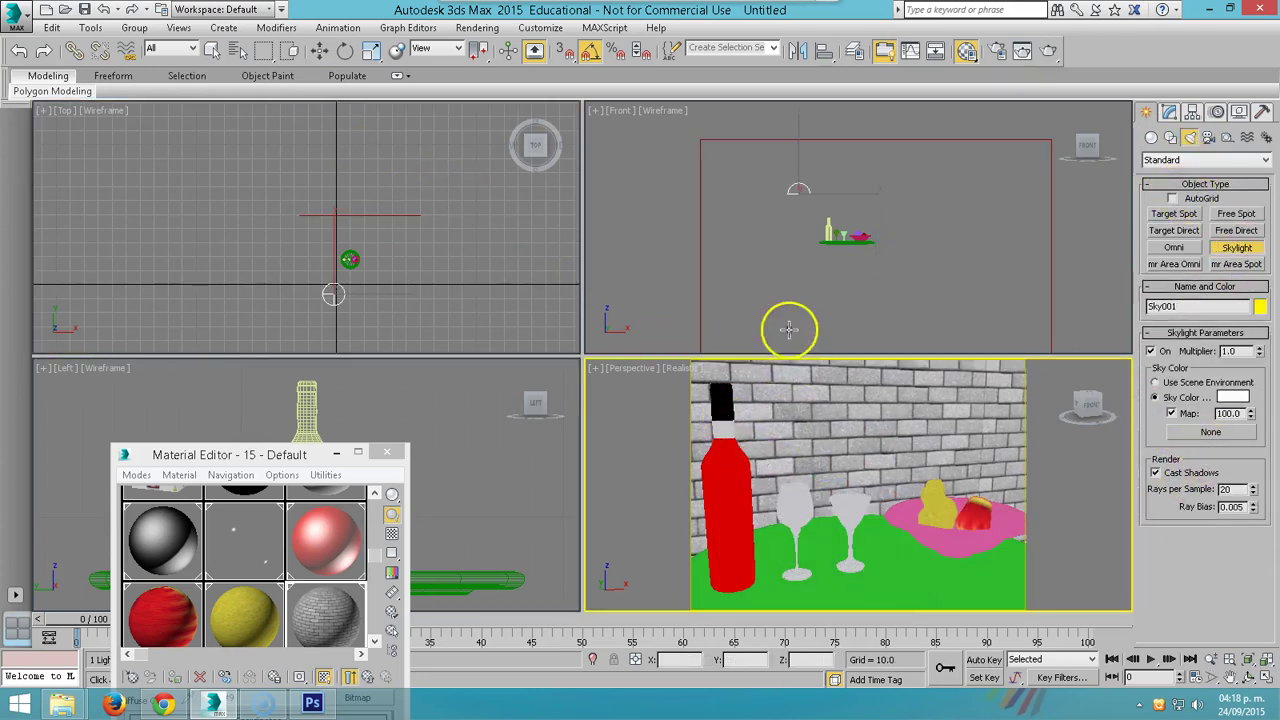
click(786, 193)
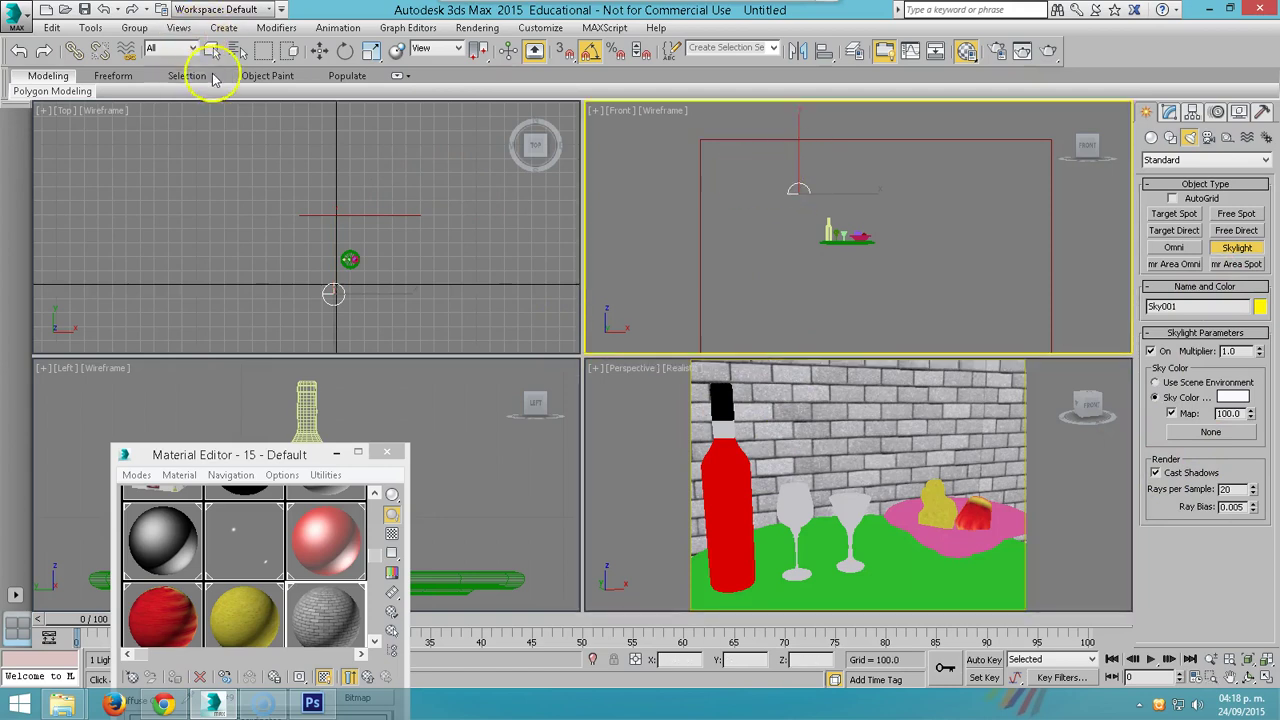
- Open Render Setup and run a test render of the Front view, then close it
click(320, 50)
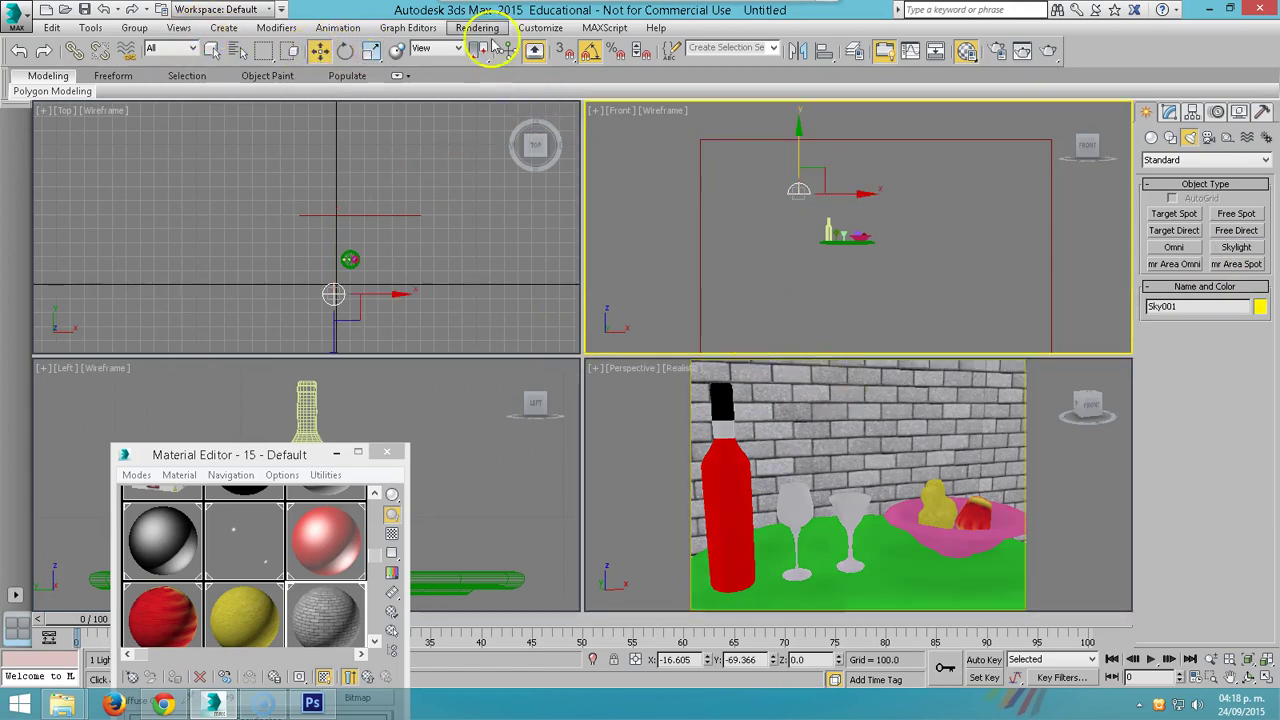
click(477, 27)
click(507, 142)
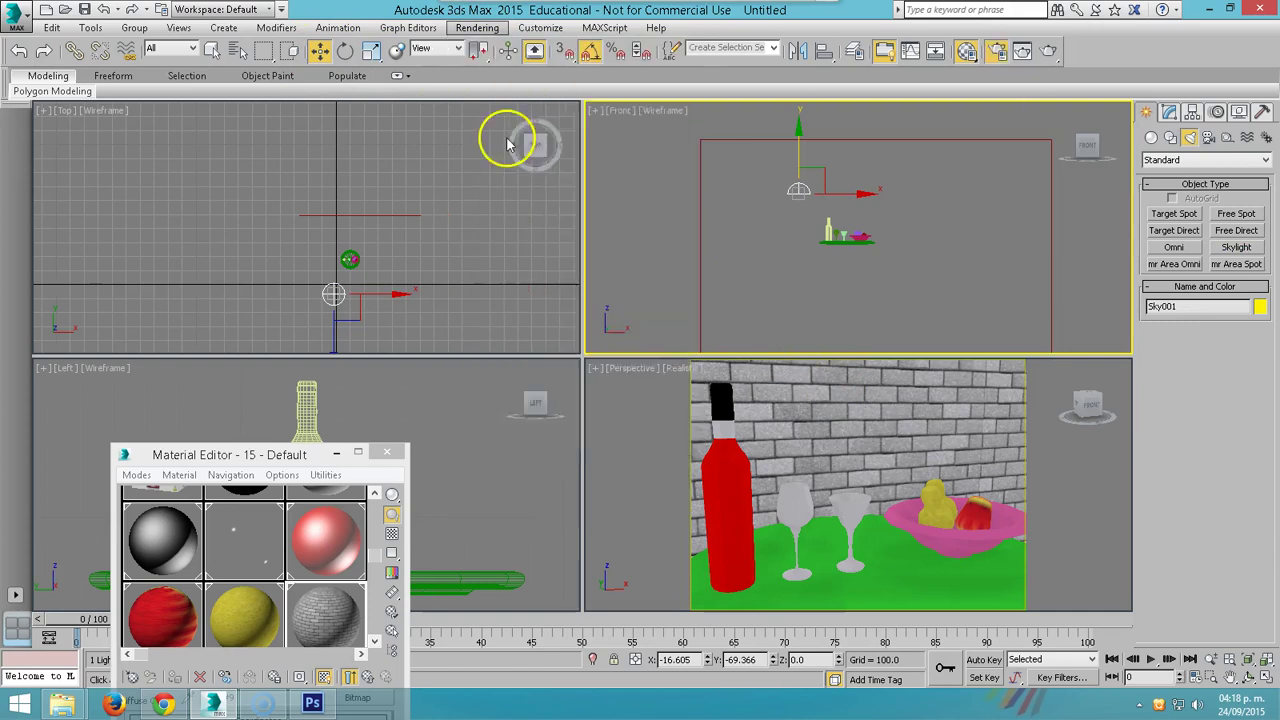
click(688, 520)
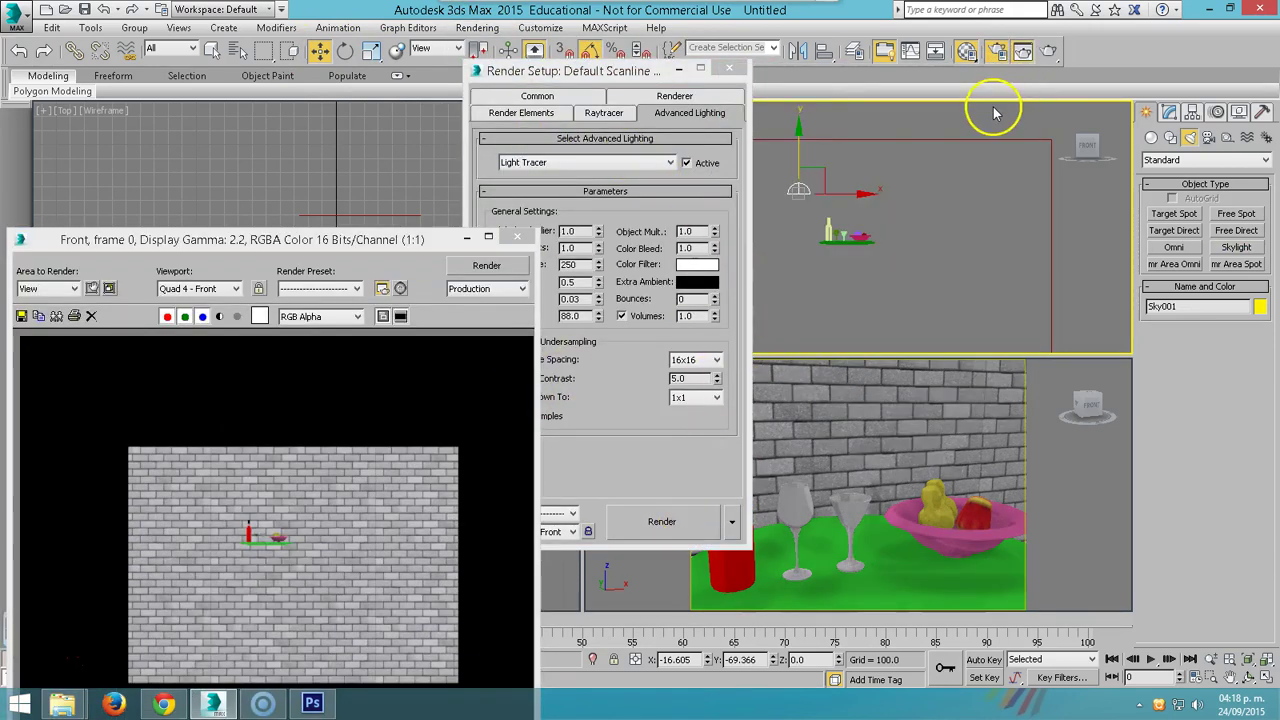
click(517, 237)
- Render the Perspective view, then close the rendered image and progress windows
click(846, 366)
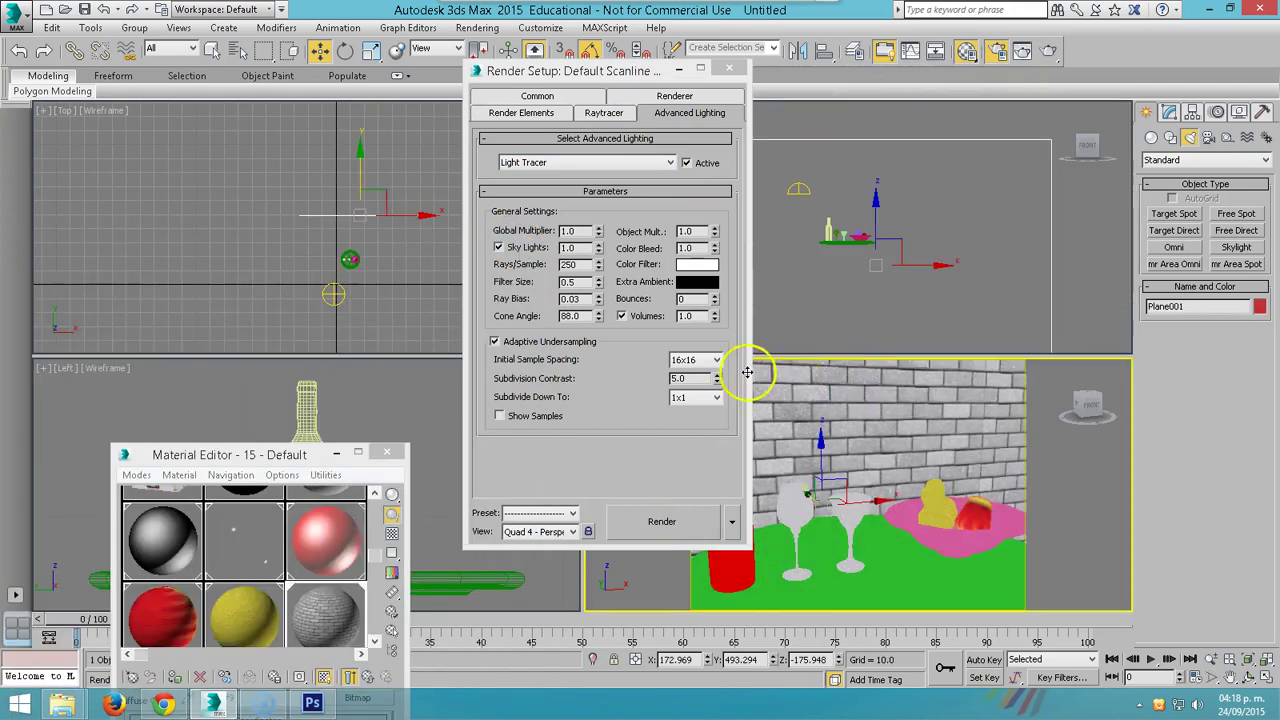
click(661, 521)
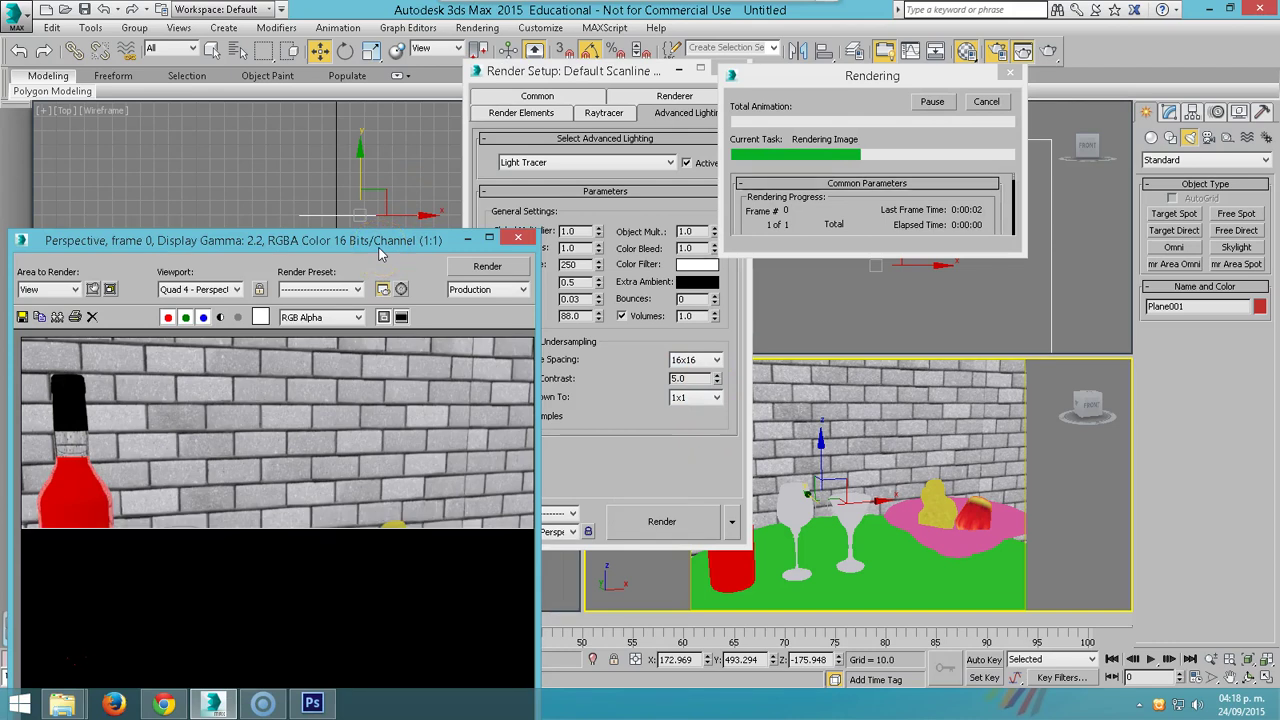
drag(414, 238, 566, 119)
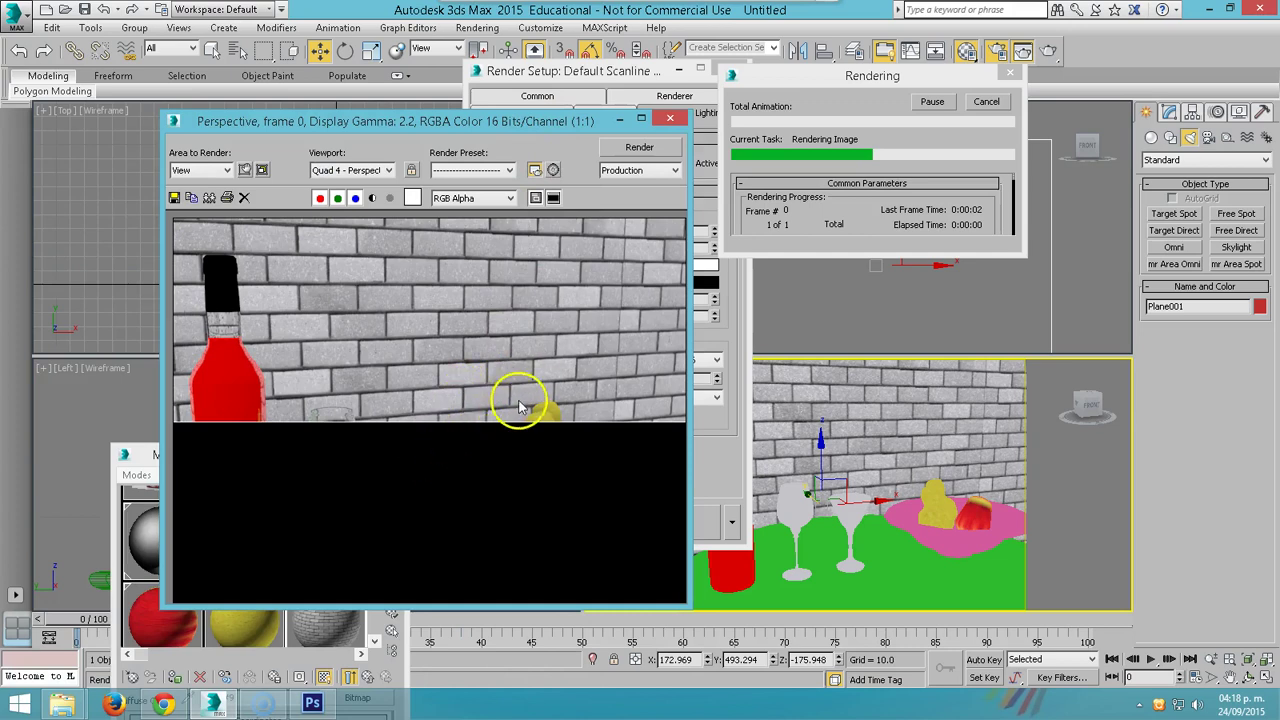
click(671, 119)
click(986, 101)
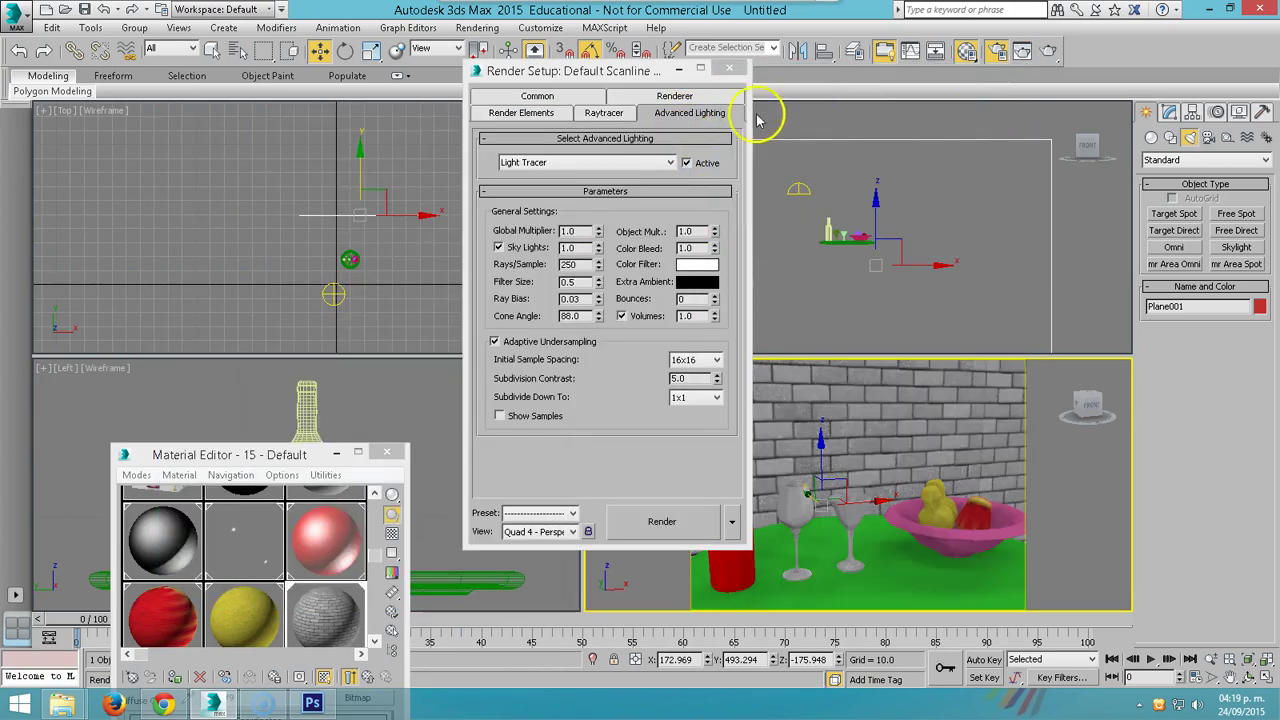
- Replace the brick wall material's colour map with a Concrete bitmap image
drag(661, 75, 581, 76)
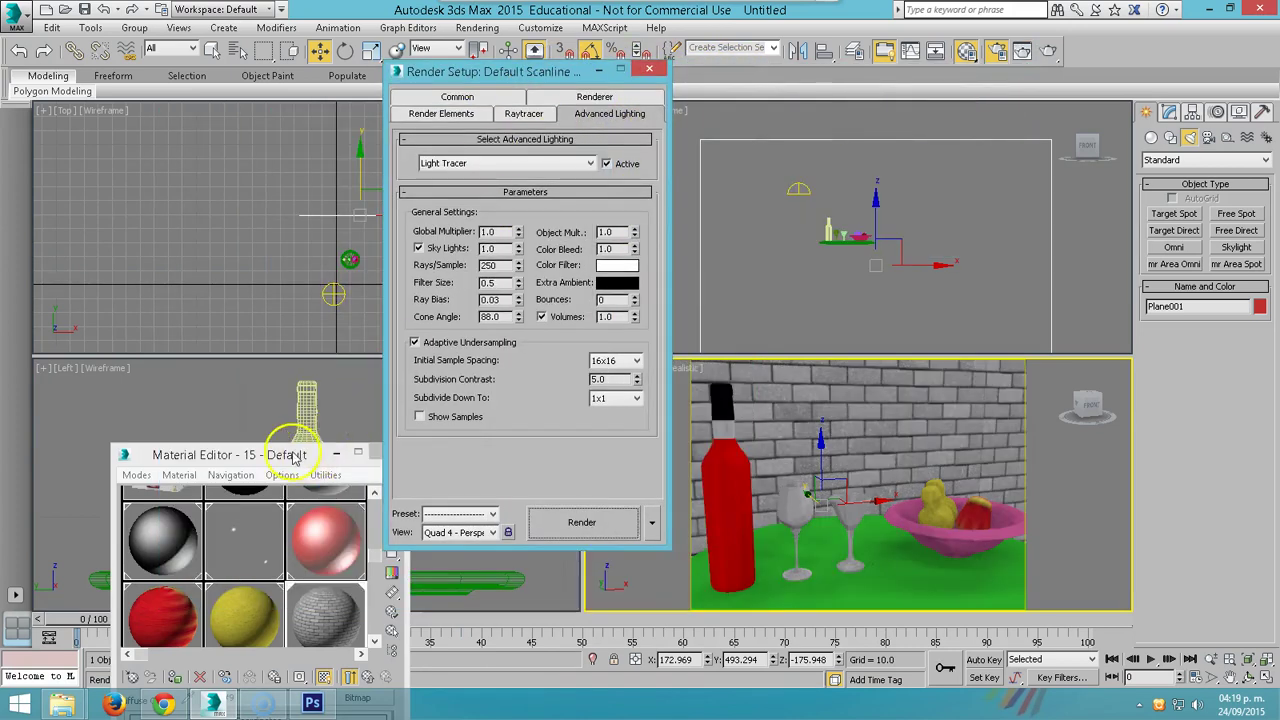
drag(293, 458, 253, 252)
click(284, 410)
click(318, 494)
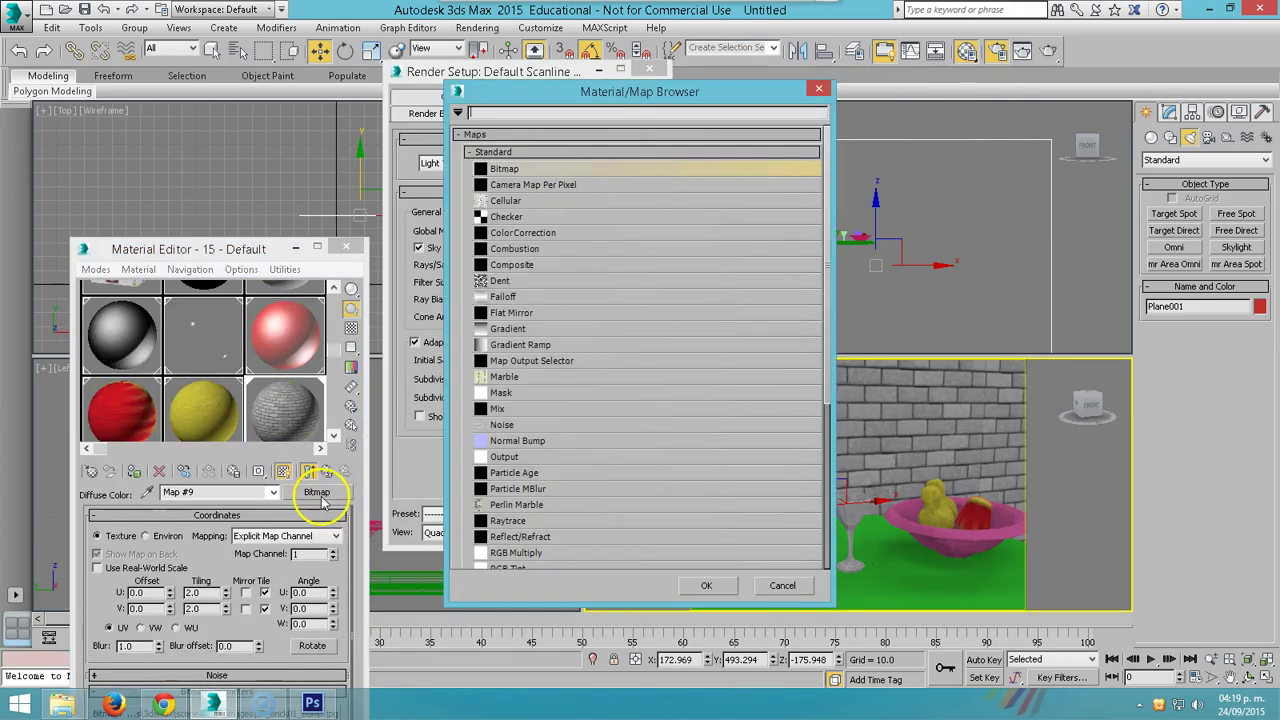
double_click(486, 168)
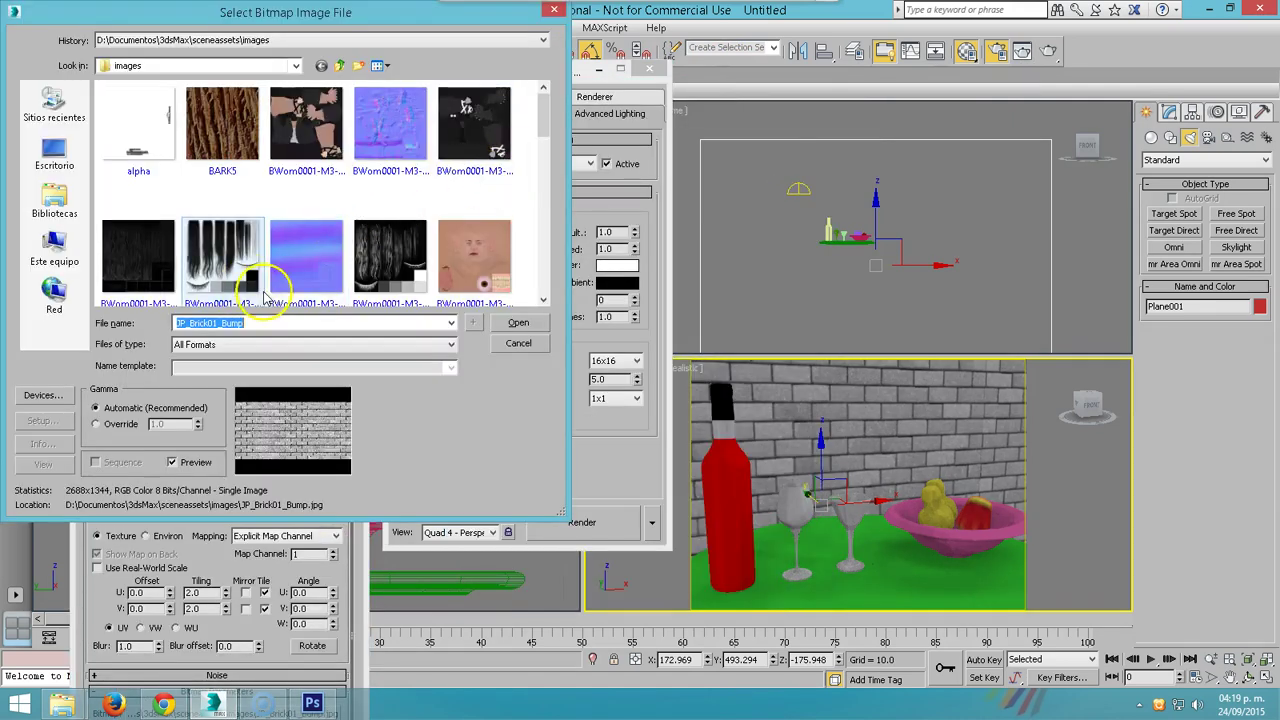
mouse_move(540, 128)
mouse_down()
mouse_move(530, 275)
mouse_move(520, 200)
mouse_up()
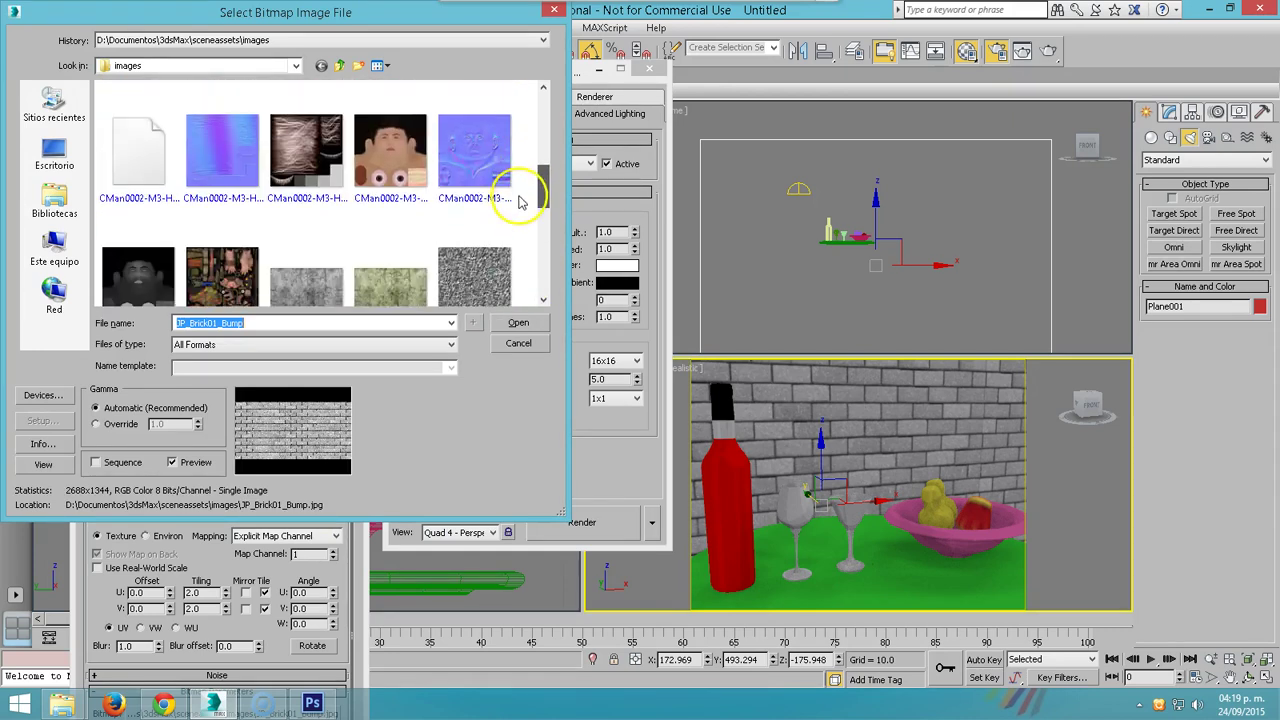
scroll(520, 200, down, 1)
click(405, 228)
click(518, 322)
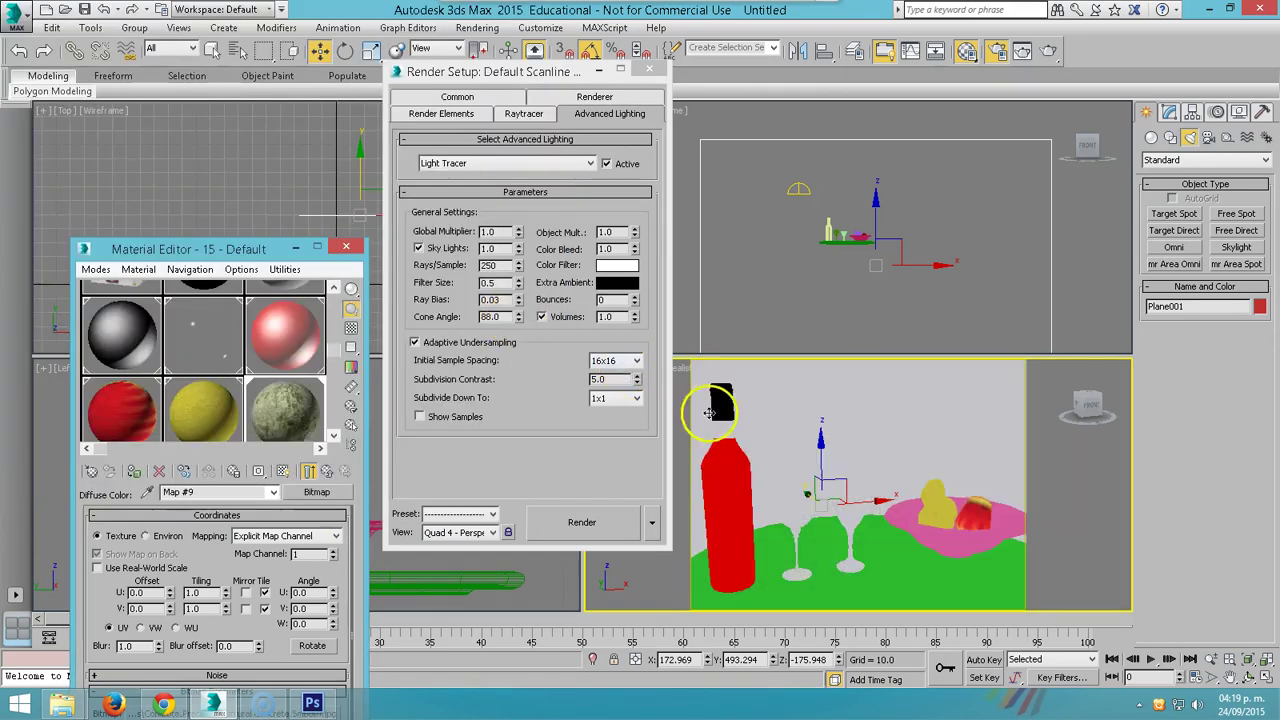
- Show the concrete map in the viewport, tile it about 2.8 by 2.9, and re-render
click(283, 473)
mouse_move(226, 601)
mouse_down()
mouse_move(224, 581)
mouse_move(225, 594)
mouse_up()
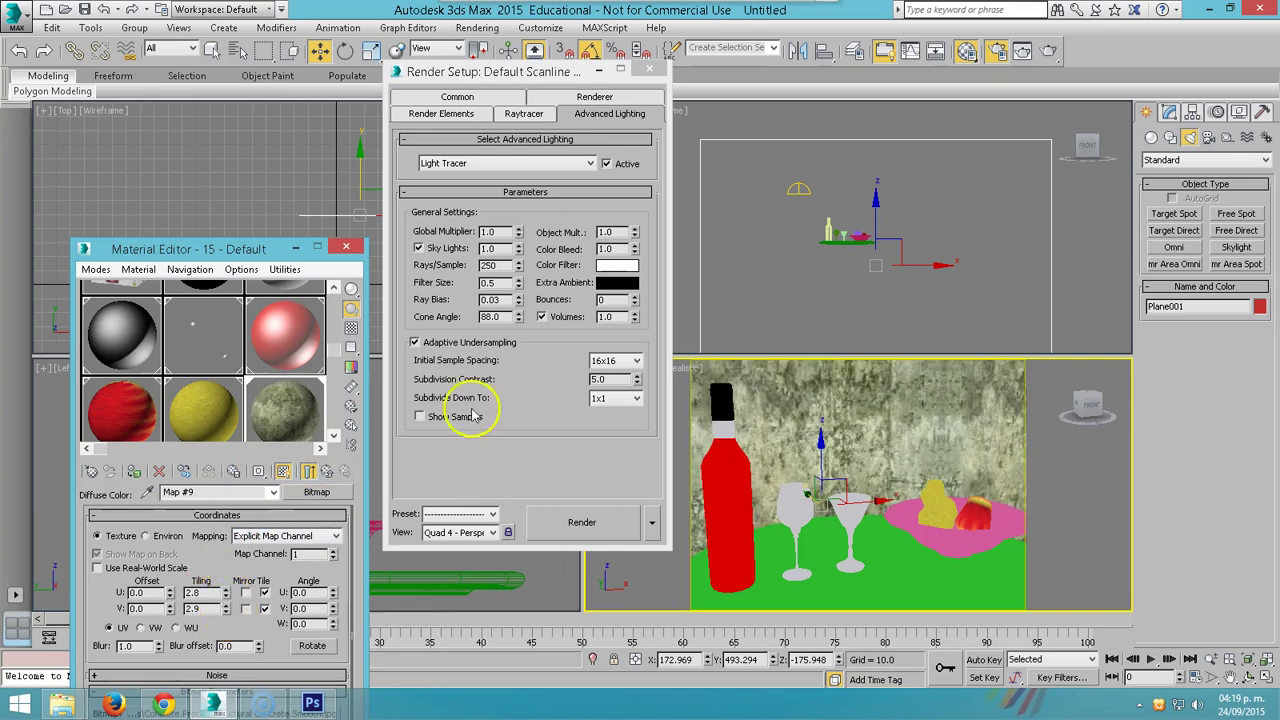
click(1046, 52)
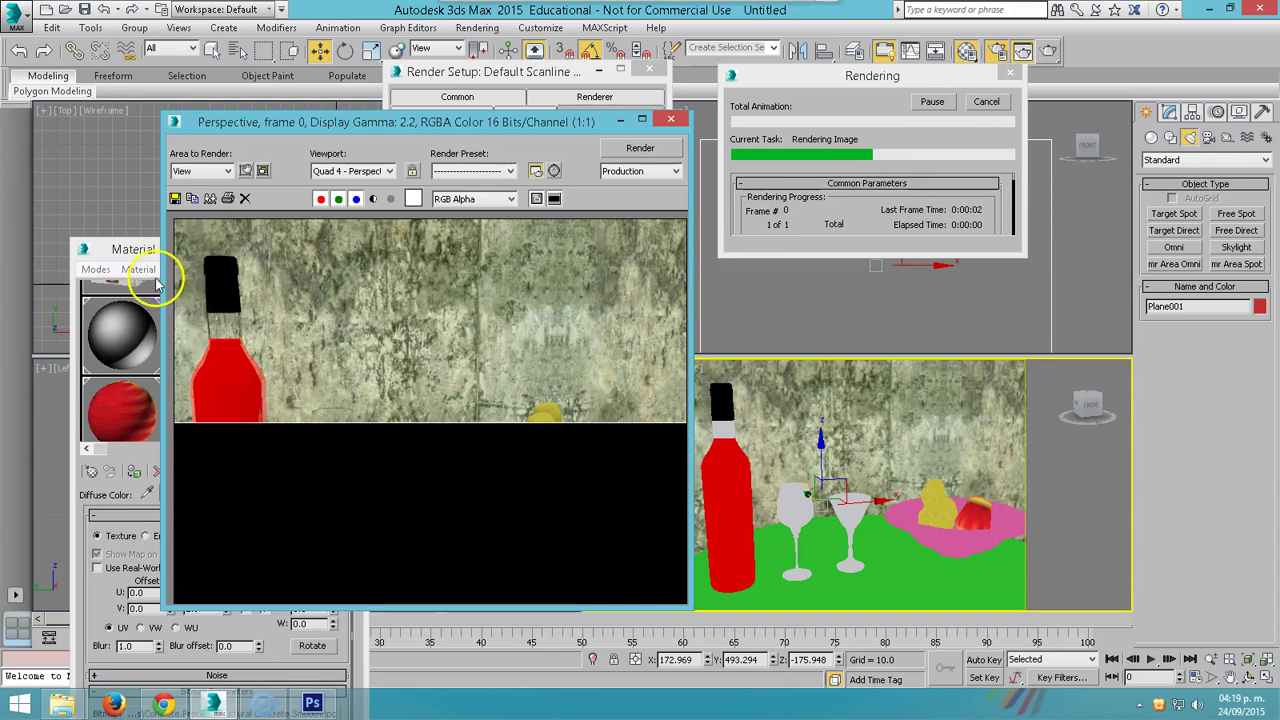
- Search Google Images for 'papel tapiz' in a new Chrome tab
click(166, 704)
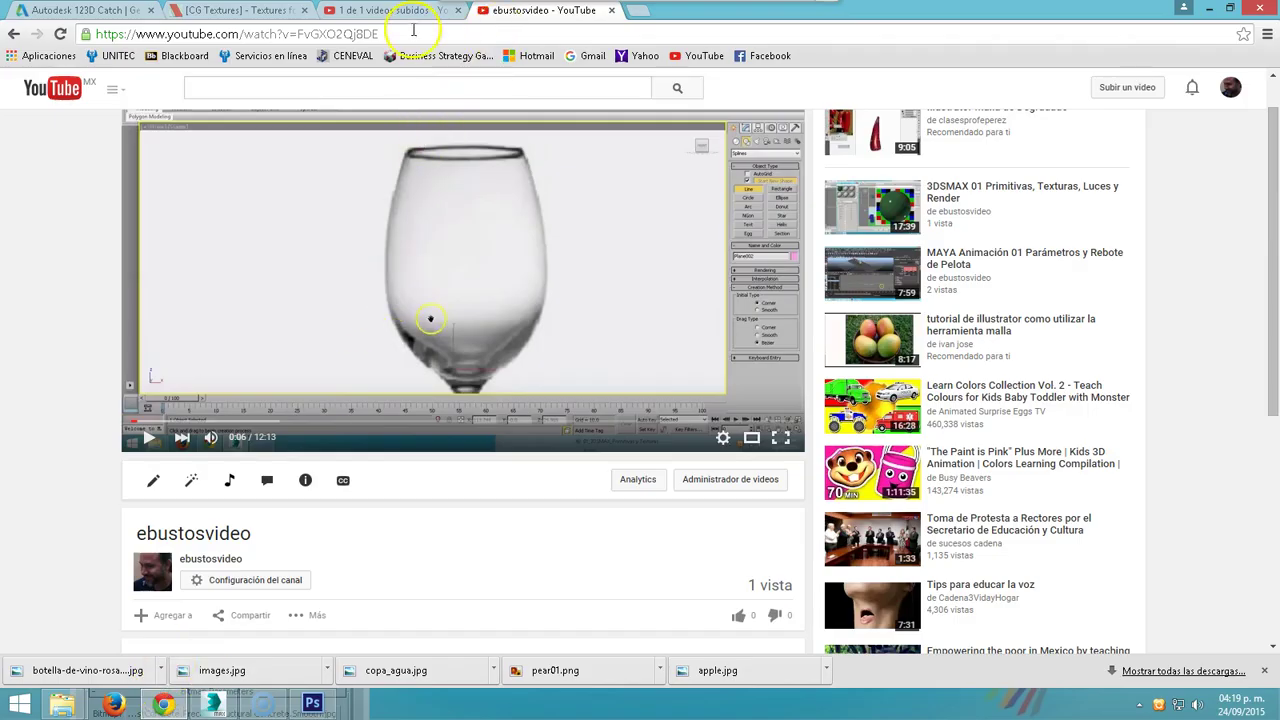
click(640, 12)
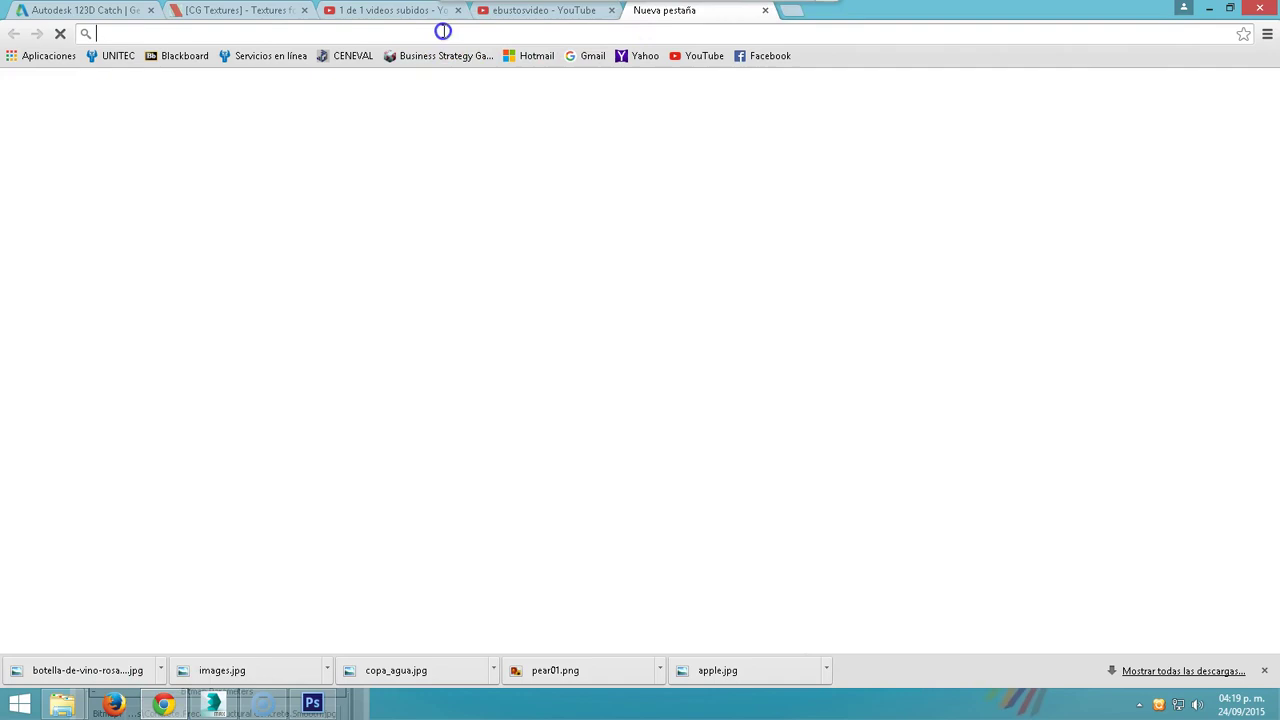
text(papel tapiz)
key(Return)
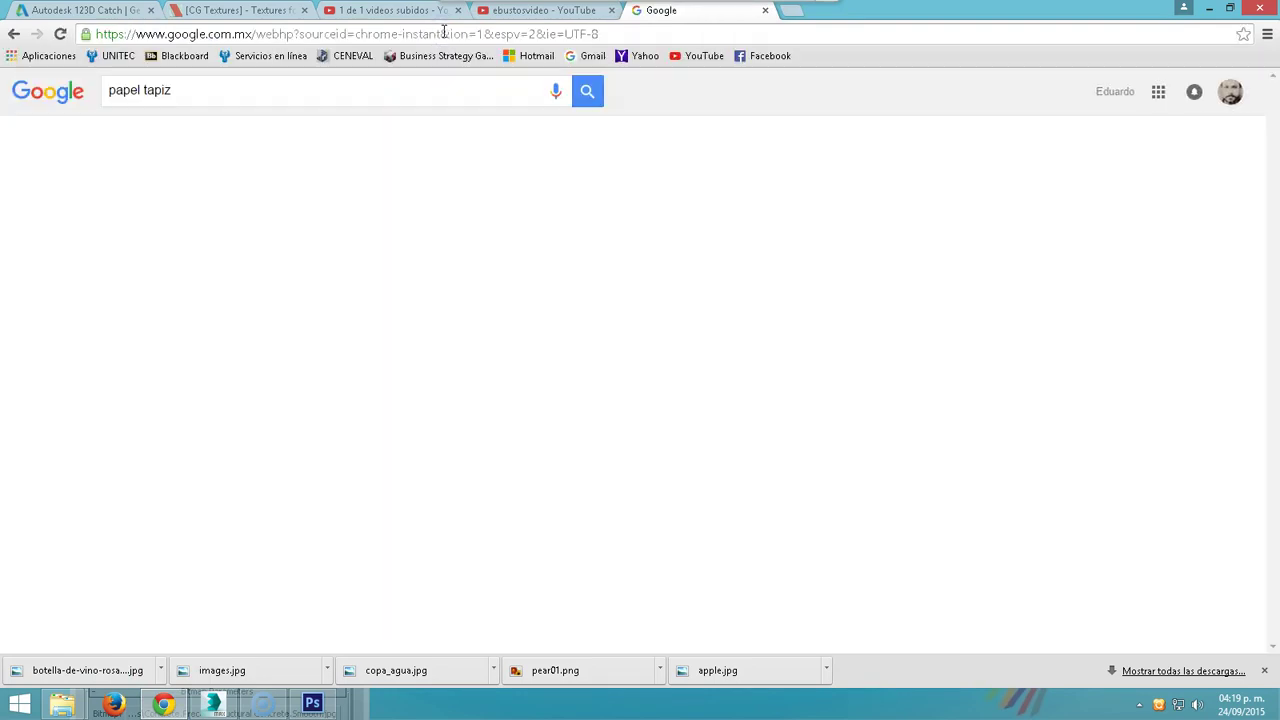
click(240, 138)
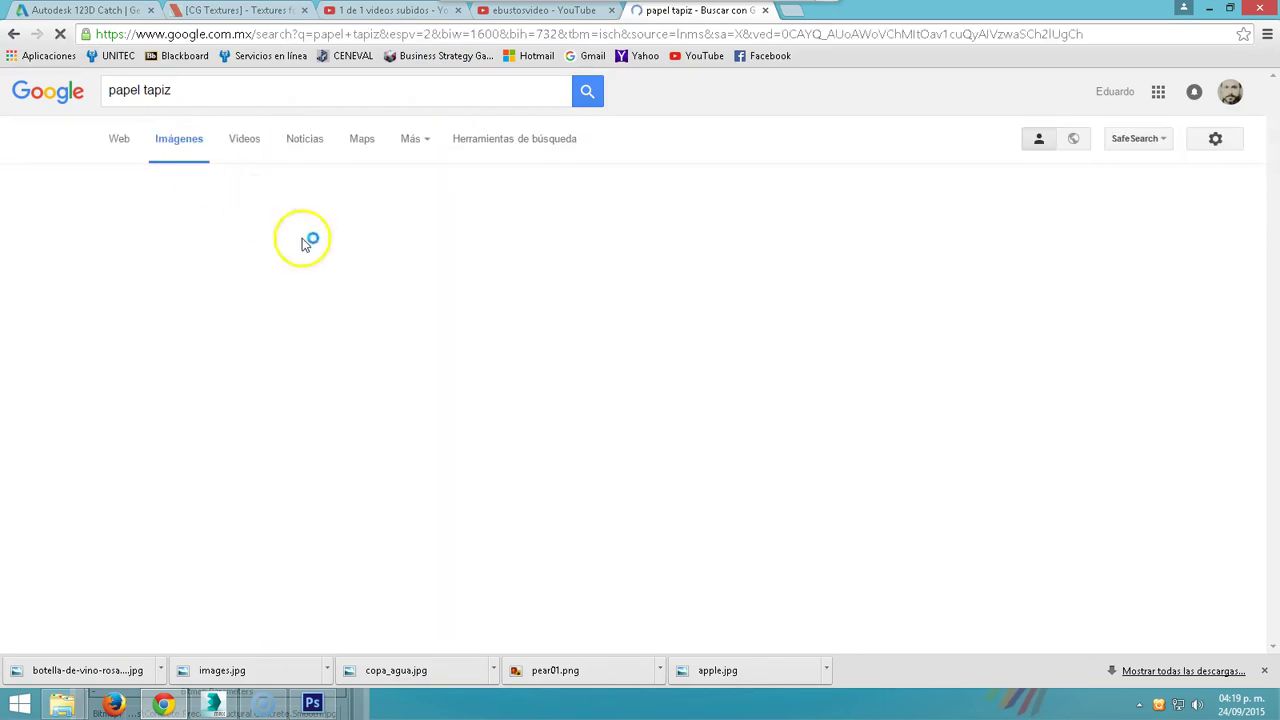
- Preview the red wallpaper image, then the blue damask wallpaper image
scroll(790, 510, down, 2)
scroll(790, 510, down, 2)
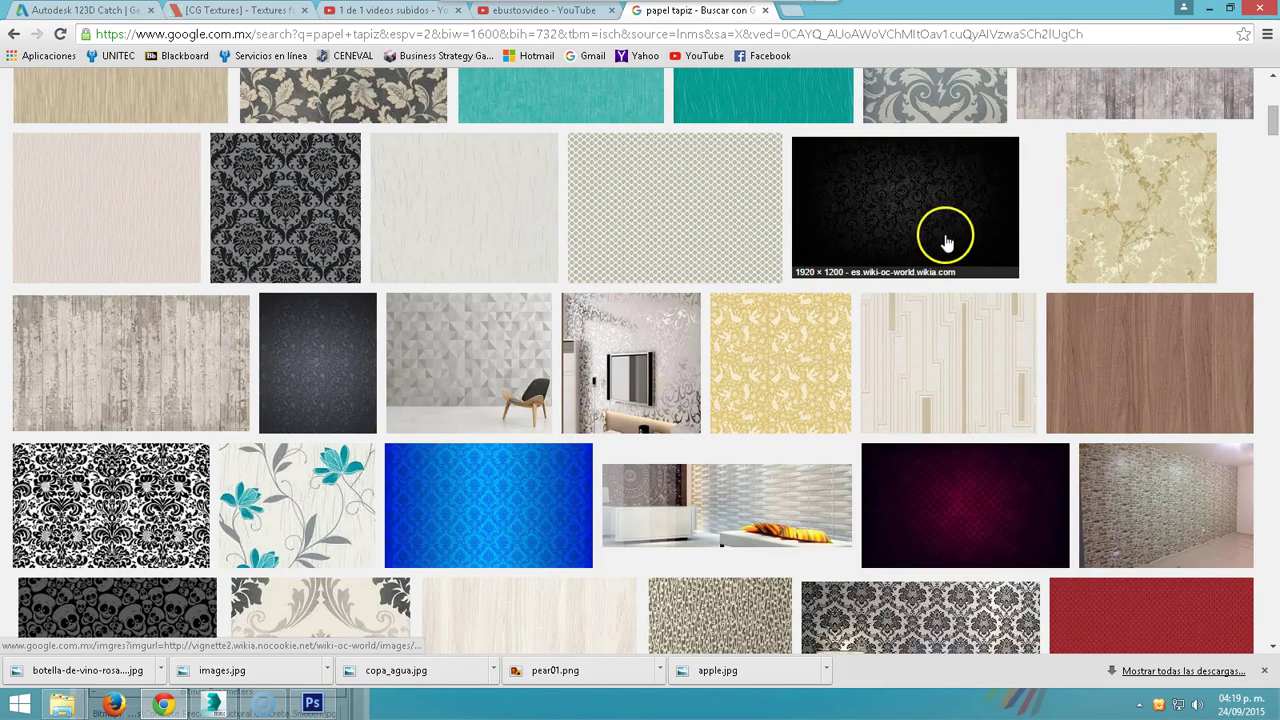
click(1100, 609)
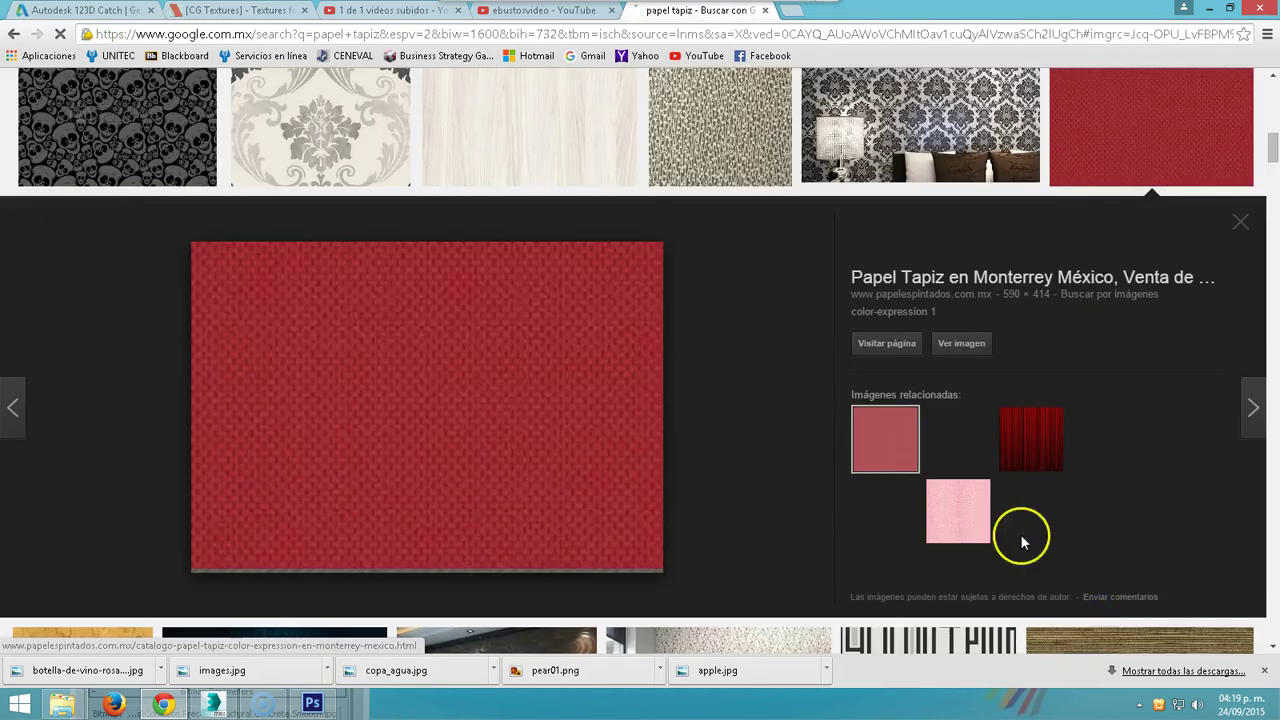
right_click(462, 398)
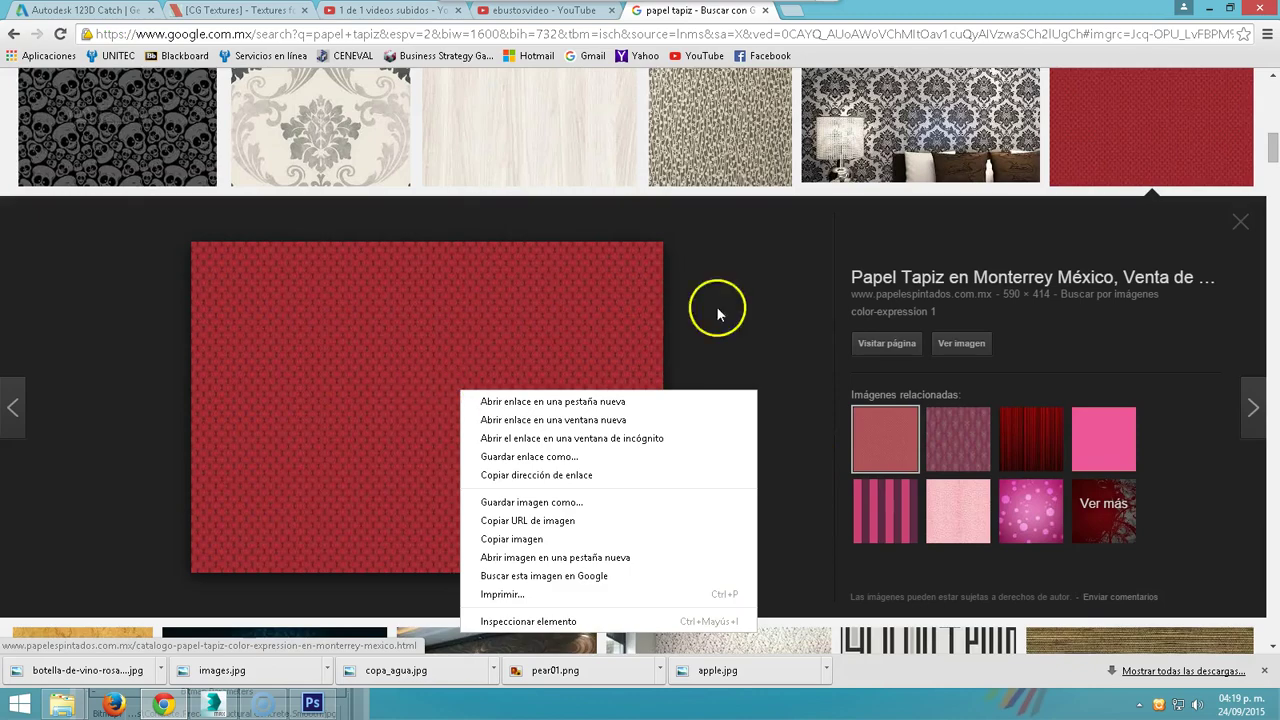
click(816, 374)
scroll(816, 374, up, 4)
scroll(820, 366, up, 3)
scroll(900, 440, down, 3)
scroll(900, 450, up, 3)
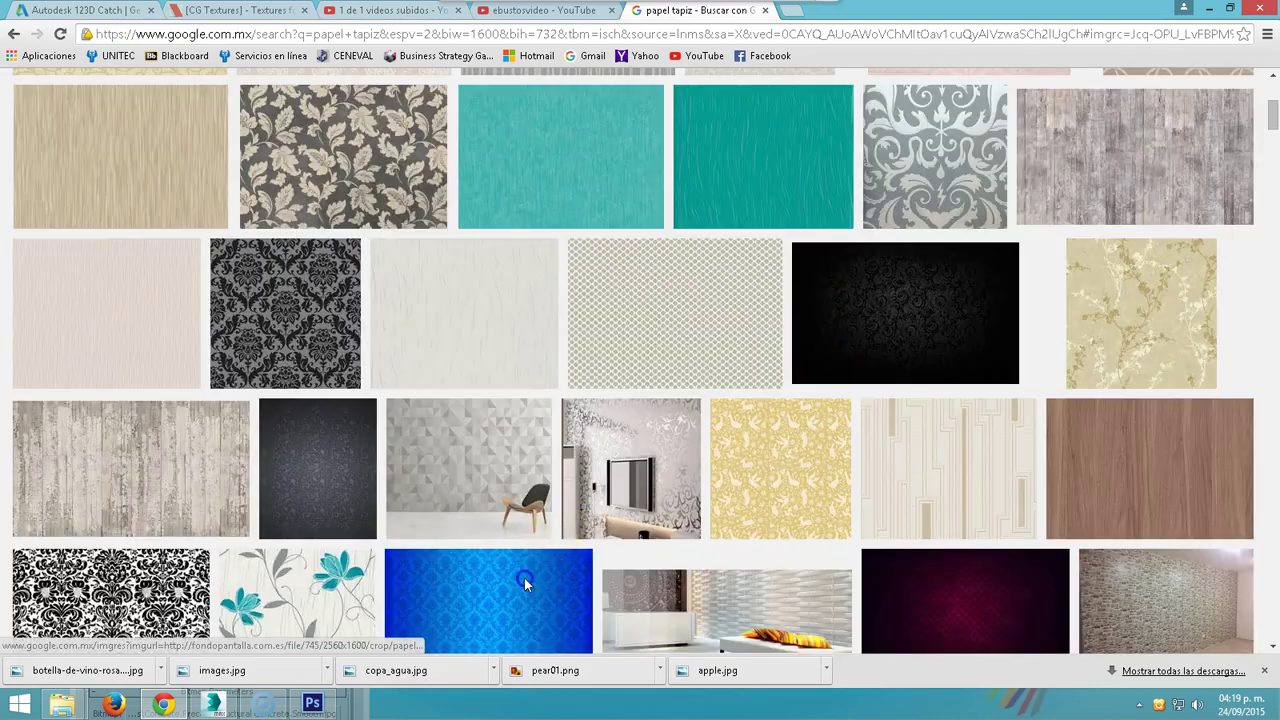
click(523, 586)
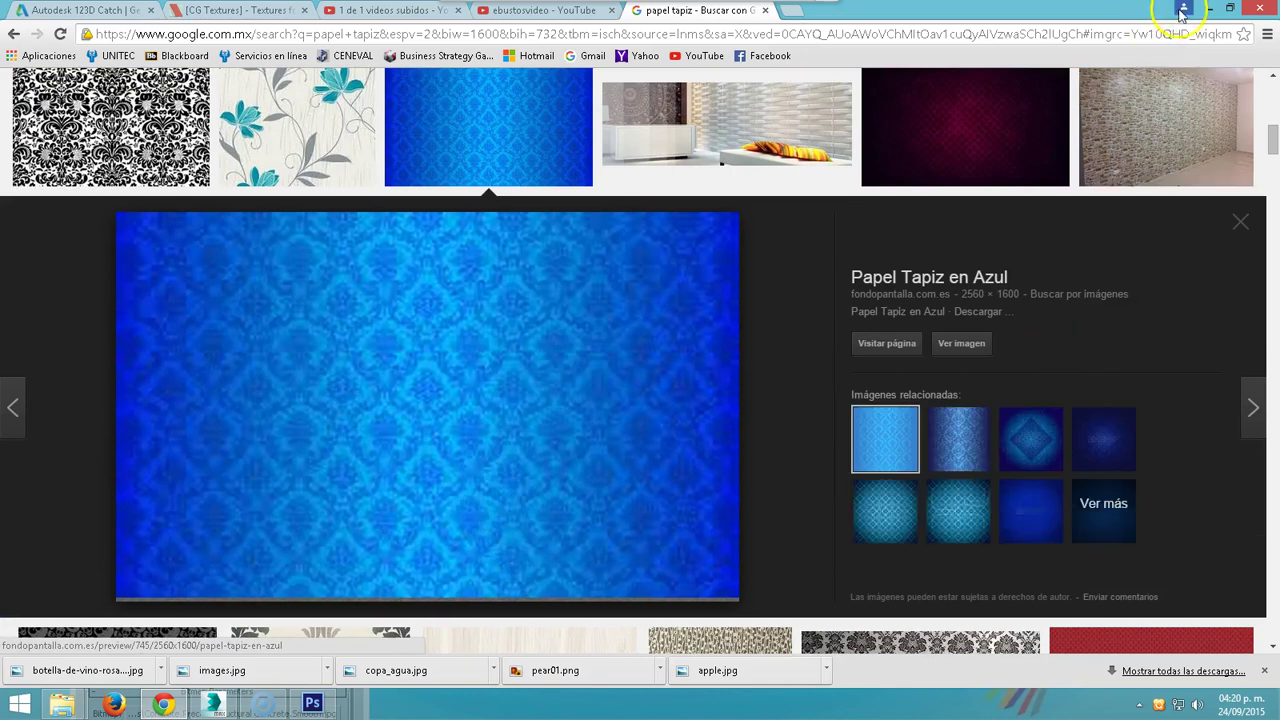
- Set up saving the render as the JPEG file botella on the Desktop
click(1211, 9)
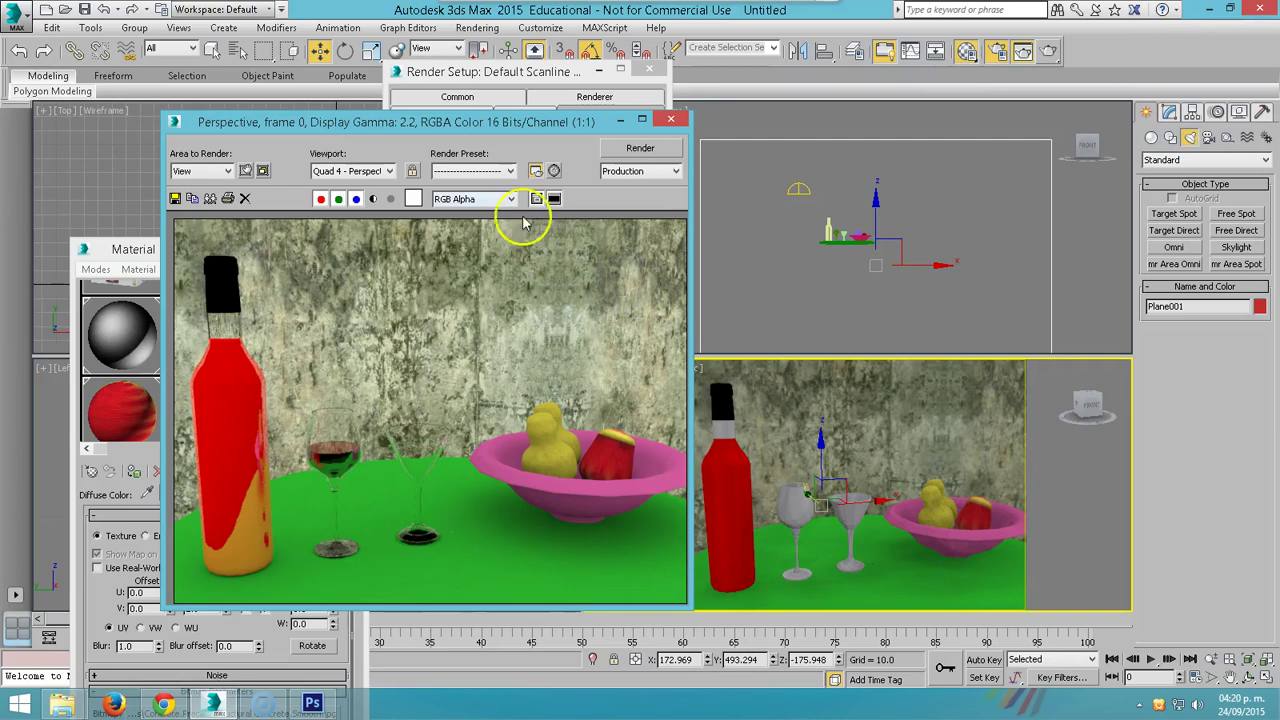
click(175, 198)
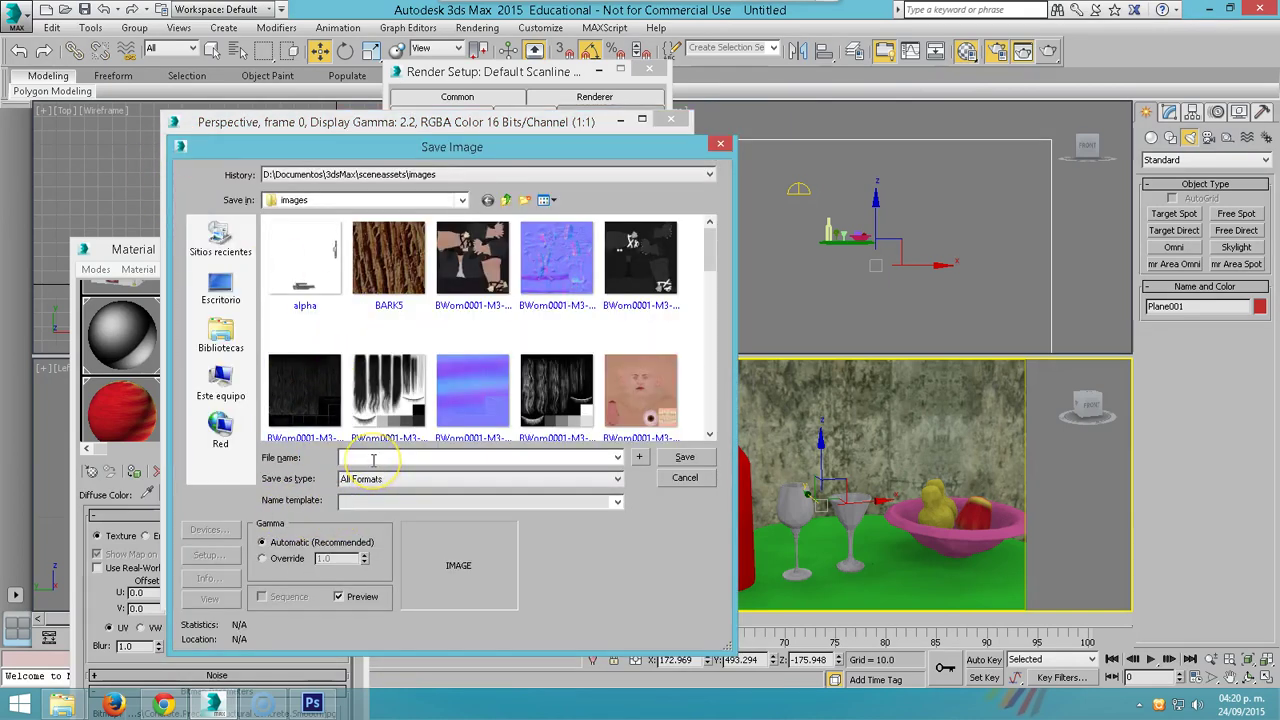
text(botella)
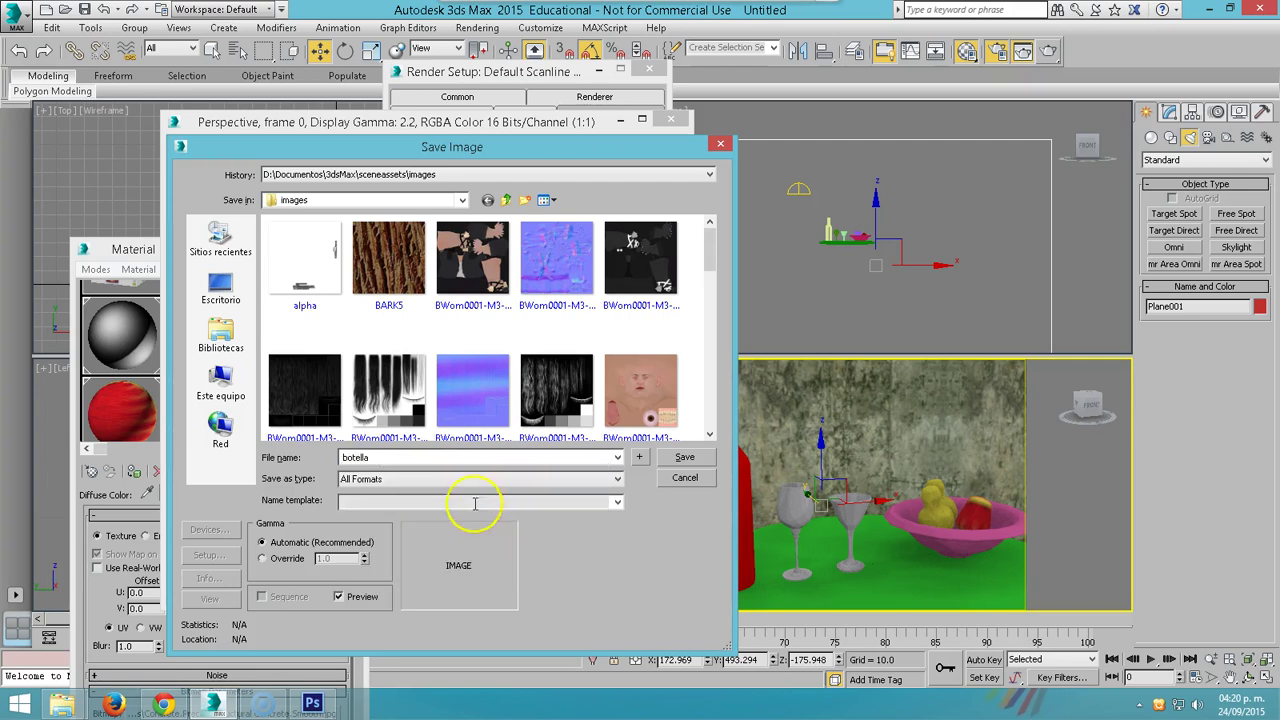
click(470, 478)
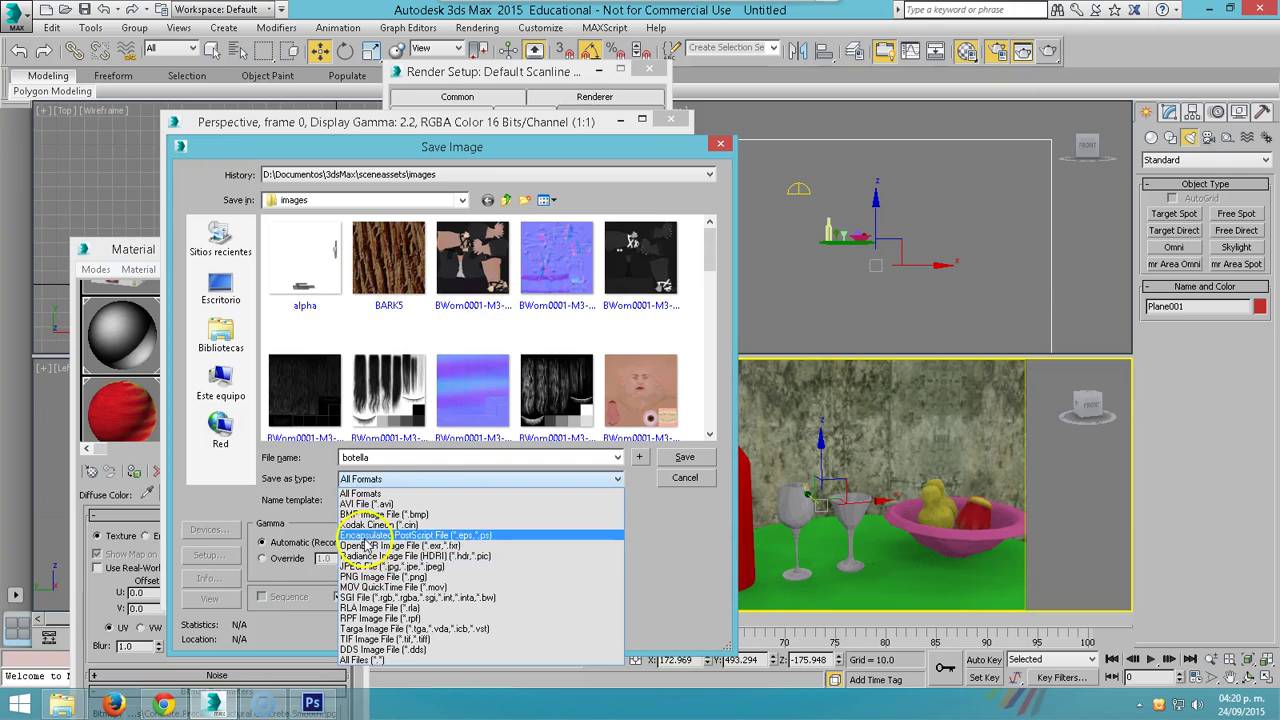
click(362, 566)
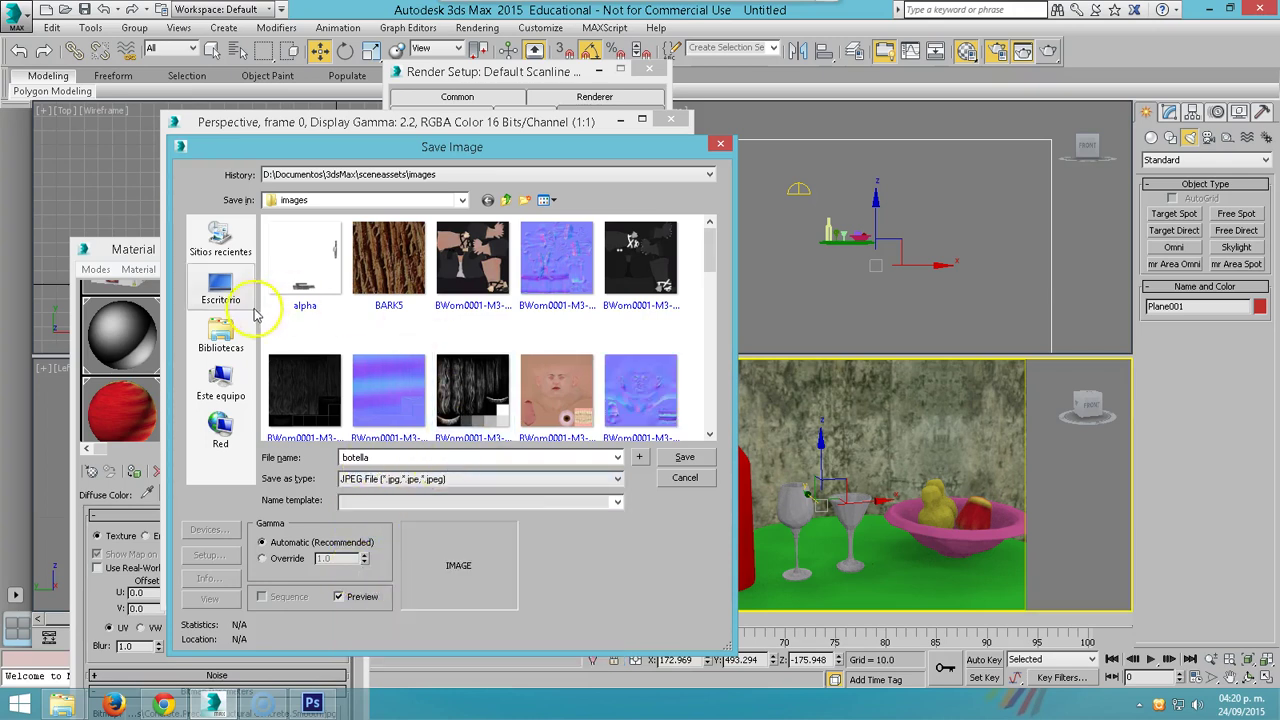
click(222, 289)
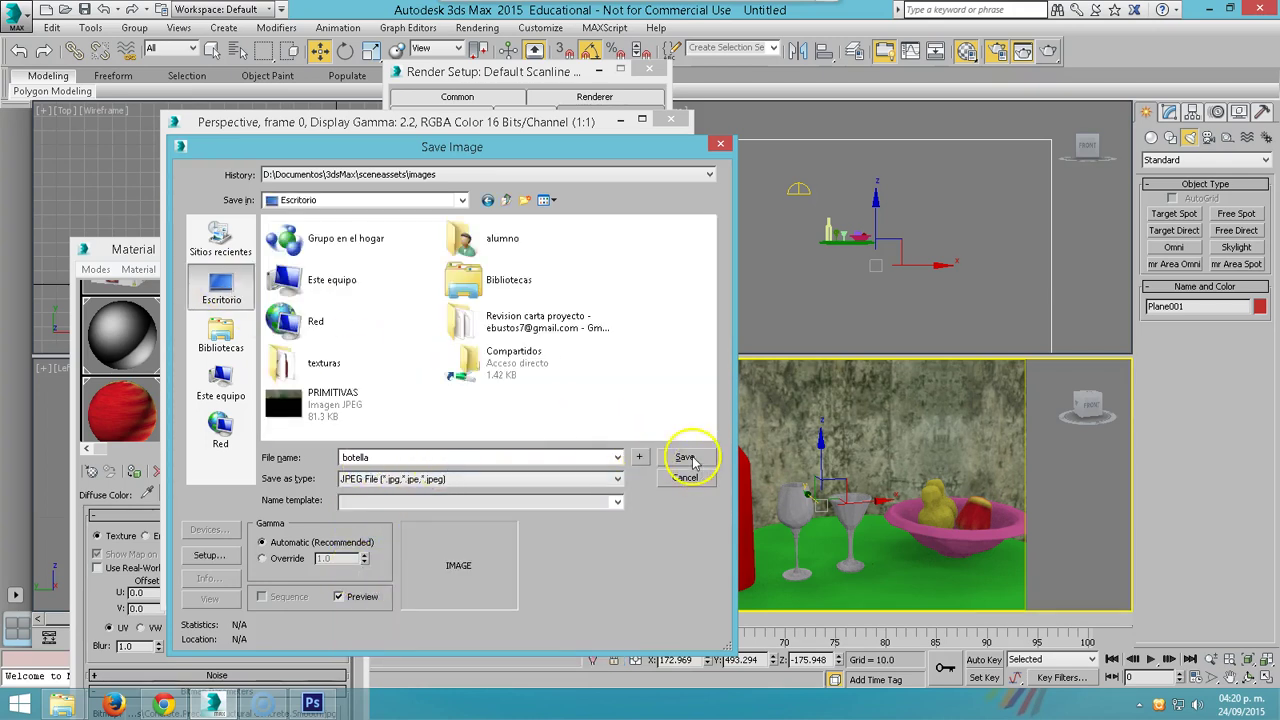
click(686, 458)
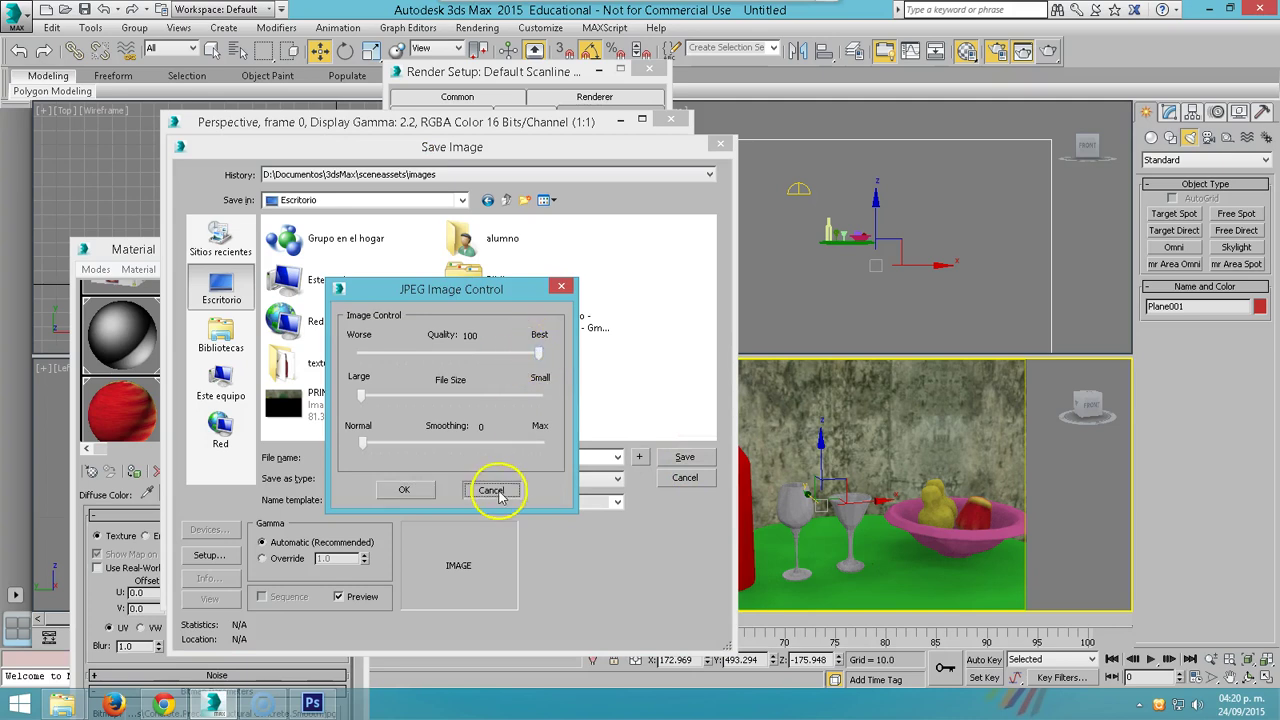
- Cancel the JPEG settings and close the save and frame windows without saving
click(492, 490)
click(720, 145)
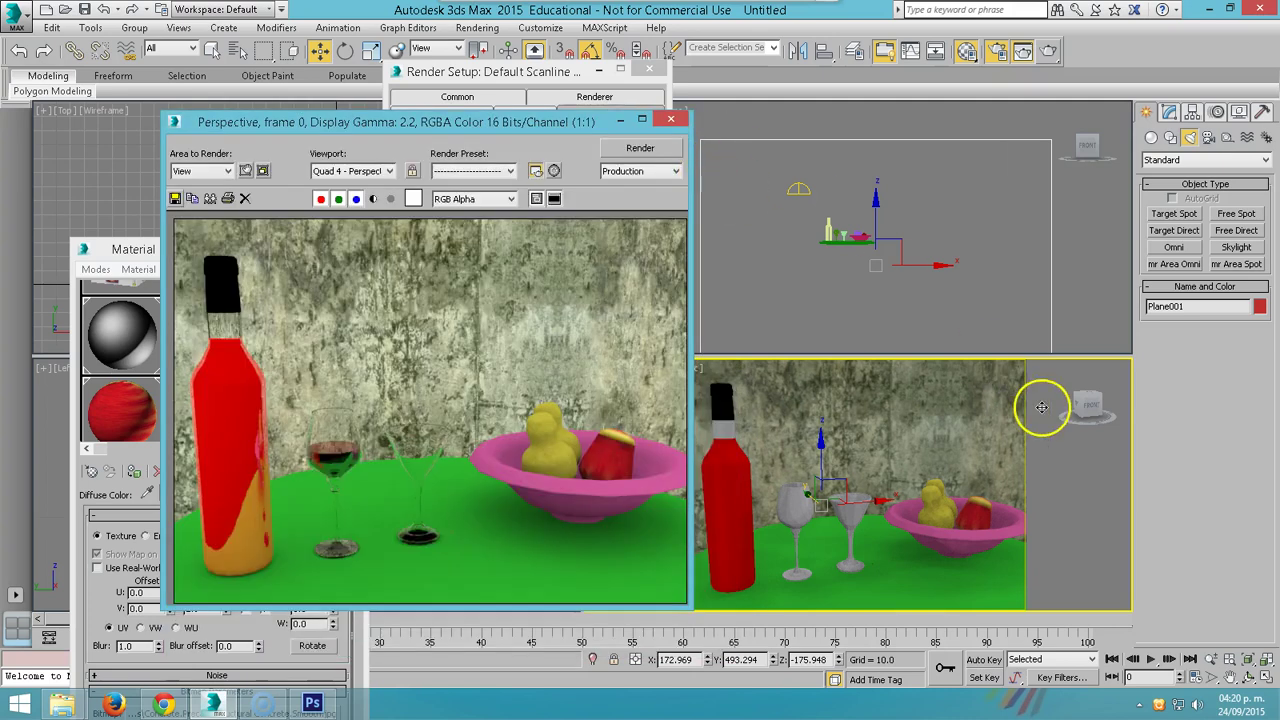
click(672, 121)
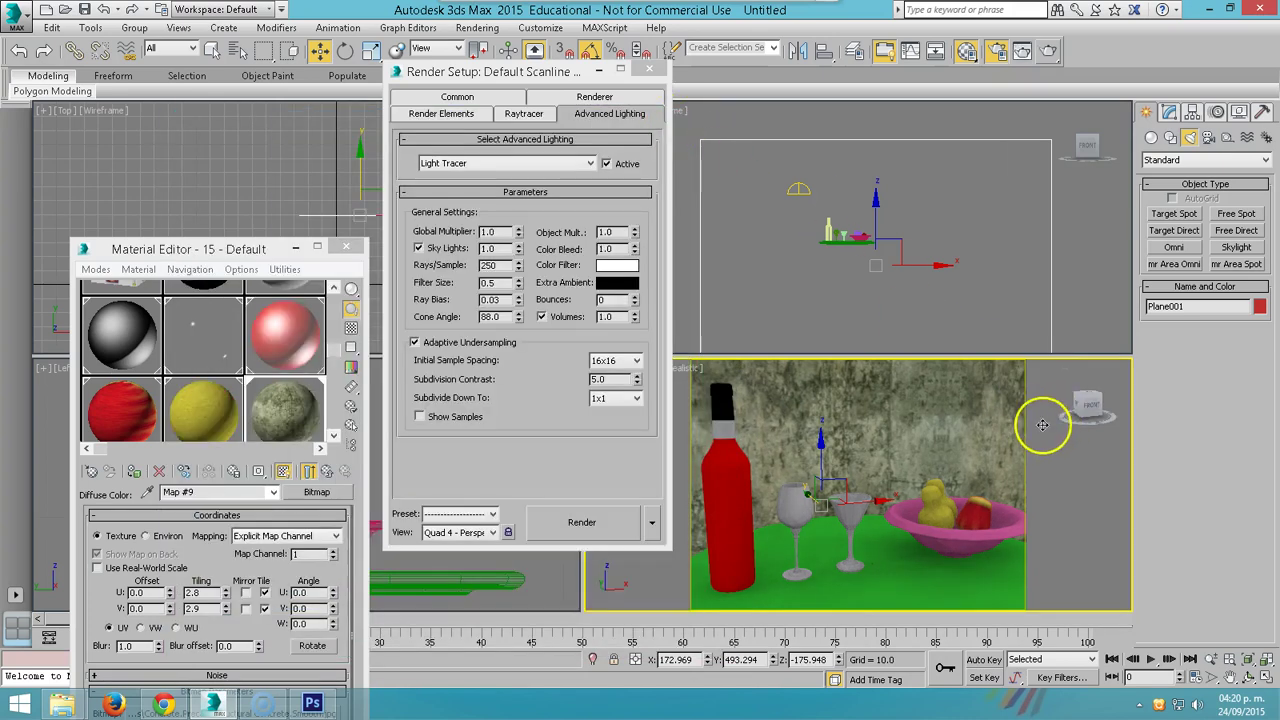
- Set the render output size to 960 × 540 in Render Setup
key(F10)
click(890, 150)
click(857, 150)
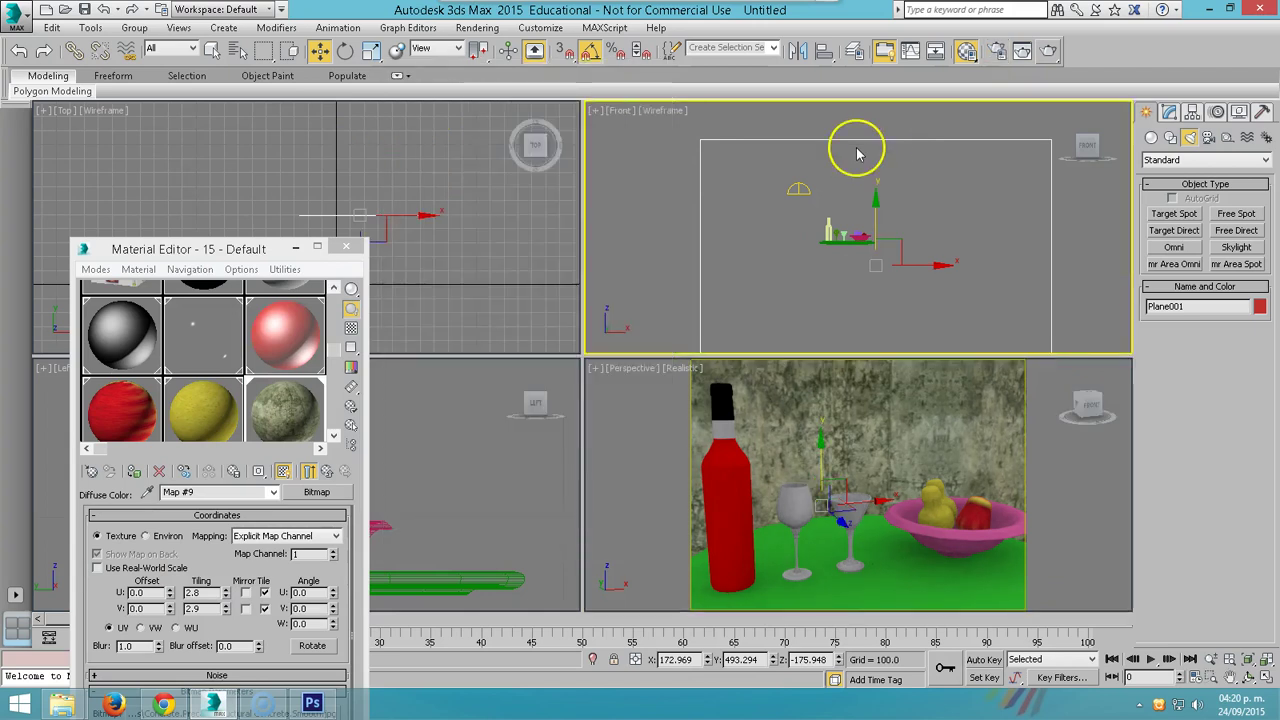
key(F10)
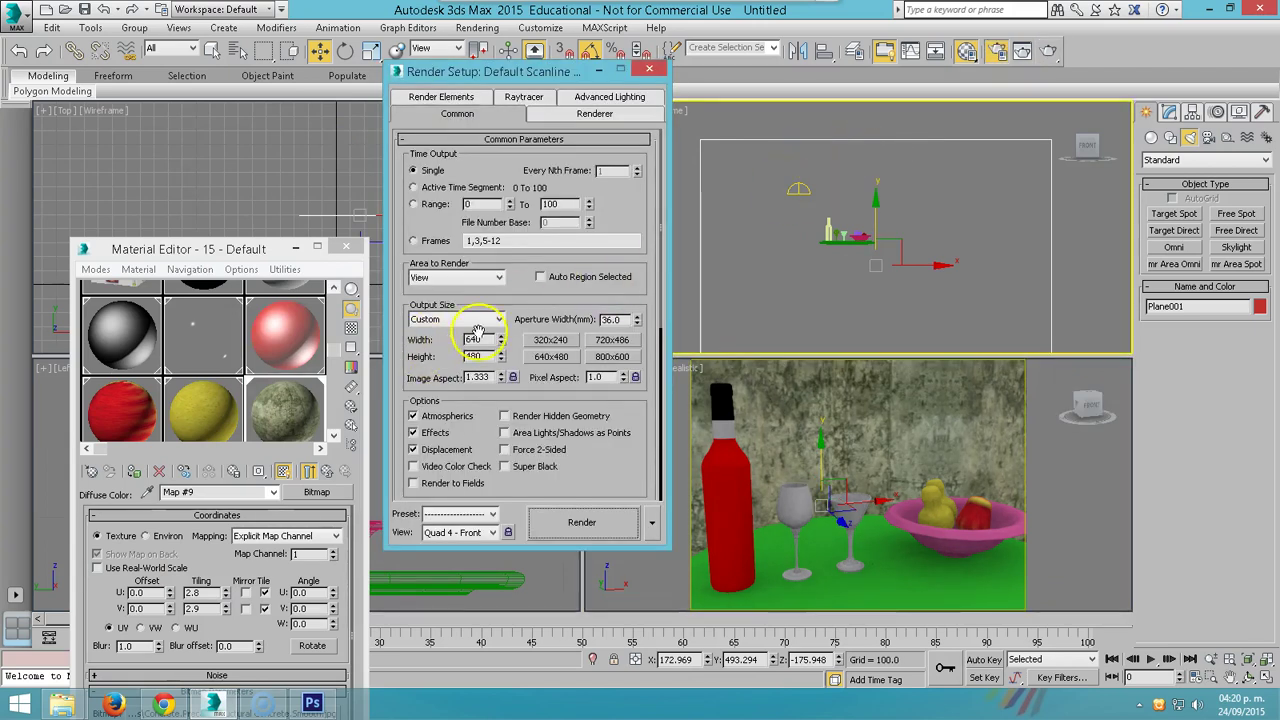
drag(483, 339, 408, 339)
text(960)
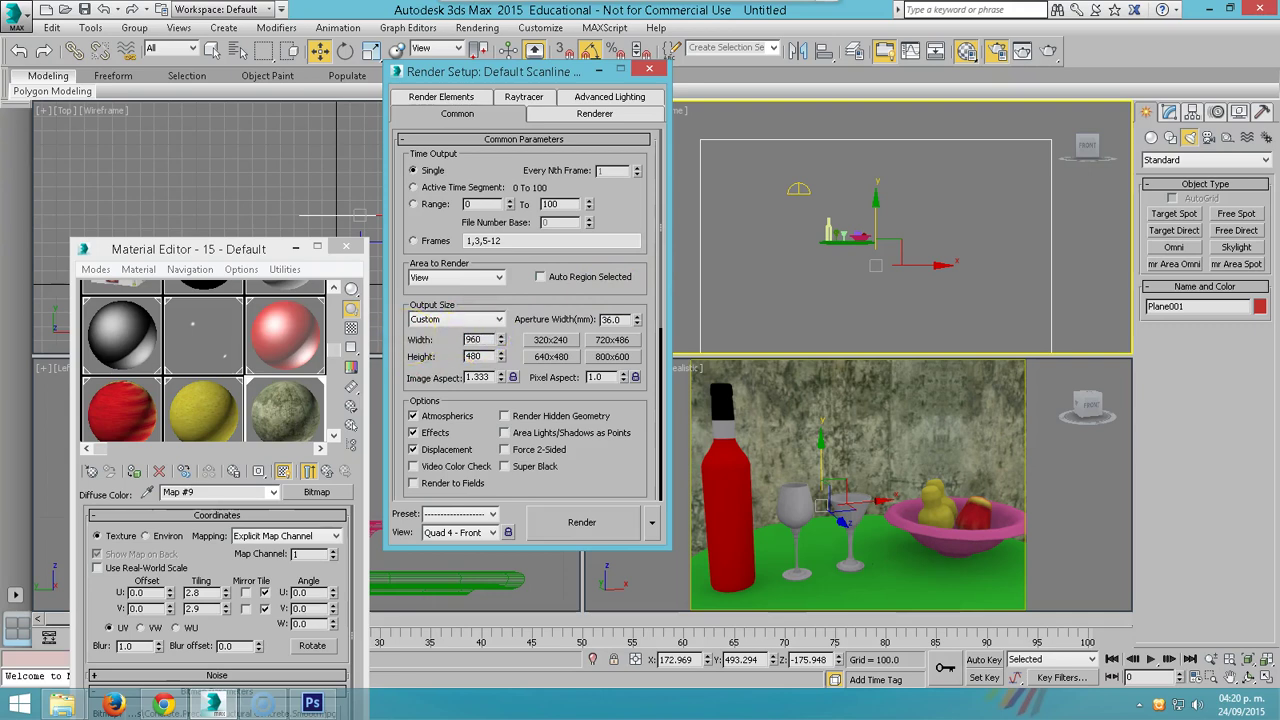
key(Tab)
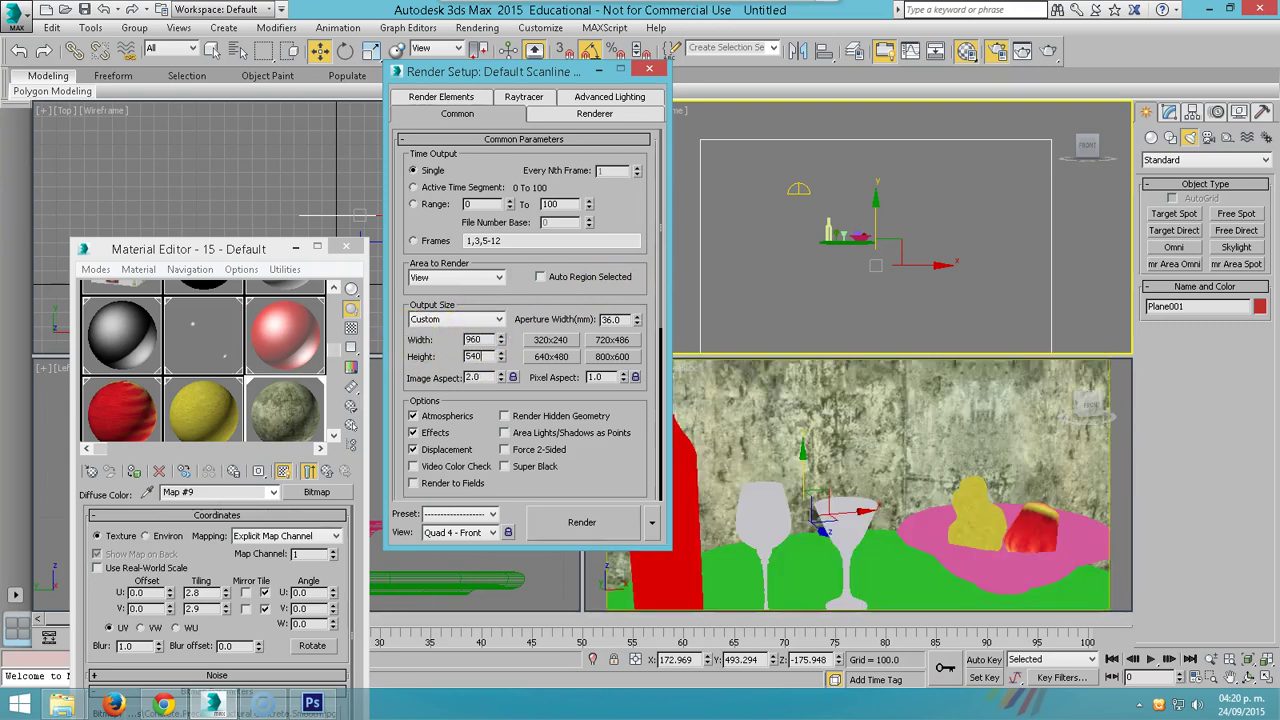
- Cancel the Front view render and render the Perspective view instead
click(576, 510)
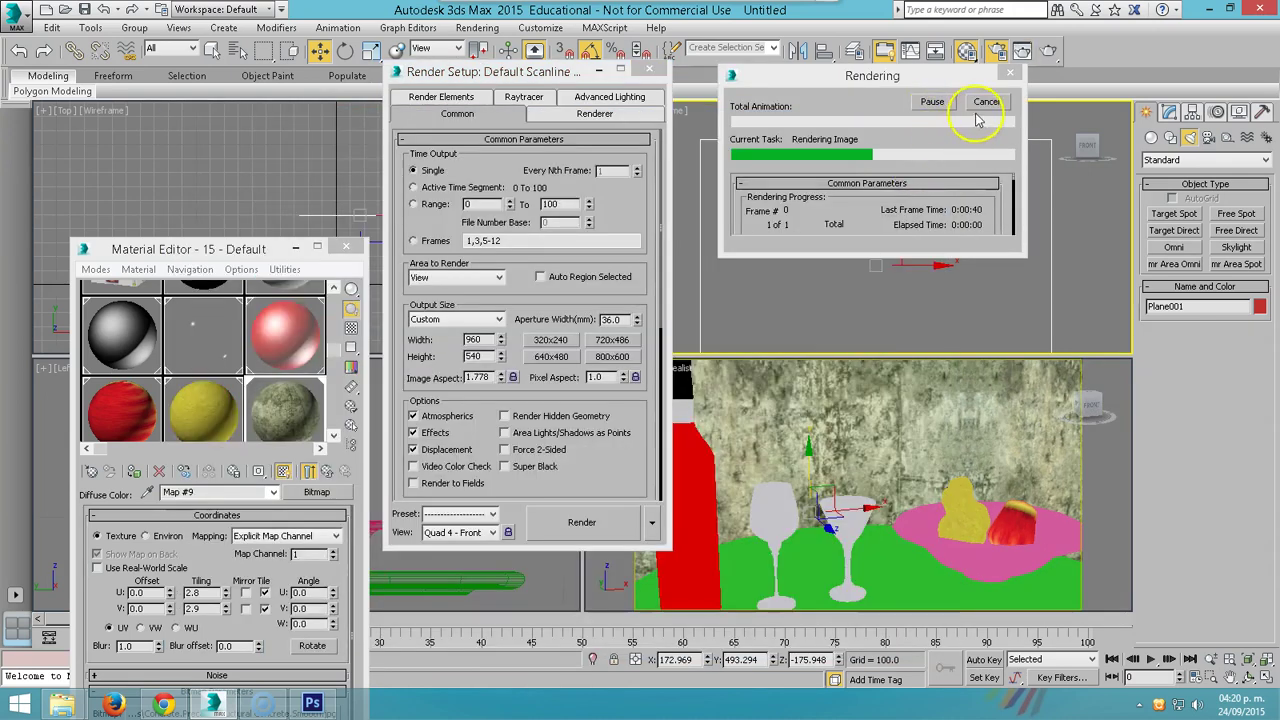
click(986, 101)
click(582, 521)
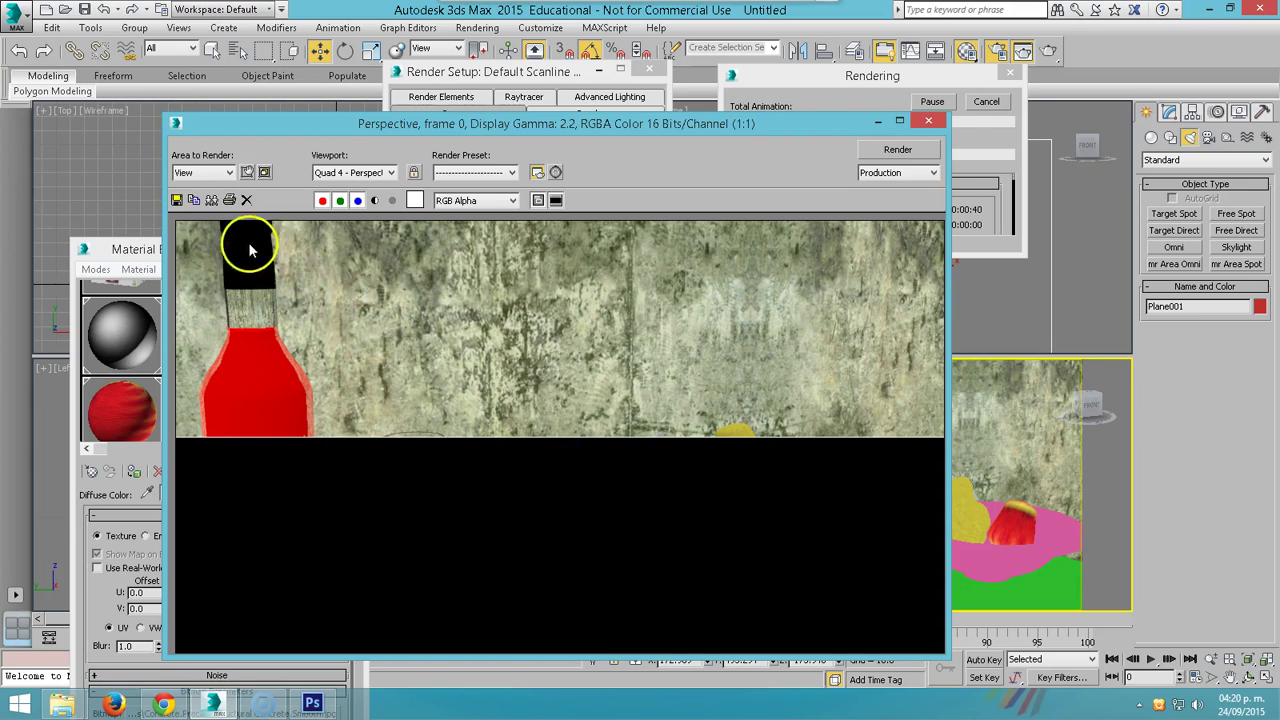
- Save the Perspective render to the Desktop as botella in JPEG format, accepting the quality settings
click(176, 200)
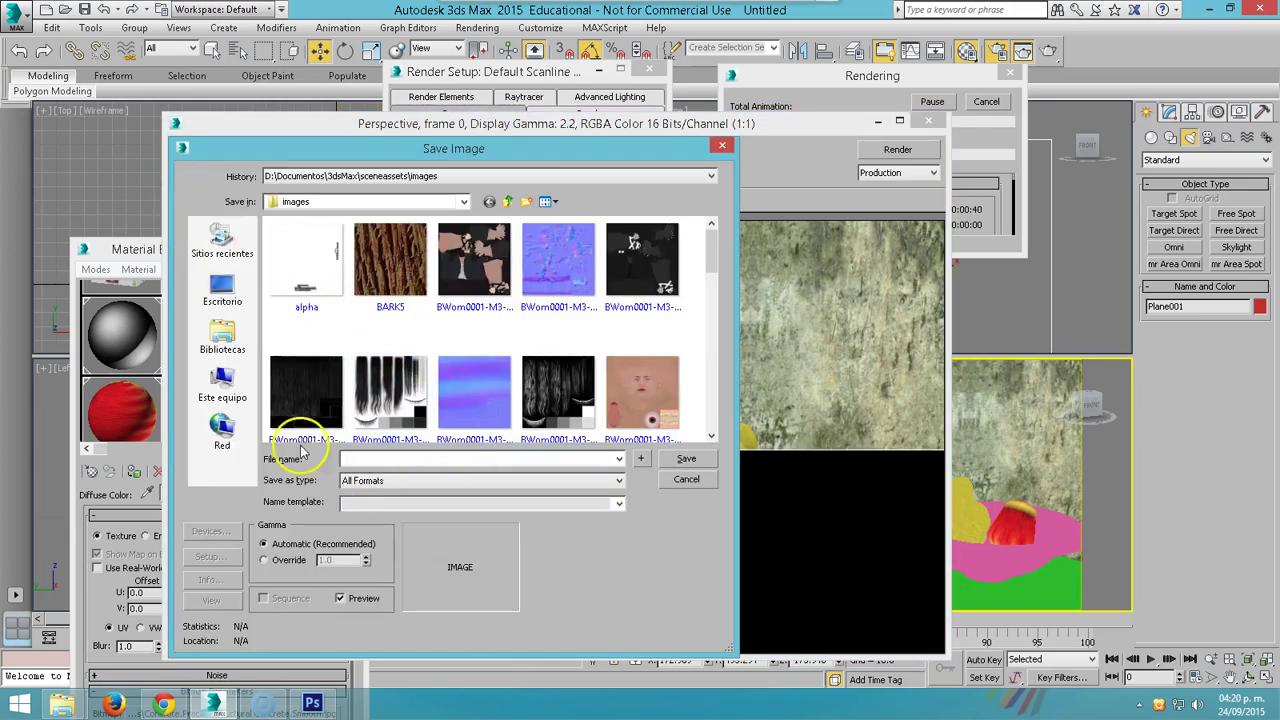
click(222, 290)
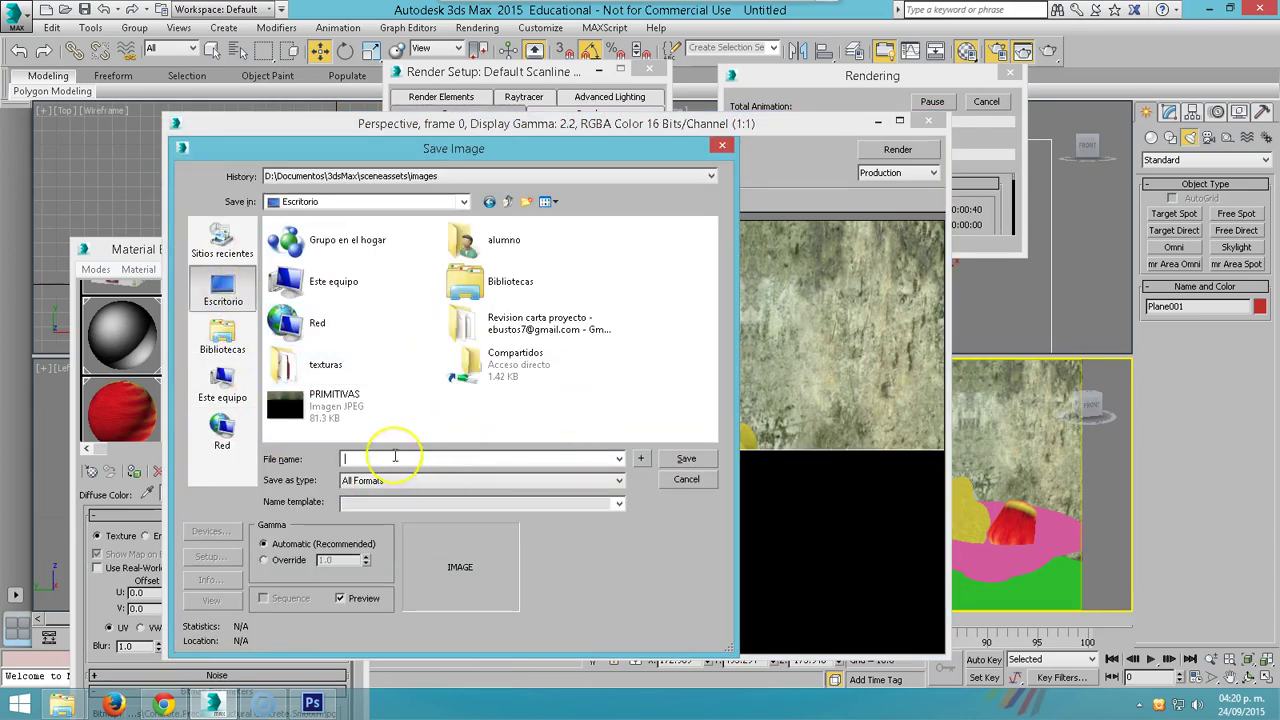
text(botella)
click(461, 484)
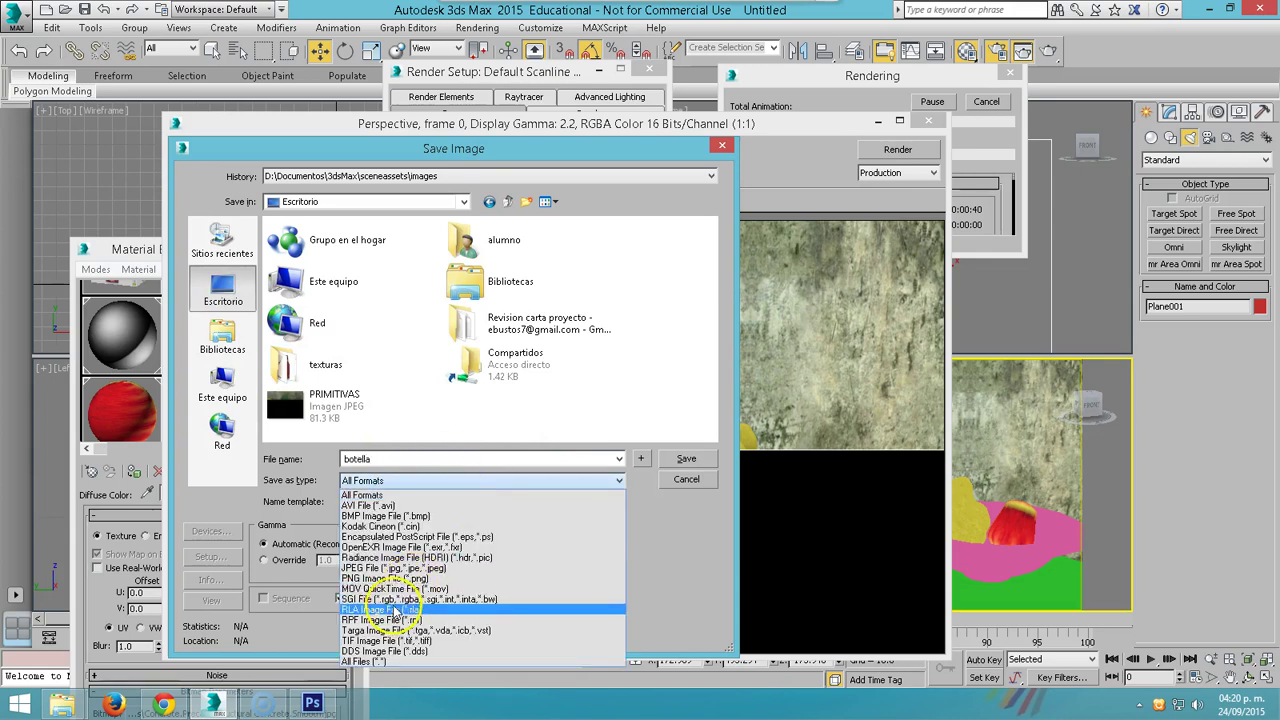
click(393, 568)
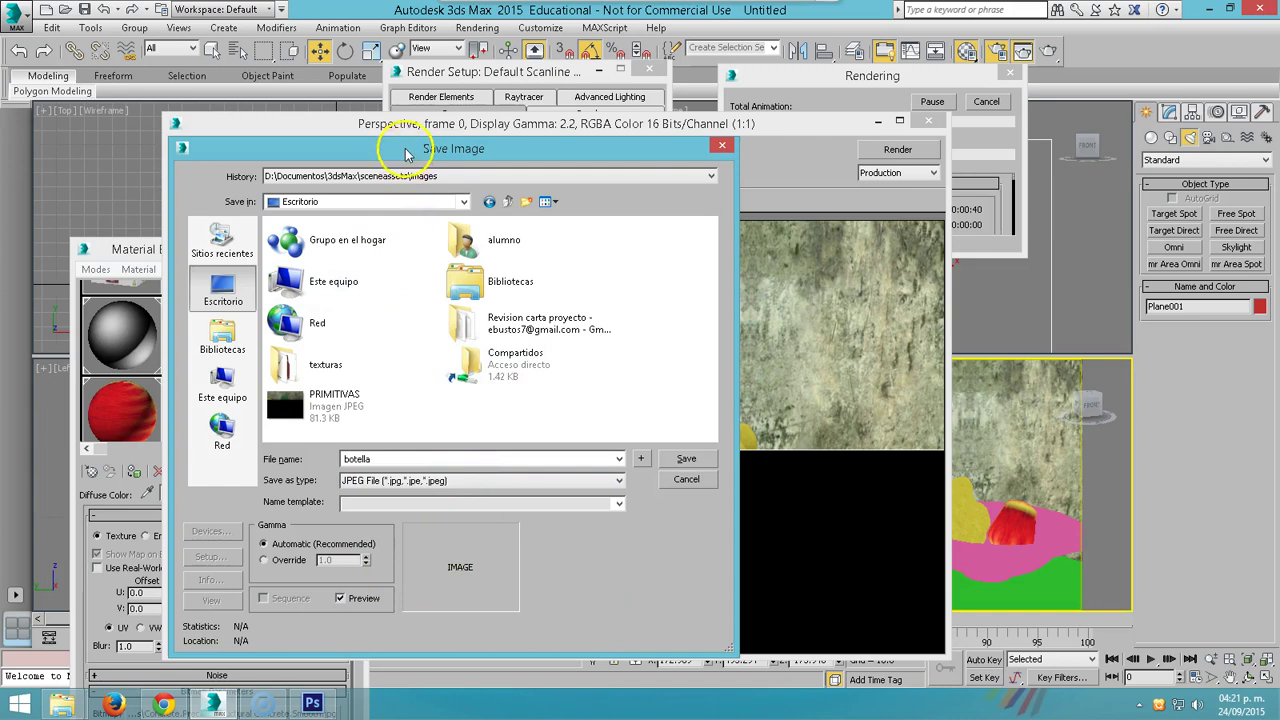
drag(405, 150, 863, 170)
click(1142, 479)
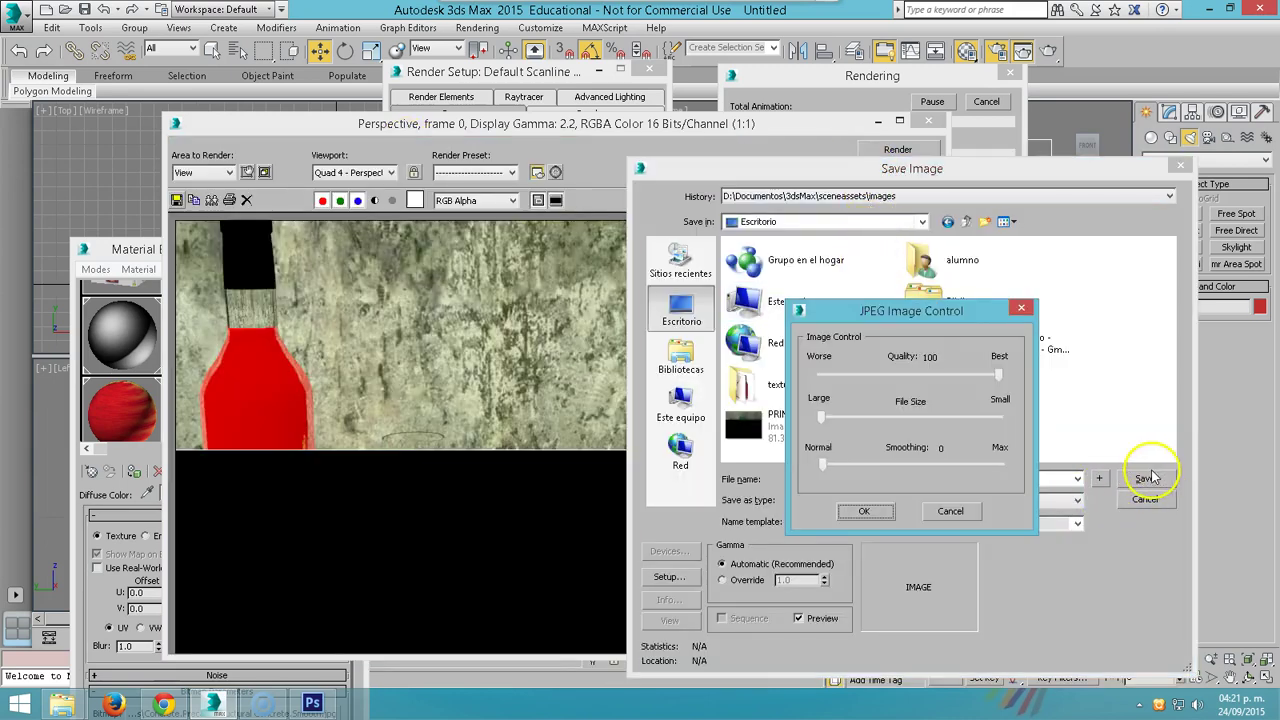
click(882, 518)
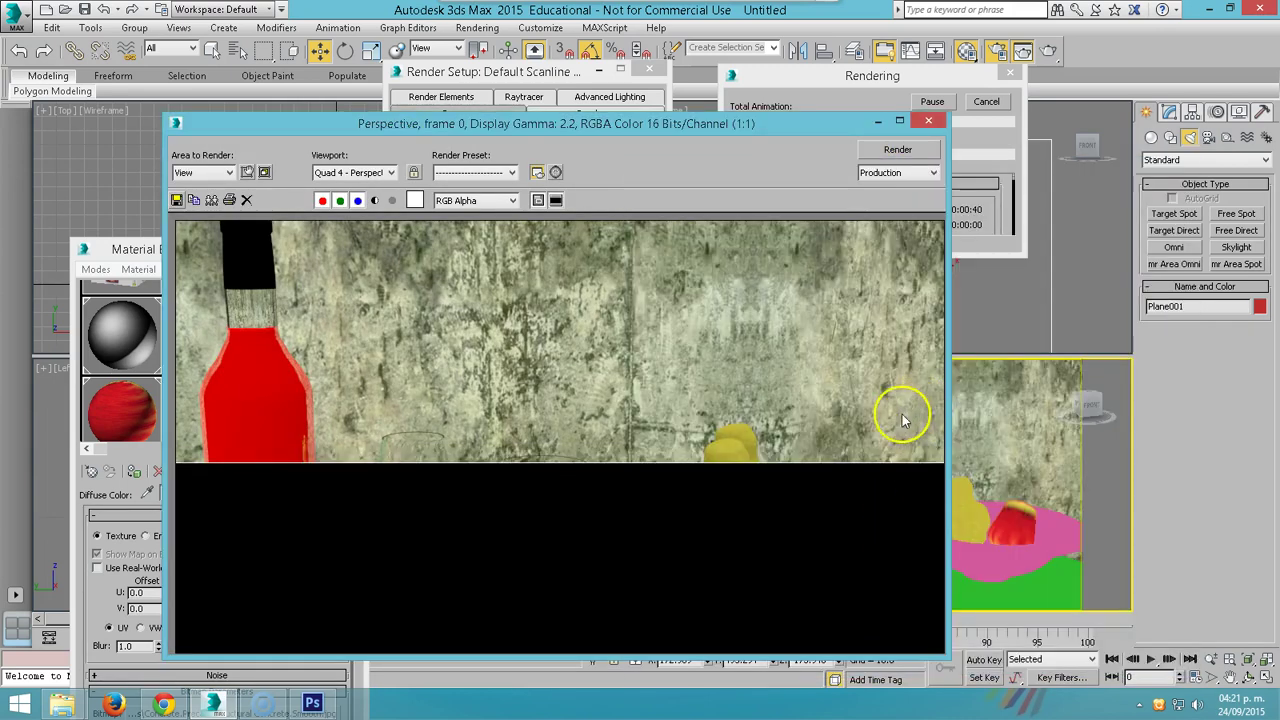